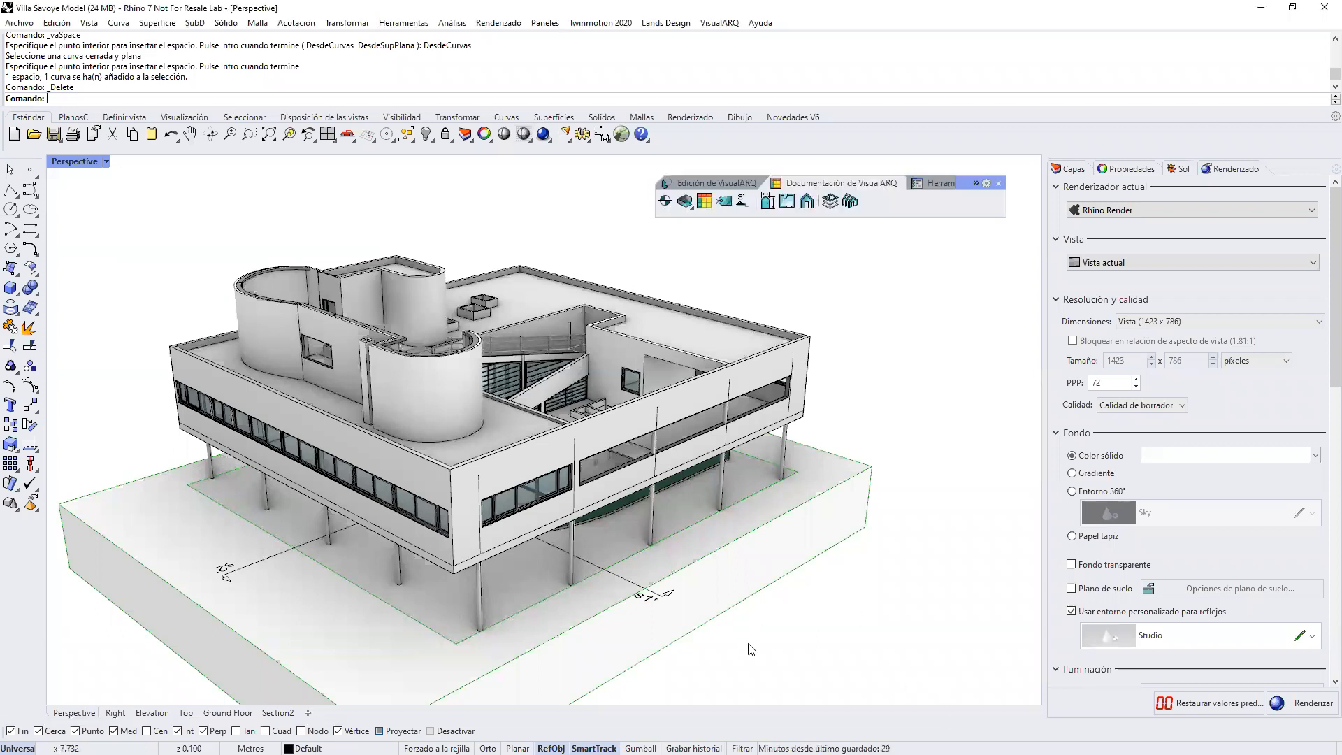
# Step: Widen the floating VisualARQ toolbar so all its tabs fit, and browse its object and editing tool sets
pyautogui.moveTo(833, 452); pyautogui.dragTo(817, 443, button='right')
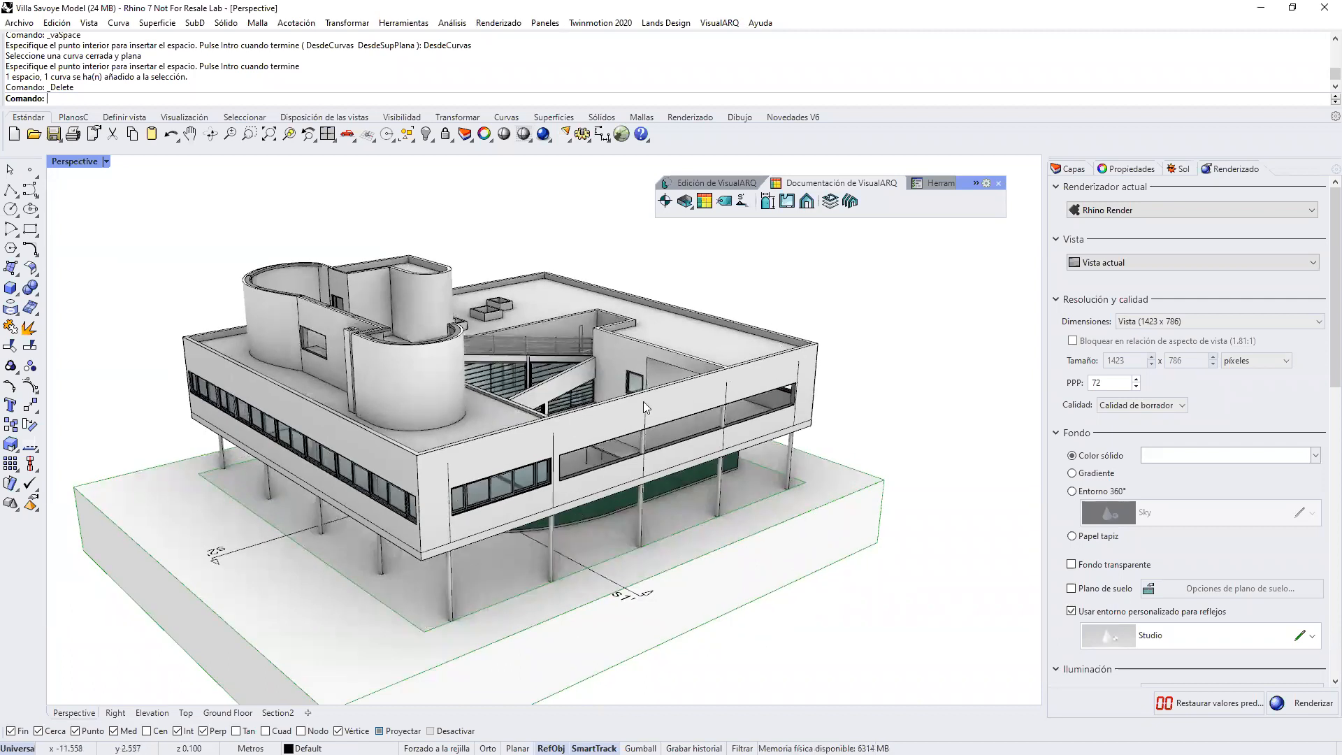
pyautogui.moveTo(643, 402); pyautogui.dragTo(759, 411, button='right')
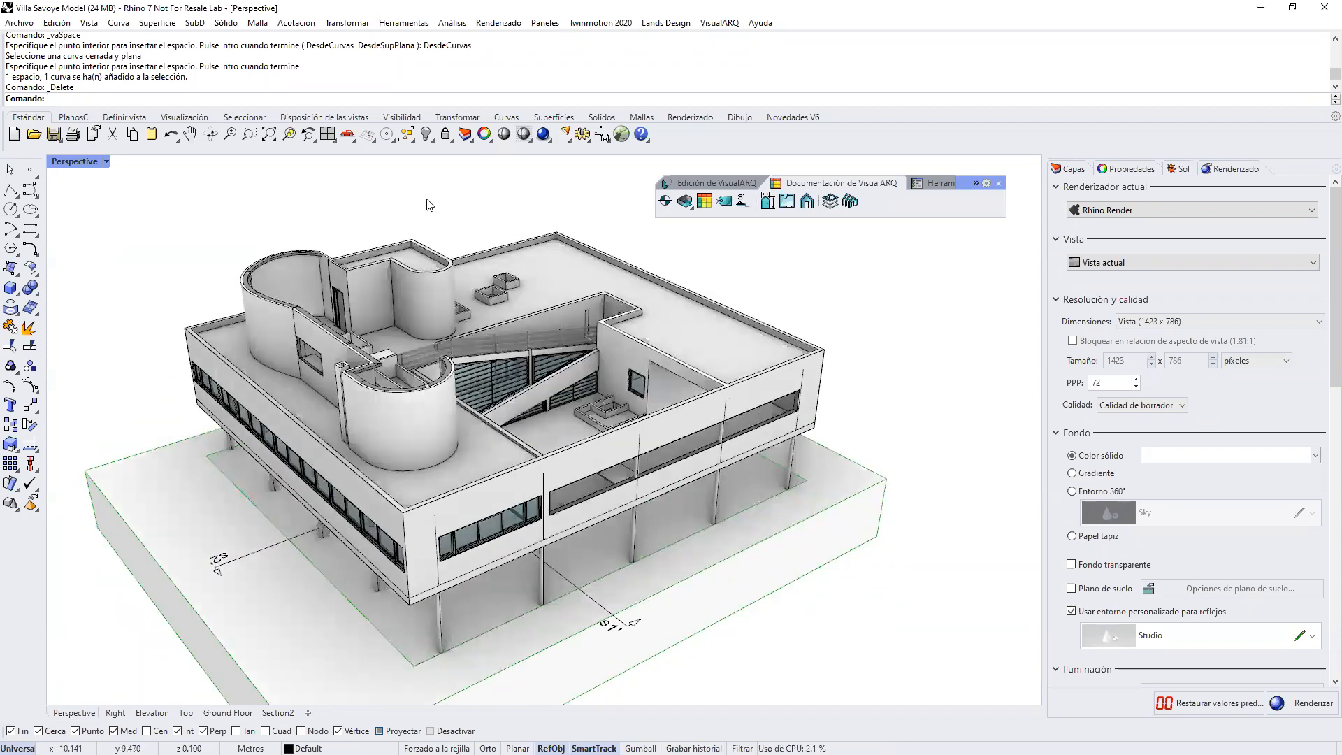
pyautogui.click(714, 182)
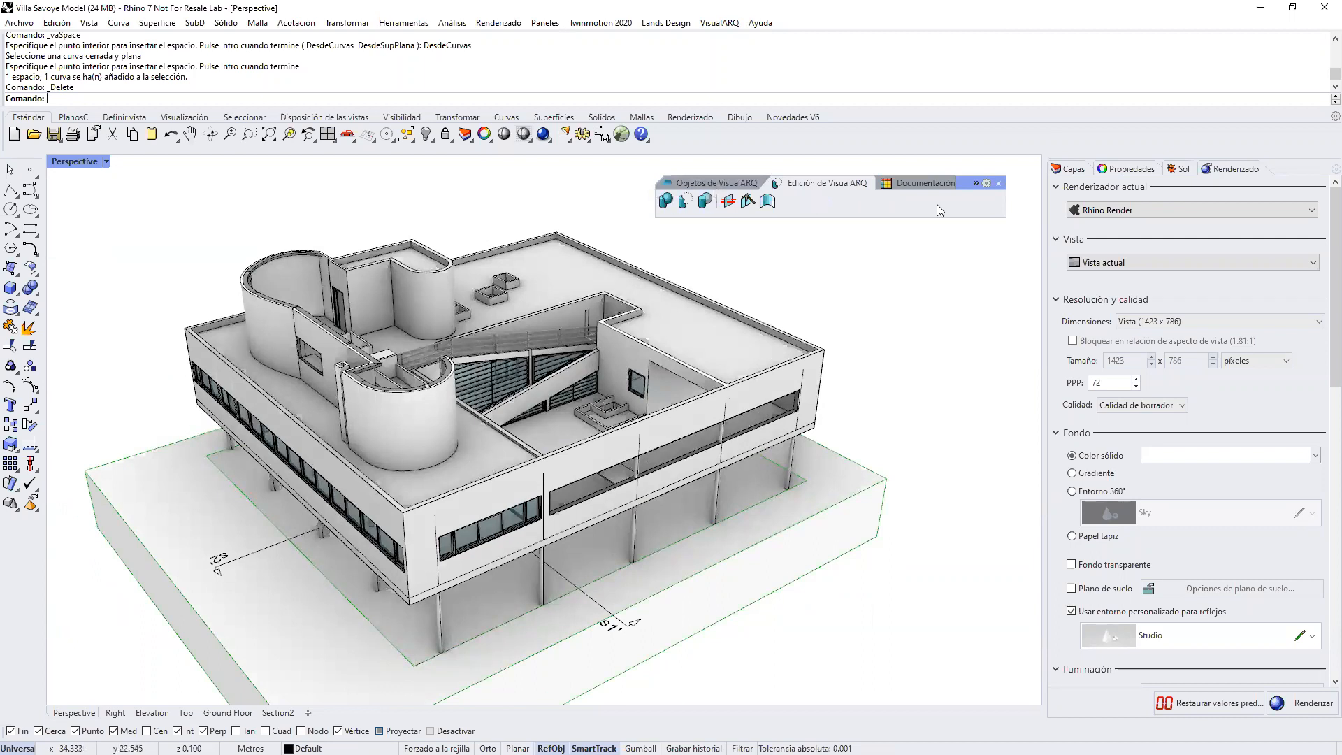
pyautogui.moveTo(1008, 197); pyautogui.dragTo(972, 195)
pyautogui.click(741, 183)
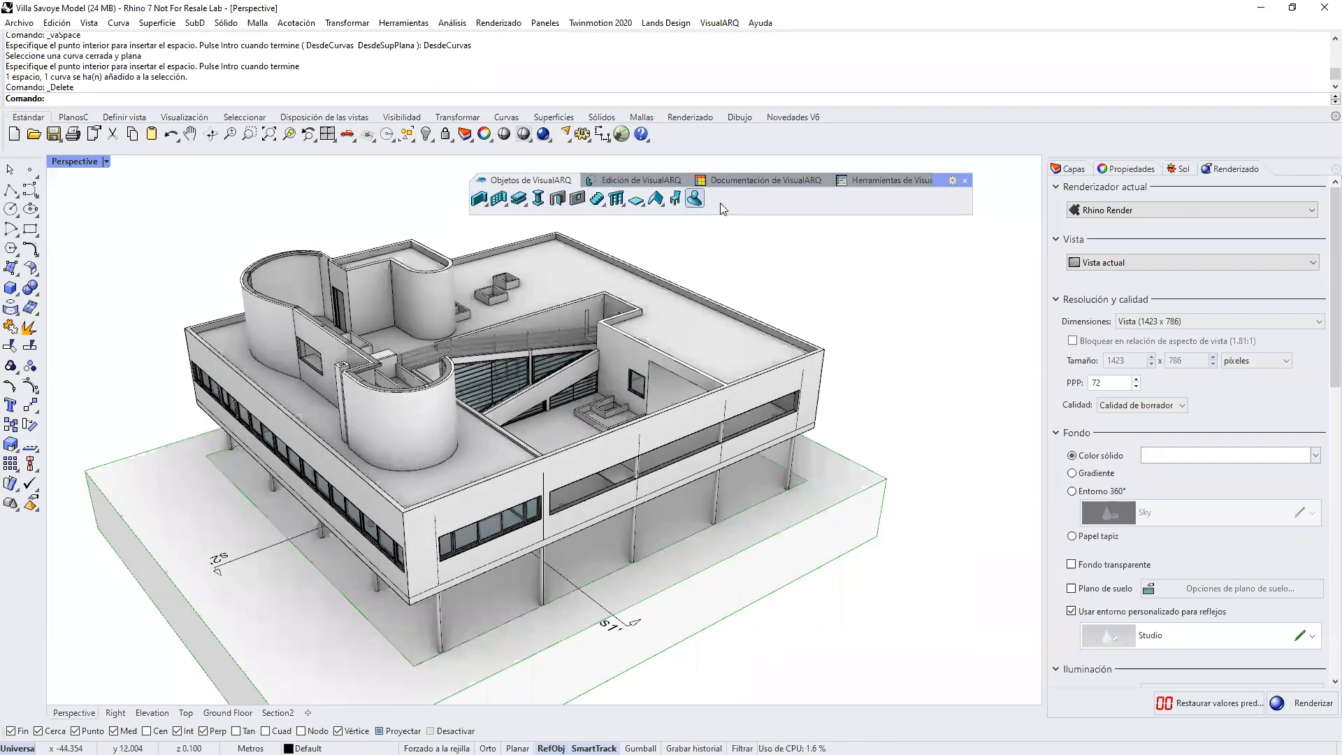
pyautogui.click(636, 181)
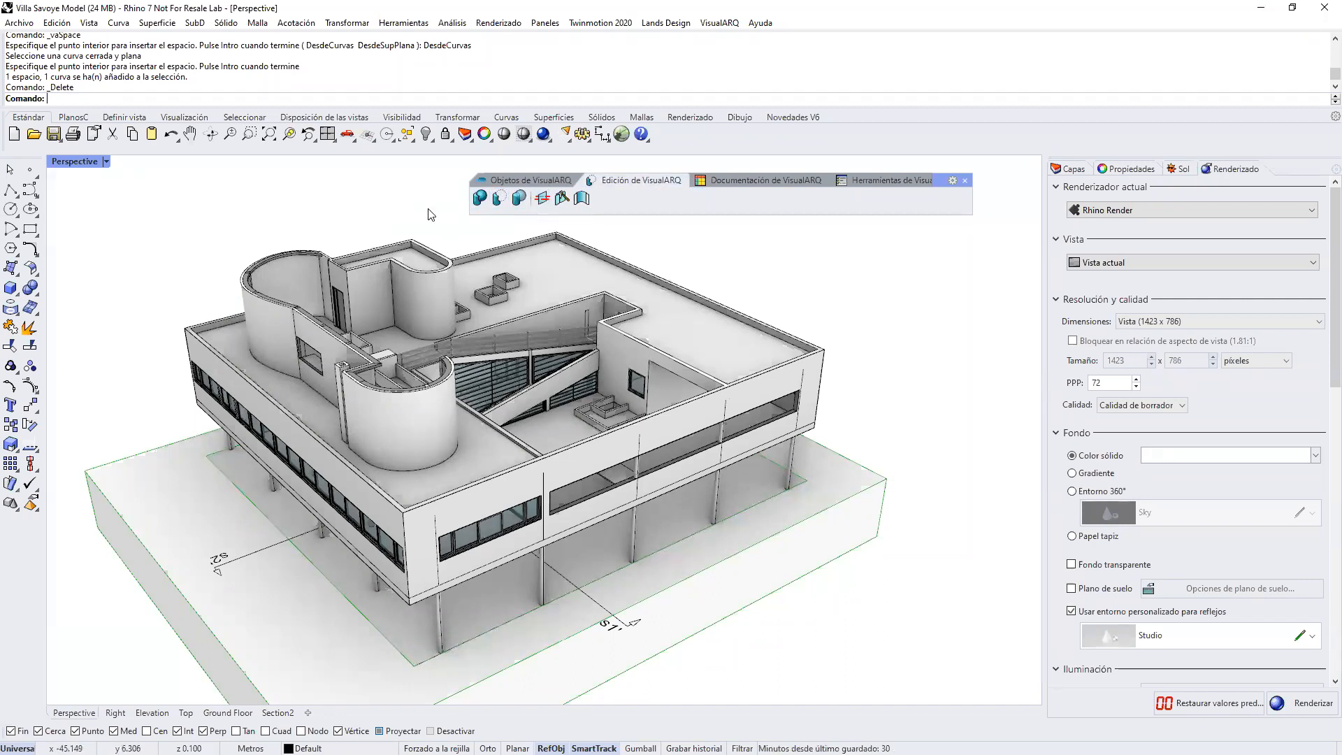
# Step: Open the VisualARQ level manager and section manager, and return to the level list
pyautogui.click(716, 182)
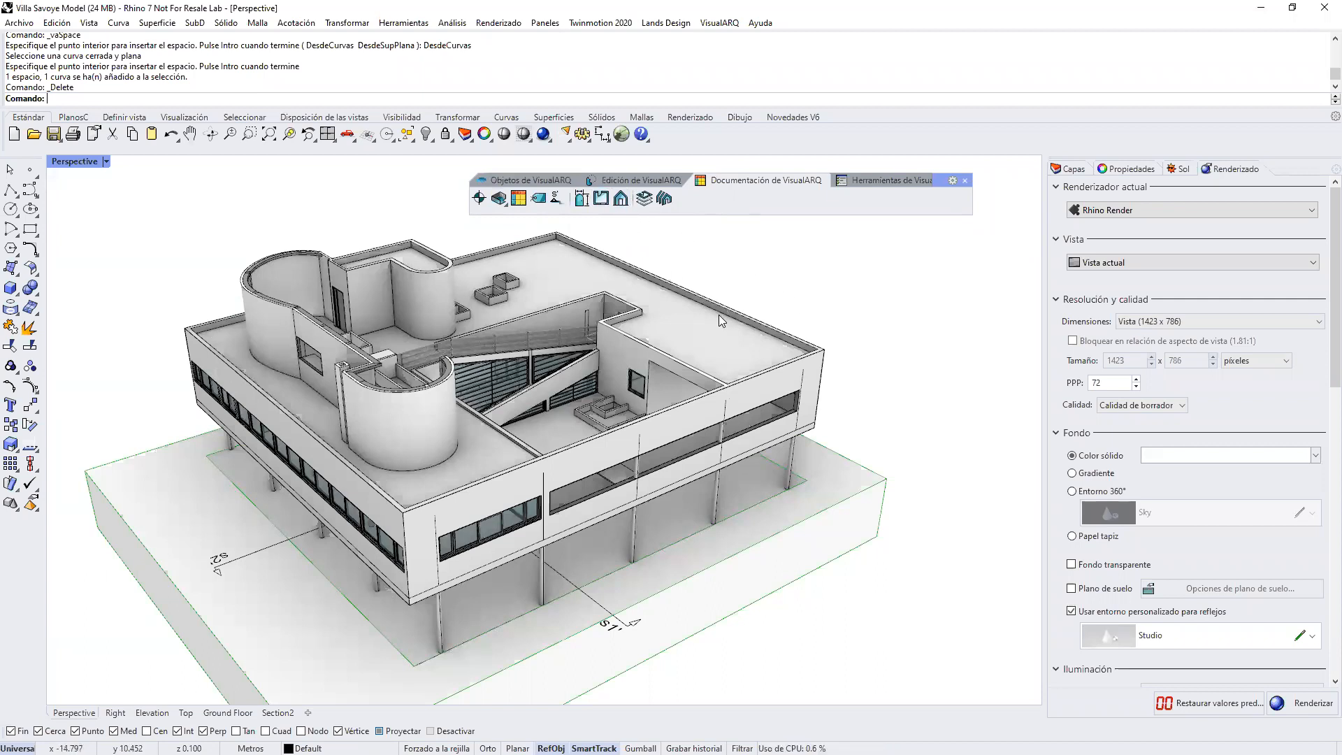
pyautogui.click(645, 200)
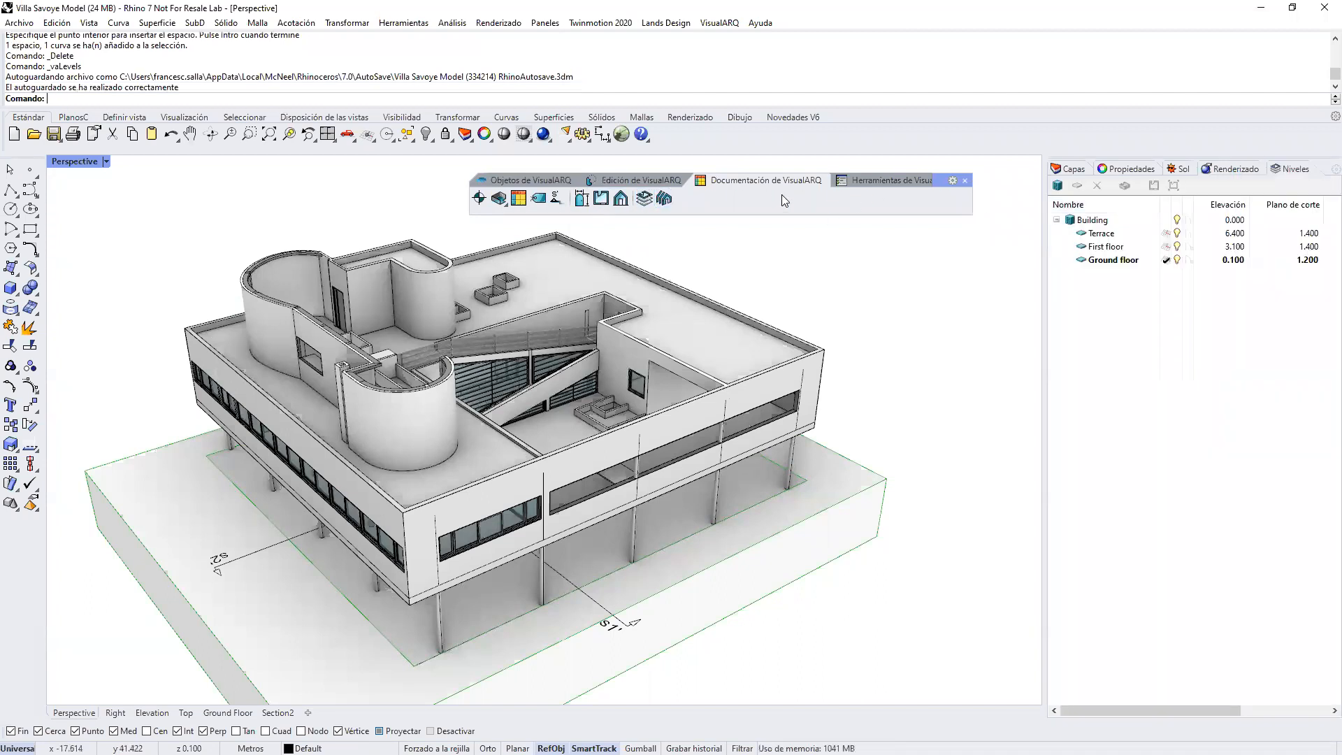
pyautogui.click(665, 199)
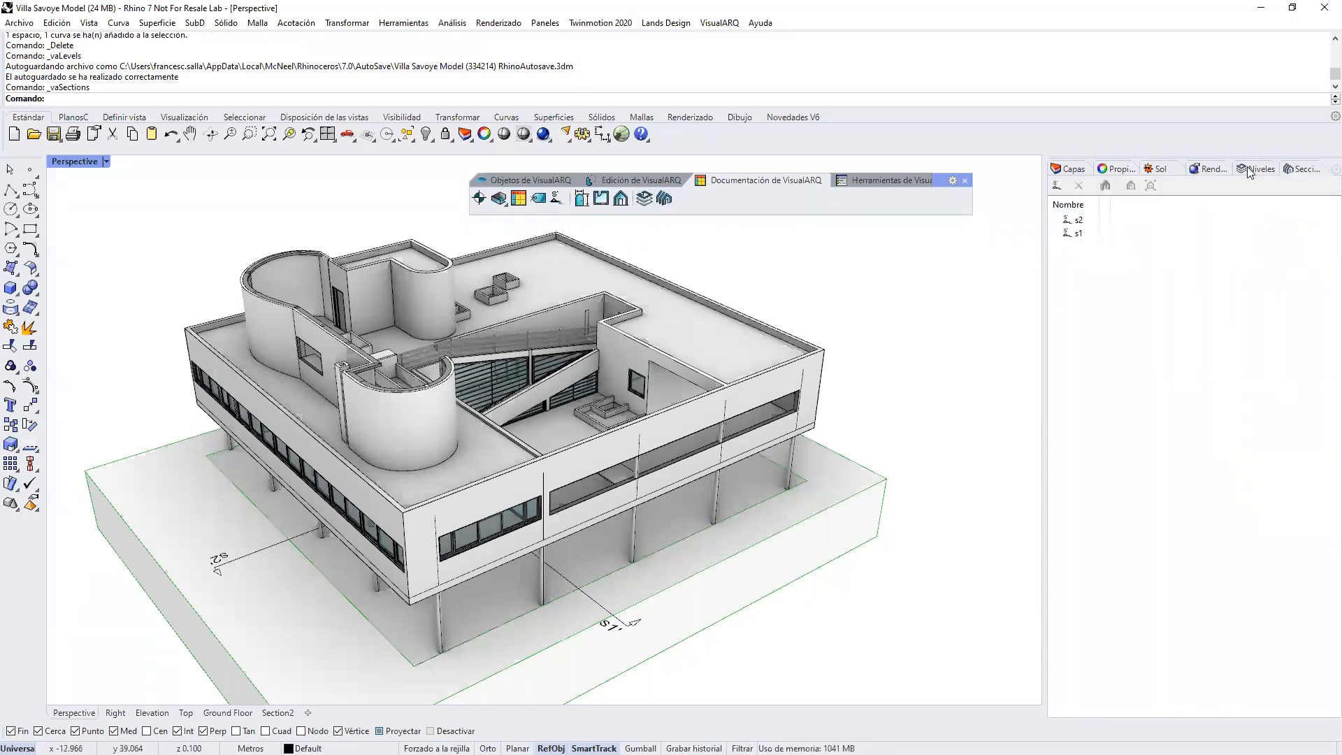
pyautogui.click(1248, 168)
# Step: Select all VisualARQ walls in the model by object type and clear the selection
pyautogui.click(886, 180)
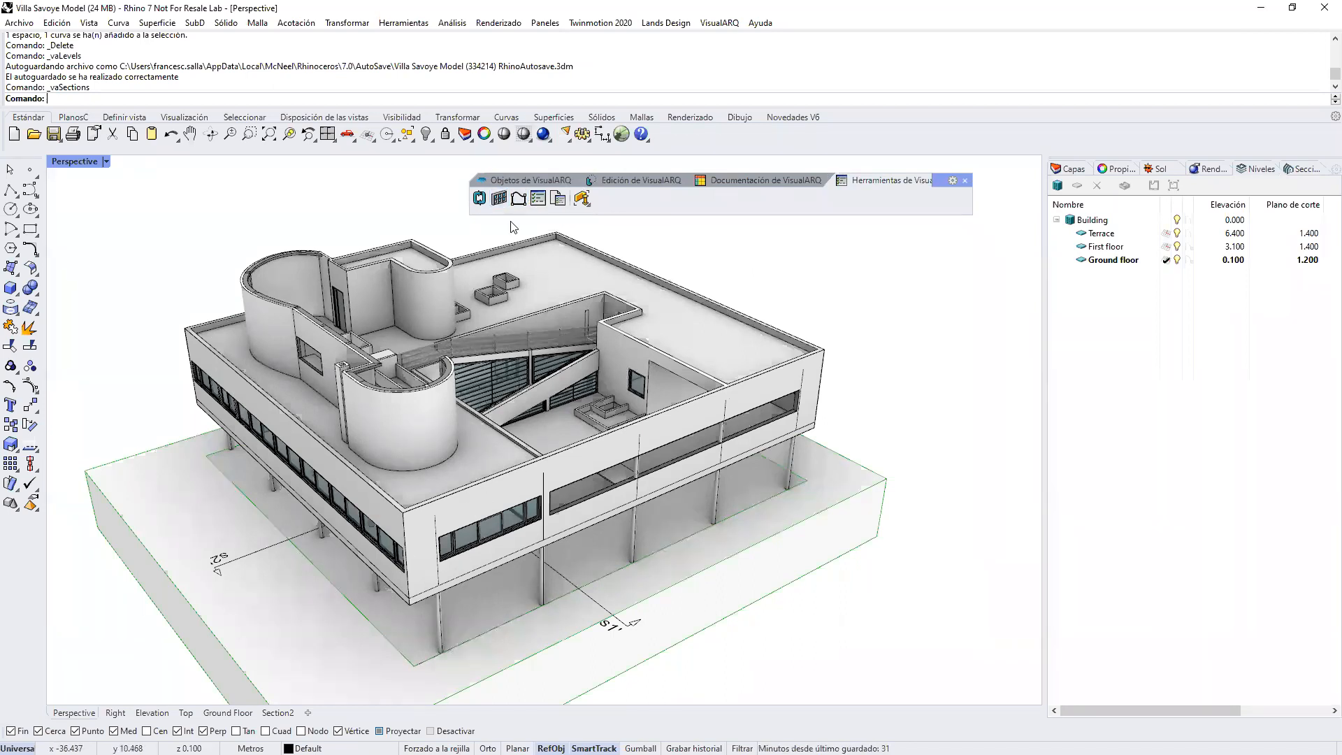
pyautogui.click(580, 201)
pyautogui.click(603, 226)
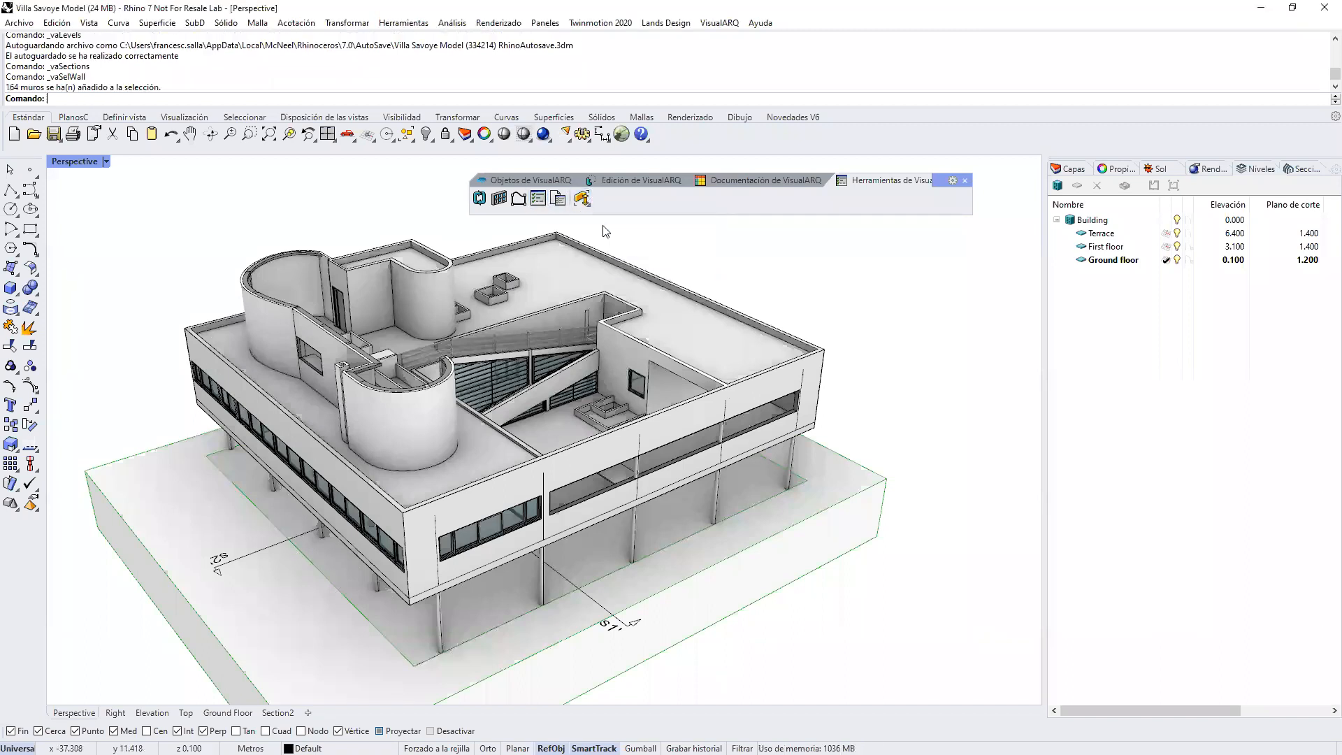
pyautogui.moveTo(749, 411)
pyautogui.mouseDown(button='right')
pyautogui.moveTo(740, 377)
pyautogui.moveTo(749, 426)
pyautogui.moveTo(752, 414)
pyautogui.mouseUp(button='right')
pyautogui.press('Escape')
# Step: Select all VisualARQ windows in the model by object type and clear the selection
pyautogui.click(581, 199)
pyautogui.click(668, 242)
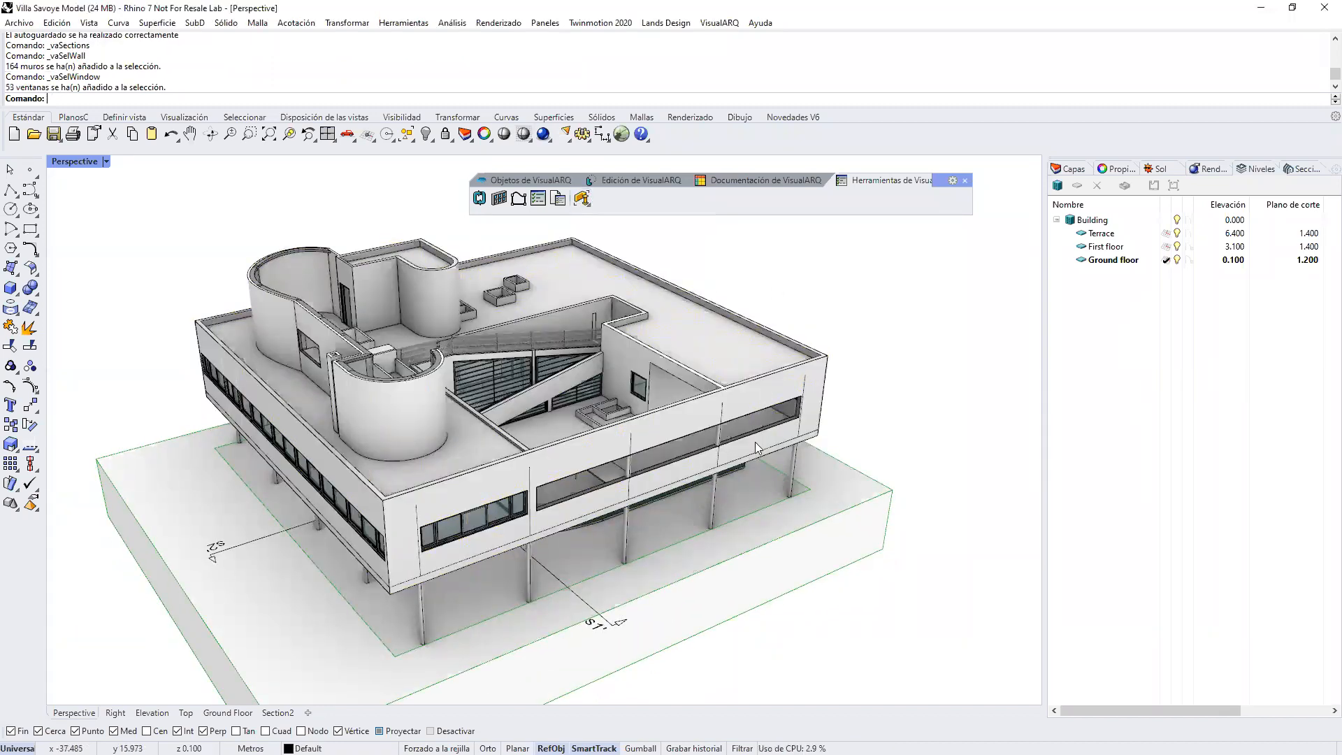
pyautogui.moveTo(846, 420); pyautogui.dragTo(914, 428, button='right')
pyautogui.press('Escape')
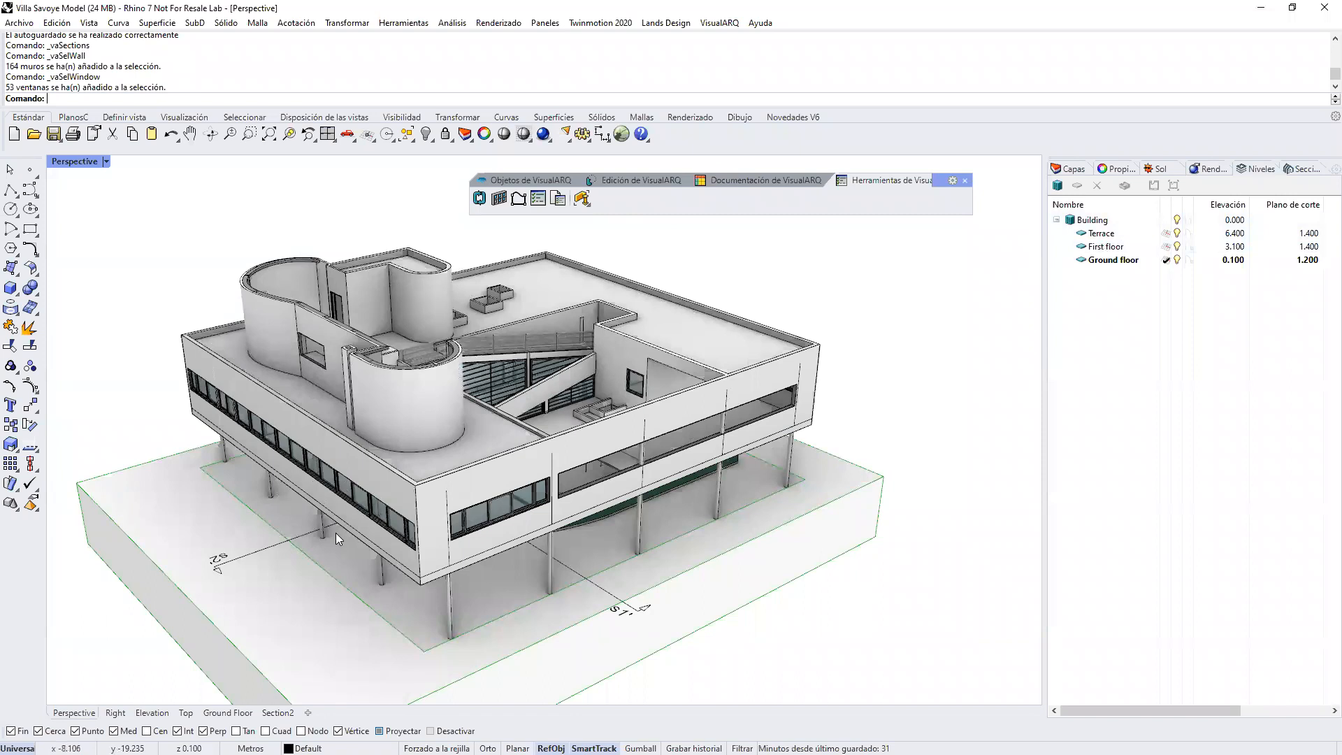
# Step: Open the elevation values of the First floor and Terrace levels for editing and leave them without entering anything
pyautogui.scroll(2, 336, 533)
pyautogui.moveTo(457, 434); pyautogui.dragTo(549, 364, button='right')
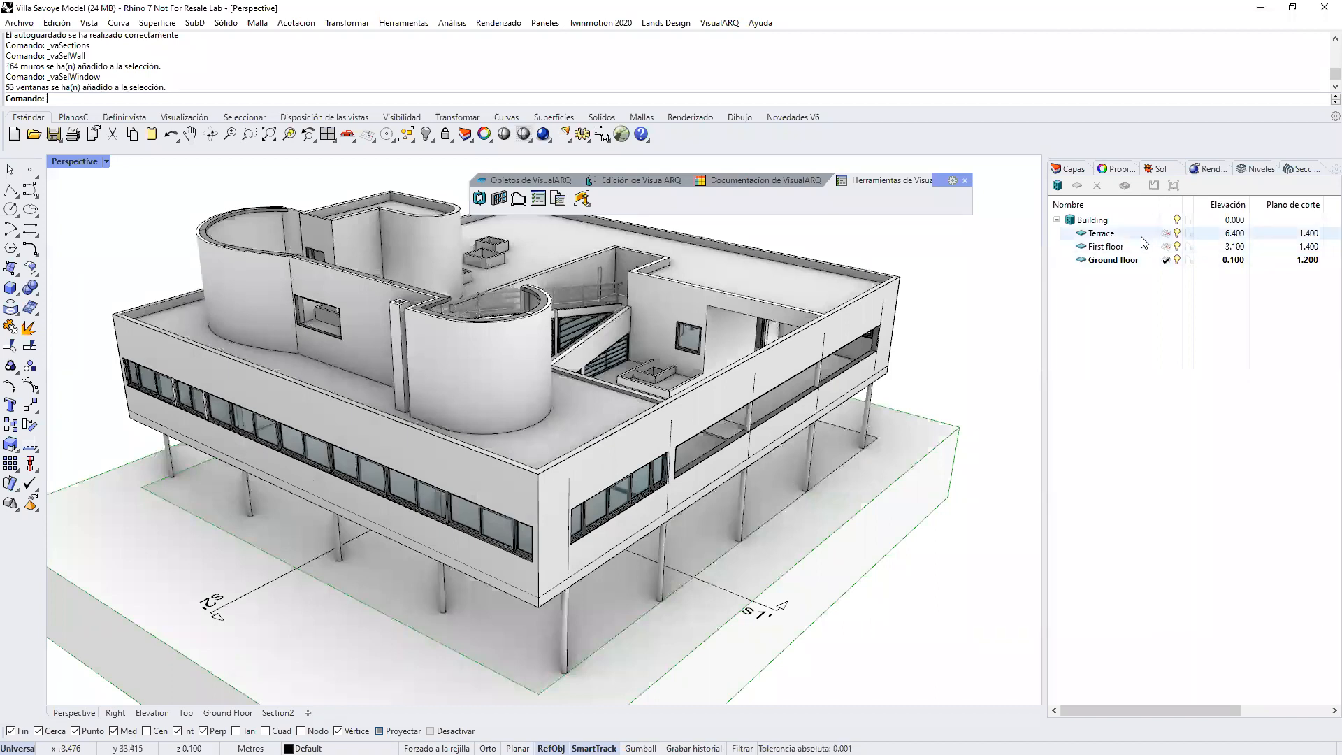
pyautogui.doubleClick(1226, 247)
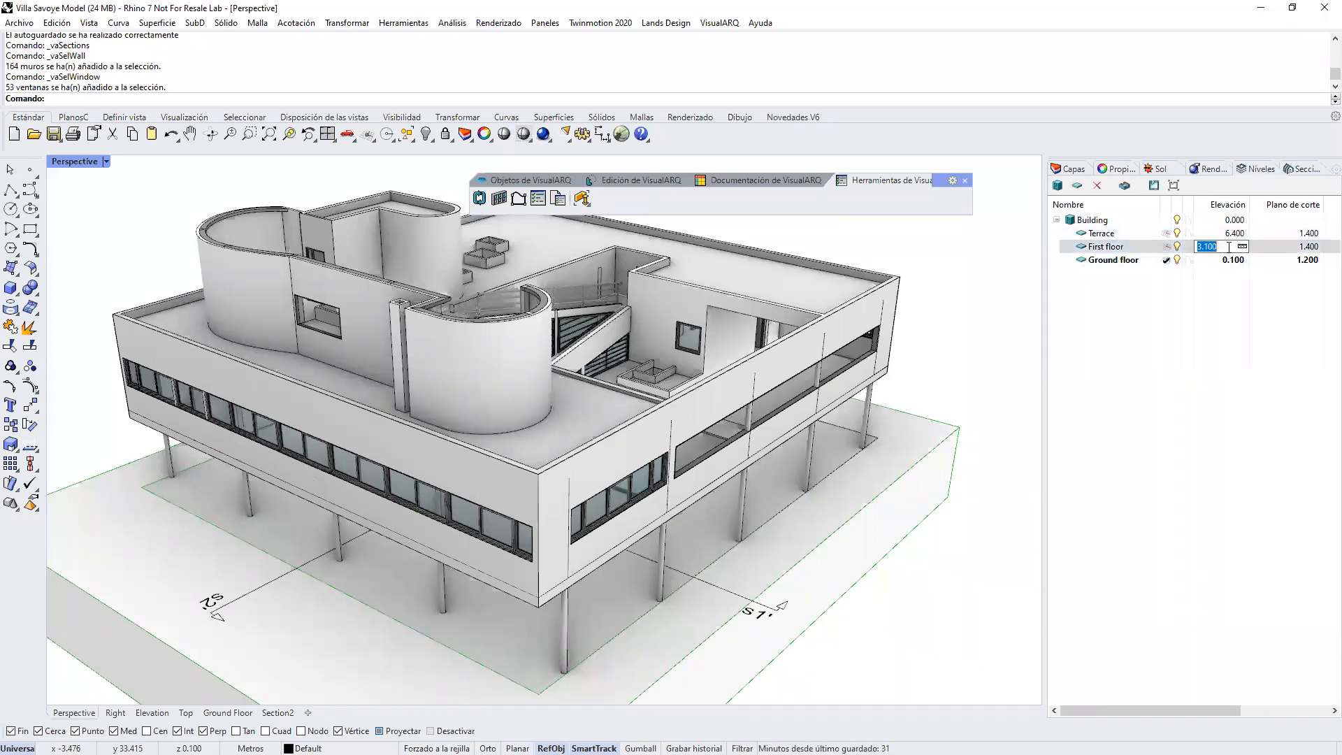
pyautogui.doubleClick(1228, 234)
pyautogui.click(1211, 252)
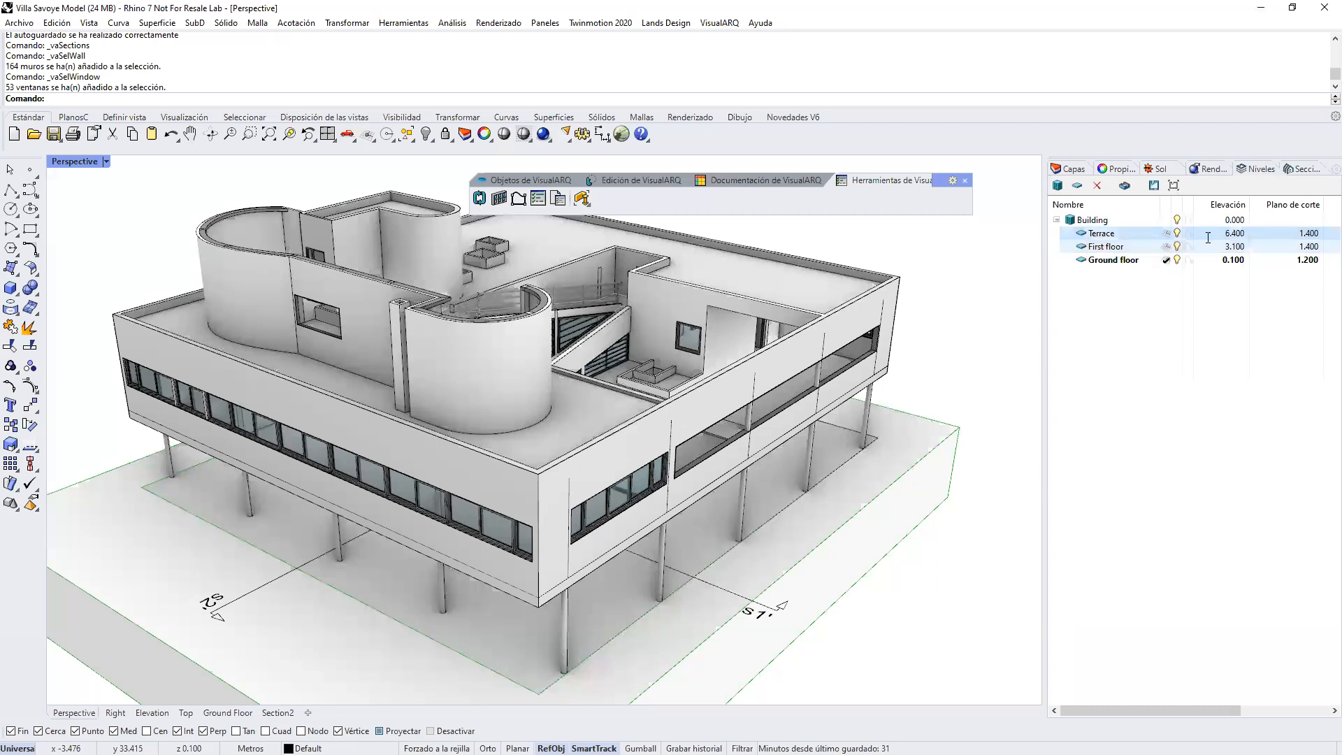
# Step: Make Terrace the active level and draw a solid box beside the villa at that level
pyautogui.click(1166, 247)
pyautogui.click(1166, 233)
pyautogui.scroll(-3, 535, 412)
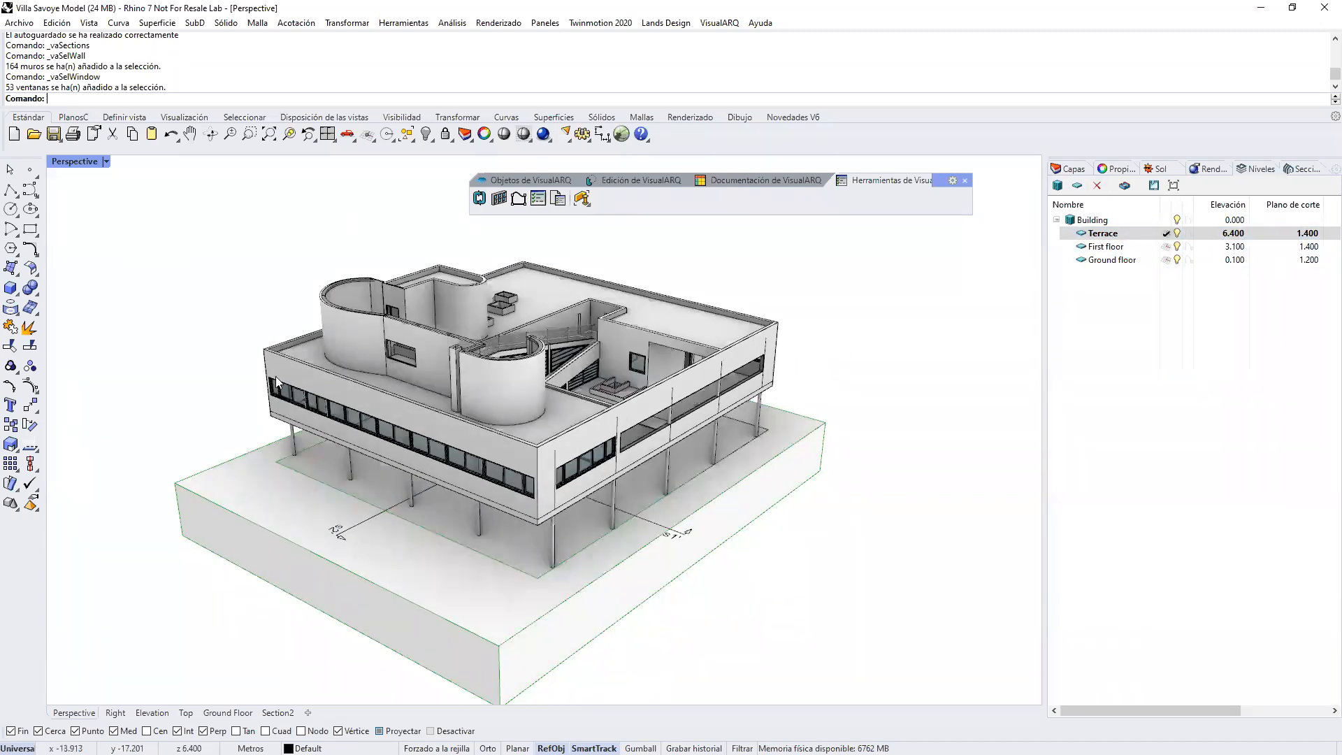
pyautogui.click(11, 287)
pyautogui.click(912, 399)
pyautogui.click(857, 521)
pyautogui.moveTo(890, 496); pyautogui.dragTo(926, 455, button='right')
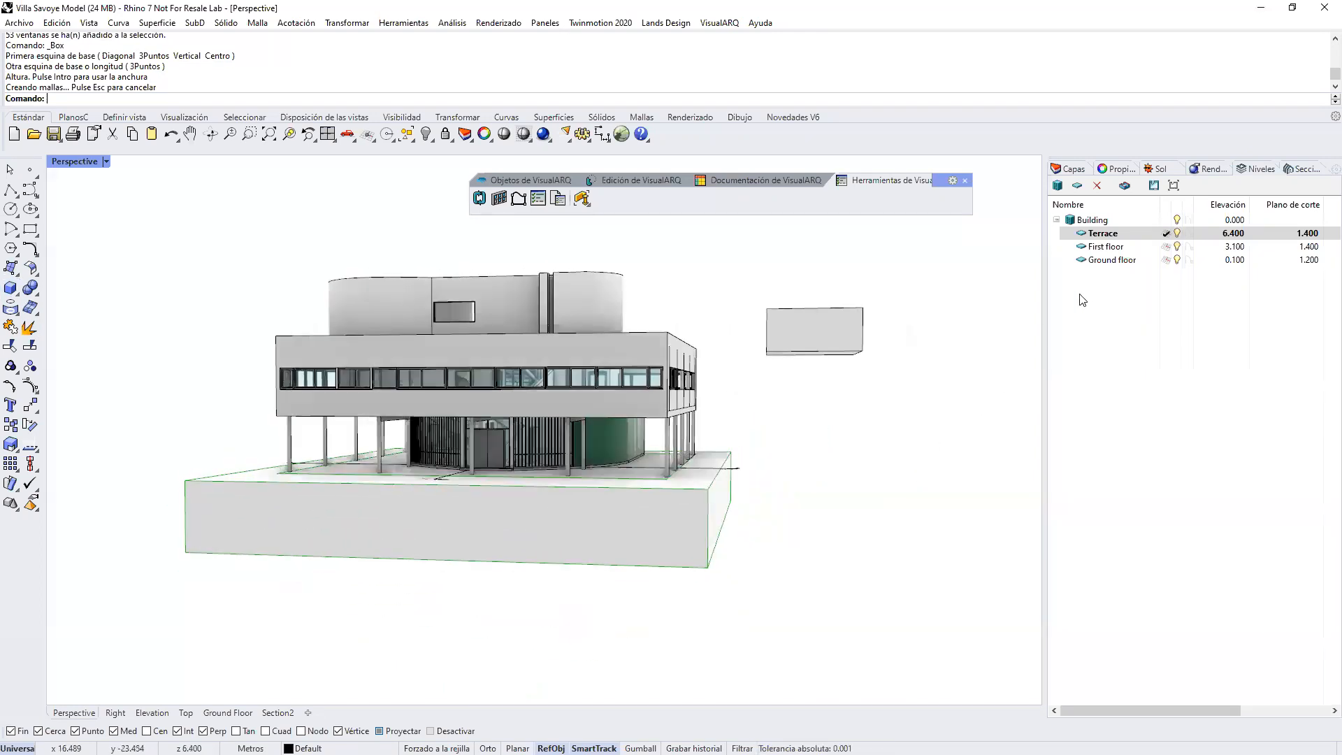
# Step: Make Ground floor the active level and draw a second solid box beside the villa
pyautogui.click(1166, 259)
pyautogui.moveTo(734, 393); pyautogui.dragTo(723, 434, button='right')
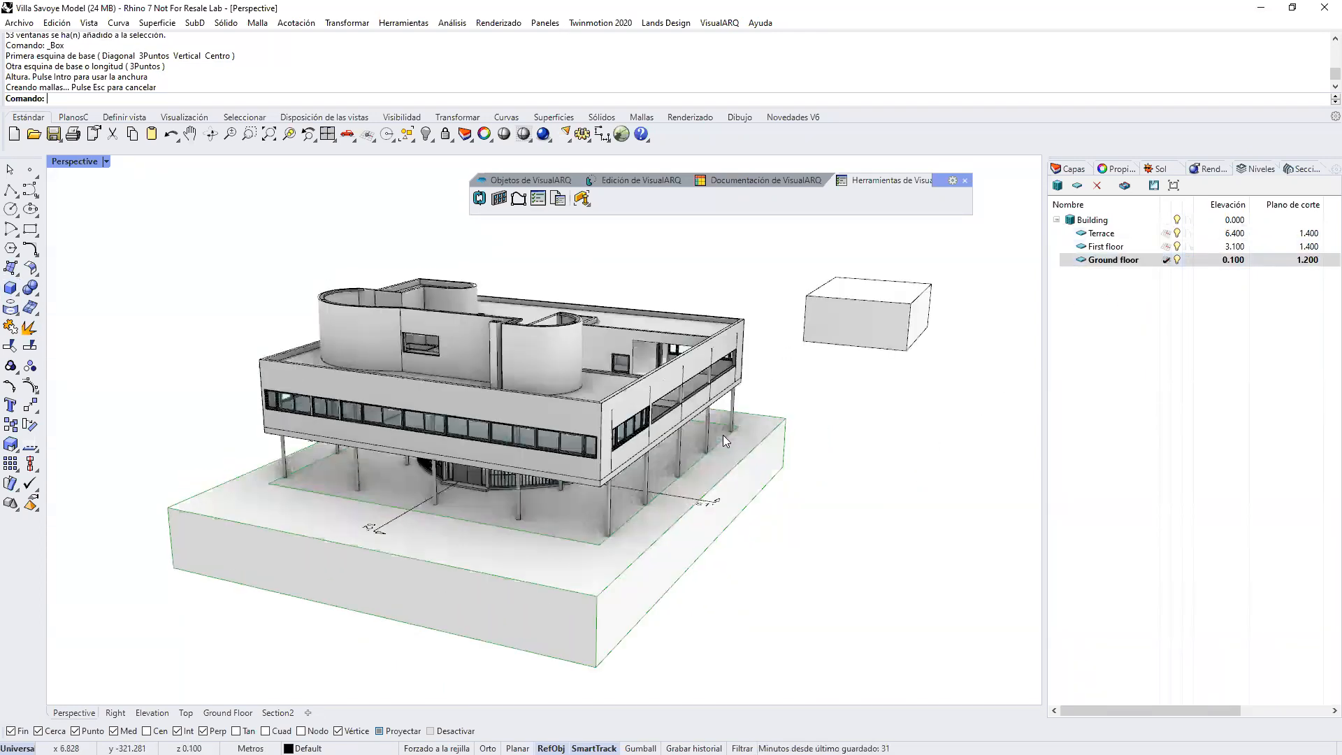
pyautogui.press('Return')
pyautogui.click(855, 408)
pyautogui.click(949, 594)
pyautogui.click(952, 551)
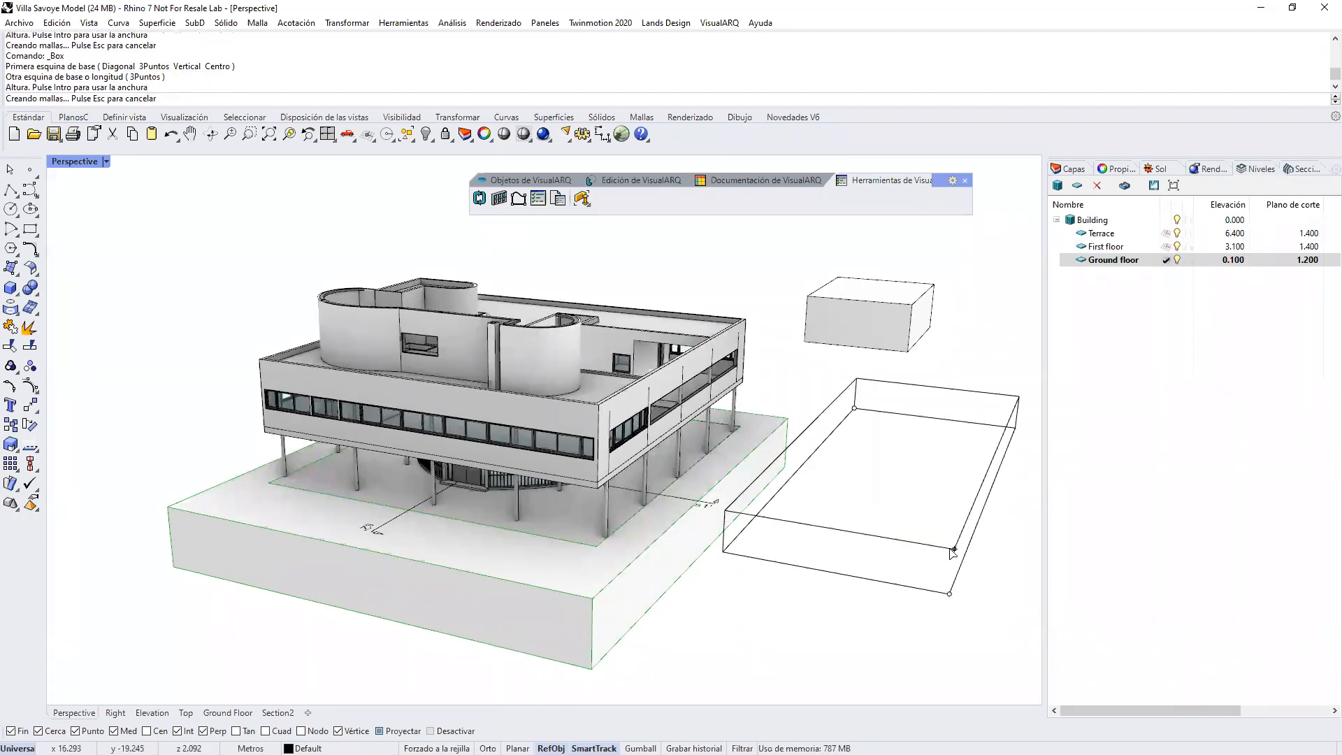
# Step: Delete both solid boxes beside the villa
pyautogui.moveTo(905, 489); pyautogui.dragTo(892, 551, button='right')
pyautogui.moveTo(918, 601); pyautogui.dragTo(835, 302)
pyautogui.press('Delete')
# Step: Switch the active level to First floor, to Terrace and back to Ground floor
pyautogui.moveTo(807, 327); pyautogui.dragTo(825, 398, button='right')
pyautogui.click(1166, 247)
pyautogui.click(1167, 234)
pyautogui.click(1166, 261)
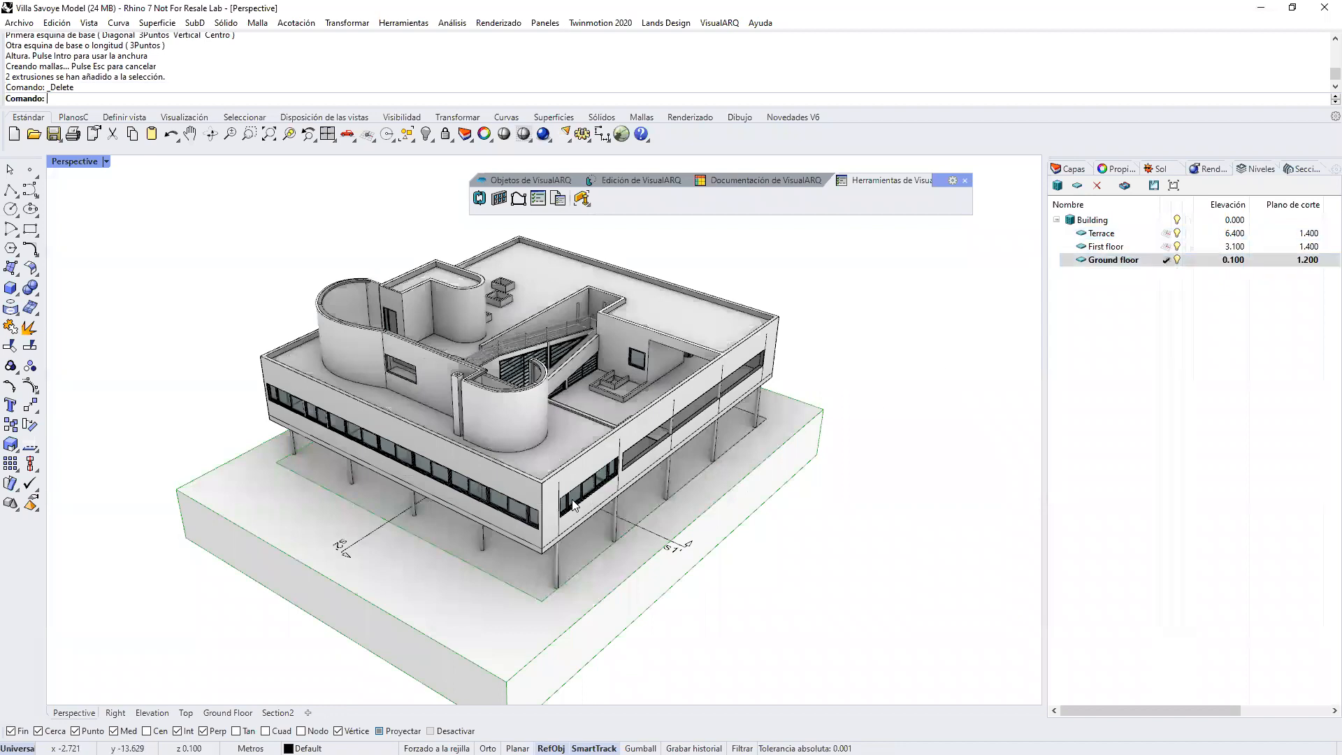
# Step: Hide the Terrace level so the villa is cut open above the first floor
pyautogui.moveTo(587, 445); pyautogui.dragTo(594, 408, button='right')
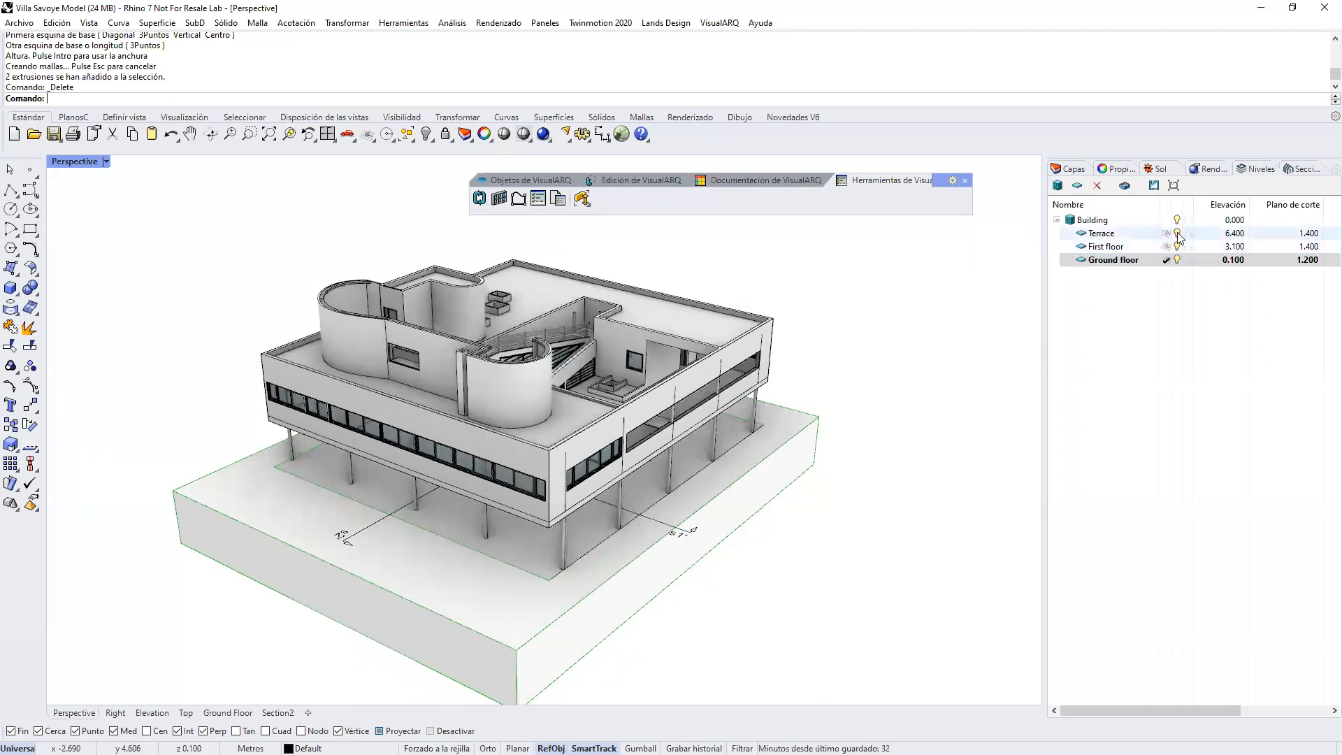
pyautogui.click(1178, 234)
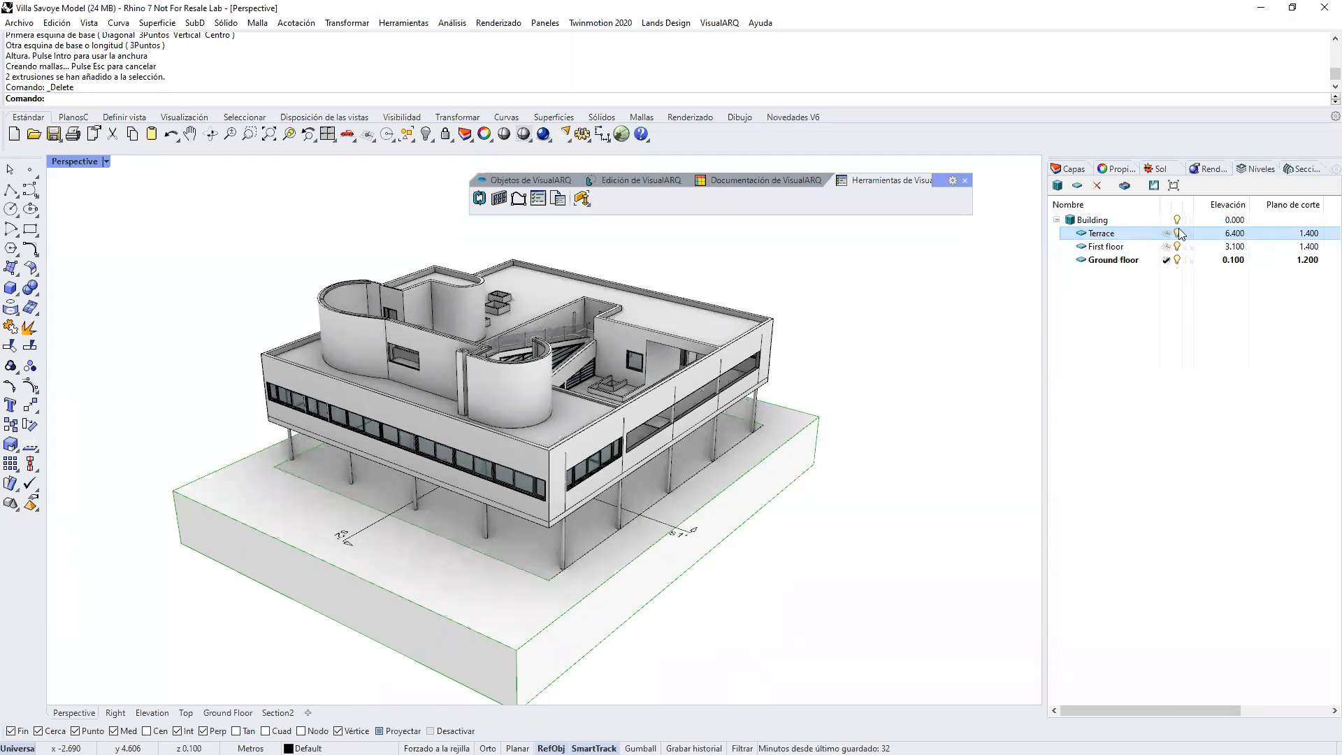
pyautogui.click(1179, 234)
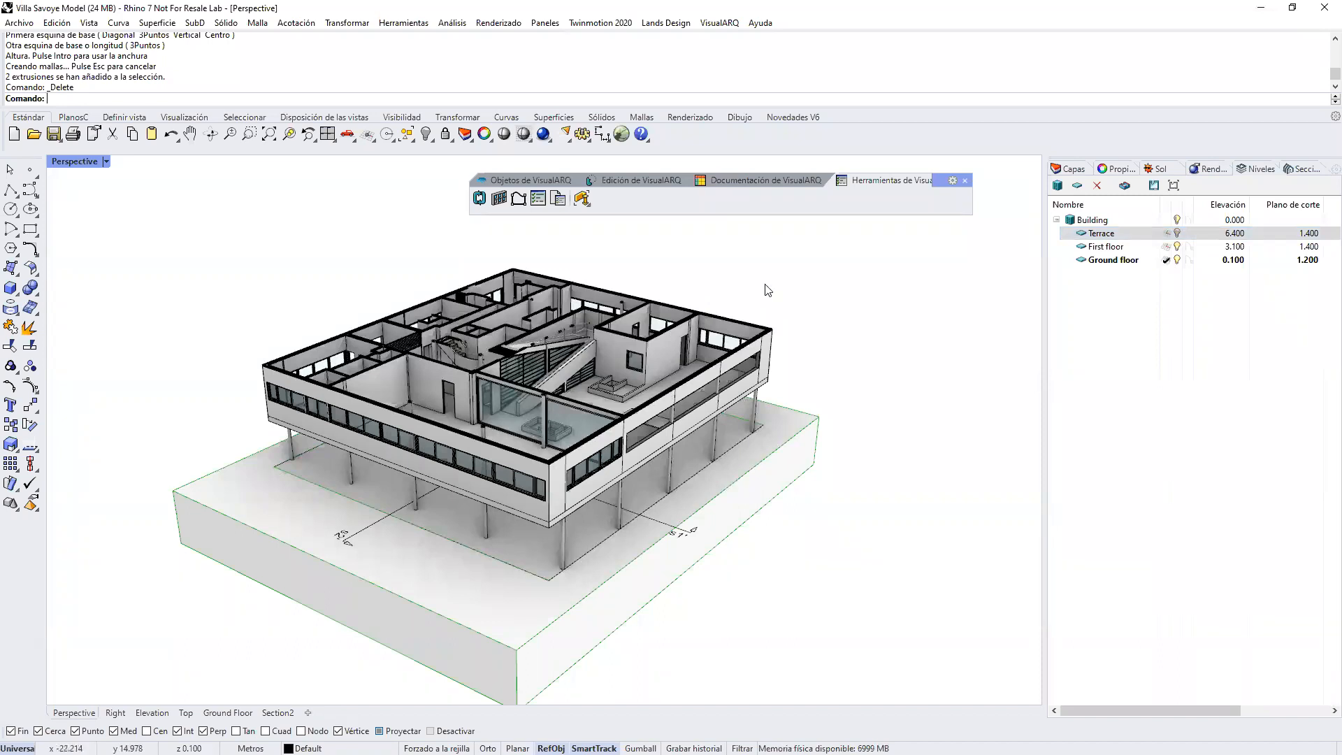
# Step: Check the levels' upper and lower offsets and hide the First floor level to expose the ground floor
pyautogui.moveTo(1198, 704); pyautogui.dragTo(1286, 711)
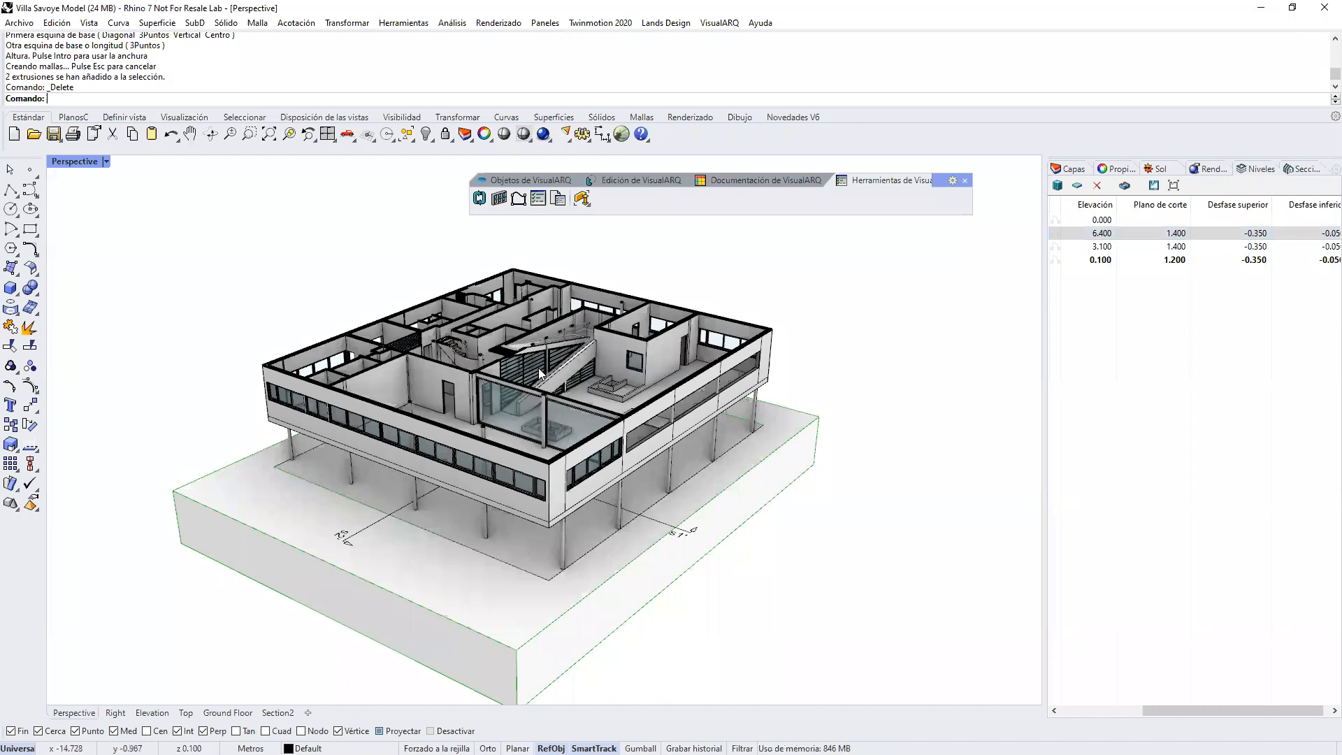
pyautogui.scroll(6, 538, 368)
pyautogui.scroll(-4, 589, 419)
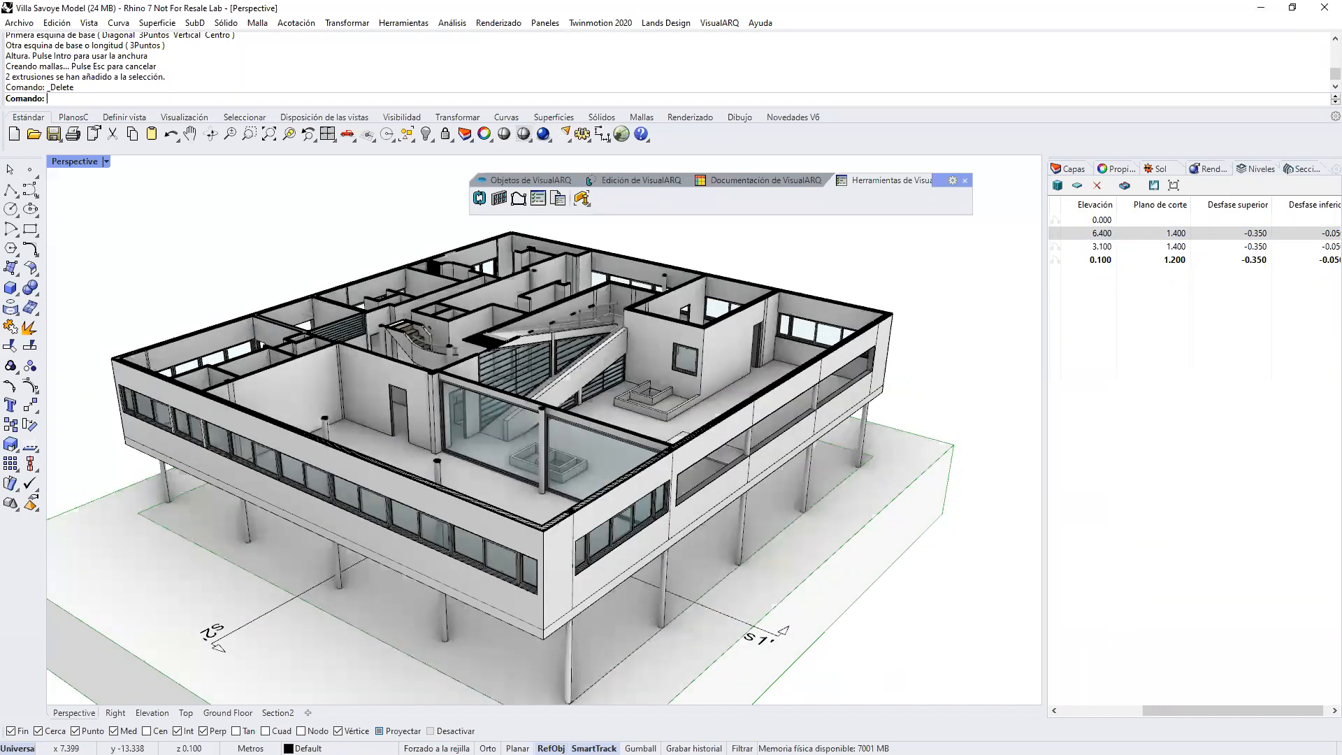
pyautogui.moveTo(1252, 712); pyautogui.dragTo(1170, 712)
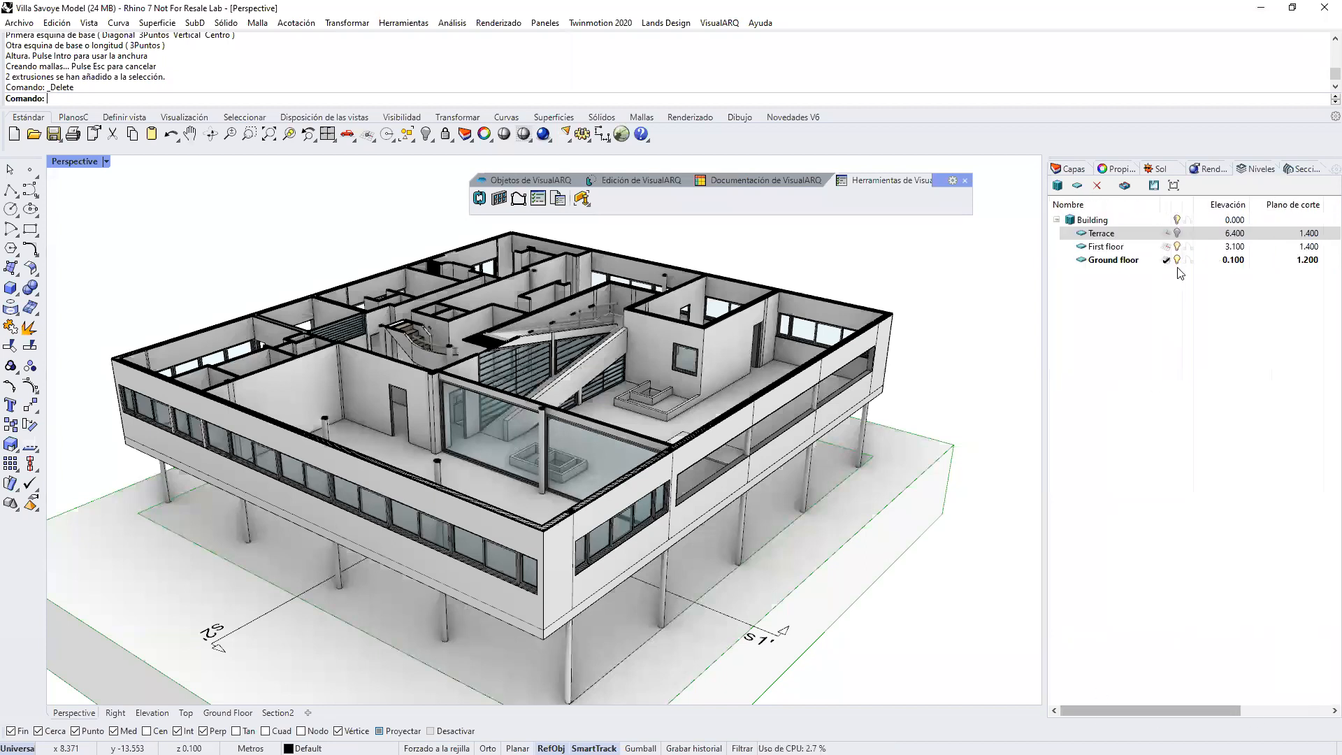
pyautogui.click(1177, 247)
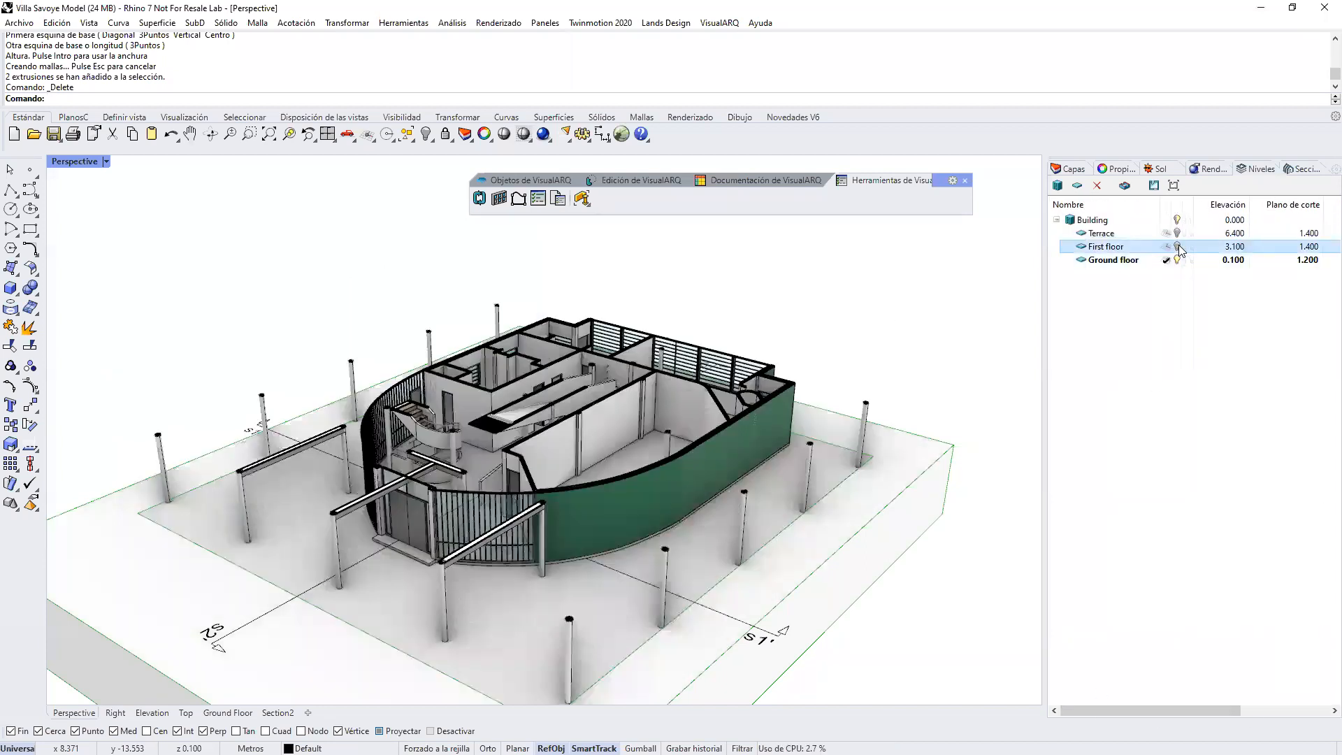
pyautogui.moveTo(720, 457); pyautogui.dragTo(725, 448, button='right')
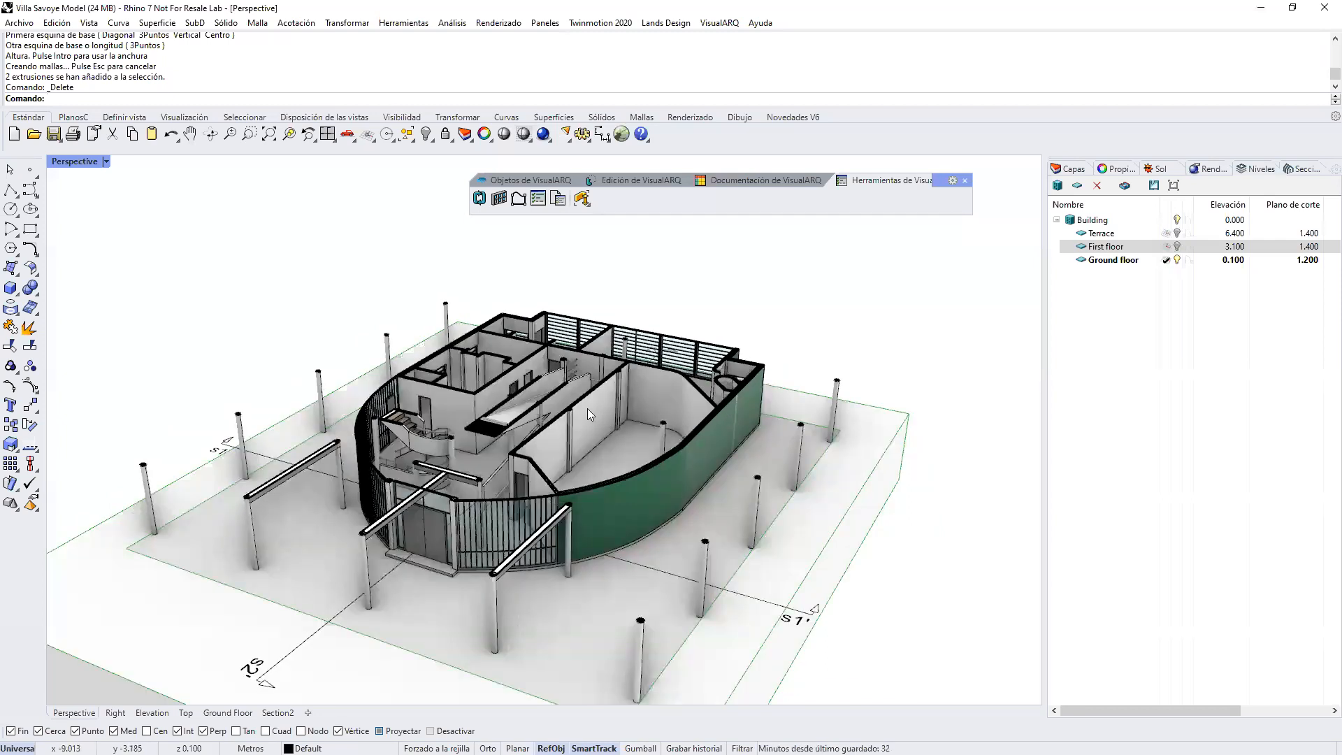
# Step: Examine the Ground floor level's cut plane and elevation values without entering new ones
pyautogui.click(1125, 262)
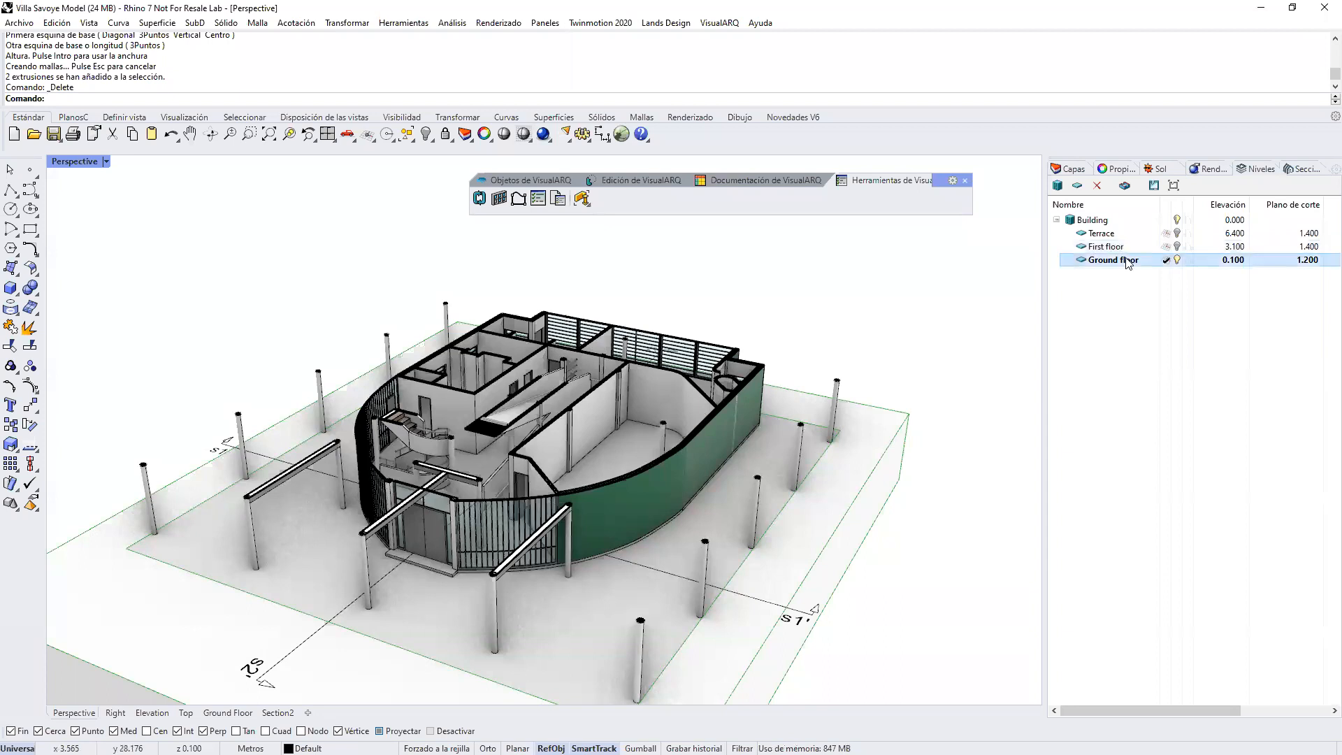
pyautogui.click(1281, 259)
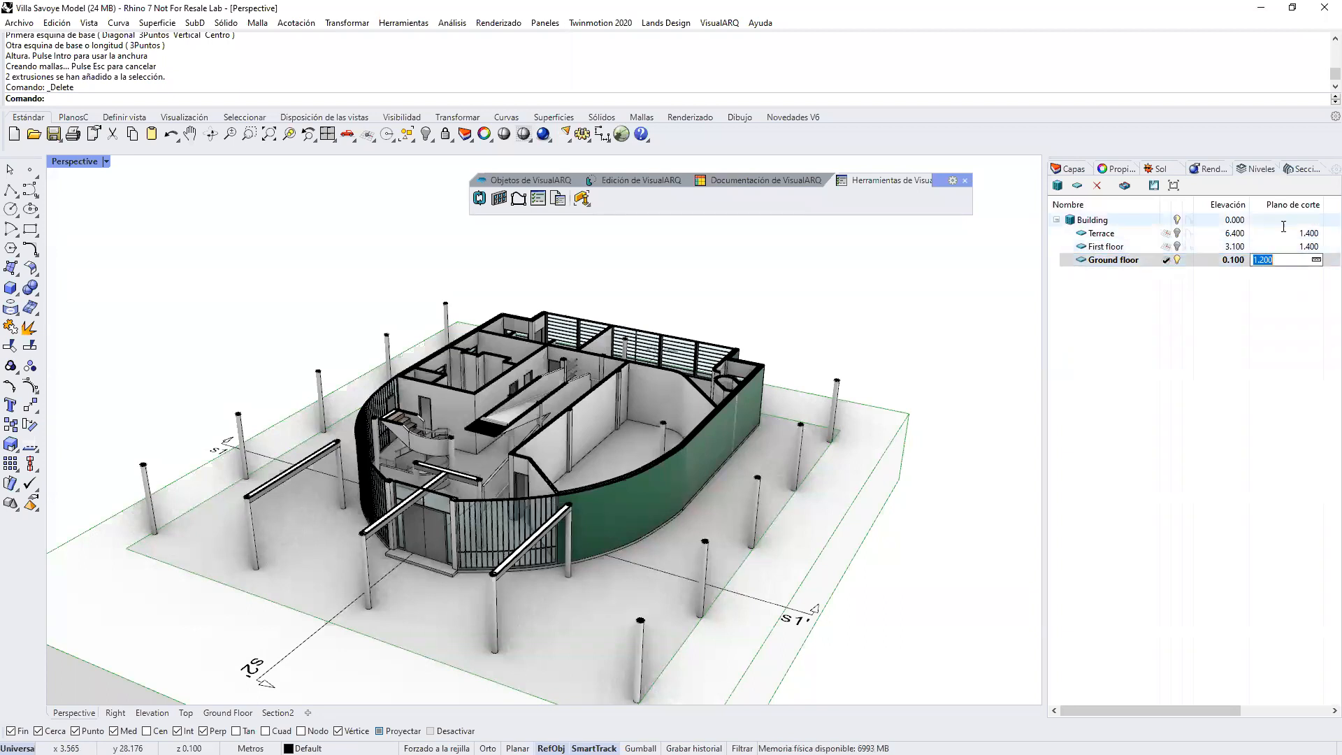
pyautogui.press('Escape')
pyautogui.click(1298, 261)
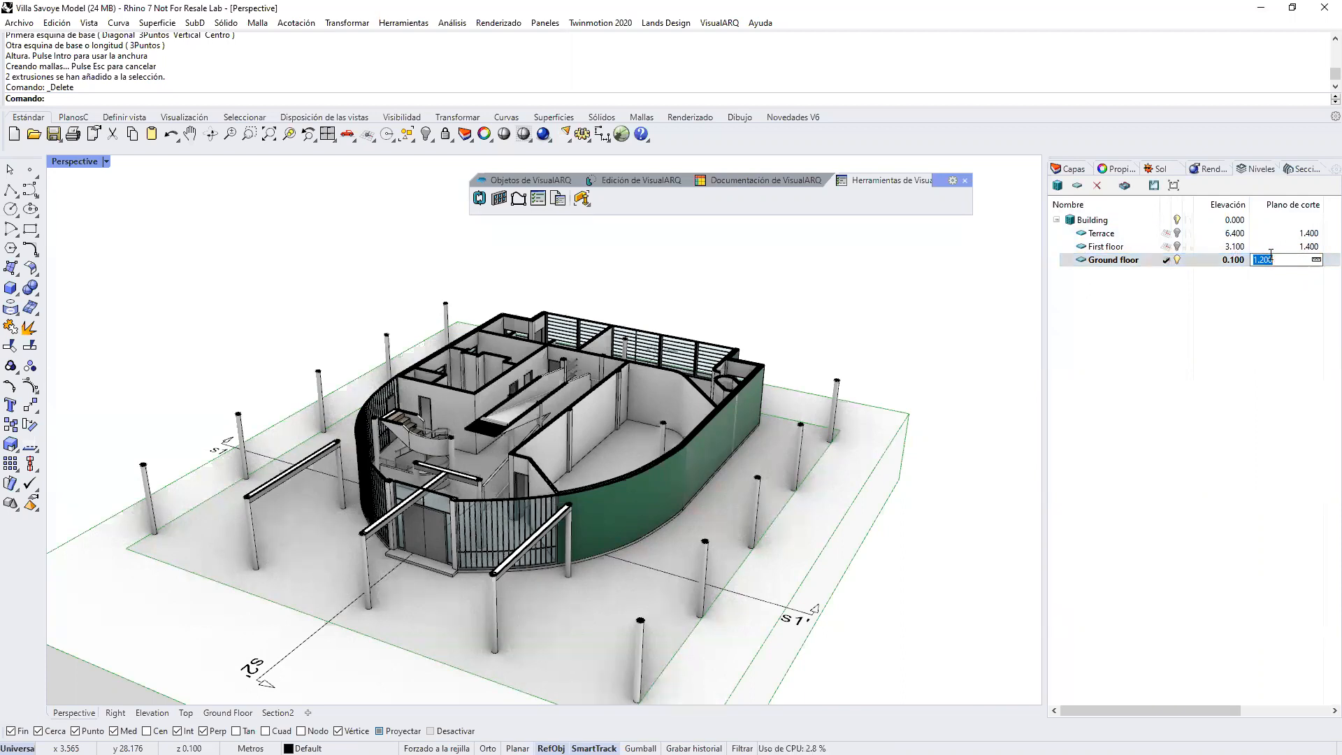
pyautogui.click(1226, 258)
pyautogui.press('Escape')
pyautogui.click(1298, 258)
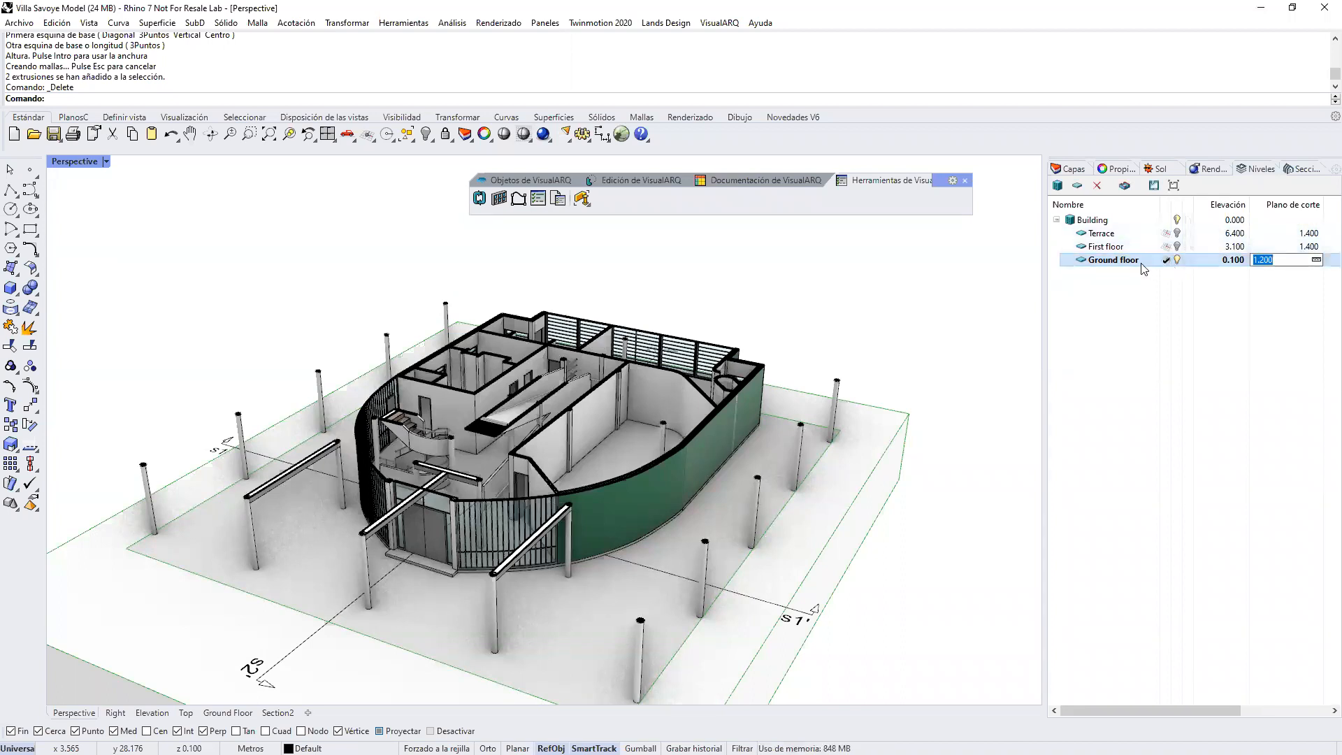
# Step: Turn on the Ground floor level's plan cut in both the Perspective and Top views
pyautogui.click(1124, 190)
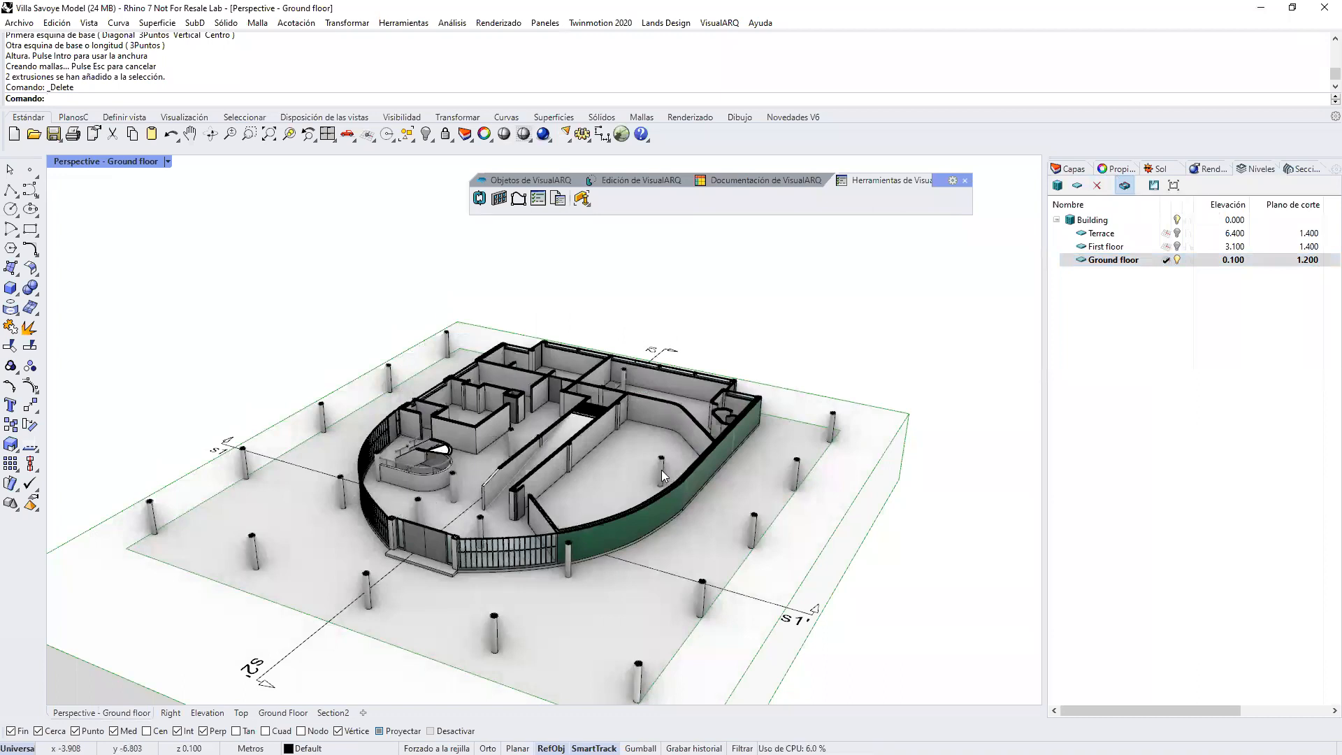
pyautogui.click(241, 714)
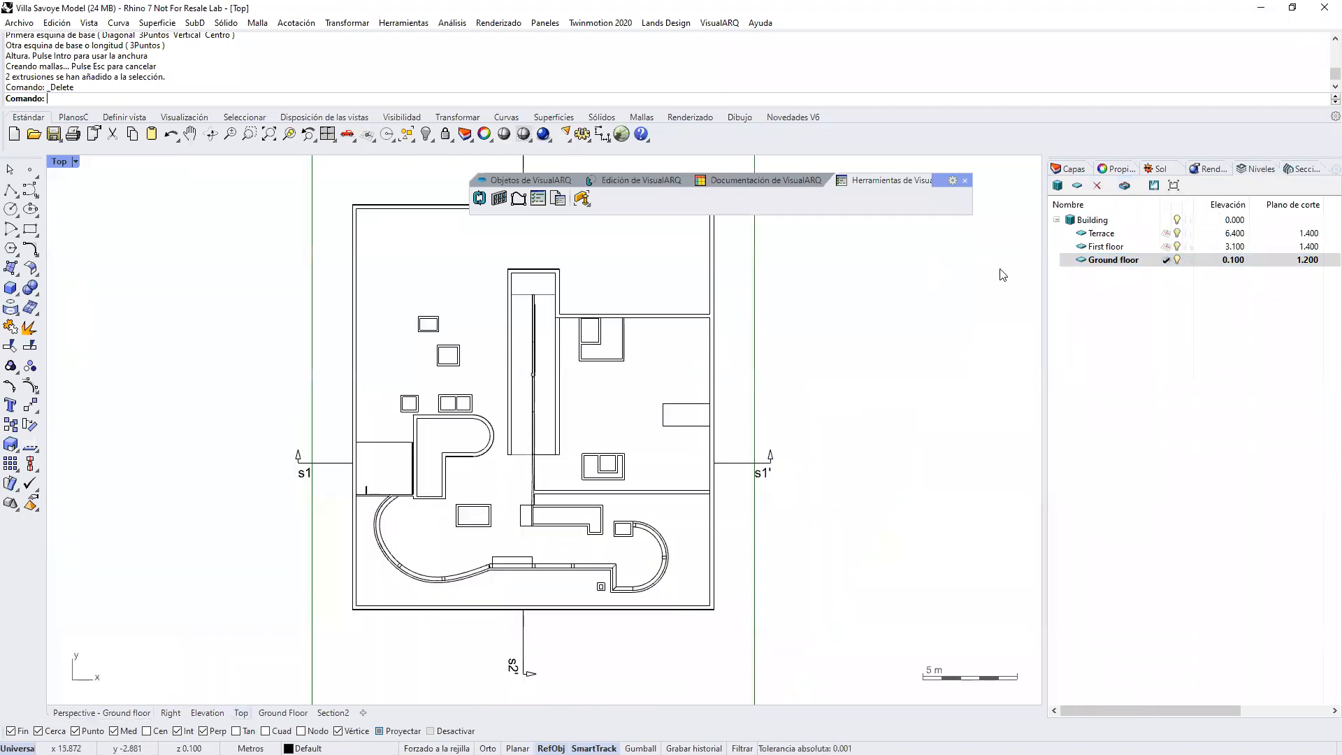
pyautogui.click(1125, 186)
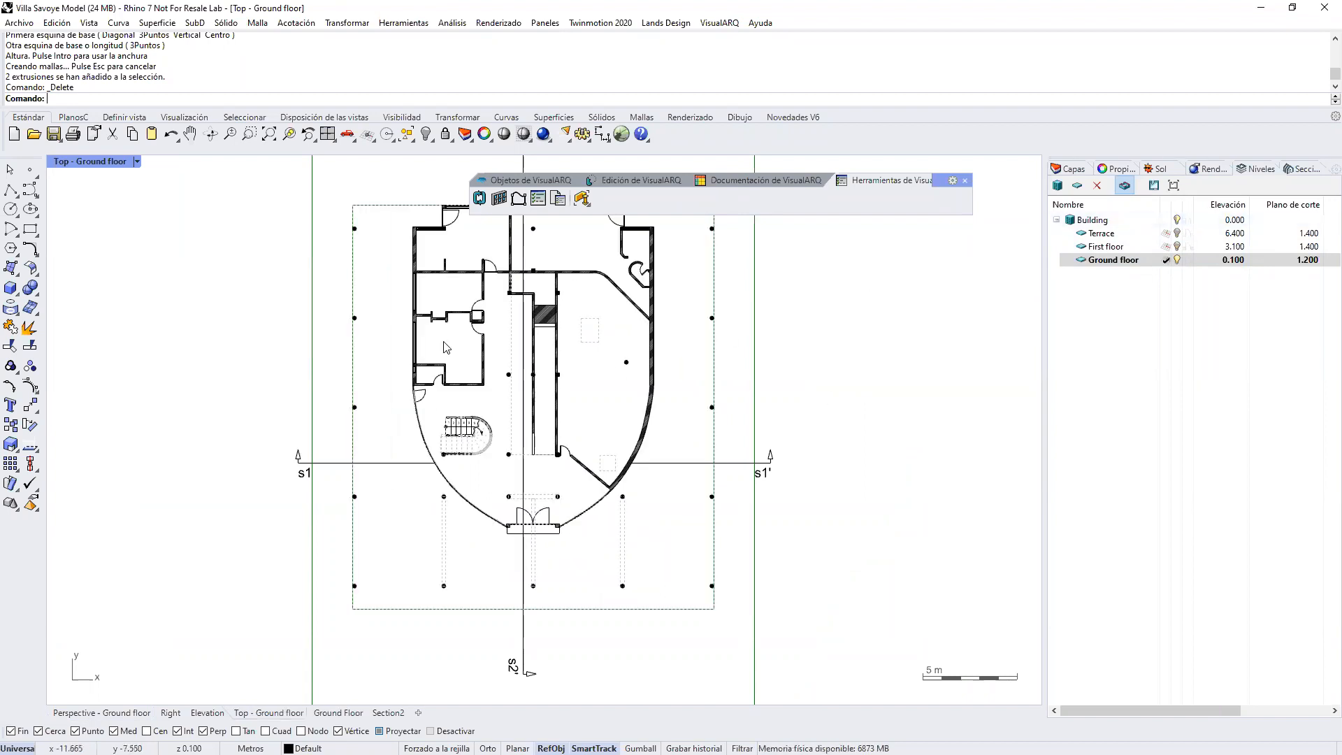
pyautogui.scroll(5, 485, 269)
pyautogui.scroll(6, 484, 269)
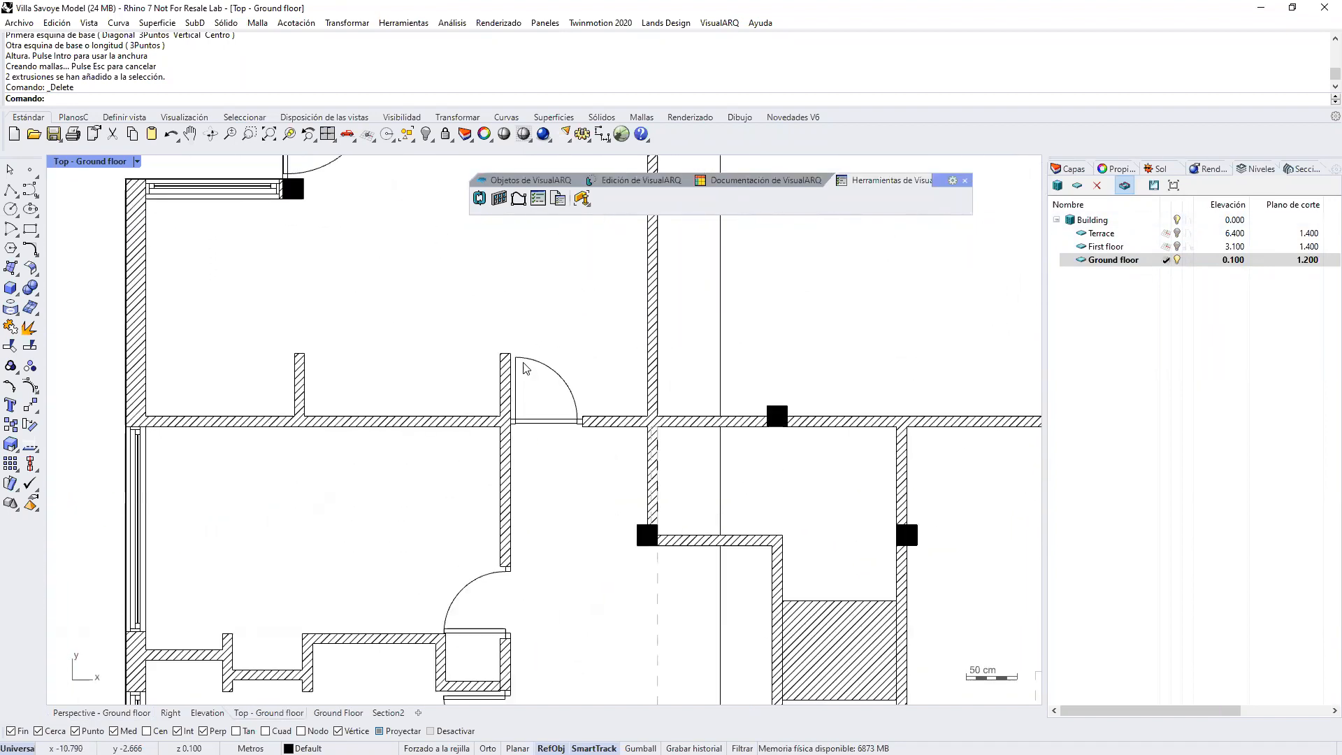
# Step: Slide the upper hinged door along its wall away from the partition, and move the short wall stub closer to that partition
pyautogui.moveTo(514, 402); pyautogui.dragTo(553, 404)
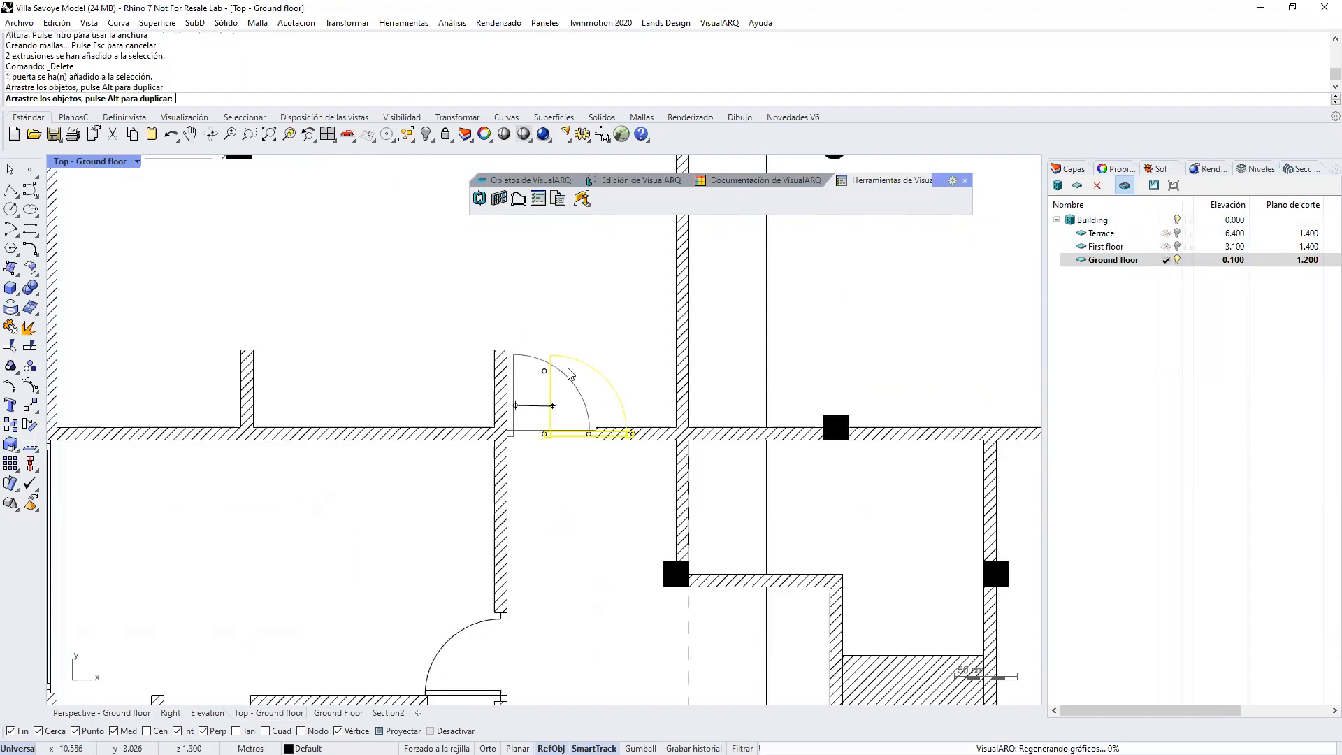
pyautogui.press('Escape')
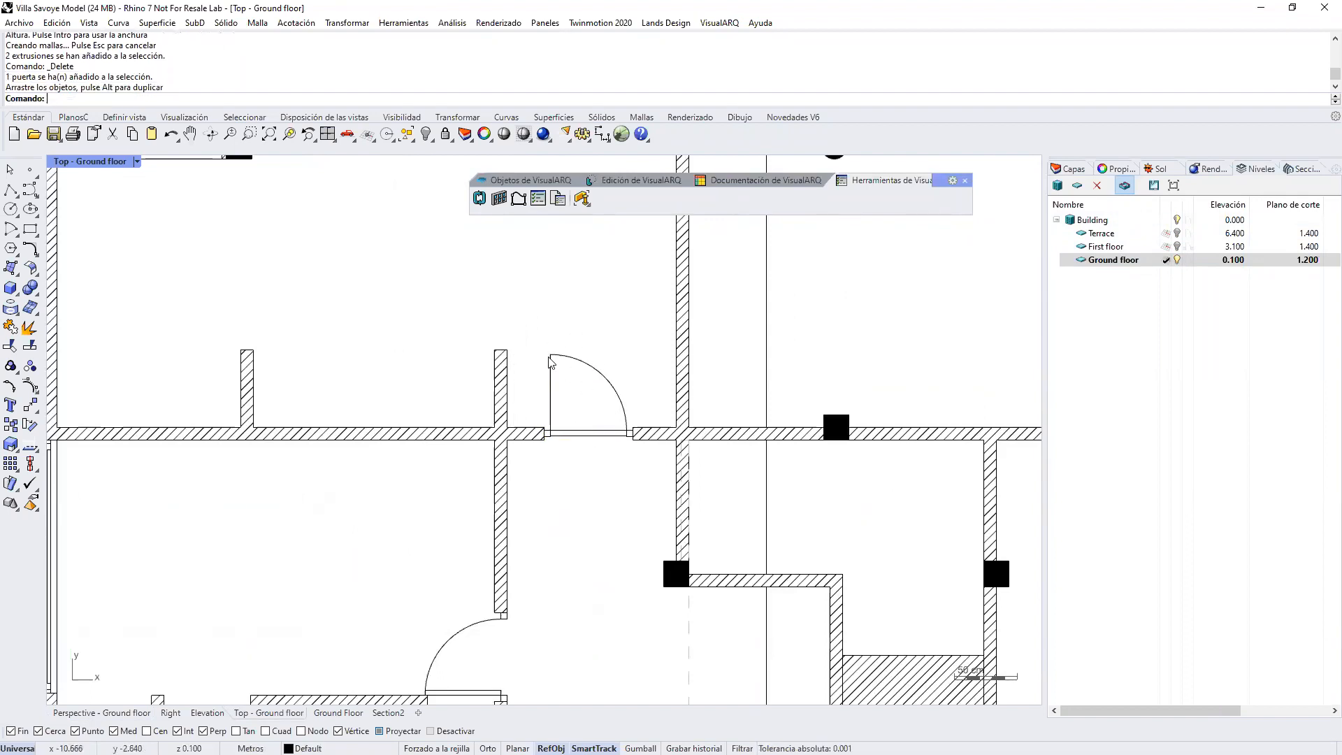
pyautogui.moveTo(339, 401); pyautogui.dragTo(410, 419, button='right')
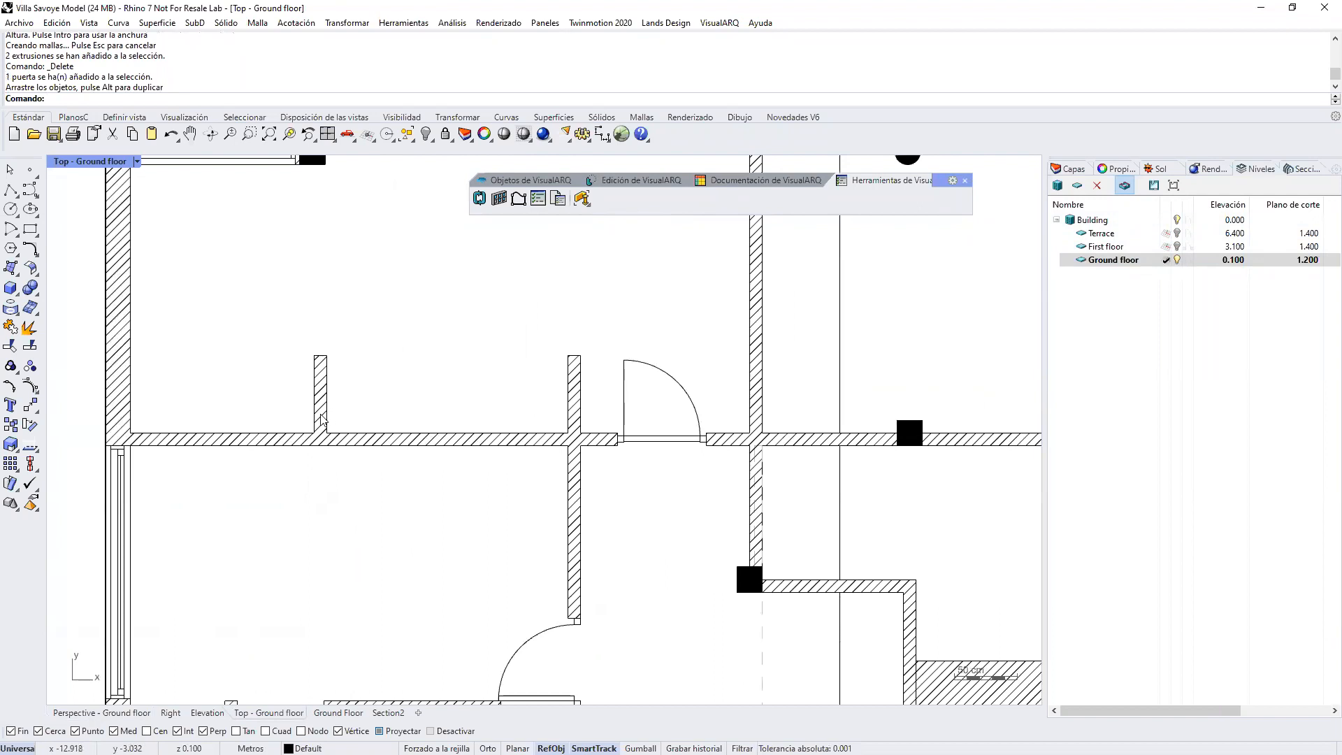
pyautogui.click(572, 423)
pyautogui.moveTo(326, 411); pyautogui.dragTo(416, 416)
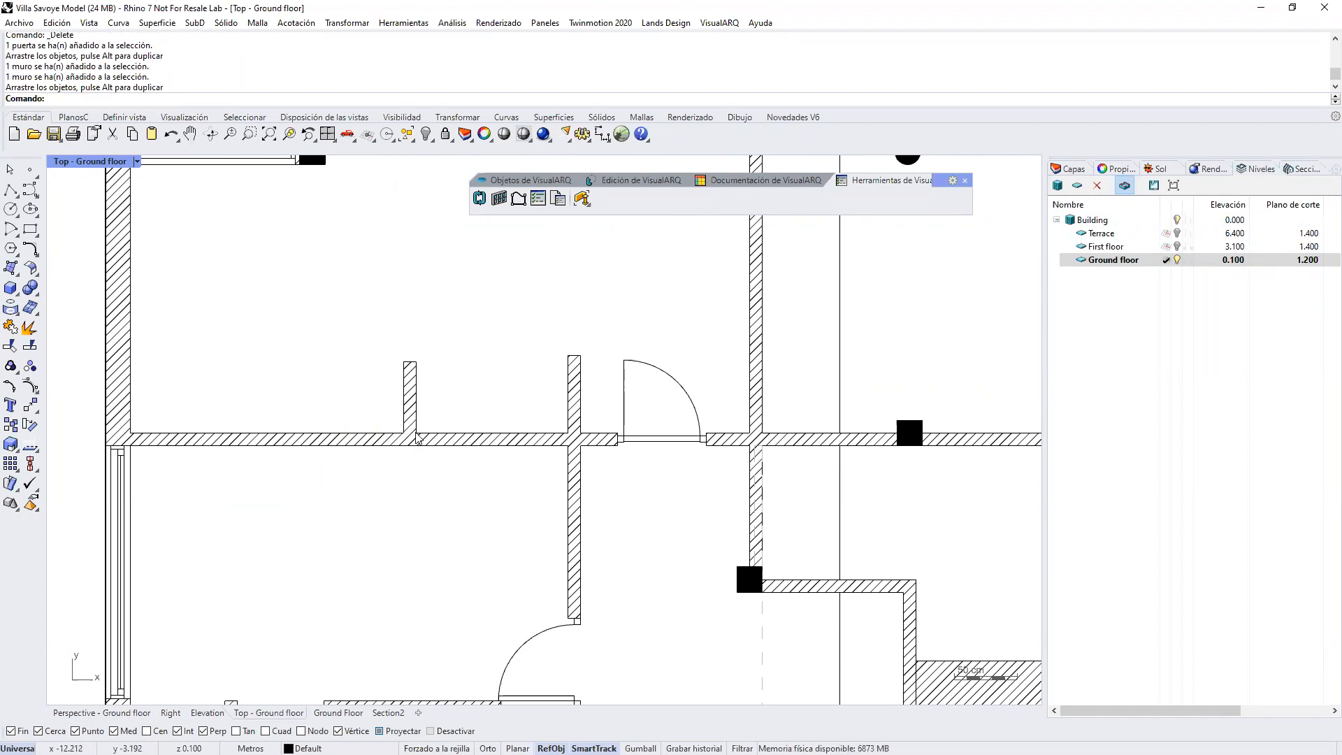
# Step: Examine the hatched walls, columns, doors and staircase across the Ground floor plan
pyautogui.scroll(-8, 530, 482)
pyautogui.moveTo(532, 481); pyautogui.dragTo(552, 334, button='right')
pyautogui.scroll(-4, 549, 349)
pyautogui.moveTo(580, 465); pyautogui.dragTo(575, 395, button='right')
pyautogui.scroll(4, 534, 535)
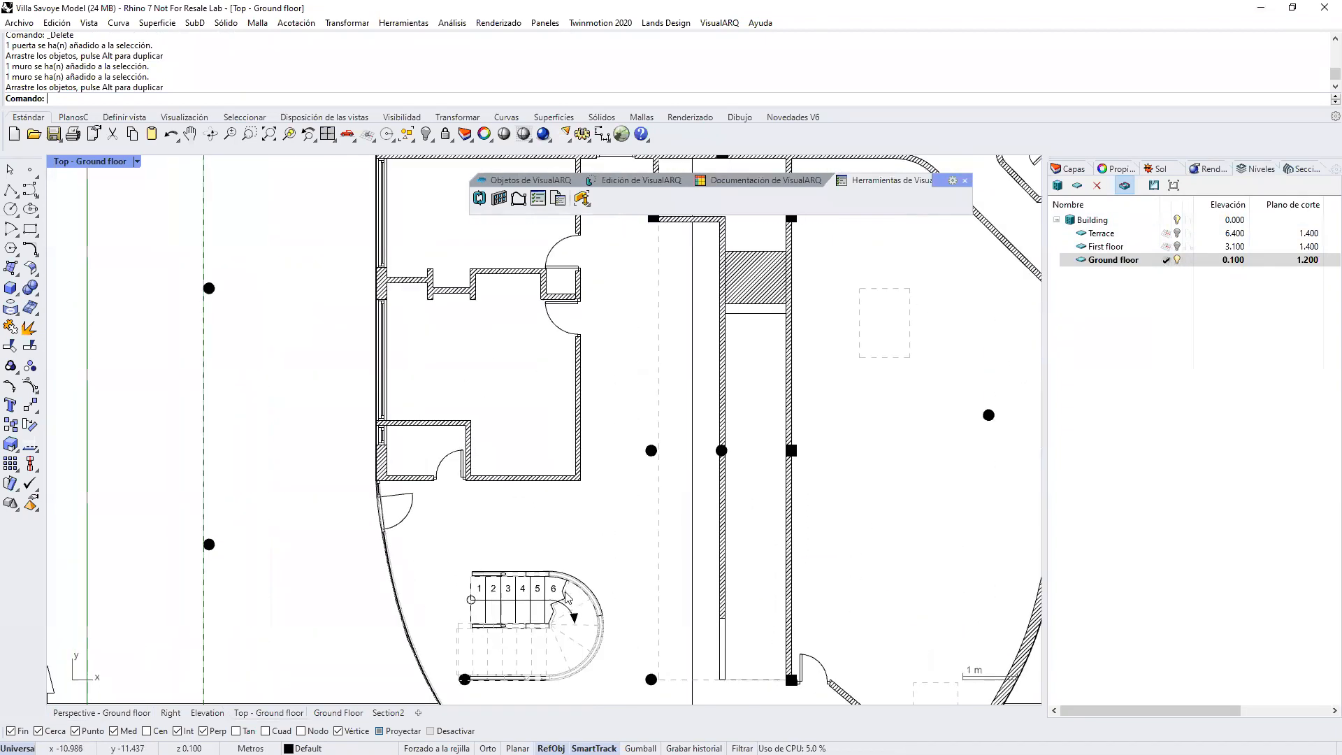
pyautogui.scroll(-4, 514, 524)
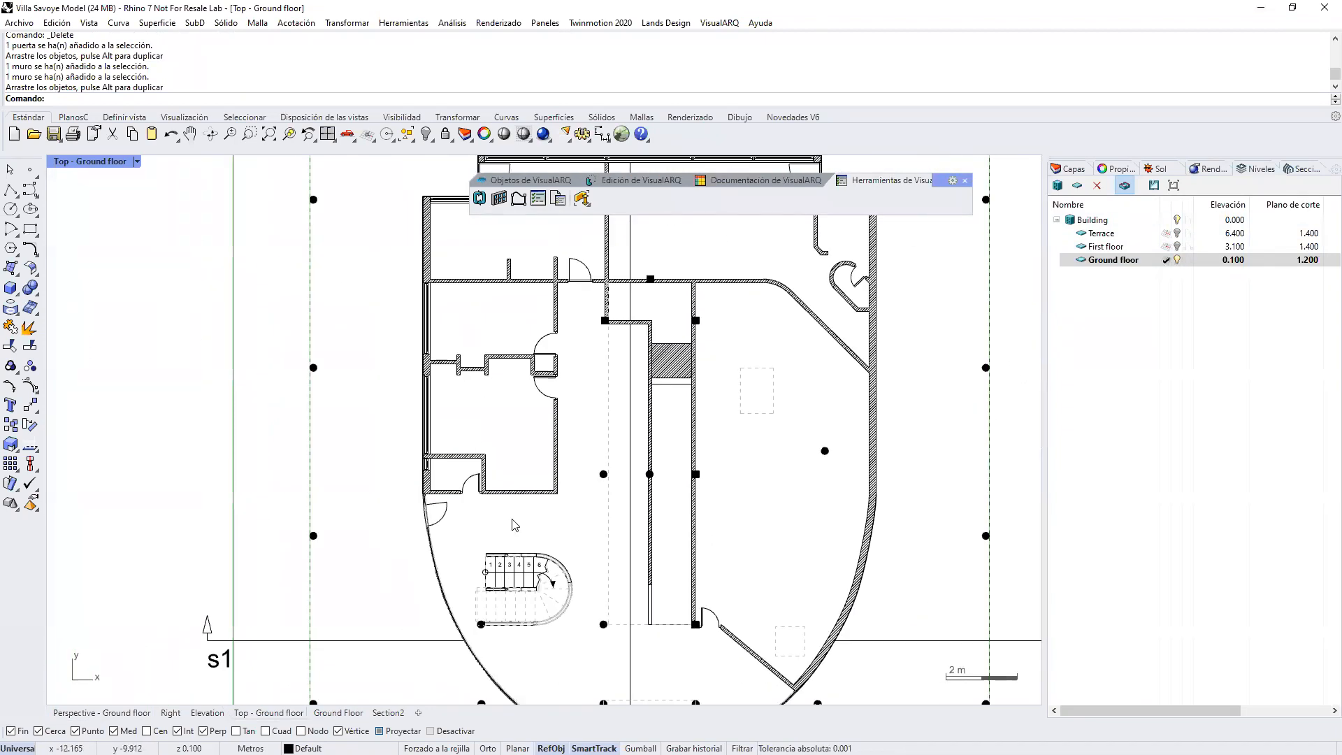
pyautogui.scroll(-2, 561, 436)
pyautogui.moveTo(581, 446); pyautogui.dragTo(597, 478, button='right')
pyautogui.scroll(2, 500, 398)
pyautogui.scroll(2, 500, 399)
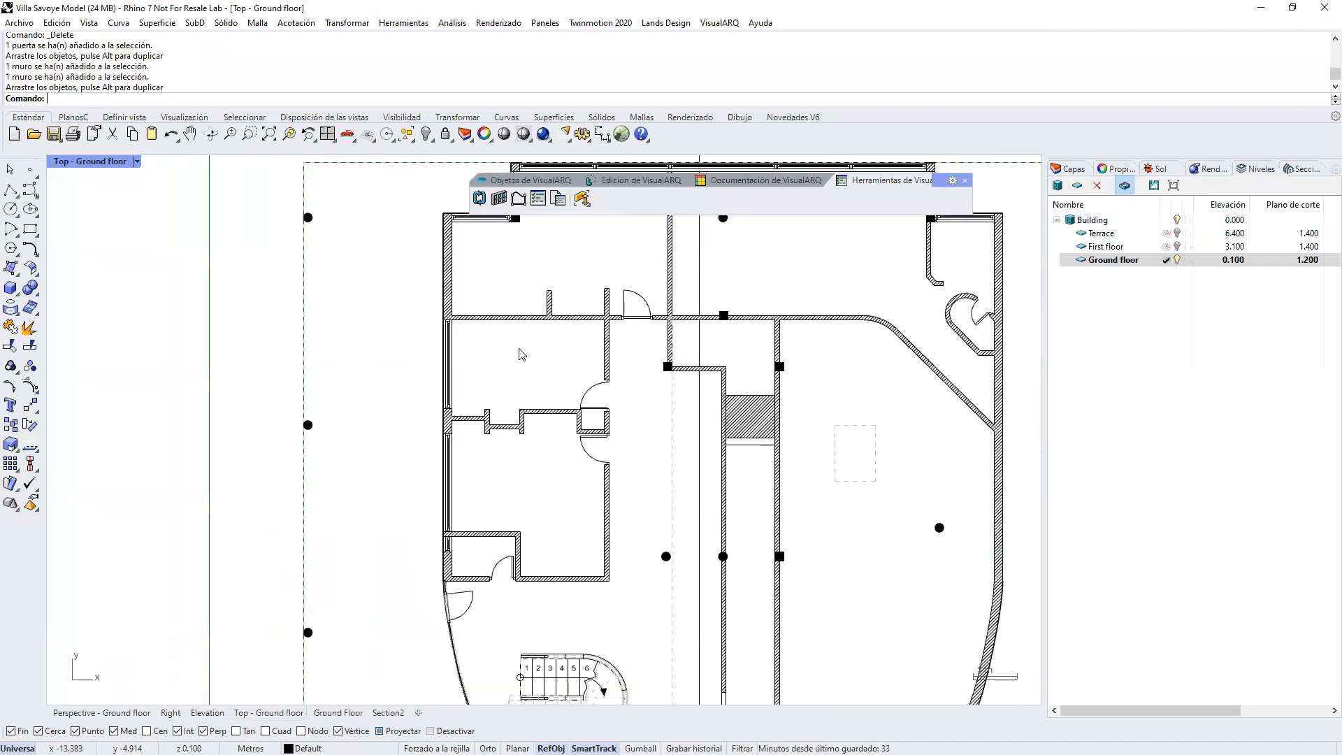
pyautogui.moveTo(528, 359); pyautogui.dragTo(528, 398, button='right')
# Step: Orbit the Ground floor plan into a 3D view and restore the viewport to its top plan view
pyautogui.keyDown('ctrl'); pyautogui.keyDown('shift'); pyautogui.moveTo(647, 474); pyautogui.dragTo(665, 453, button='right'); pyautogui.keyUp('shift'); pyautogui.keyUp('ctrl')
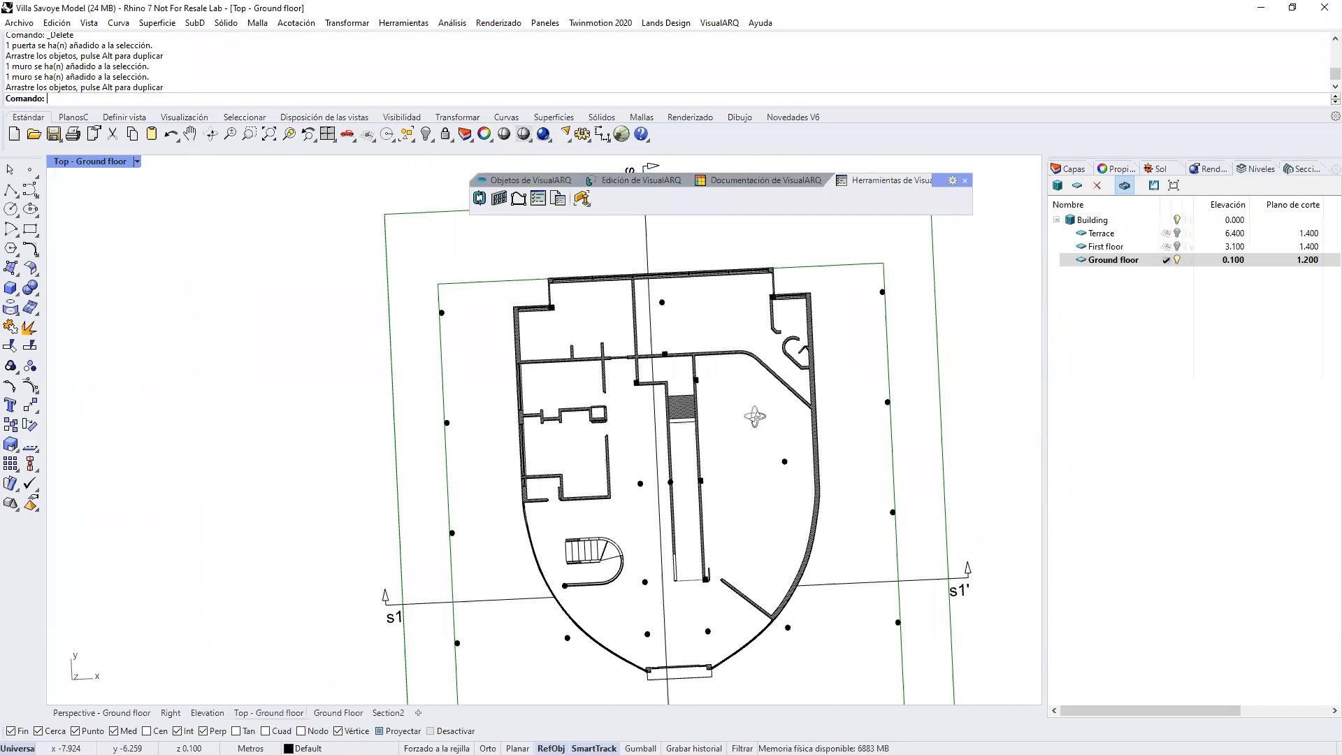
pyautogui.click(1154, 186)
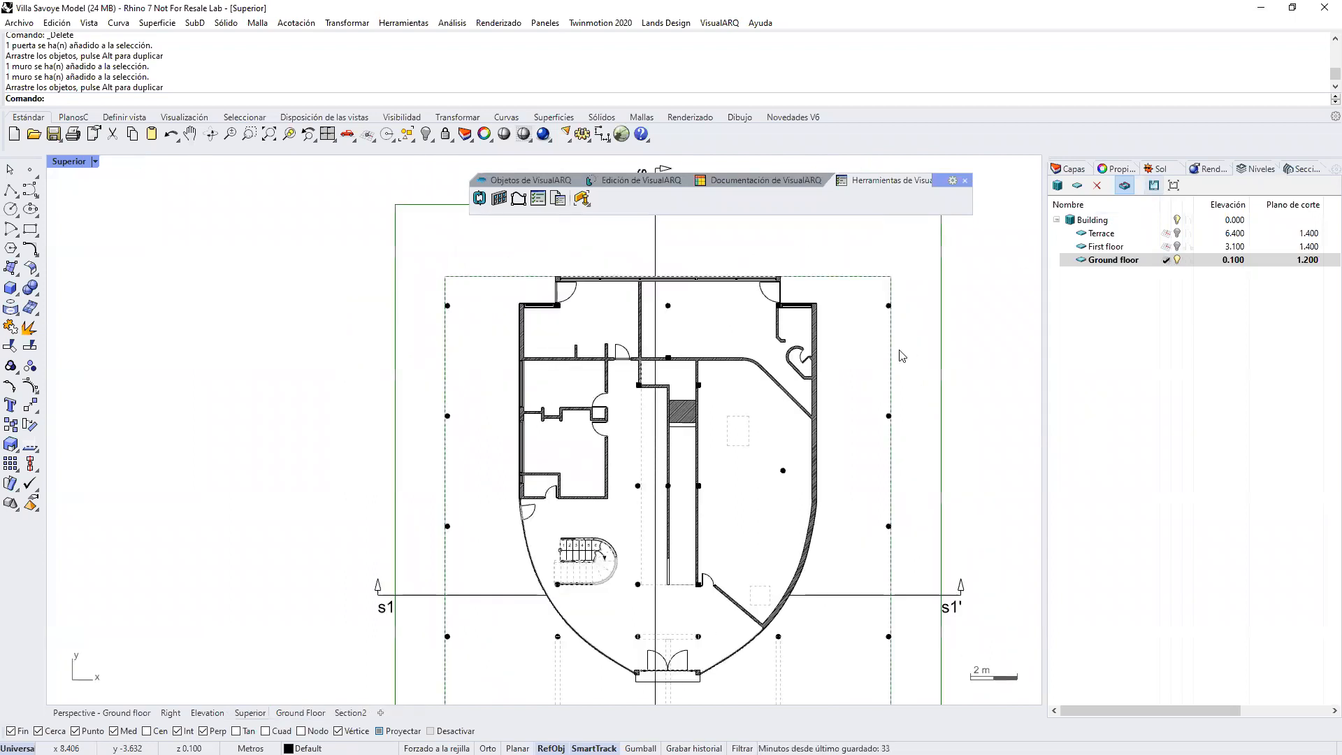
pyautogui.moveTo(845, 348); pyautogui.dragTo(817, 339, button='right')
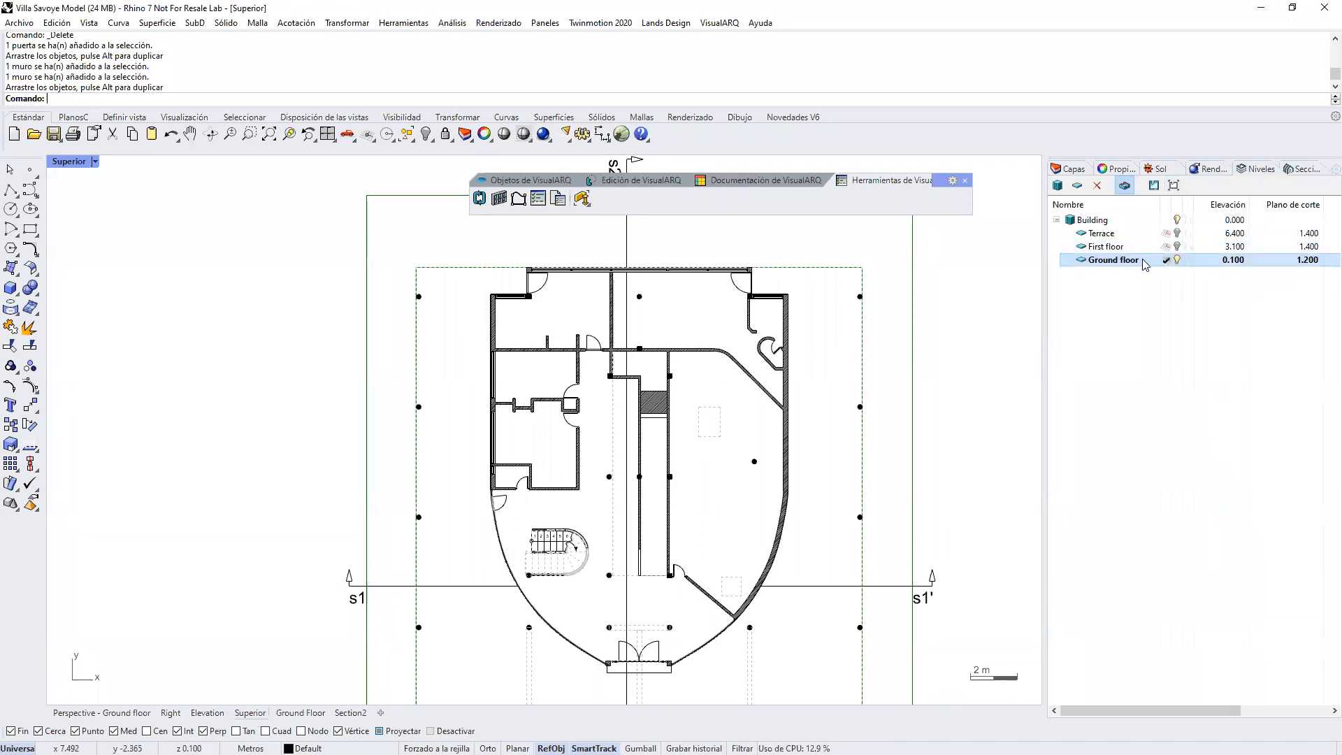
# Step: Open the Ground Floor layout and activate its detail view for editing
pyautogui.click(301, 713)
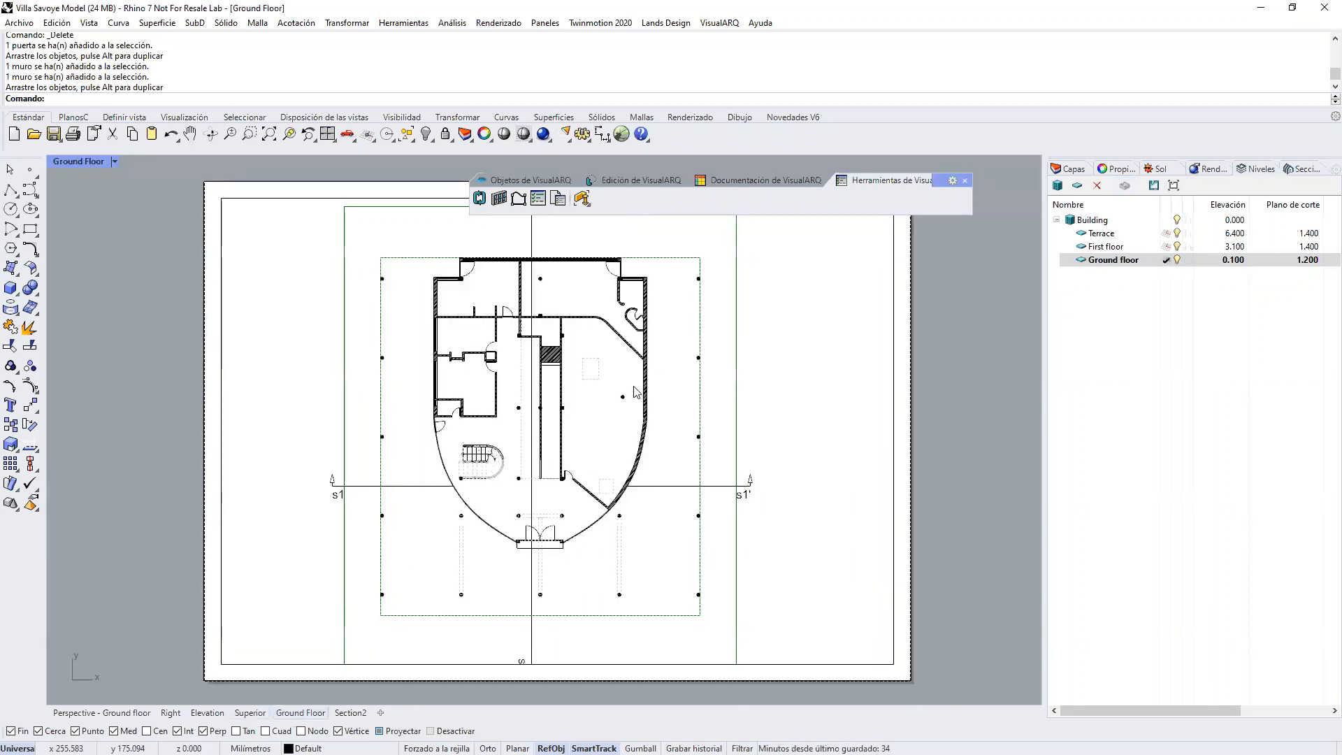
pyautogui.scroll(-2, 656, 428)
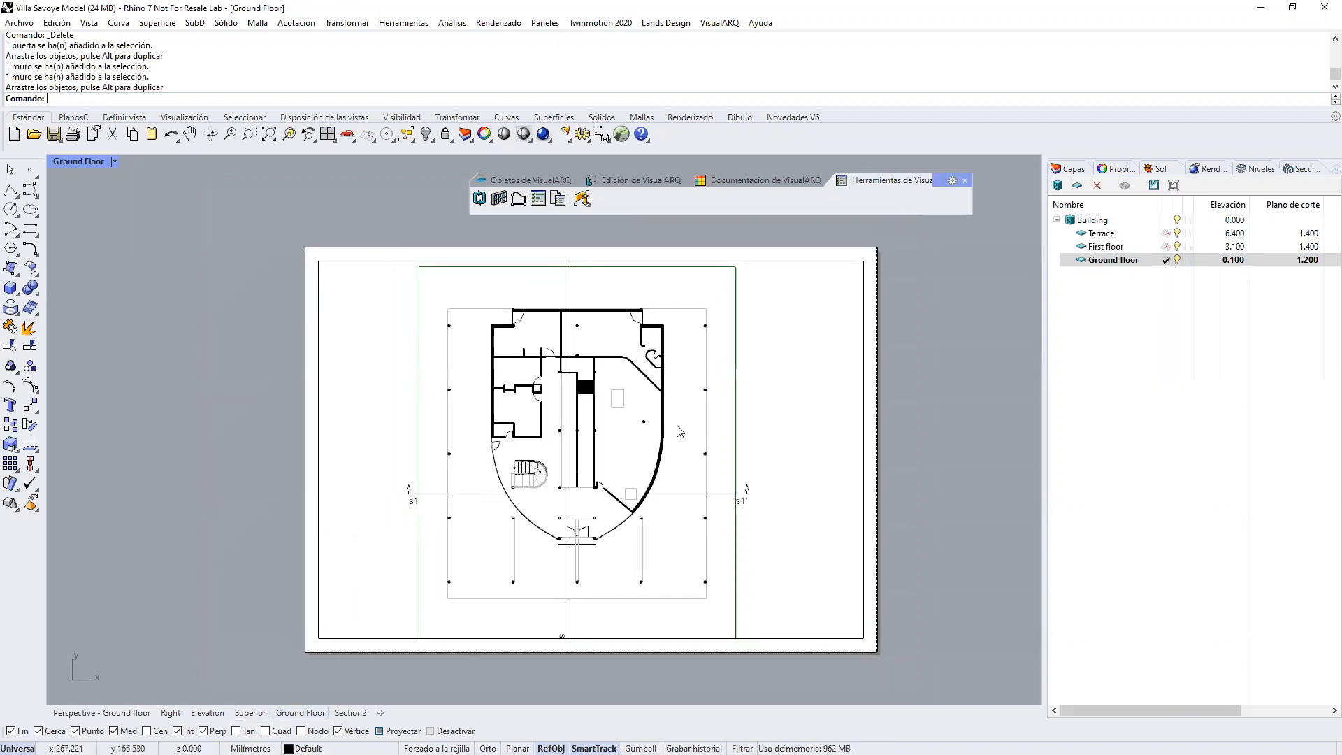
pyautogui.doubleClick(748, 394)
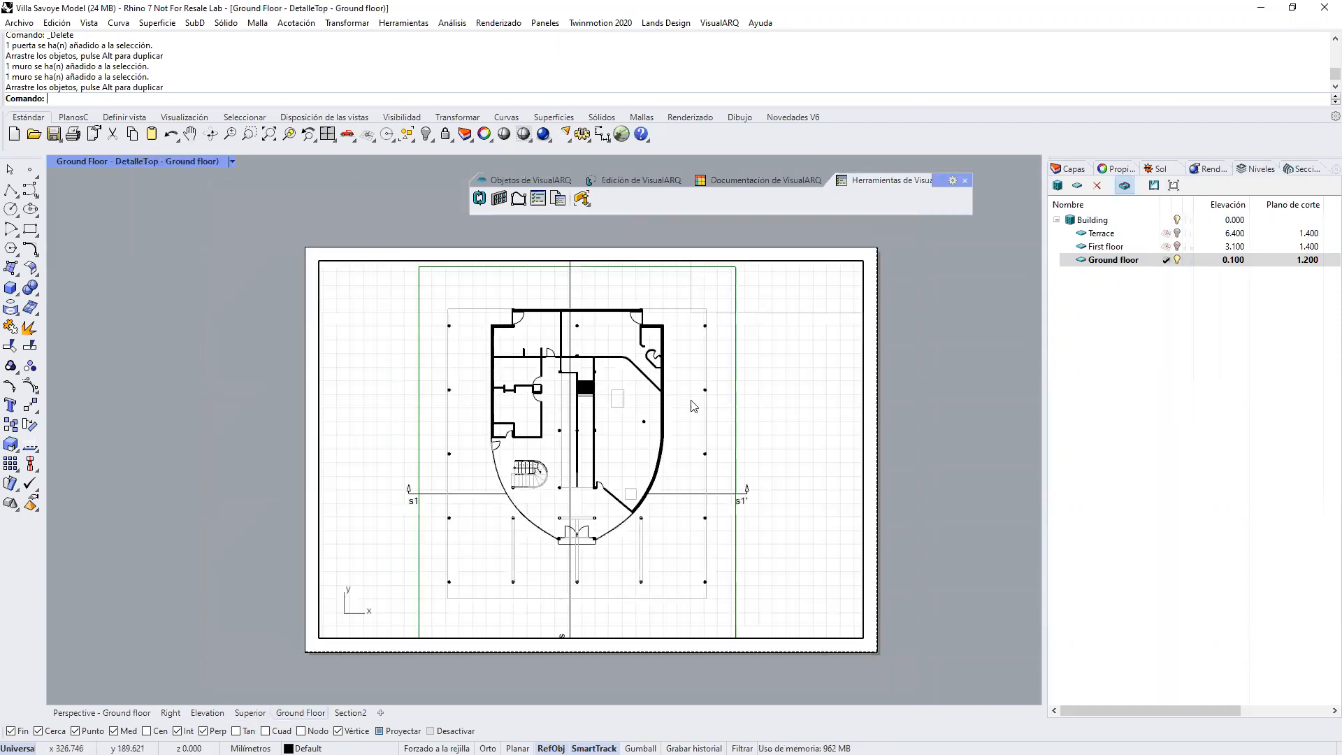
# Step: Orbit the layout's detail into a 3D view, set its display mode to Sombreado and leave the detail
pyautogui.moveTo(673, 437); pyautogui.dragTo(235, 160, button='right')
pyautogui.click(234, 161)
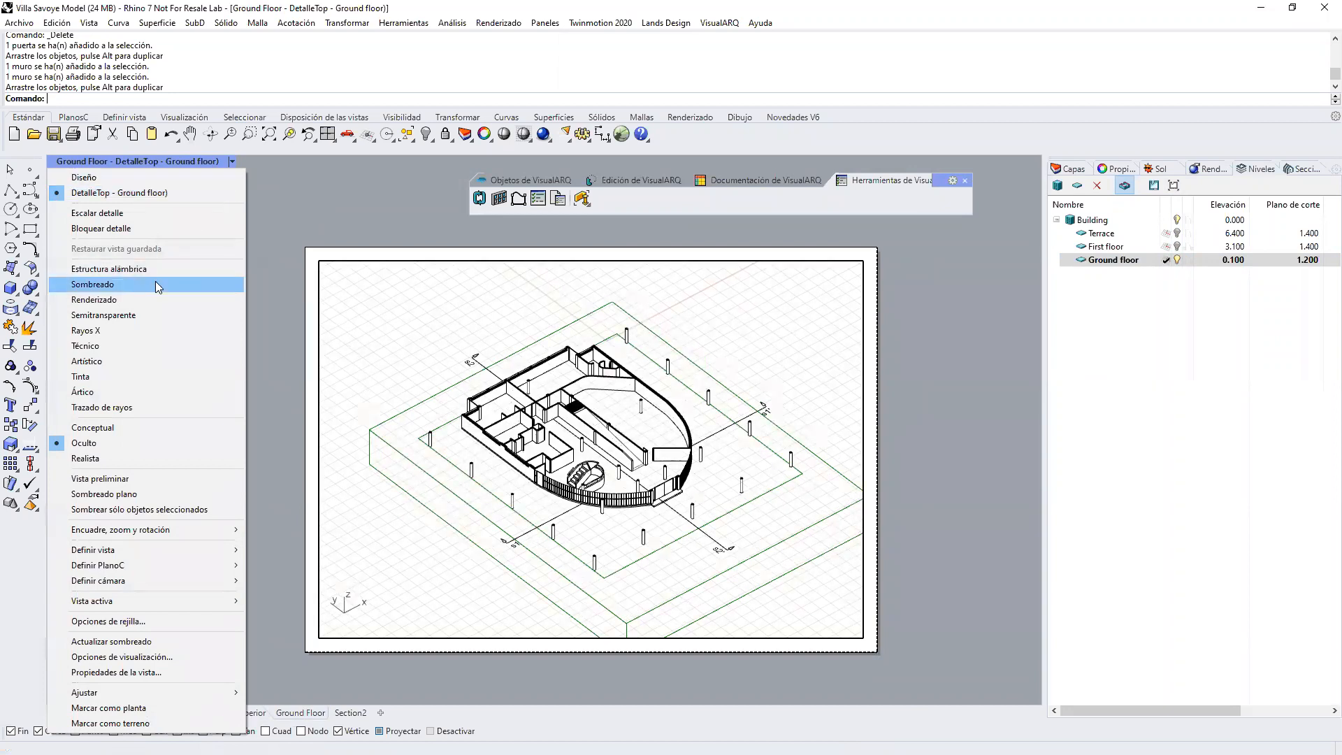
pyautogui.click(105, 284)
pyautogui.doubleClick(911, 479)
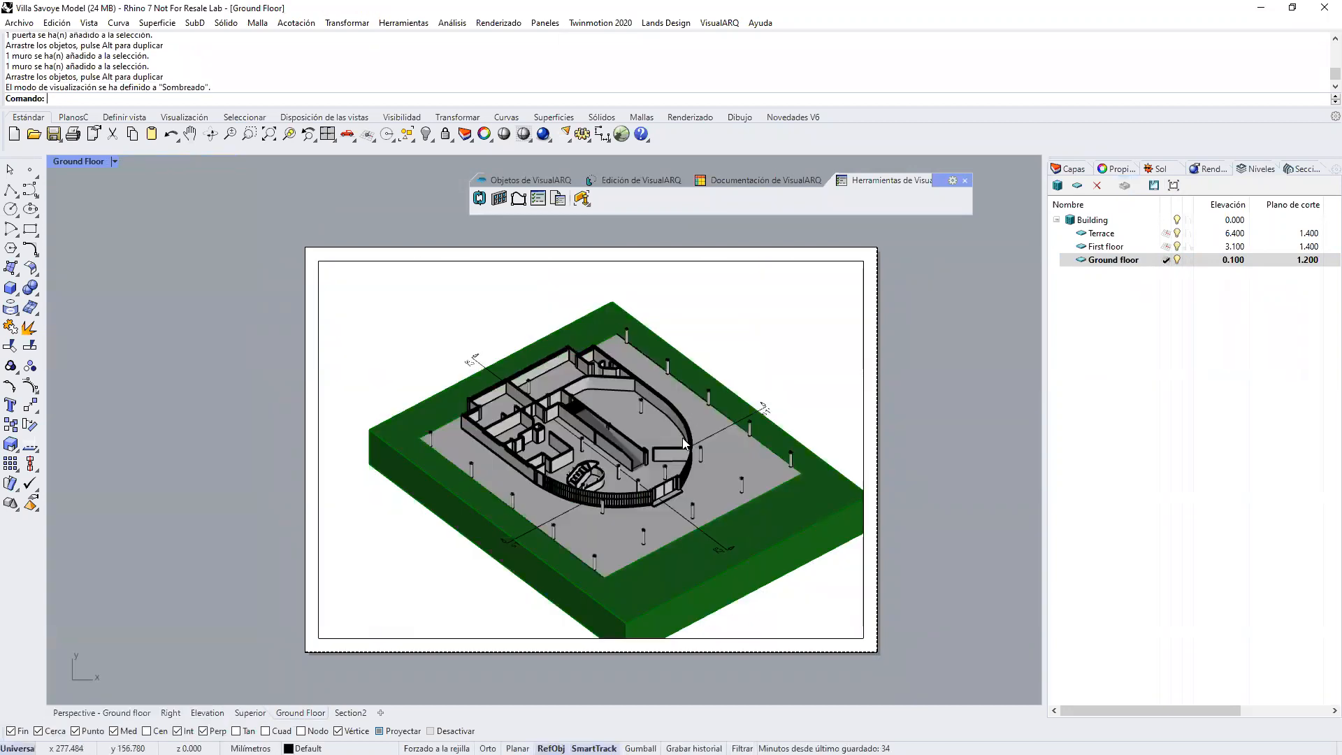
# Step: Reset the layout's detail to its top plan view and make First floor its active cut level
pyautogui.doubleClick(728, 341)
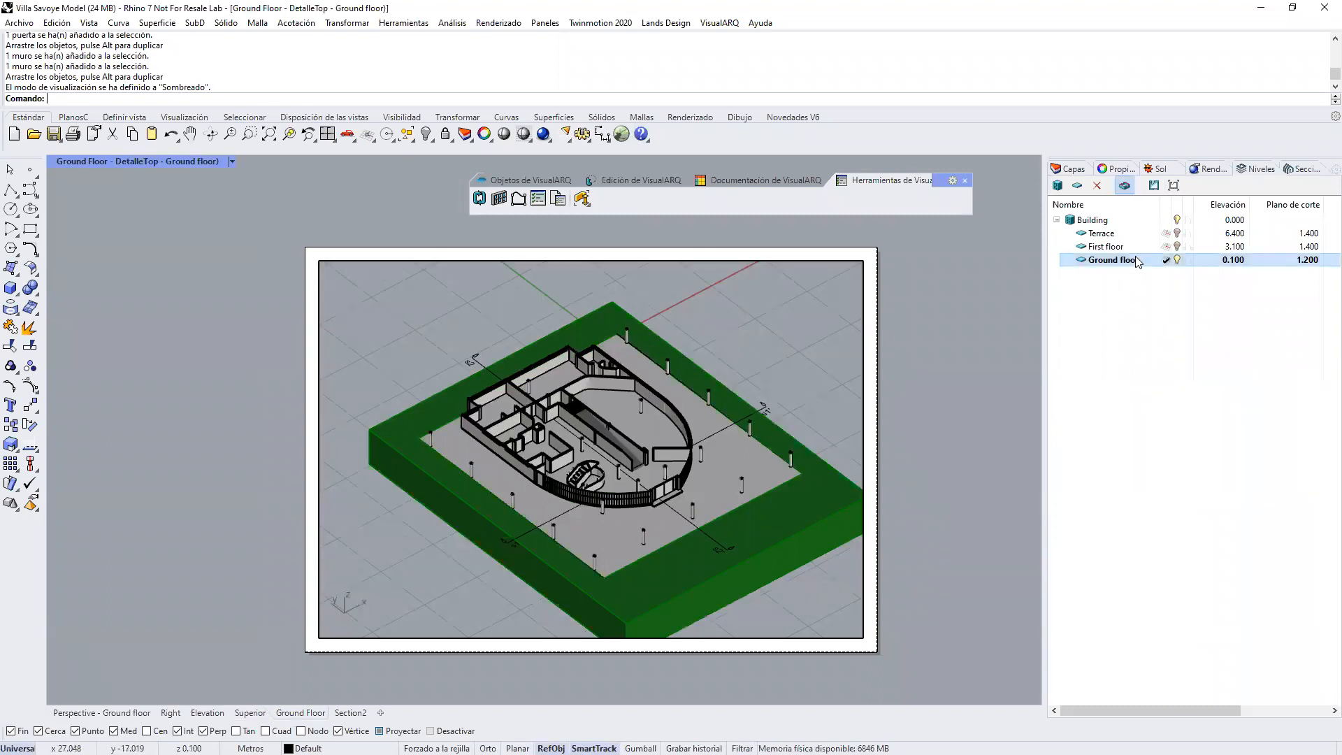
pyautogui.click(1174, 186)
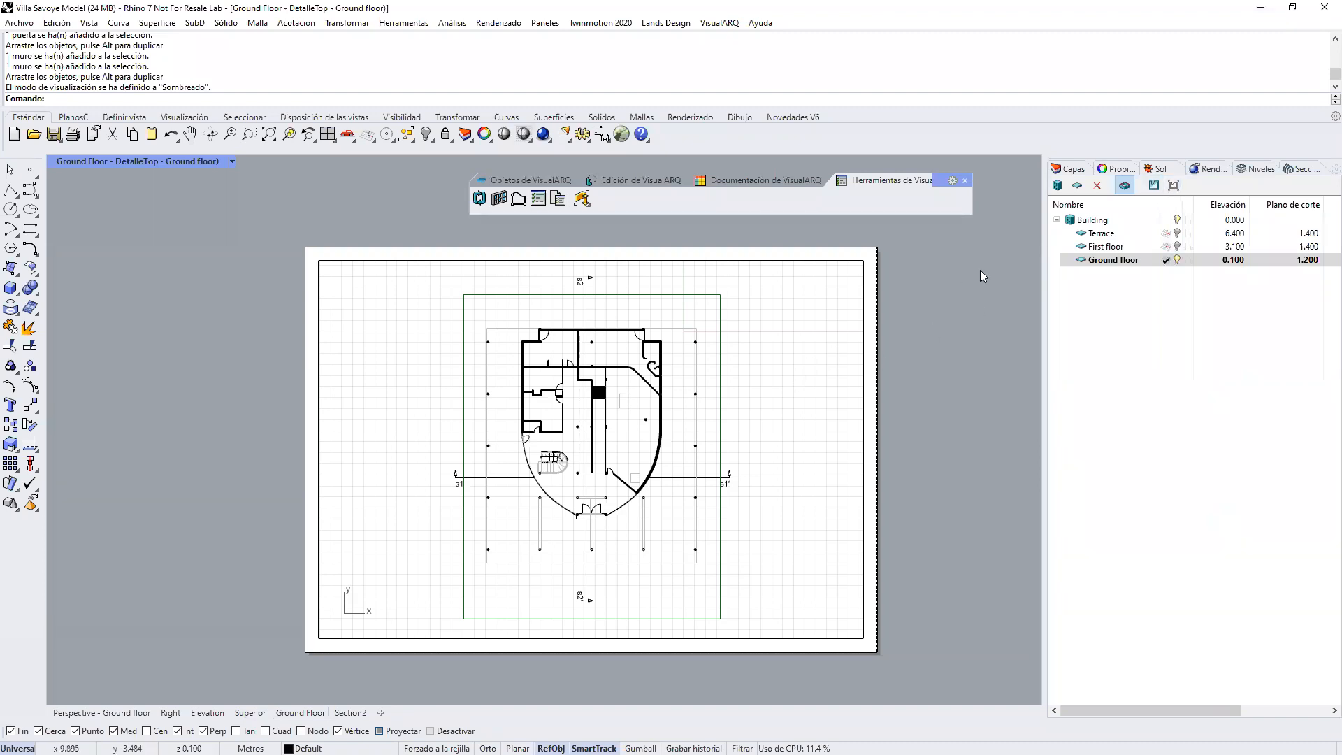
pyautogui.click(231, 164)
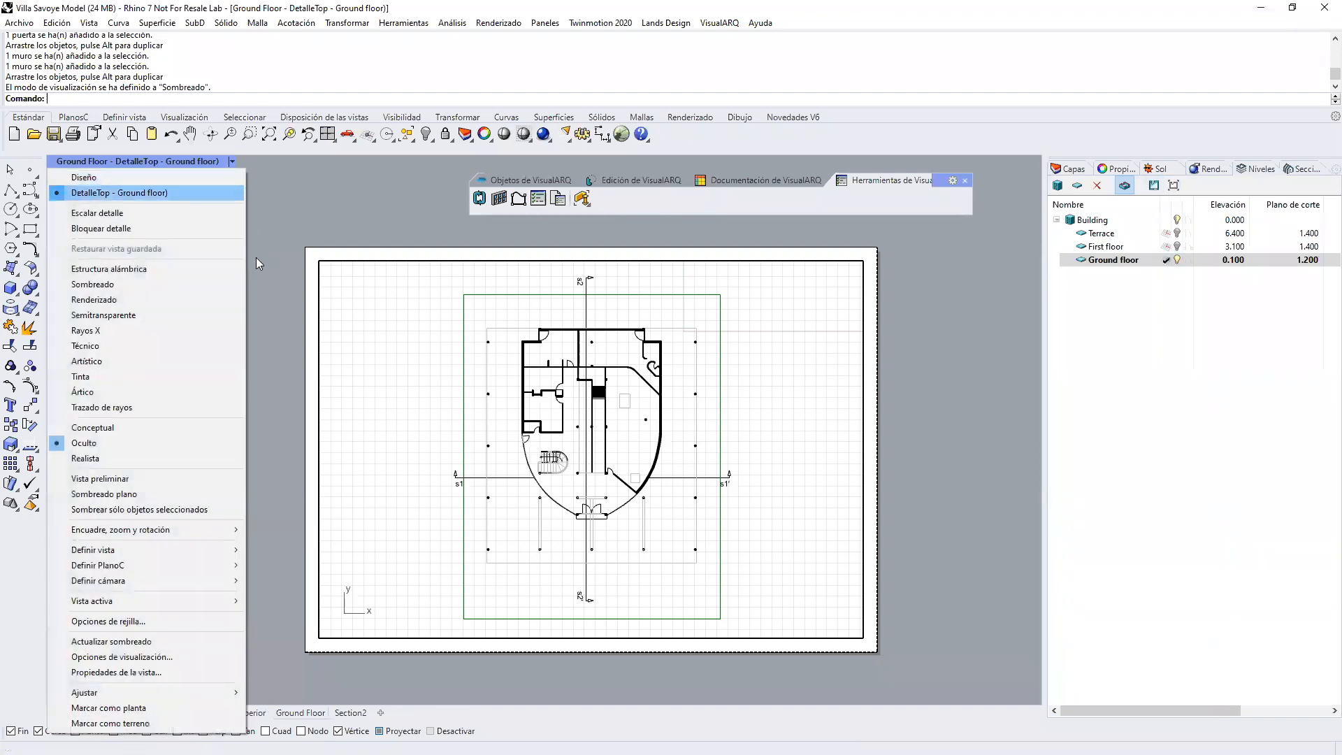
pyautogui.click(868, 283)
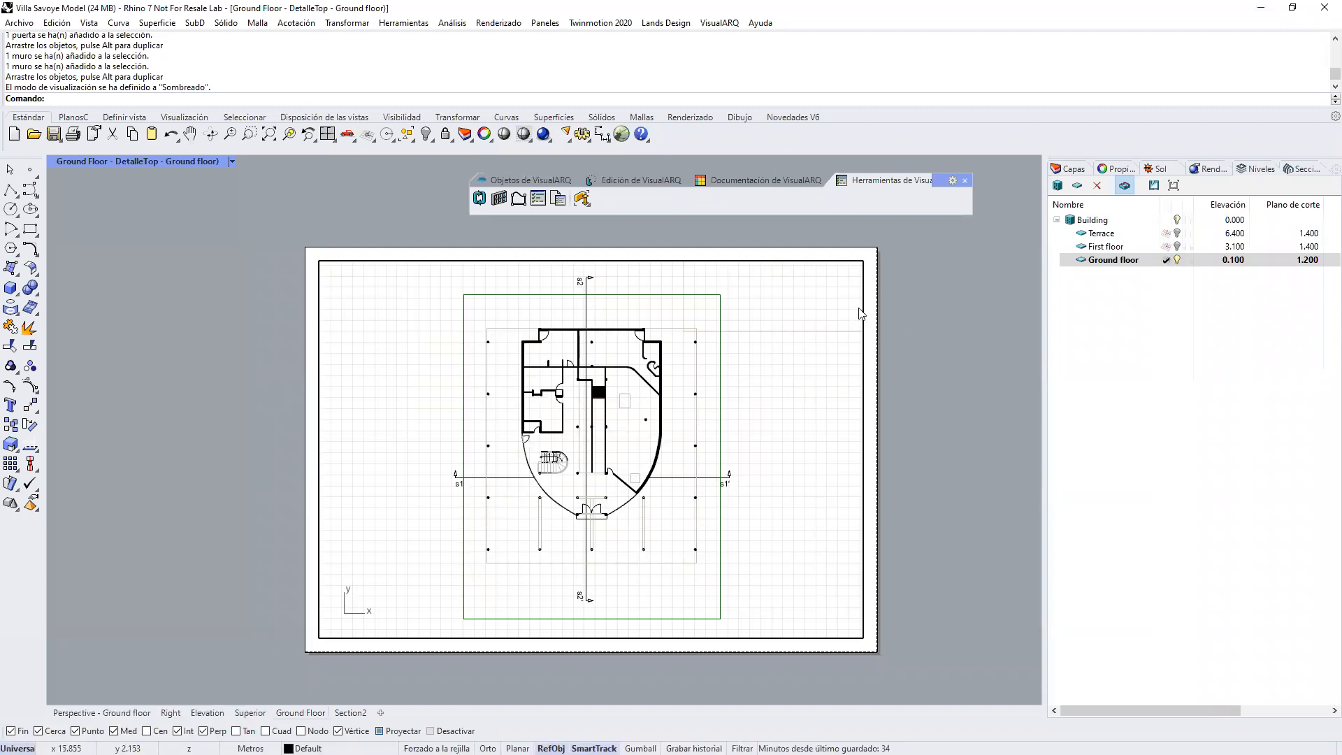
pyautogui.doubleClick(1102, 249)
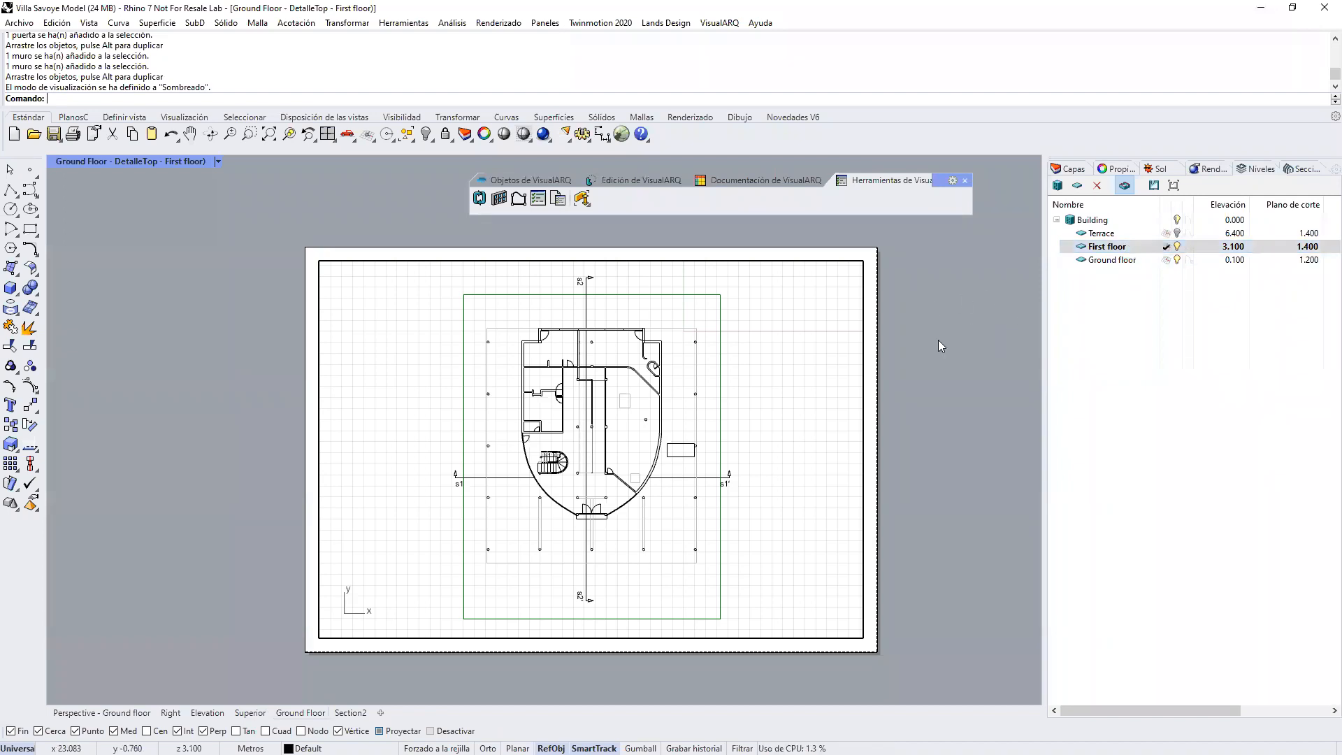
pyautogui.doubleClick(774, 401)
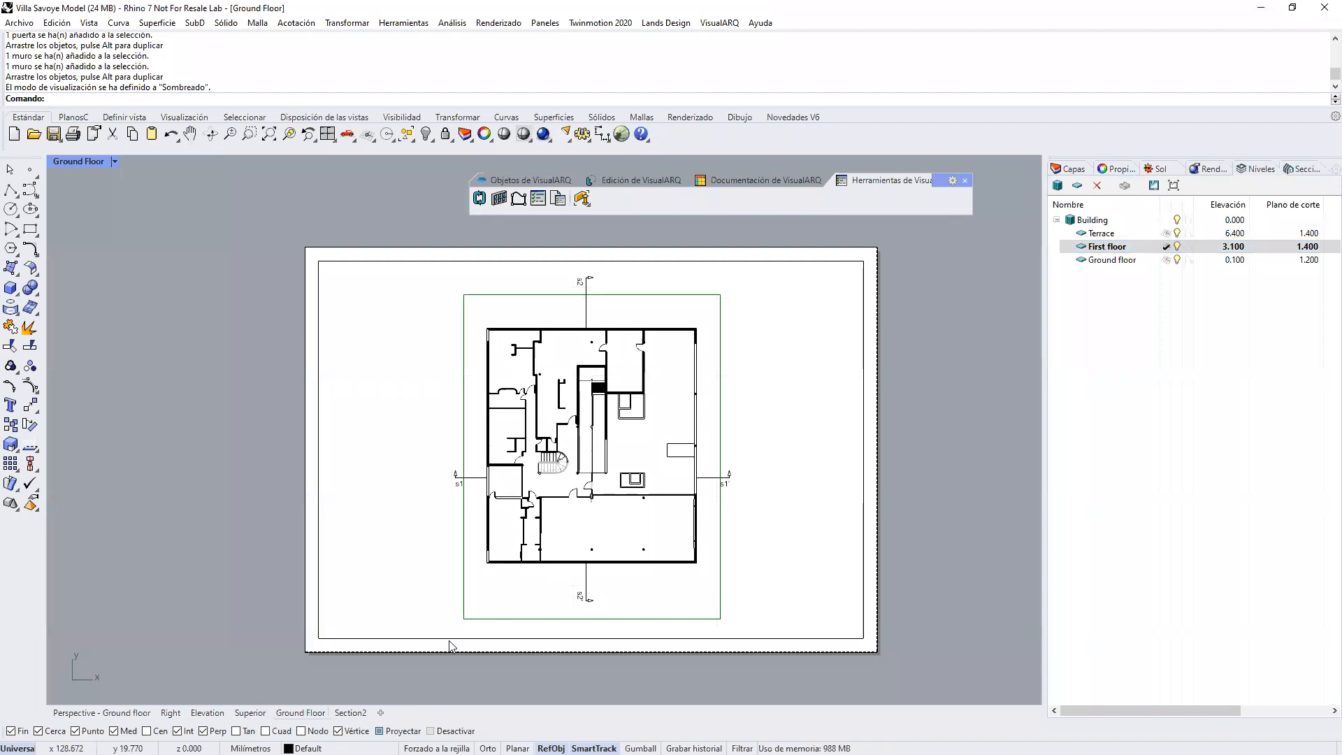
# Step: Return to the Perspective view and show the whole Building with all its levels uncut
pyautogui.click(102, 713)
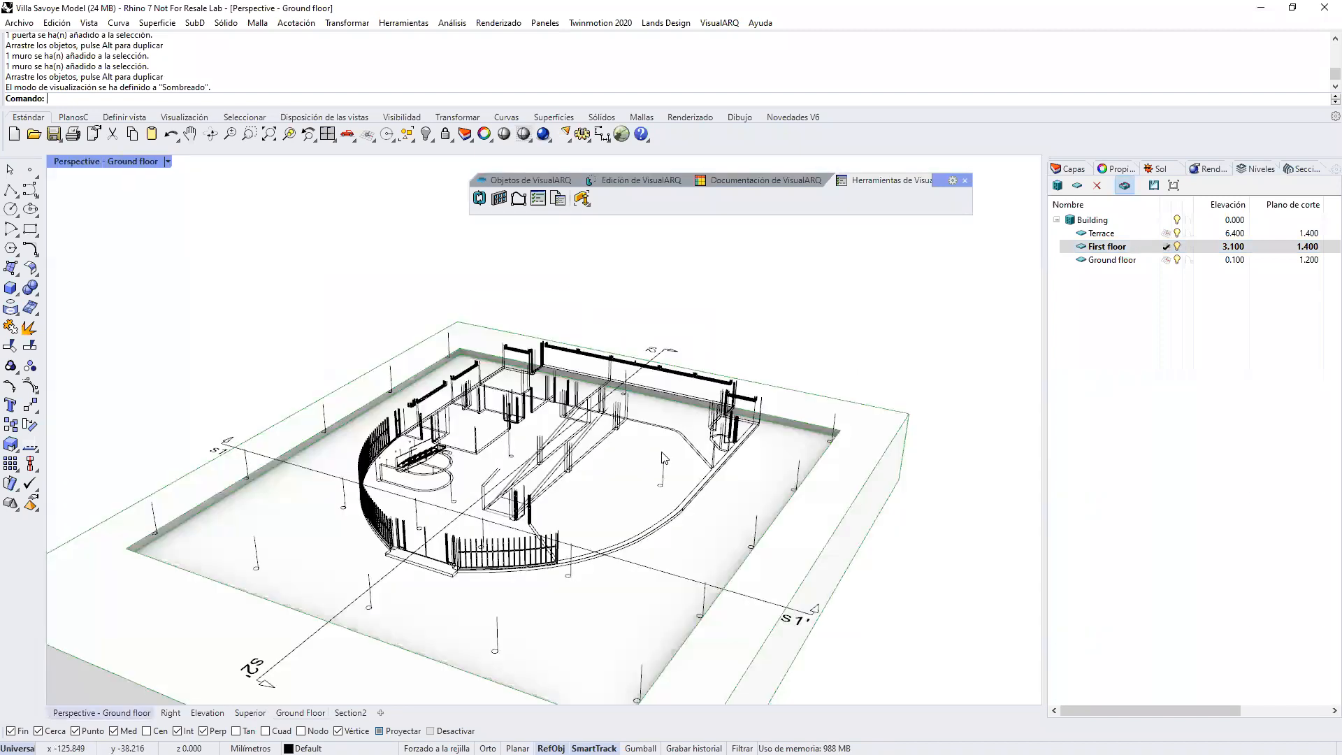
pyautogui.moveTo(700, 436); pyautogui.dragTo(746, 431, button='right')
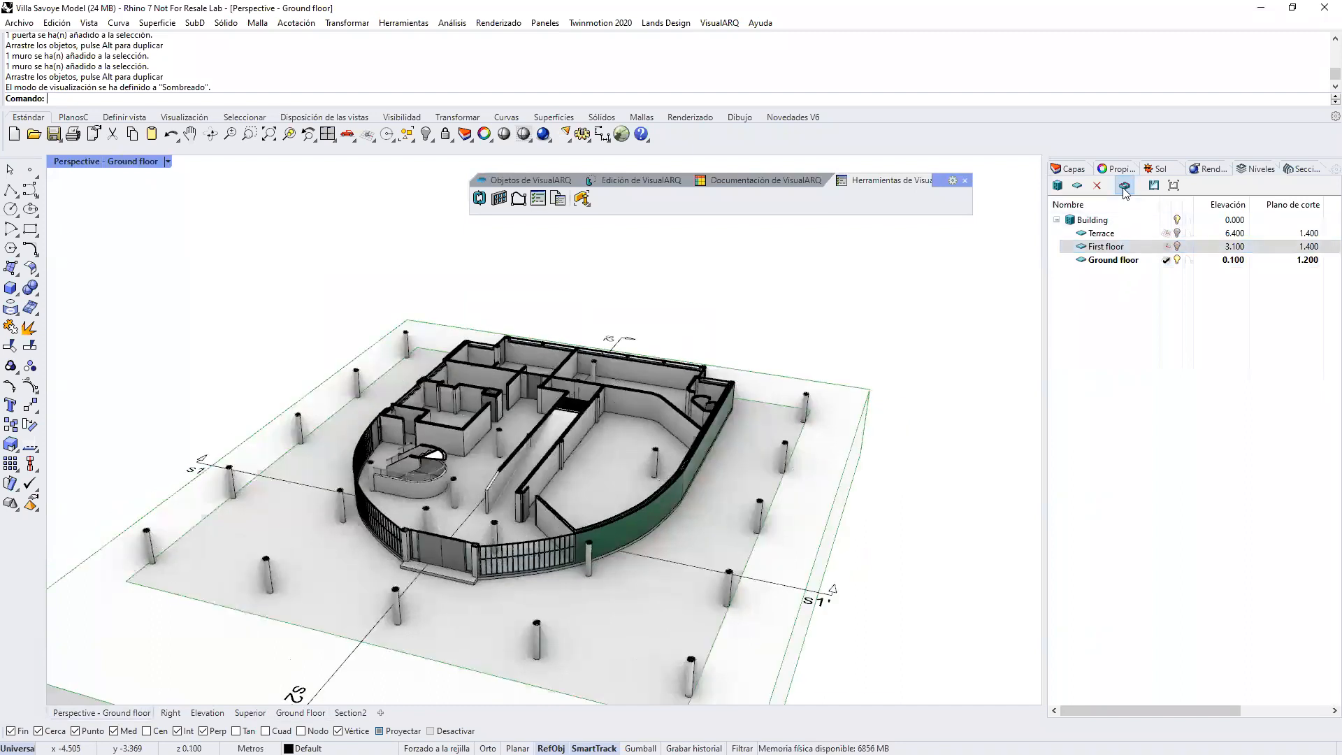
pyautogui.click(1179, 219)
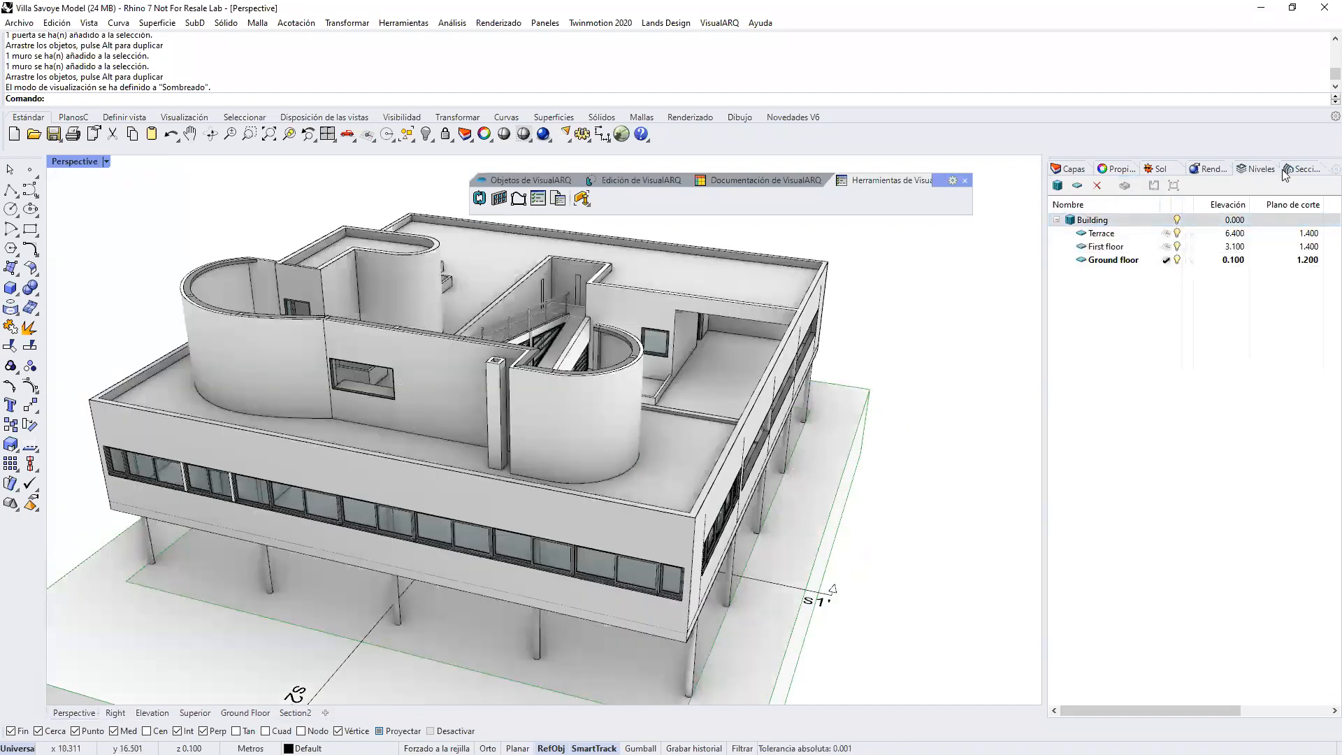
# Step: List the model's sections and activate section s1 to cut the villa in the Perspective view
pyautogui.click(1285, 175)
pyautogui.moveTo(687, 391); pyautogui.dragTo(764, 587, button='right')
pyautogui.click(763, 599)
pyautogui.click(955, 382)
pyautogui.click(1107, 235)
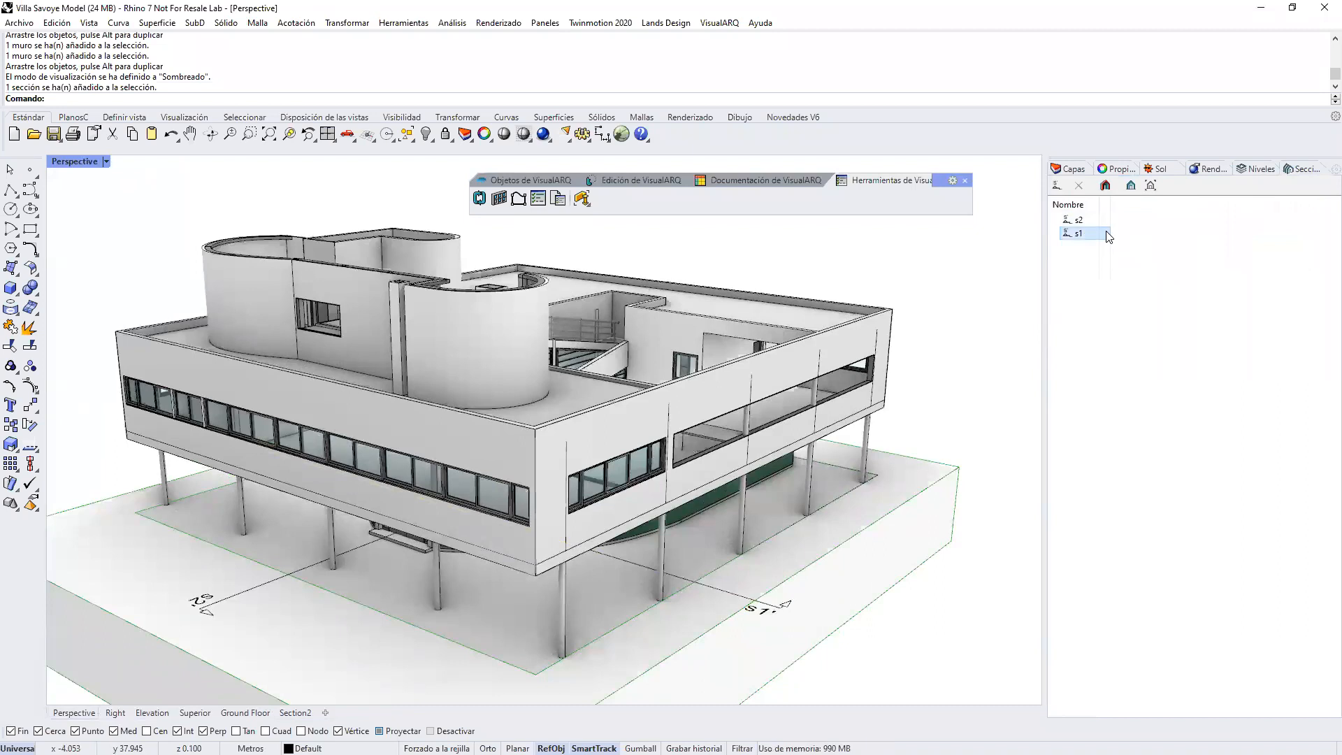
pyautogui.click(1106, 234)
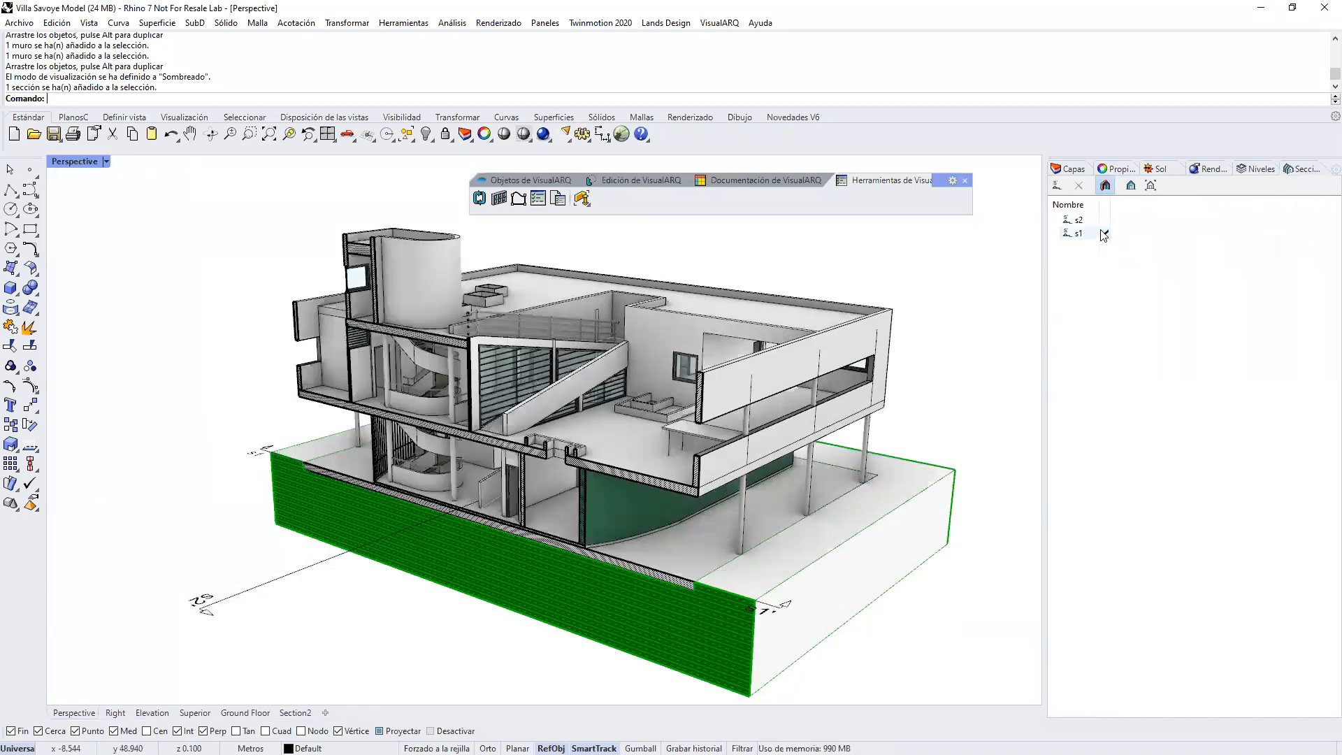
# Step: Switch the active cut to section s2 and try moving its section line with the Gumball
pyautogui.moveTo(545, 485); pyautogui.dragTo(783, 465, button='right')
pyautogui.click(1105, 219)
pyautogui.click(659, 665)
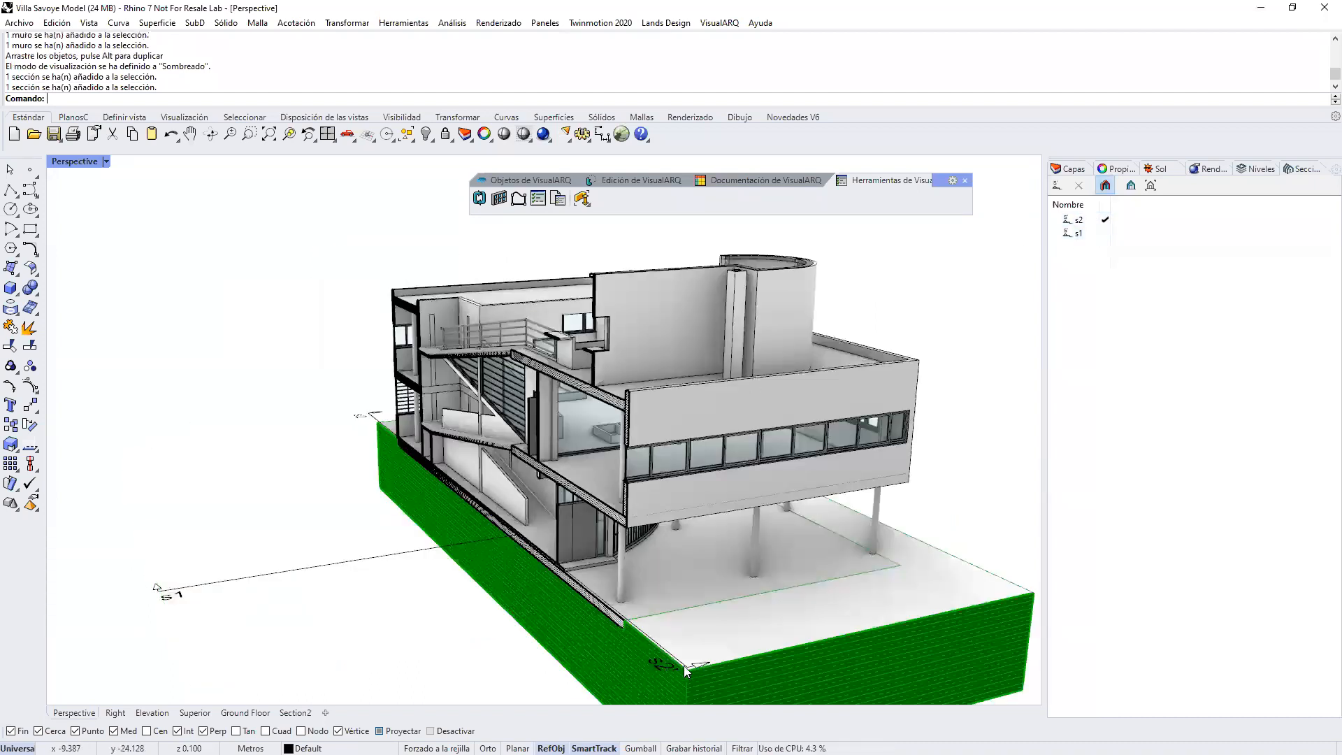
pyautogui.scroll(-2, 548, 602)
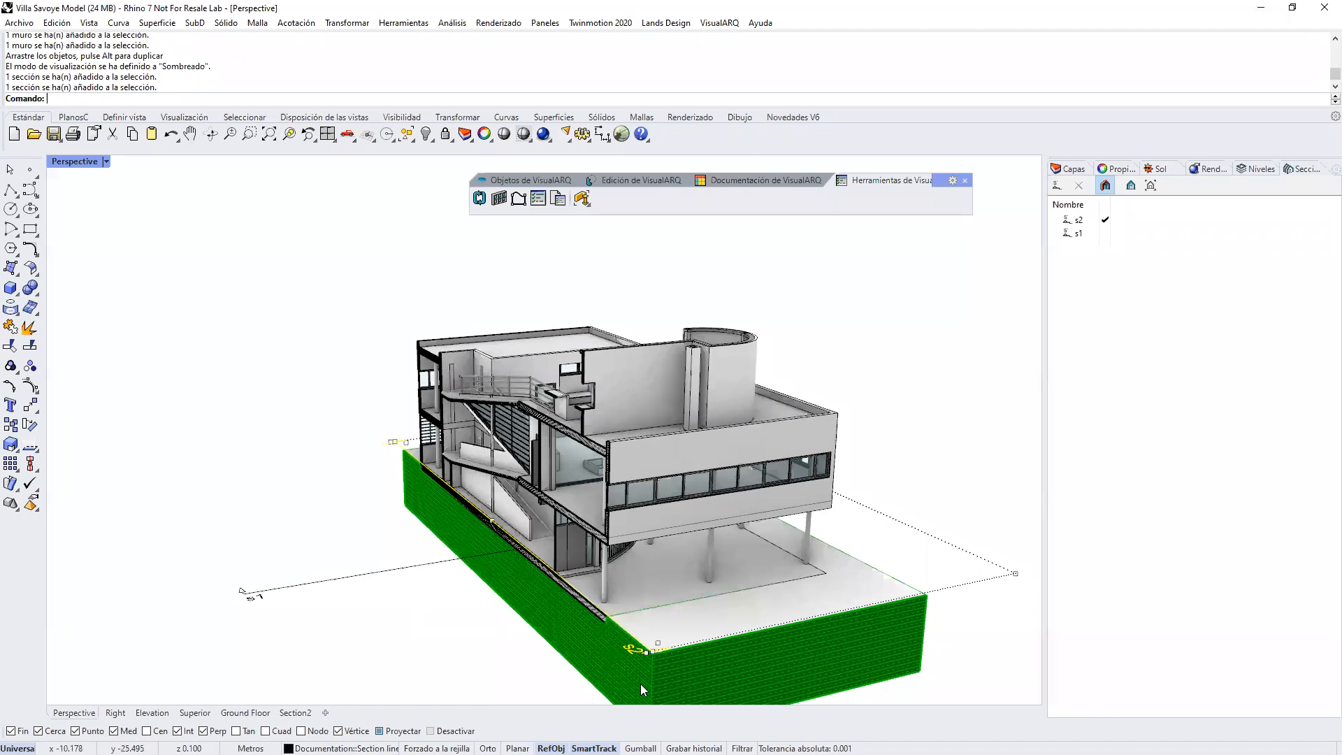
pyautogui.moveTo(551, 512); pyautogui.dragTo(509, 542)
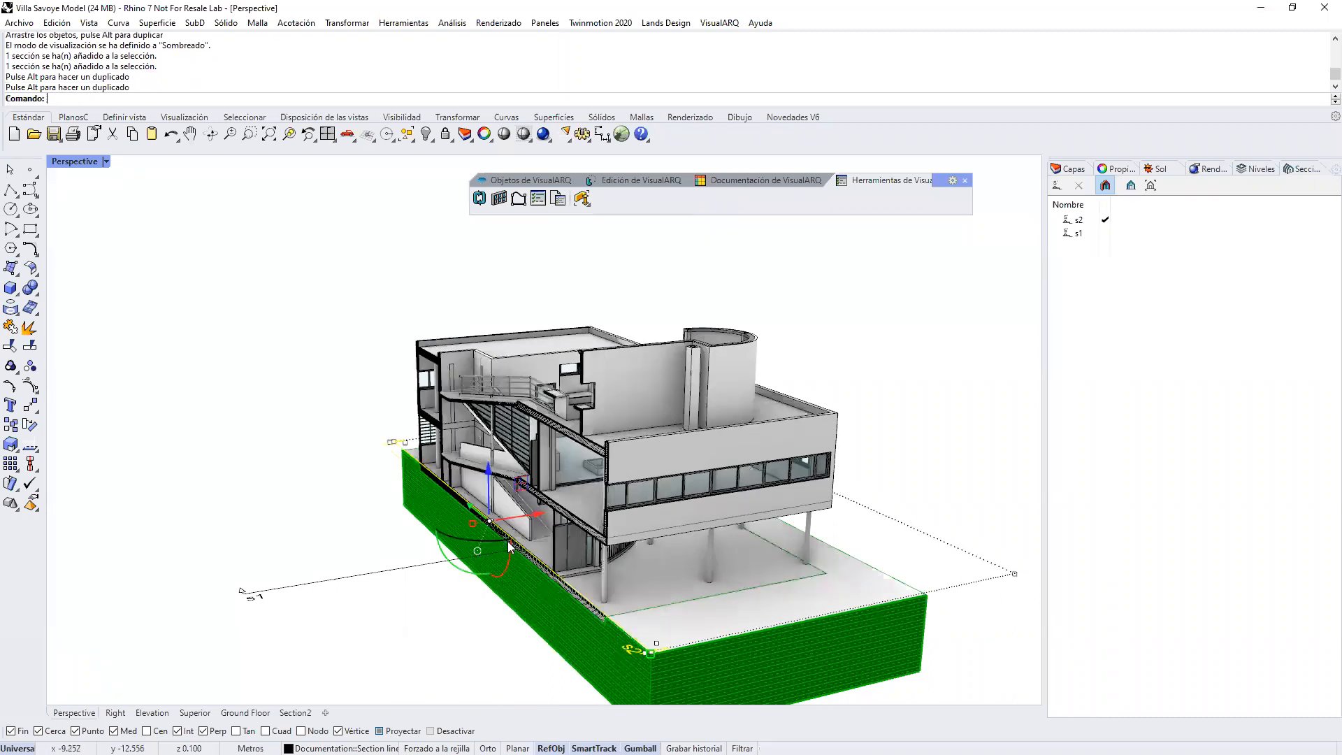
pyautogui.click(309, 405)
# Step: Examine the villa's interior ramps and hatched slabs and walls along the s2 section cut
pyautogui.moveTo(430, 425); pyautogui.dragTo(524, 409, button='right')
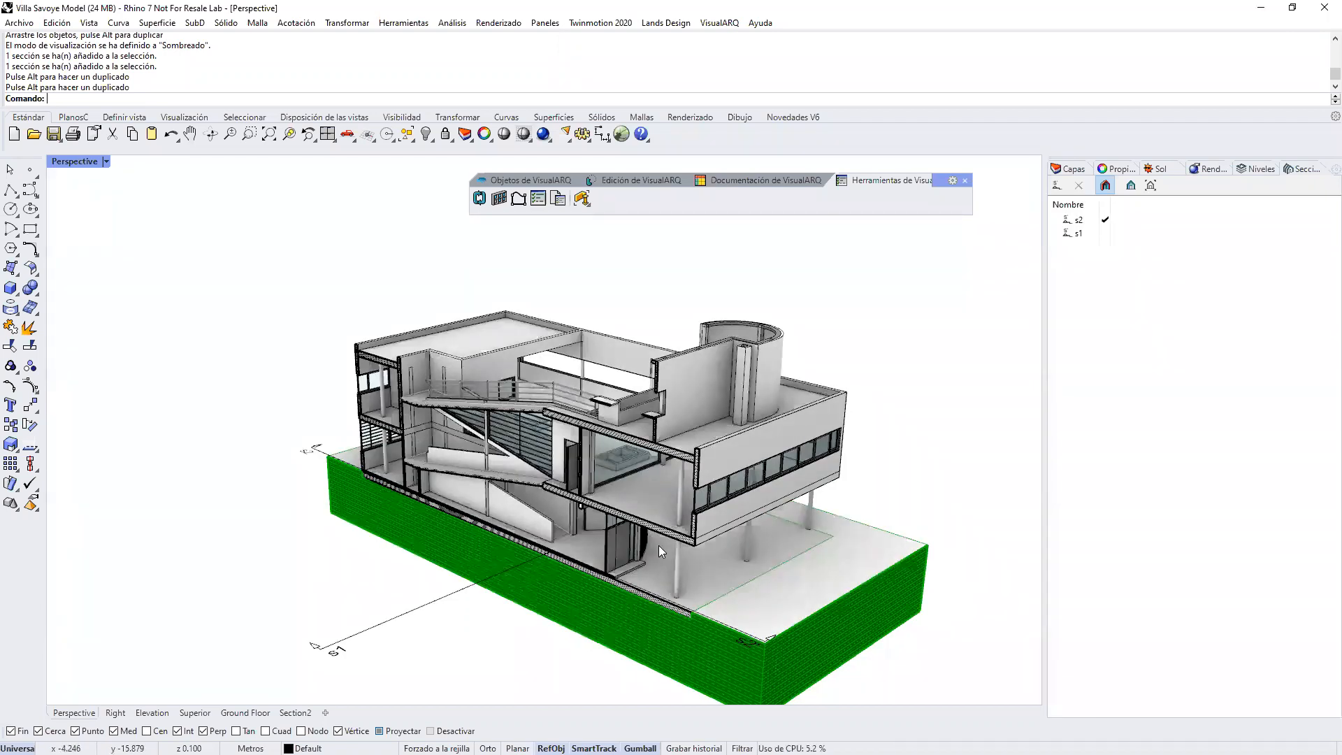
pyautogui.scroll(3, 660, 514)
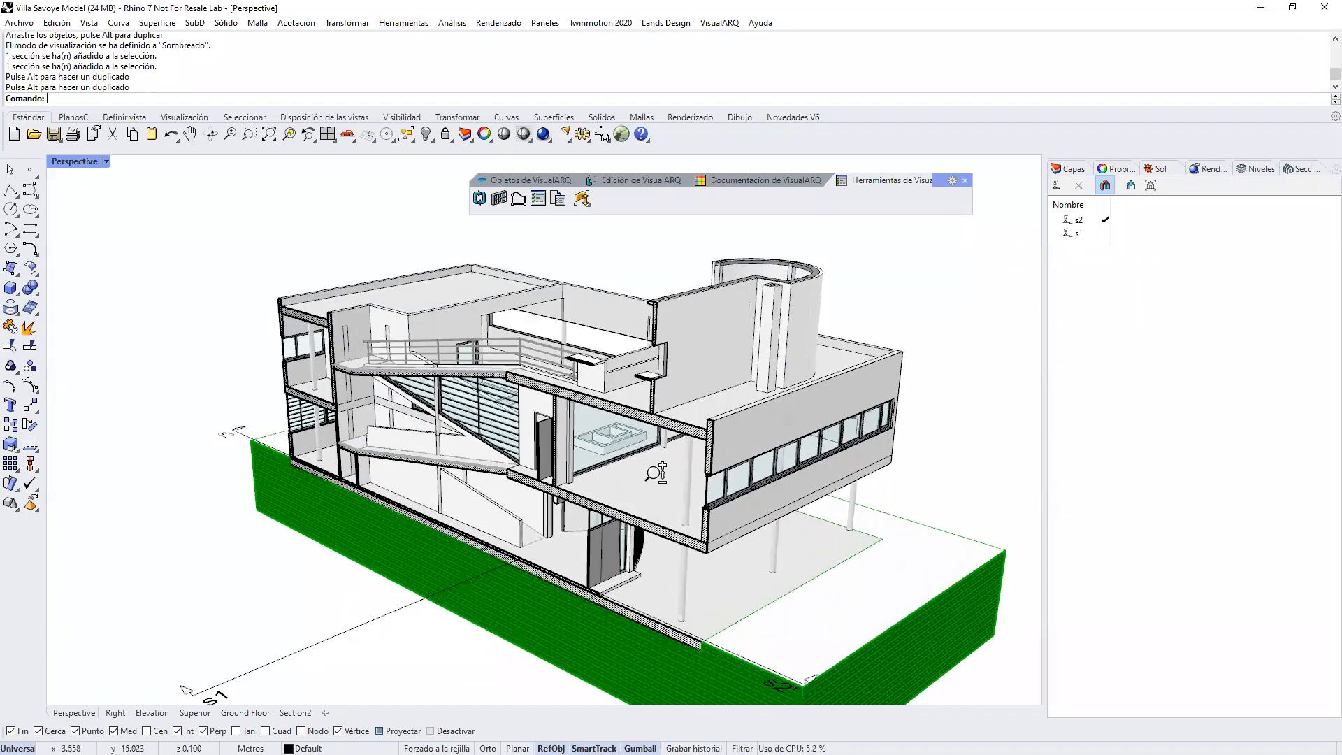
pyautogui.scroll(5, 656, 473)
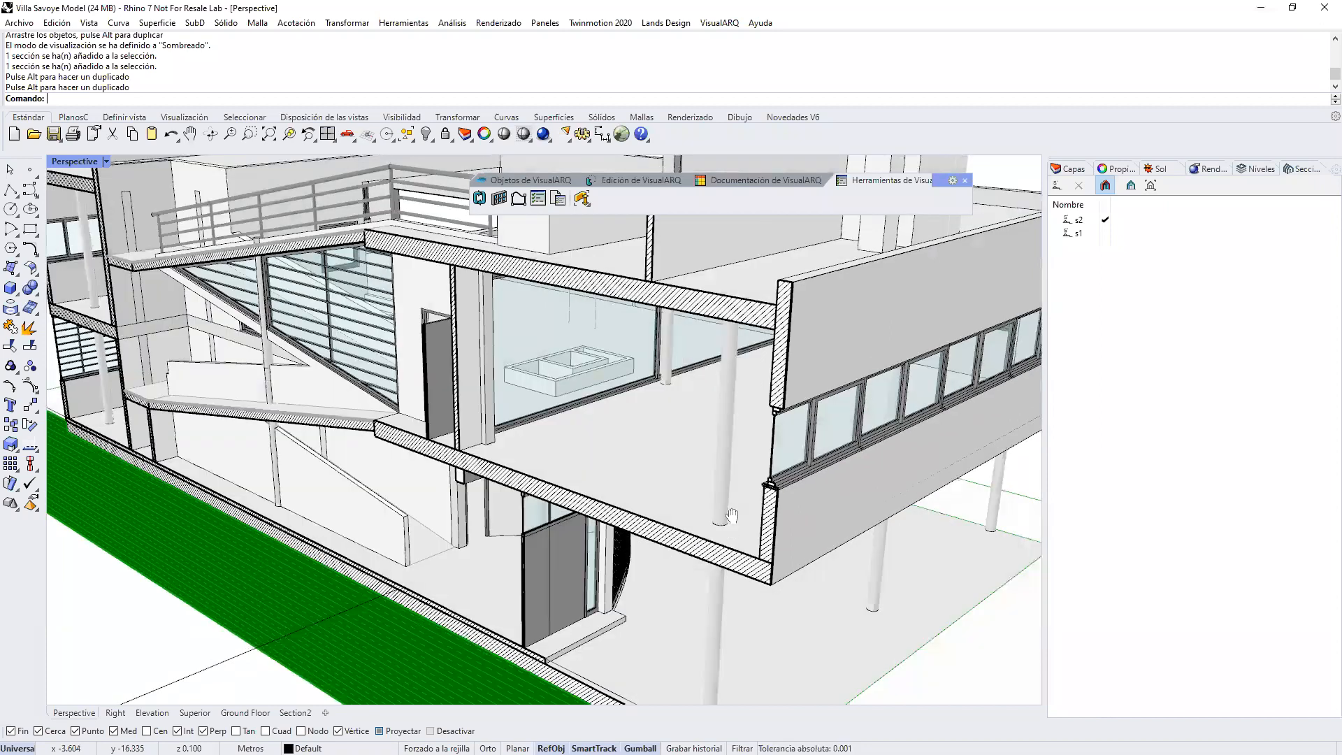
pyautogui.moveTo(725, 471)
pyautogui.mouseDown(button='right')
pyautogui.moveTo(693, 482)
pyautogui.moveTo(691, 422)
pyautogui.mouseUp(button='right')
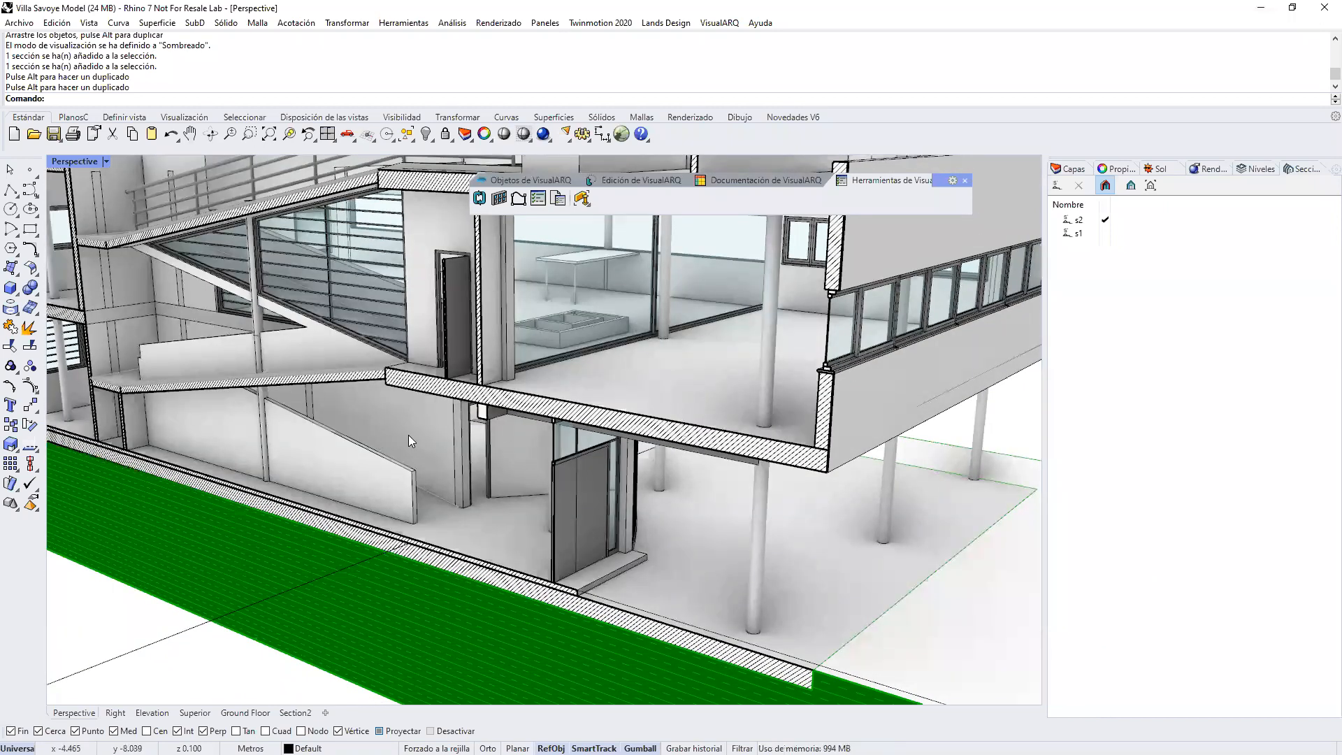
pyautogui.scroll(-2, 409, 435)
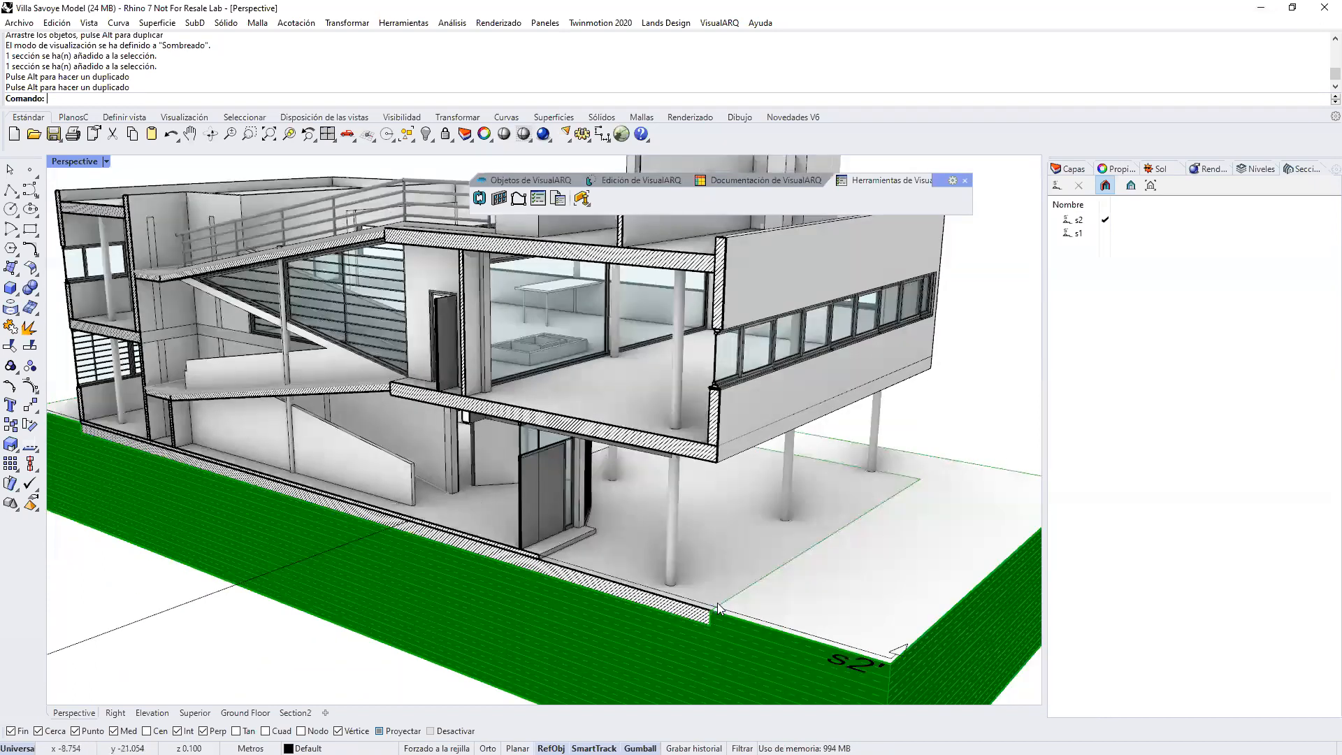
pyautogui.scroll(-2, 640, 594)
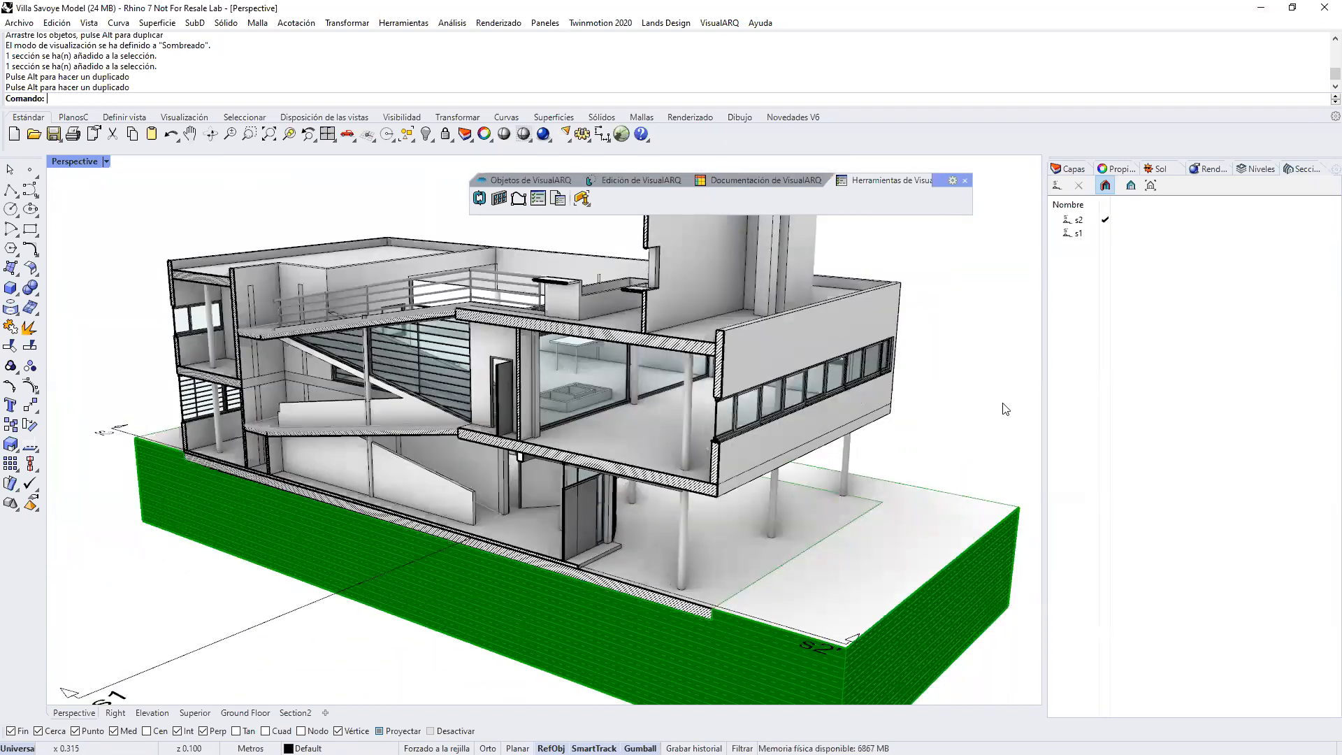
# Step: Turn off the s2 cut and draw a stepped section line across the villa with object snaps disabled
pyautogui.click(1106, 186)
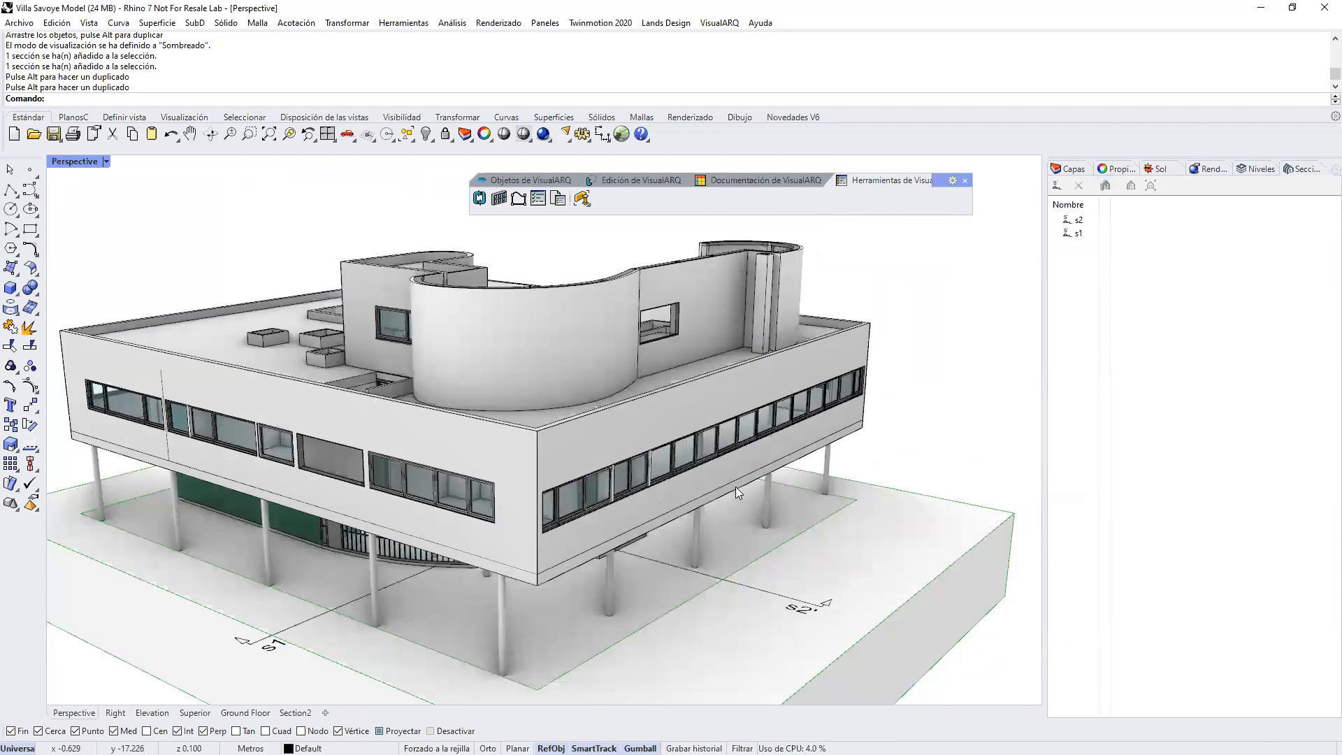
pyautogui.click(1058, 187)
pyautogui.click(707, 475)
pyautogui.moveTo(528, 456); pyautogui.dragTo(436, 584, button='right')
pyautogui.click(432, 730)
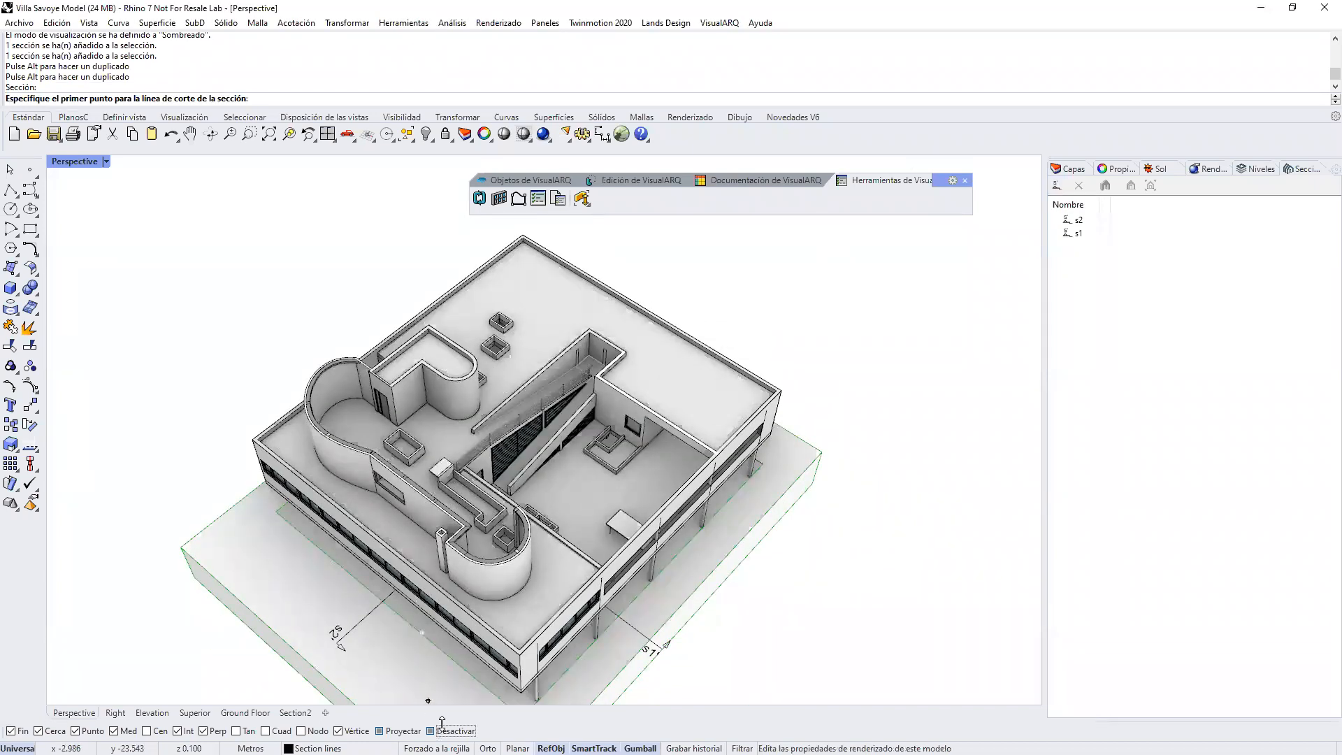
pyautogui.click(1256, 169)
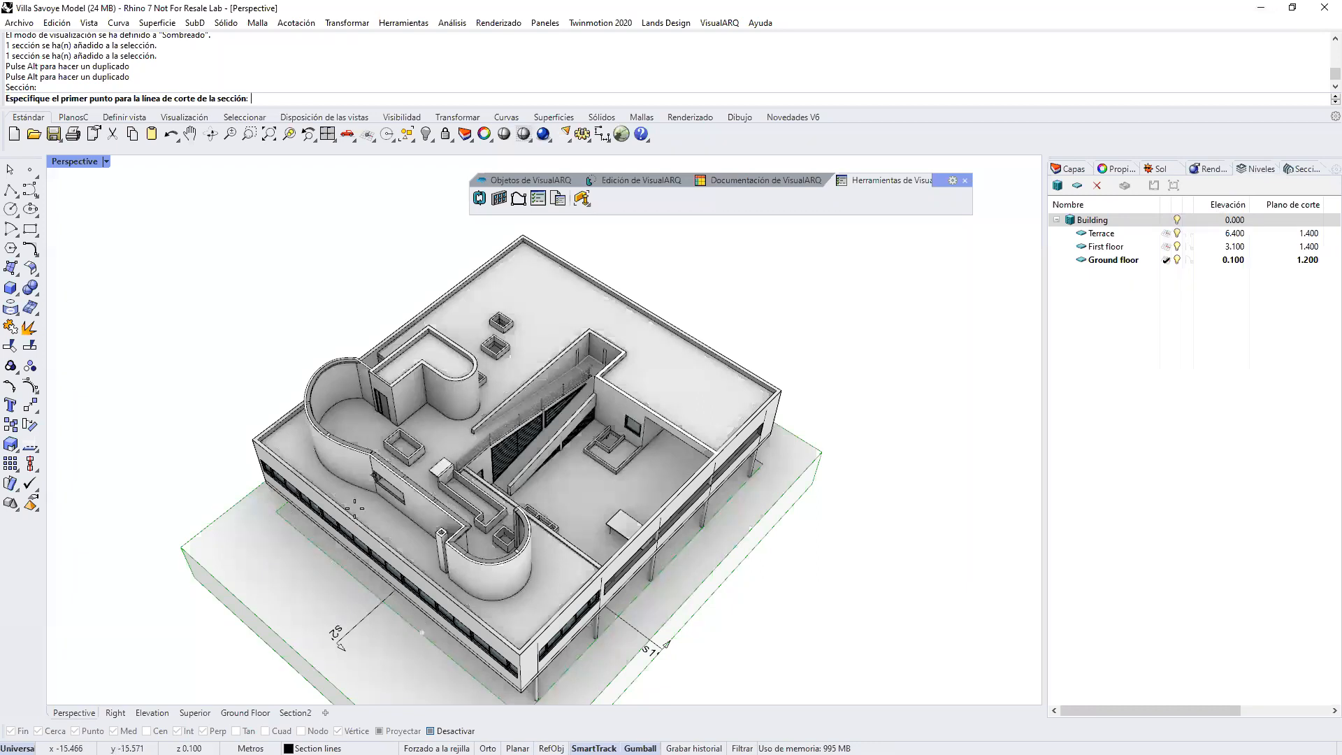
pyautogui.click(349, 657)
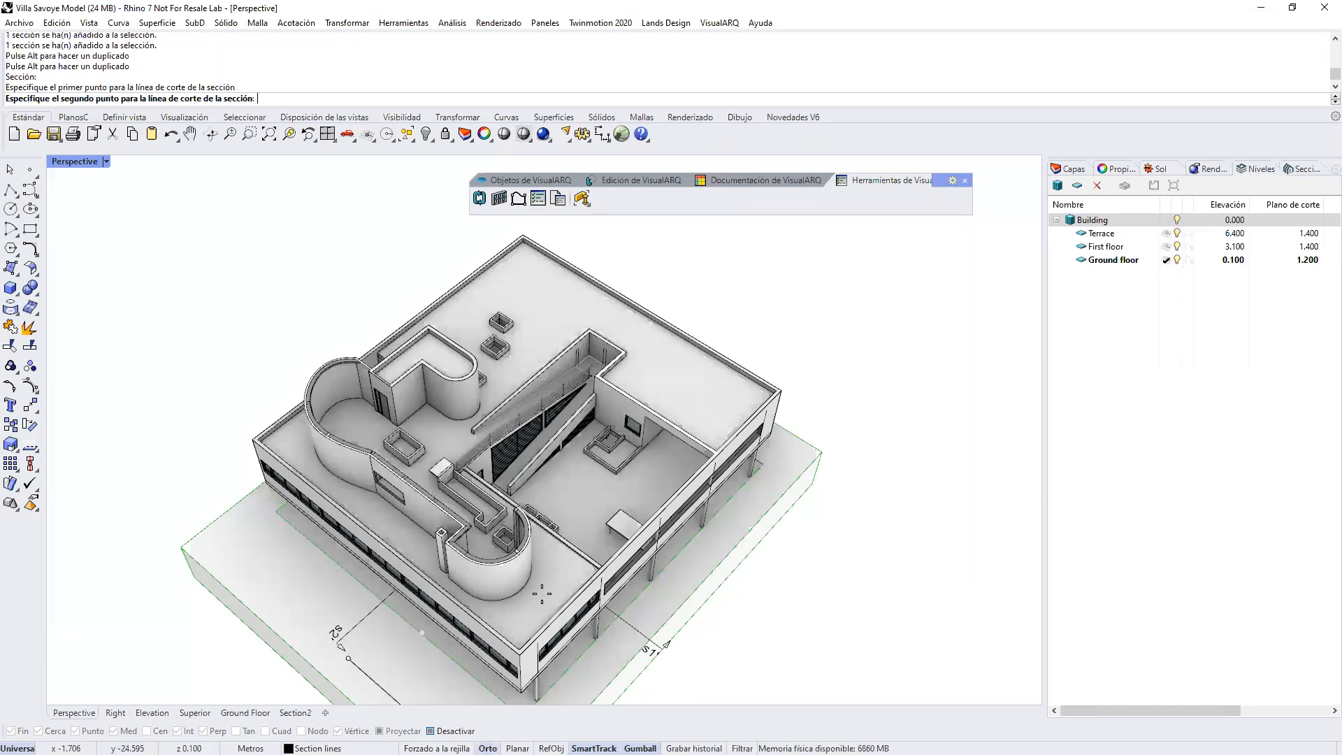
pyautogui.keyDown('shift'); pyautogui.click(560, 506); pyautogui.keyUp('shift')
pyautogui.keyDown('shift'); pyautogui.click(515, 466); pyautogui.keyUp('shift')
pyautogui.click(683, 309)
pyautogui.press('Return')
# Step: Extend the stepped section's length beyond the far side of the villa and label the section s3
pyautogui.scroll(-3, 173, 381)
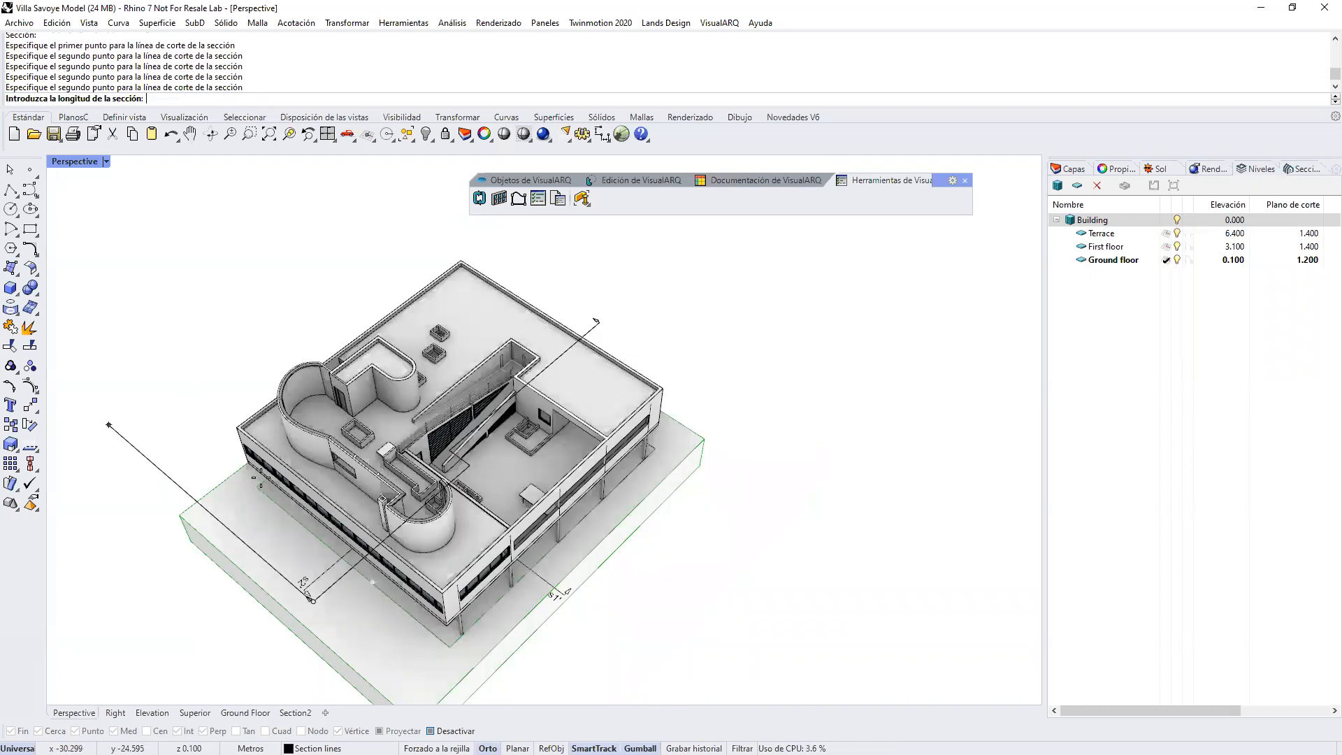
pyautogui.click(162, 409)
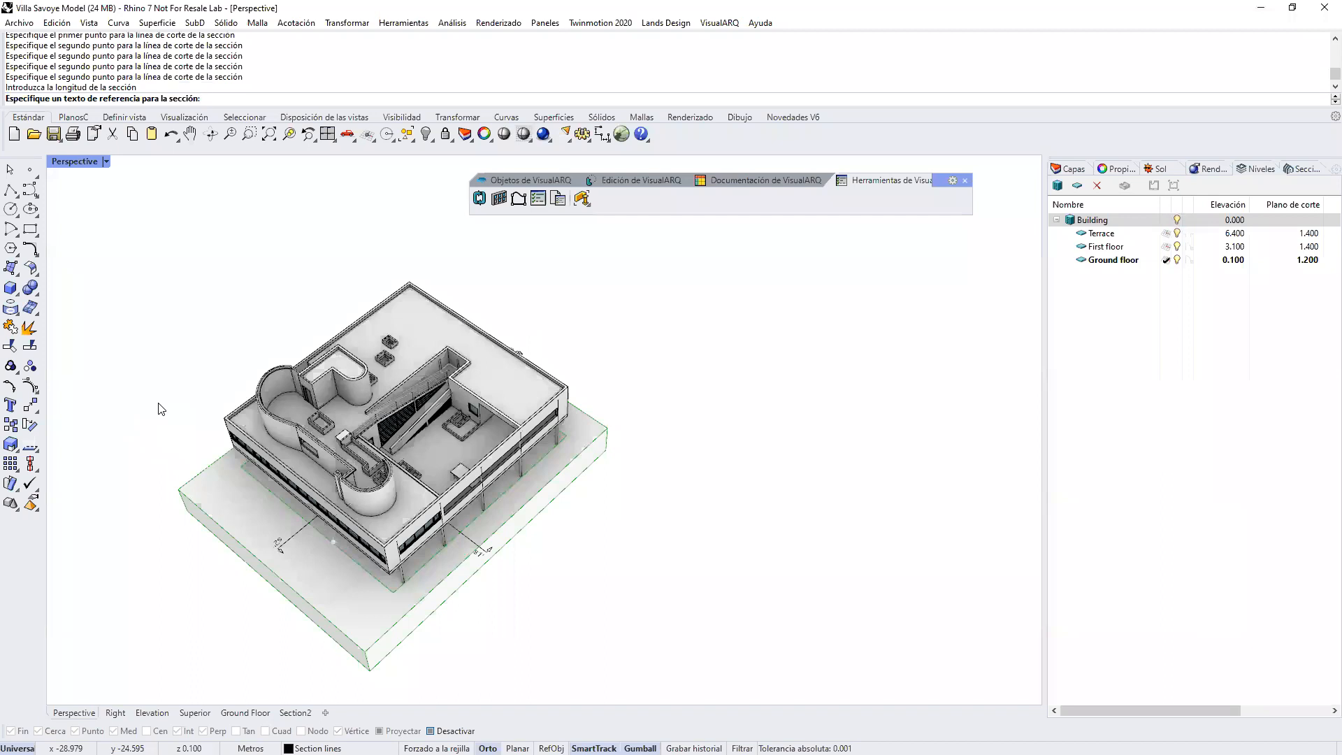
pyautogui.write('s3')
pyautogui.press('Return')
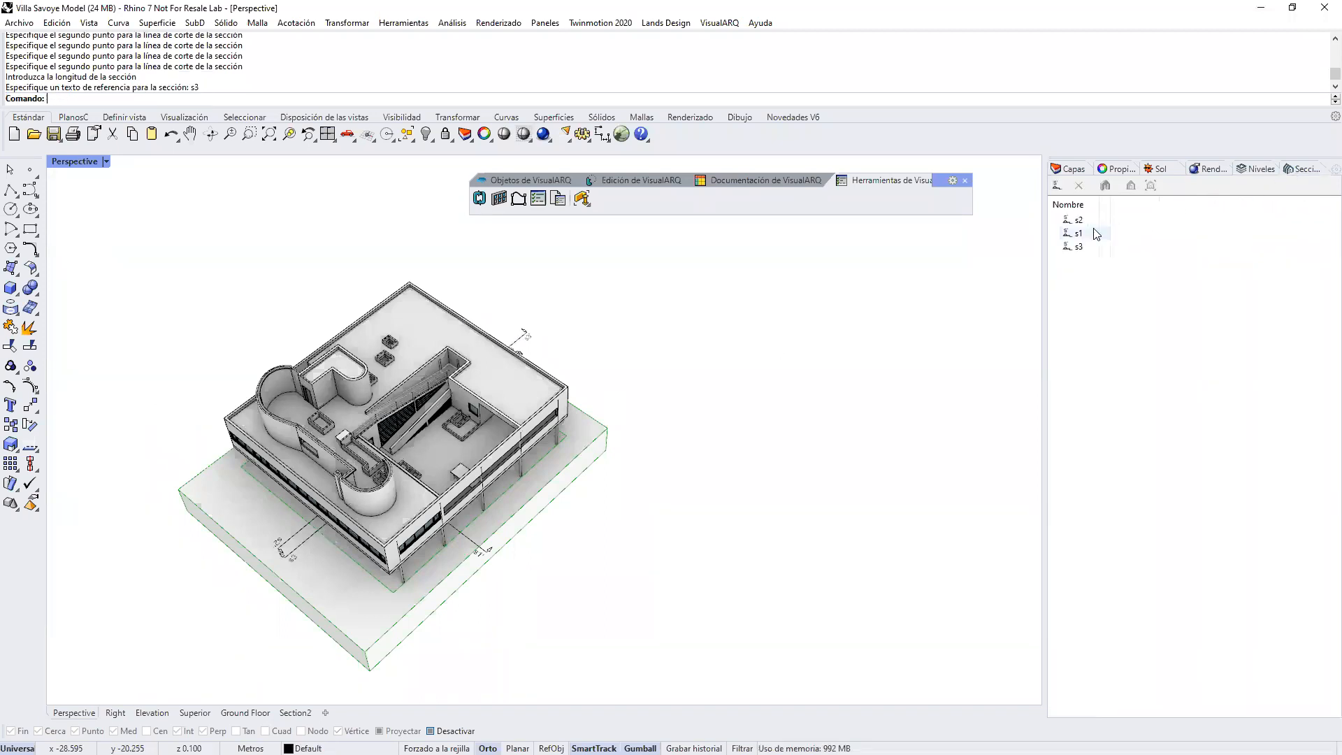
# Step: Activate section s3 to cut the villa along its stepped line in the Perspective view
pyautogui.moveTo(429, 494); pyautogui.dragTo(615, 328, button='right')
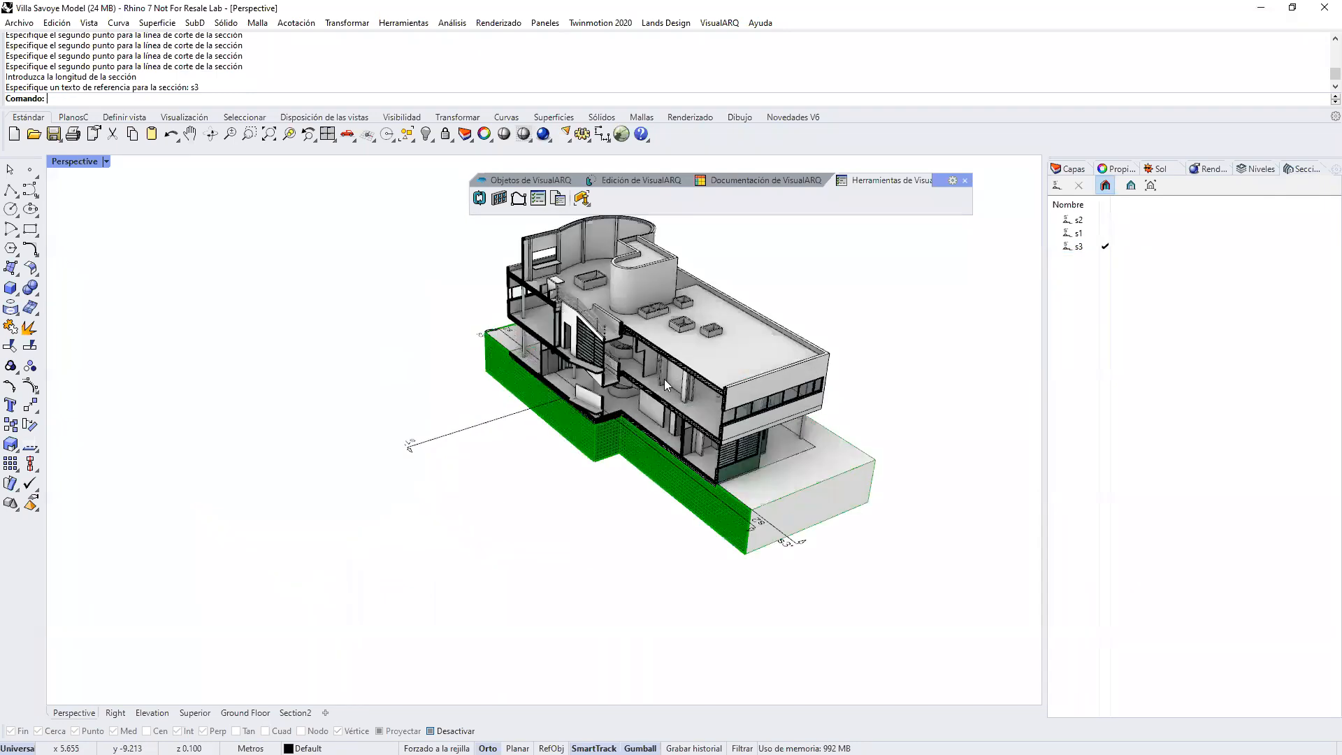
pyautogui.scroll(3, 664, 379)
pyautogui.moveTo(712, 318); pyautogui.dragTo(708, 346, button='right')
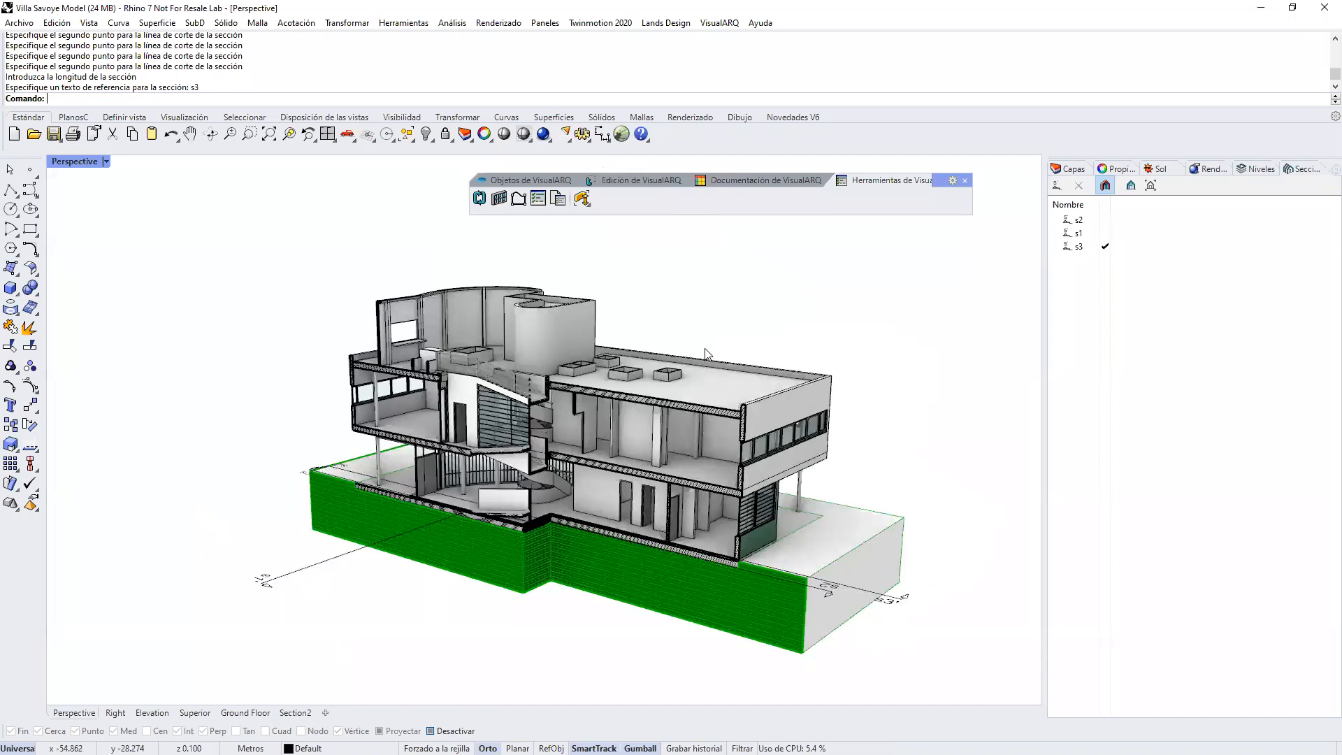
# Step: Move a control point at the step of the s3 section line with the Gumball to make the jog oblique
pyautogui.click(886, 599)
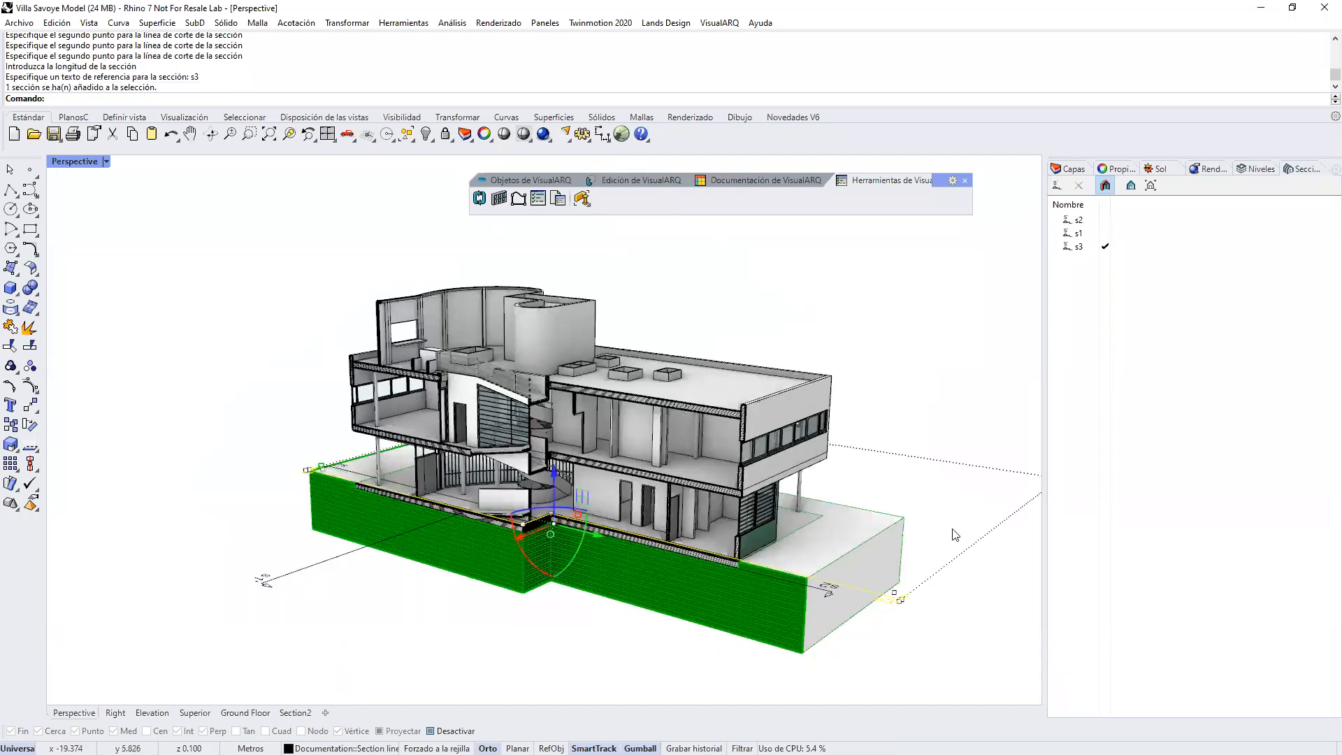
pyautogui.click(524, 525)
pyautogui.scroll(3, 556, 524)
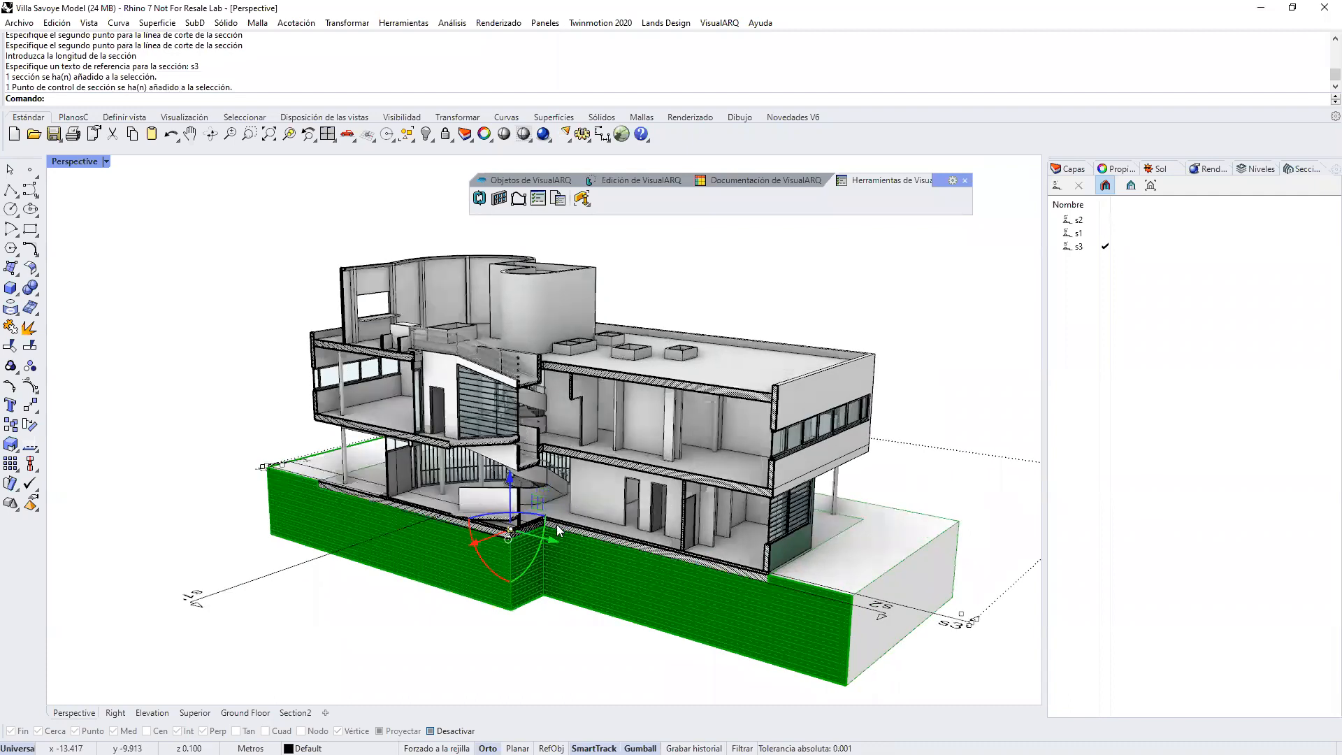
pyautogui.moveTo(527, 542); pyautogui.dragTo(455, 521)
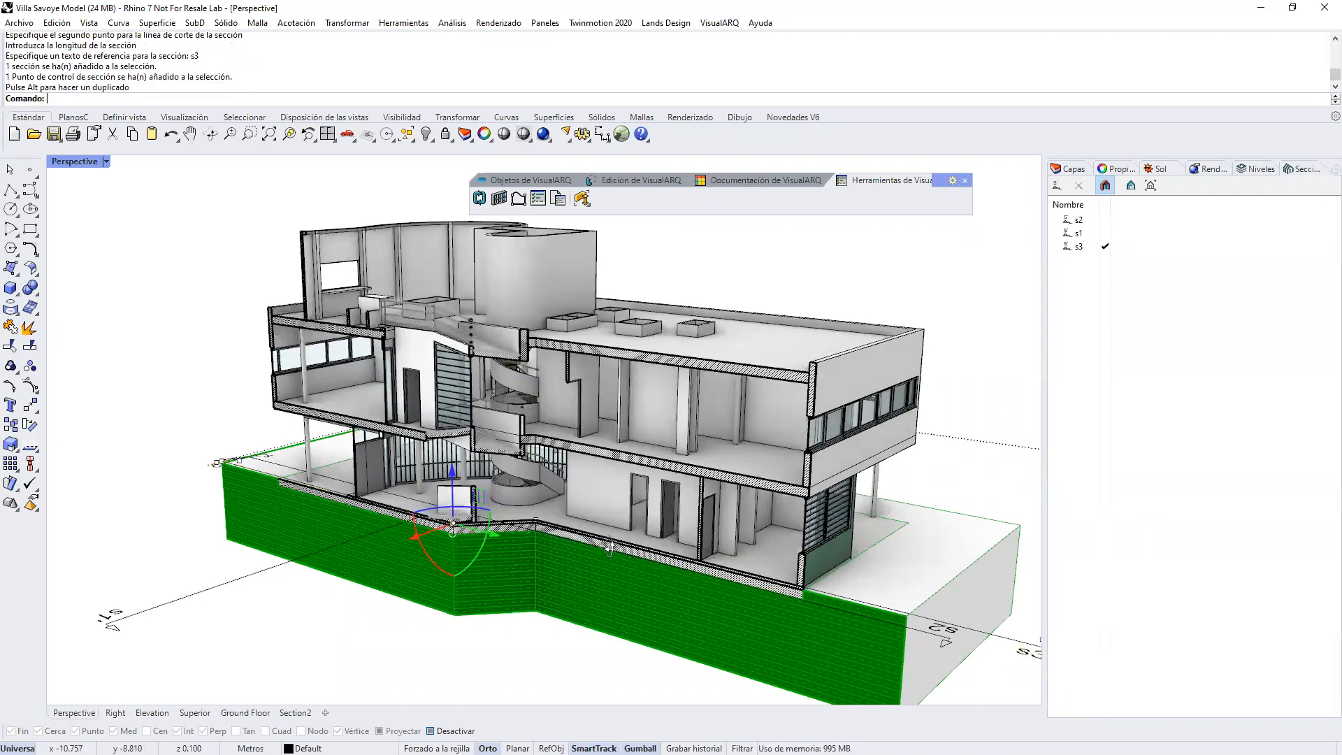
pyautogui.scroll(-3, 610, 545)
pyautogui.scroll(-2, 612, 547)
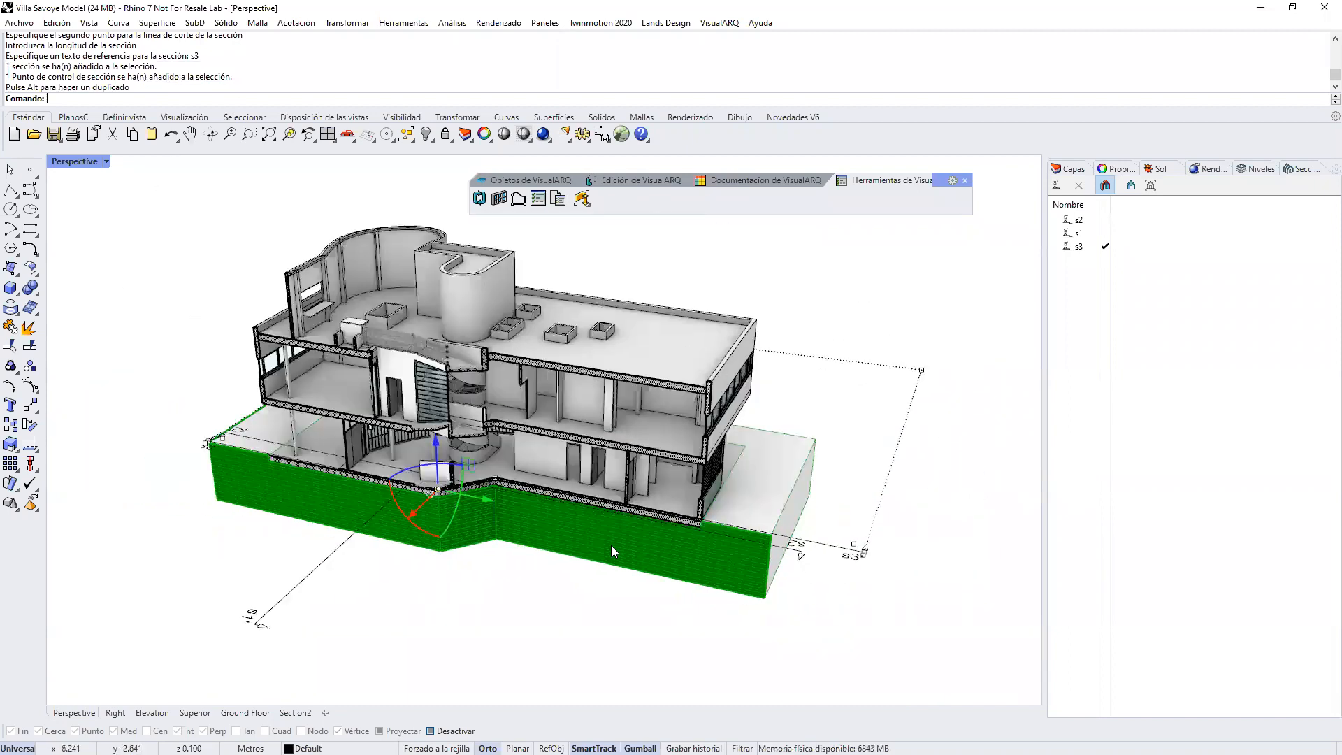
pyautogui.moveTo(642, 531); pyautogui.dragTo(406, 487, button='right')
pyautogui.scroll(-4, 405, 487)
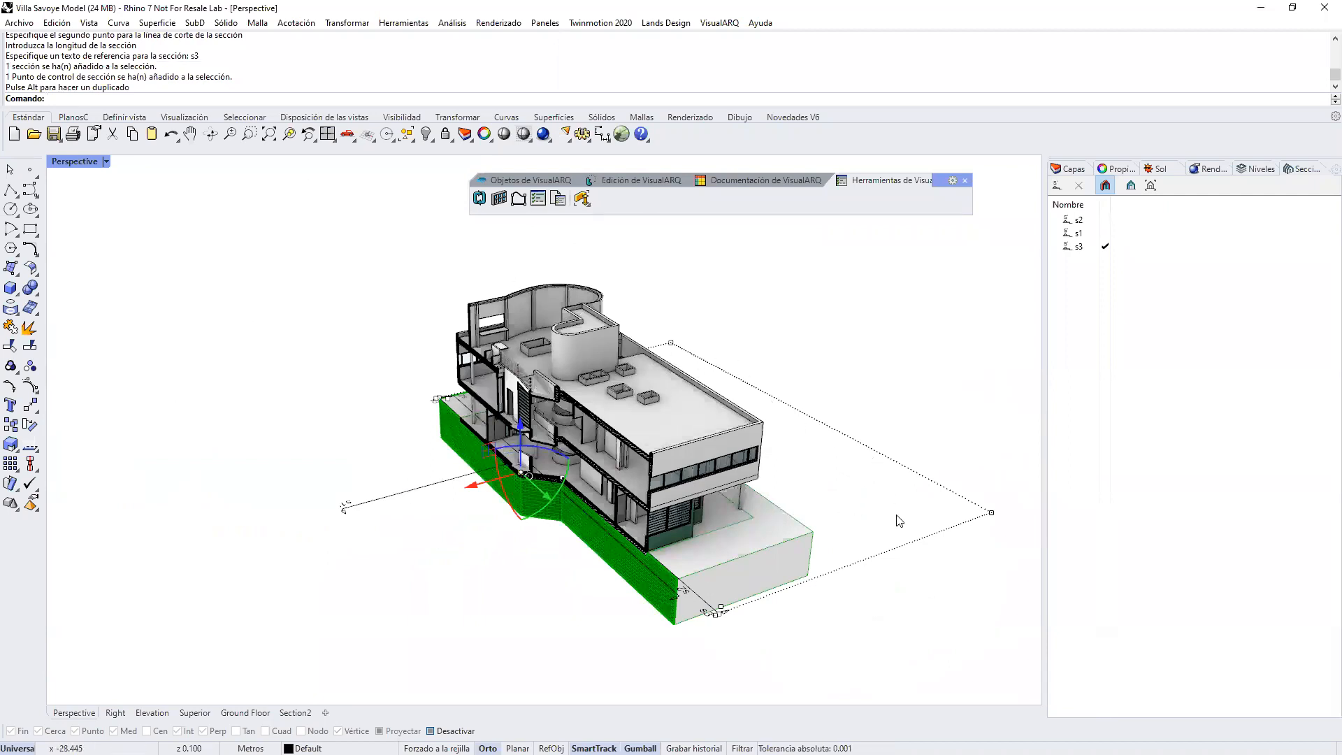
# Step: Draw a solid vertical cone beside the villa, overlapping a corner of the s3 section boundary
pyautogui.click(16, 294)
pyautogui.click(31, 314)
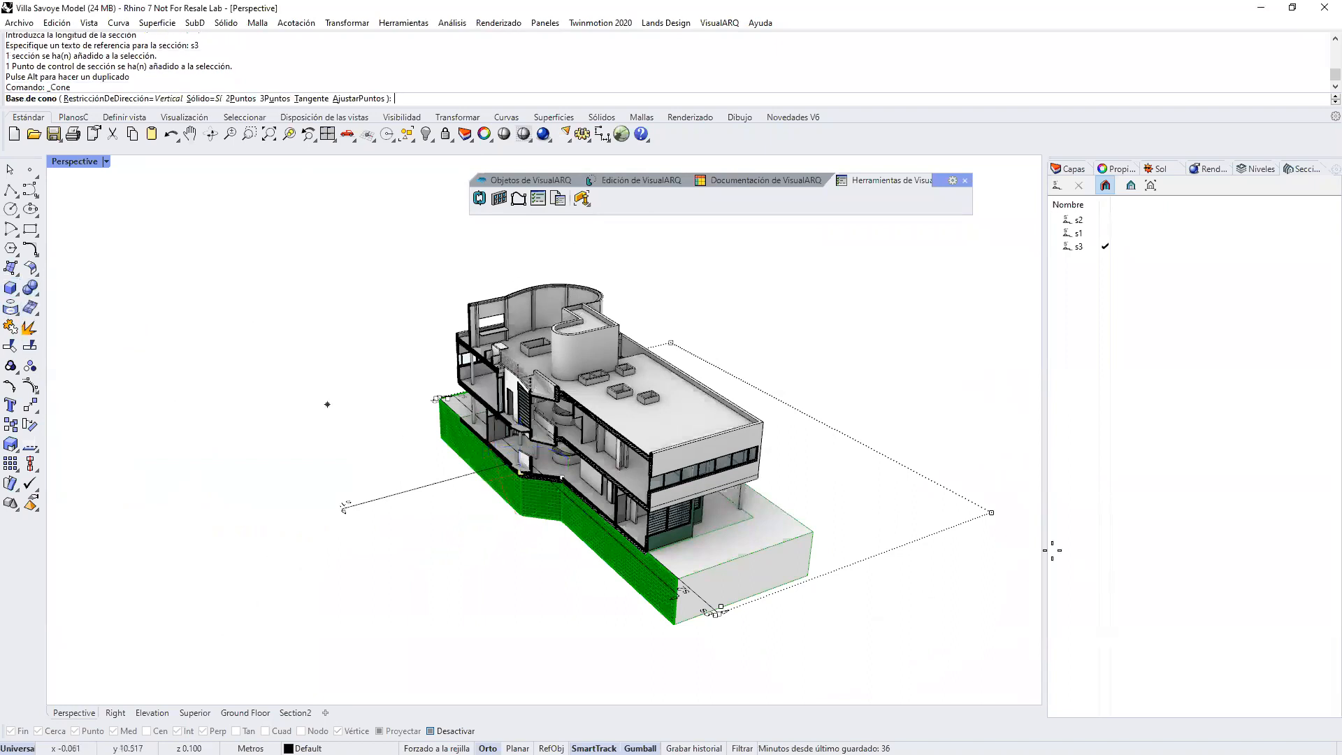
pyautogui.click(908, 497)
pyautogui.click(968, 550)
pyautogui.click(931, 361)
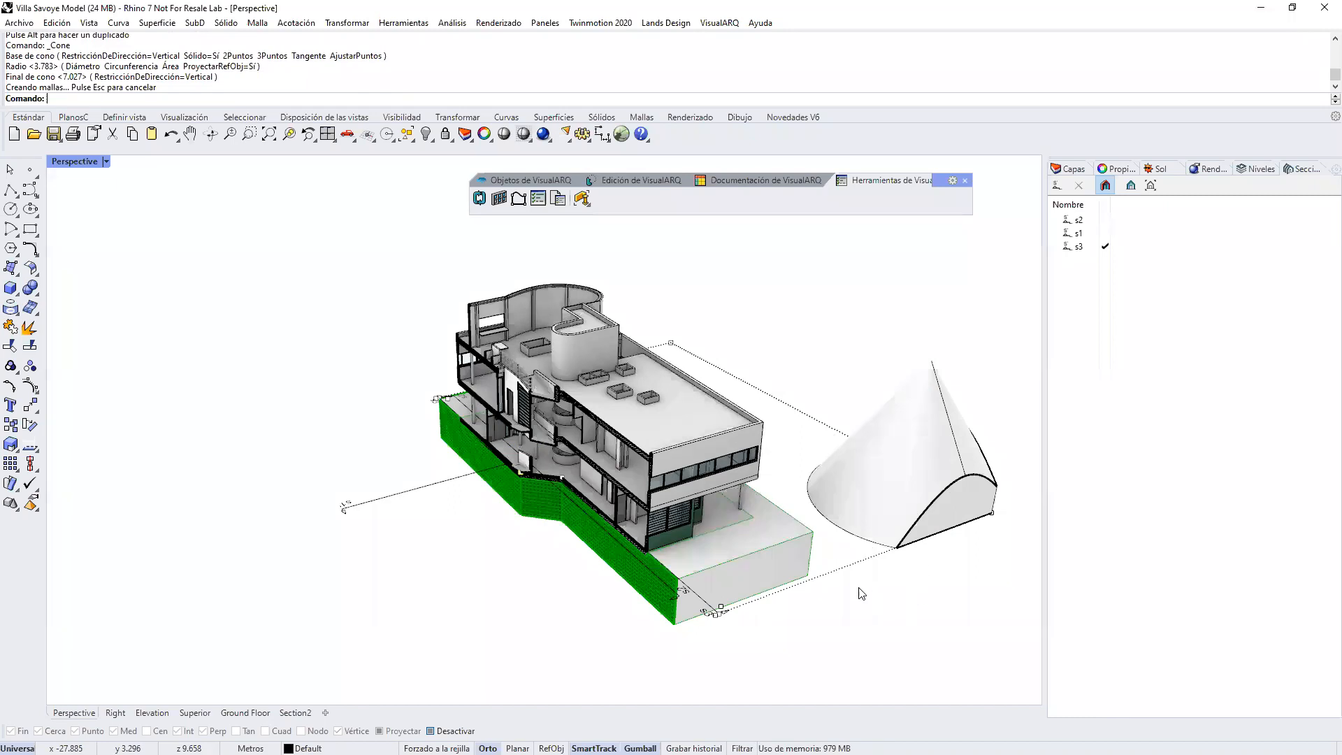
pyautogui.moveTo(748, 548); pyautogui.dragTo(501, 511, button='right')
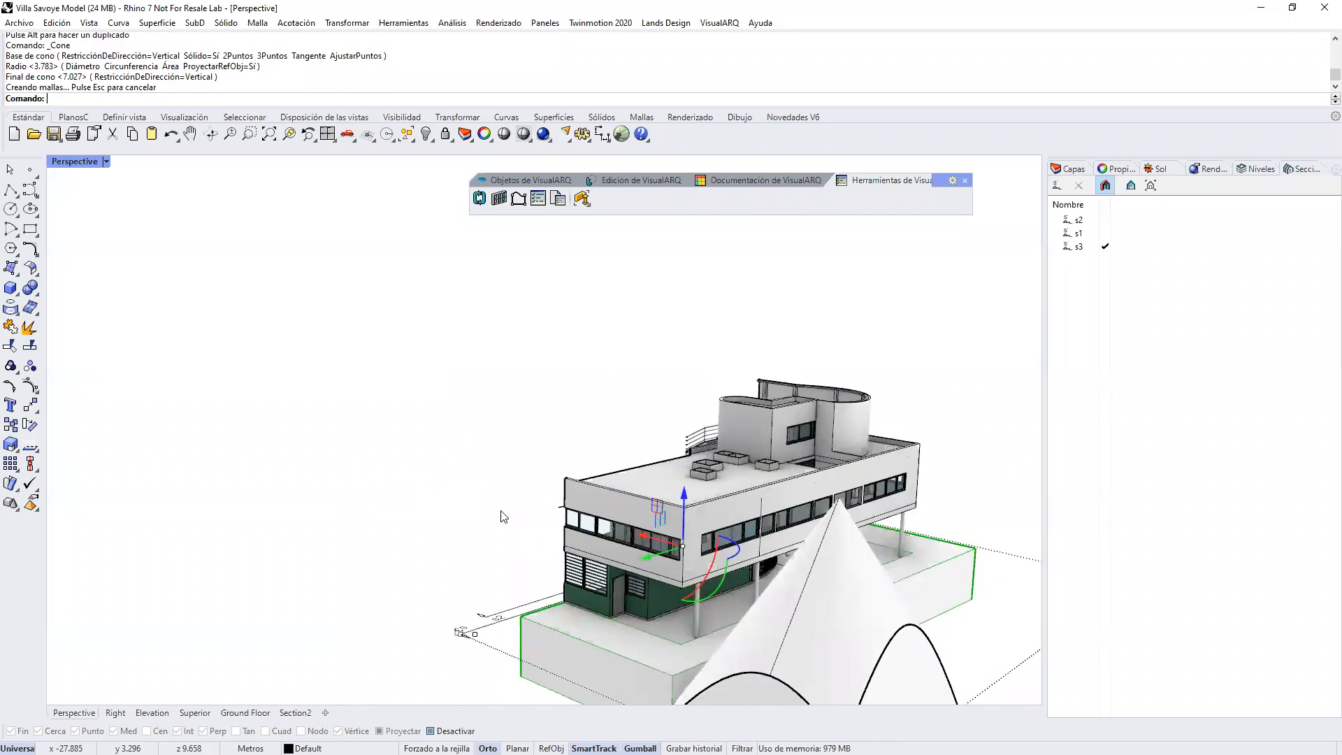
pyautogui.scroll(-2, 597, 595)
pyautogui.scroll(1, 701, 623)
pyautogui.moveTo(702, 622); pyautogui.dragTo(760, 558, button='right')
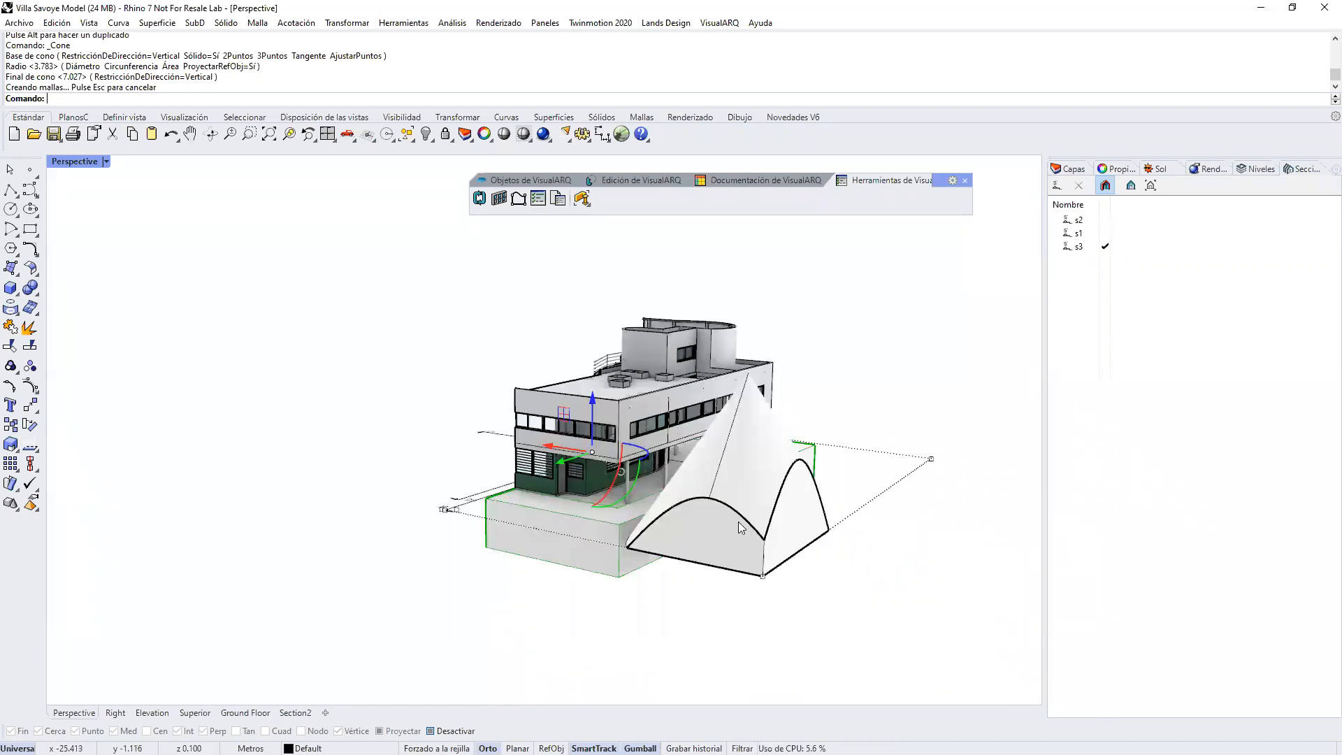
pyautogui.scroll(1, 742, 528)
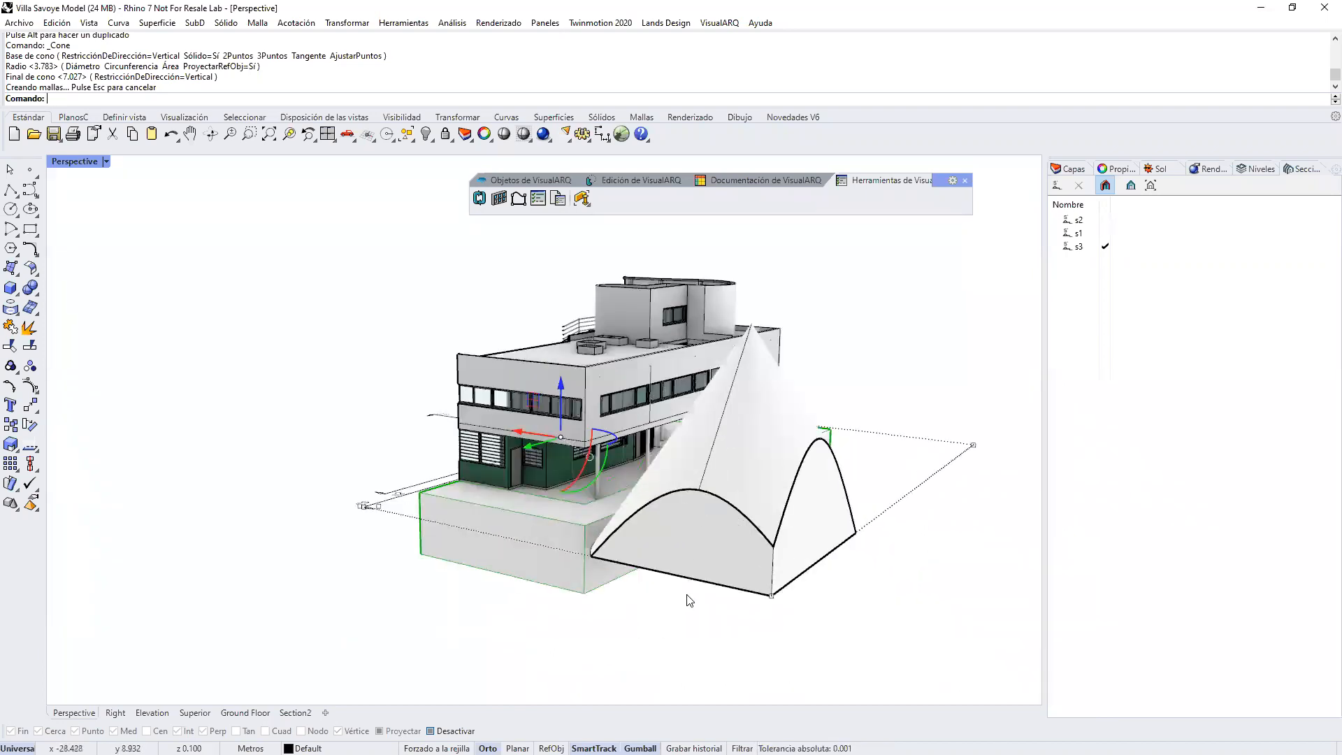
# Step: Assign the Hatch3 pattern to the cone in its section attributes
pyautogui.click(754, 537)
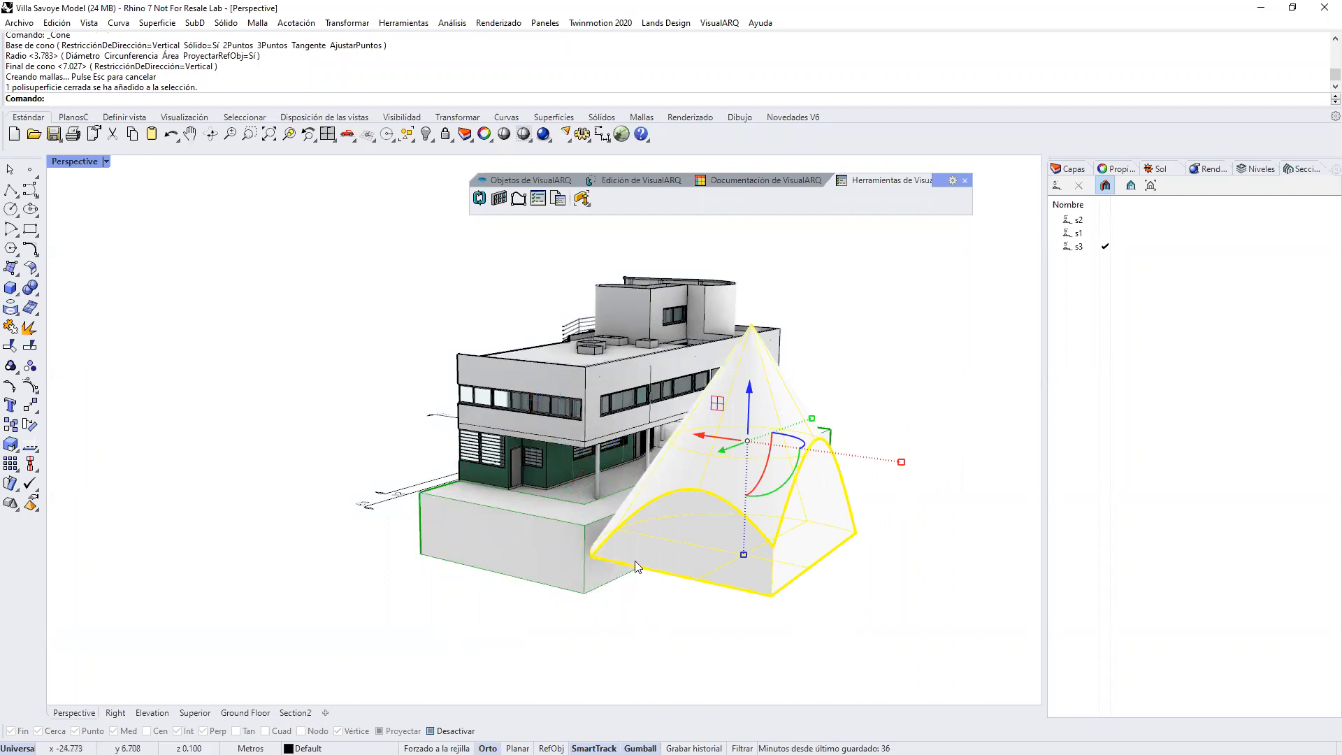
pyautogui.click(1120, 170)
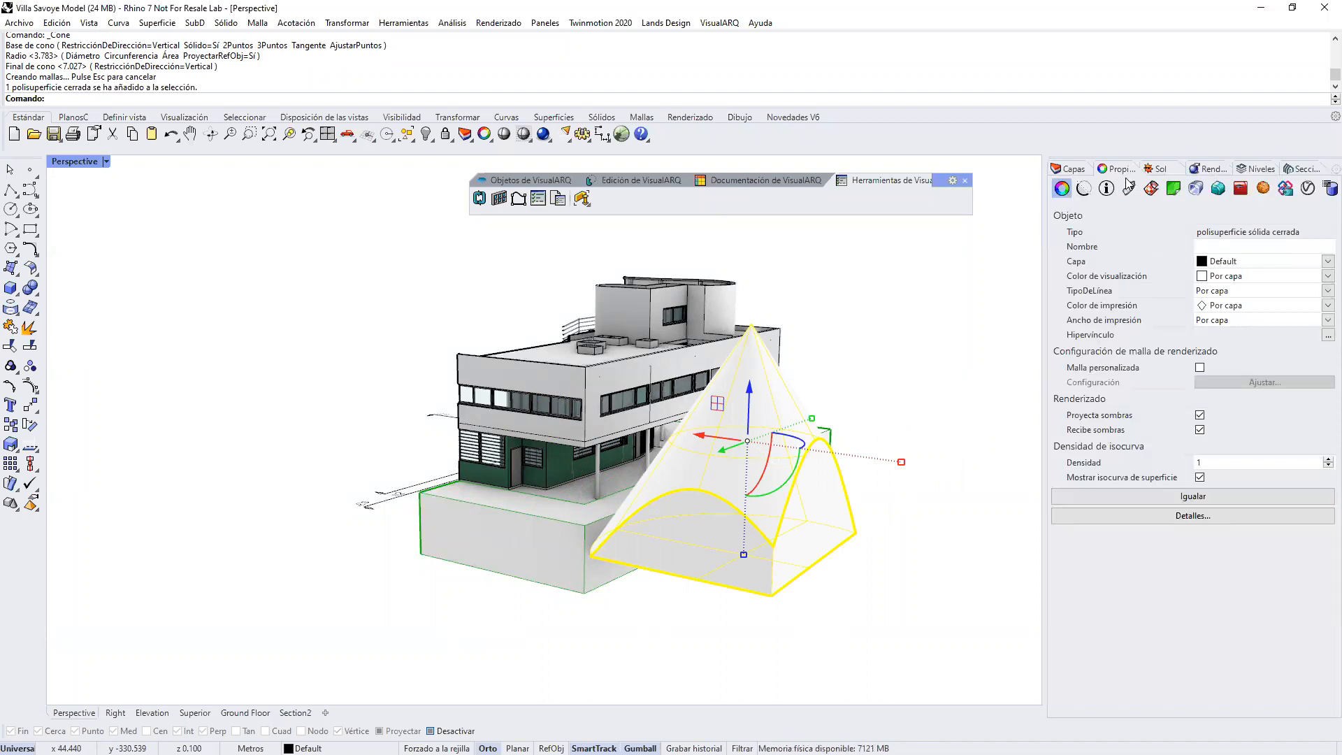
pyautogui.click(1084, 192)
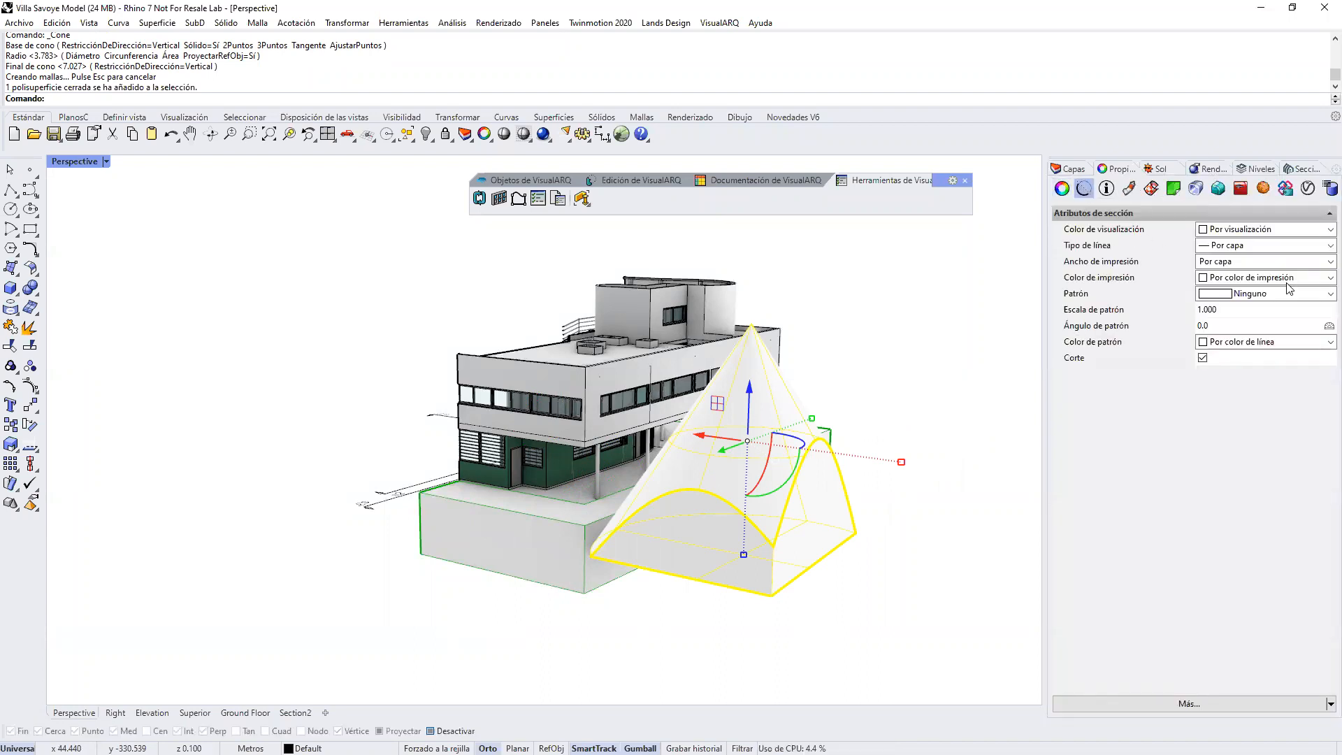
pyautogui.click(1326, 293)
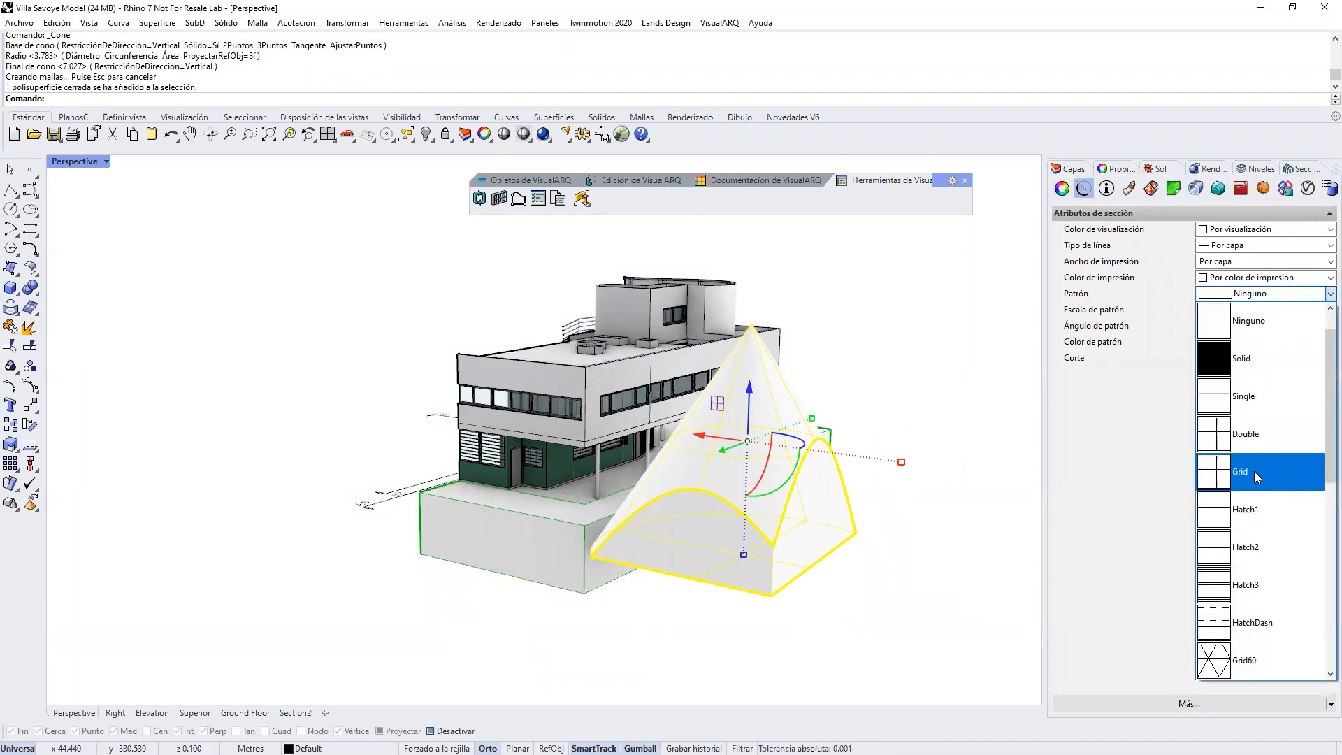
pyautogui.click(1248, 585)
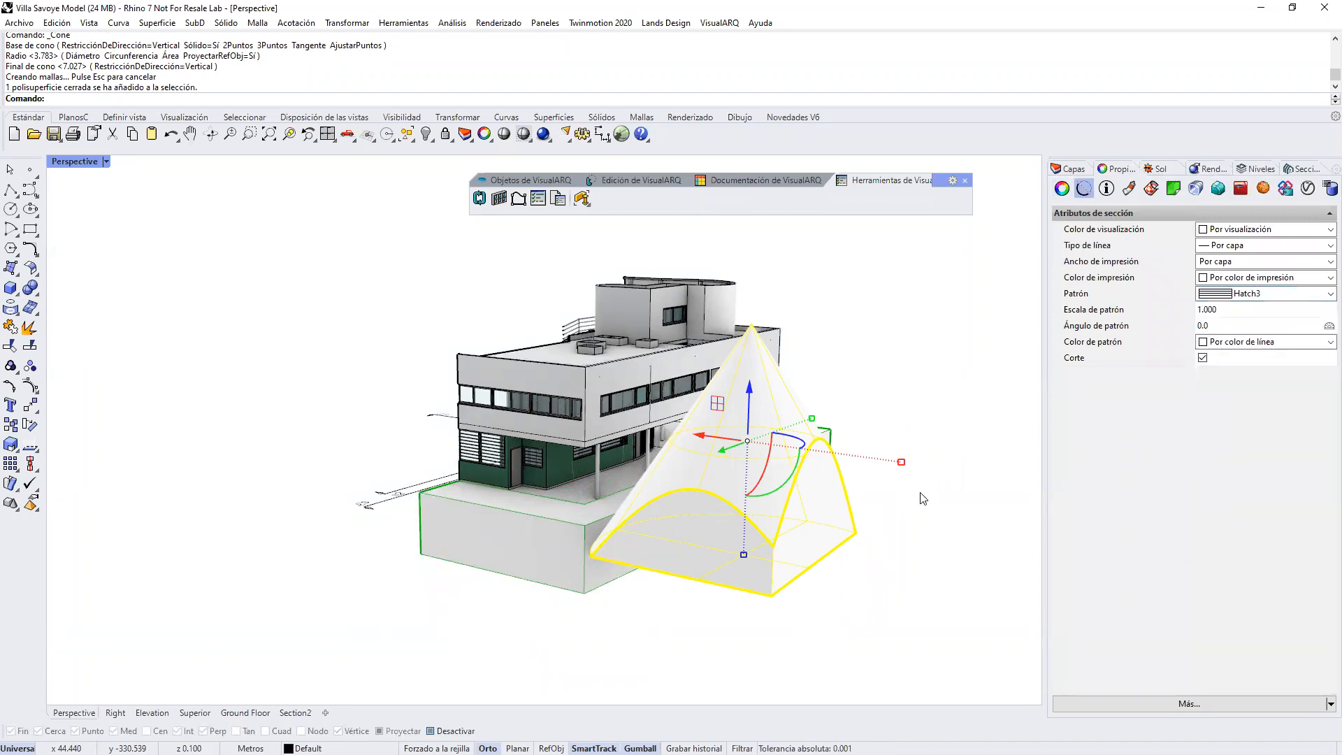
# Step: Set the print width in the cone's section attributes to 1.00
pyautogui.click(1227, 261)
pyautogui.scroll(-2, 1227, 364)
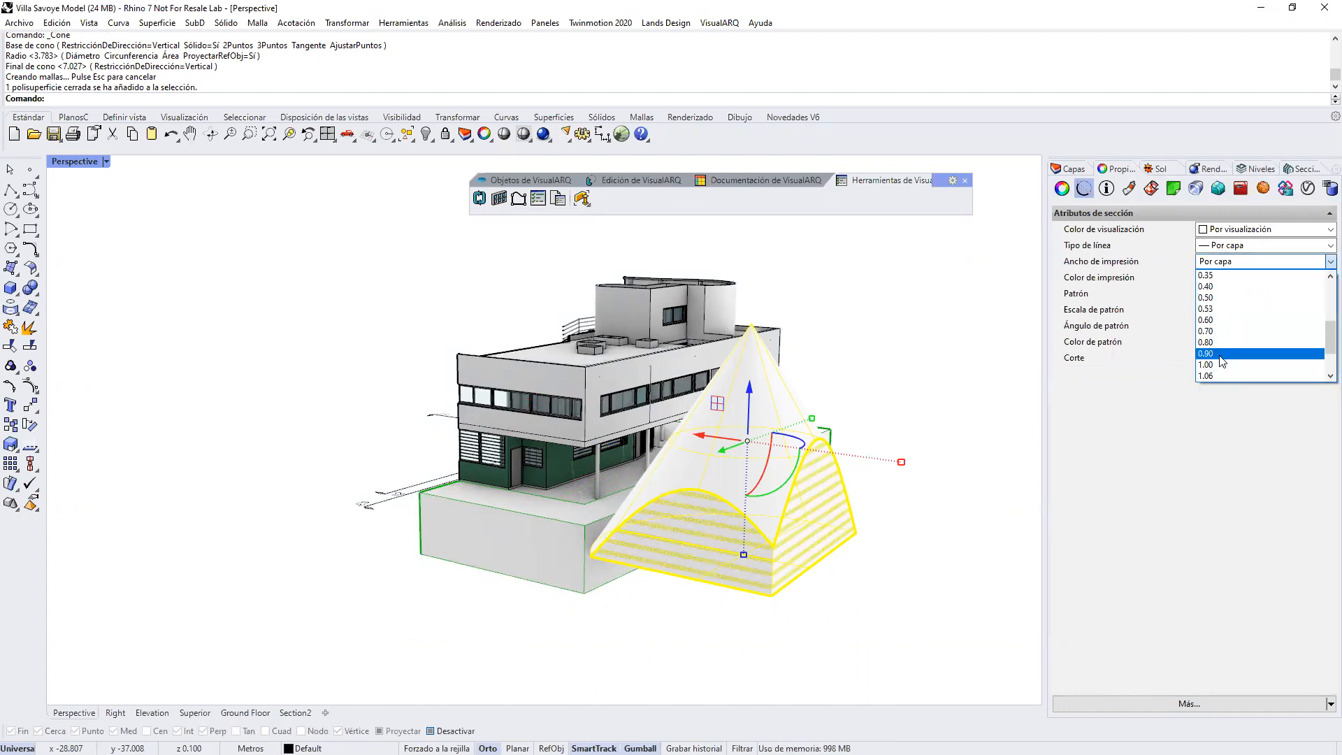
pyautogui.click(1223, 364)
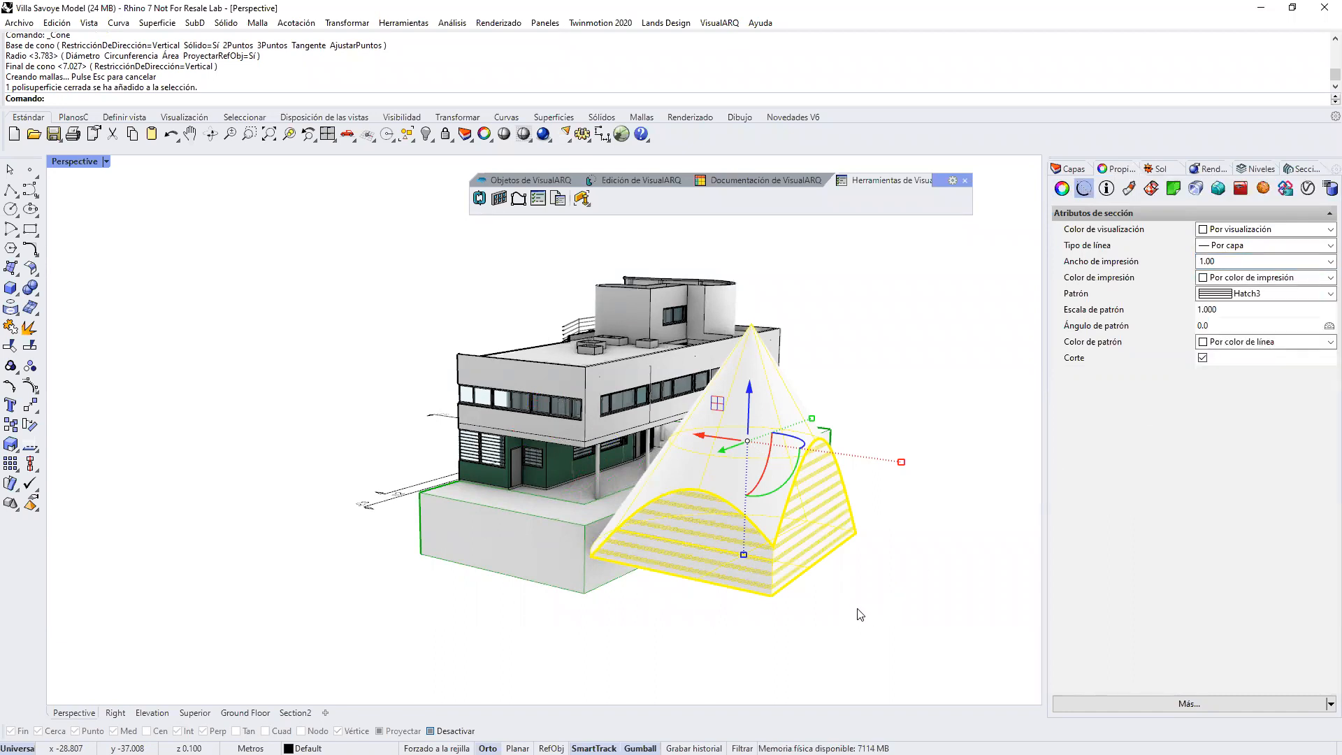
pyautogui.press('Escape')
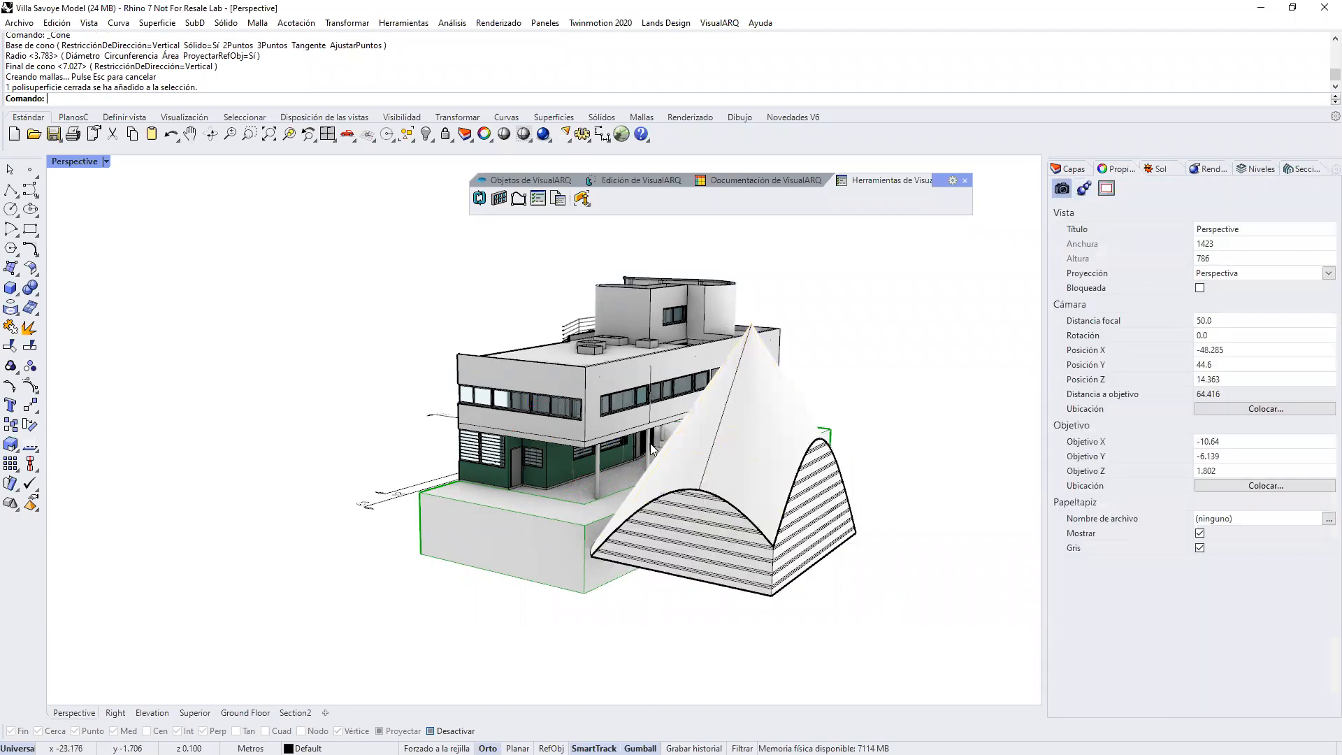
# Step: Toggle the print preview display on and off in the Perspective view to compare the section line widths
pyautogui.click(106, 161)
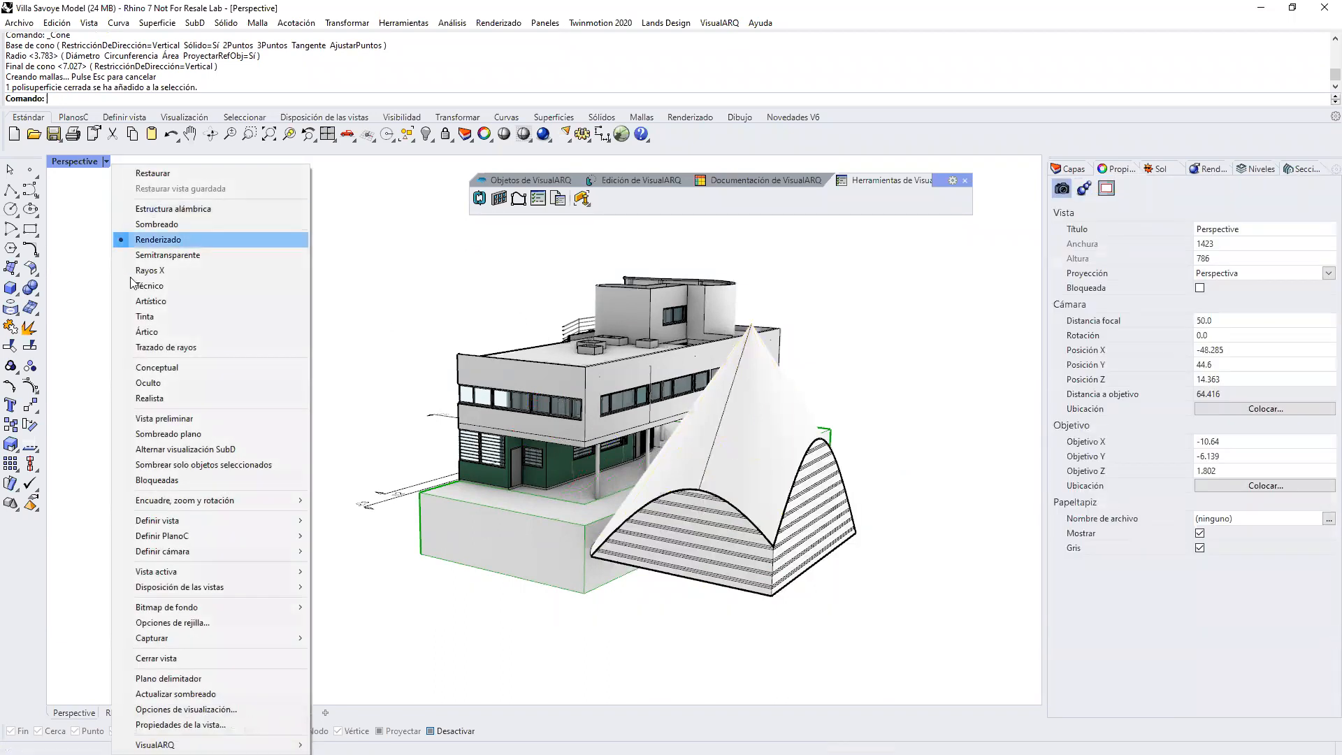
pyautogui.click(149, 420)
pyautogui.moveTo(612, 497); pyautogui.dragTo(704, 536, button='right')
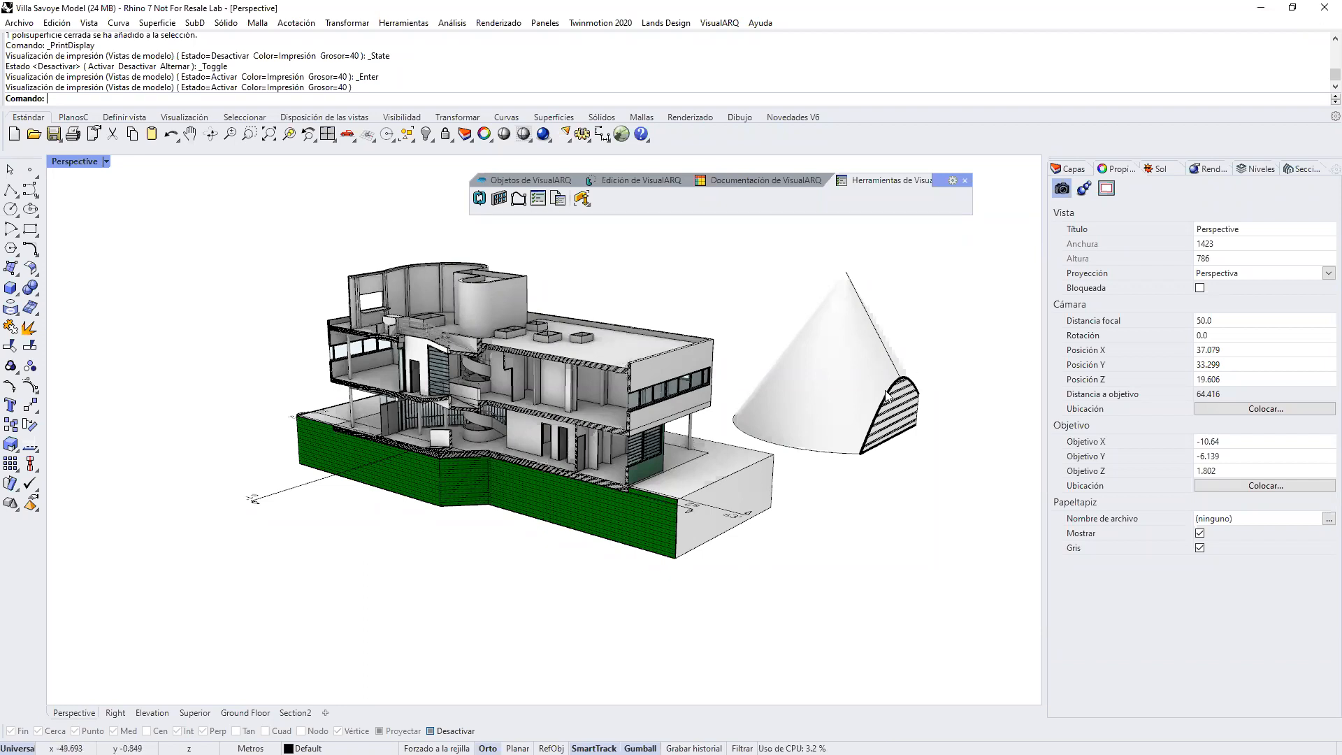
pyautogui.click(107, 162)
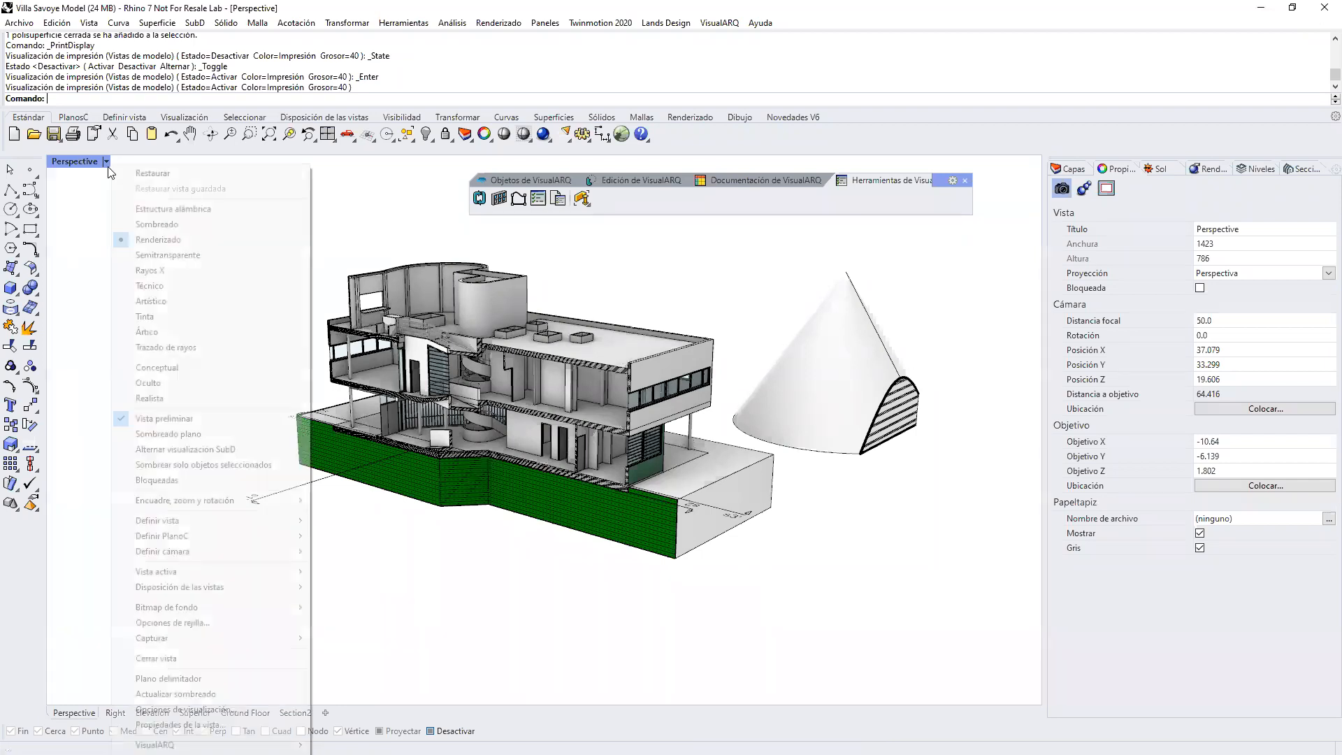
pyautogui.click(156, 421)
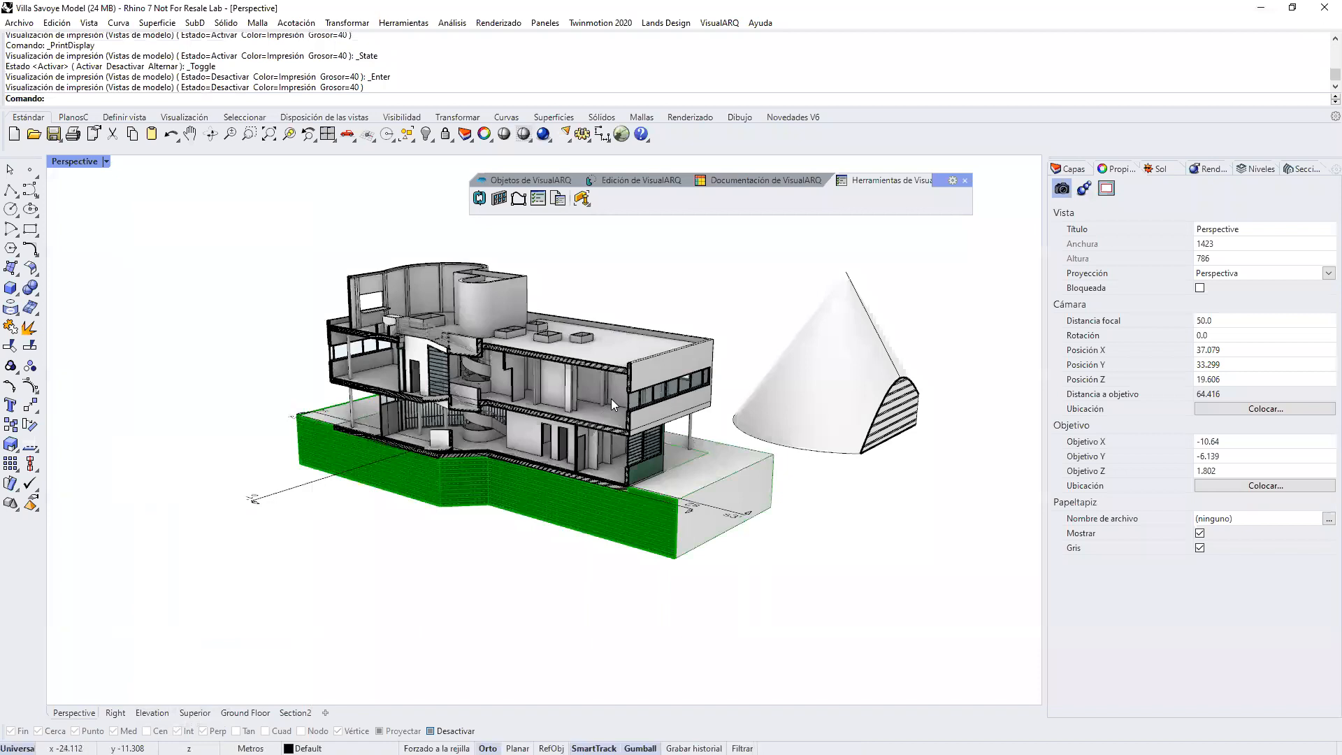
pyautogui.moveTo(556, 339); pyautogui.dragTo(545, 328, button='right')
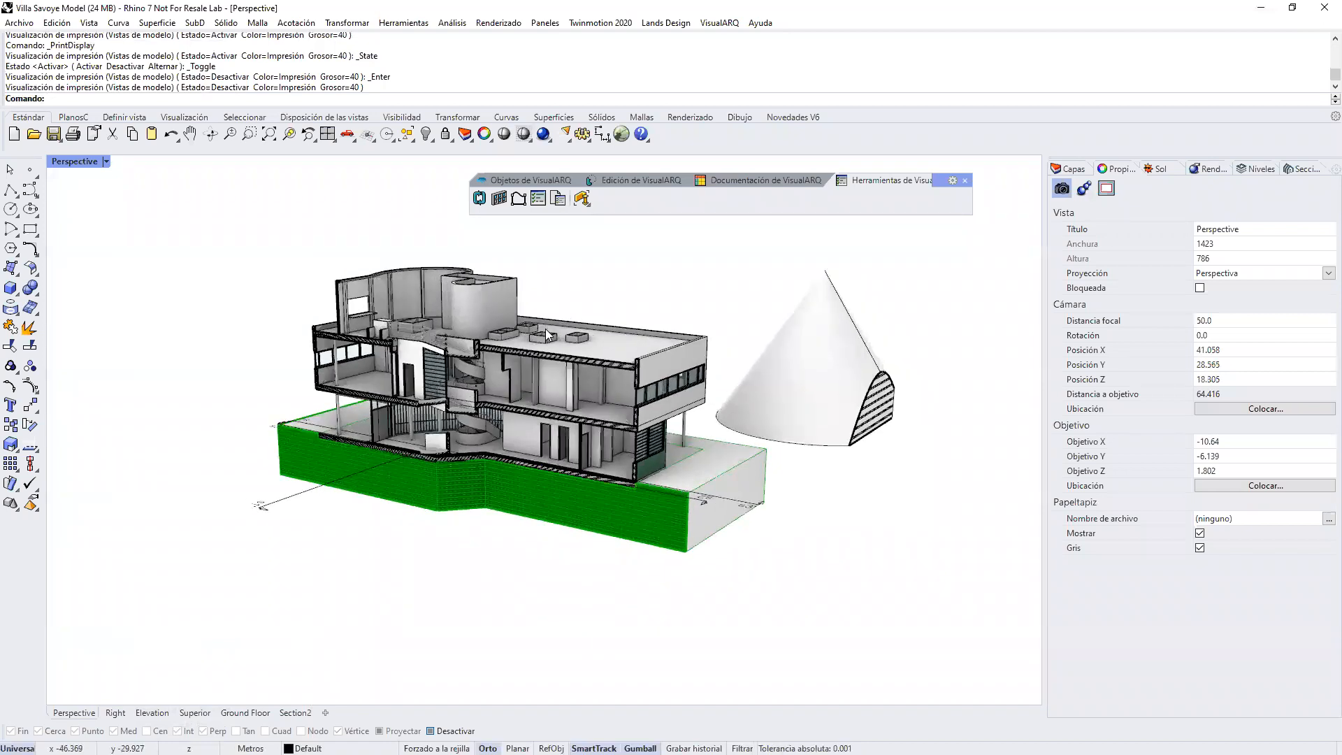
# Step: Activate the section detail in the Section2 layout and switch its cut to section s1
pyautogui.click(1274, 171)
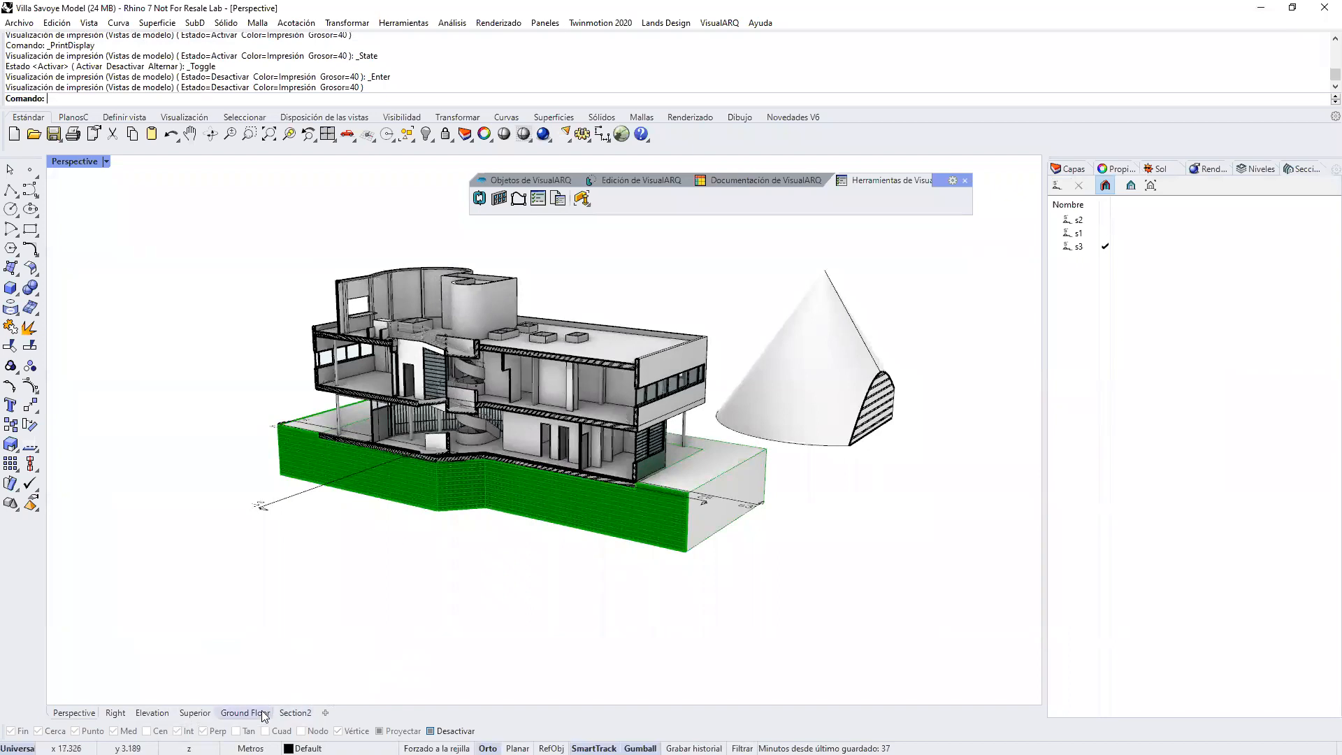
pyautogui.click(294, 713)
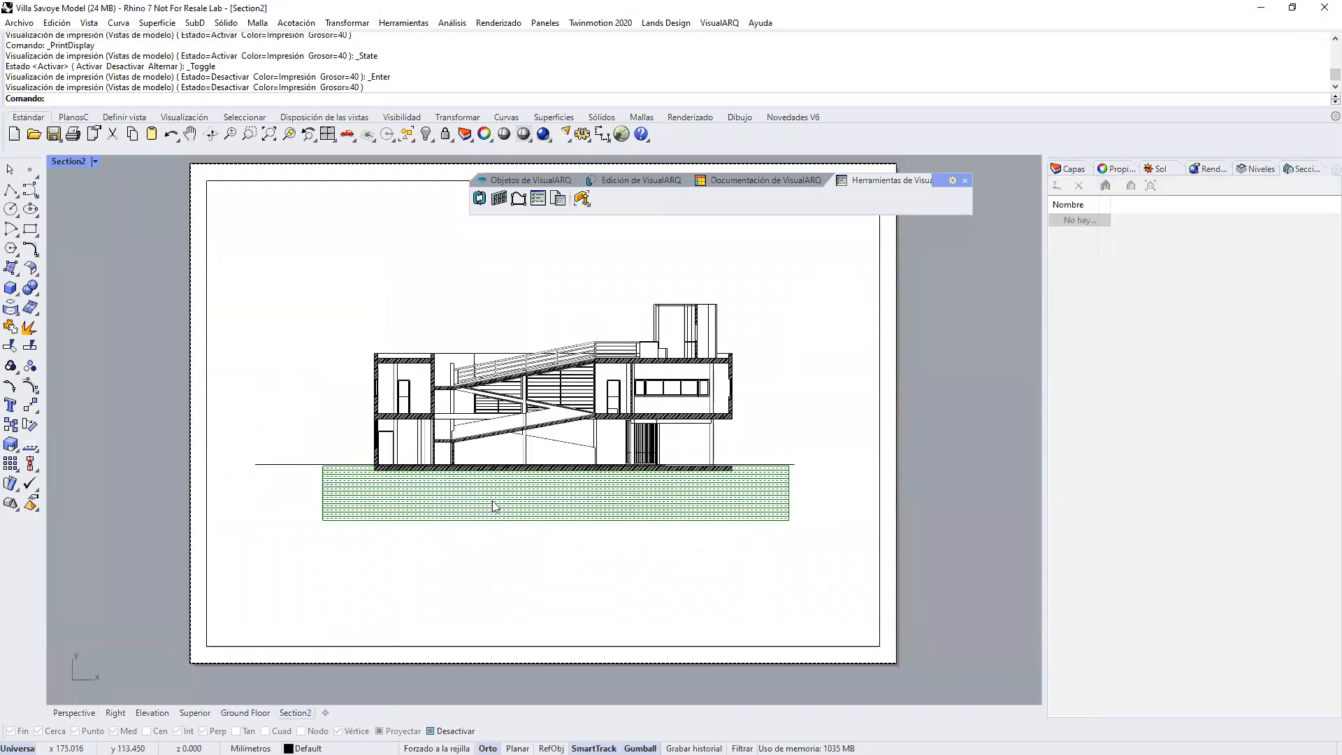
pyautogui.doubleClick(516, 554)
pyautogui.click(1109, 234)
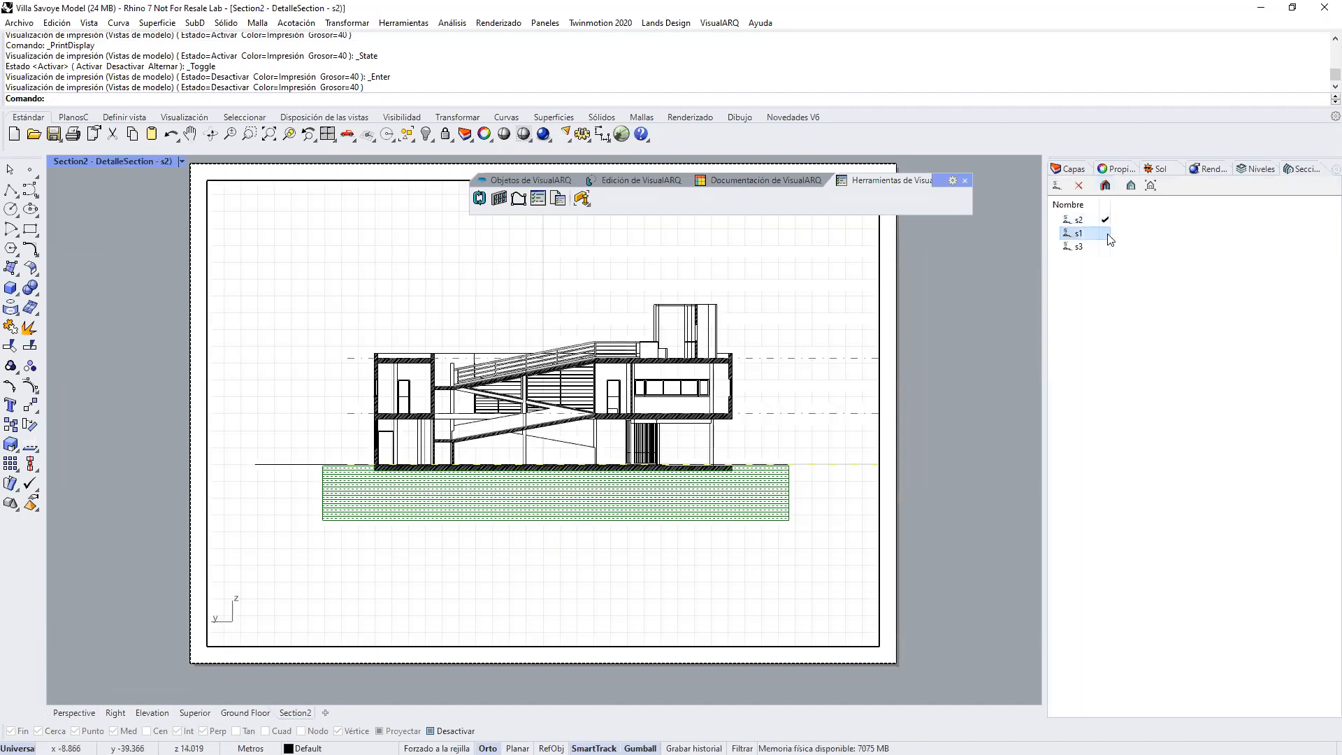
# Step: Align the layout detail's view with section s1, restore that alignment after orbiting, and leave the detail
pyautogui.click(1151, 186)
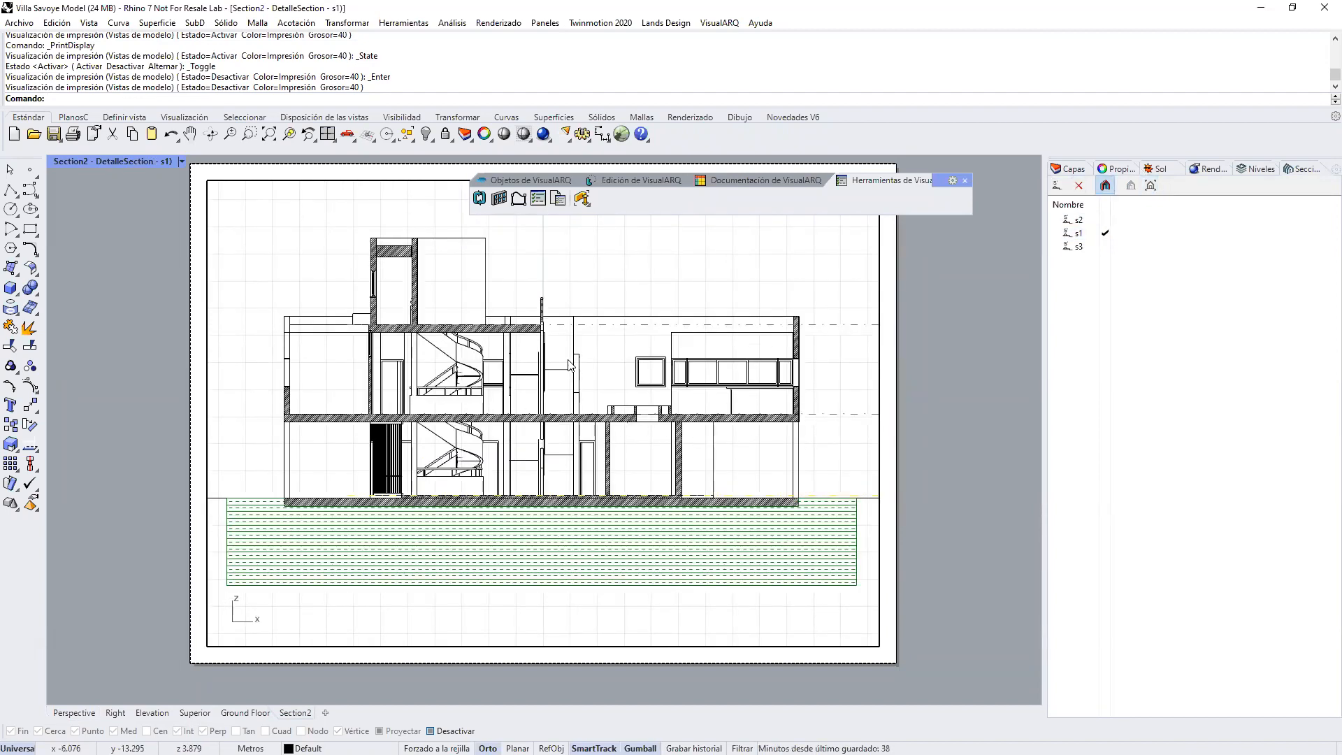
pyautogui.moveTo(580, 371); pyautogui.dragTo(629, 370, button='right')
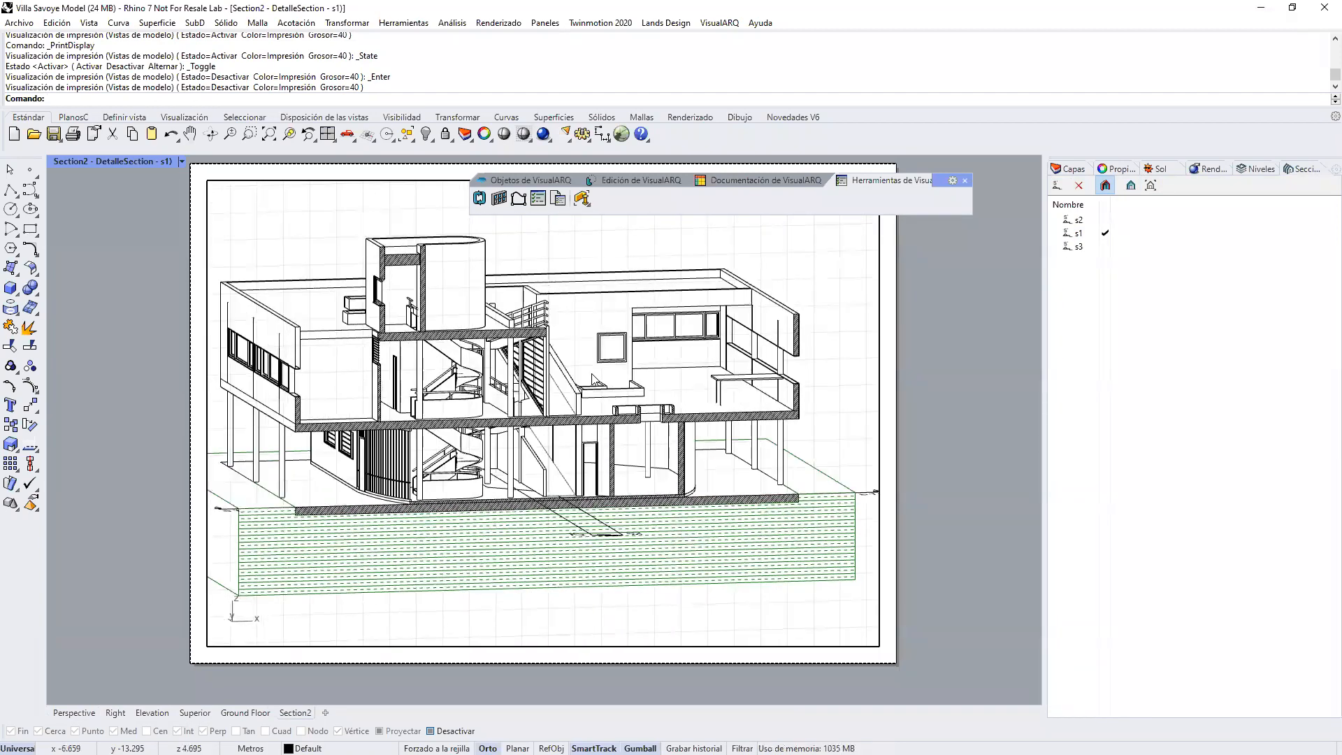
pyautogui.click(1081, 233)
pyautogui.click(1151, 188)
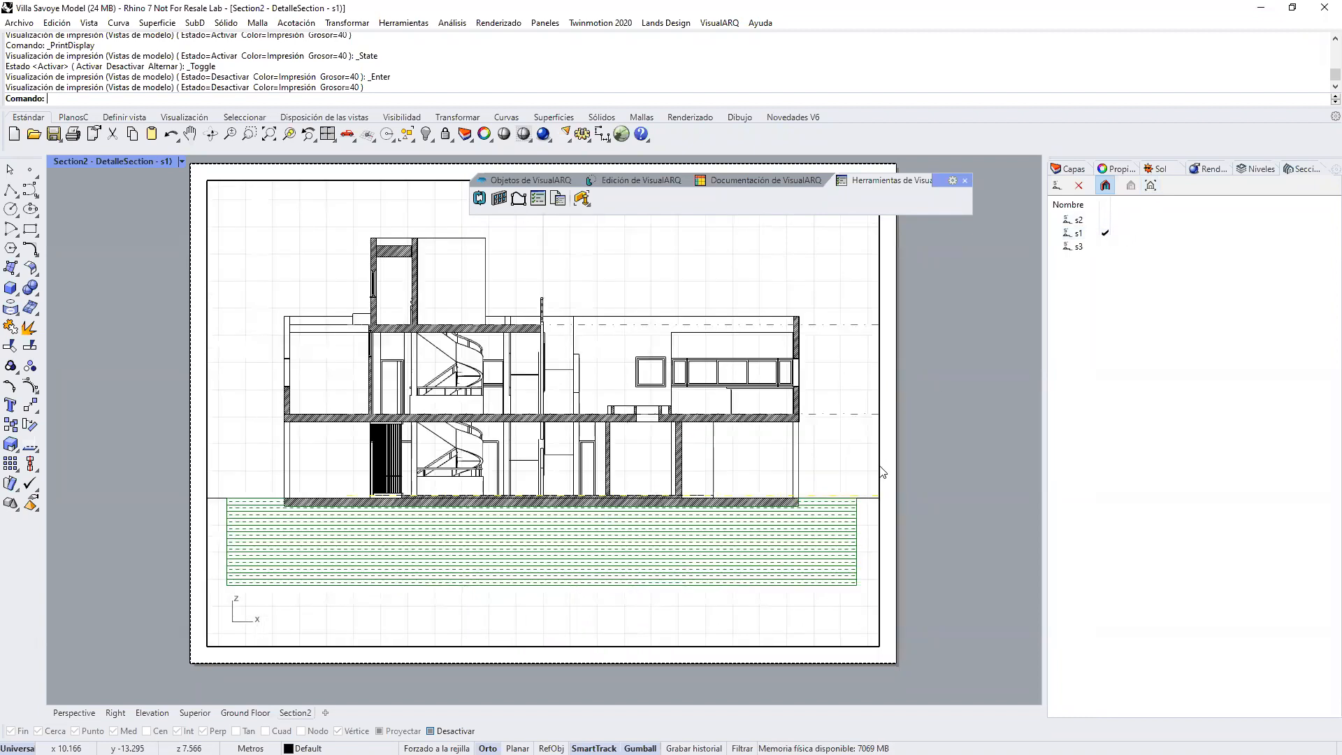
pyautogui.doubleClick(924, 471)
# Step: Deactivate the section s3 cut in the Perspective view and bring up the VisualARQ object tools
pyautogui.click(99, 712)
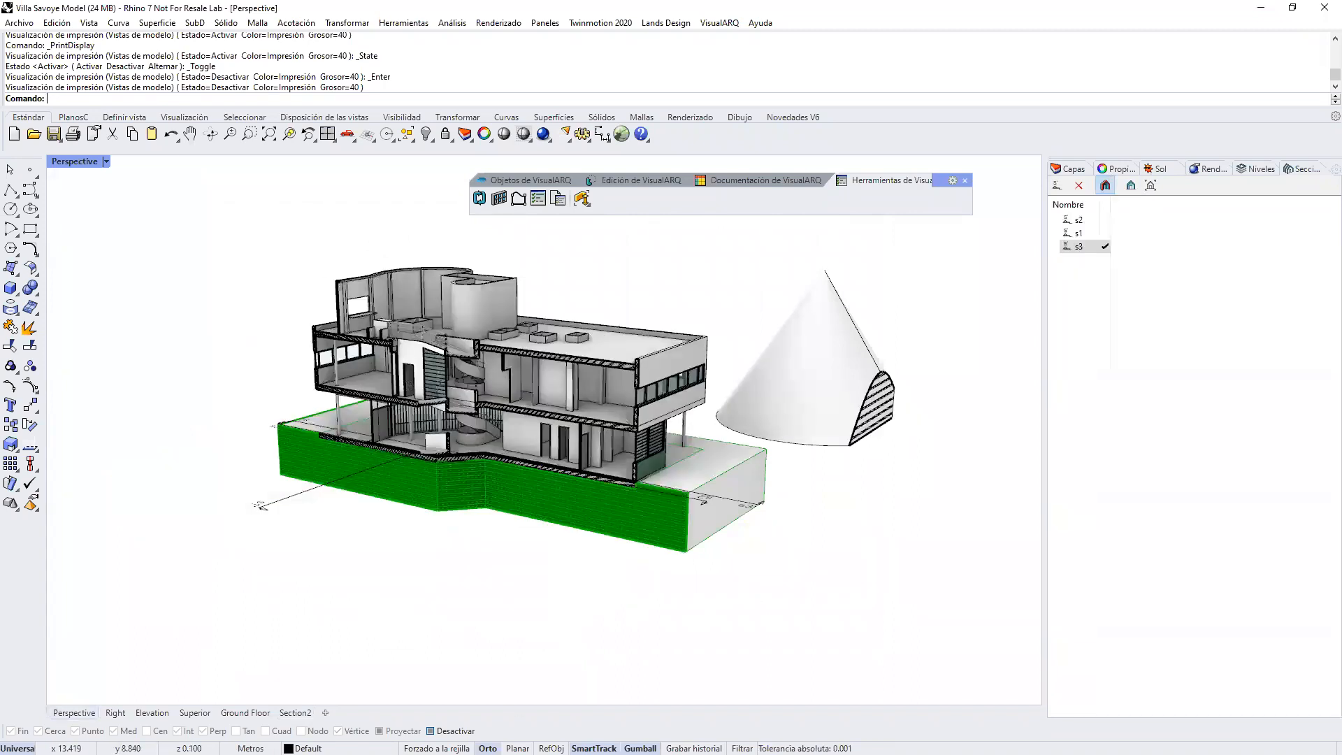
pyautogui.click(1106, 188)
pyautogui.moveTo(615, 463); pyautogui.dragTo(546, 420, button='right')
pyautogui.click(532, 179)
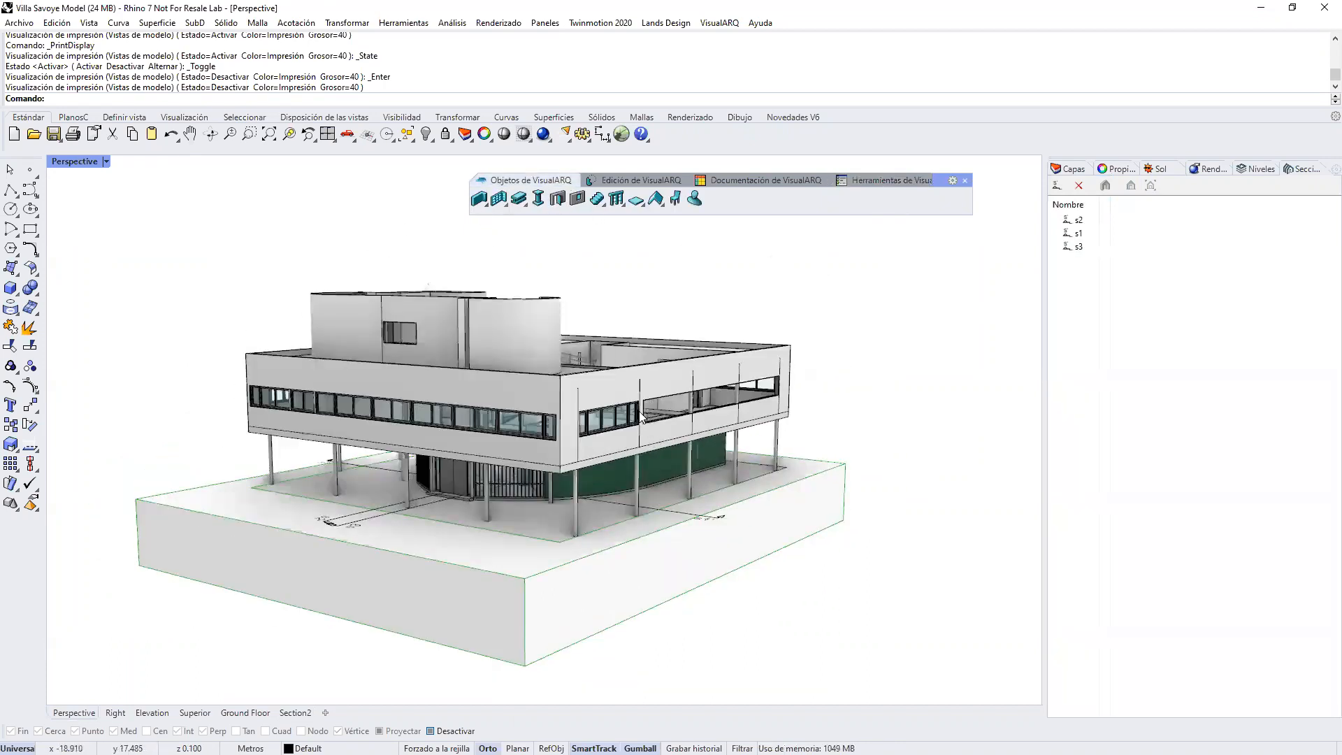
pyautogui.scroll(-4, 653, 378)
pyautogui.moveTo(633, 398); pyautogui.dragTo(816, 467, button='right')
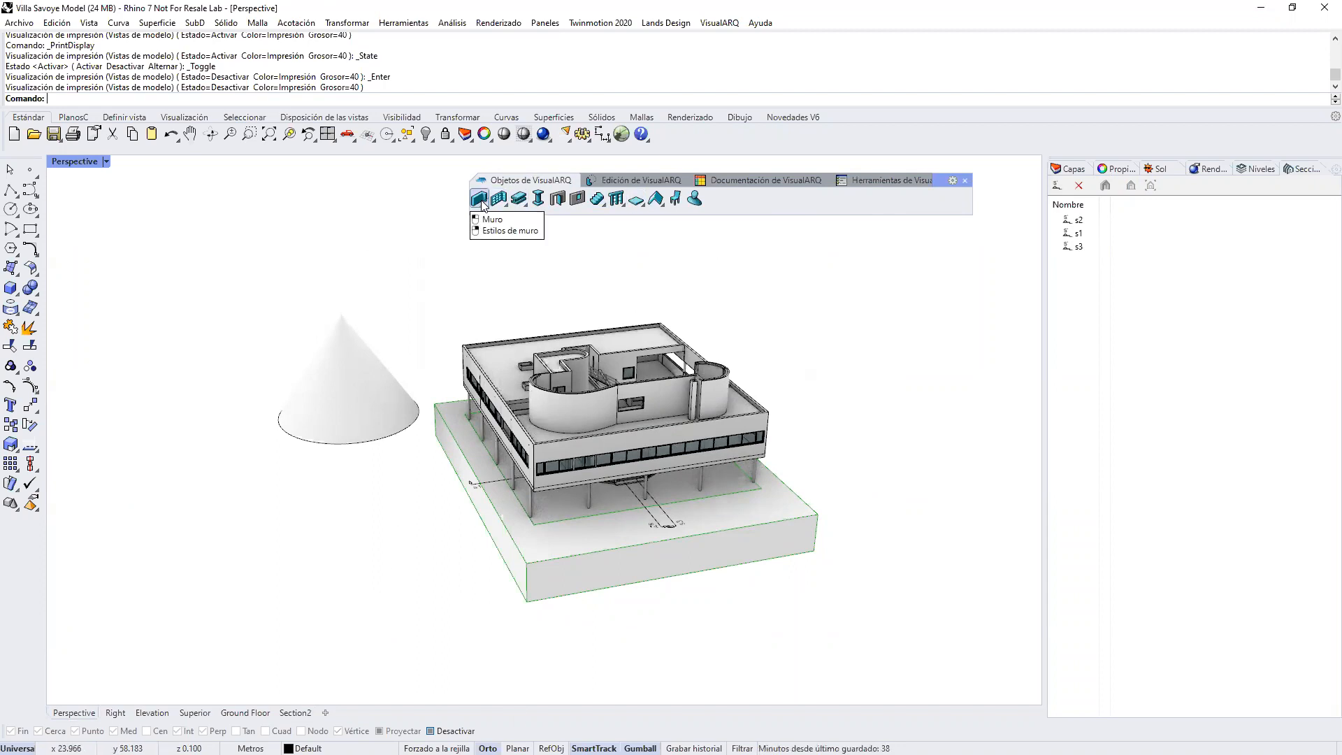
# Step: In the Superior plan view, delete the jogged partition walls between the two rooms beside the paired doors
pyautogui.click(195, 713)
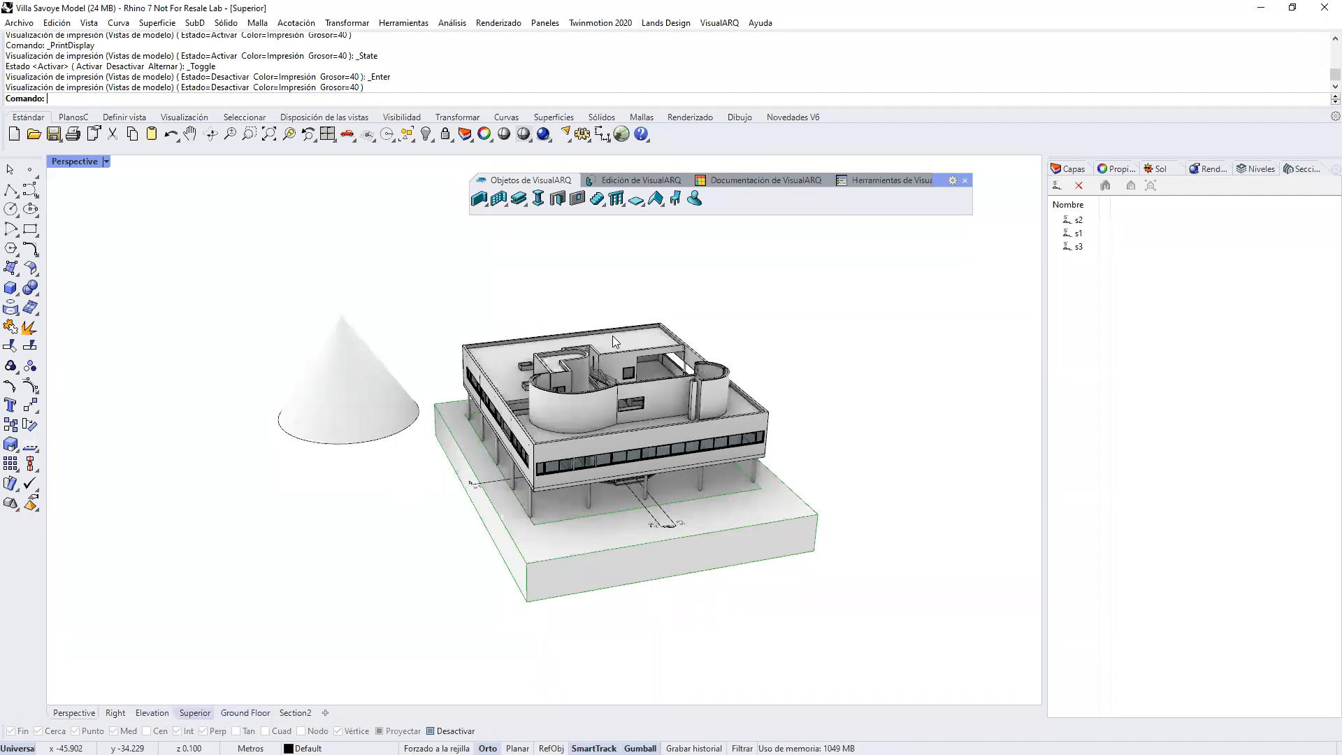
pyautogui.moveTo(586, 443); pyautogui.dragTo(518, 444, button='right')
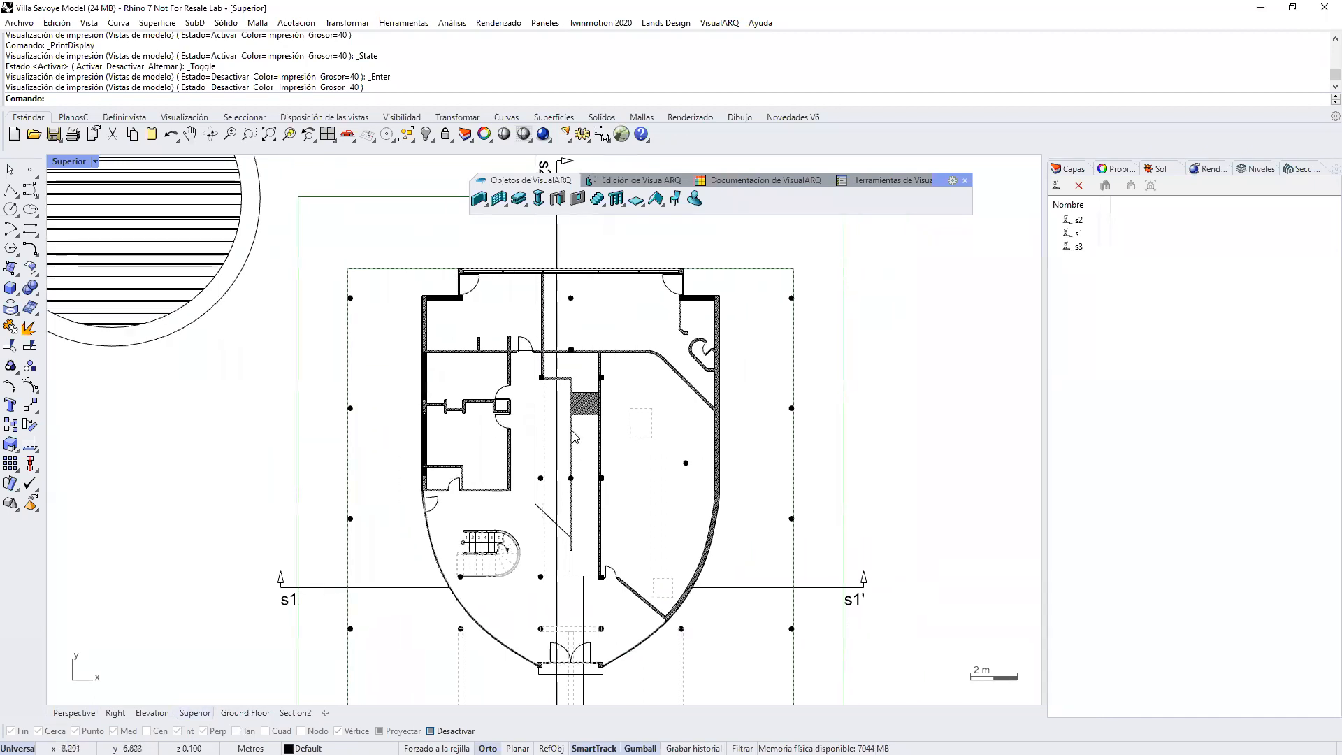
pyautogui.scroll(10, 506, 496)
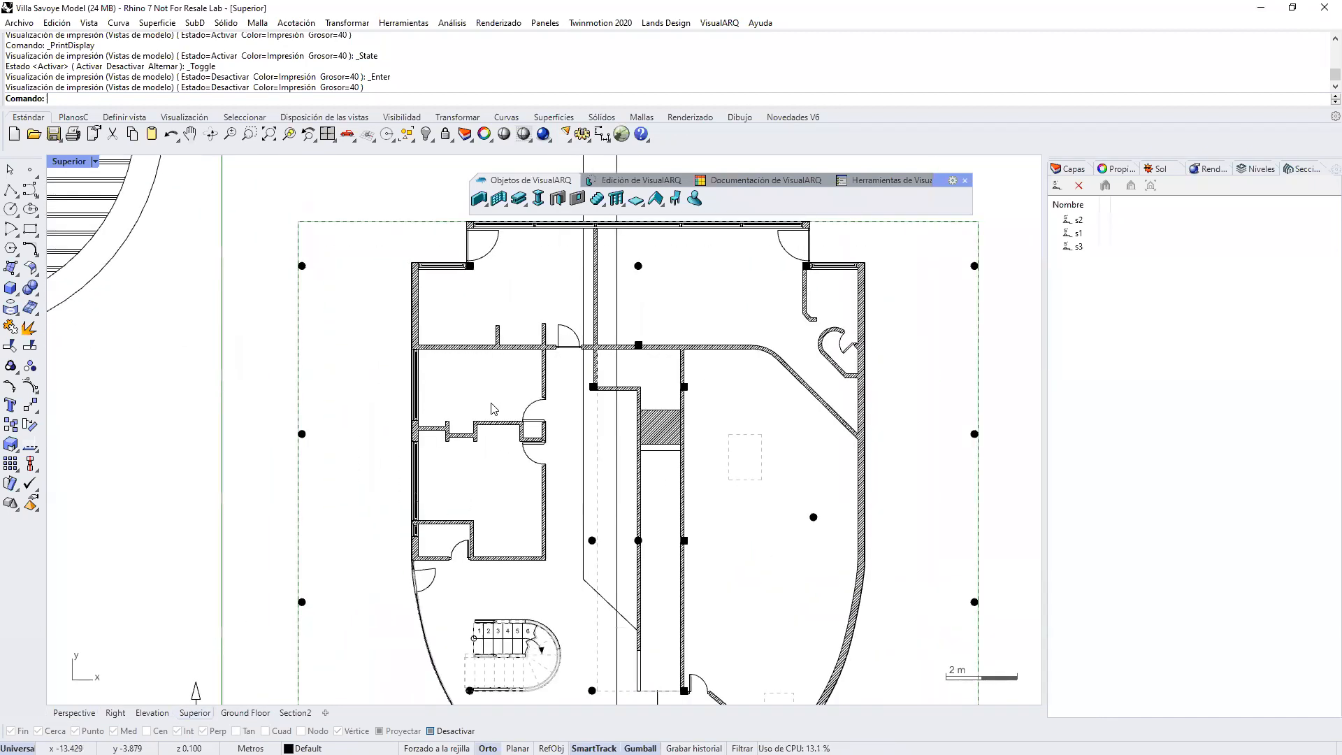
pyautogui.moveTo(505, 490); pyautogui.dragTo(337, 429)
pyautogui.press('Delete')
pyautogui.press('Delete')
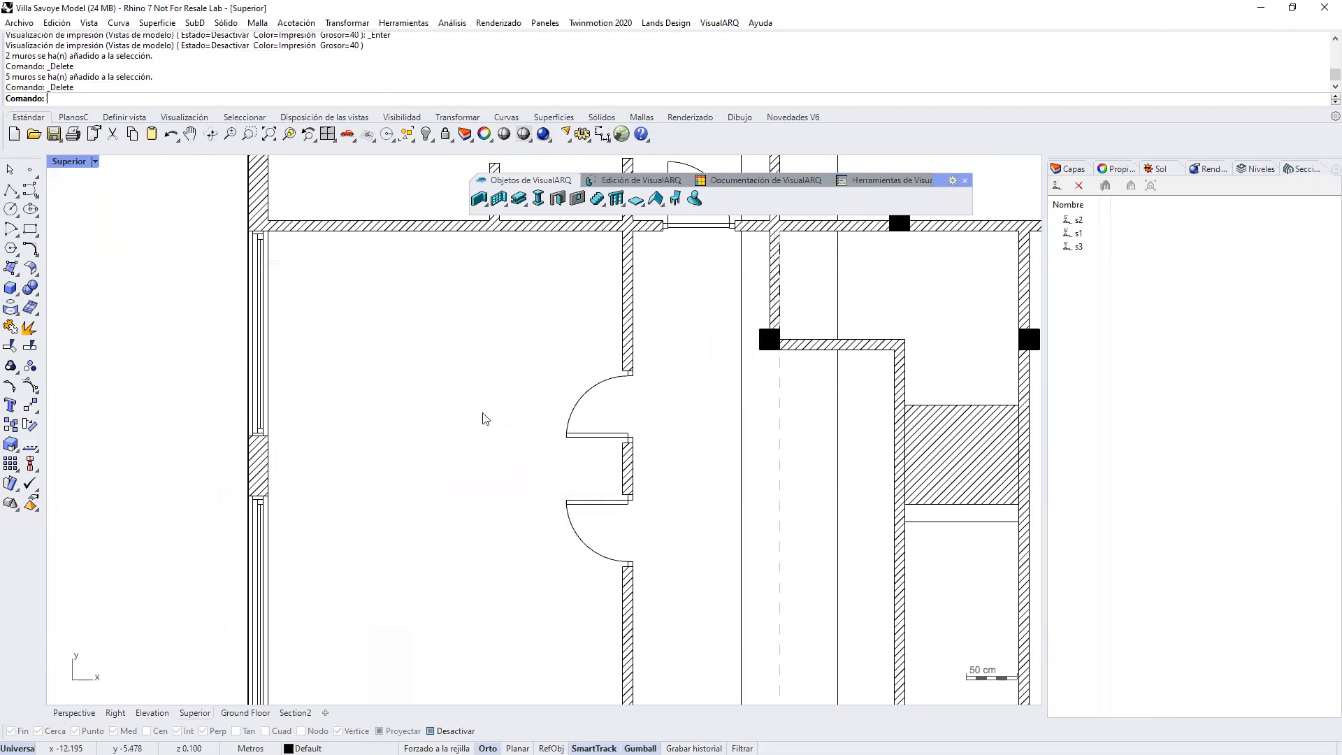
# Step: Draw a straight Generic 100mm wall with Izquierda alignment from the exterior wall pier to the wall between the two doors
pyautogui.click(480, 198)
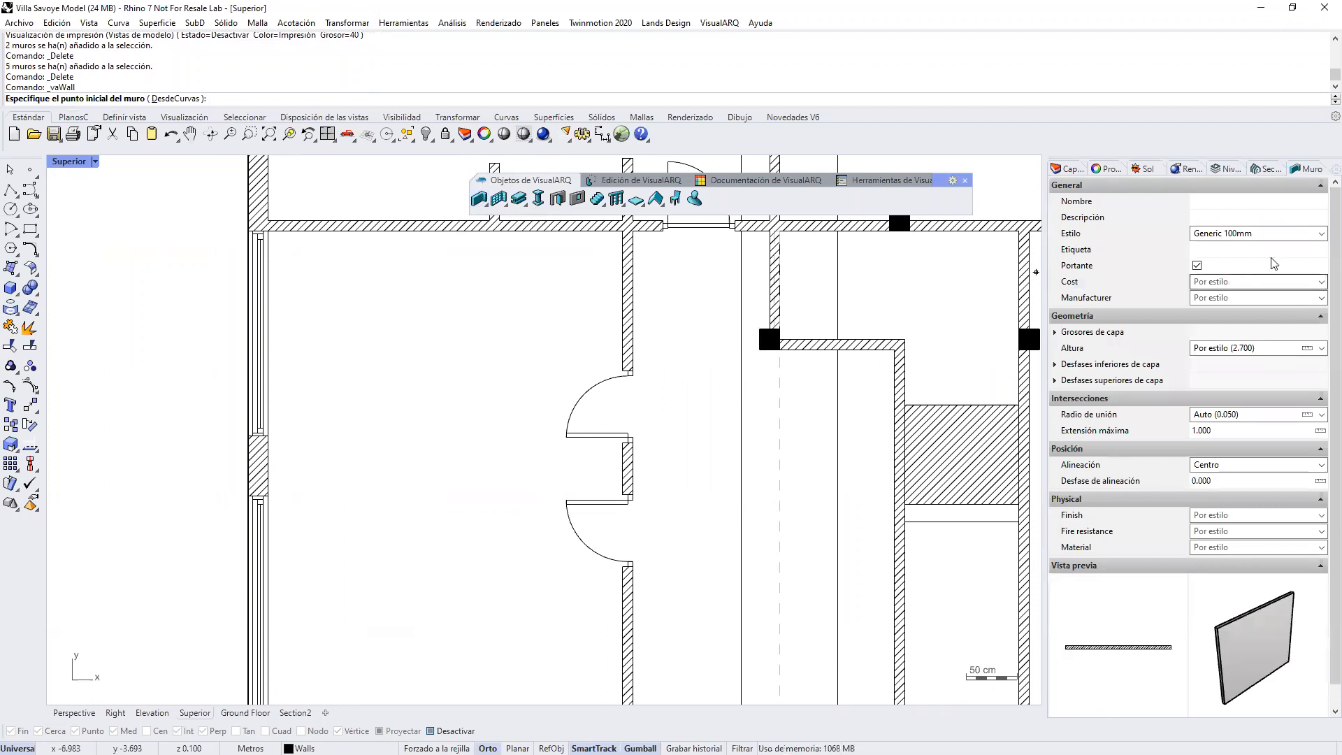
pyautogui.click(1295, 233)
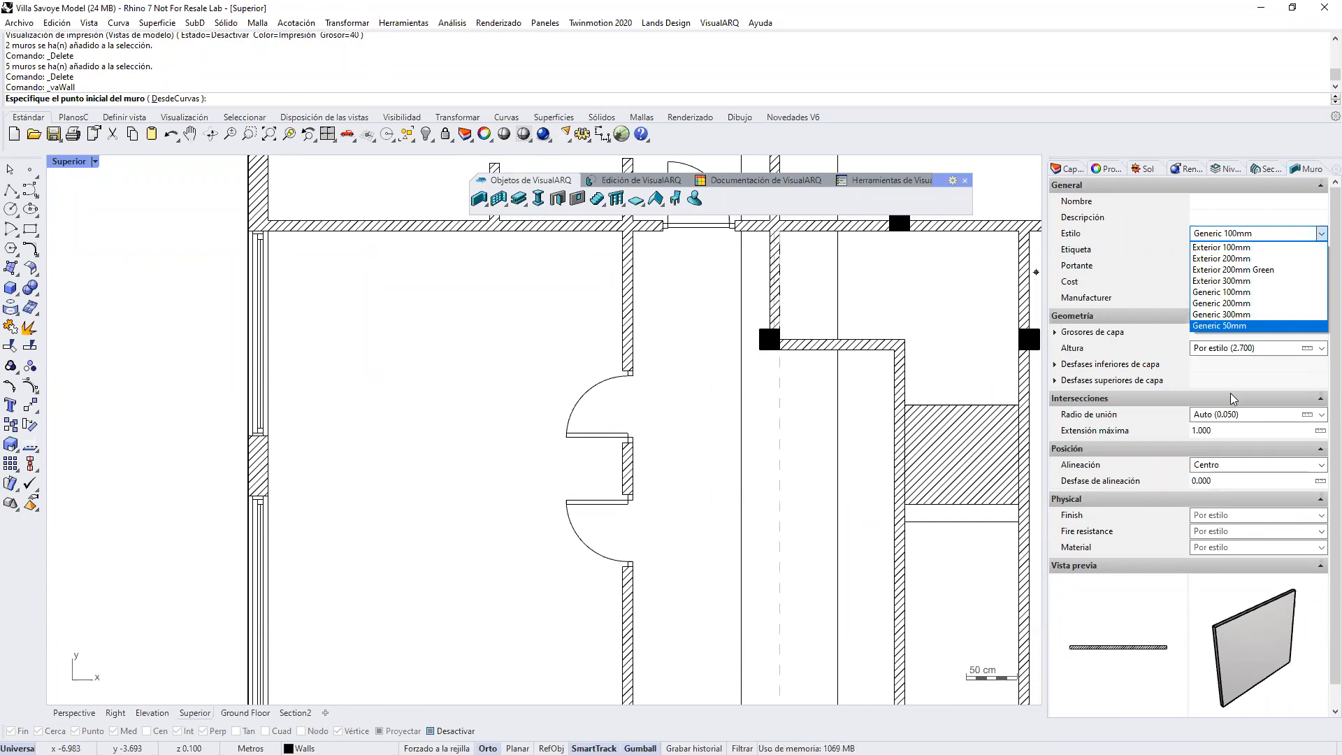
pyautogui.click(1234, 291)
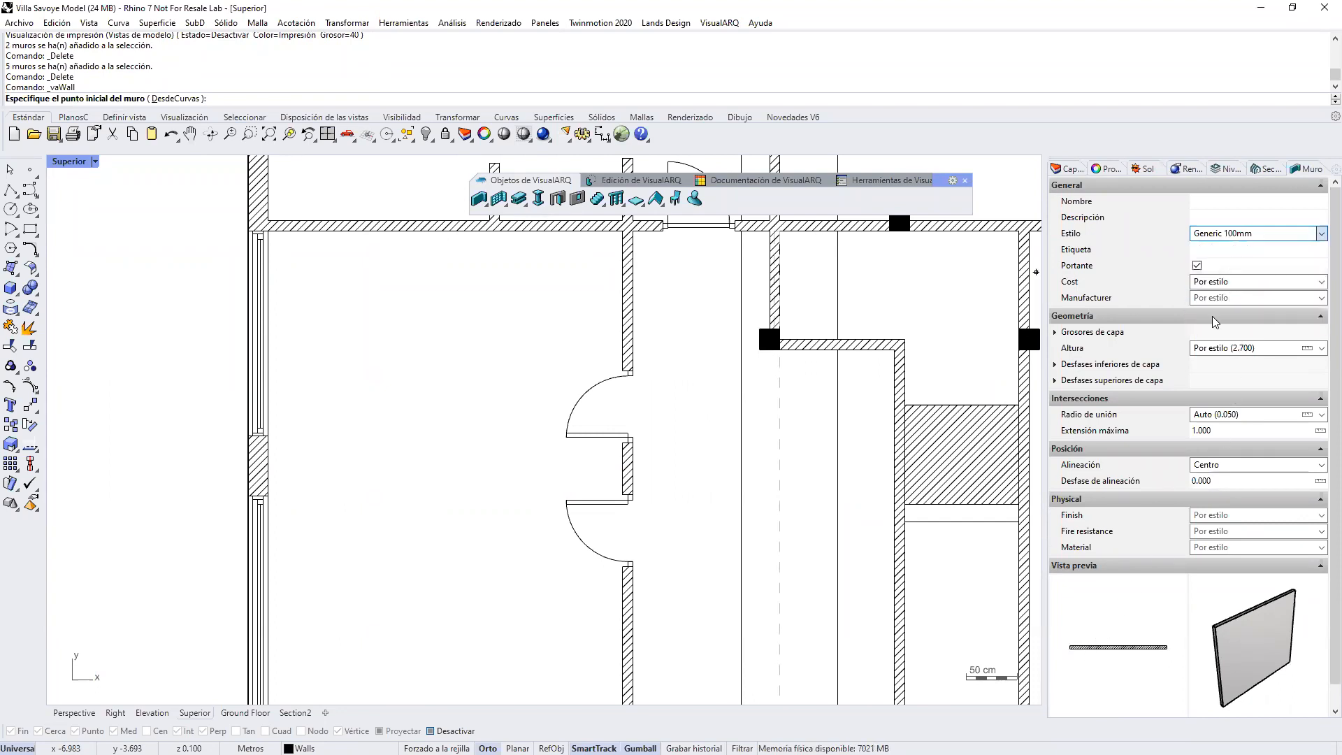
pyautogui.click(1241, 349)
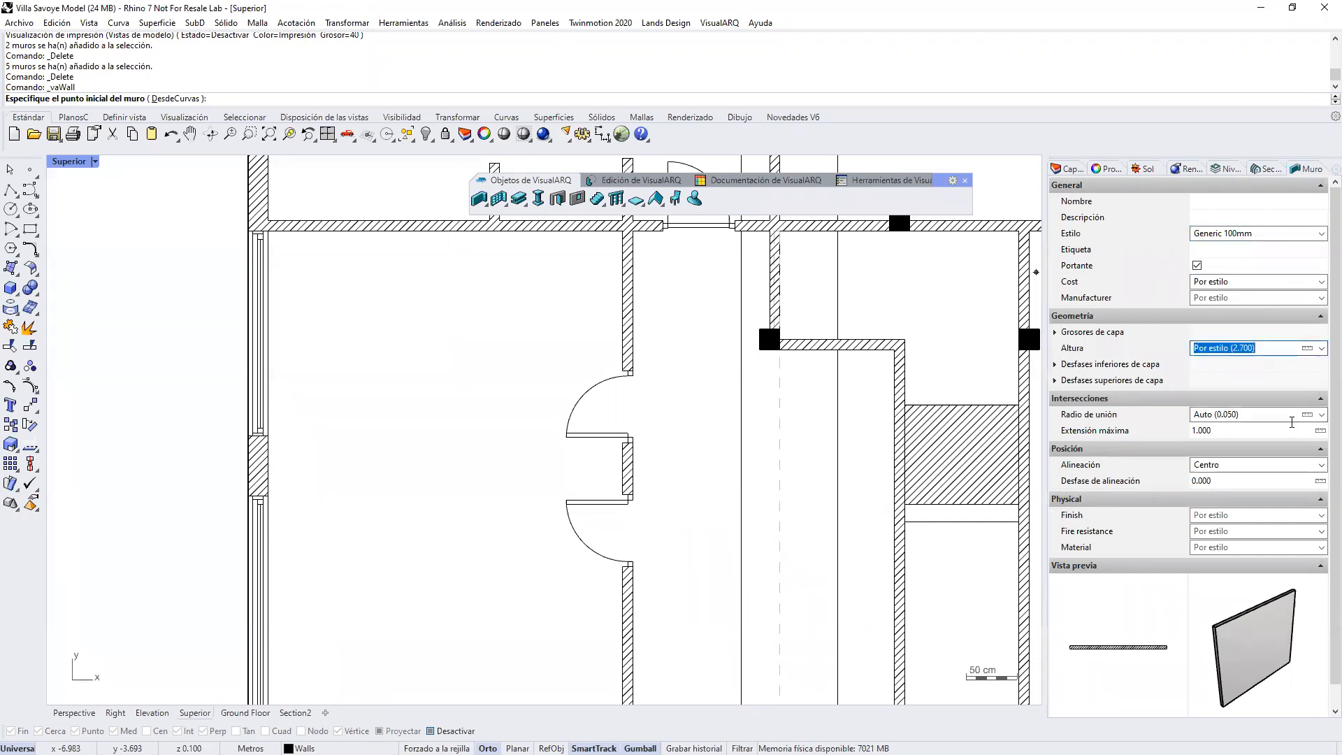
pyautogui.click(1272, 466)
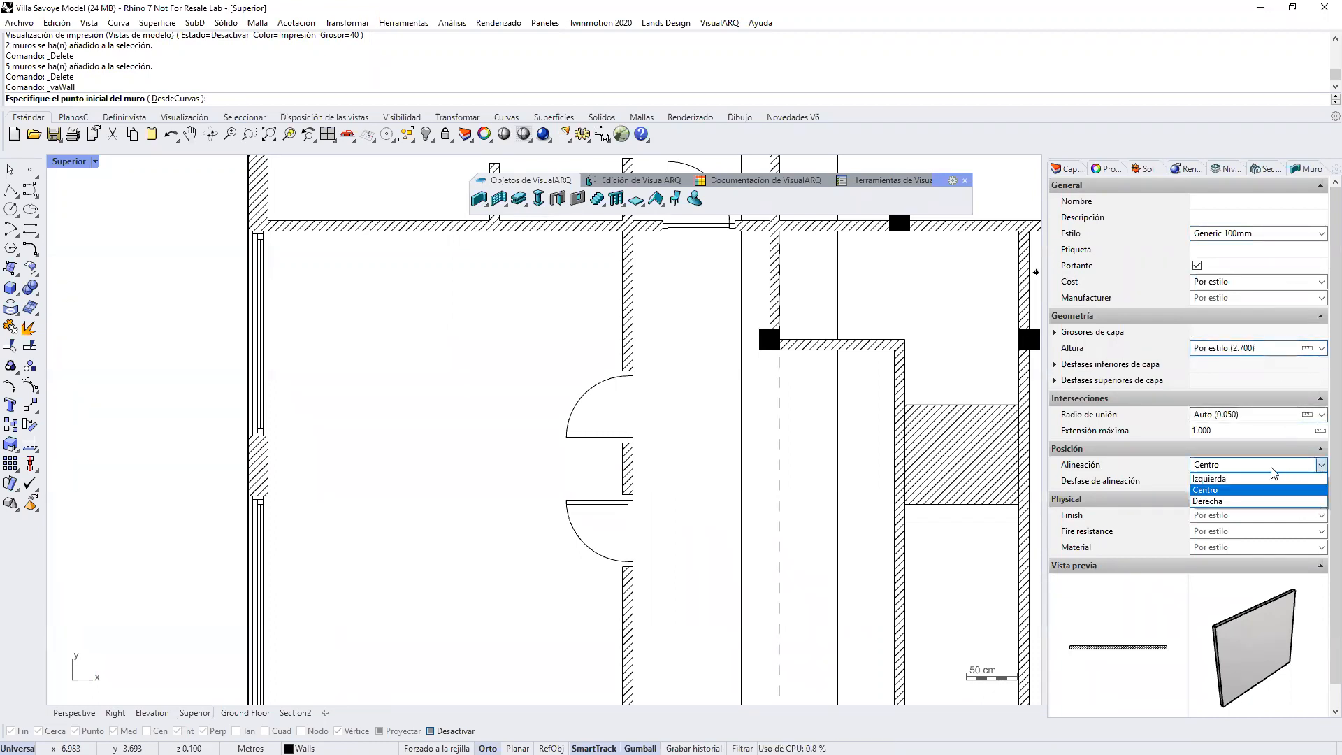
pyautogui.click(1211, 479)
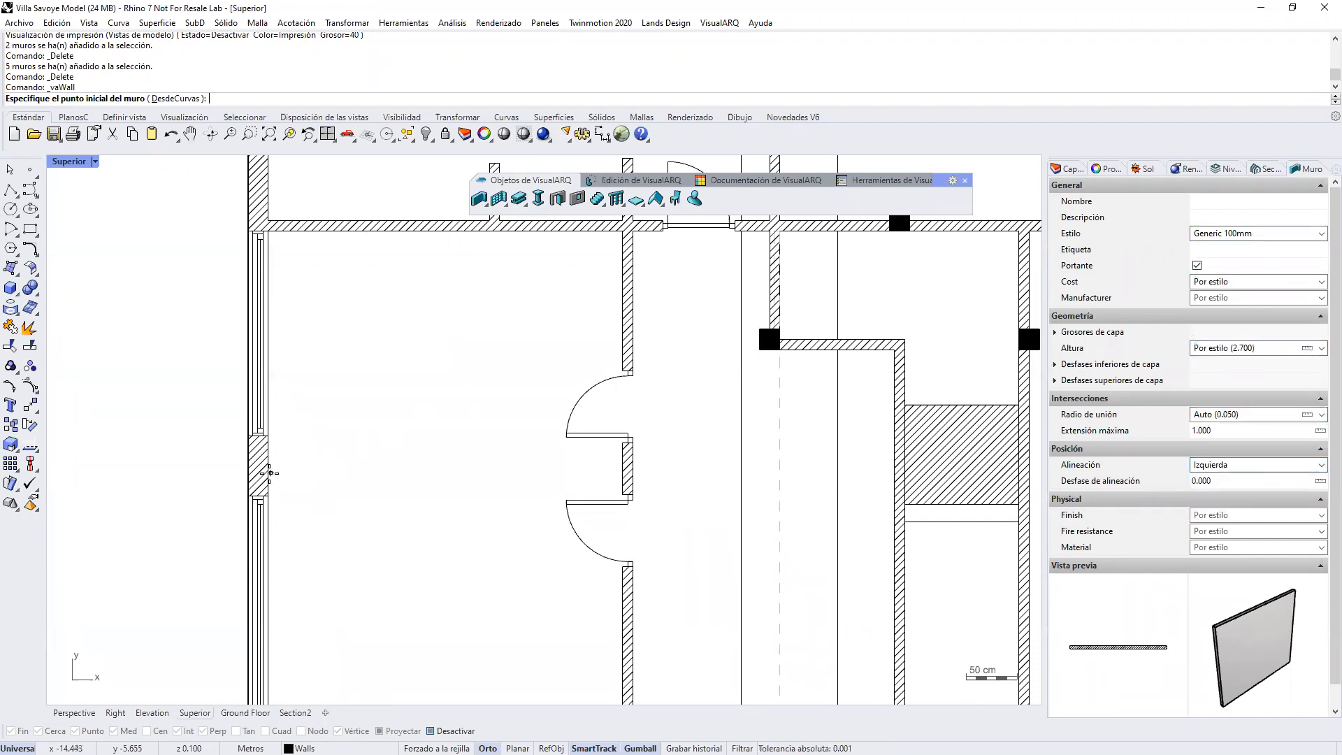
pyautogui.click(266, 473)
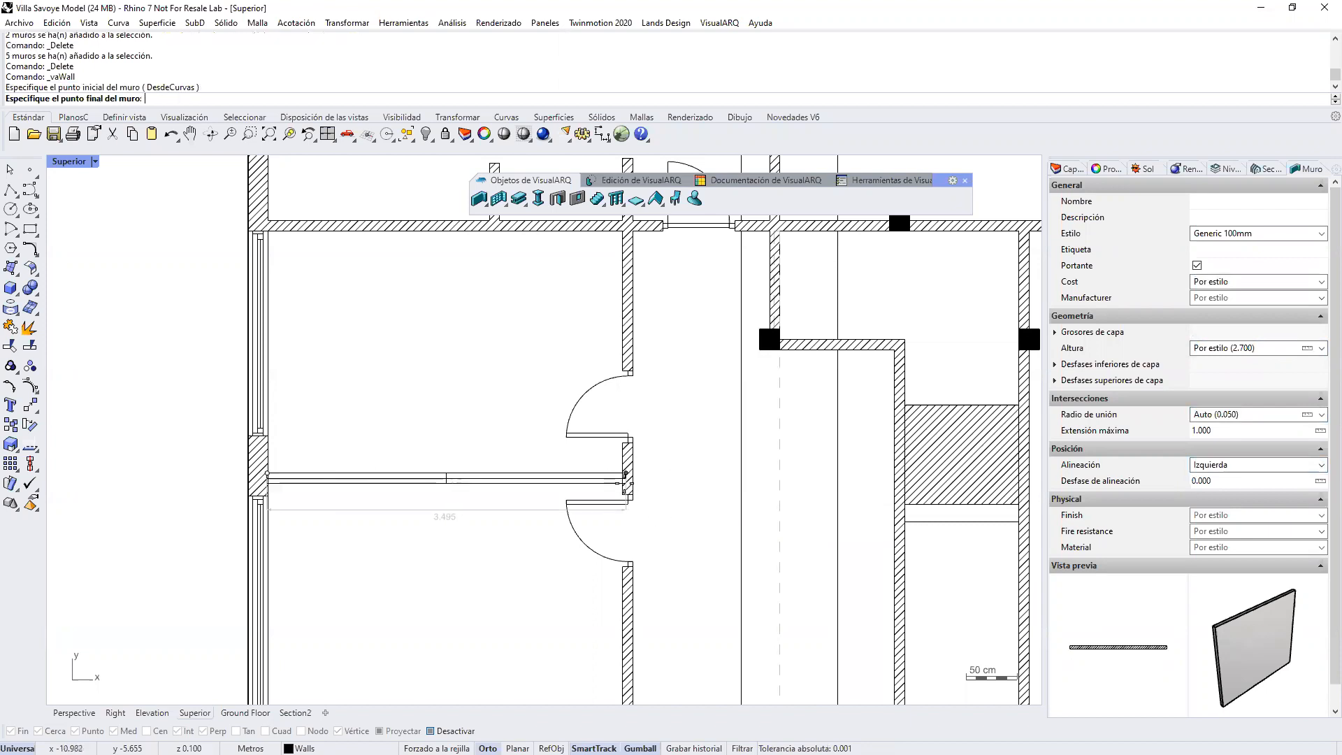
pyautogui.click(625, 478)
pyautogui.press('Return')
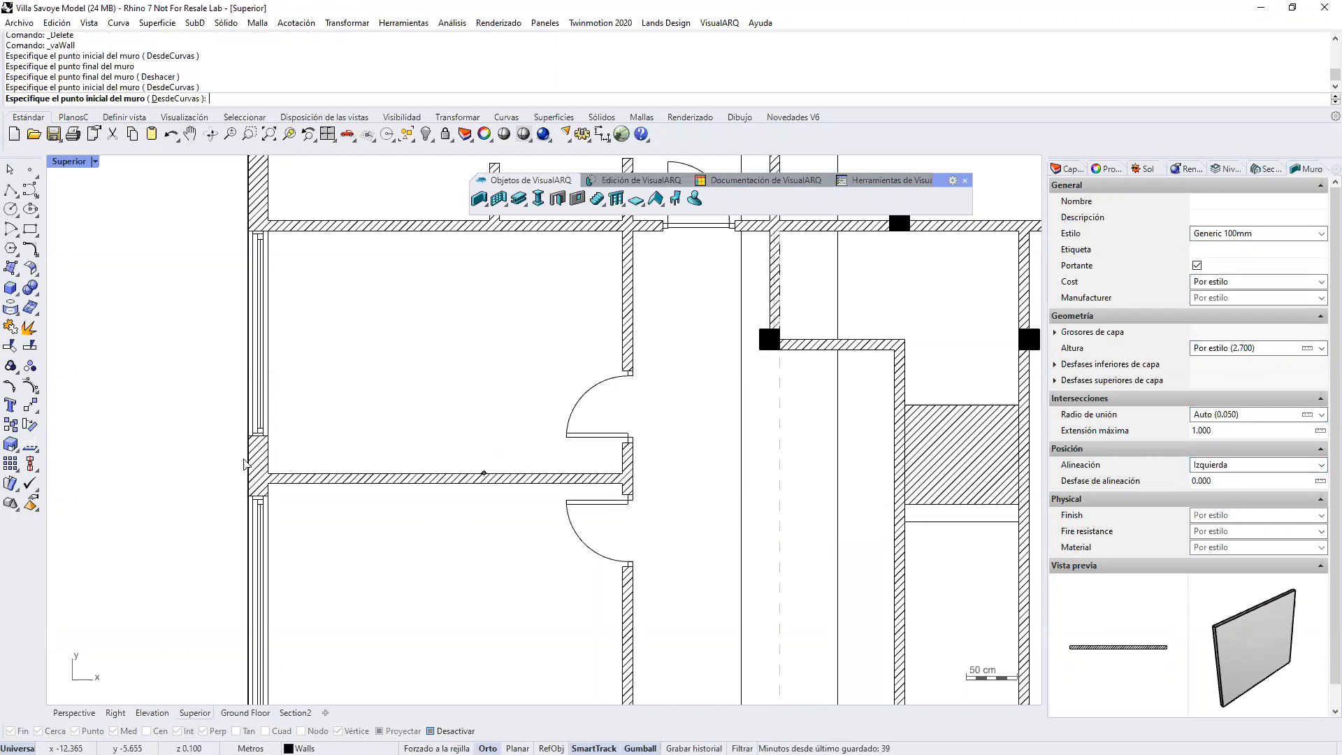
pyautogui.press('Return')
pyautogui.scroll(3, 267, 481)
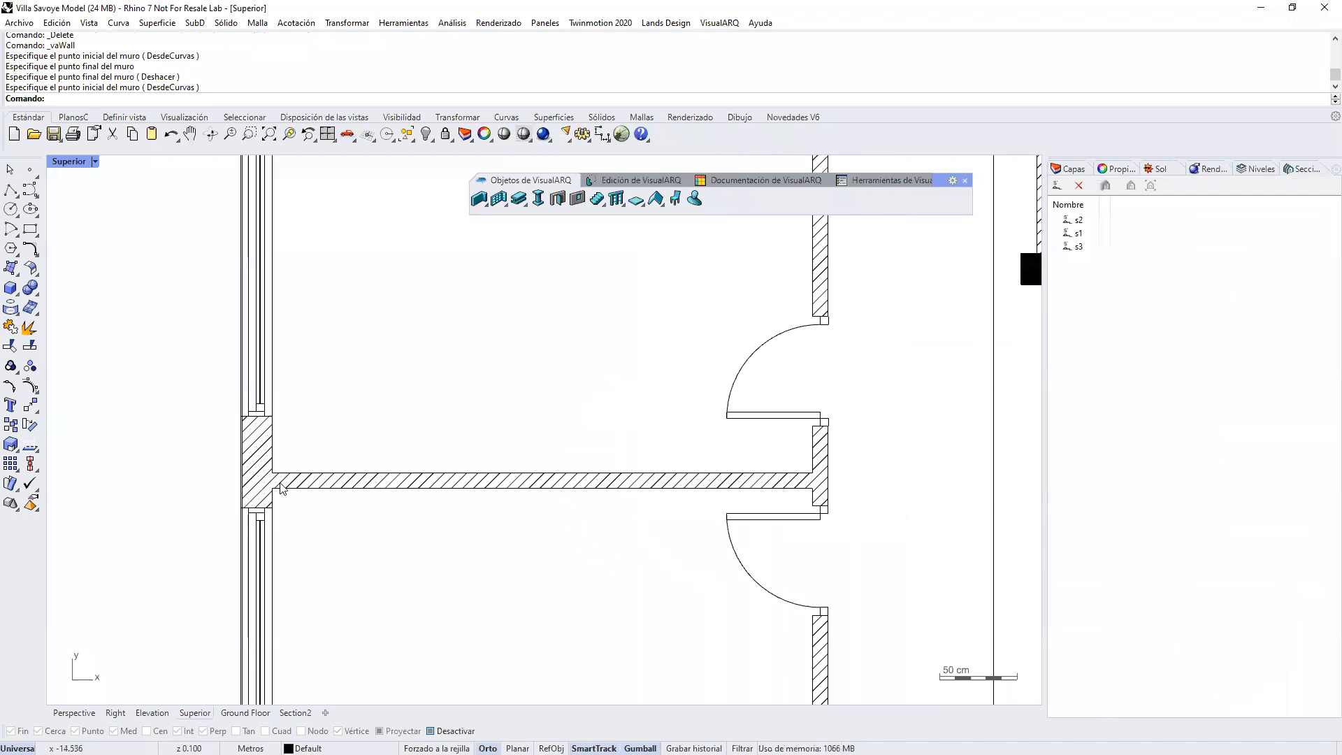
# Step: Shift the new partition wall slightly upward in the plan
pyautogui.scroll(-3, 338, 450)
pyautogui.click(338, 533)
pyautogui.moveTo(339, 534); pyautogui.dragTo(339, 530)
pyautogui.click(313, 549)
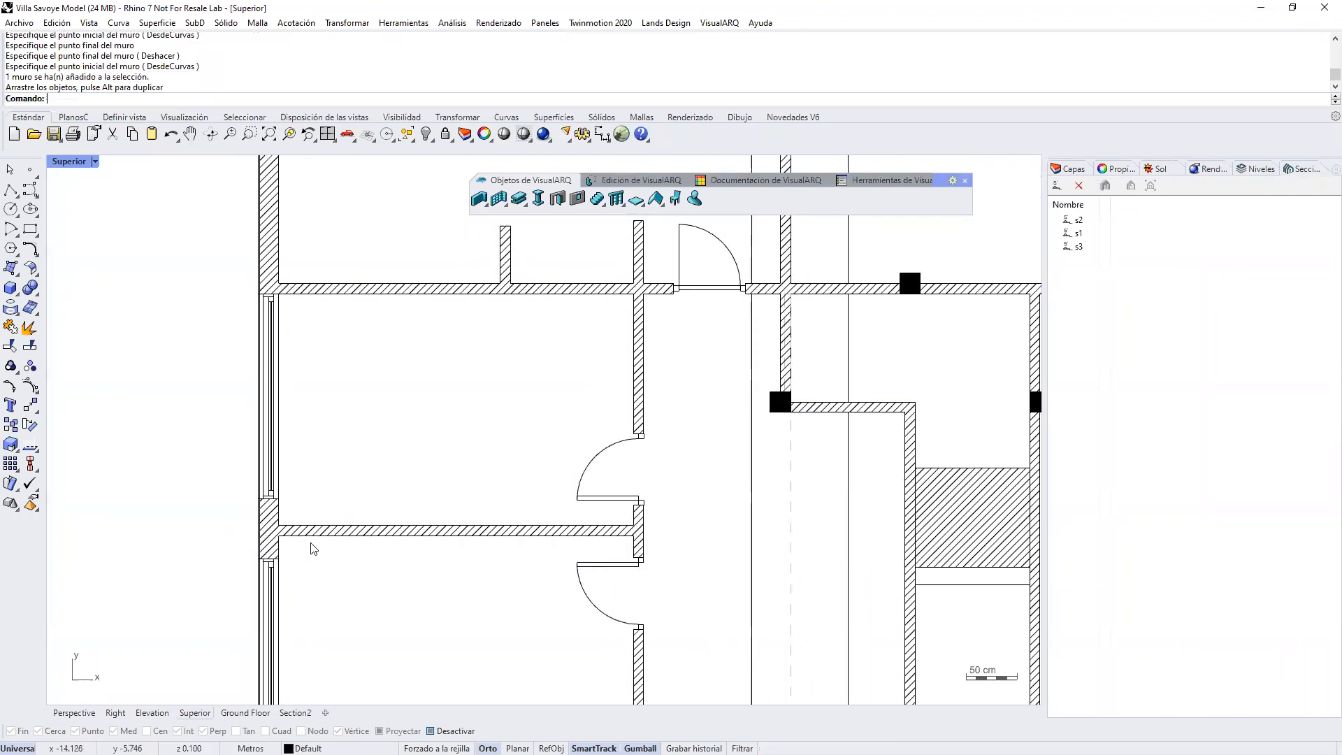
# Step: Shorten the partition wall at its door-side end and angle it upward by moving its end control point
pyautogui.click(359, 534)
pyautogui.moveTo(687, 526); pyautogui.dragTo(571, 467)
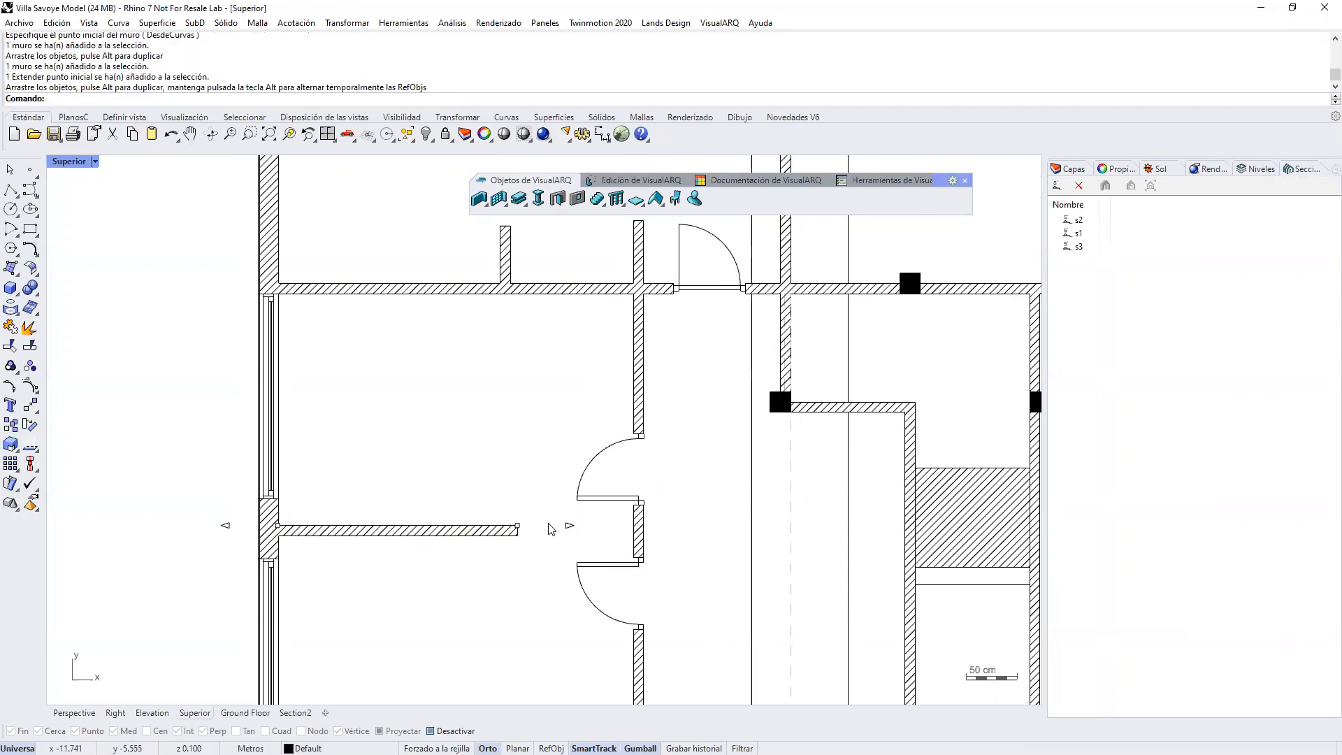
pyautogui.moveTo(517, 525); pyautogui.dragTo(518, 458)
pyautogui.click(547, 530)
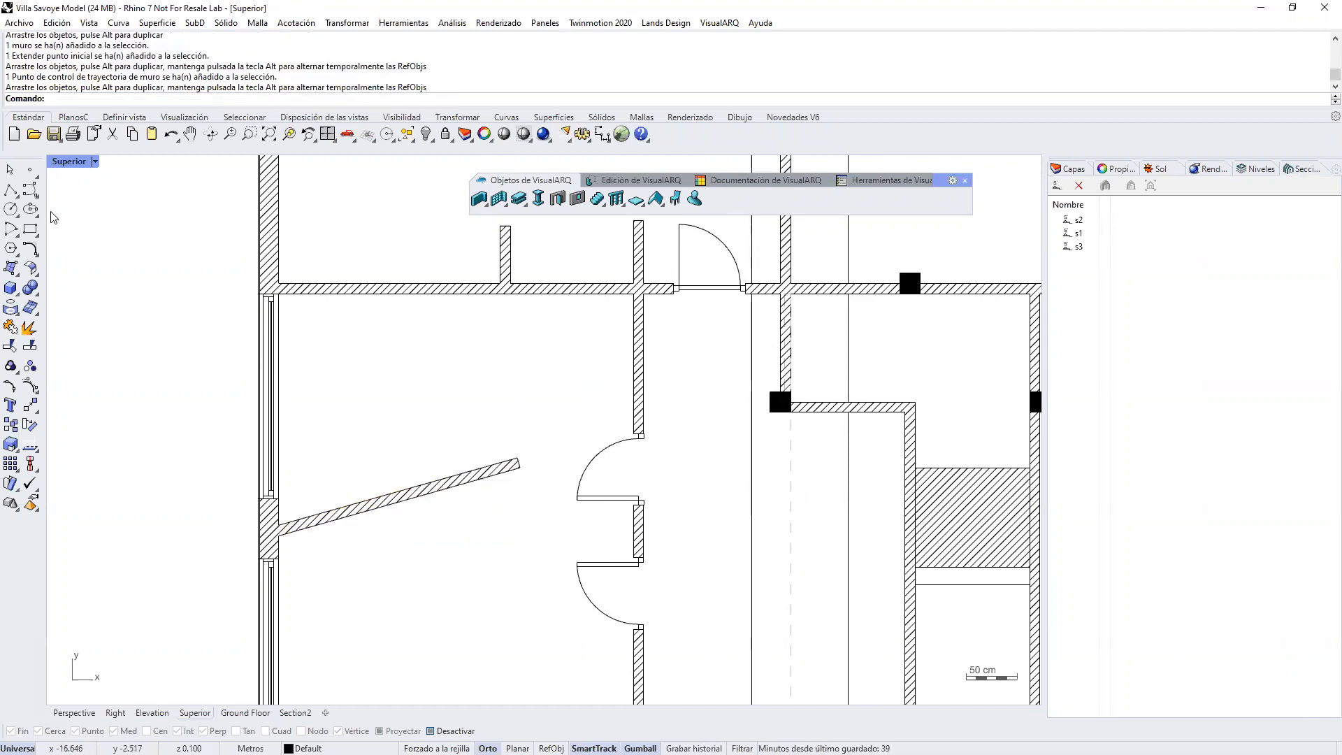
# Step: Draw an S-shaped curve from the exterior wall to the wall between the doors, with object snaps on and Ortho off
pyautogui.click(30, 189)
pyautogui.click(431, 731)
pyautogui.click(279, 537)
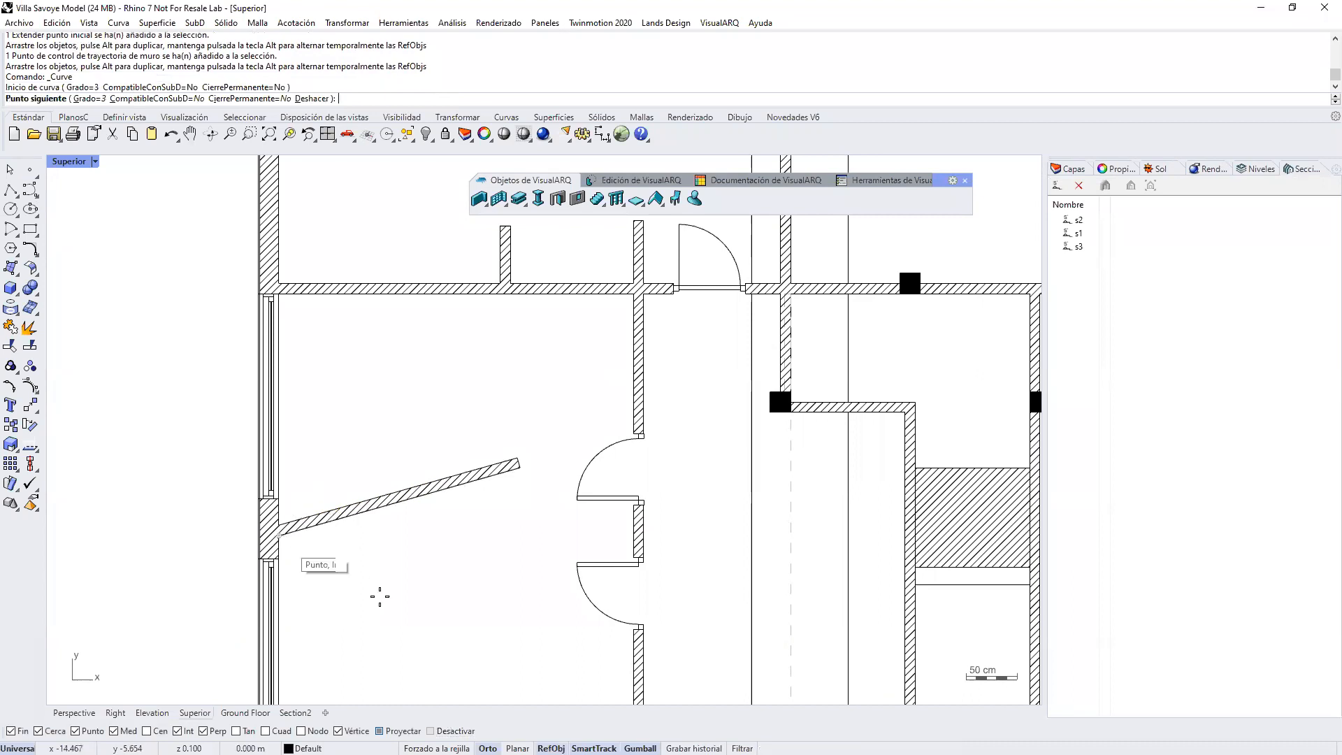
pyautogui.press('F8')
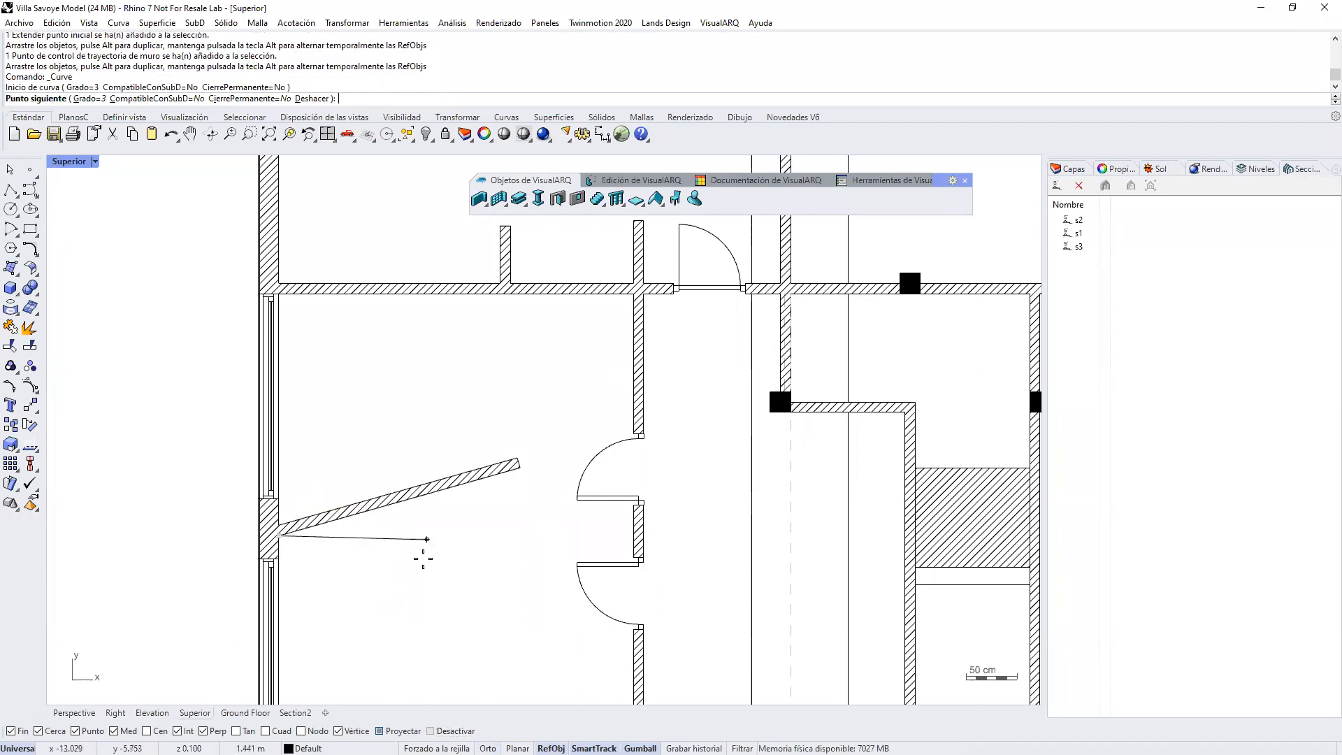
pyautogui.click(407, 584)
pyautogui.click(503, 504)
pyautogui.click(635, 530)
pyautogui.press('Return')
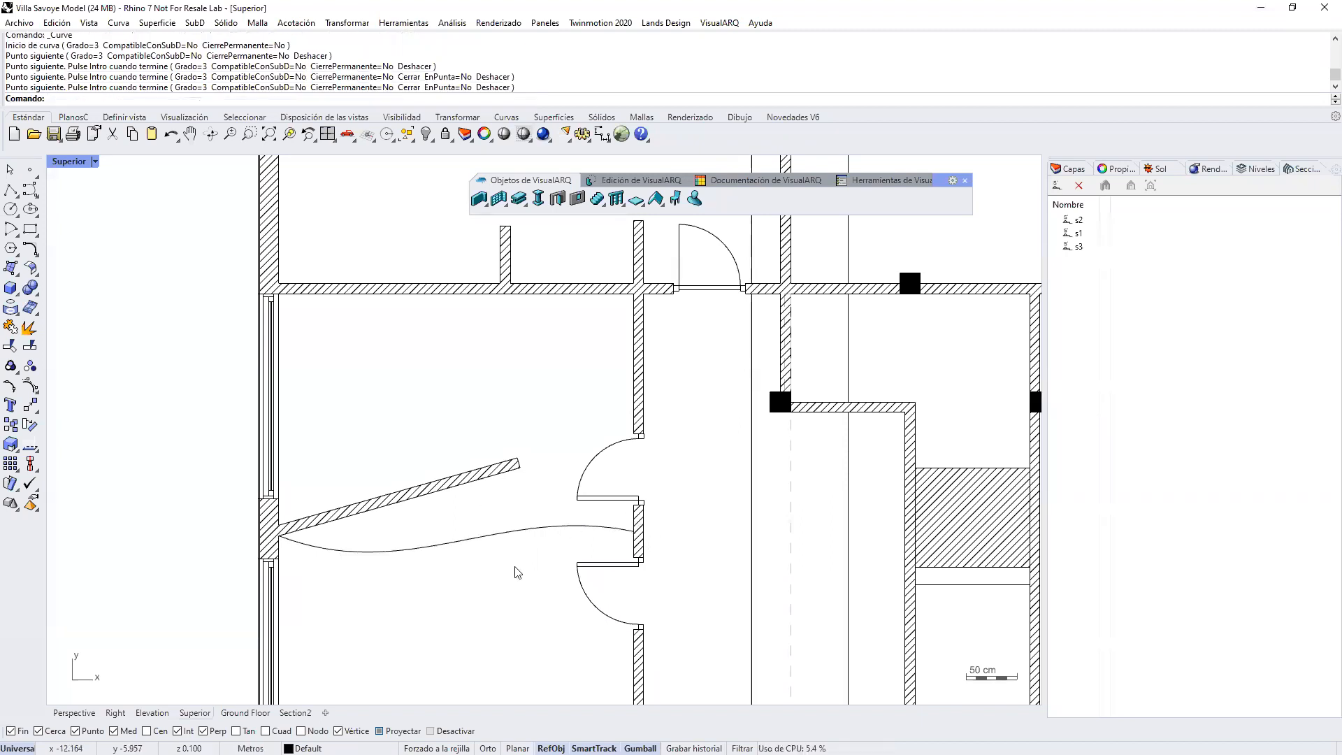
pyautogui.click(486, 205)
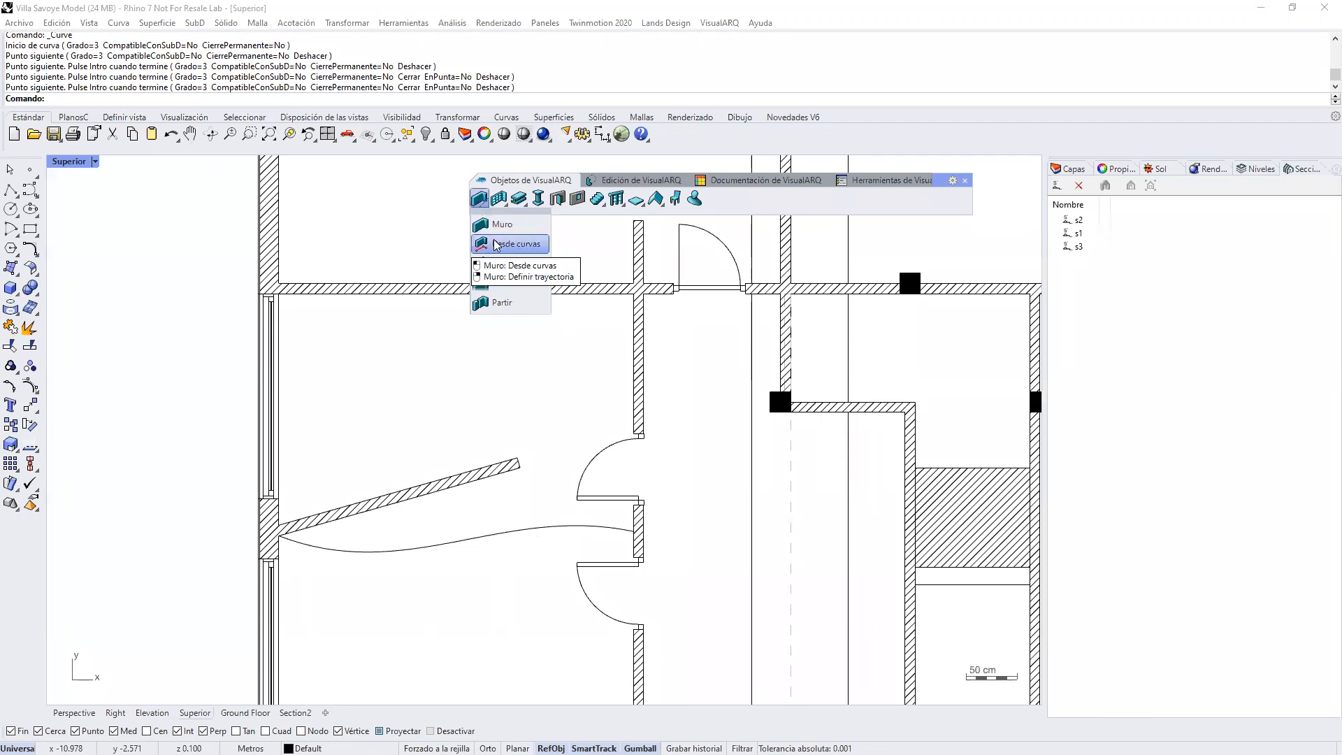
pyautogui.click(504, 205)
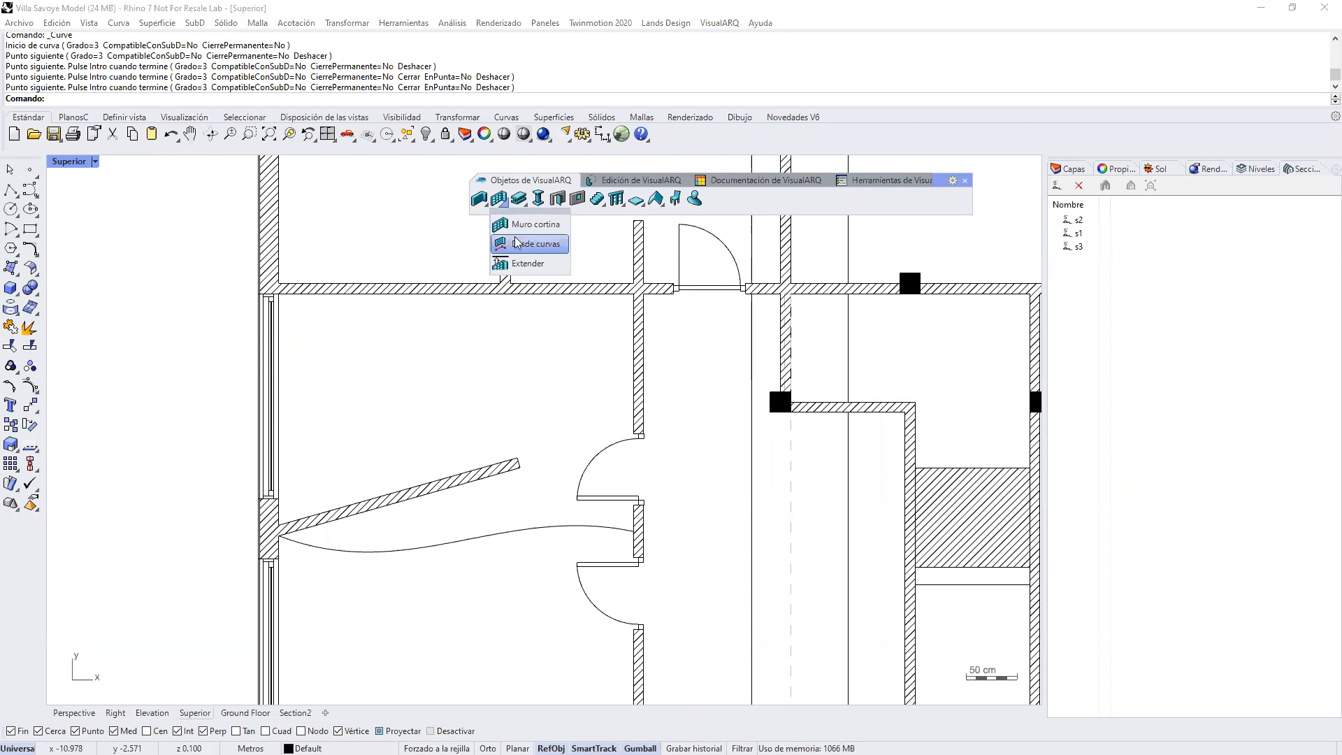
pyautogui.click(523, 206)
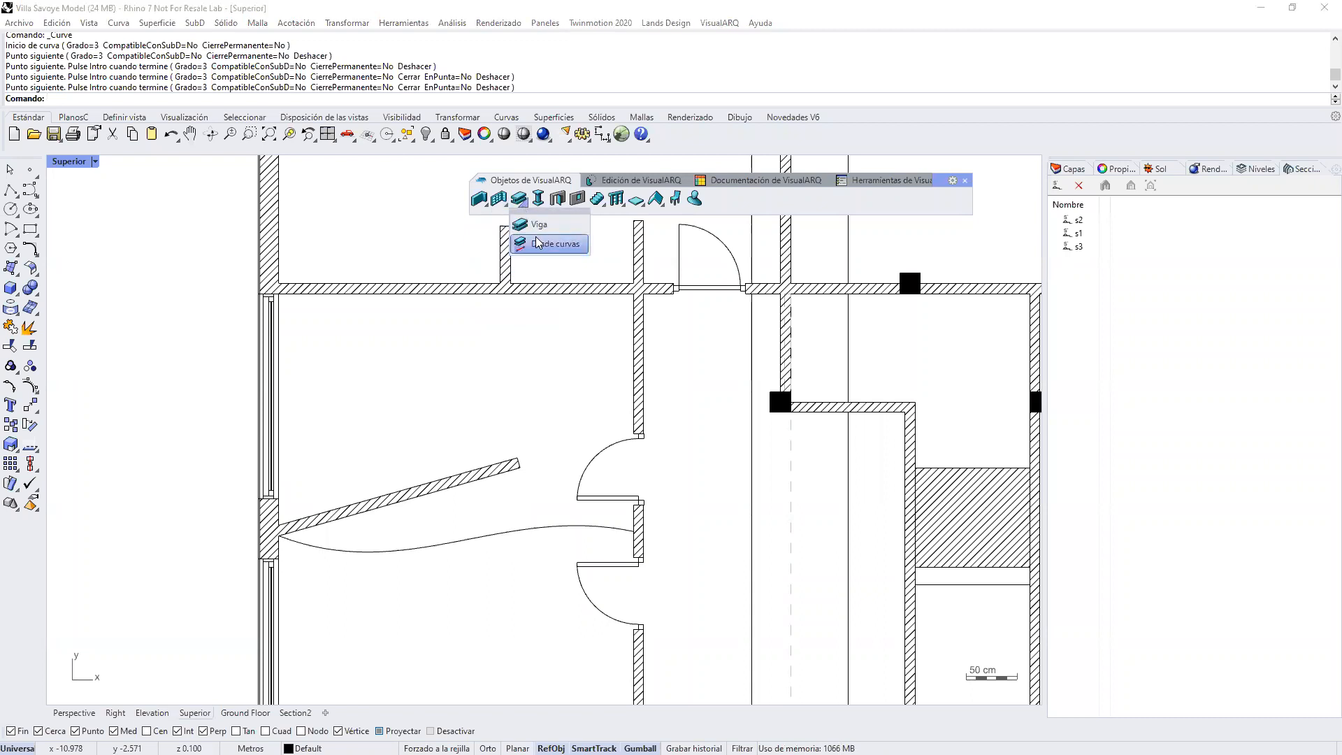
pyautogui.click(618, 203)
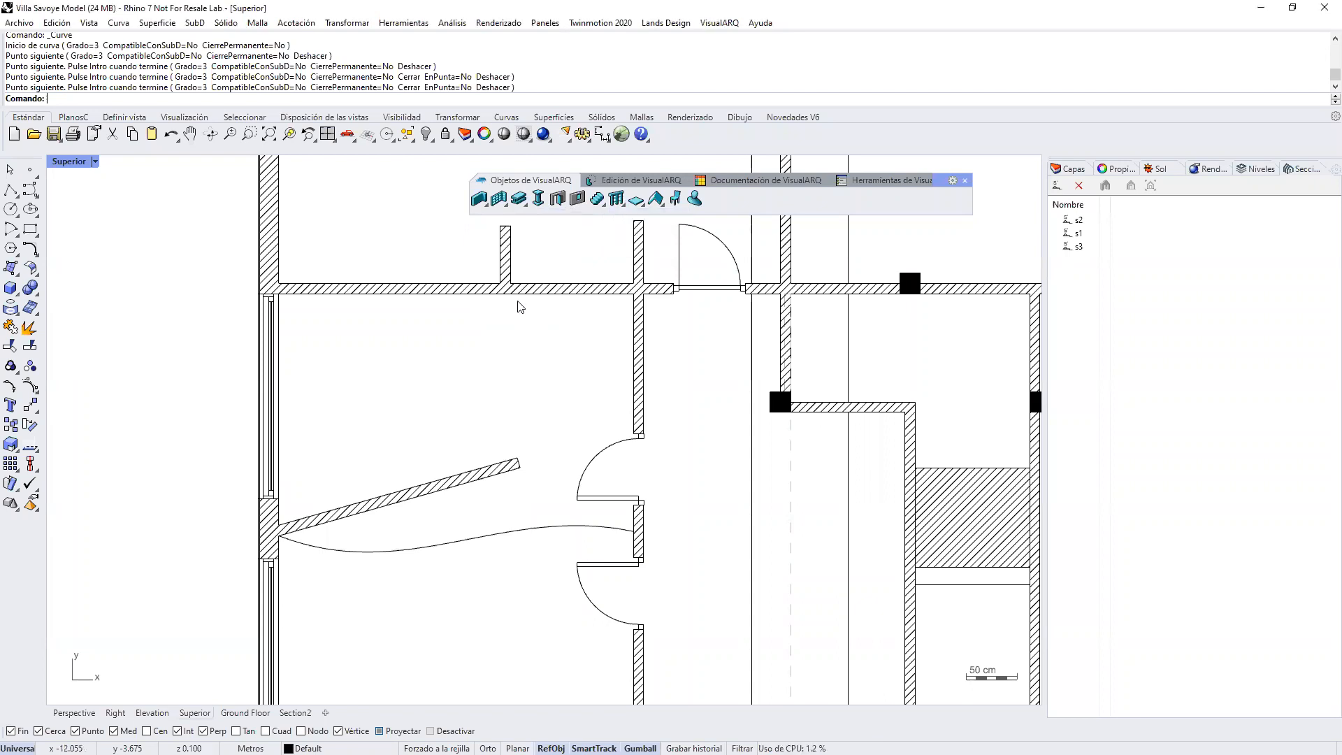
# Step: Create a Generic 100mm wall with Izquierda alignment from the S-shaped curve
pyautogui.click(479, 199)
pyautogui.click(503, 243)
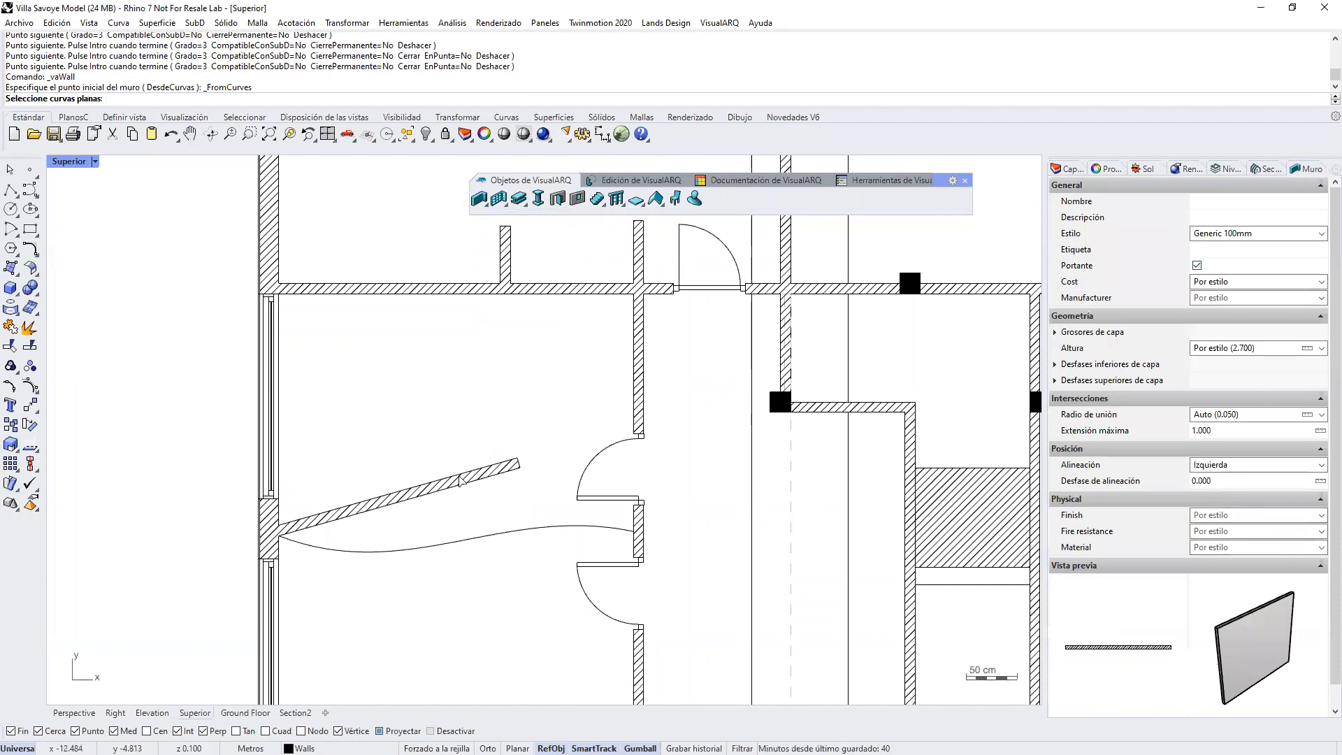
pyautogui.click(442, 540)
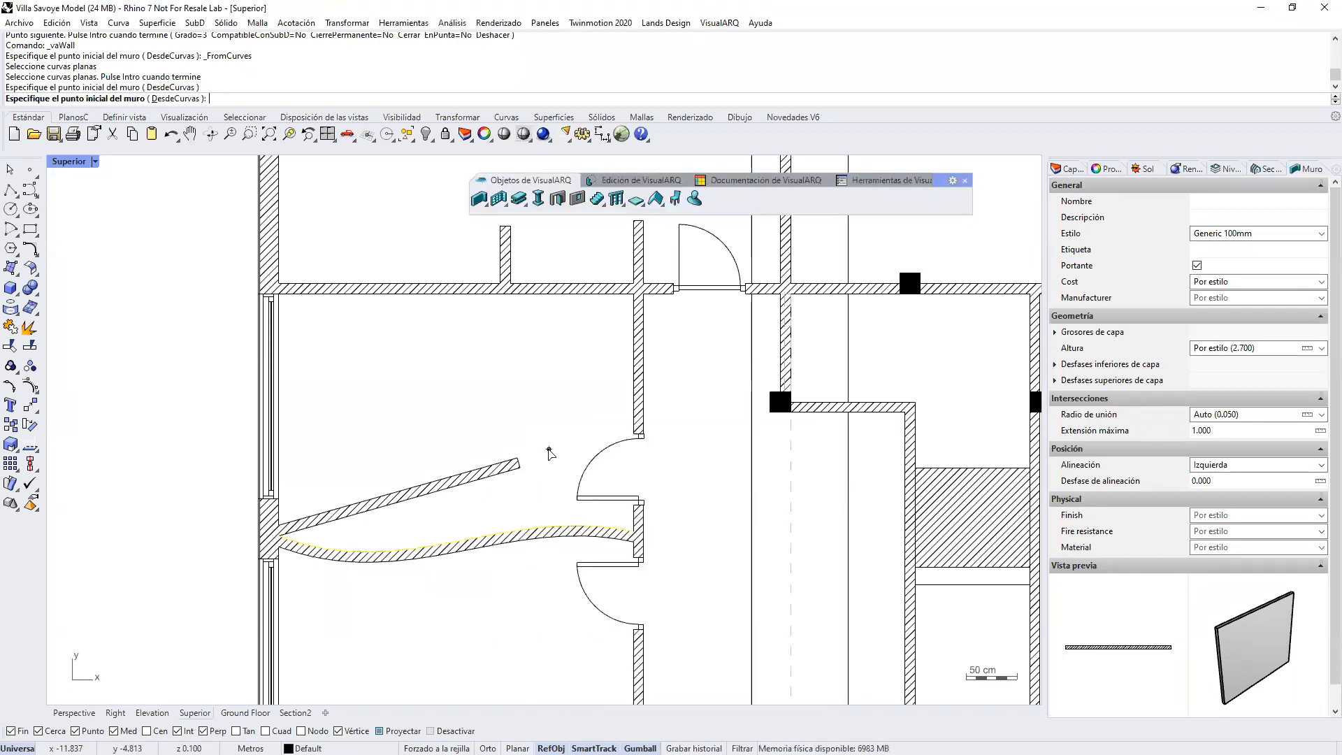
pyautogui.rightClick(549, 450)
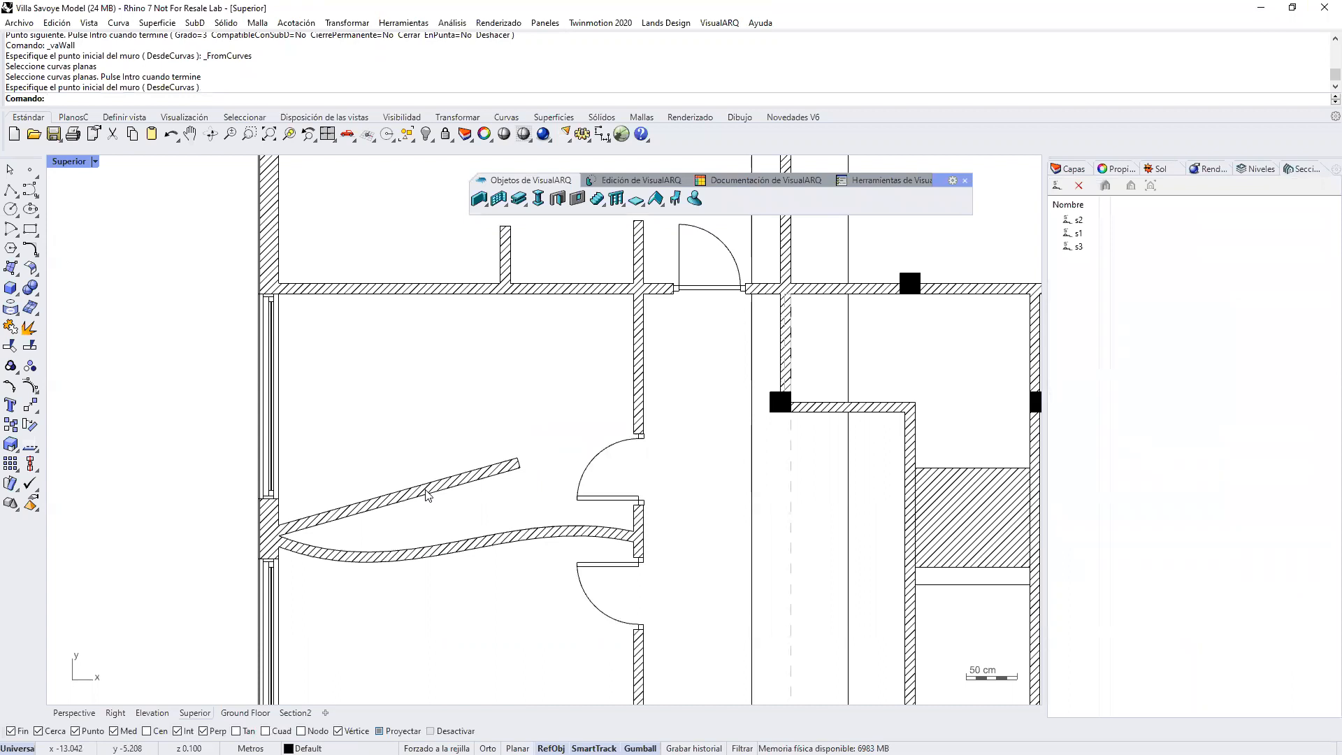
# Step: Delete the wall generated from the S-shaped curve
pyautogui.click(441, 557)
pyautogui.press('Delete')
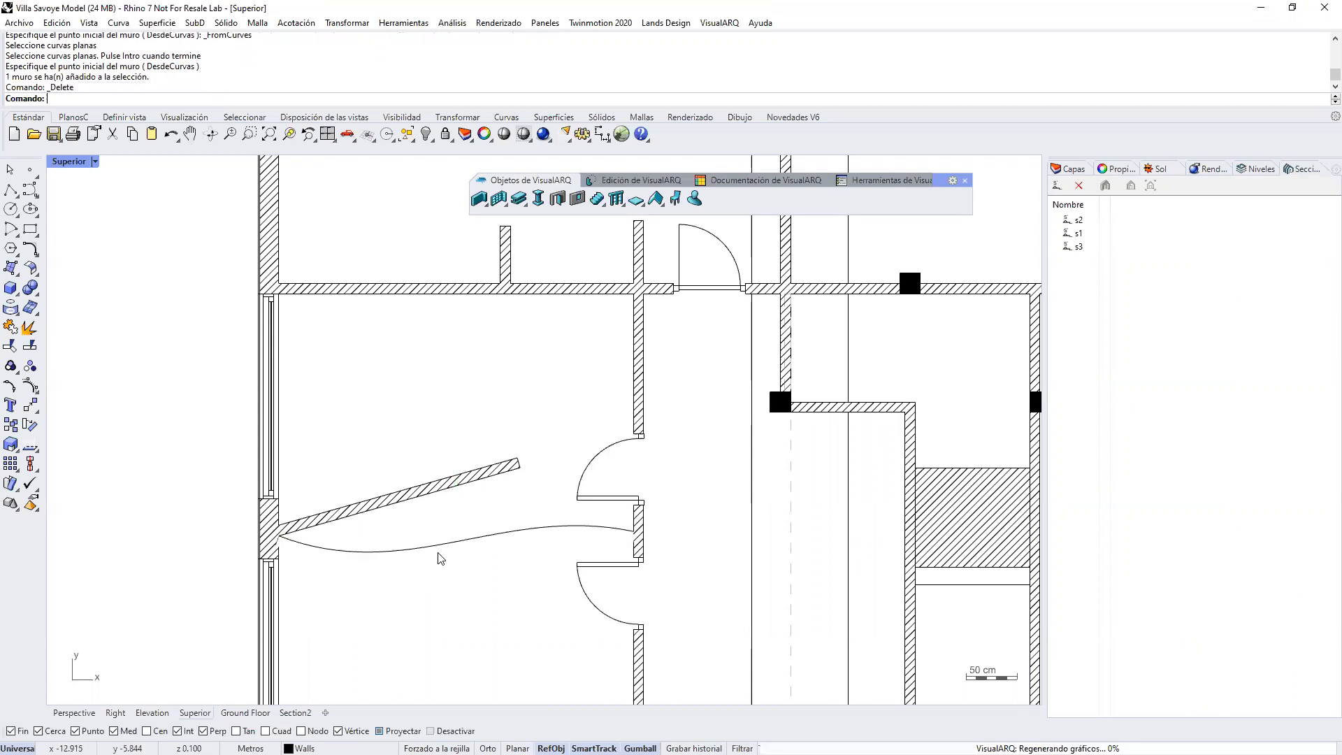
# Step: Replace the angled partition wall's path with the S-shaped curve drawn below it
pyautogui.click(423, 494)
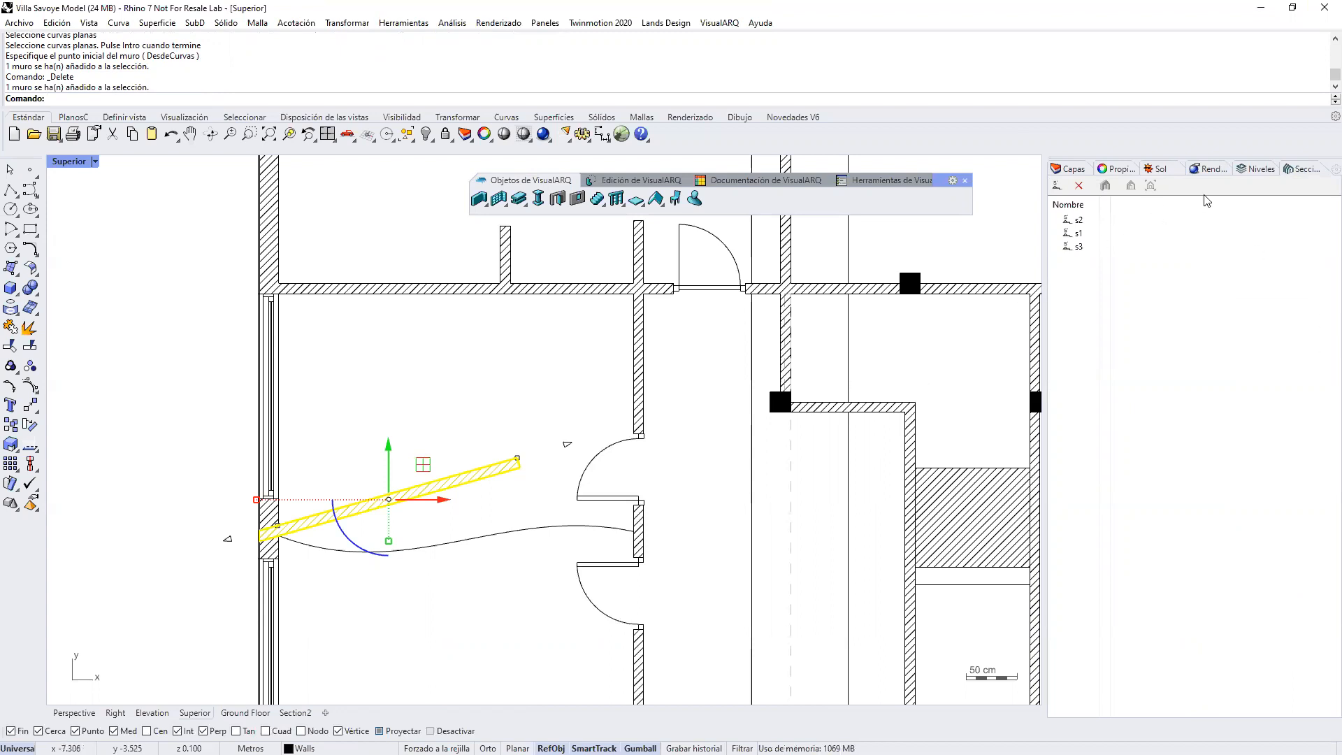
pyautogui.click(1115, 169)
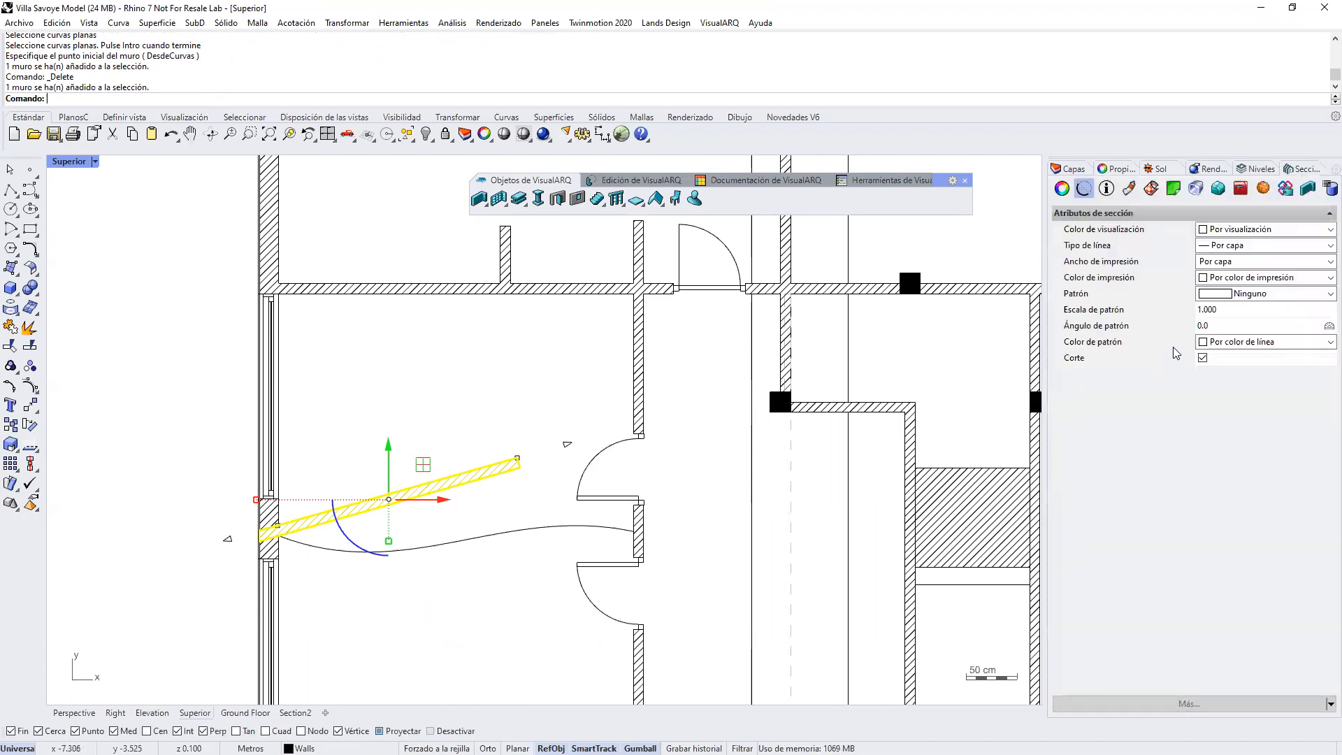
pyautogui.click(1308, 191)
pyautogui.click(1308, 191)
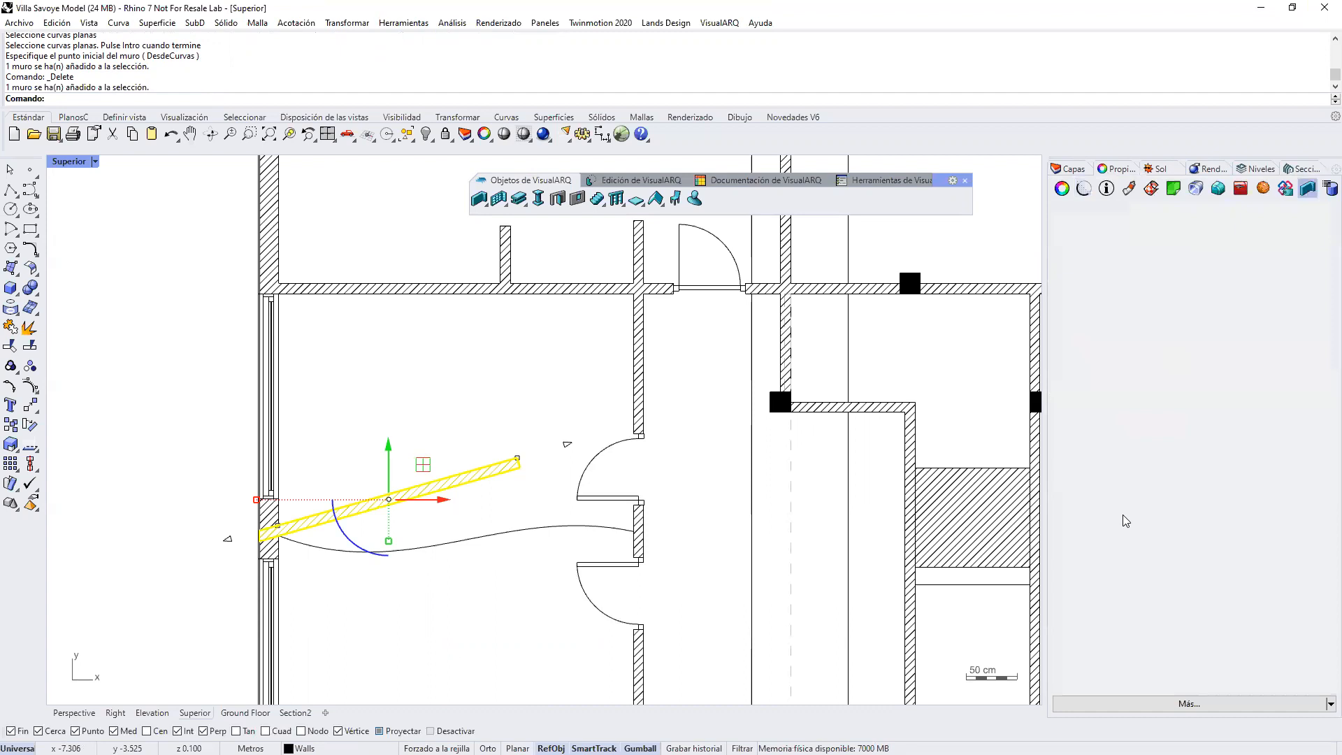
pyautogui.click(1328, 279)
pyautogui.click(1329, 279)
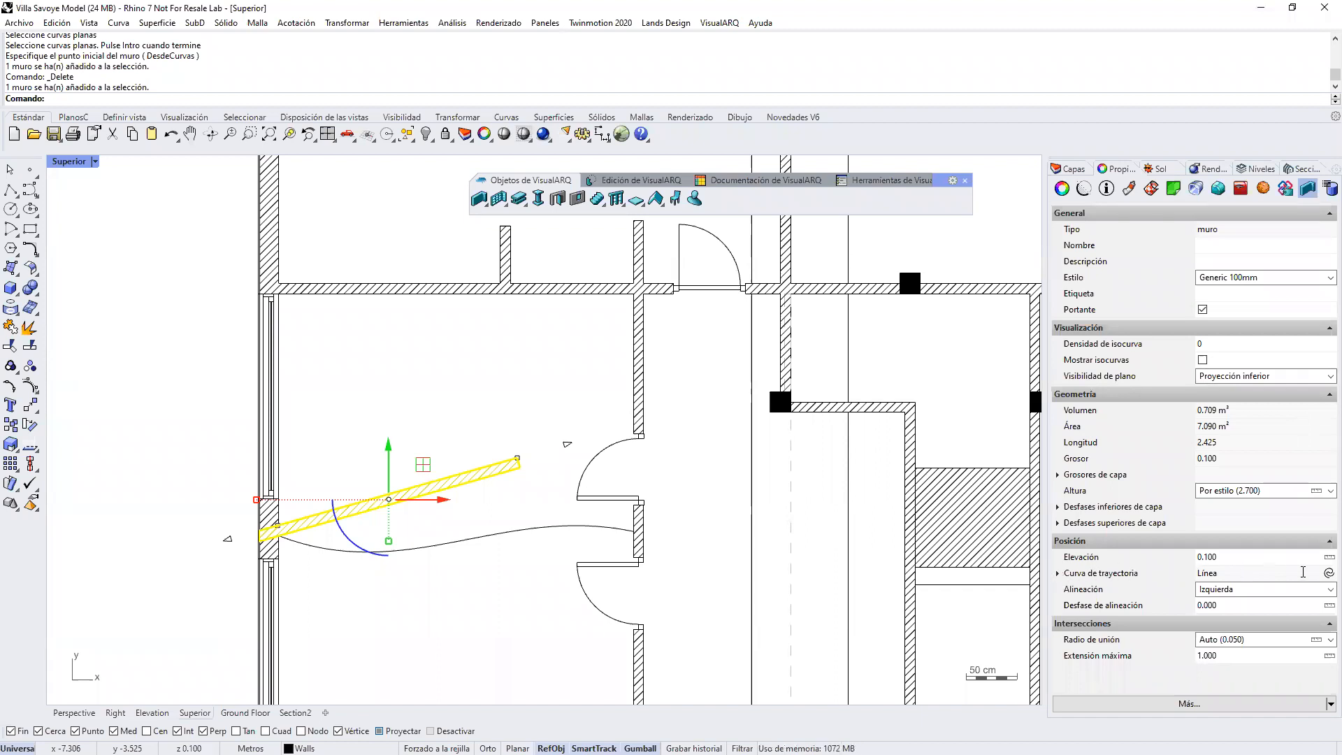
pyautogui.click(1328, 574)
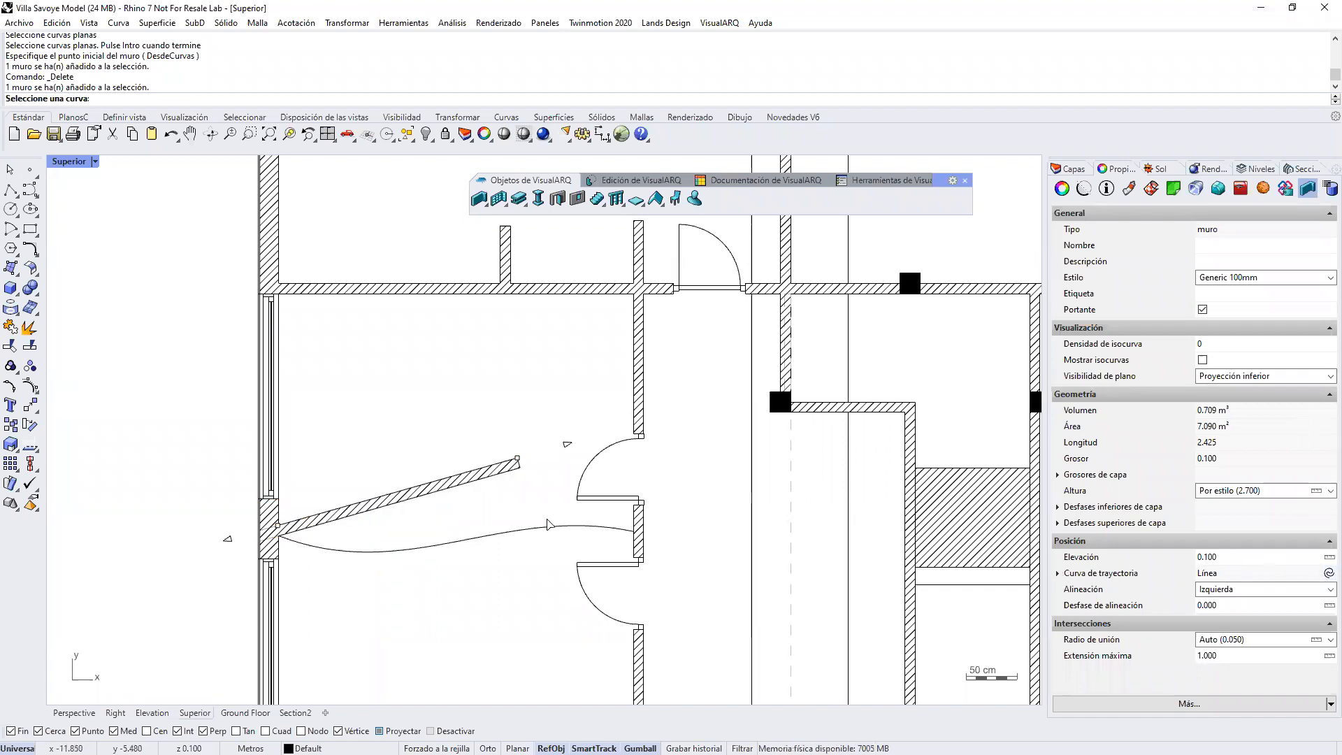
pyautogui.click(545, 539)
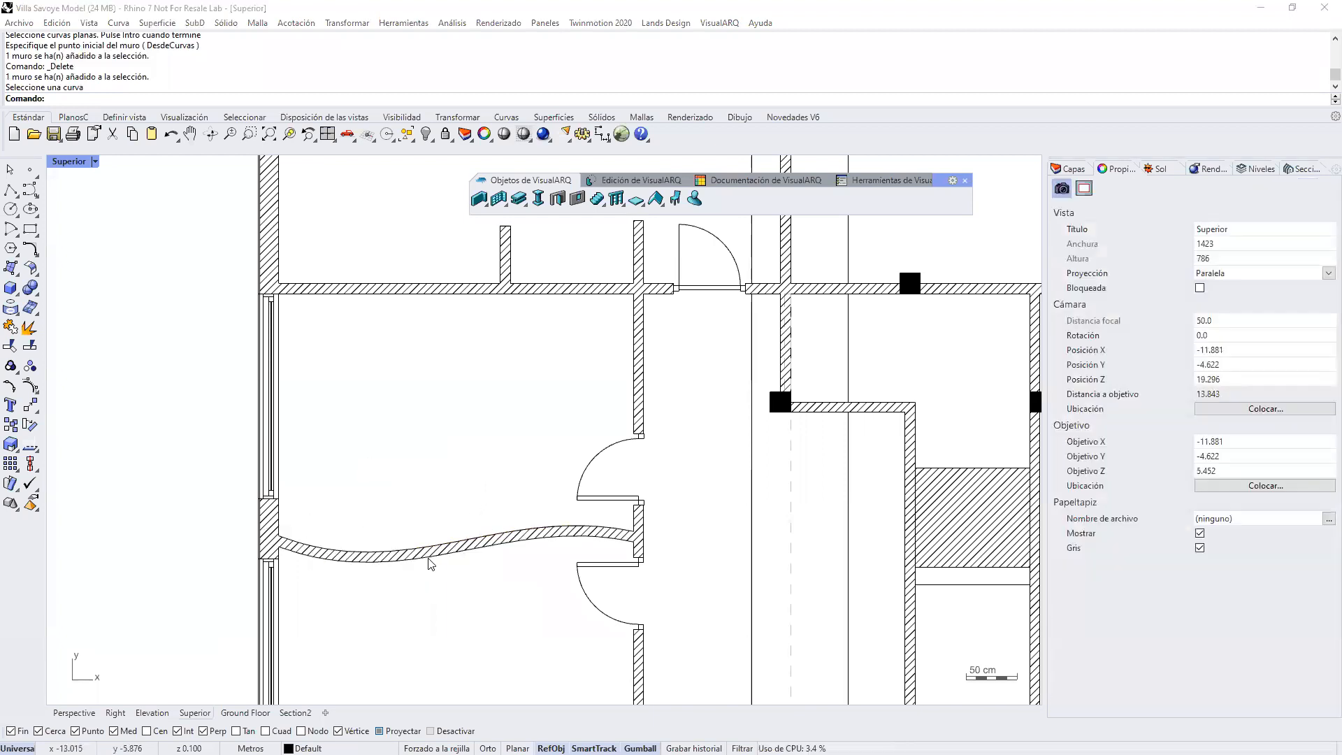
# Step: Accentuate the curved wall's S-shape by moving its path control point nearest the doors further outward
pyautogui.click(426, 559)
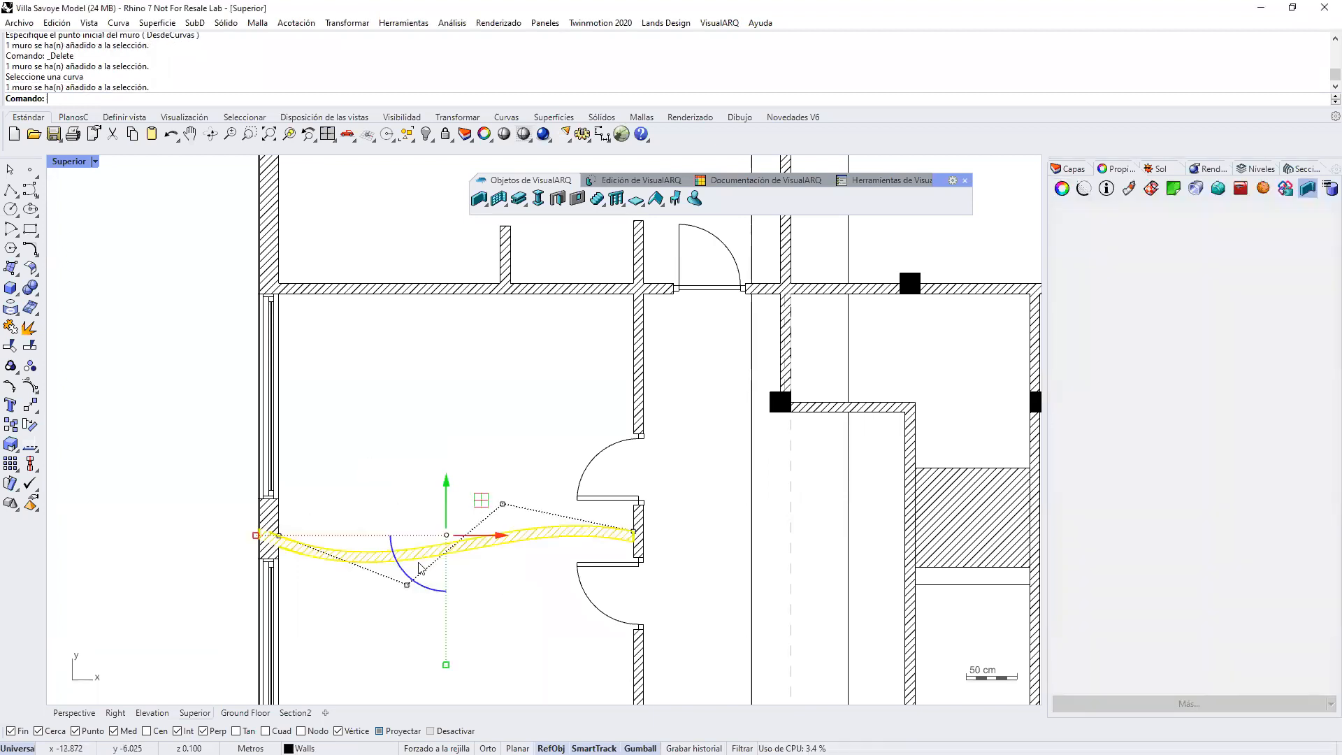
pyautogui.click(503, 503)
pyautogui.moveTo(506, 495); pyautogui.dragTo(506, 432)
pyautogui.click(504, 603)
# Step: Move the original S-shaped curve out of the room to the empty area outside the building's exterior wall
pyautogui.click(502, 538)
pyautogui.scroll(-3, 517, 545)
pyautogui.moveTo(520, 511); pyautogui.dragTo(186, 441)
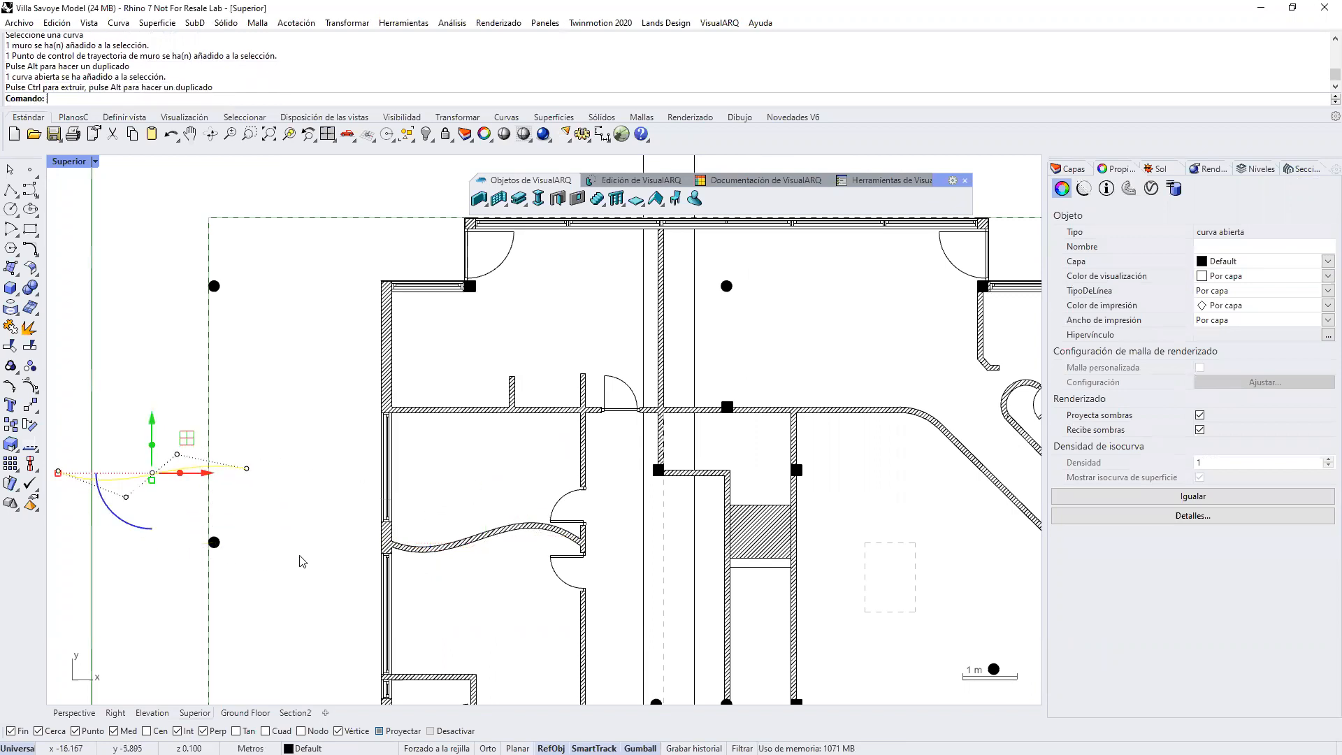
pyautogui.click(490, 605)
pyautogui.scroll(5, 525, 580)
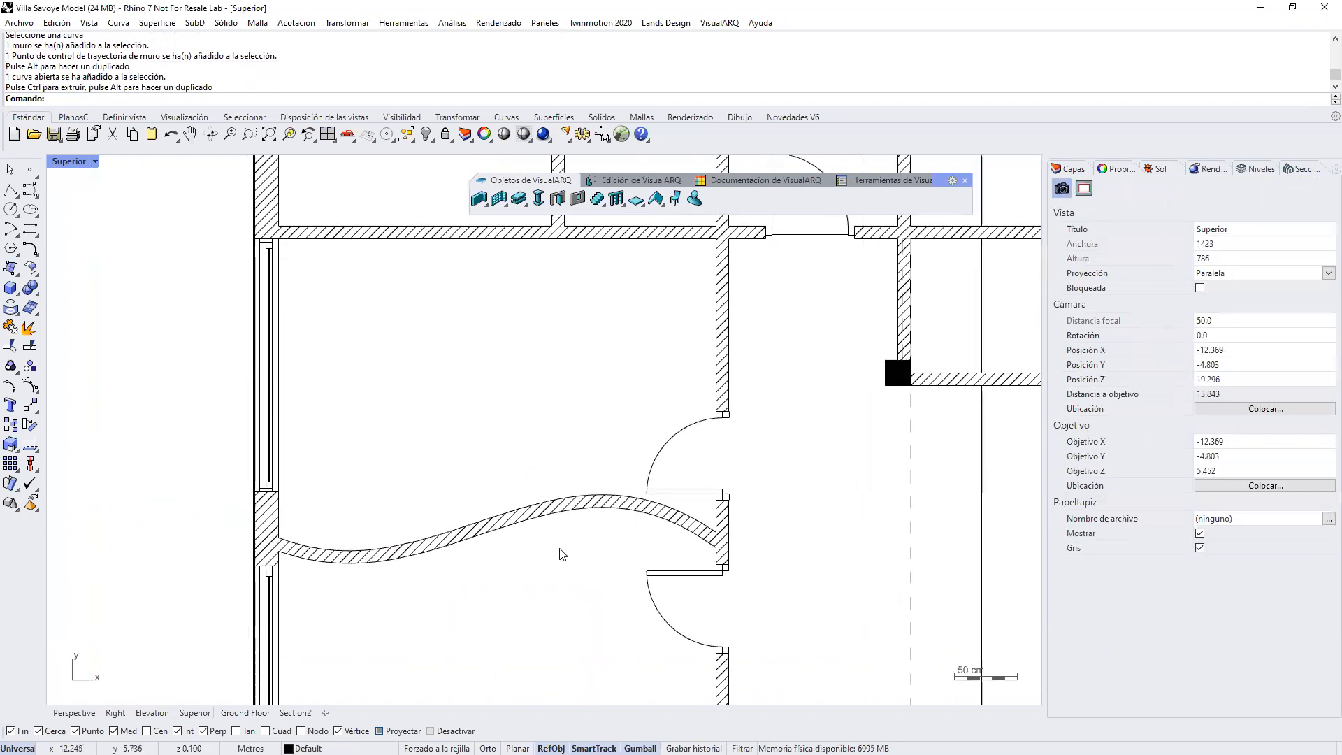
pyautogui.scroll(-1, 563, 555)
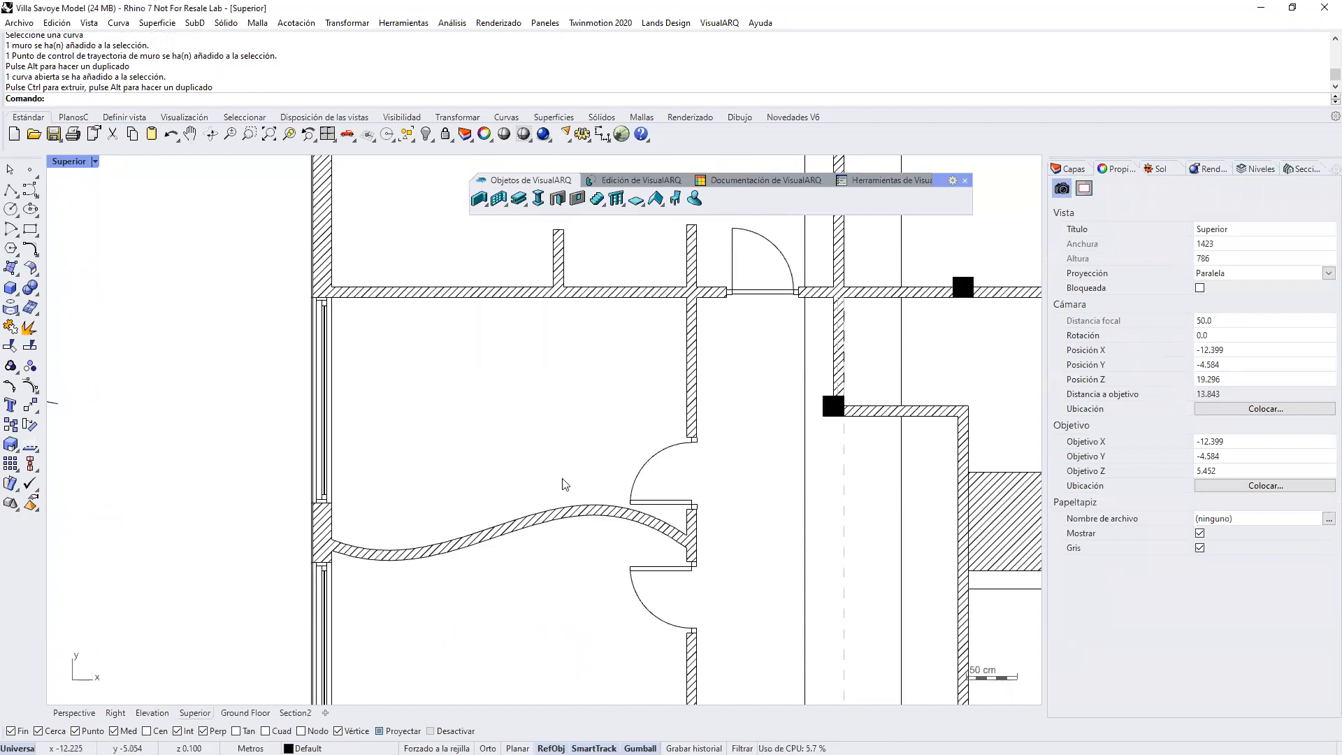
# Step: Configure a new Hinged Glass door with a custom profile (Otro) 0.750 wide and 2.000 high
pyautogui.click(558, 200)
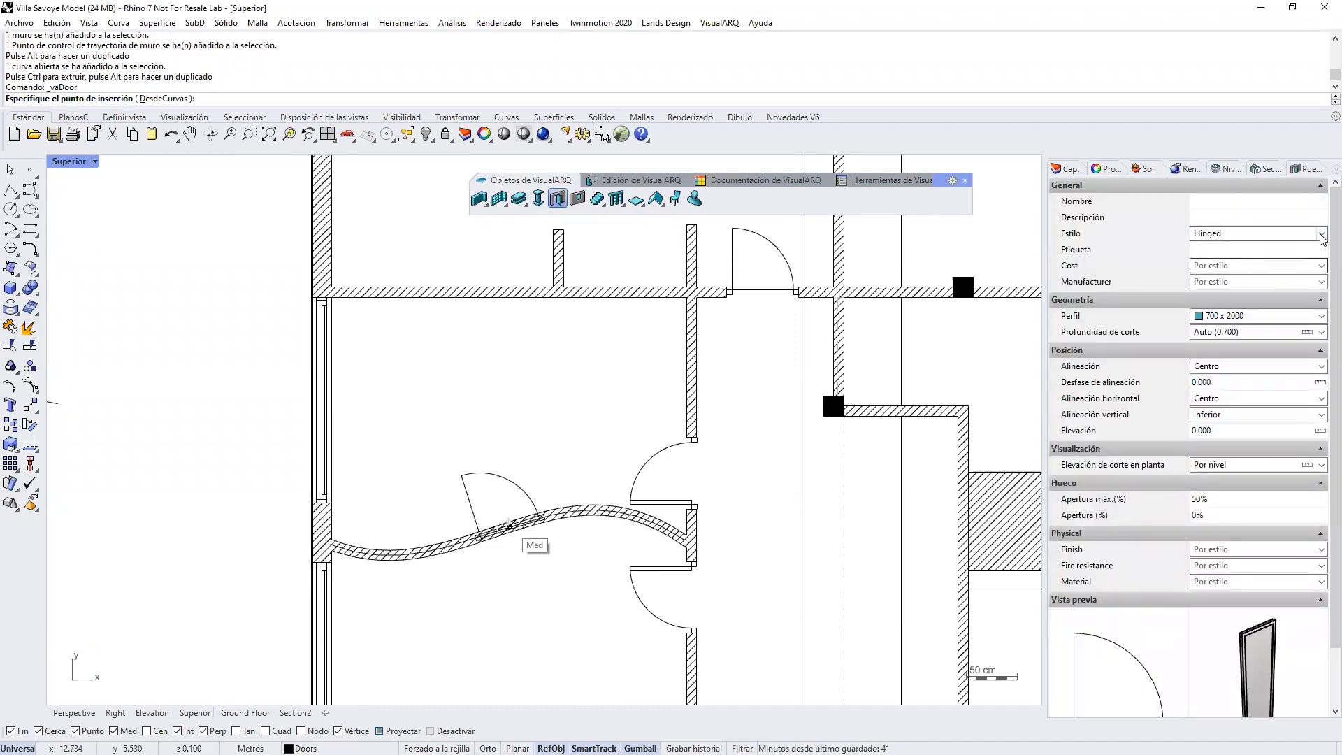
pyautogui.click(1319, 234)
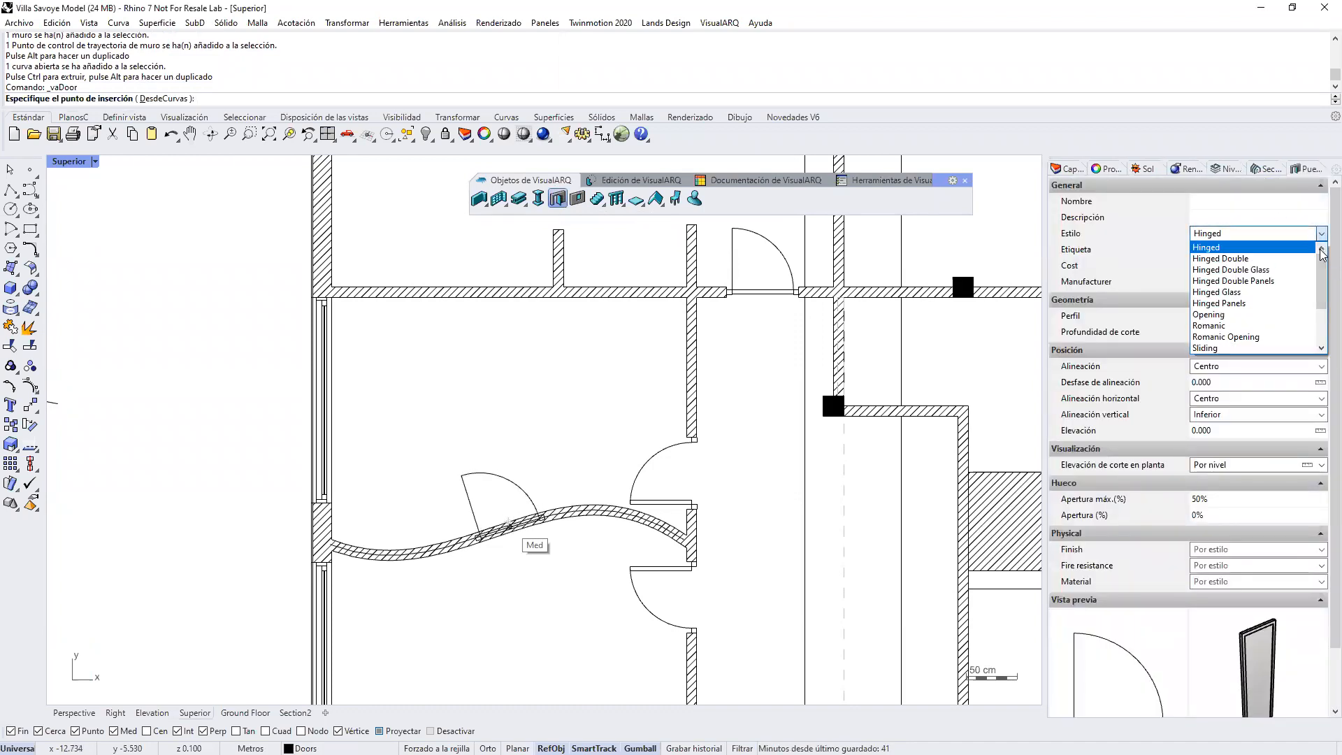
pyautogui.click(1248, 292)
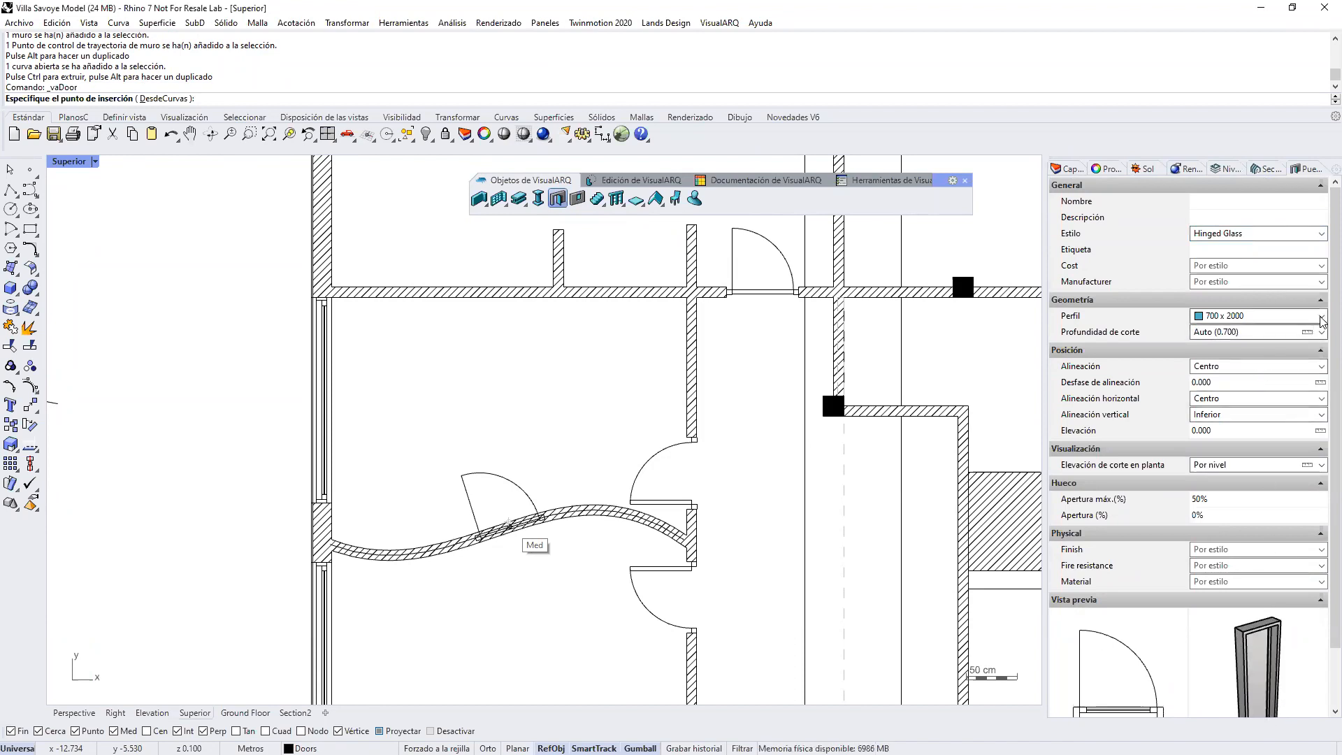
pyautogui.click(1272, 316)
pyautogui.moveTo(1321, 376)
pyautogui.mouseDown()
pyautogui.moveTo(1321, 389)
pyautogui.moveTo(1312, 375)
pyautogui.mouseUp()
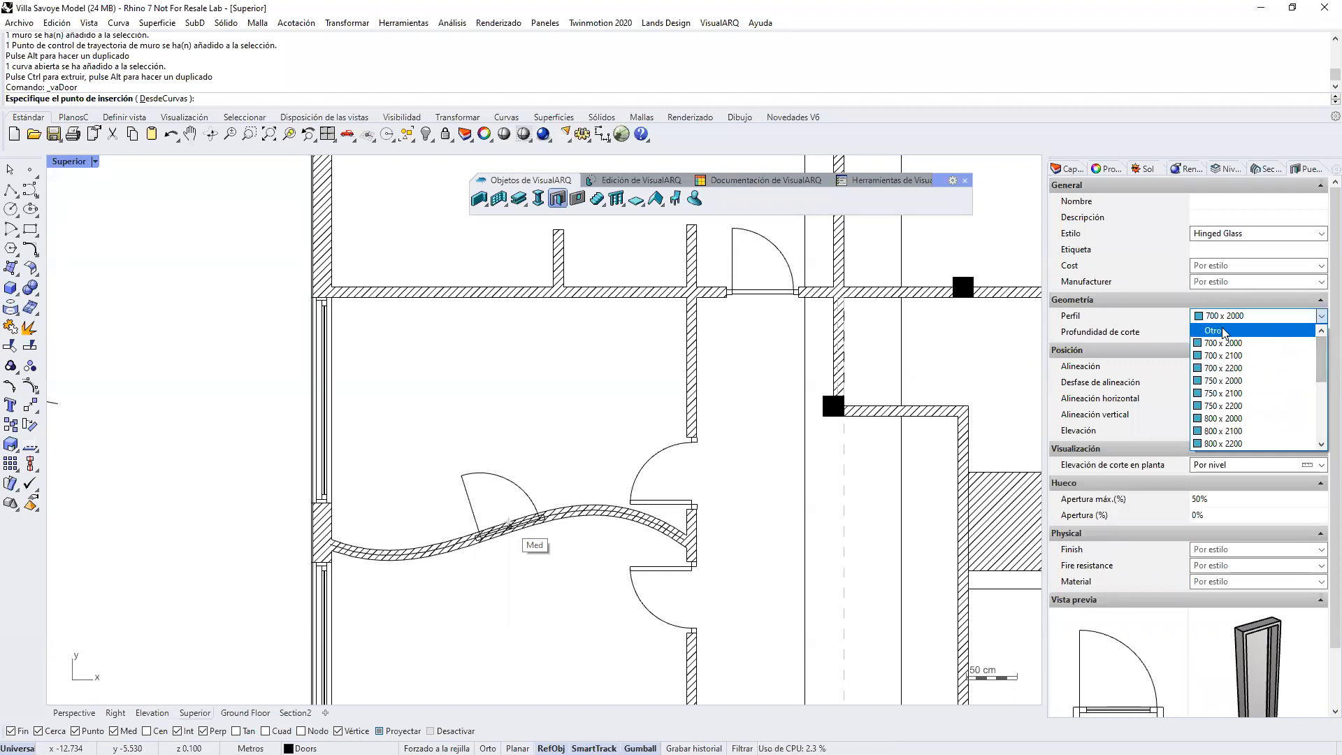
pyautogui.click(1225, 333)
pyautogui.moveTo(1202, 332); pyautogui.dragTo(1225, 336)
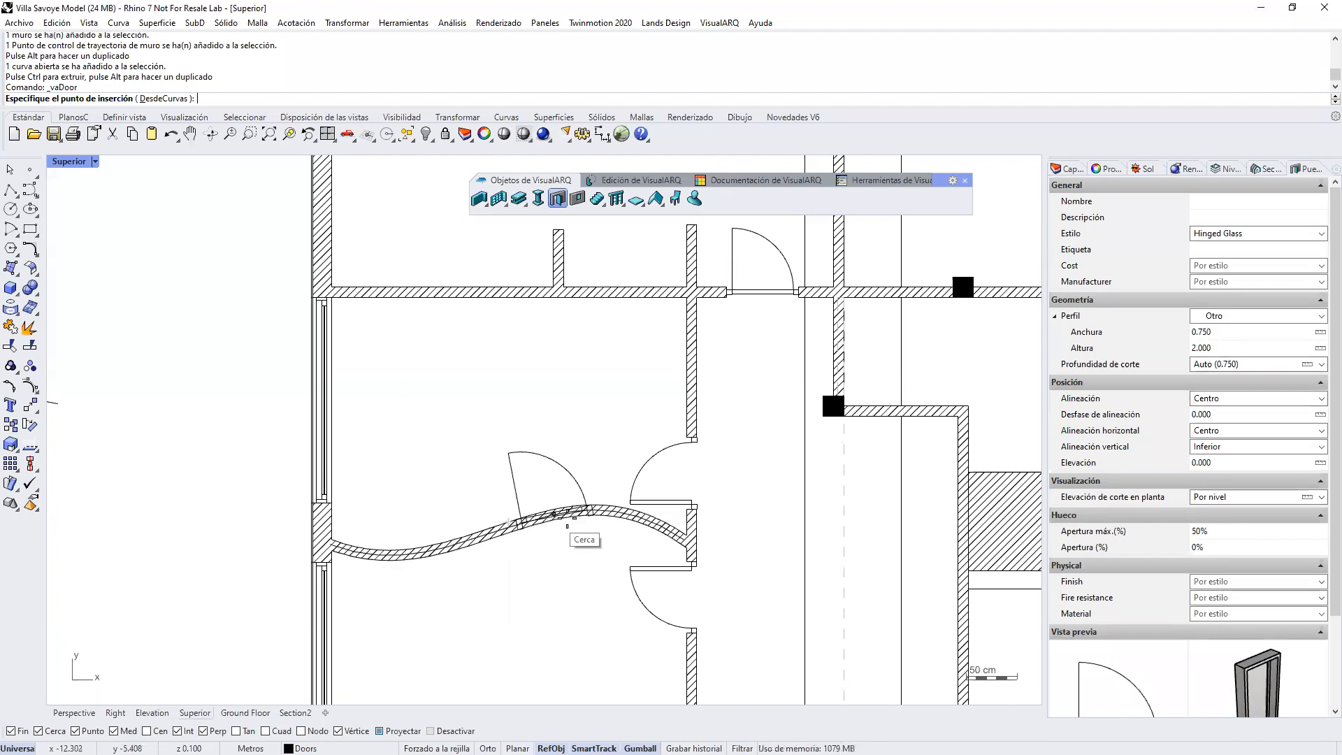
# Step: Insert the glass door in the curved wall, opening into the upper room, and slide it along the wall towards the existing doors
pyautogui.click(428, 548)
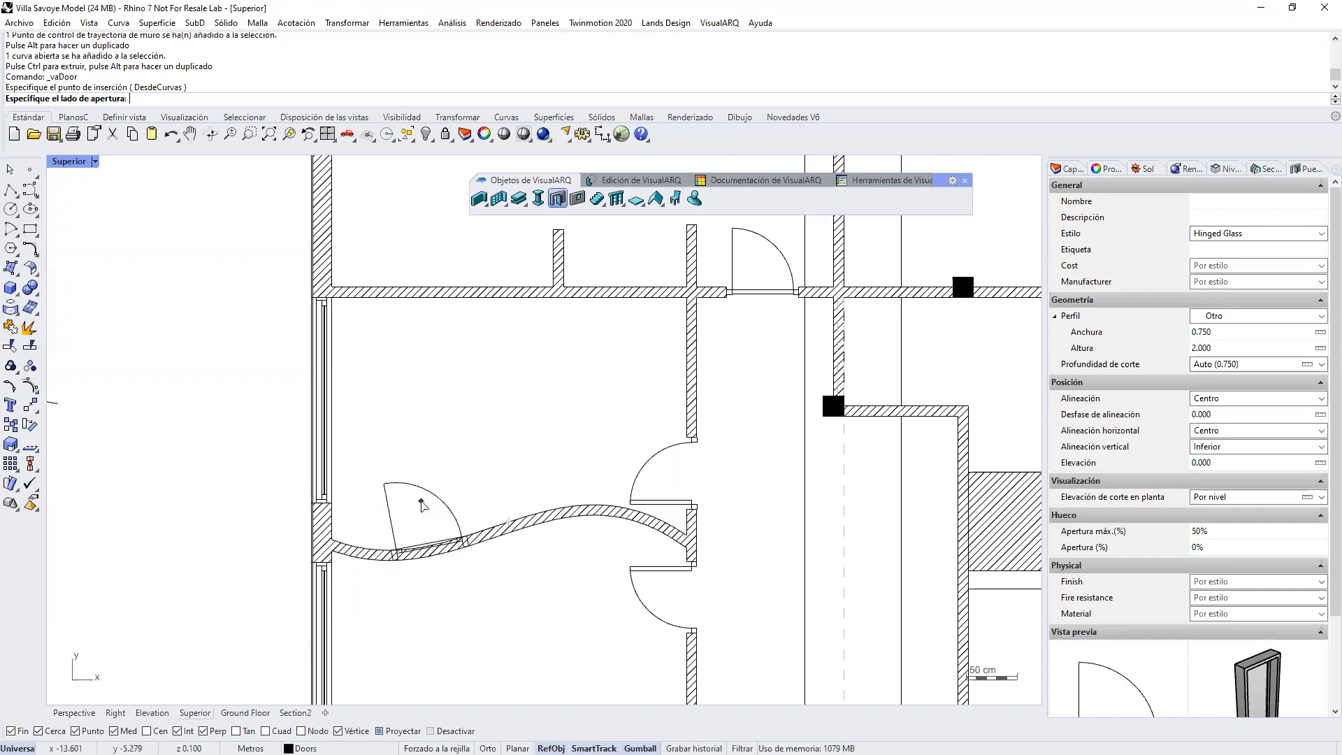
pyautogui.click(420, 501)
pyautogui.rightClick(421, 503)
pyautogui.moveTo(421, 544); pyautogui.dragTo(551, 511)
pyautogui.press('Escape')
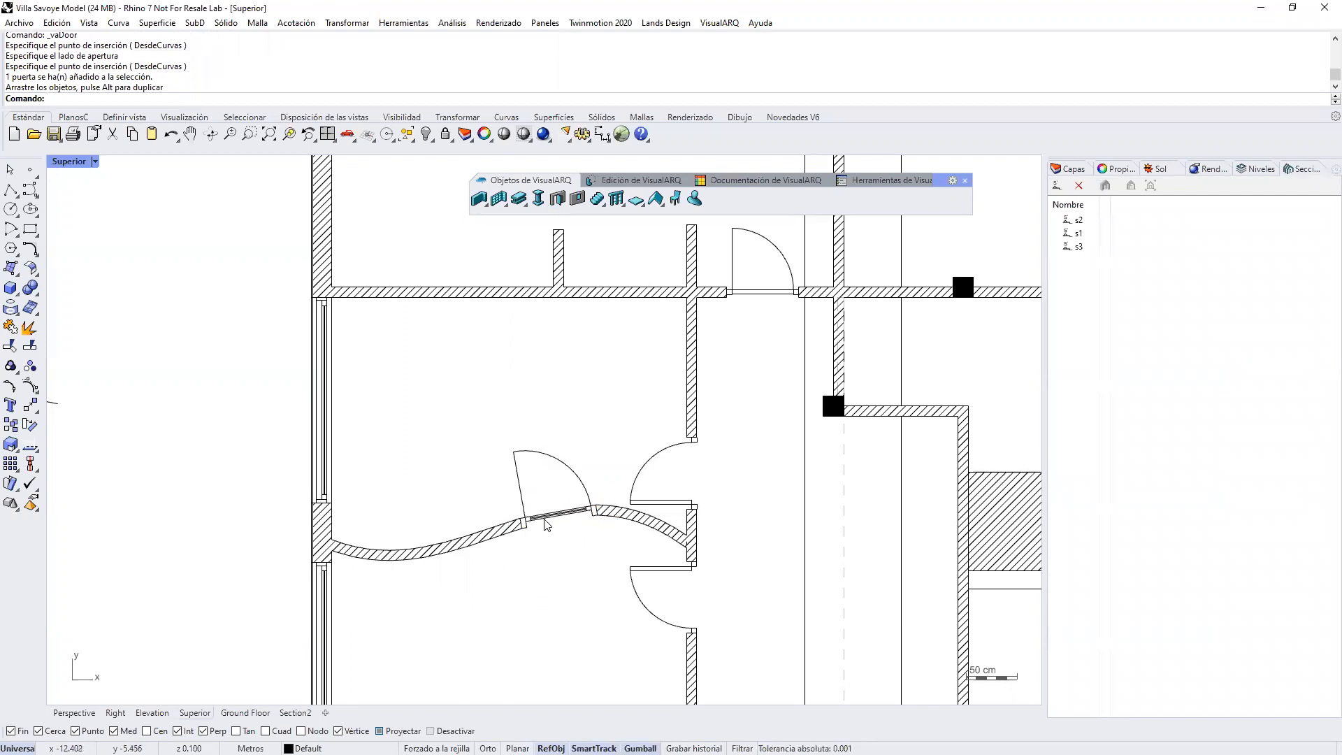
# Step: Hide the levels above the ground floor in the Perspective view to inspect the curved wall and its glass door
pyautogui.click(73, 712)
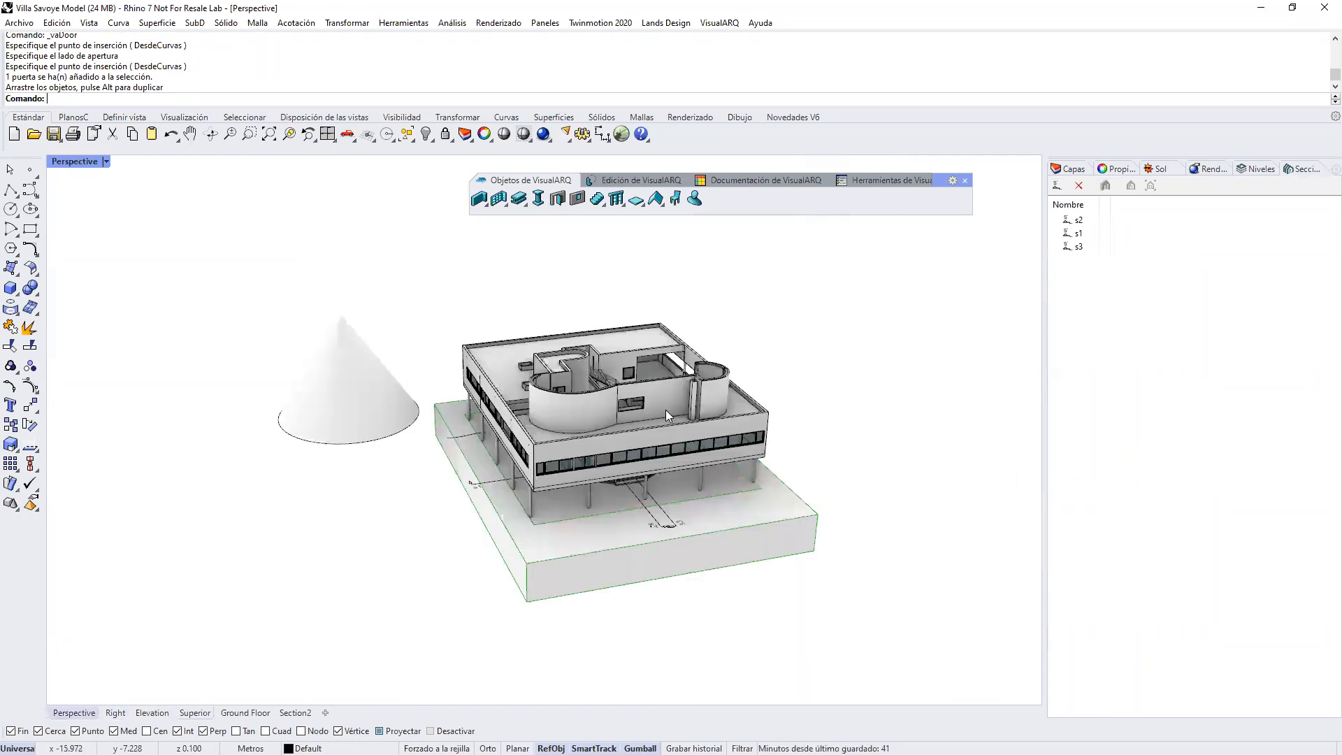
pyautogui.click(1248, 173)
pyautogui.click(1178, 247)
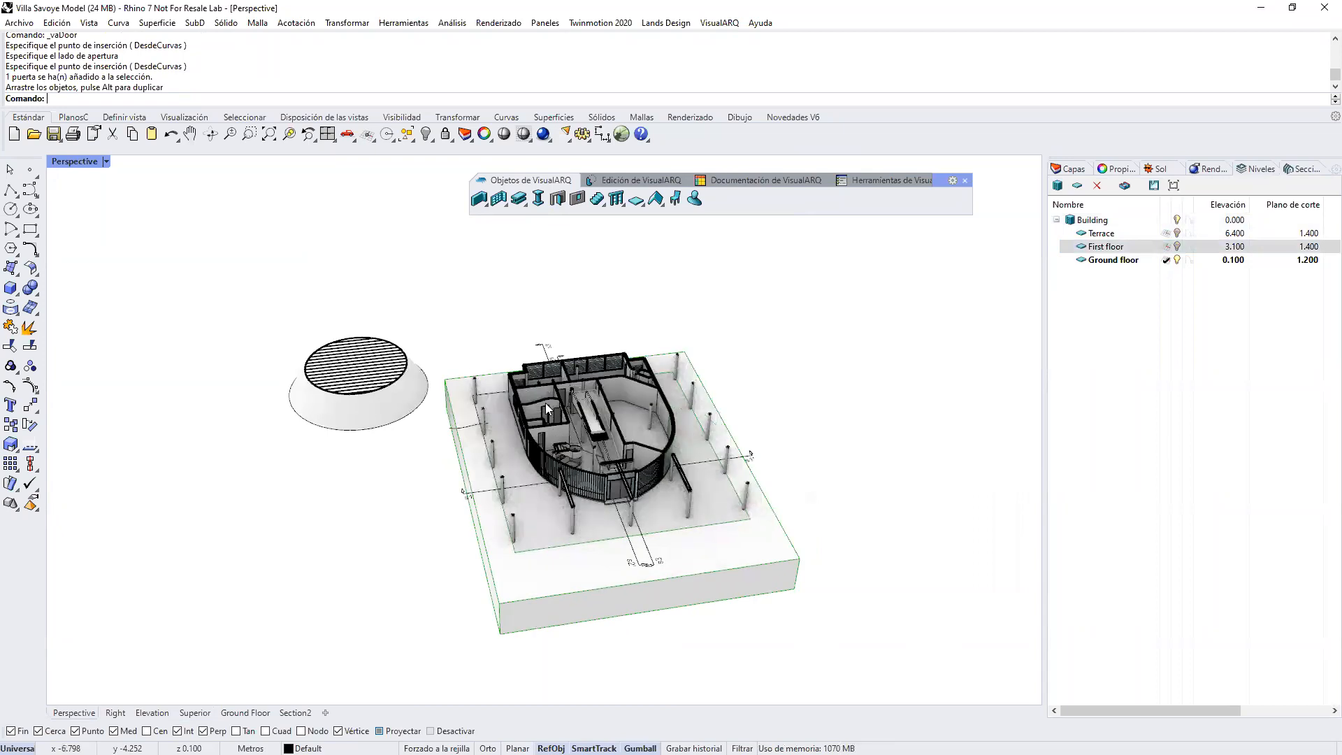
pyautogui.scroll(10, 545, 405)
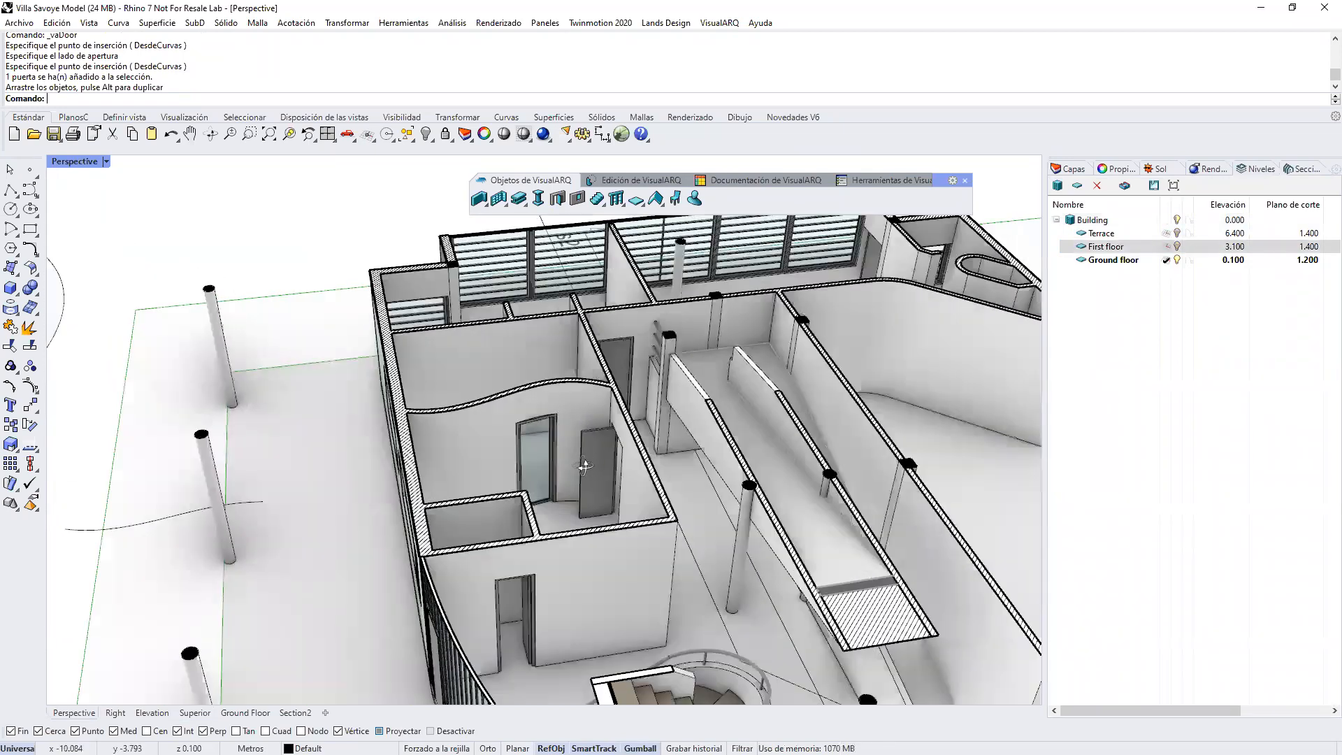
pyautogui.scroll(5, 585, 466)
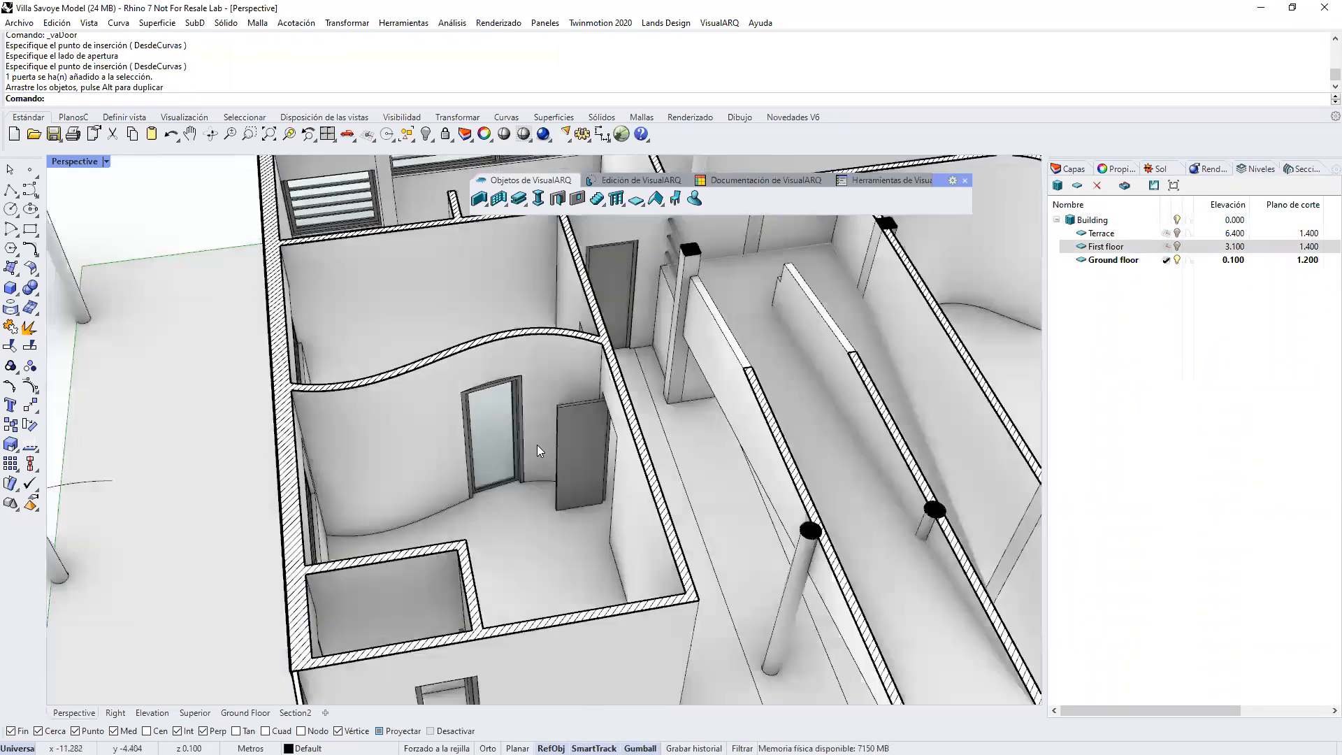
pyautogui.scroll(-6, 558, 413)
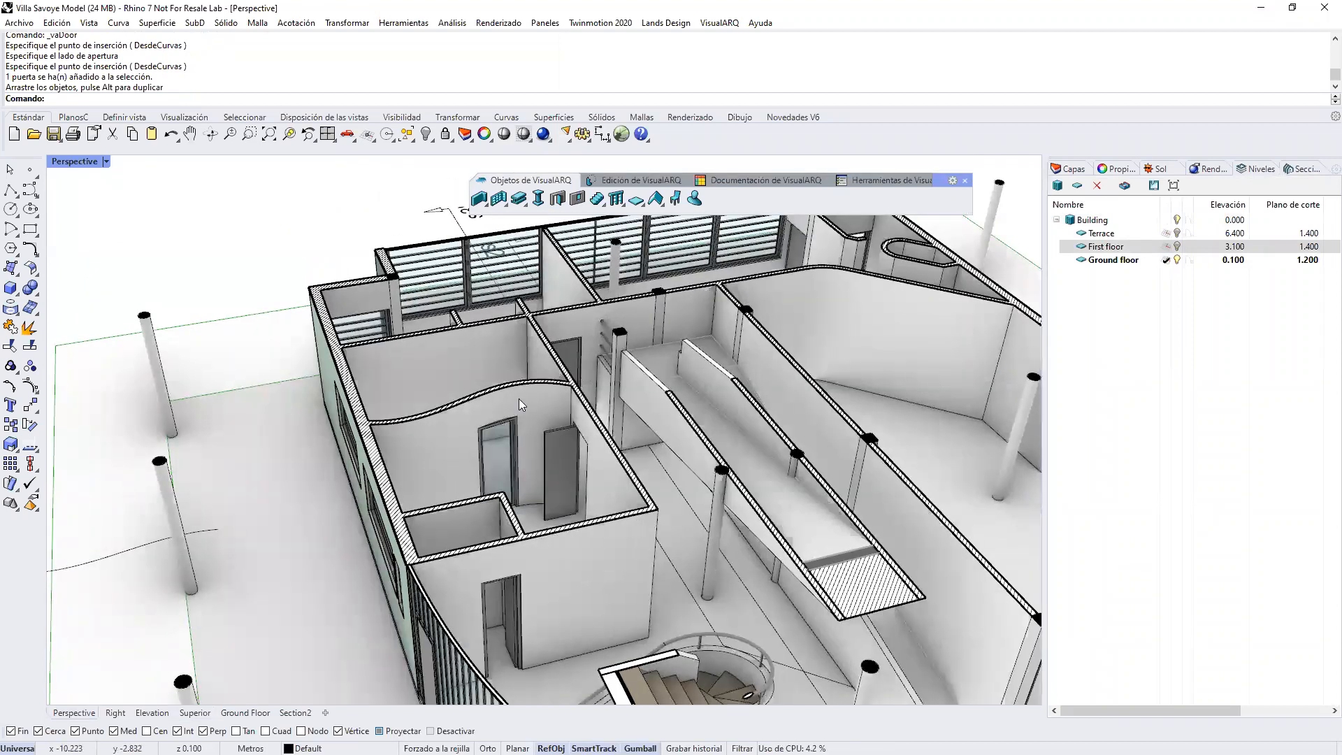
pyautogui.scroll(-6, 412, 369)
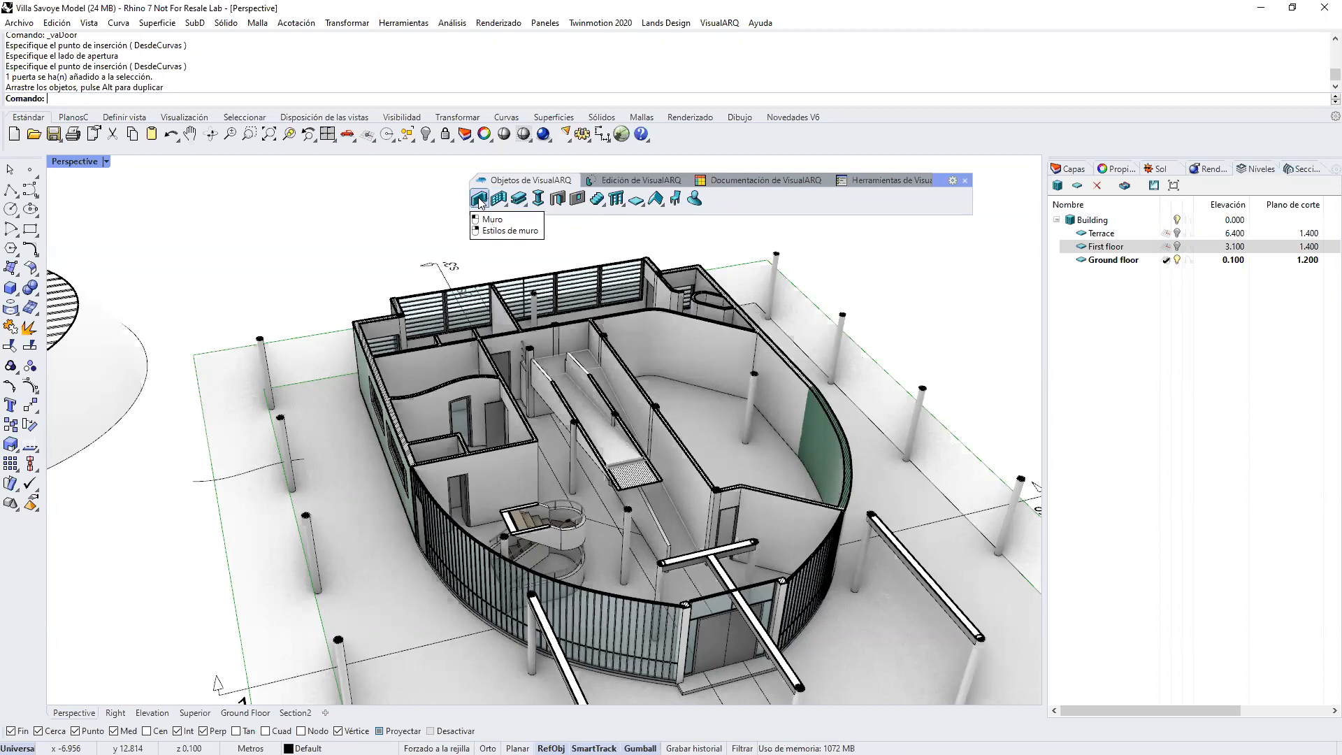
# Step: Create a new wall style named Nuevo with 3 layers
pyautogui.click(720, 23)
pyautogui.moveTo(760, 42)
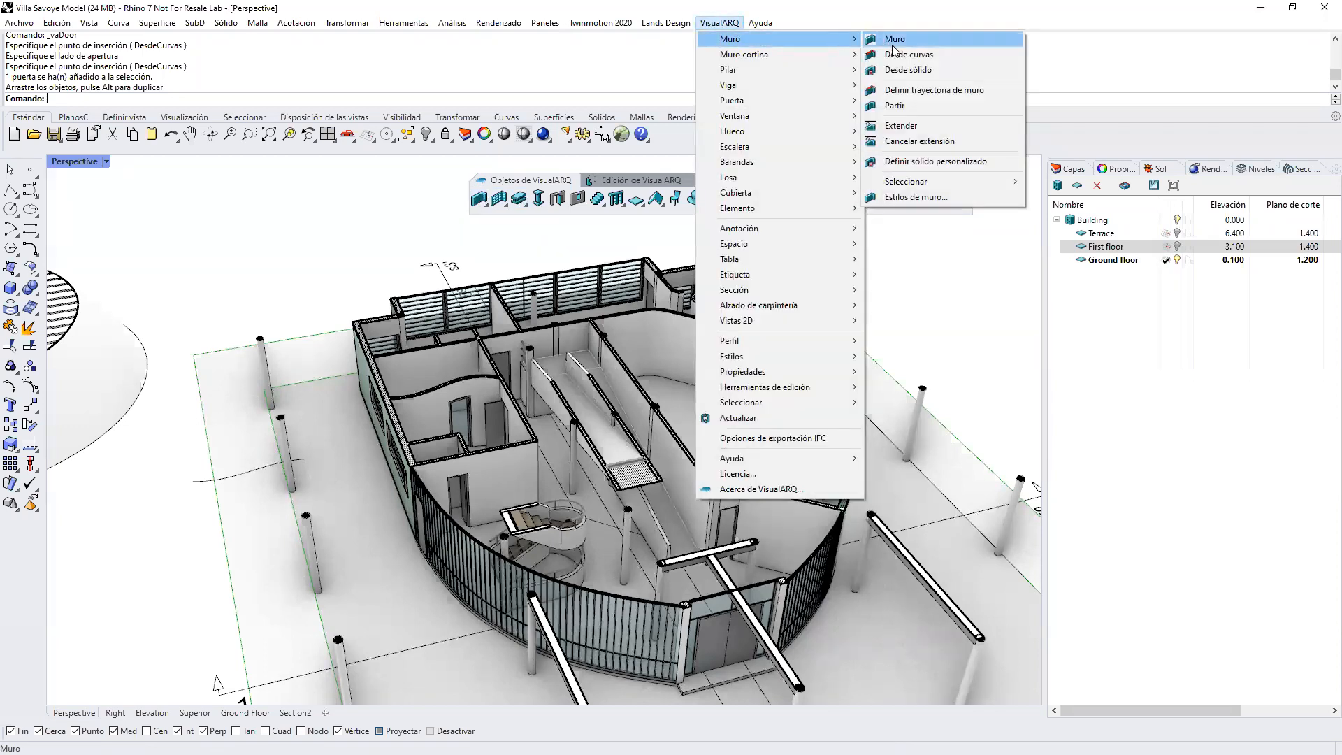
pyautogui.click(911, 198)
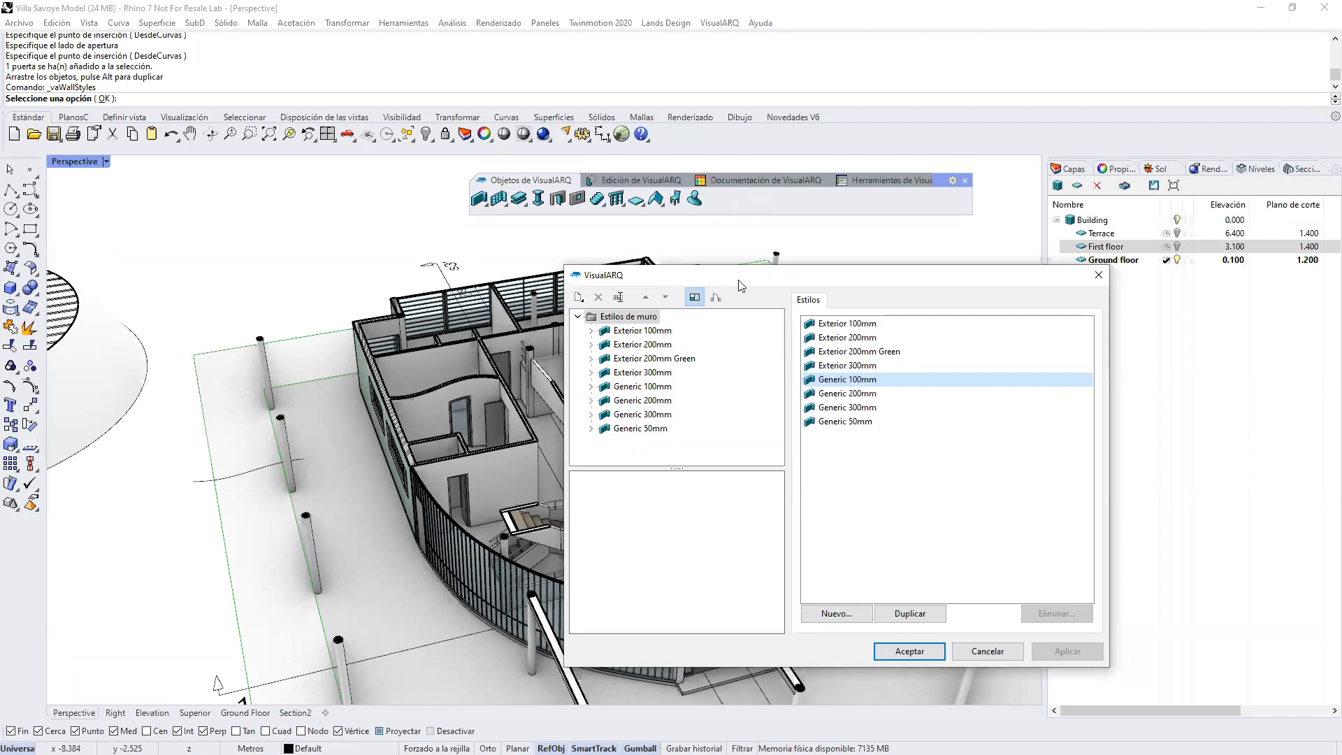
pyautogui.moveTo(741, 285); pyautogui.dragTo(808, 285)
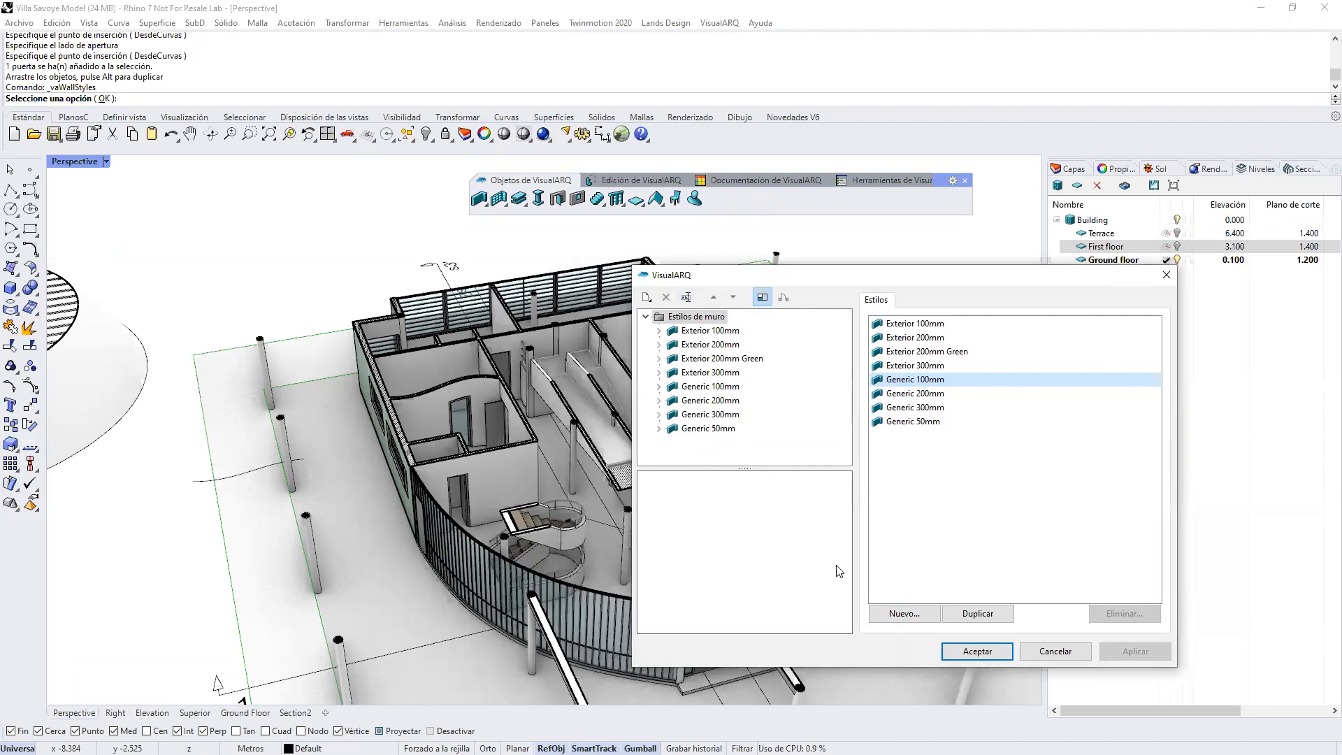
pyautogui.click(904, 613)
pyautogui.click(909, 634)
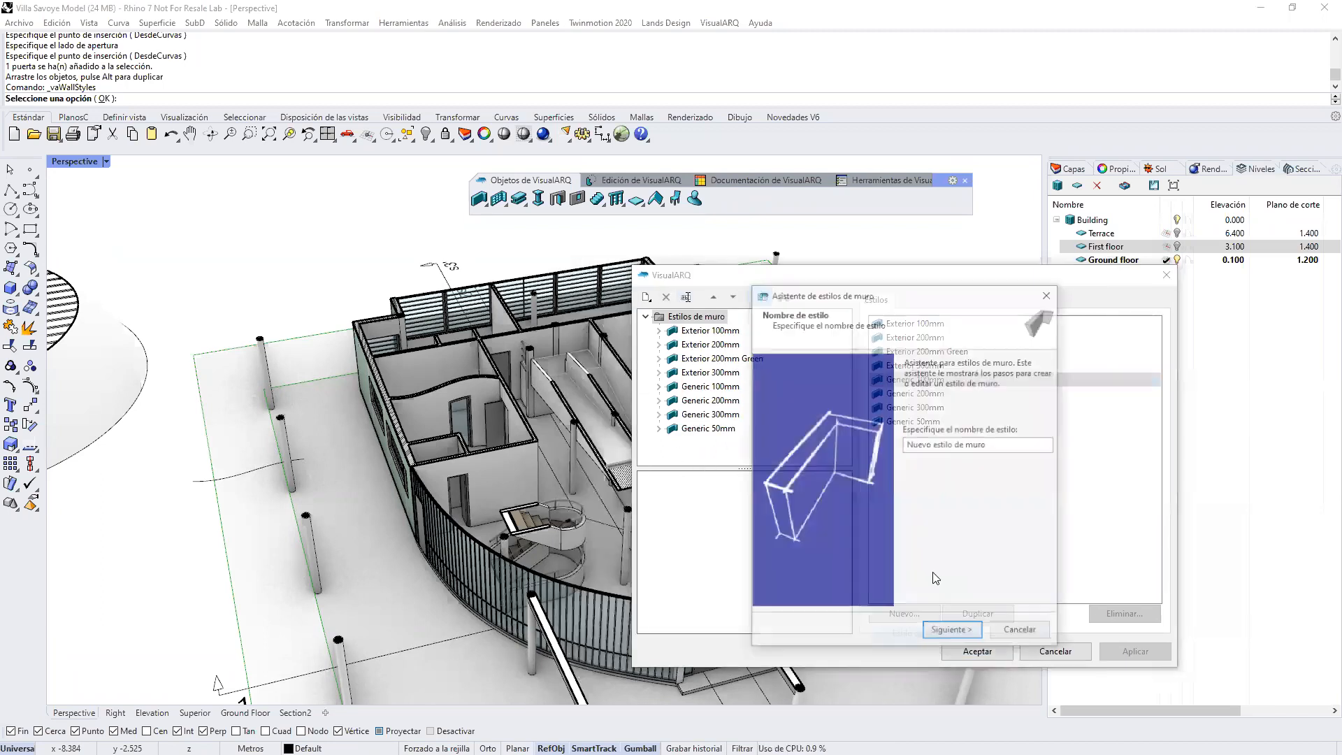
pyautogui.moveTo(988, 446); pyautogui.dragTo(938, 456)
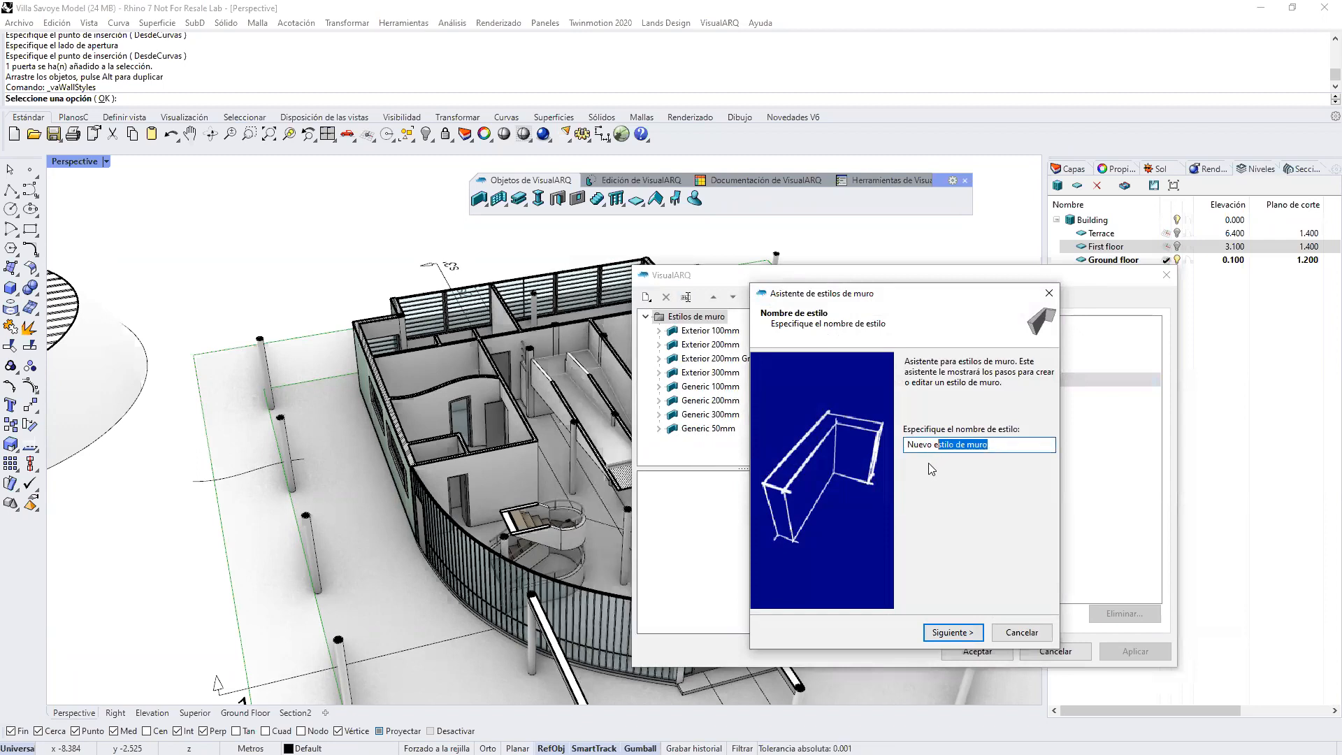
pyautogui.press('BackSpace')
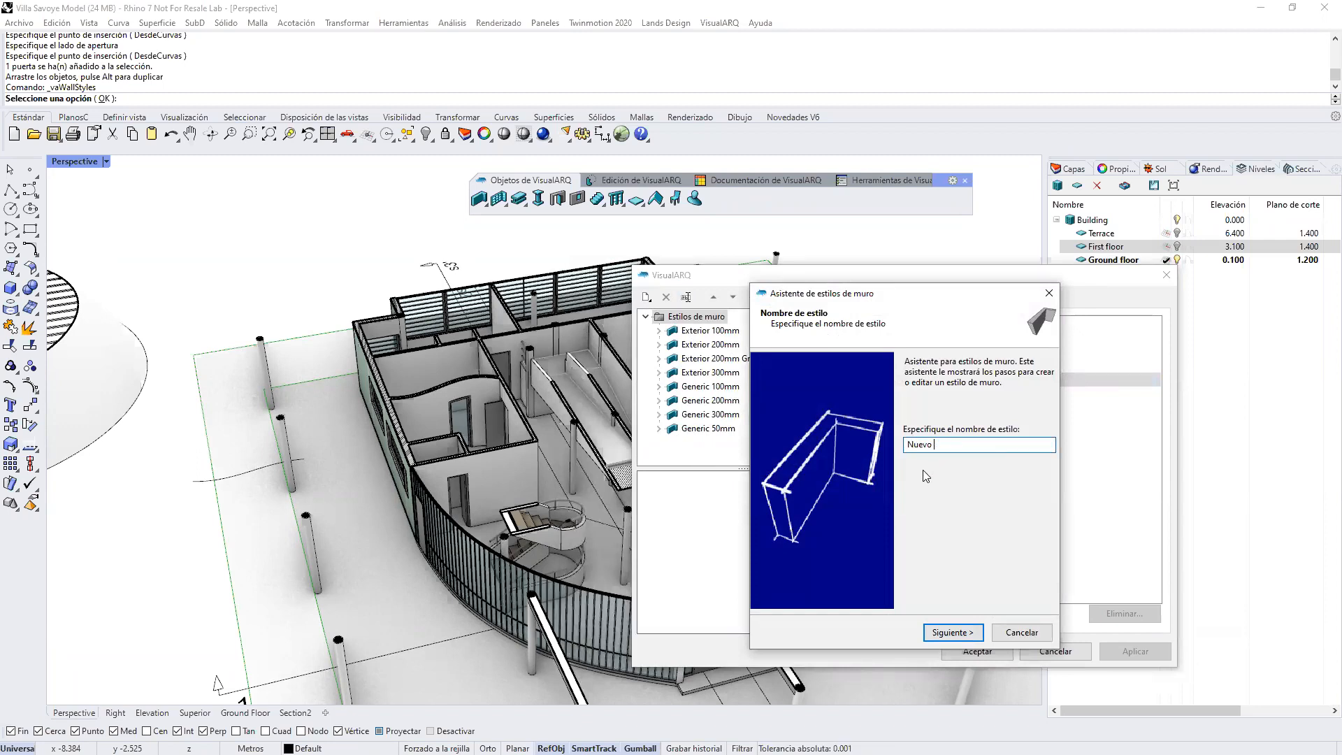
pyautogui.click(935, 633)
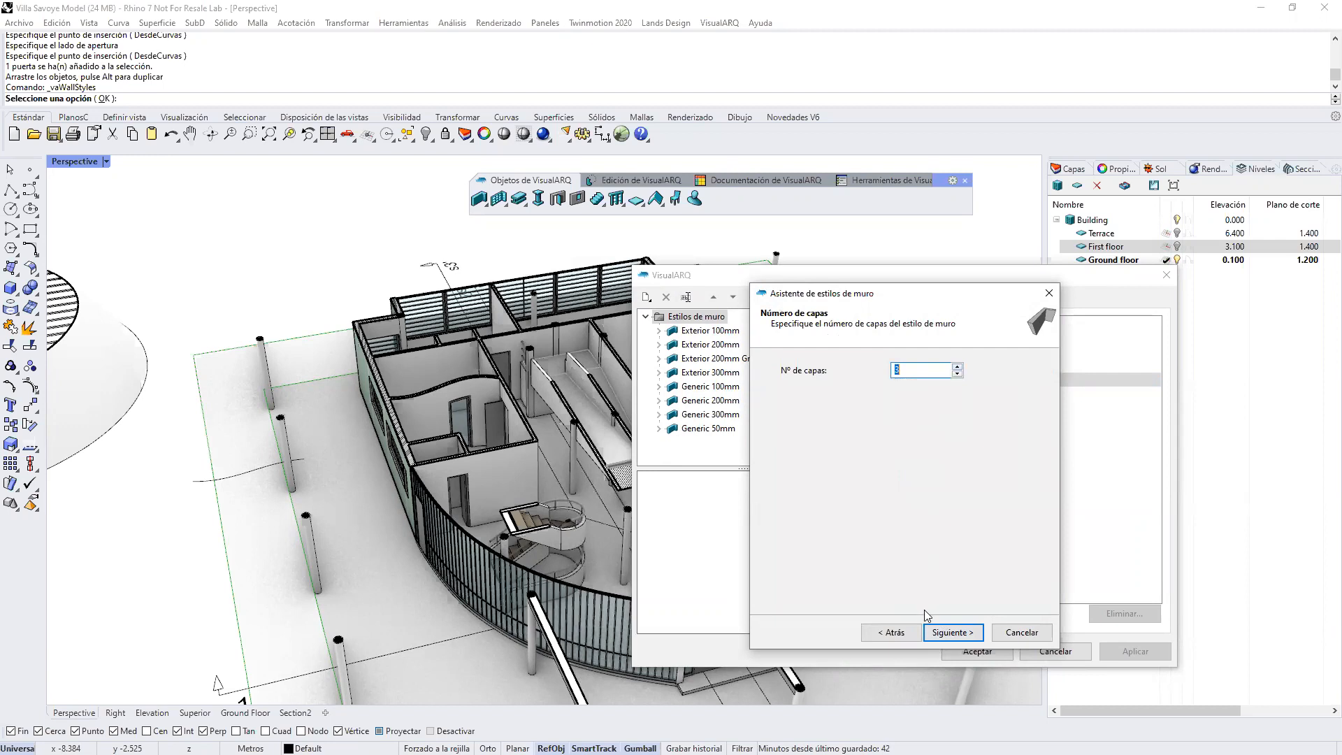
pyautogui.click(933, 633)
# Step: Set the new wall style's layer thicknesses to 0.04 for layer 1, 0.12 for layer 2 and 0.04 for layer 3
pyautogui.moveTo(976, 375); pyautogui.dragTo(797, 369)
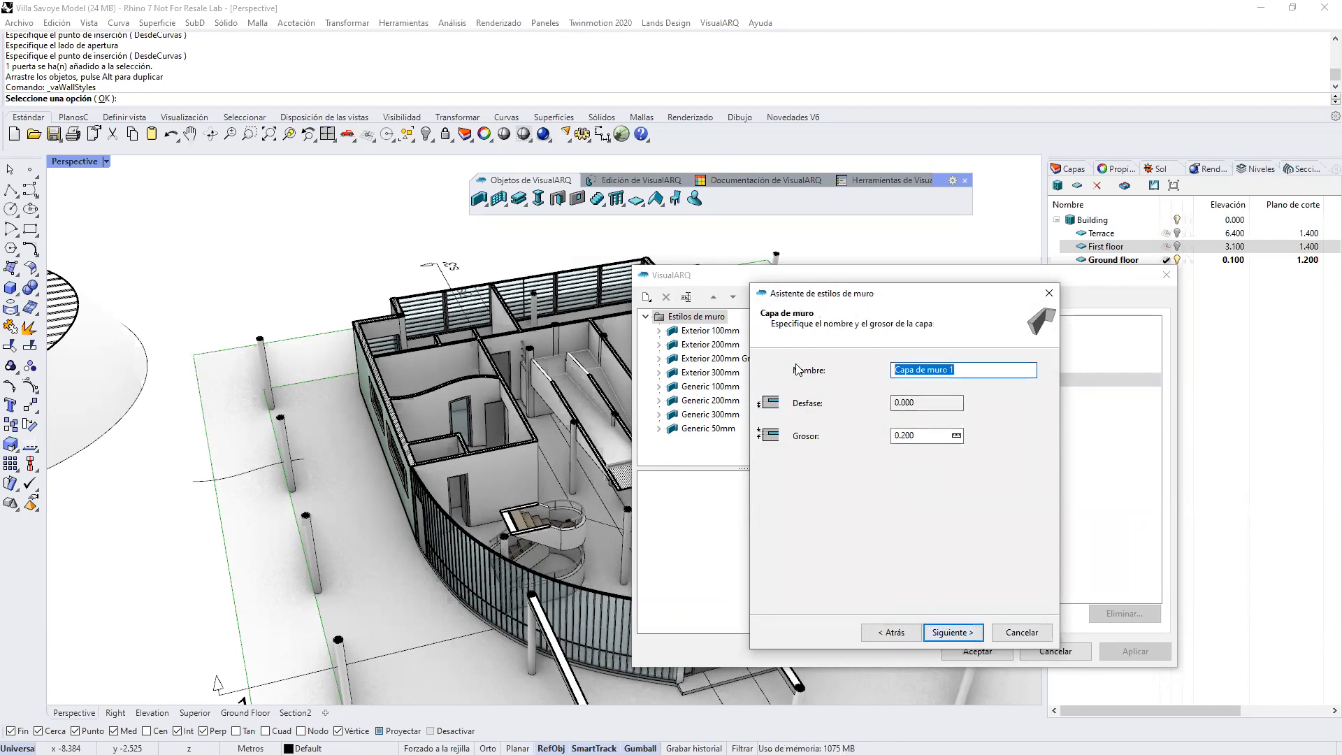
pyautogui.moveTo(901, 435); pyautogui.dragTo(923, 435)
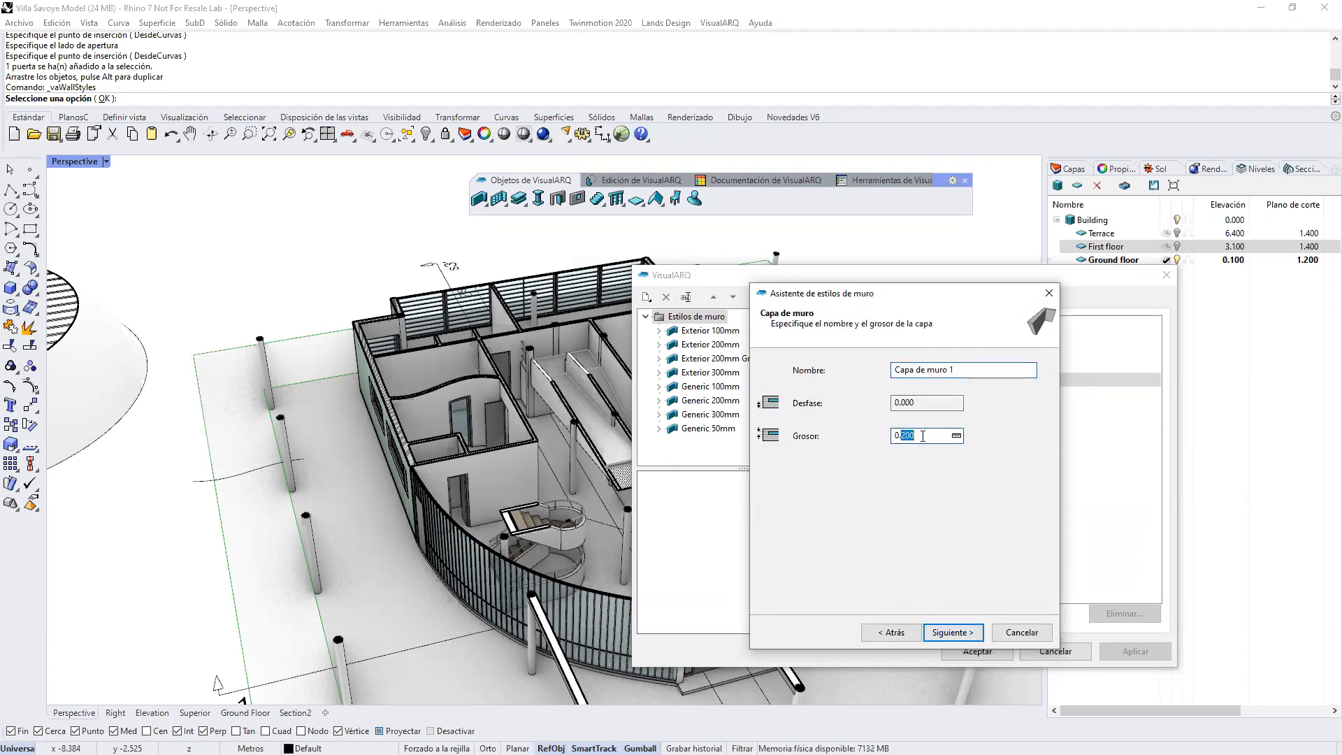
pyautogui.write('04')
pyautogui.click(953, 633)
pyautogui.moveTo(901, 436); pyautogui.dragTo(931, 438)
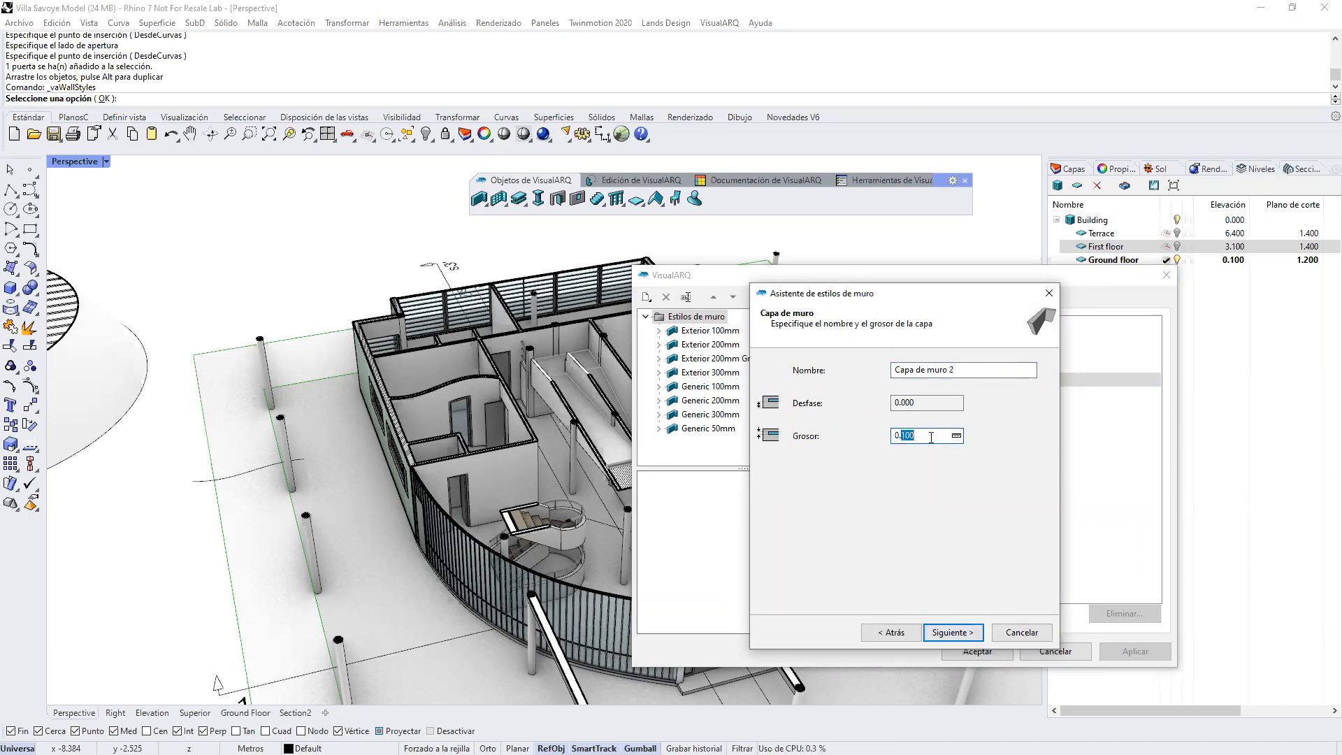
pyautogui.write('1.2')
pyautogui.click(964, 633)
pyautogui.moveTo(902, 435); pyautogui.dragTo(930, 438)
pyautogui.click(940, 631)
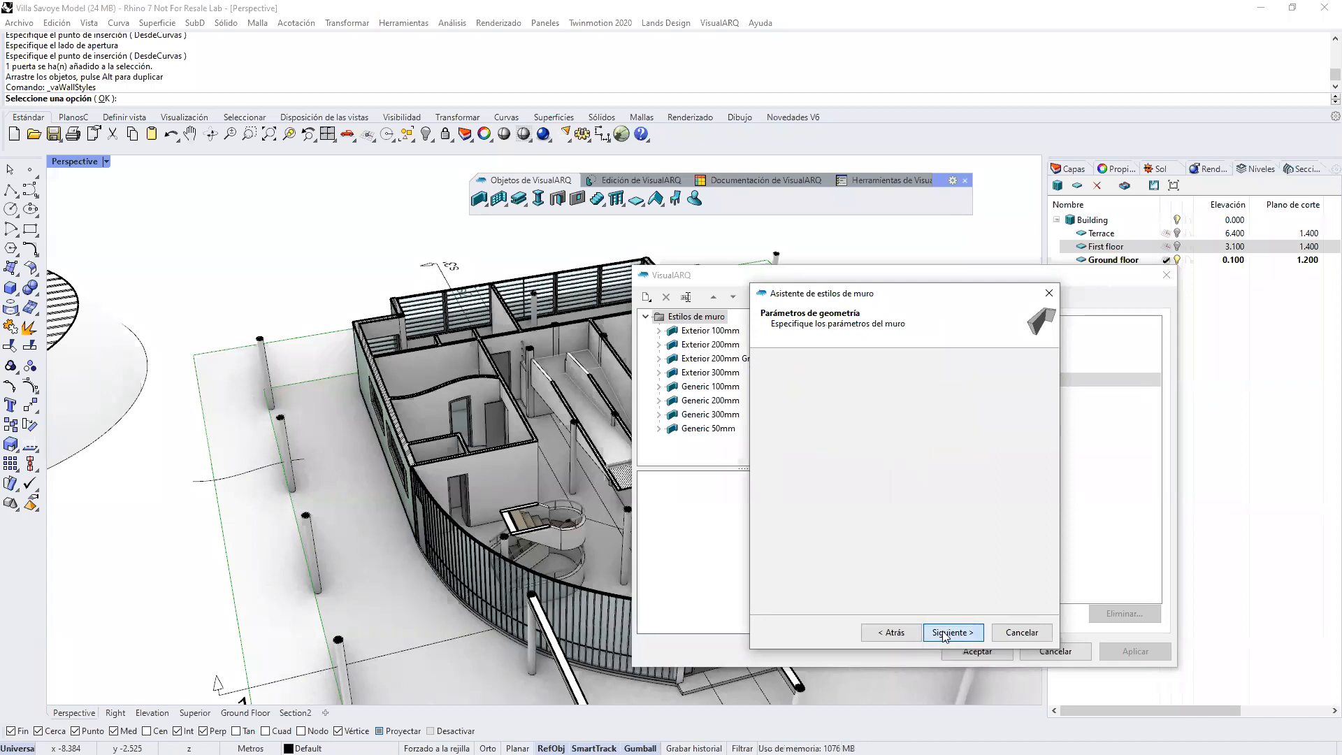
# Step: Finish creating the Nuevo wall style and expand it to list its three layers
pyautogui.click(943, 633)
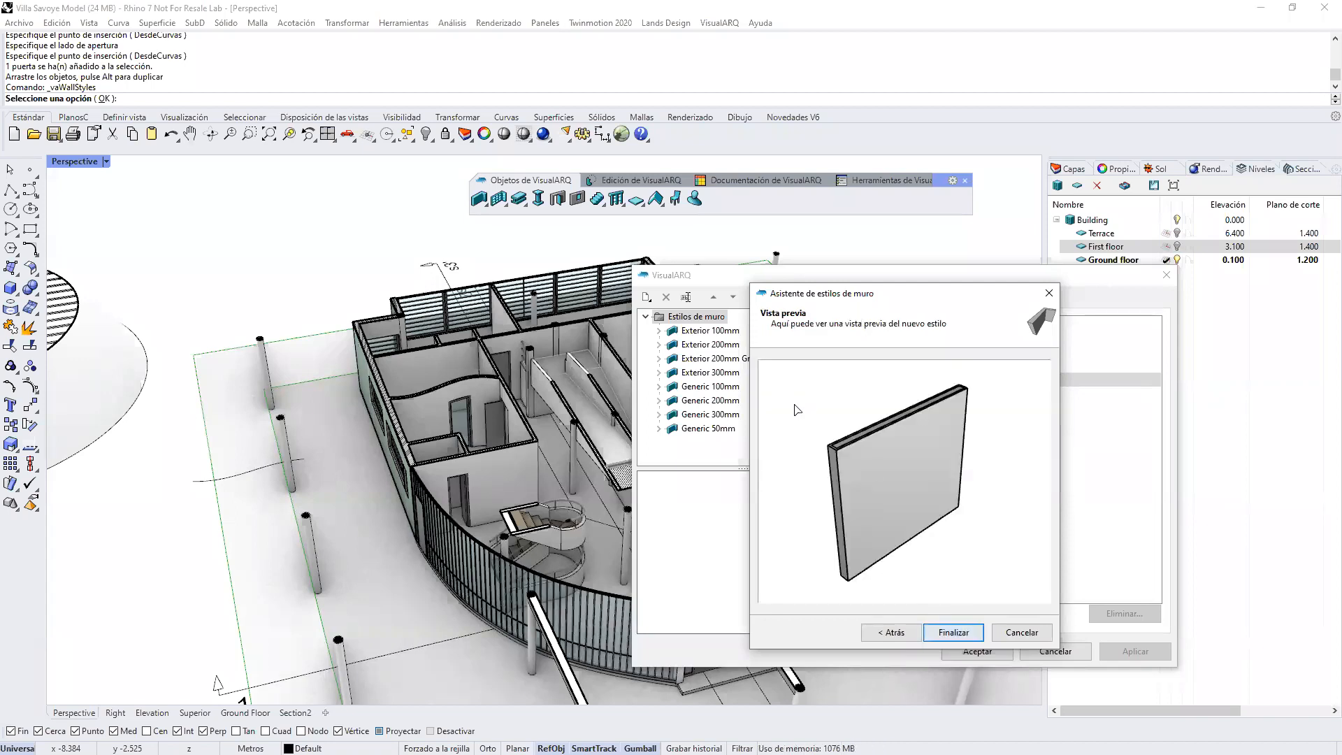
pyautogui.click(945, 633)
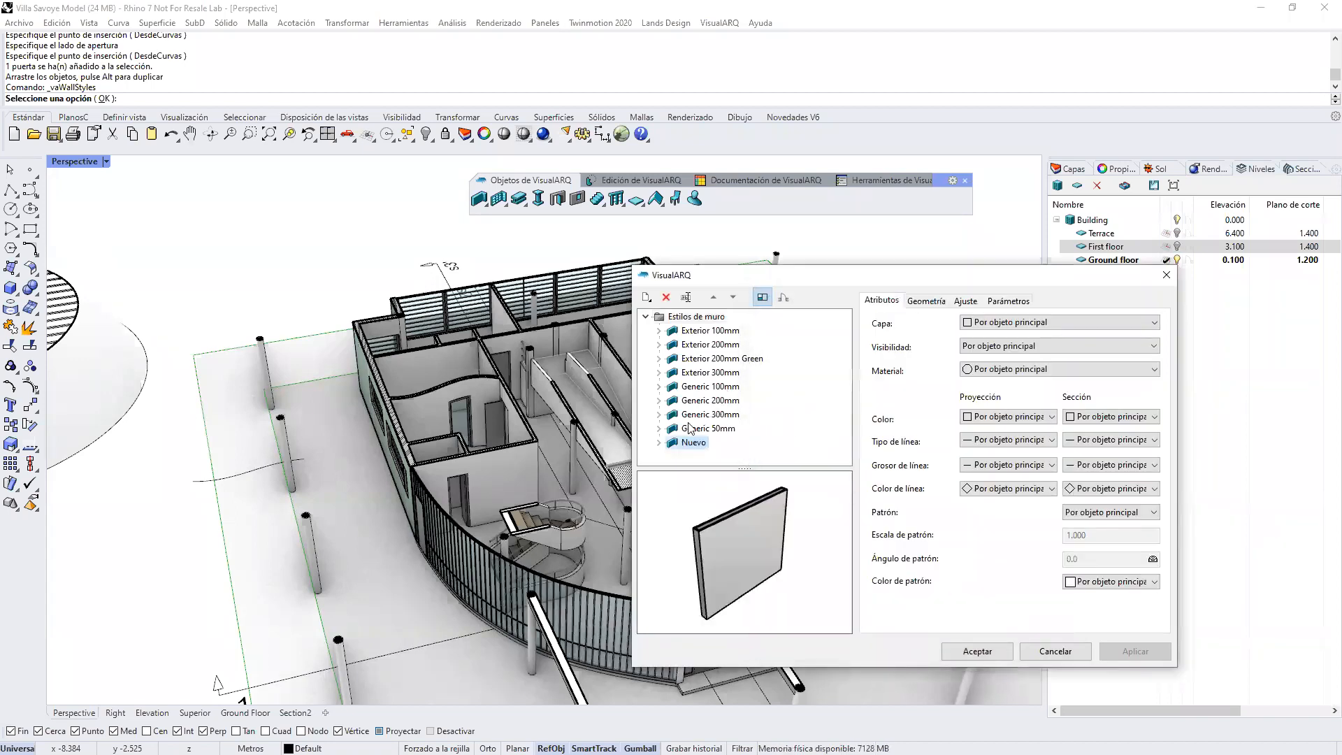
pyautogui.click(659, 444)
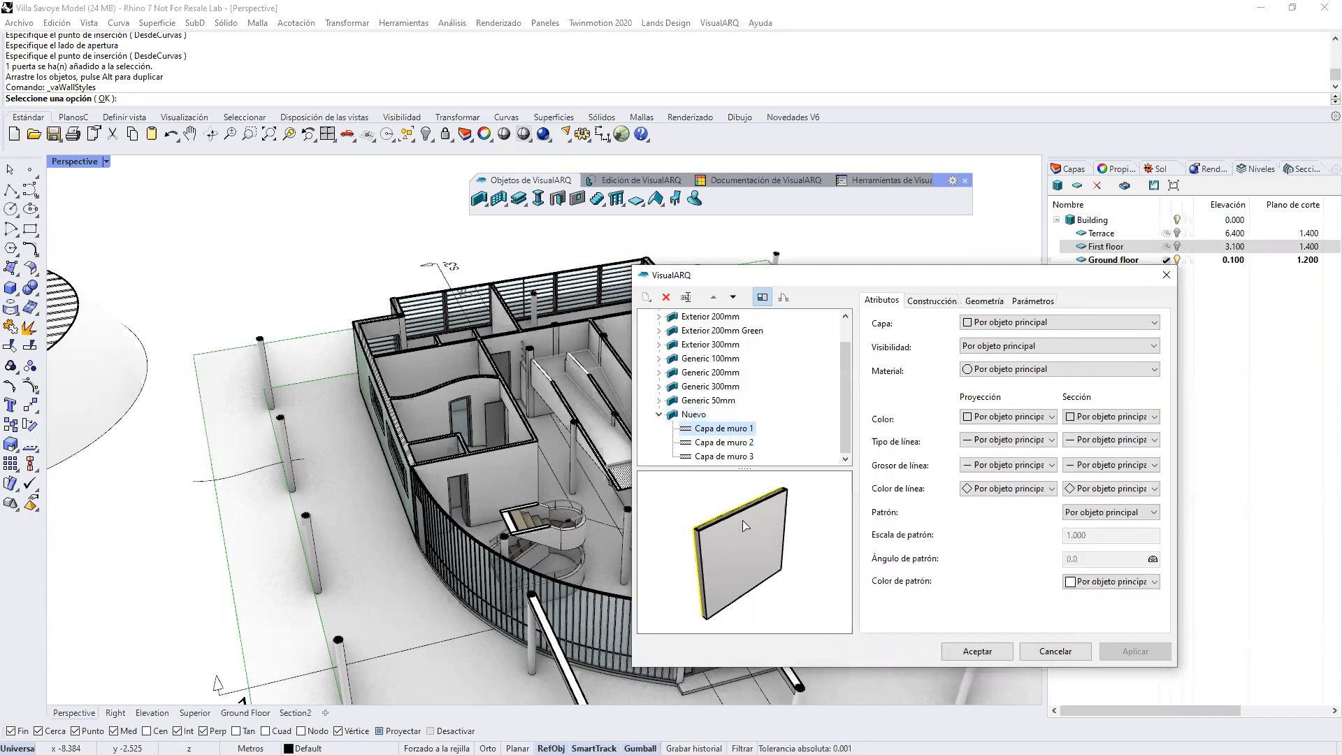
# Step: Review the attributes, construction, geometry and parameter settings of Capa de muro 1 in the Nuevo style
pyautogui.moveTo(743, 522); pyautogui.dragTo(757, 528, button='right')
pyautogui.click(971, 373)
pyautogui.click(970, 373)
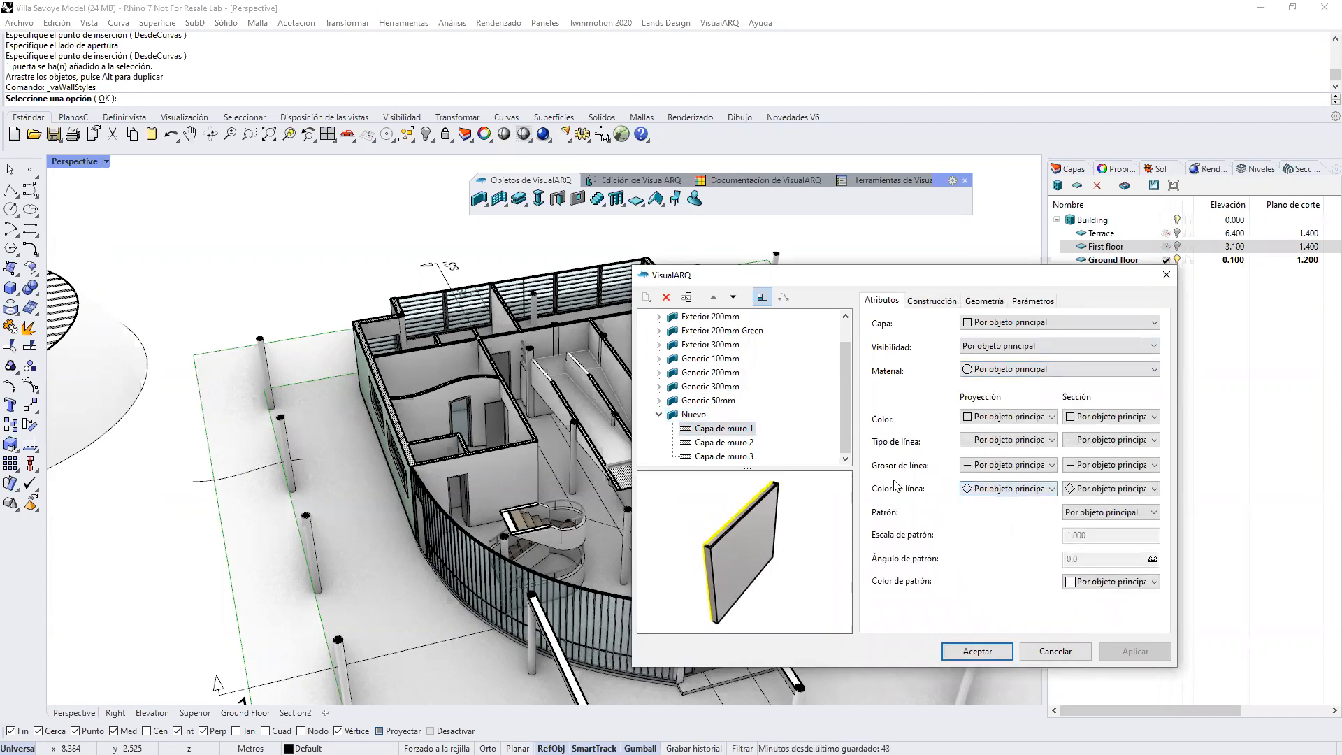
pyautogui.click(943, 302)
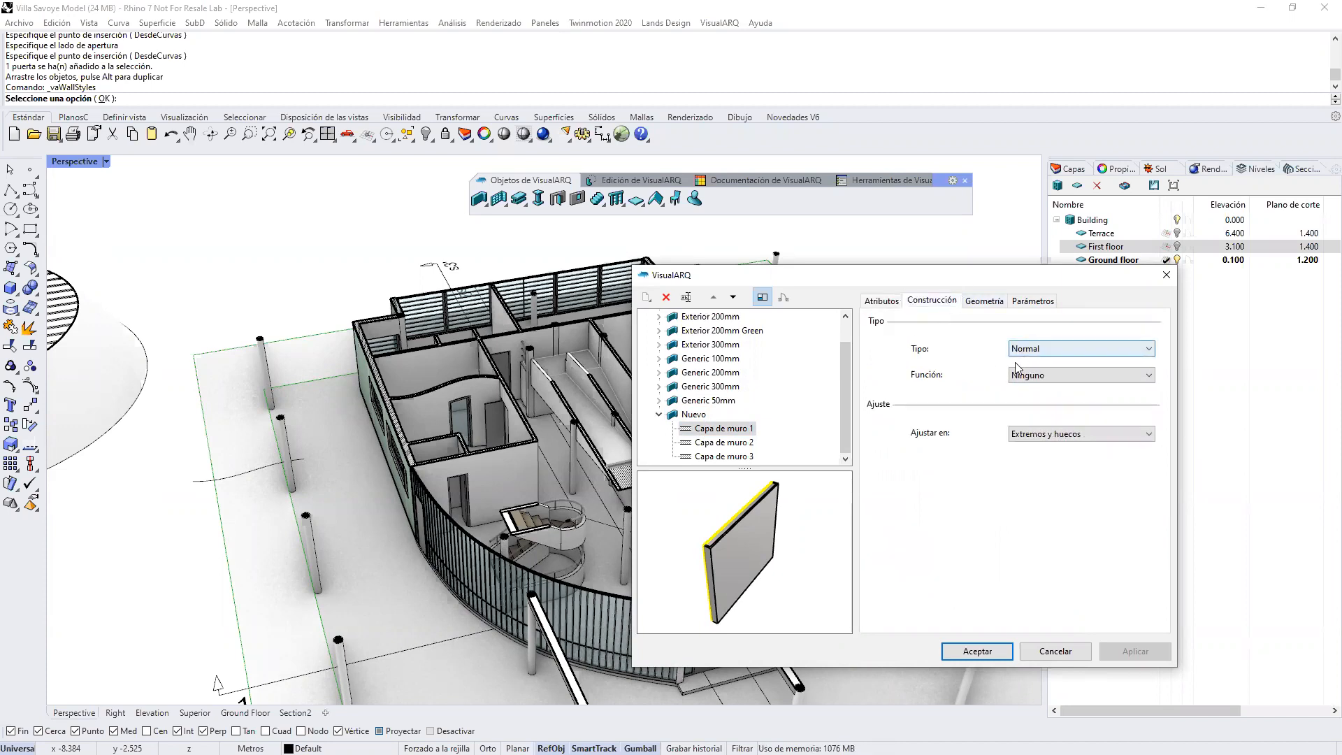
pyautogui.click(997, 303)
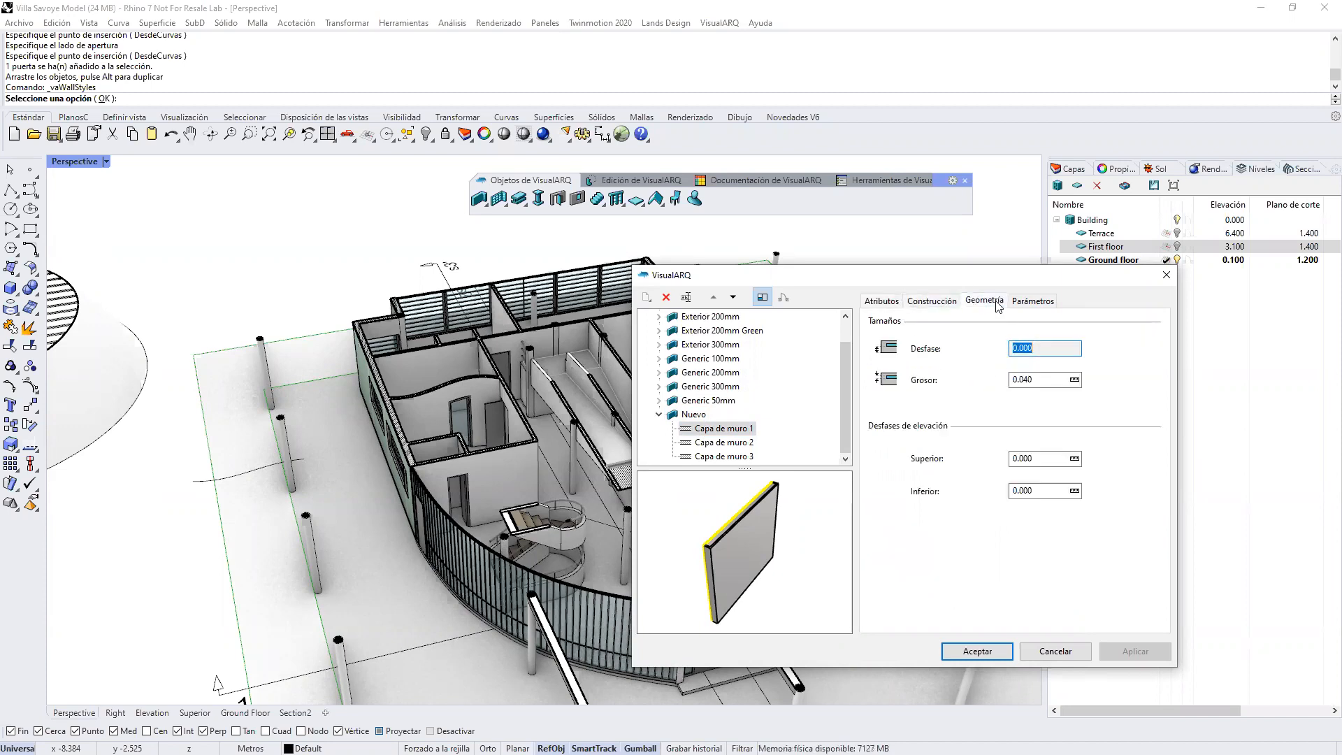
pyautogui.click(1026, 304)
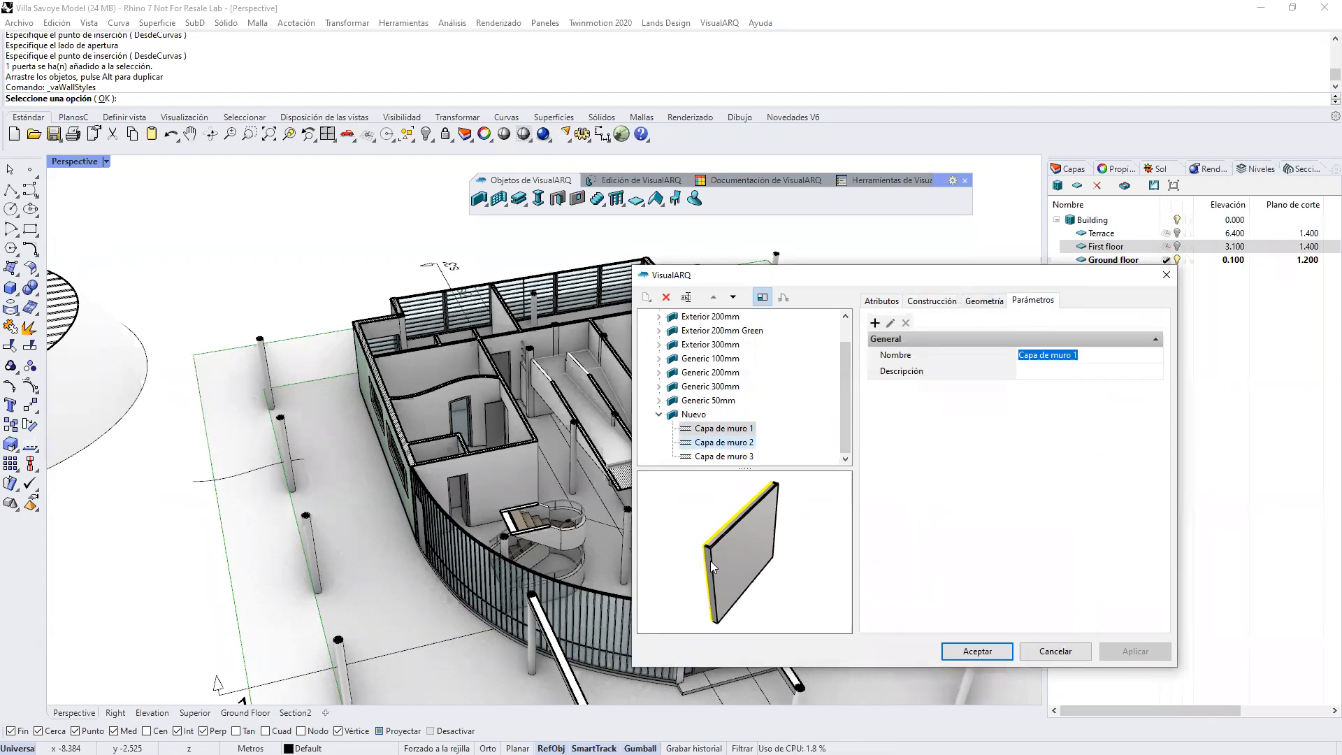
# Step: Set the construction type of Capa de muro 2 in the Nuevo style to Núcleo
pyautogui.moveTo(710, 561); pyautogui.dragTo(759, 538, button='right')
pyautogui.click(931, 301)
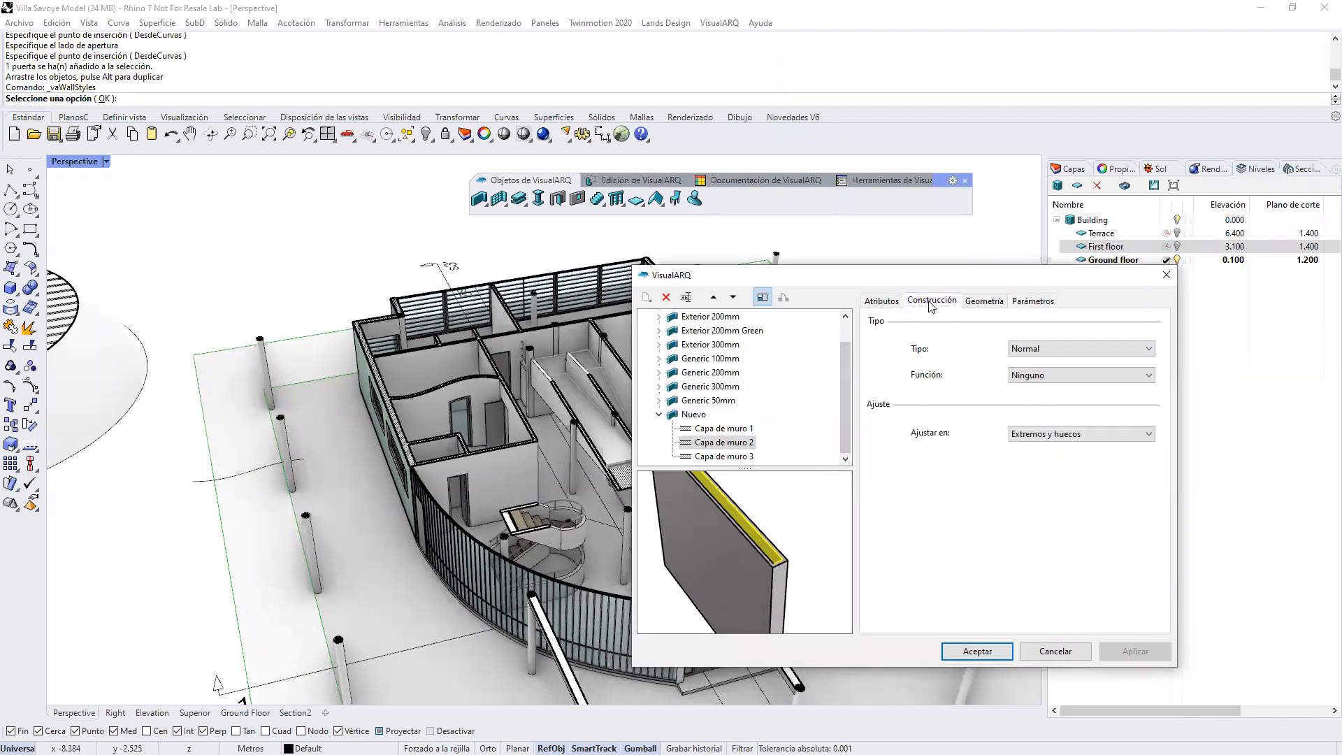
pyautogui.click(1034, 350)
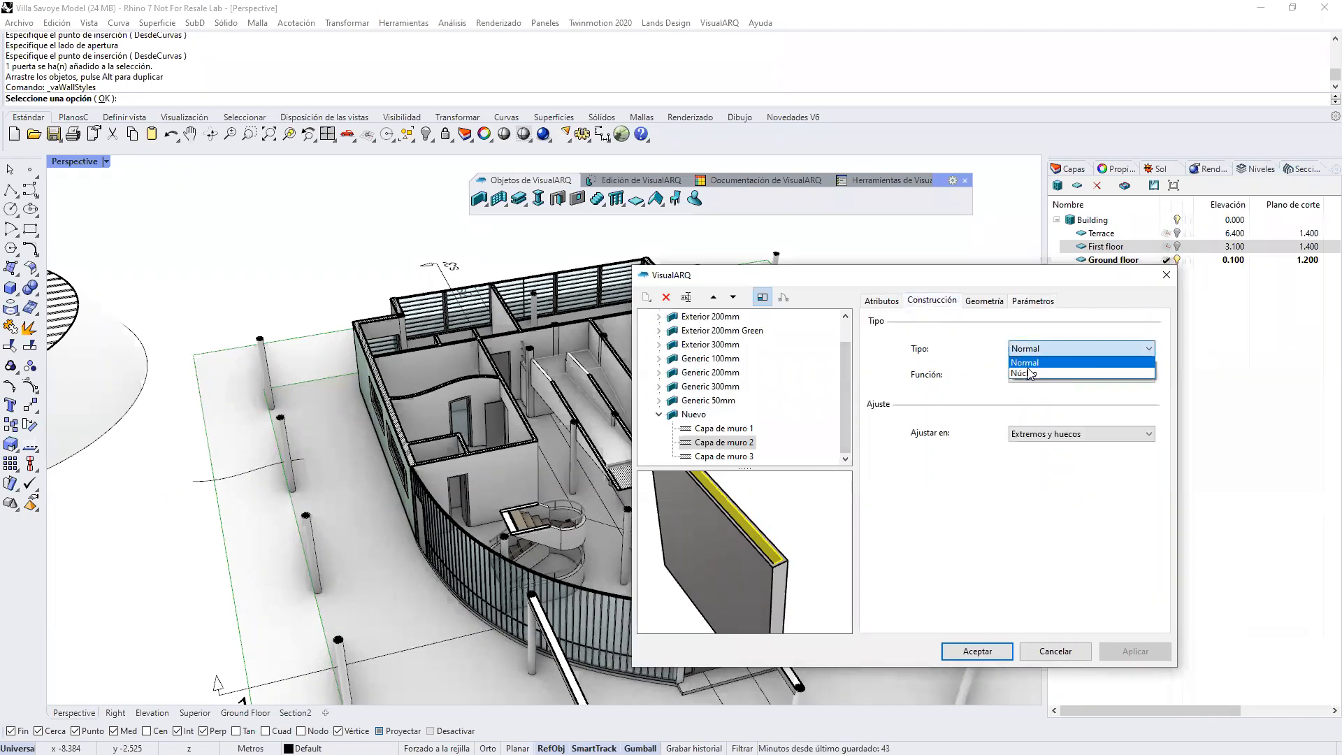
pyautogui.click(1036, 373)
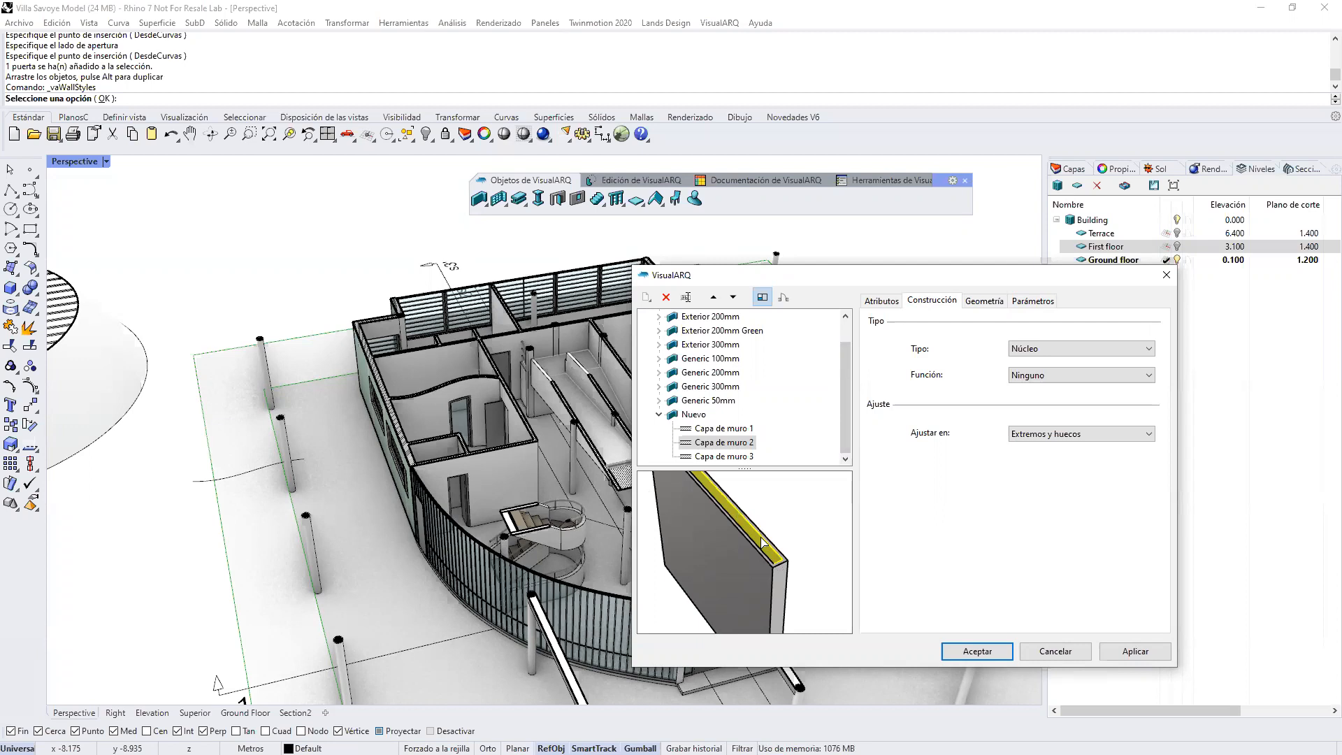
# Step: Show the style preview in plan, set the section pattern of Capa de muro 2 to Solid and accept the wall style changes
pyautogui.click(882, 302)
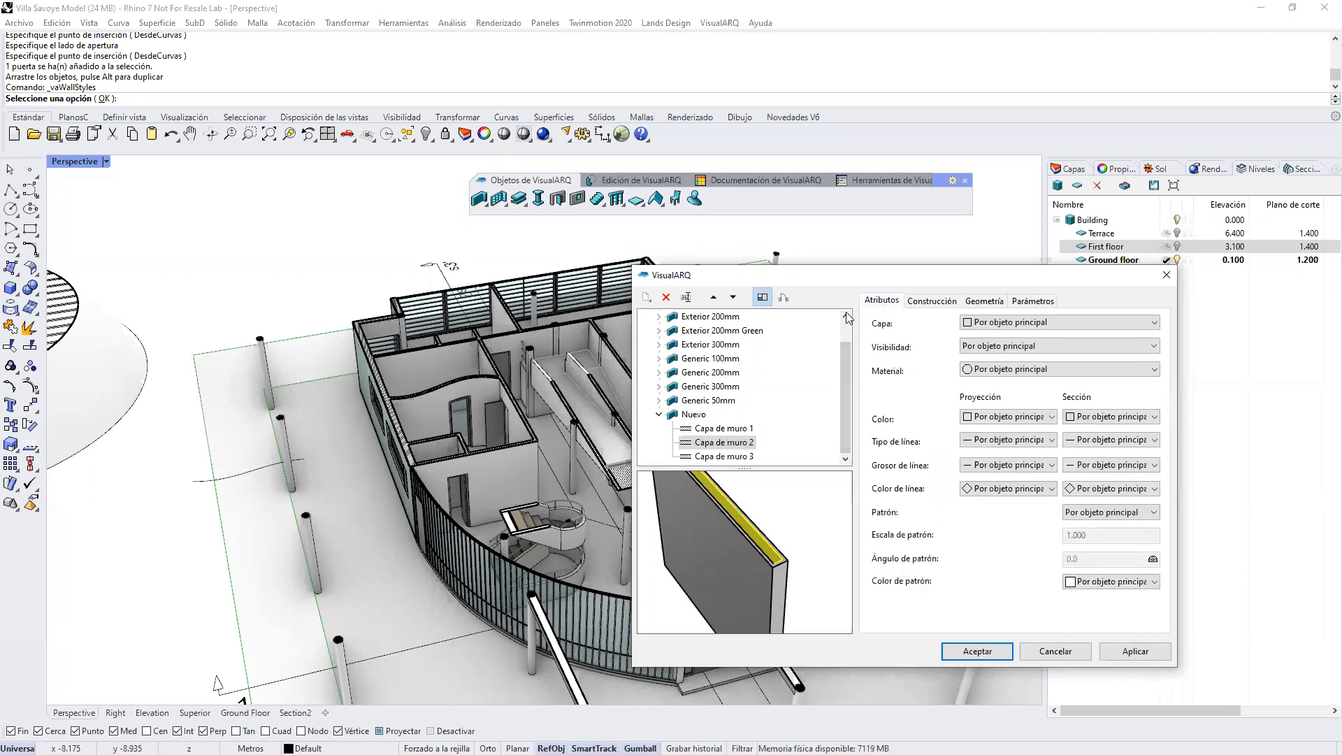
pyautogui.click(712, 569)
pyautogui.scroll(5, 671, 554)
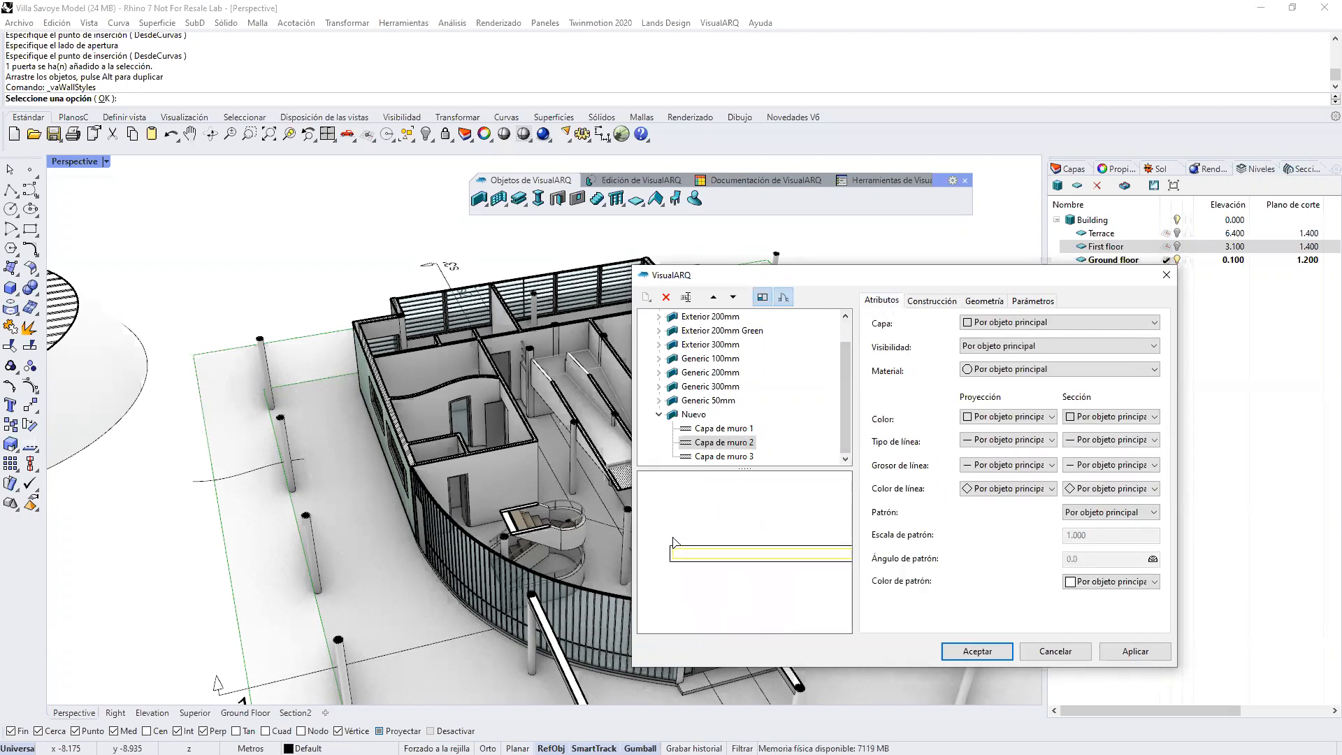
pyautogui.click(780, 300)
pyautogui.click(782, 300)
pyautogui.scroll(3, 664, 560)
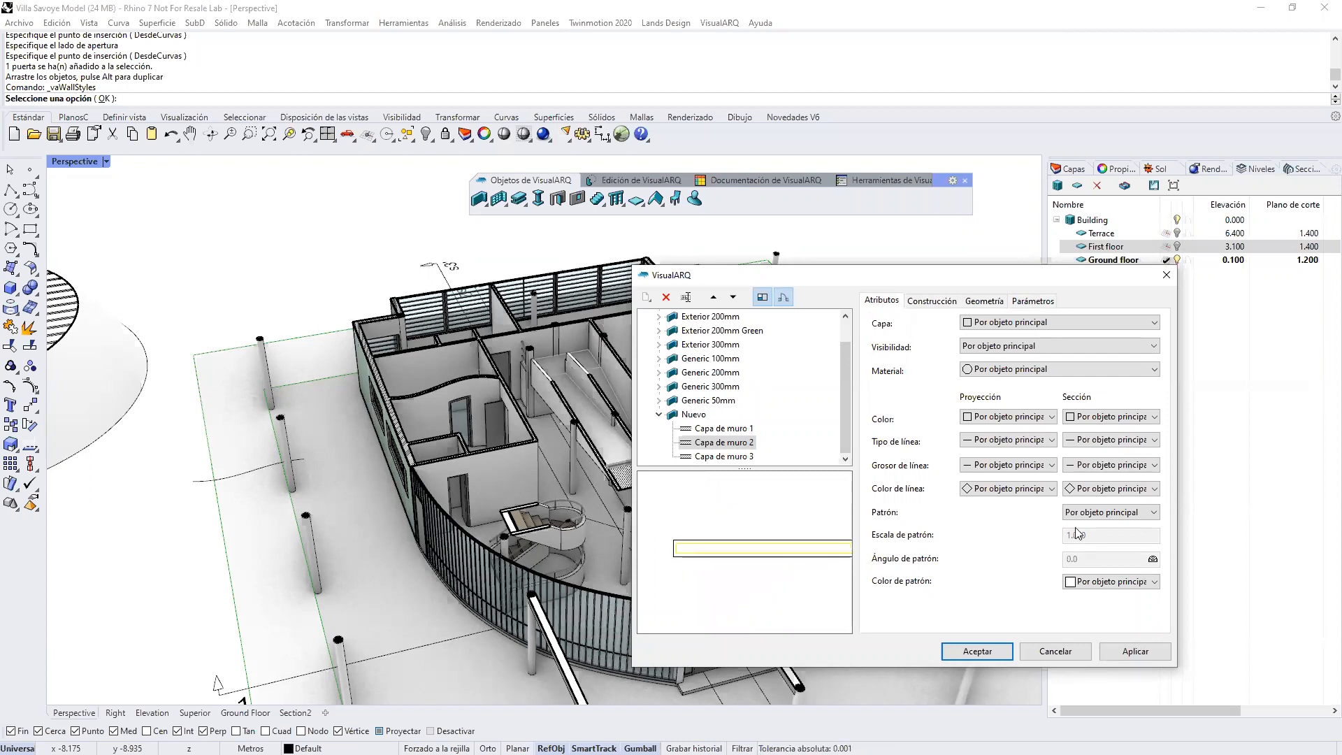
pyautogui.click(1091, 513)
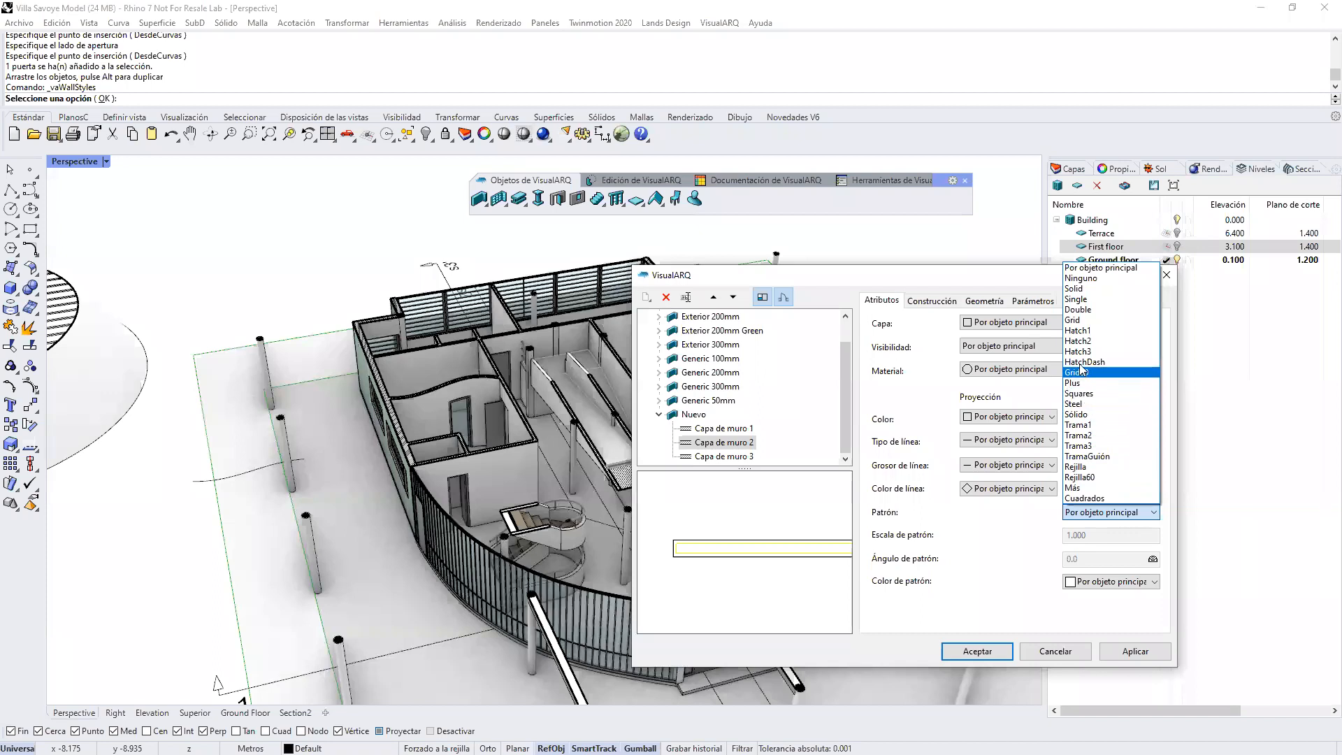
pyautogui.click(1082, 289)
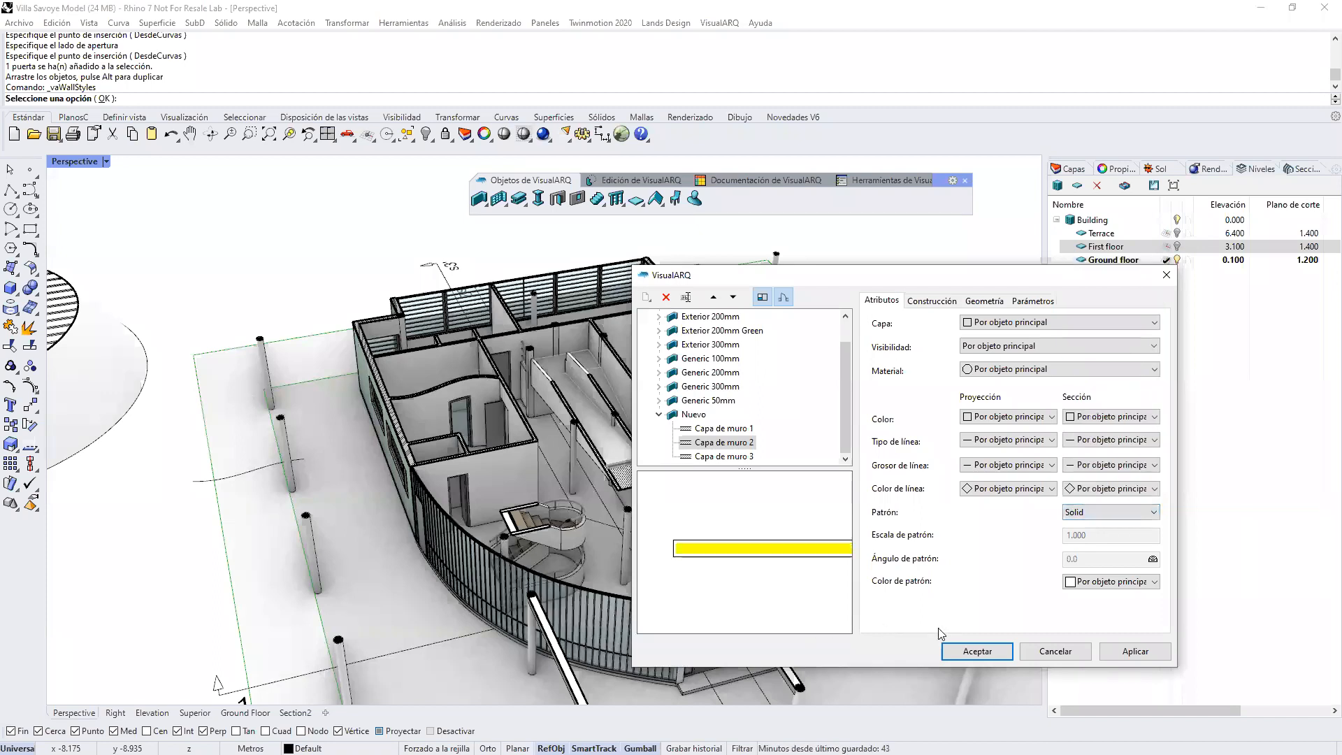
pyautogui.click(978, 651)
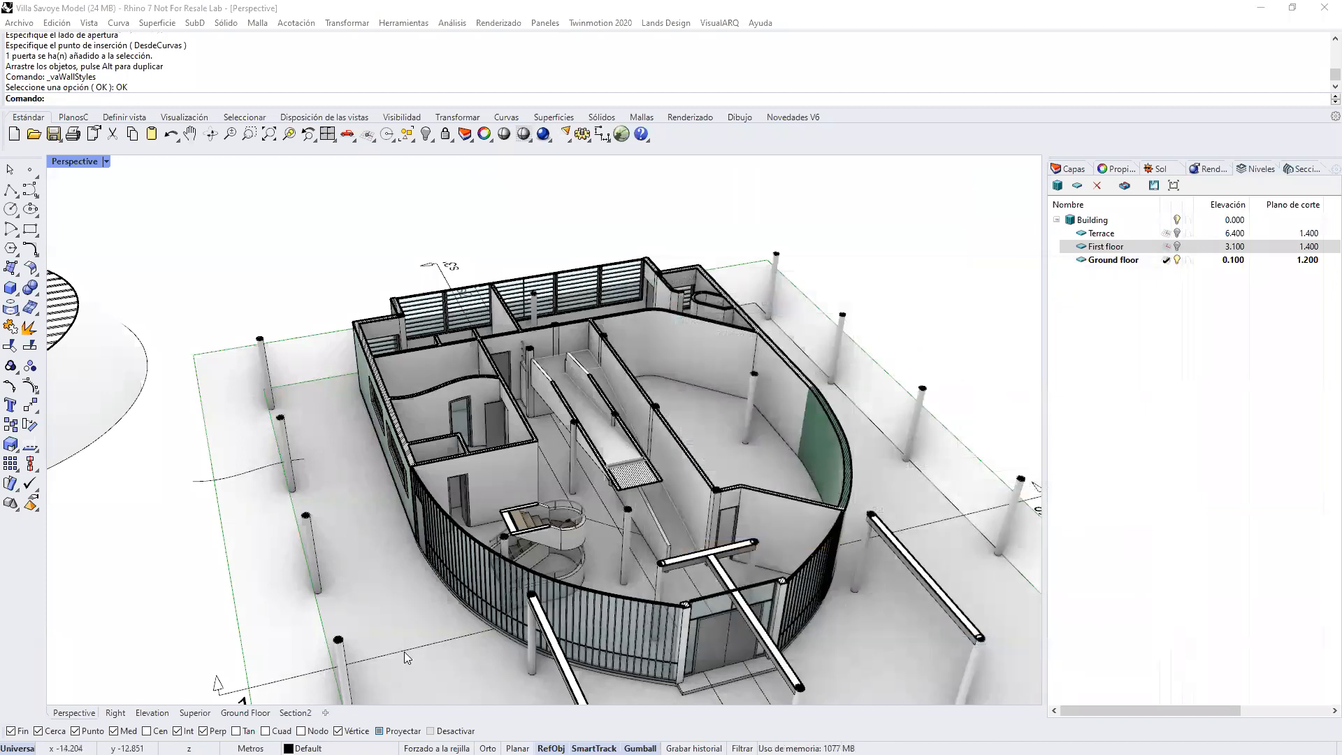
# Step: In the Superior view, apply the Nuevo style to the straight exterior wall where the diagonal interior wall ends
pyautogui.click(195, 714)
pyautogui.scroll(-6, 710, 453)
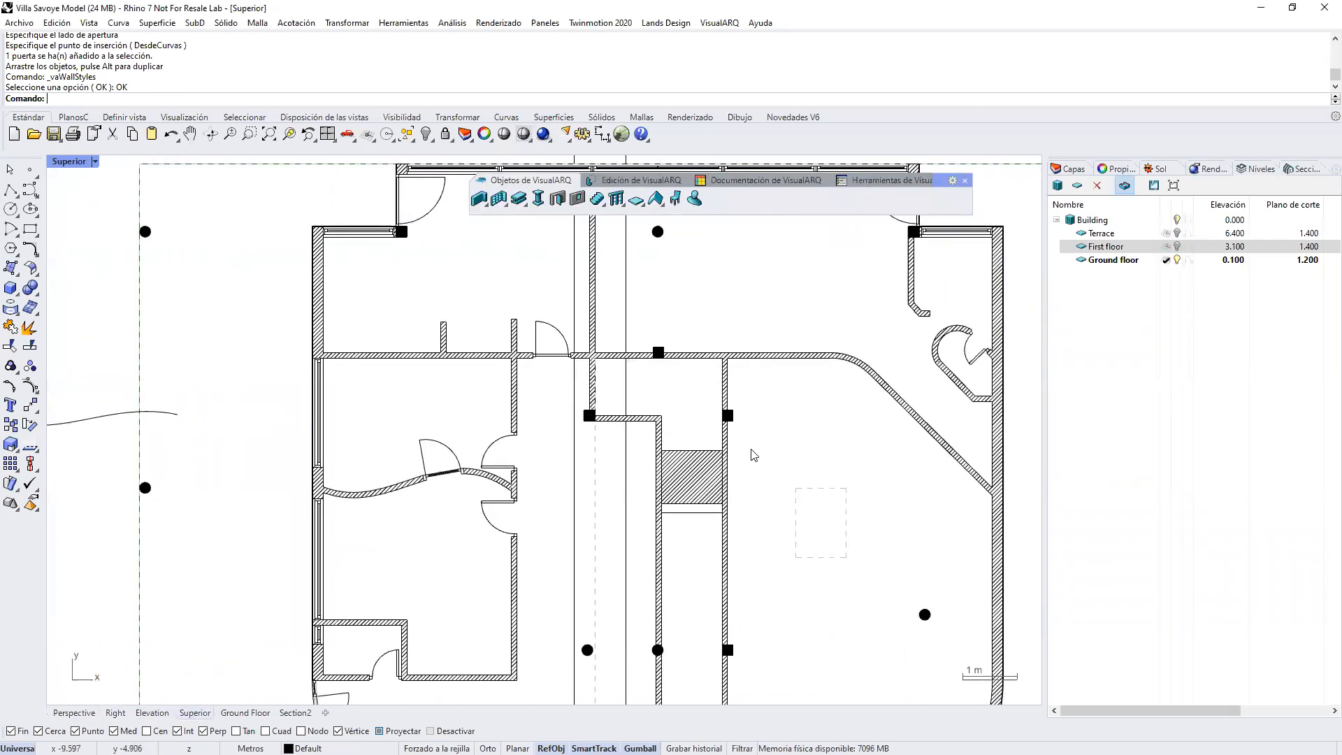
pyautogui.scroll(3, 781, 504)
pyautogui.scroll(2, 780, 504)
pyautogui.click(764, 506)
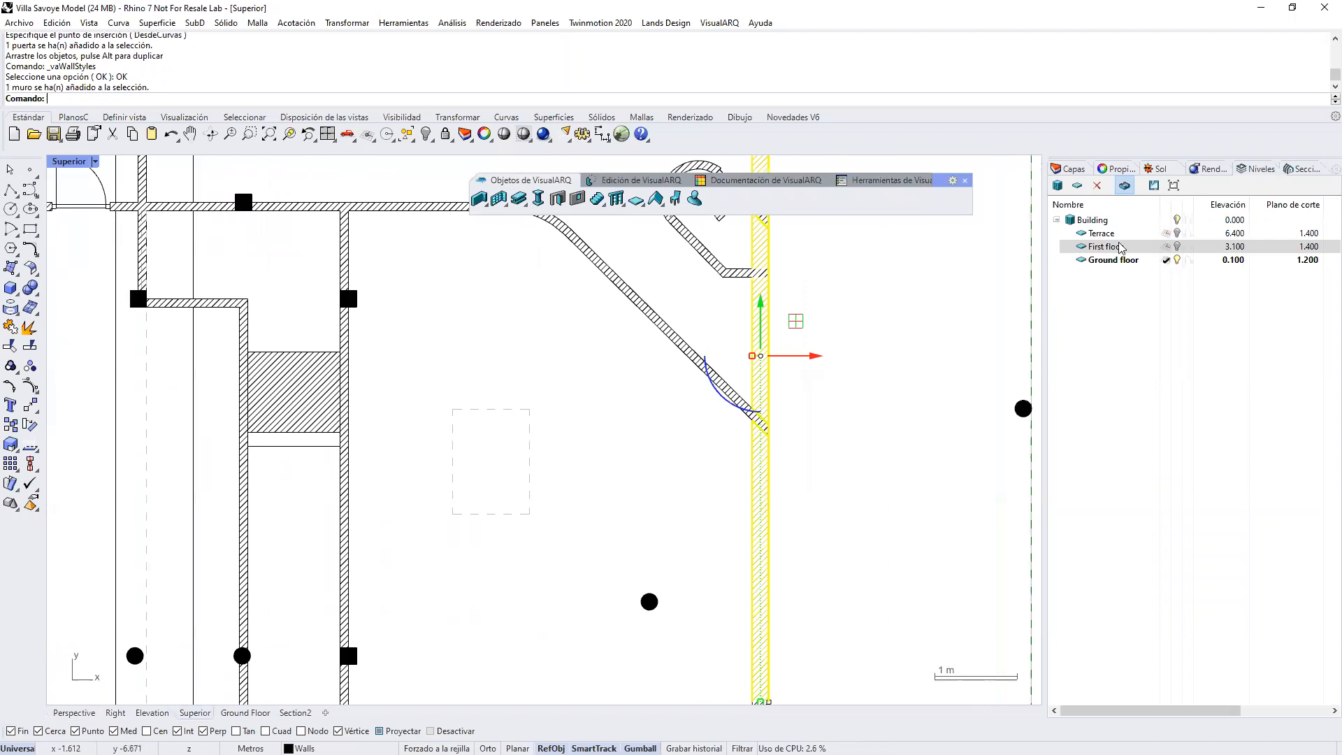
pyautogui.click(1104, 171)
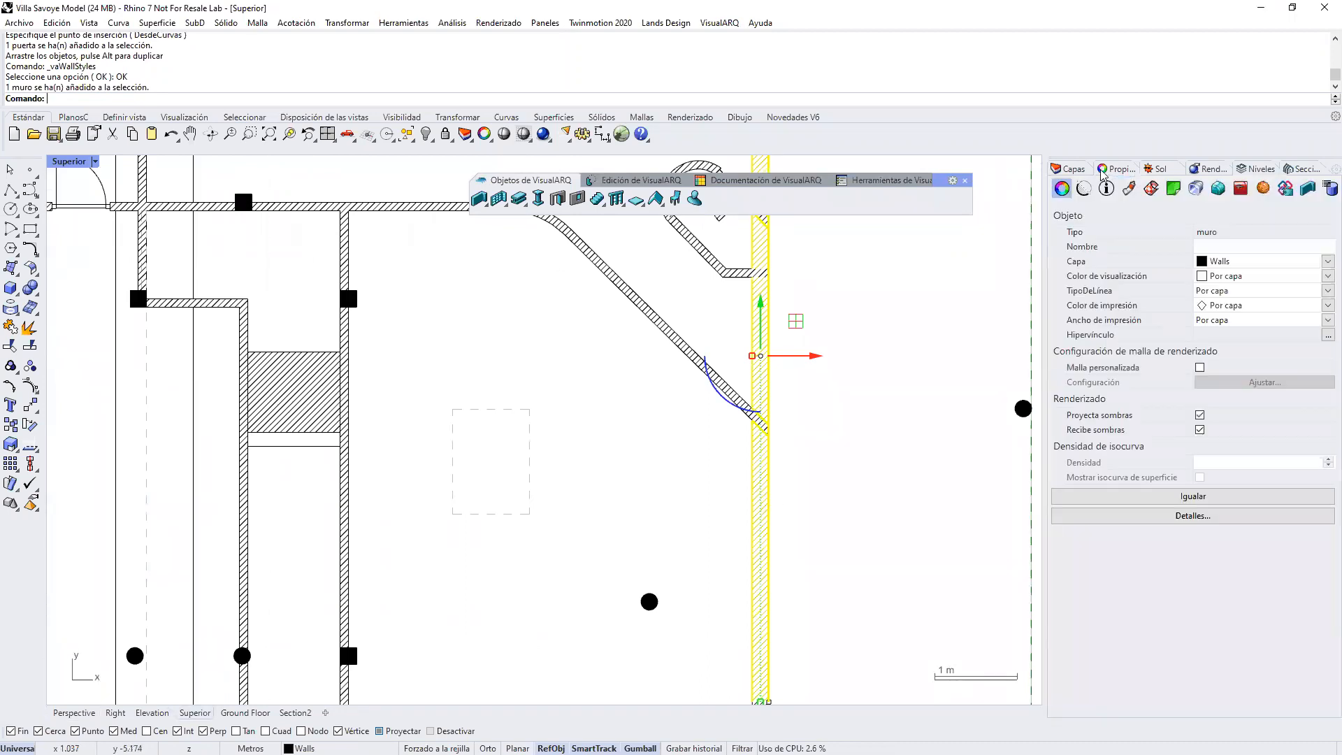
pyautogui.click(1308, 188)
pyautogui.click(1264, 277)
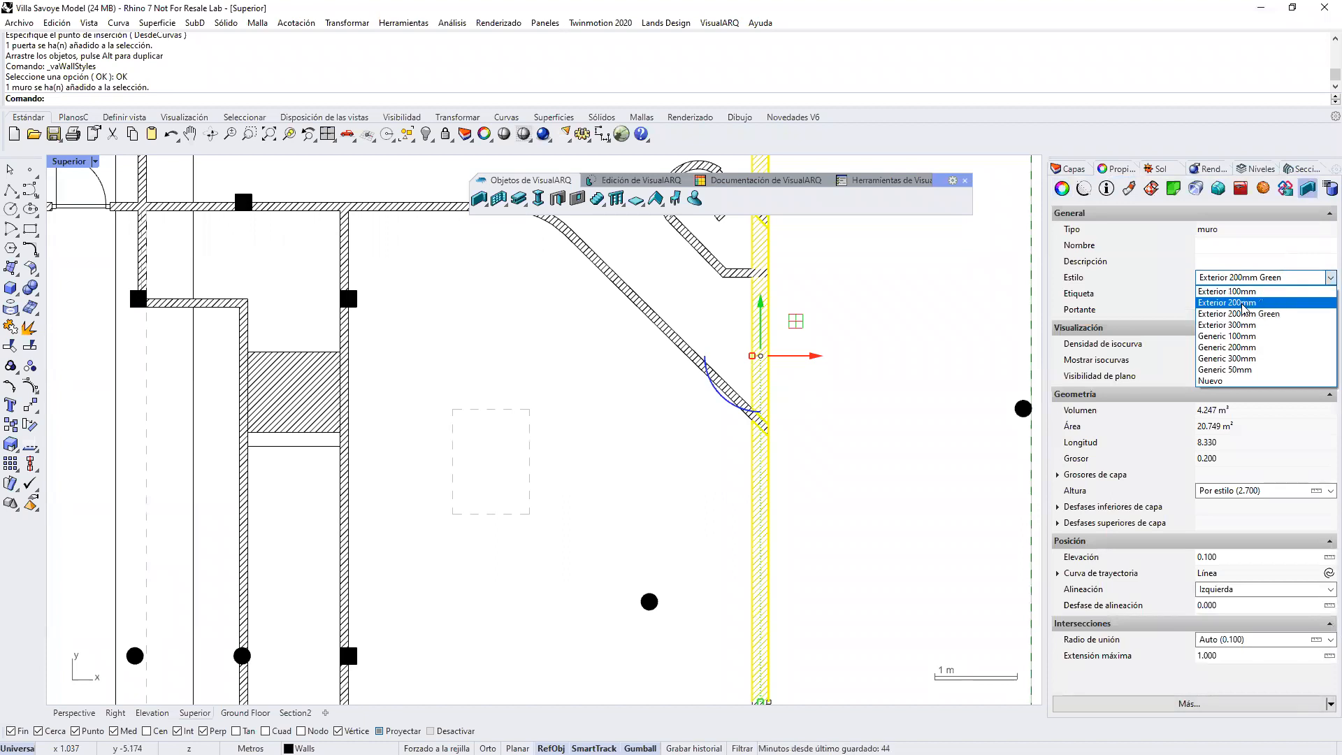
pyautogui.click(1220, 381)
pyautogui.click(889, 413)
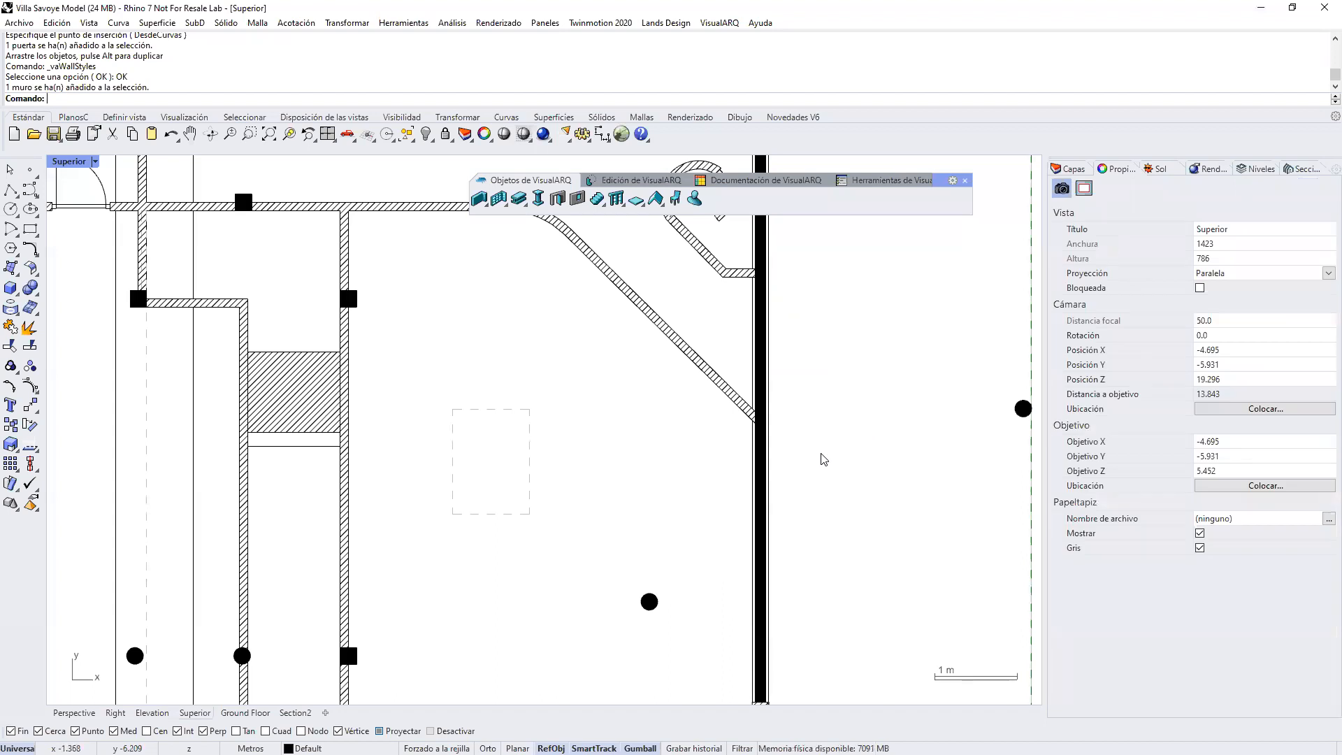
# Step: From the Perspective view, review the frame and leaf settings of the Hinged door style, closing the door styles without changes
pyautogui.click(84, 713)
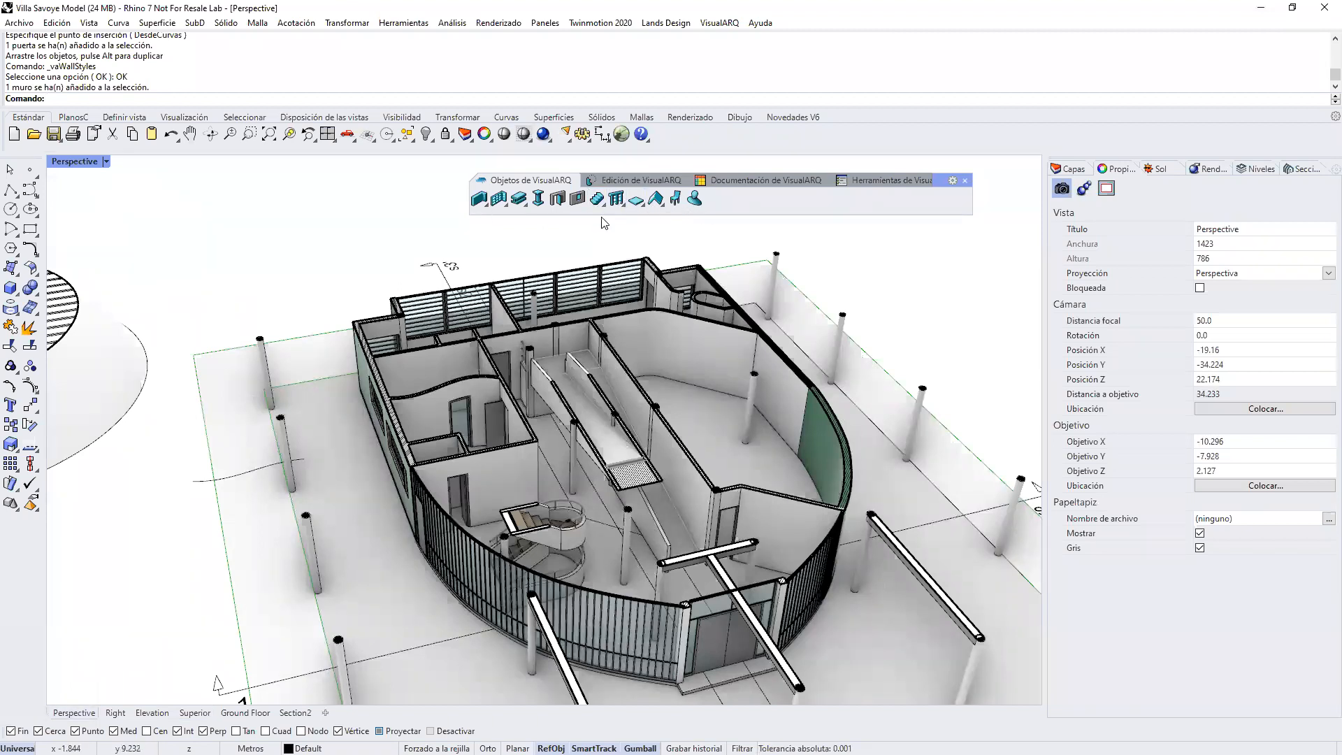
pyautogui.moveTo(734, 442); pyautogui.dragTo(448, 390, button='right')
pyautogui.scroll(-4, 447, 390)
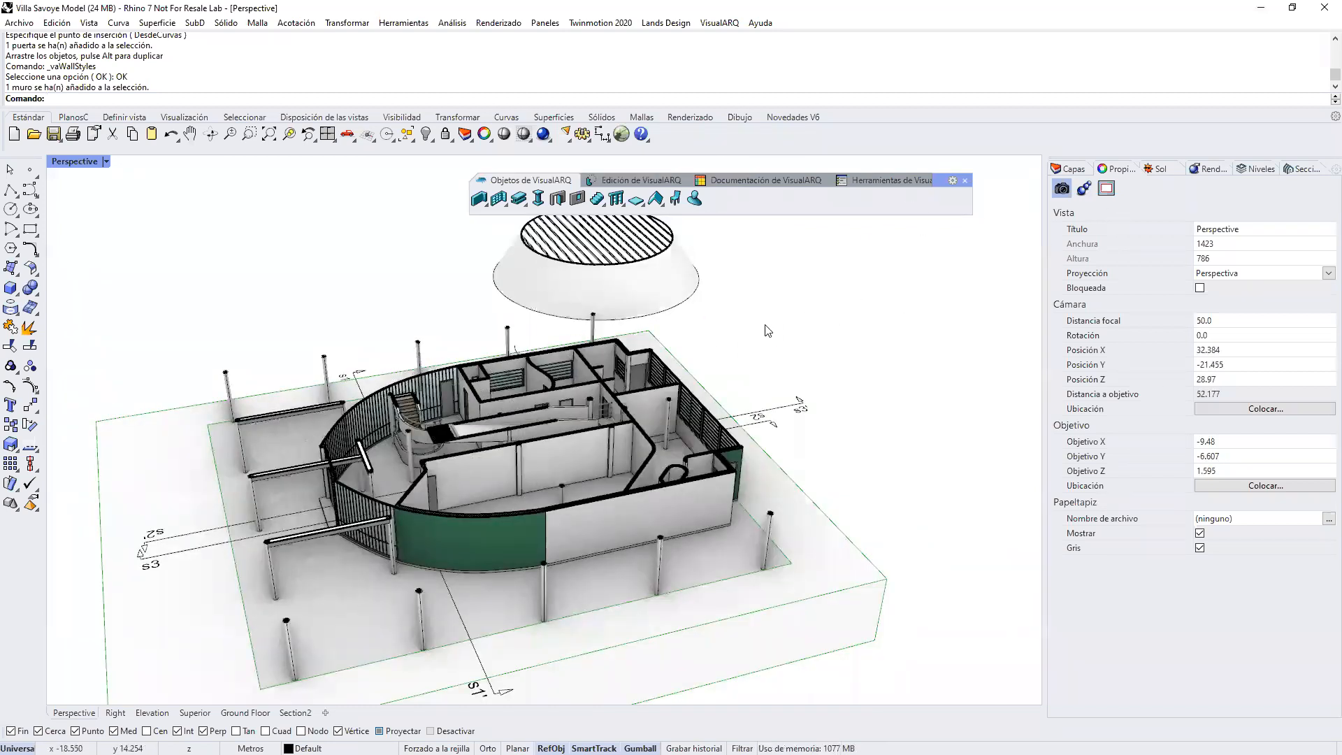
pyautogui.click(557, 199)
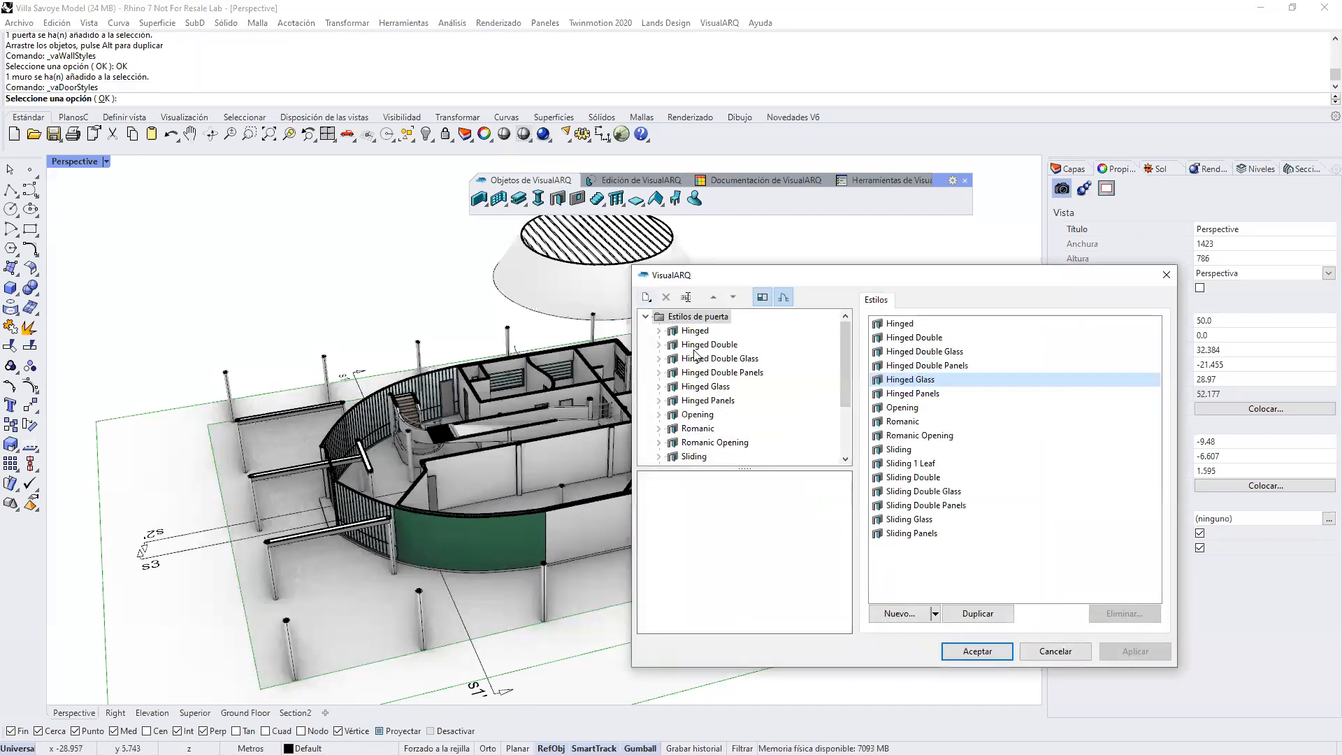
pyautogui.moveTo(730, 467); pyautogui.dragTo(730, 560)
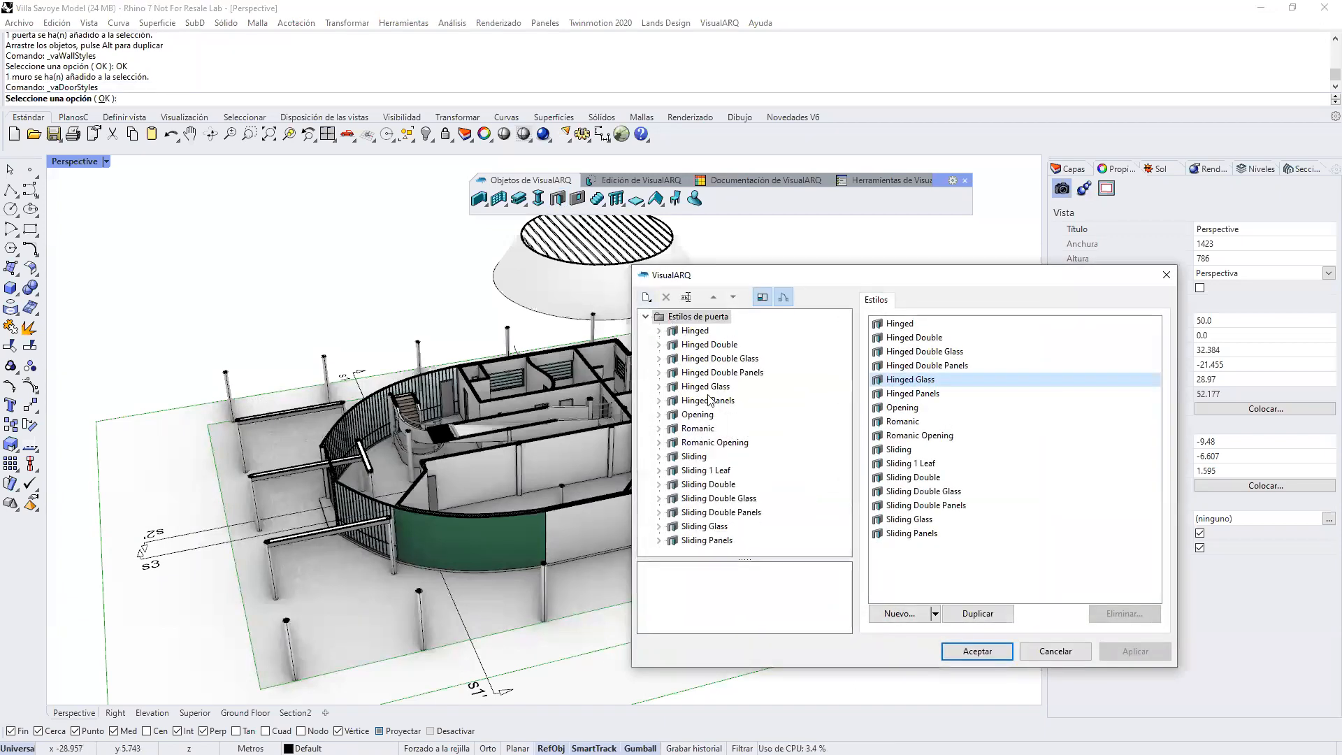
pyautogui.click(659, 331)
pyautogui.click(692, 346)
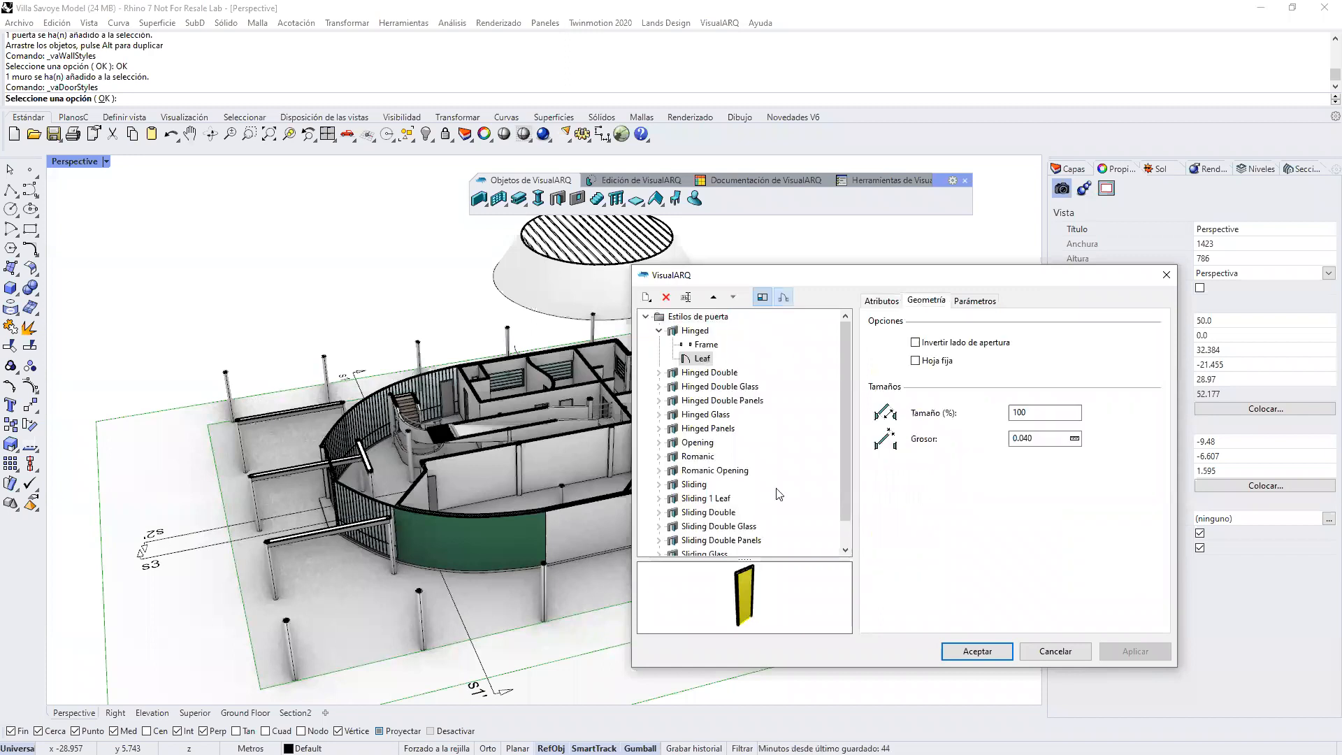
pyautogui.moveTo(770, 581)
pyautogui.mouseDown(button='right')
pyautogui.moveTo(754, 590)
pyautogui.moveTo(771, 573)
pyautogui.mouseUp(button='right')
pyautogui.click(975, 301)
pyautogui.click(929, 300)
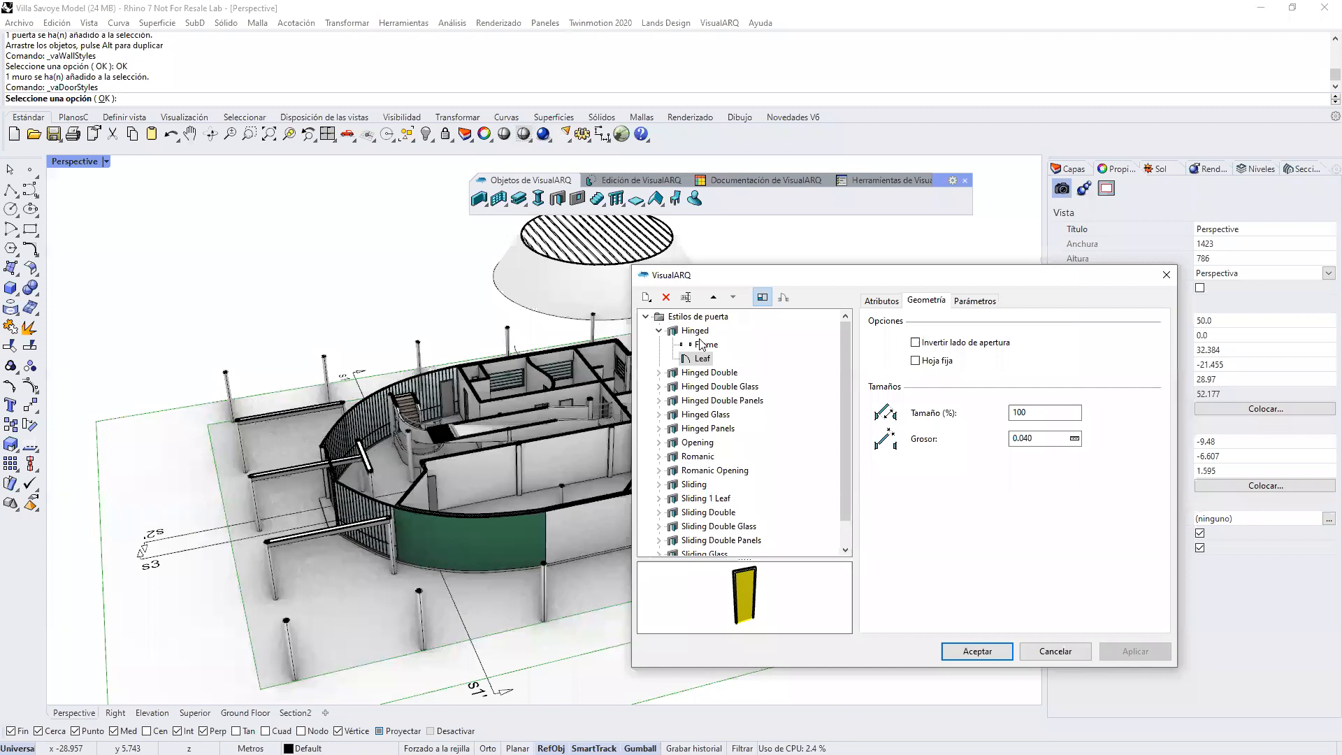
pyautogui.click(1055, 651)
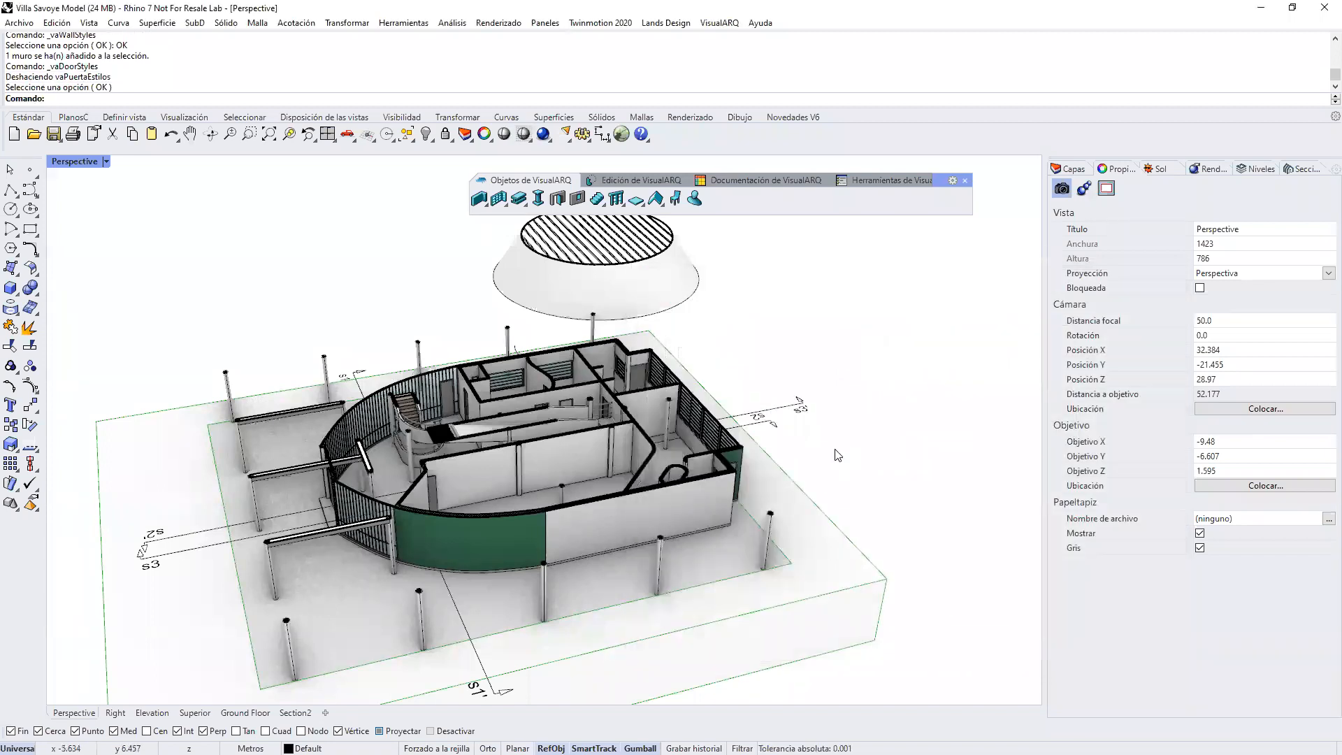
# Step: Launch Grasshopper, open the Bifold Door Multi-Leaf definition and move its window aside to uncover the model
pyautogui.write('gra')
pyautogui.press('Return')
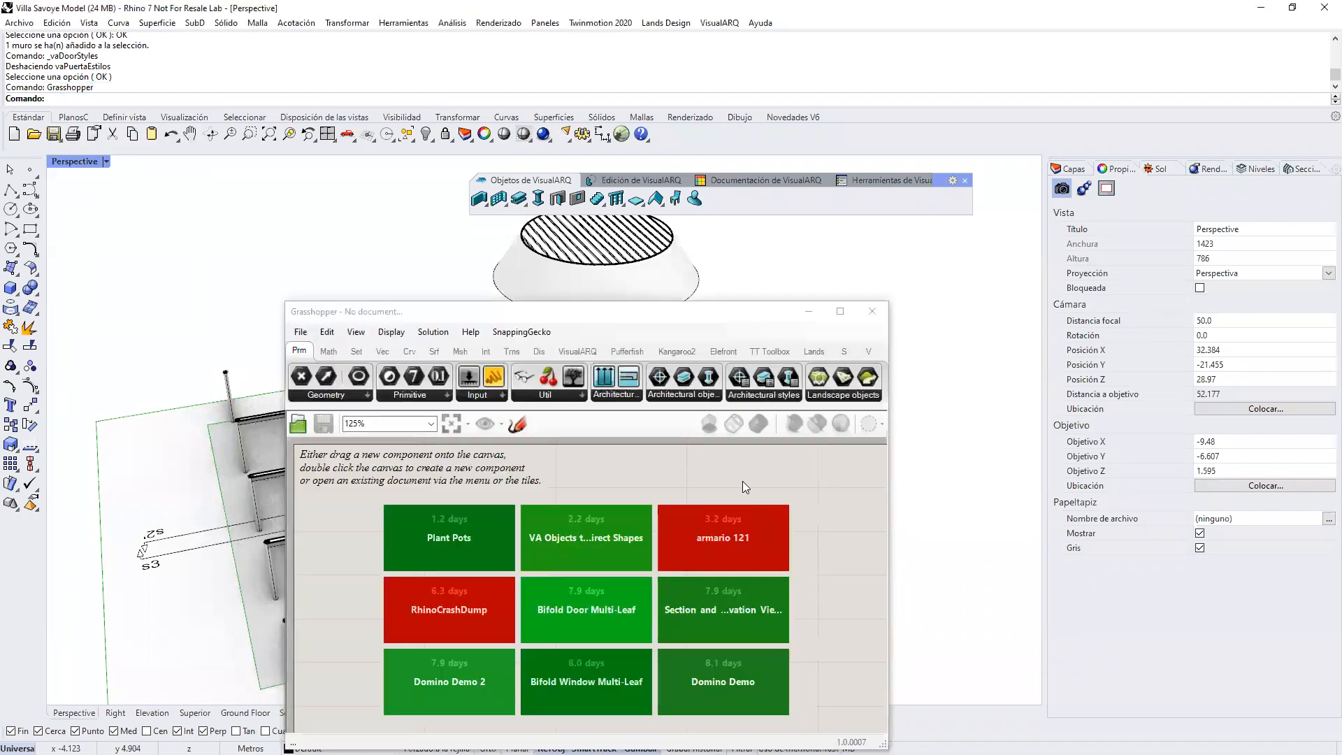
pyautogui.click(593, 605)
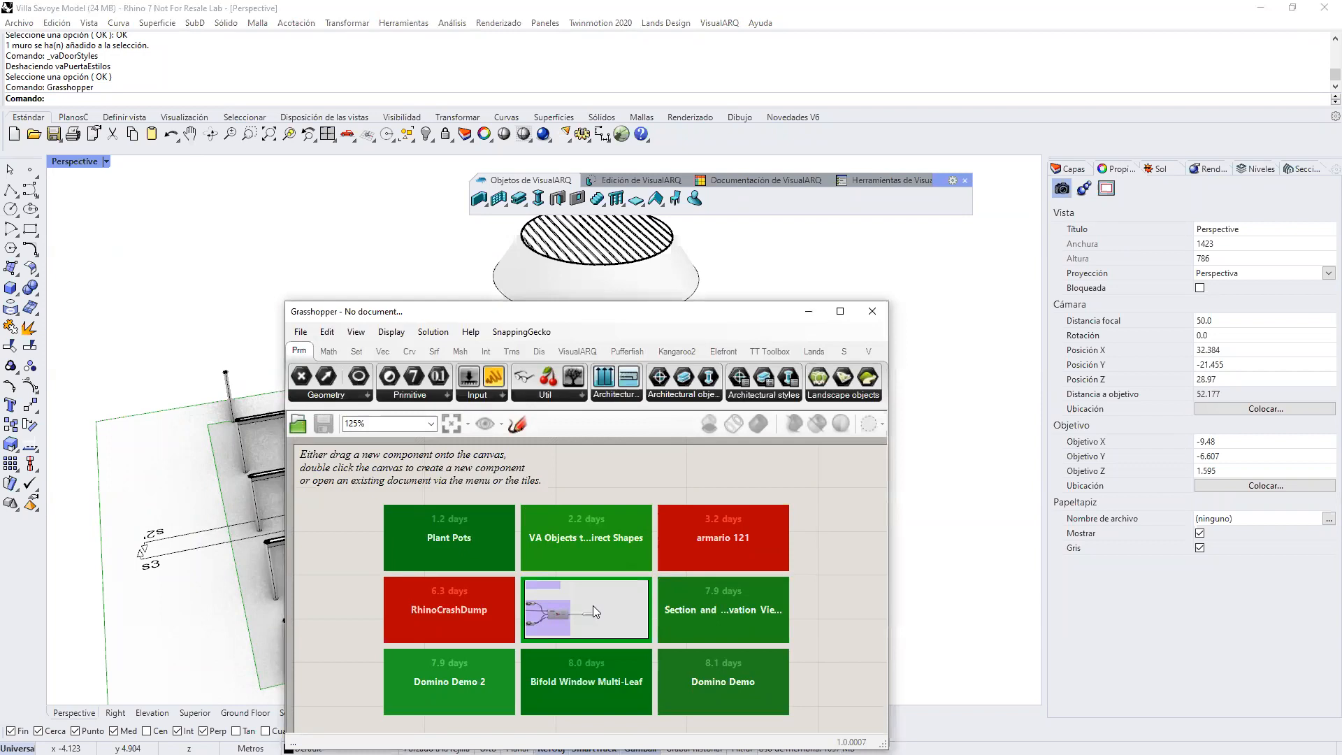
pyautogui.moveTo(716, 323); pyautogui.dragTo(1185, 364)
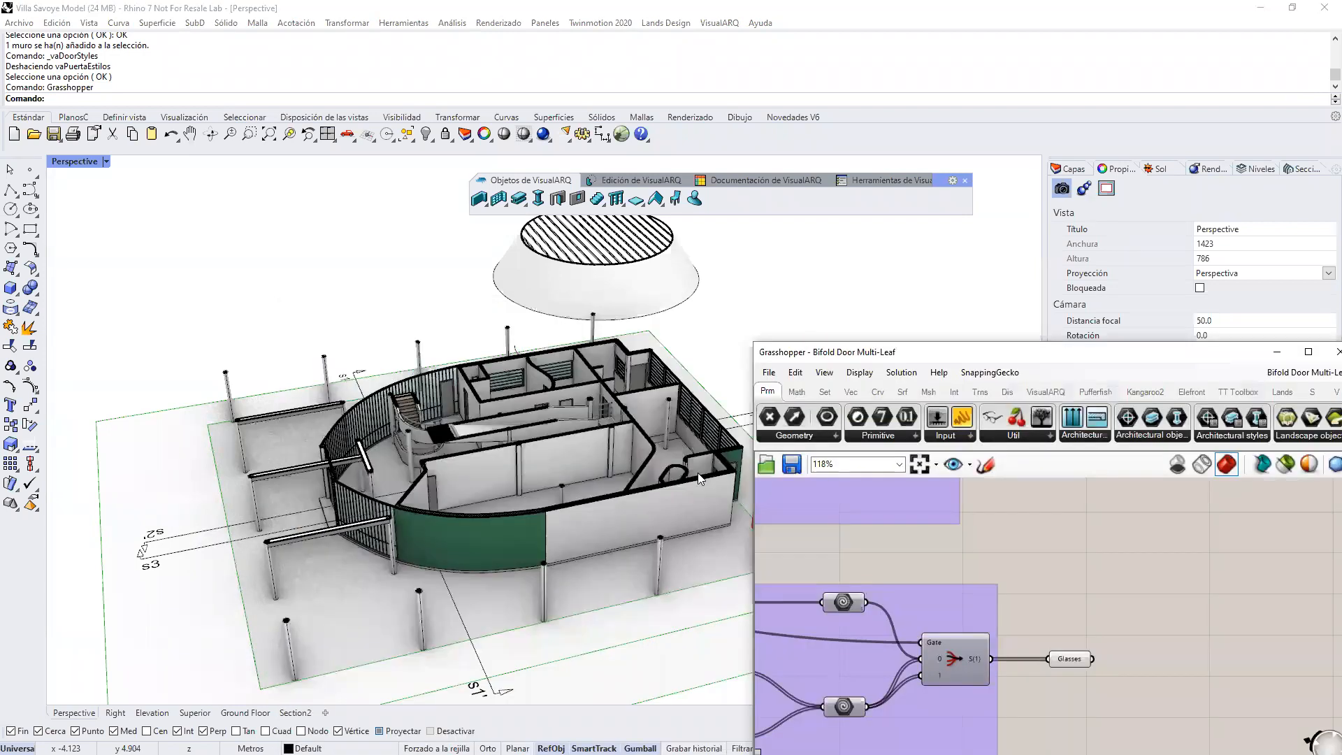
# Step: Examine the bifold door preview beside the building and the definition's frame, opening and leaf input sliders
pyautogui.scroll(5, 499, 518)
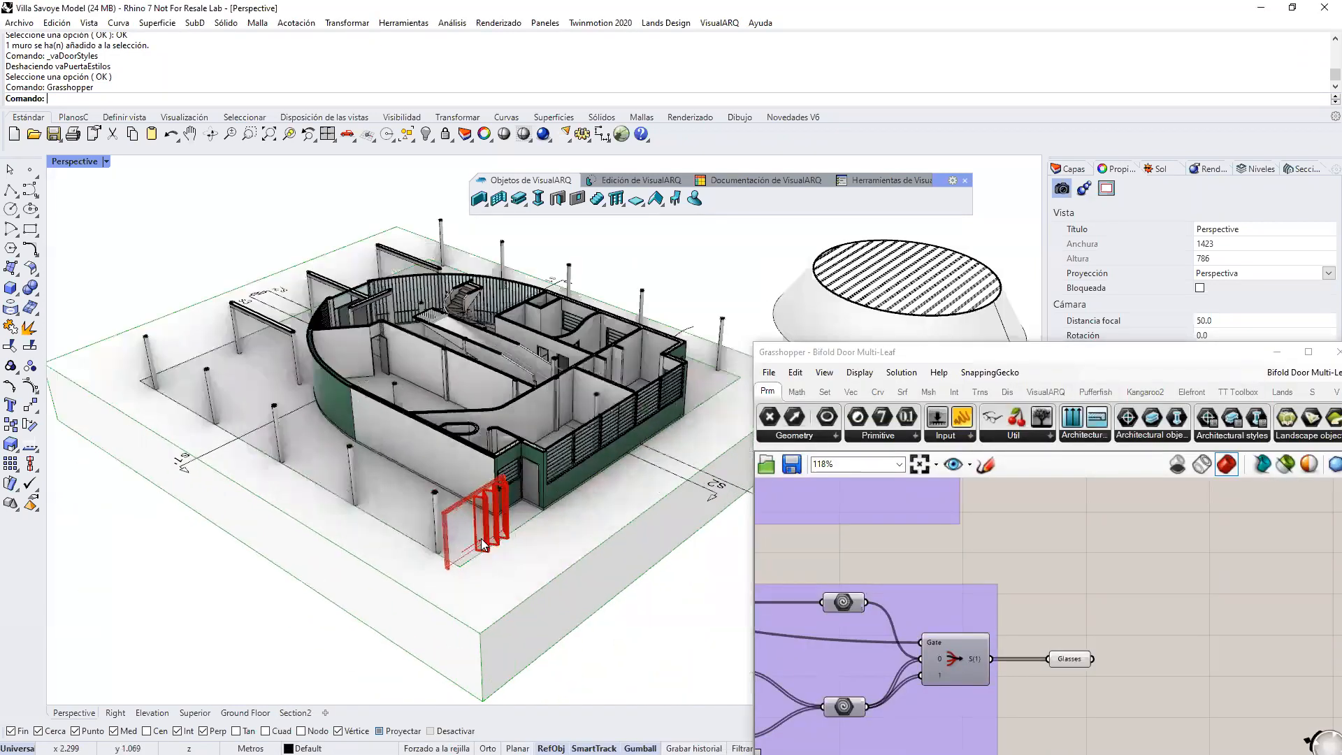
pyautogui.scroll(2, 499, 519)
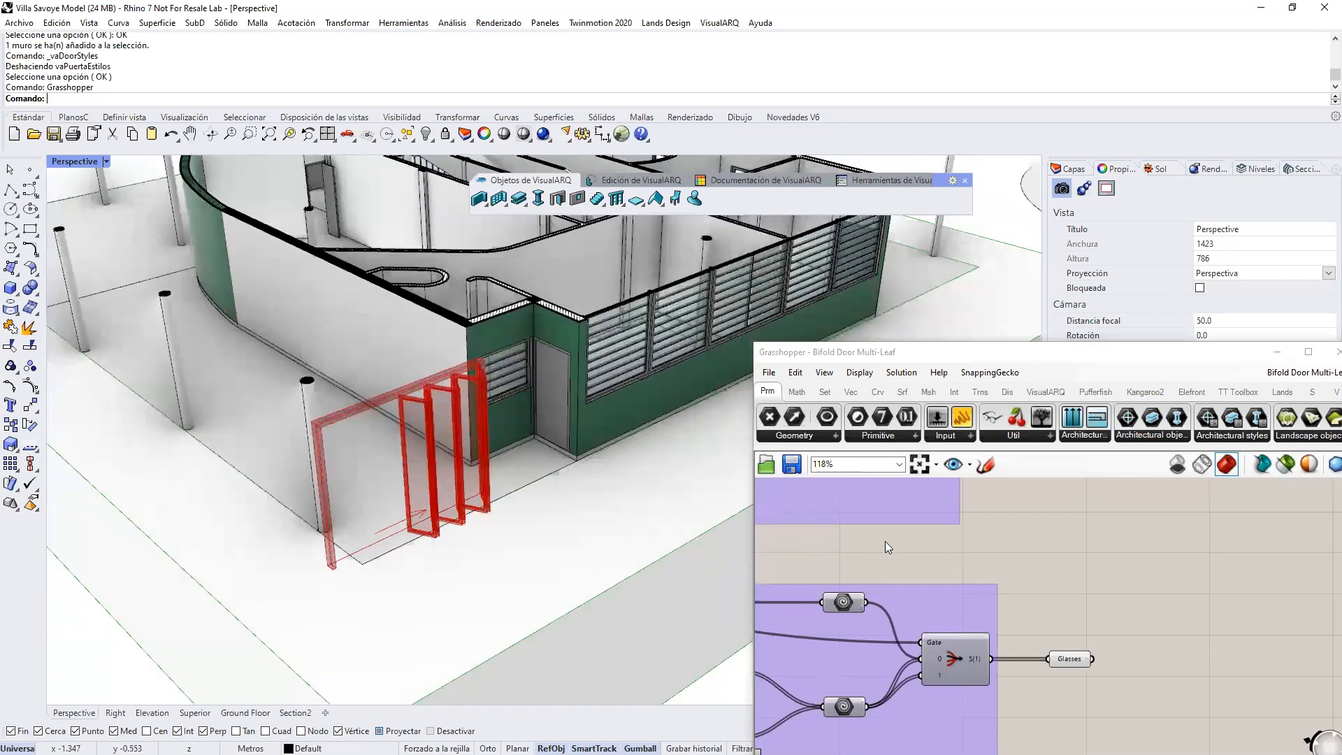
pyautogui.scroll(-3, 880, 544)
pyautogui.scroll(-1, 1053, 574)
pyautogui.moveTo(909, 545); pyautogui.dragTo(1010, 576, button='right')
pyautogui.moveTo(874, 566); pyautogui.dragTo(1015, 614, button='right')
pyautogui.moveTo(902, 587); pyautogui.dragTo(1175, 627, button='right')
pyautogui.scroll(3, 876, 604)
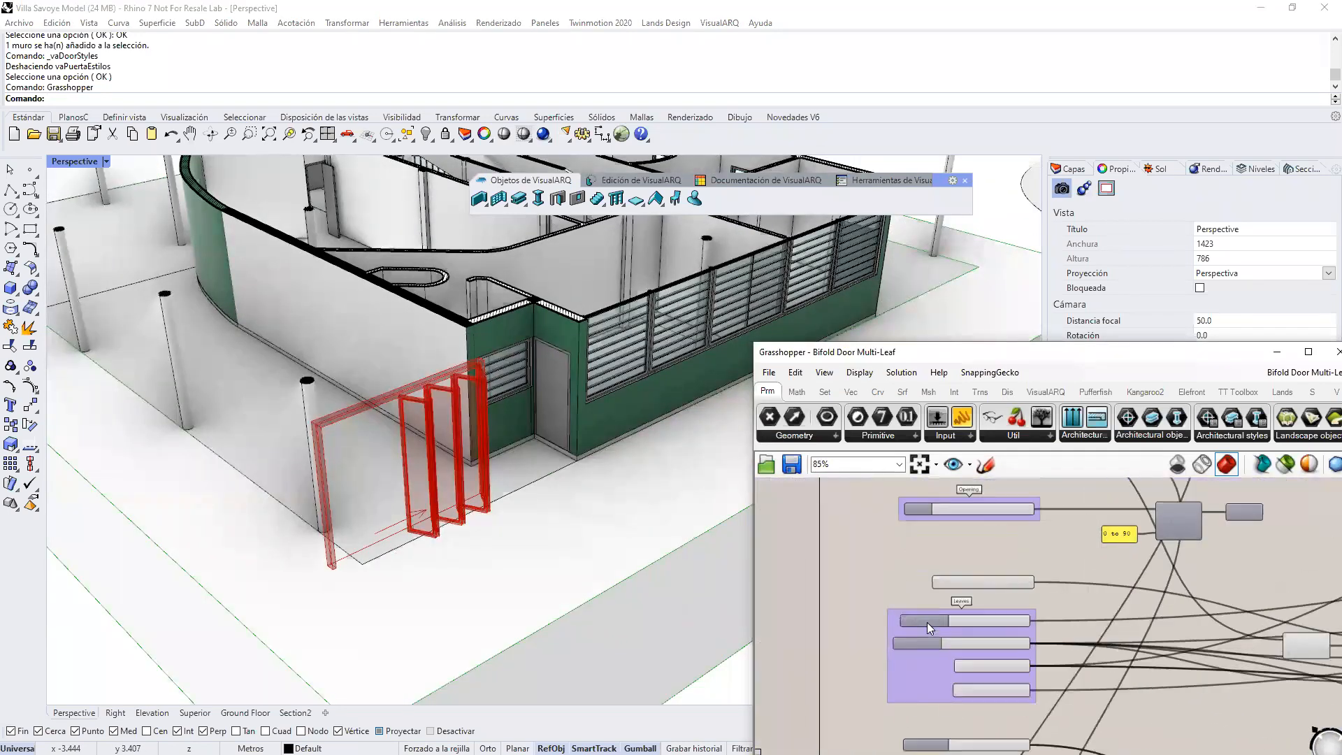
pyautogui.moveTo(1018, 525); pyautogui.dragTo(995, 639, button='right')
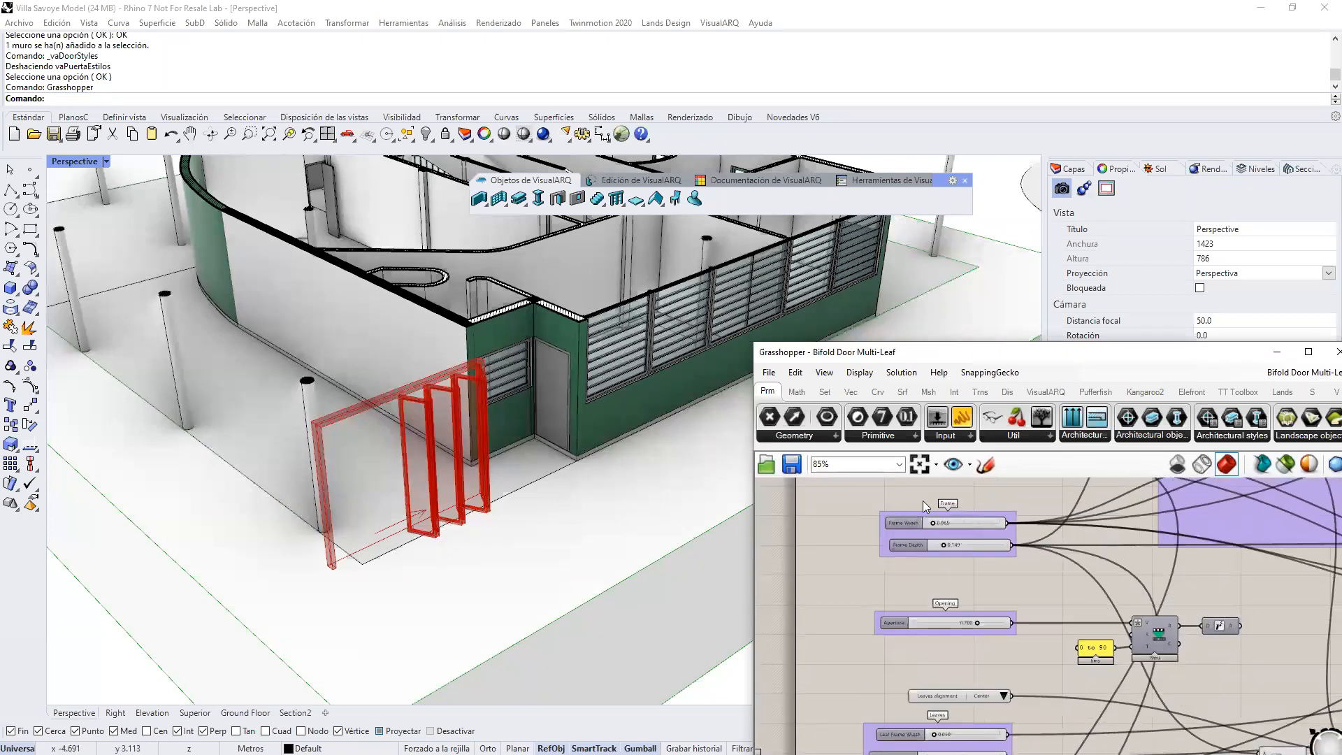
# Step: Set the bifold door definition's Frame Width to 0.112, its Width to 2.888 and its Height to 2.416
pyautogui.scroll(2, 923, 501)
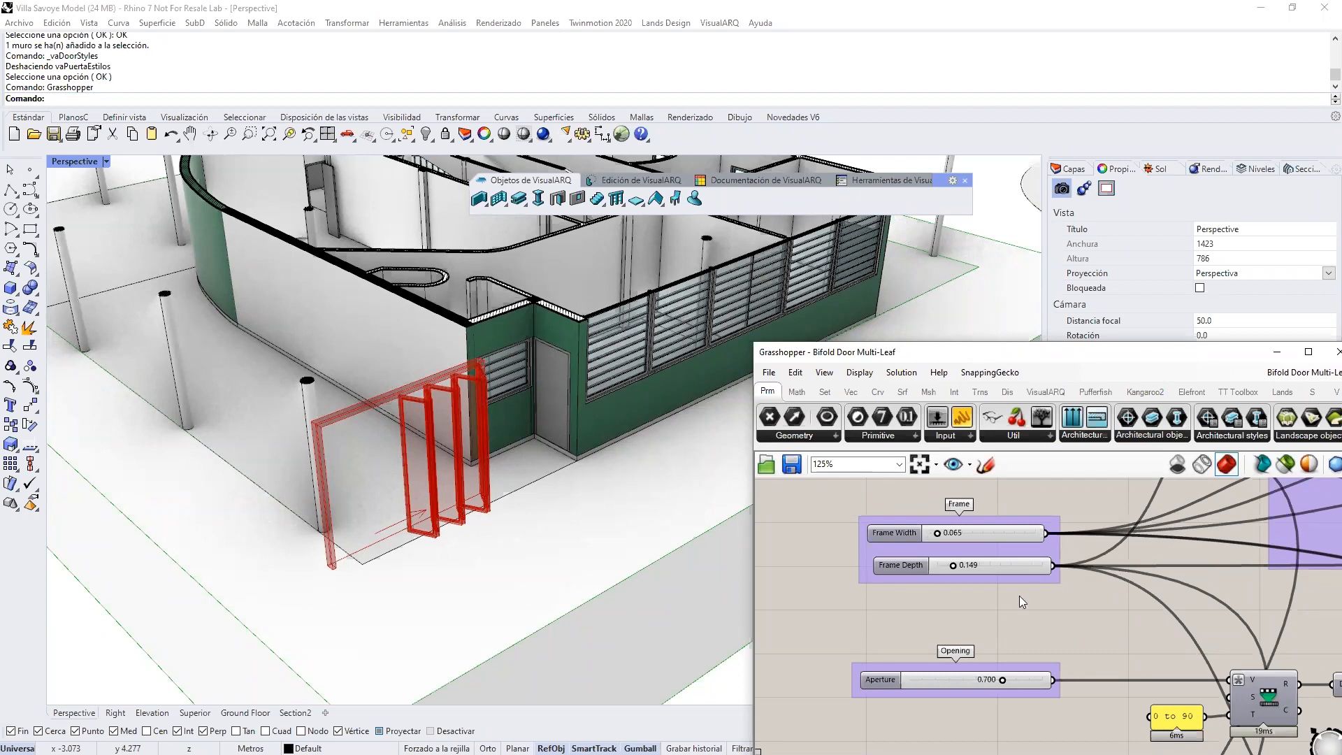
pyautogui.moveTo(943, 534); pyautogui.dragTo(943, 540)
pyautogui.scroll(-3, 942, 540)
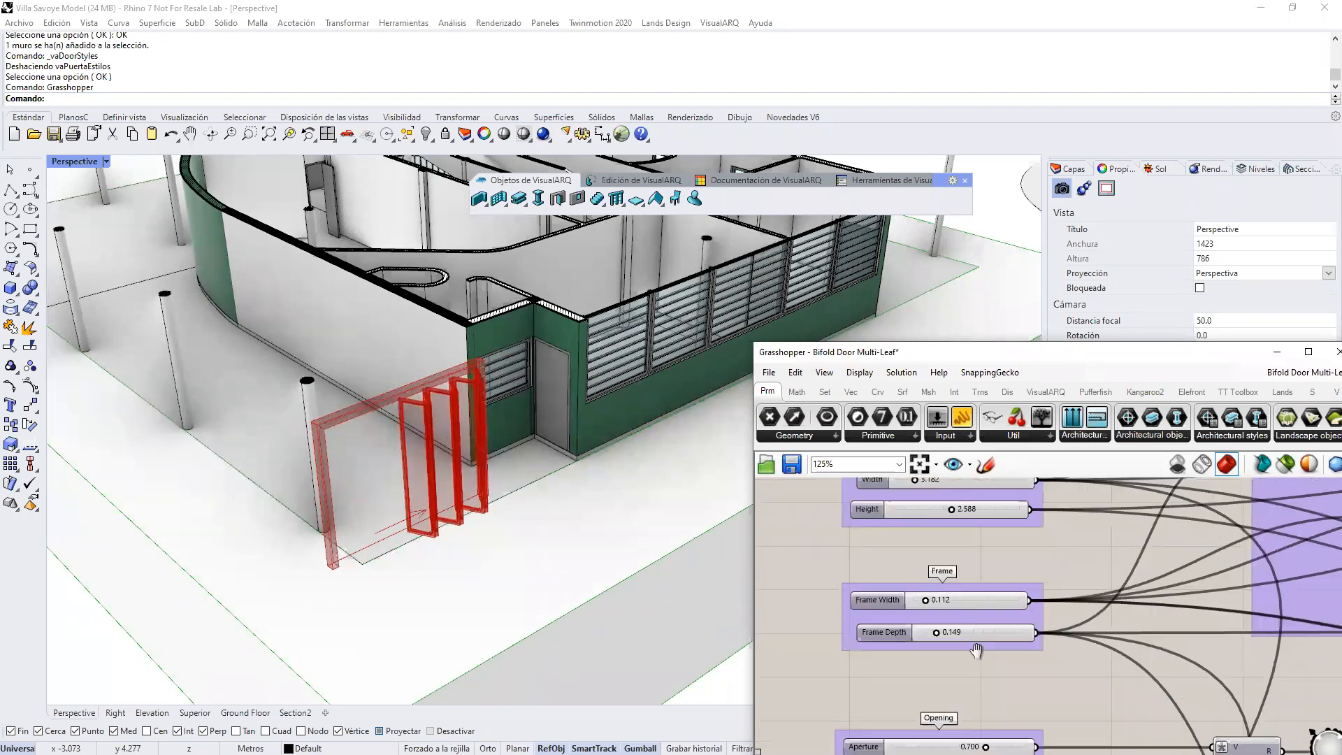
pyautogui.moveTo(920, 578); pyautogui.dragTo(943, 599)
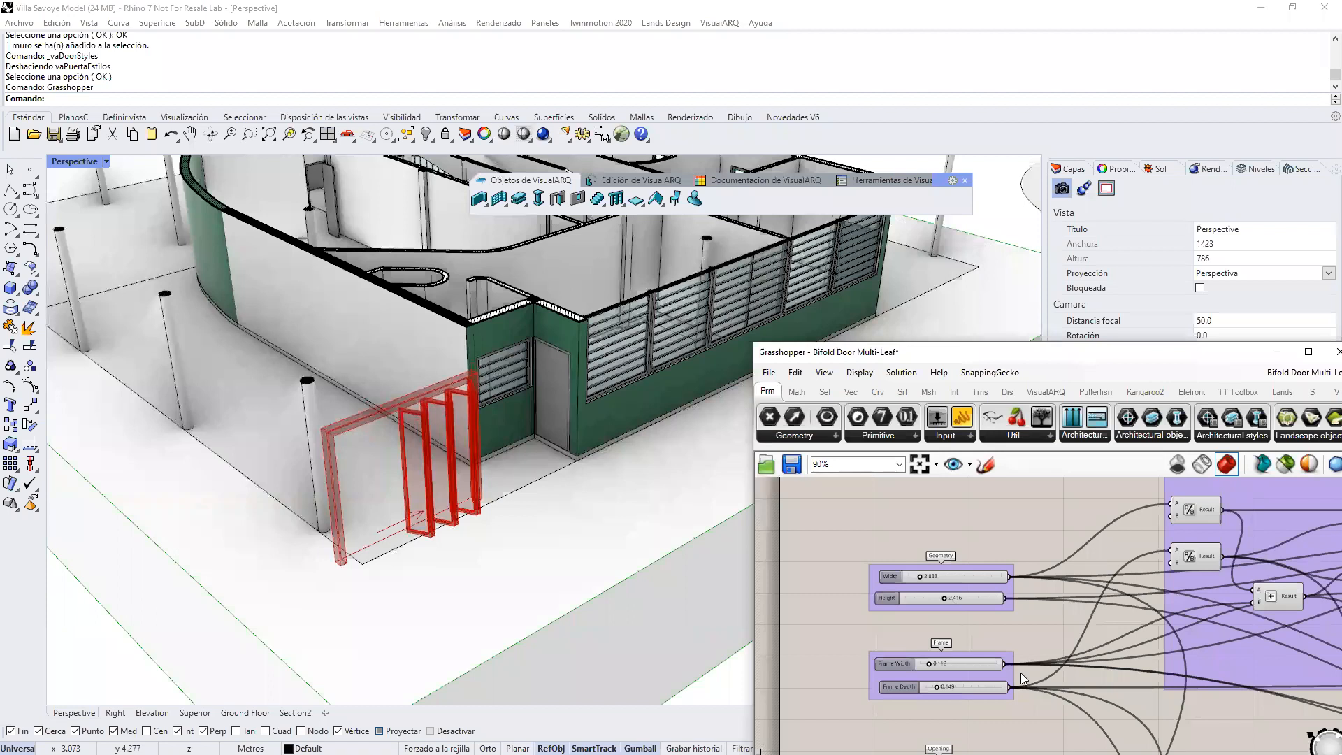
# Step: Set the bifold door's Aperture to 0.763 and its number of leaves to 4
pyautogui.moveTo(1004, 685); pyautogui.dragTo(985, 555, button='right')
pyautogui.scroll(3, 937, 606)
pyautogui.moveTo(954, 596)
pyautogui.mouseDown()
pyautogui.moveTo(865, 604)
pyautogui.moveTo(966, 610)
pyautogui.mouseUp()
pyautogui.moveTo(971, 605); pyautogui.dragTo(978, 505, button='right')
pyautogui.moveTo(961, 639); pyautogui.dragTo(981, 542, button='right')
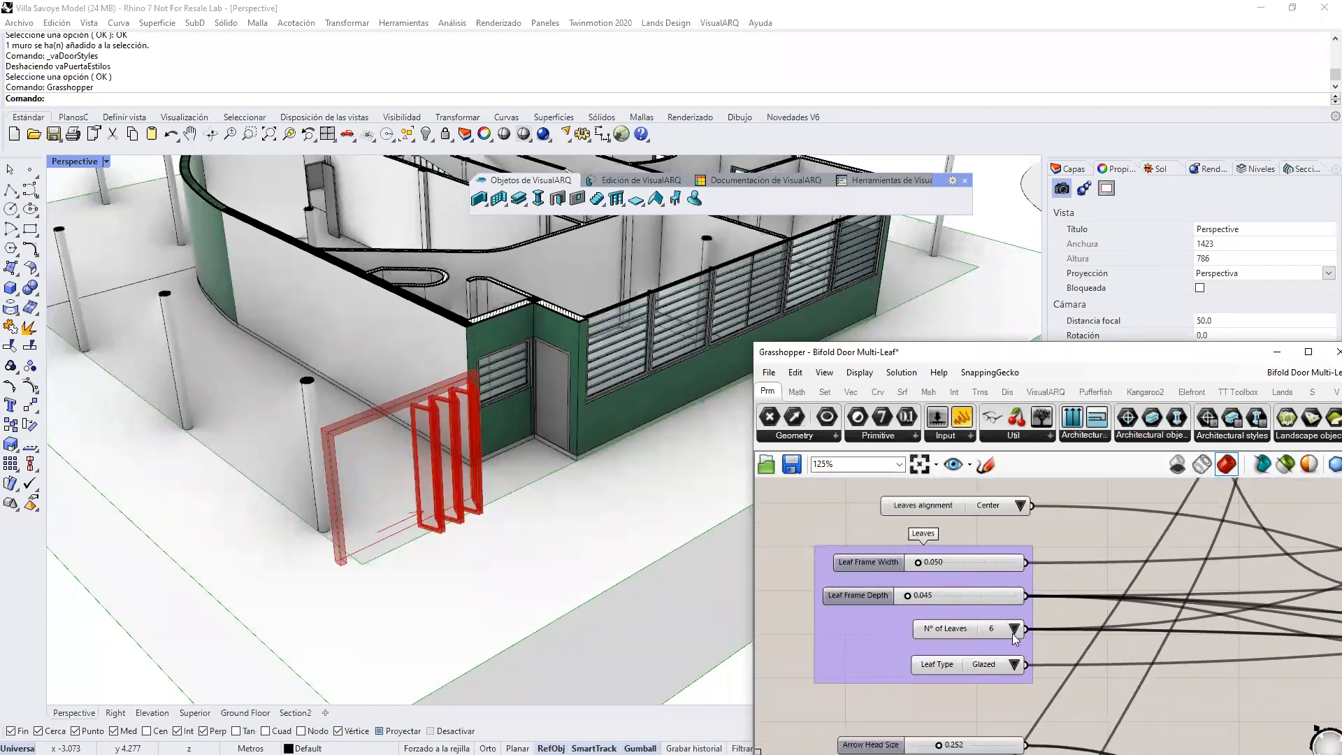
pyautogui.click(1013, 634)
pyautogui.click(1025, 652)
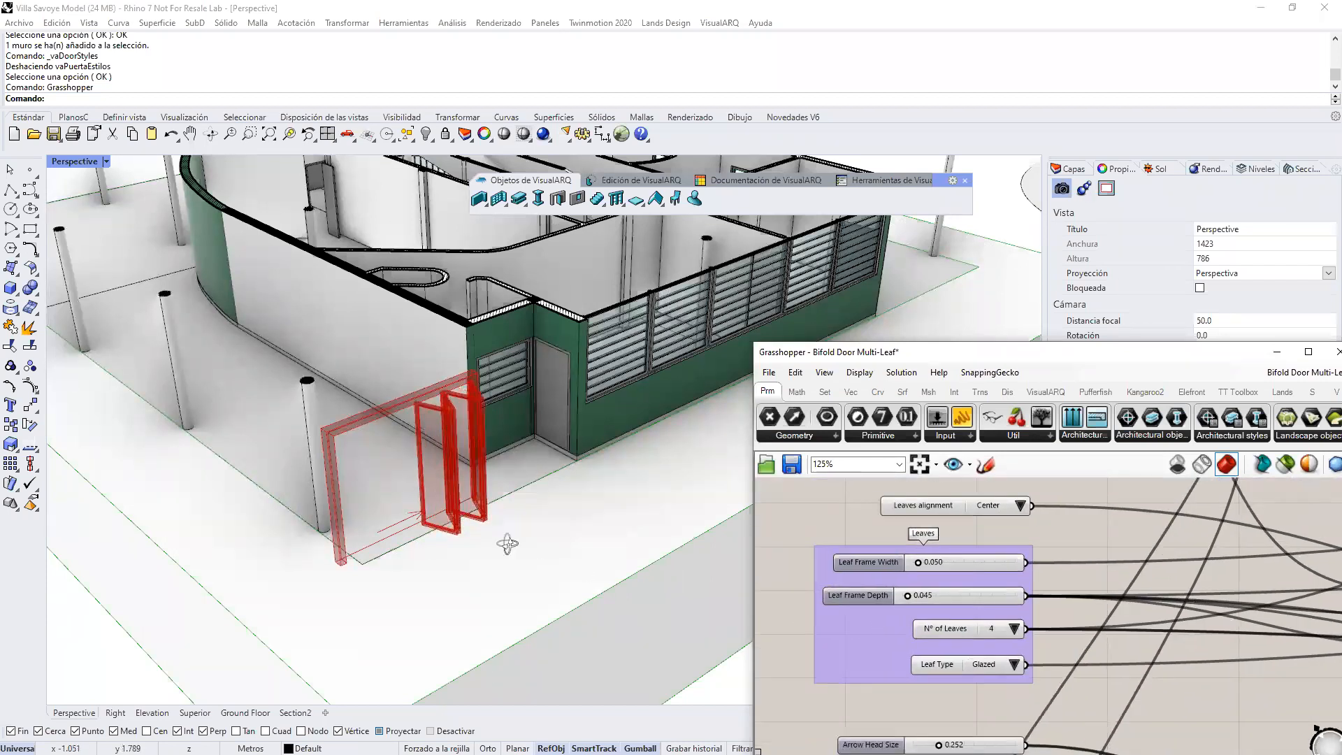
pyautogui.moveTo(510, 540); pyautogui.dragTo(509, 550, button='right')
pyautogui.click(916, 690)
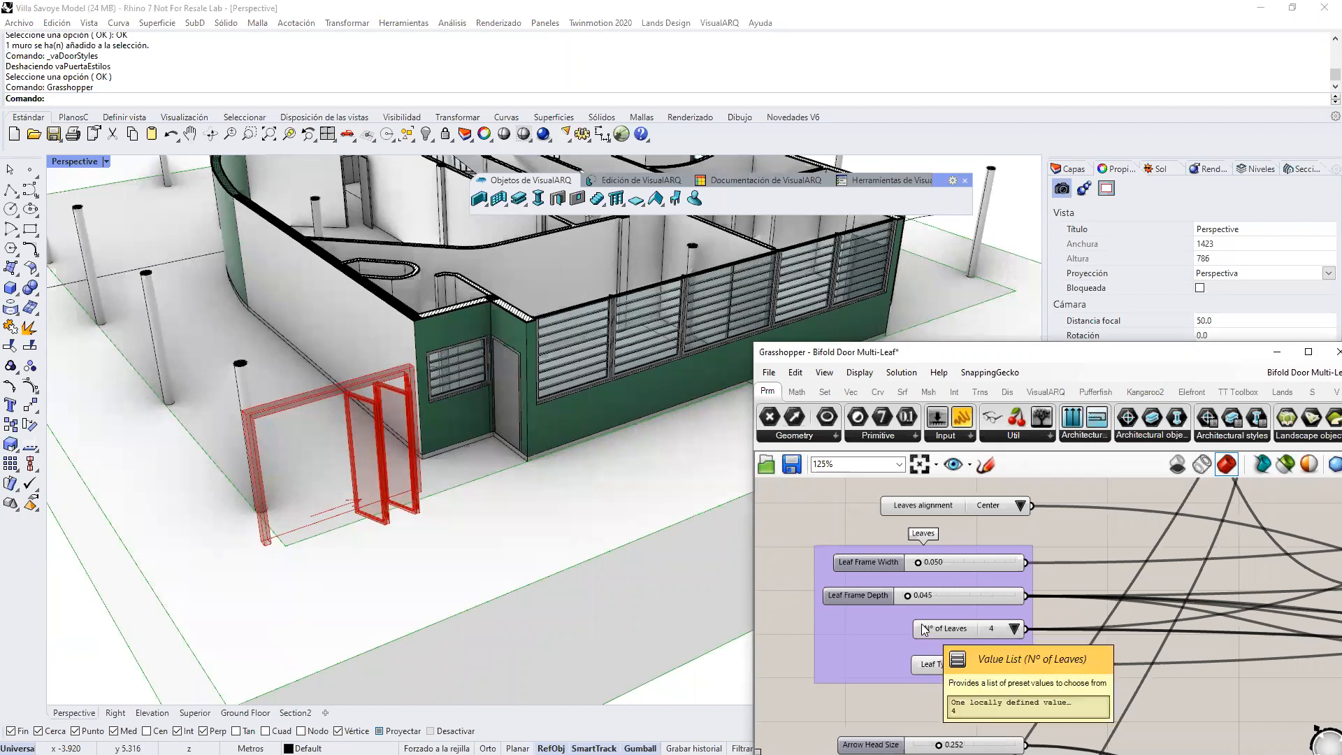
# Step: Locate the Glasses output at the end of the definition and highlight its geometry in the model preview
pyautogui.scroll(-10, 925, 629)
pyautogui.moveTo(1184, 605); pyautogui.dragTo(986, 613, button='right')
pyautogui.scroll(2, 1077, 660)
pyautogui.moveTo(1041, 651); pyautogui.dragTo(997, 650, button='right')
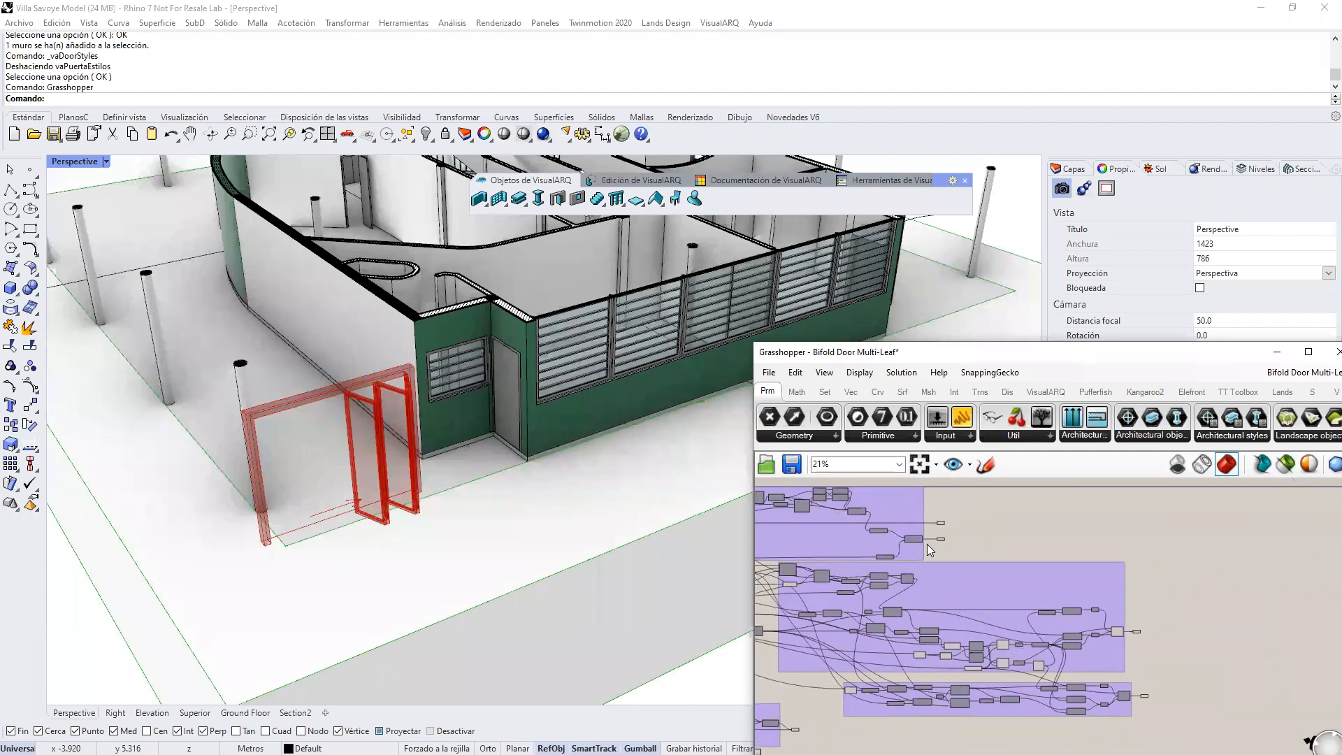
pyautogui.scroll(6, 1143, 623)
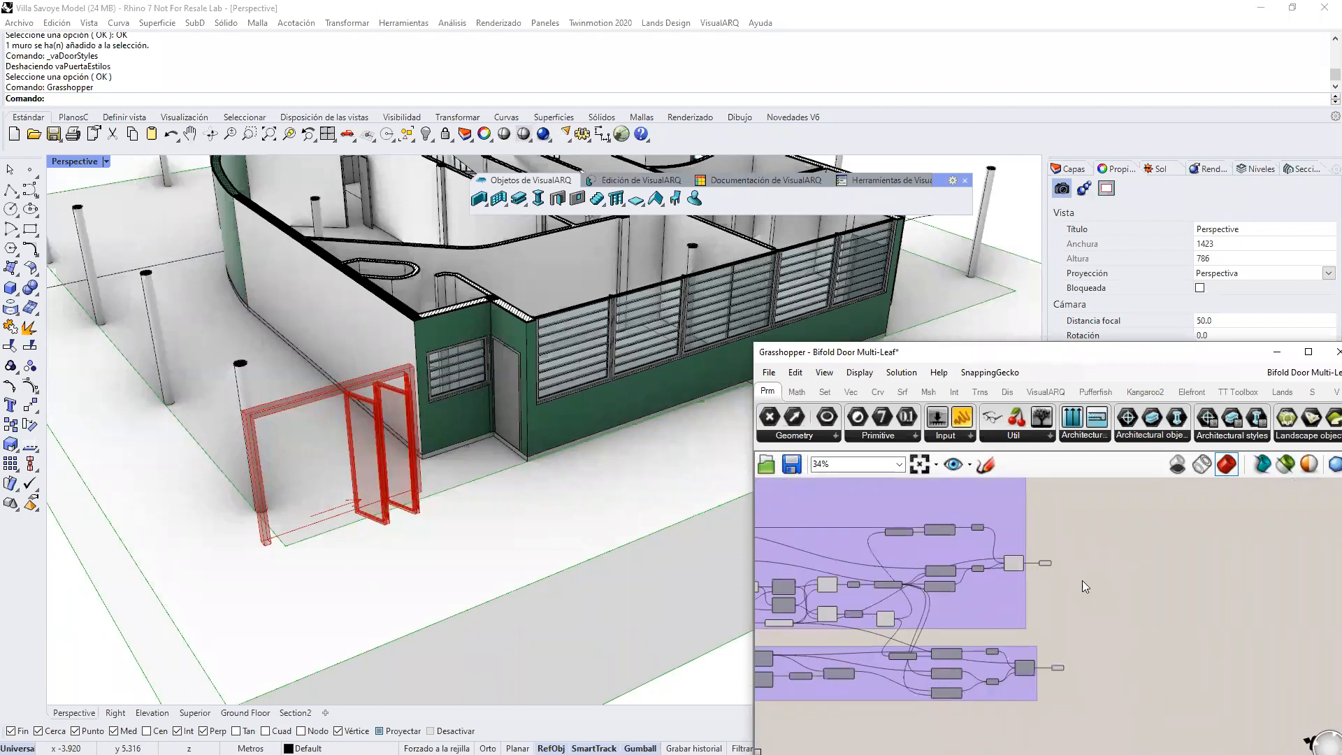
pyautogui.scroll(4, 1058, 661)
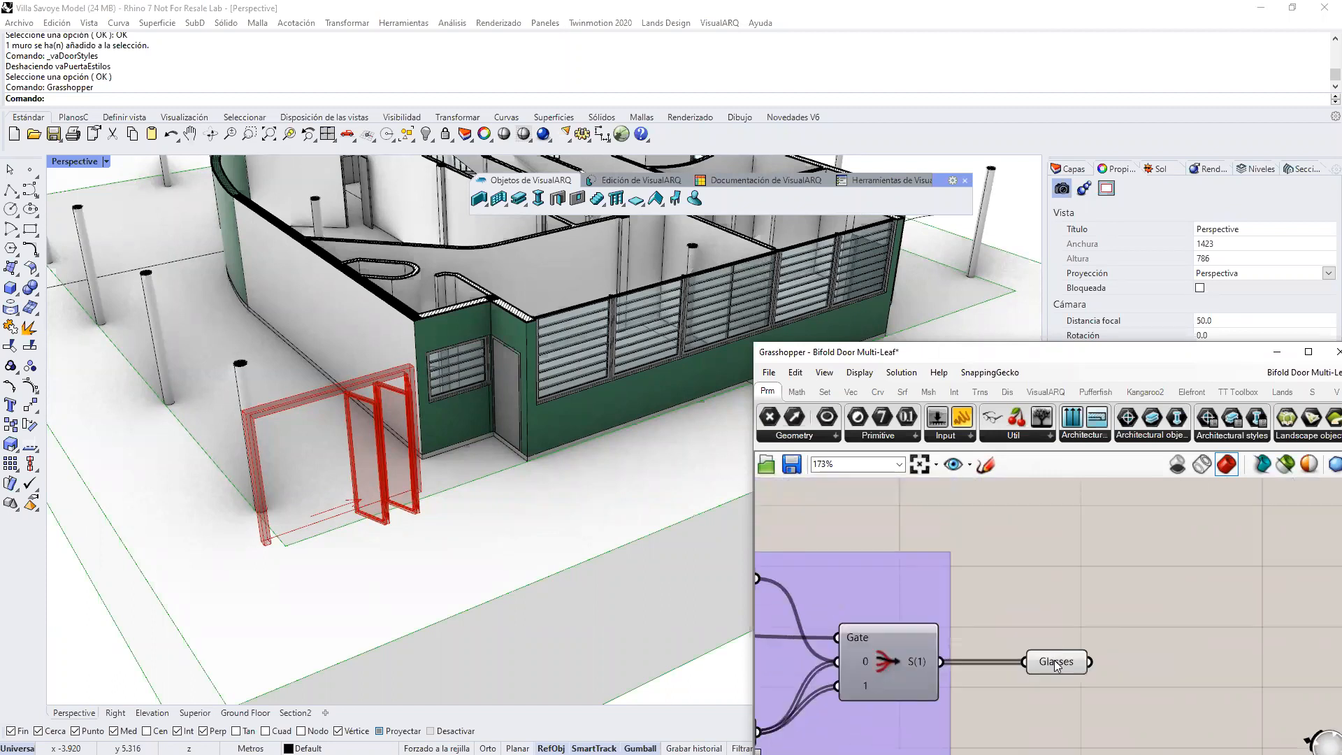
pyautogui.click(1056, 662)
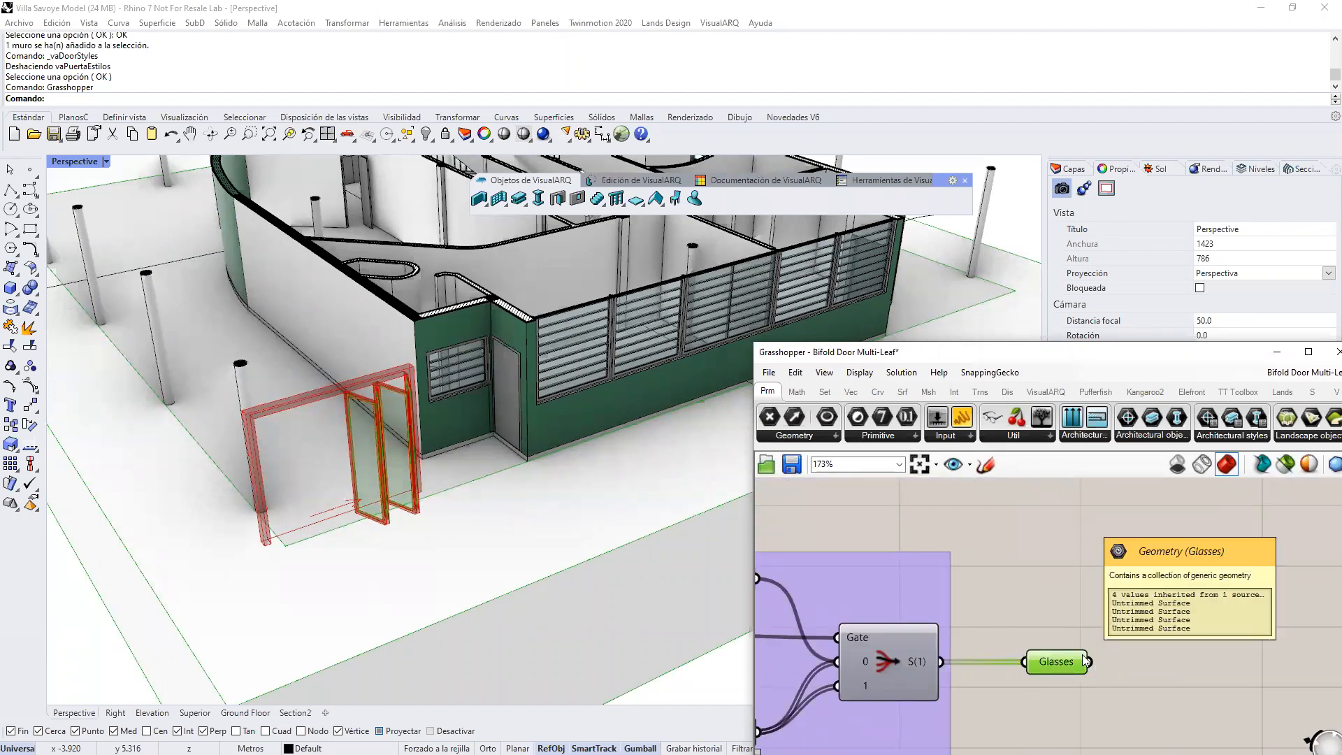
# Step: Examine the Leaves output and the door opening profile curve beside the Frame output by highlighting them in the preview
pyautogui.moveTo(916, 523); pyautogui.dragTo(985, 572, button='right')
pyautogui.scroll(-1, 984, 572)
pyautogui.scroll(-1, 984, 572)
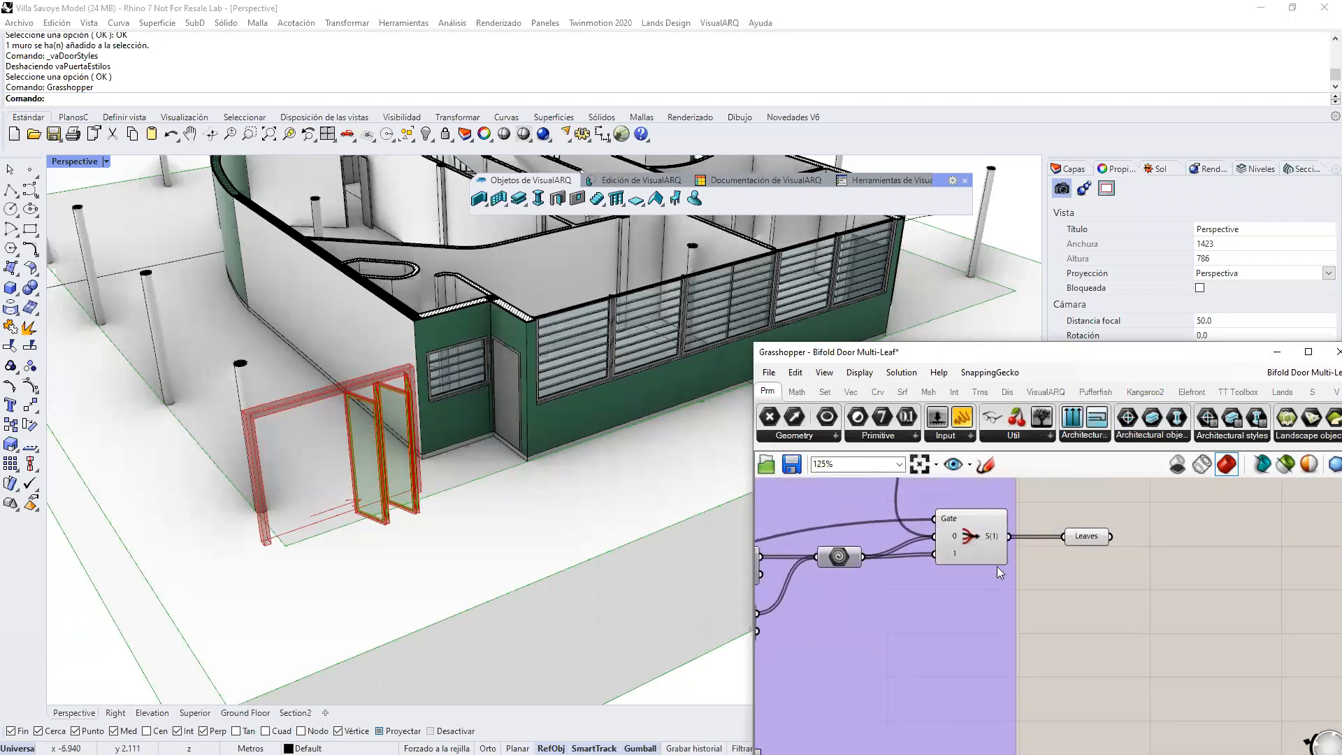
pyautogui.click(1081, 537)
pyautogui.moveTo(1077, 540); pyautogui.dragTo(1063, 589, button='right')
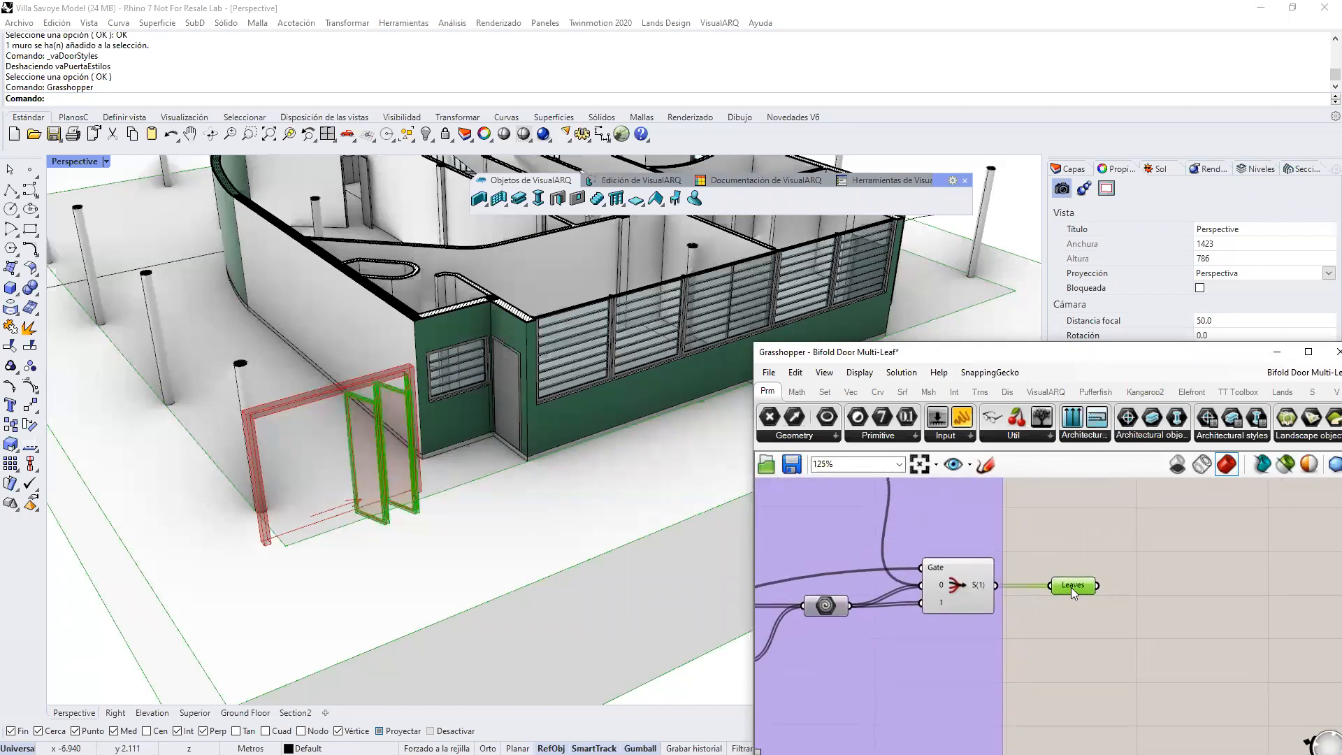
pyautogui.scroll(-7, 1148, 684)
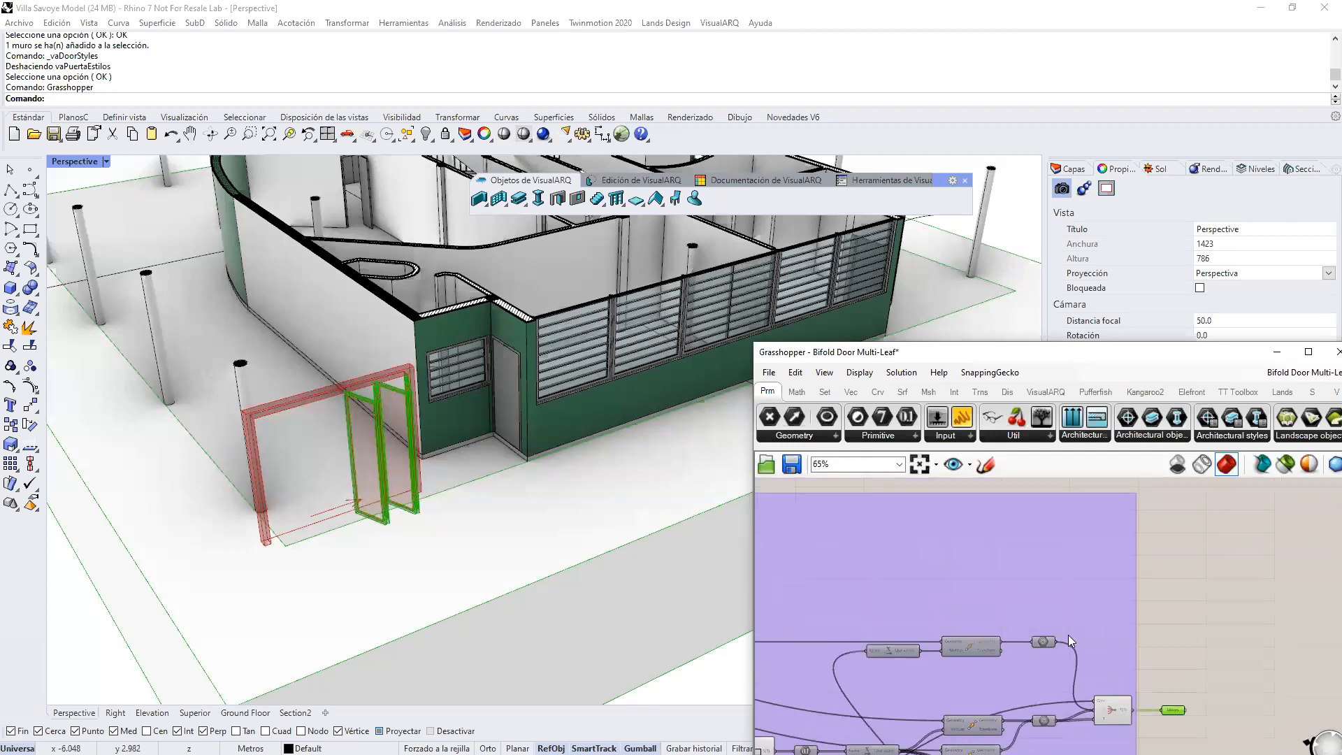
pyautogui.scroll(7, 1121, 619)
pyautogui.click(1108, 655)
pyautogui.click(1109, 557)
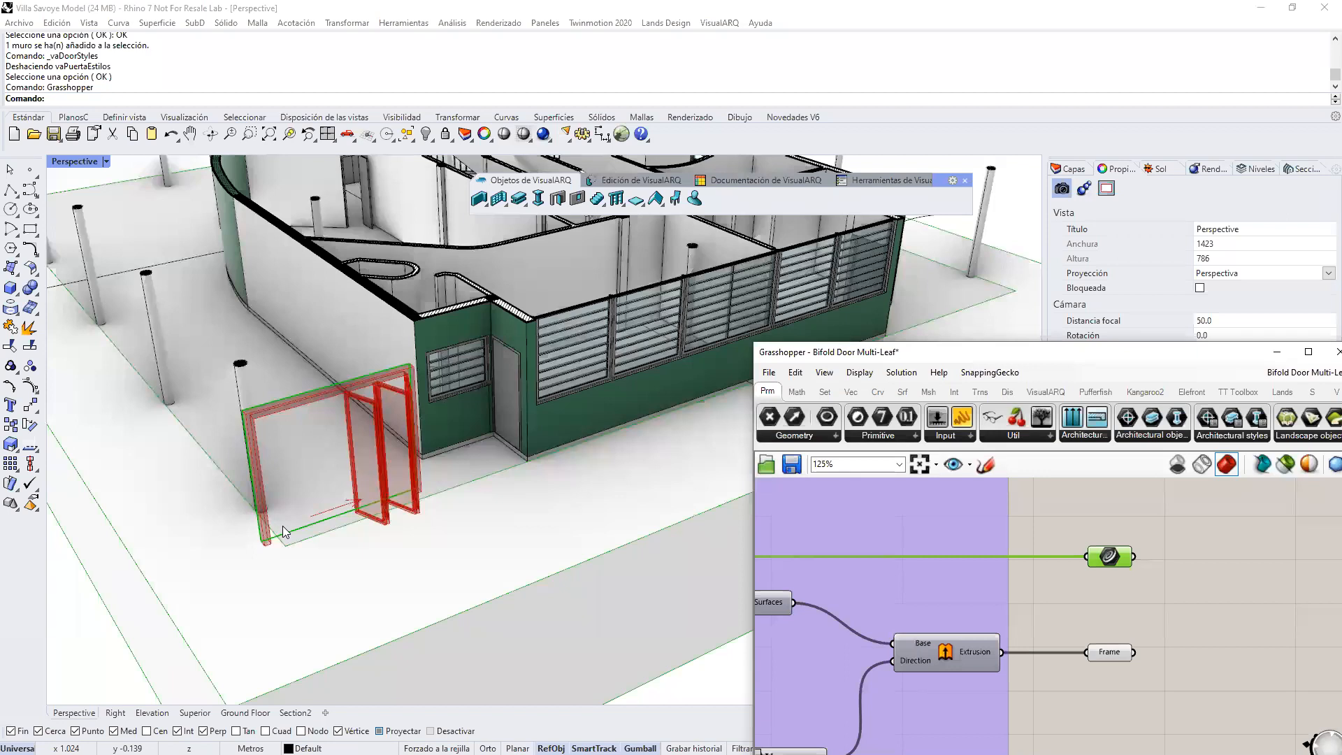
pyautogui.click(1155, 607)
# Step: Save the Bifold Door Multi-Leaf definition and close the Grasshopper window
pyautogui.click(792, 464)
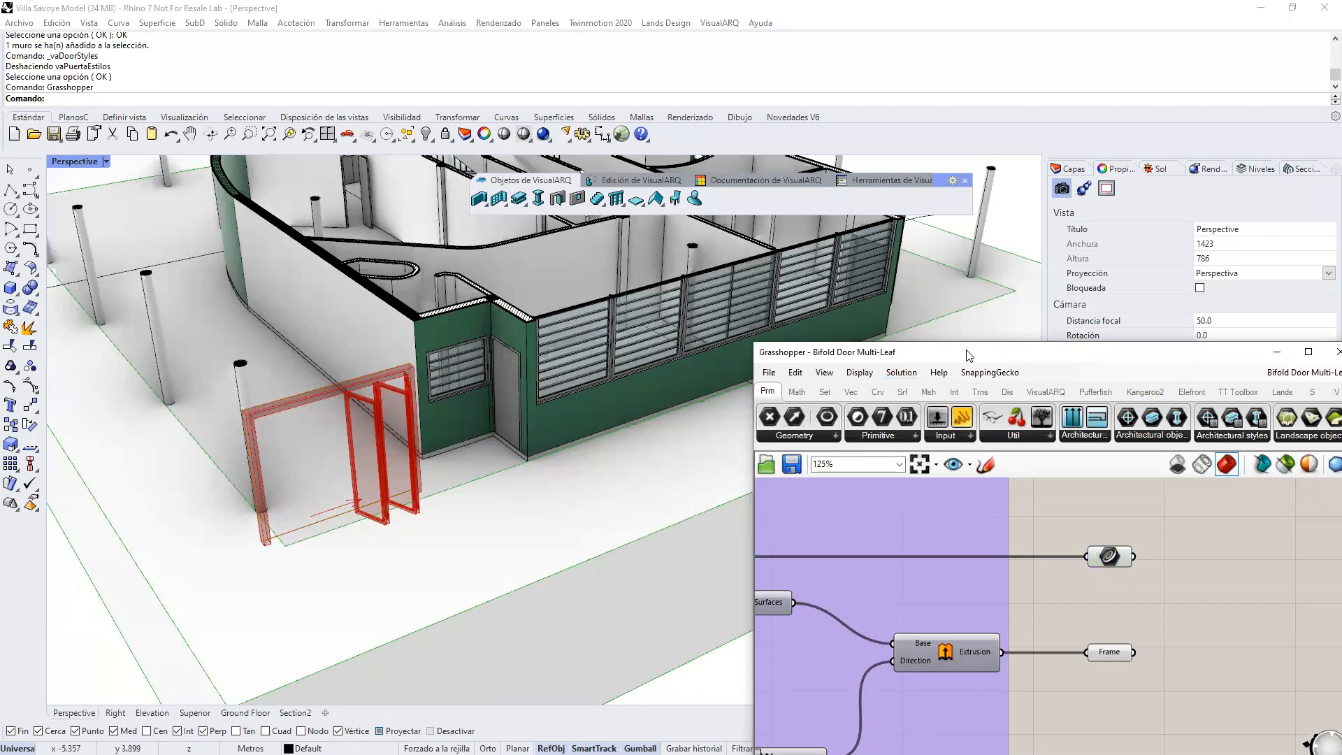
pyautogui.moveTo(969, 355); pyautogui.dragTo(575, 314)
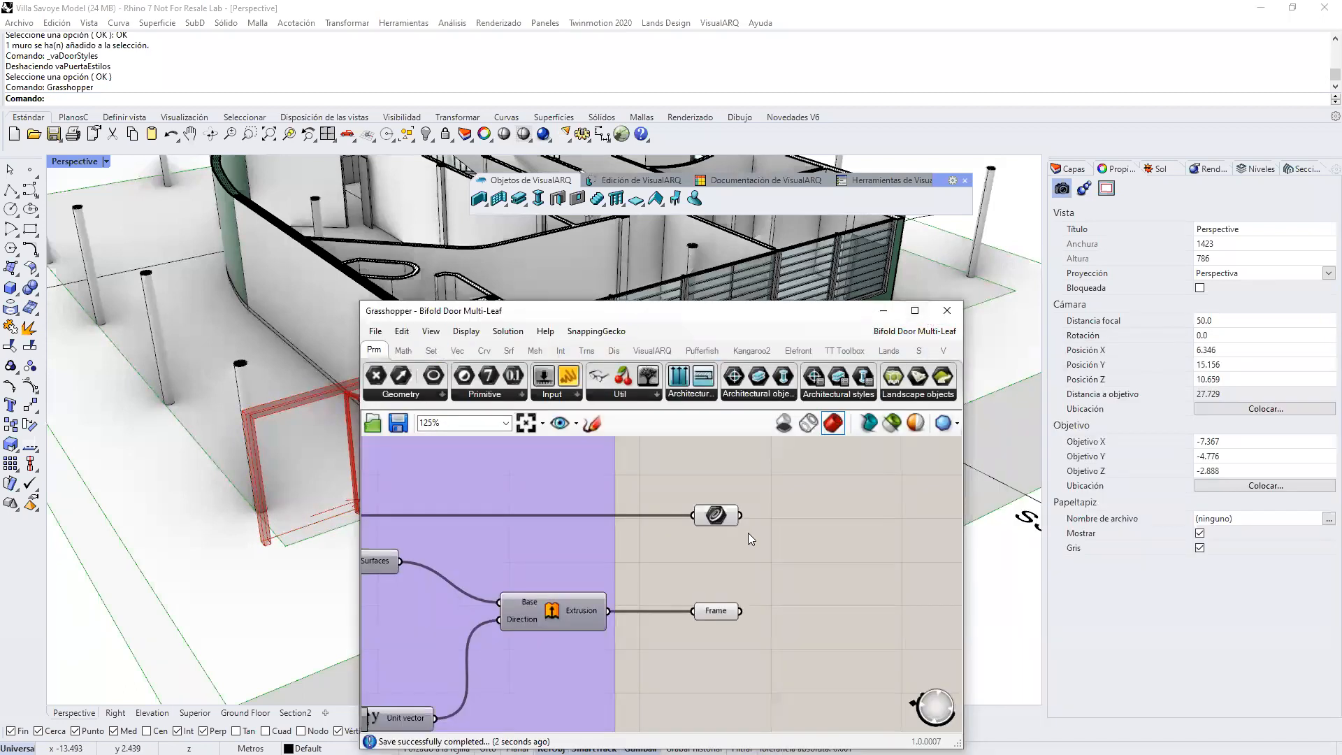
pyautogui.rightClick(716, 612)
pyautogui.click(727, 473)
pyautogui.click(656, 470)
pyautogui.click(946, 311)
# Step: Bring up the building levels and display the whole villa with its upper floors
pyautogui.scroll(-5, 635, 443)
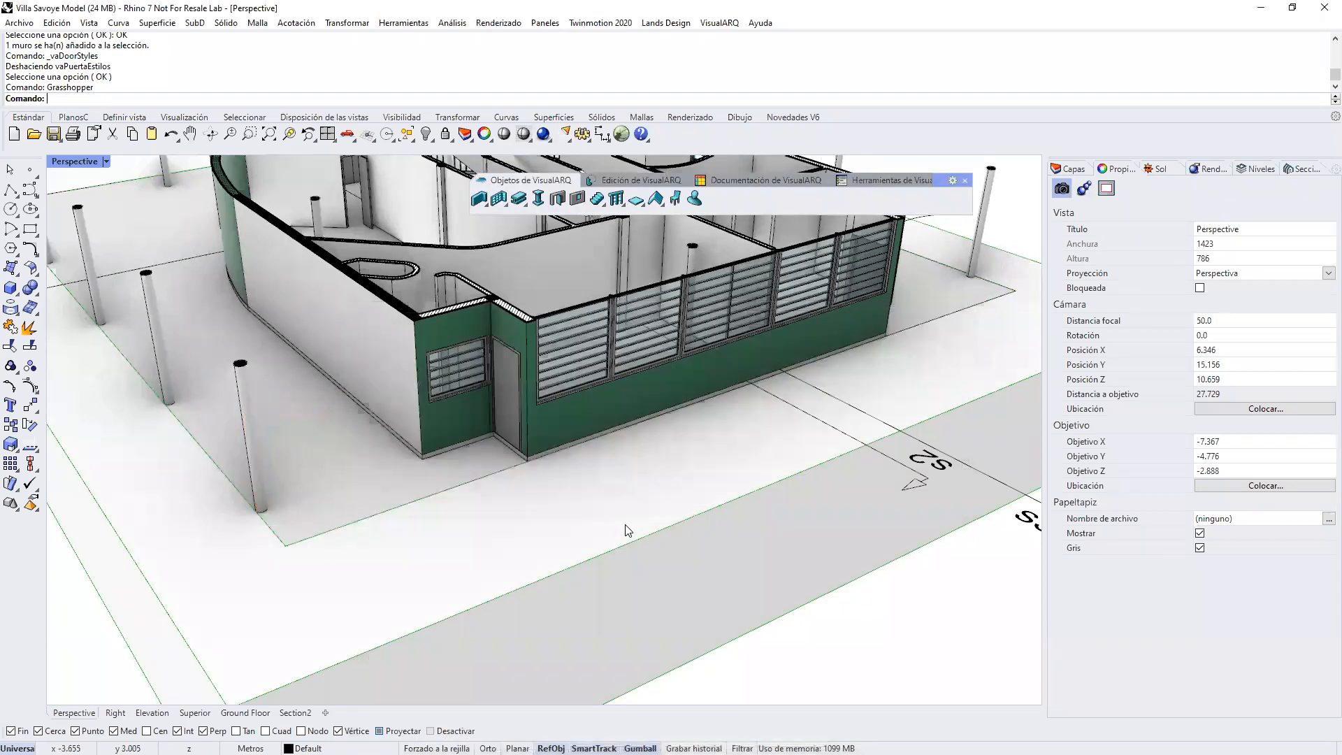
pyautogui.moveTo(635, 443); pyautogui.dragTo(1122, 202, button='right')
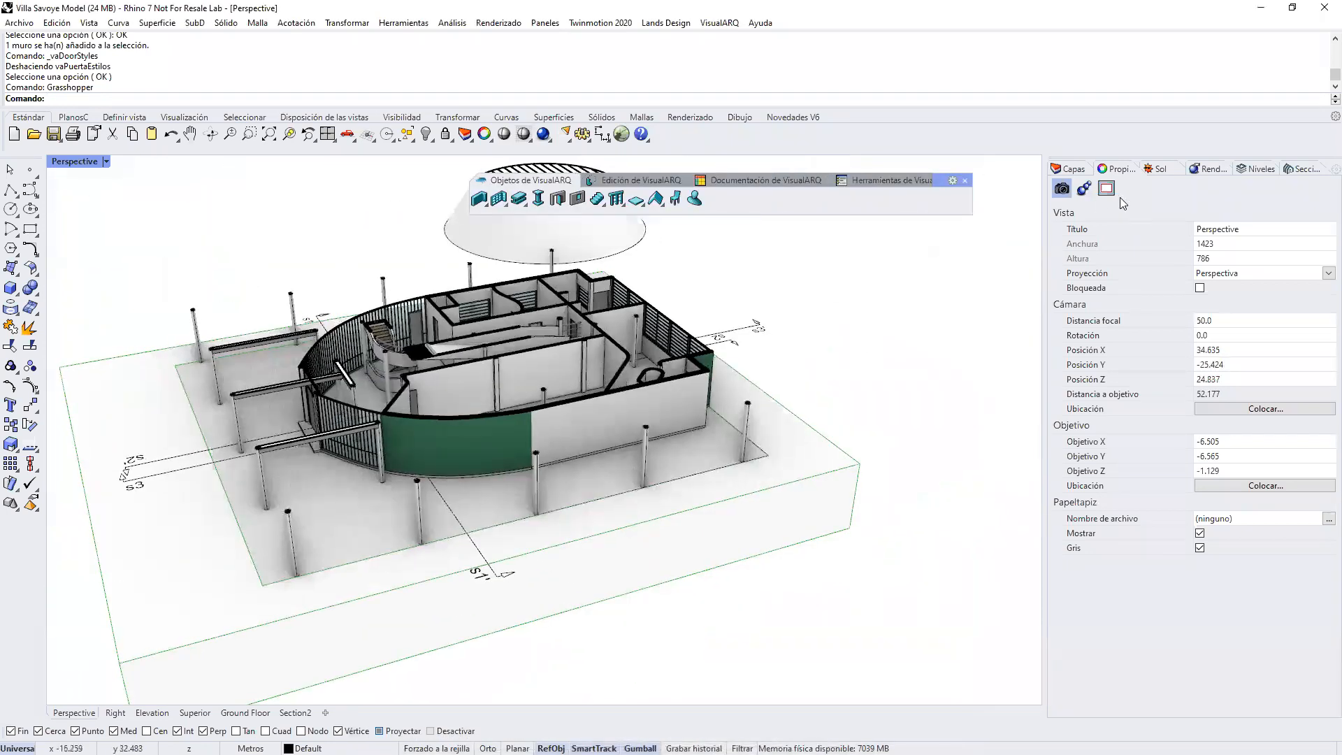
pyautogui.click(1262, 170)
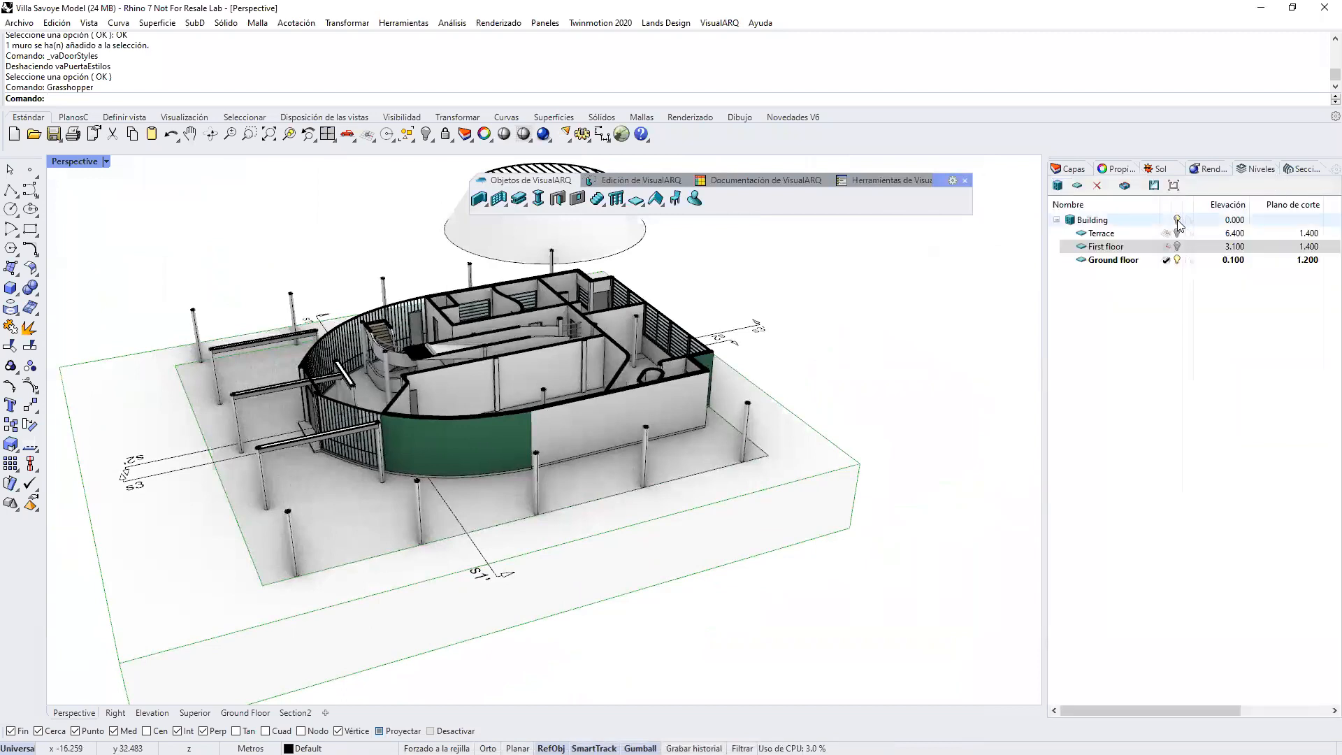
# Step: Start a new Grasshopper door style and load the Bifold Door Multi-Leaf definition from the VA-GH styles folder
pyautogui.rightClick(557, 200)
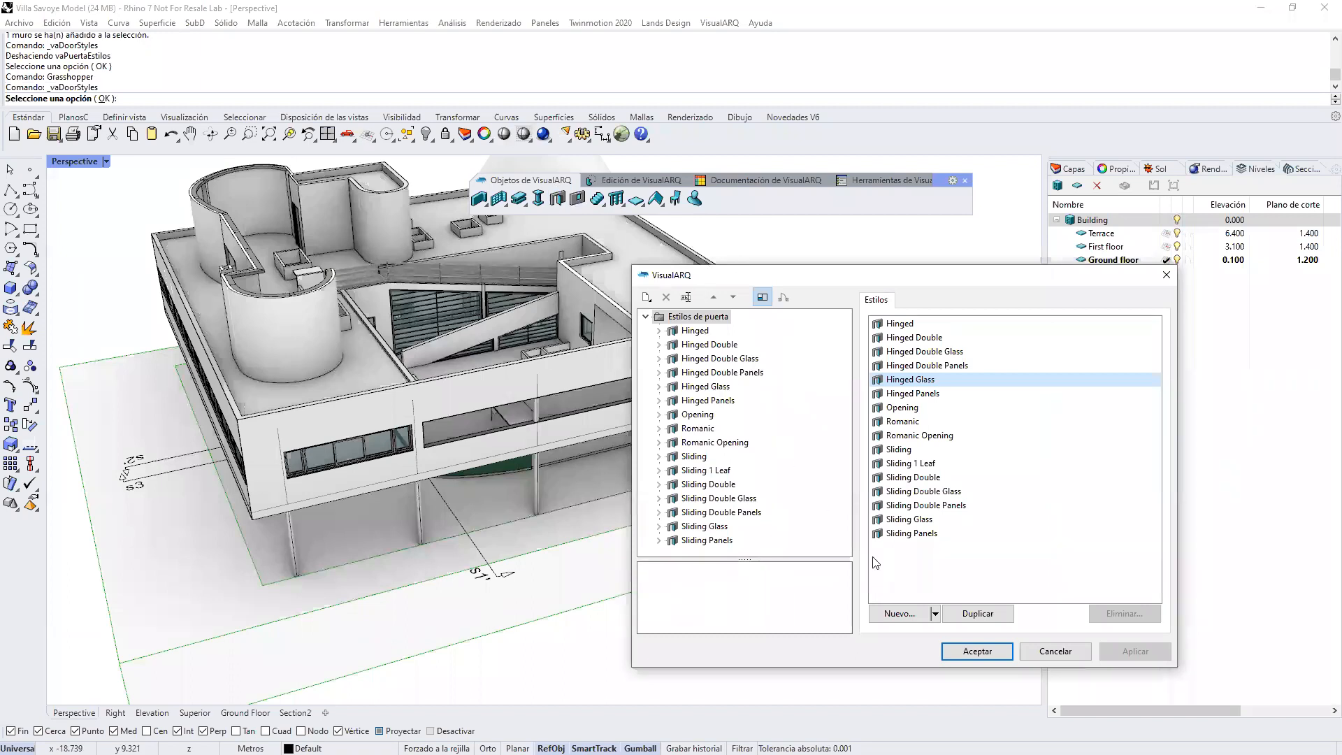
pyautogui.click(913, 613)
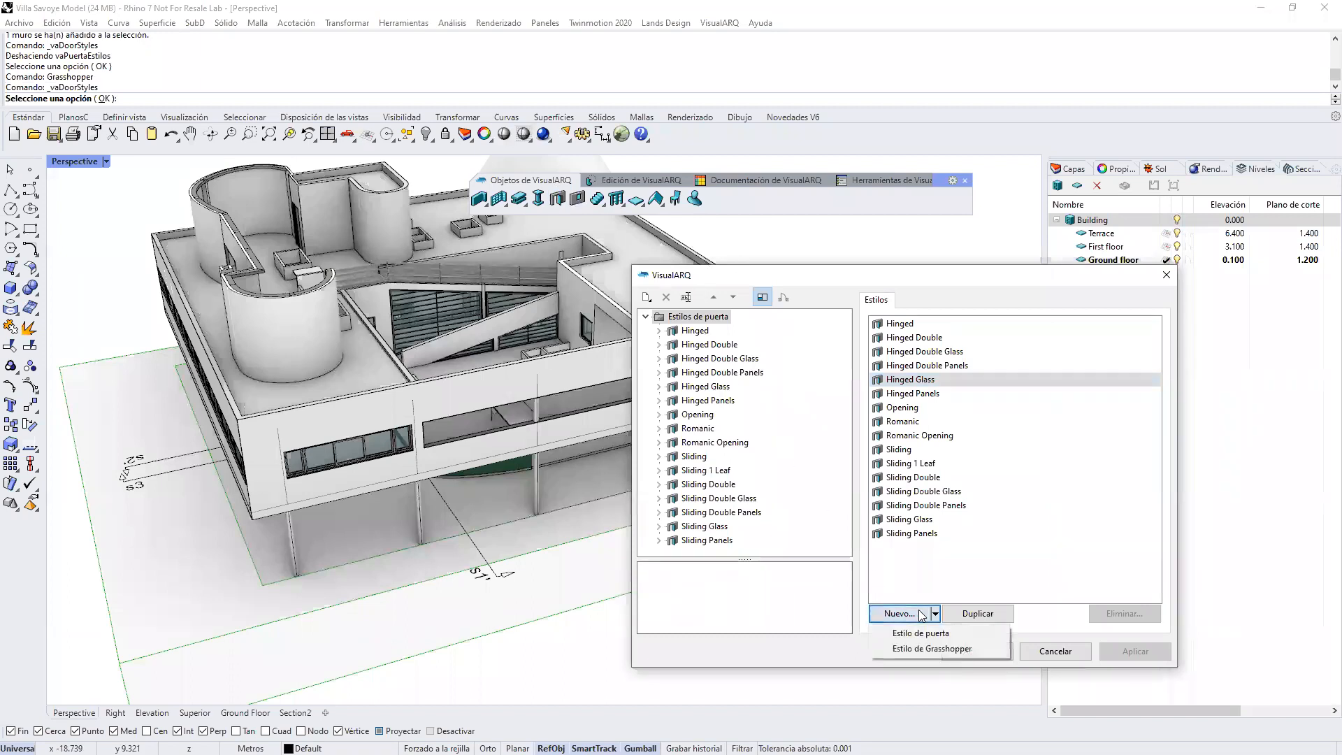
pyautogui.click(916, 648)
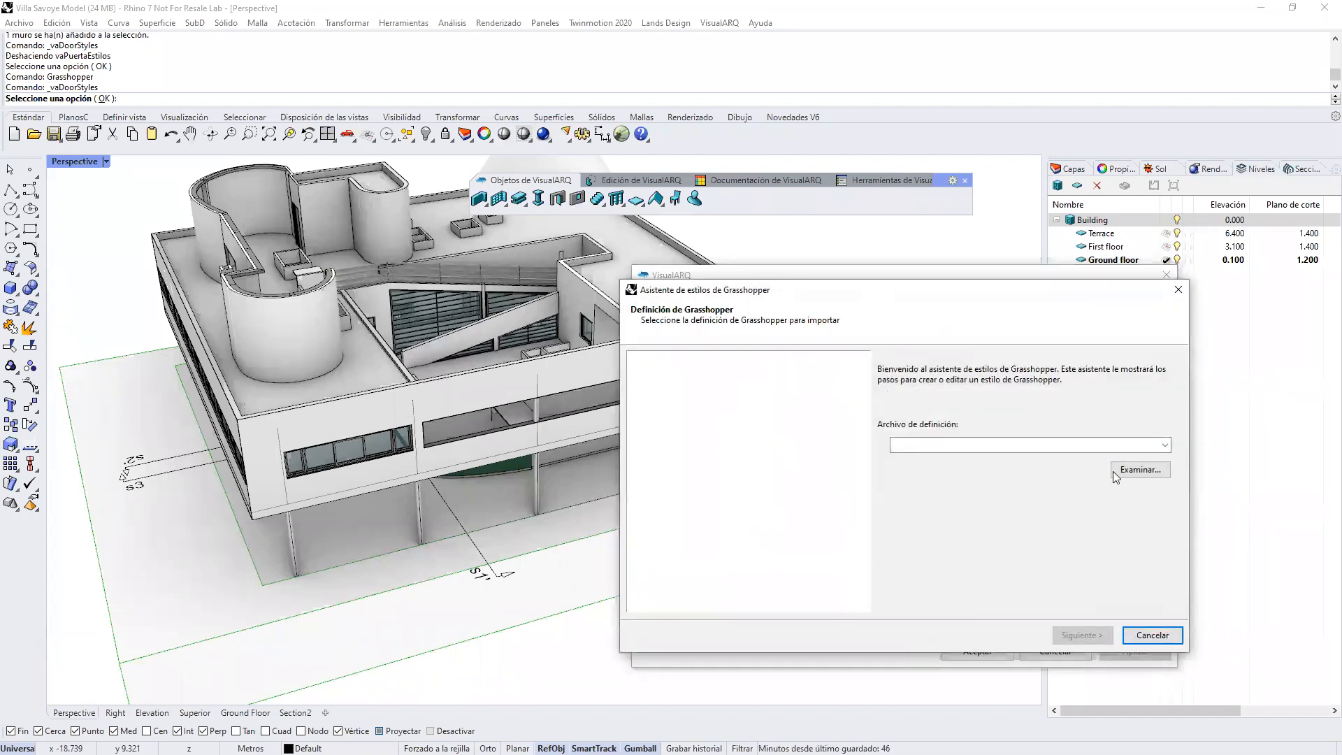
pyautogui.click(1117, 472)
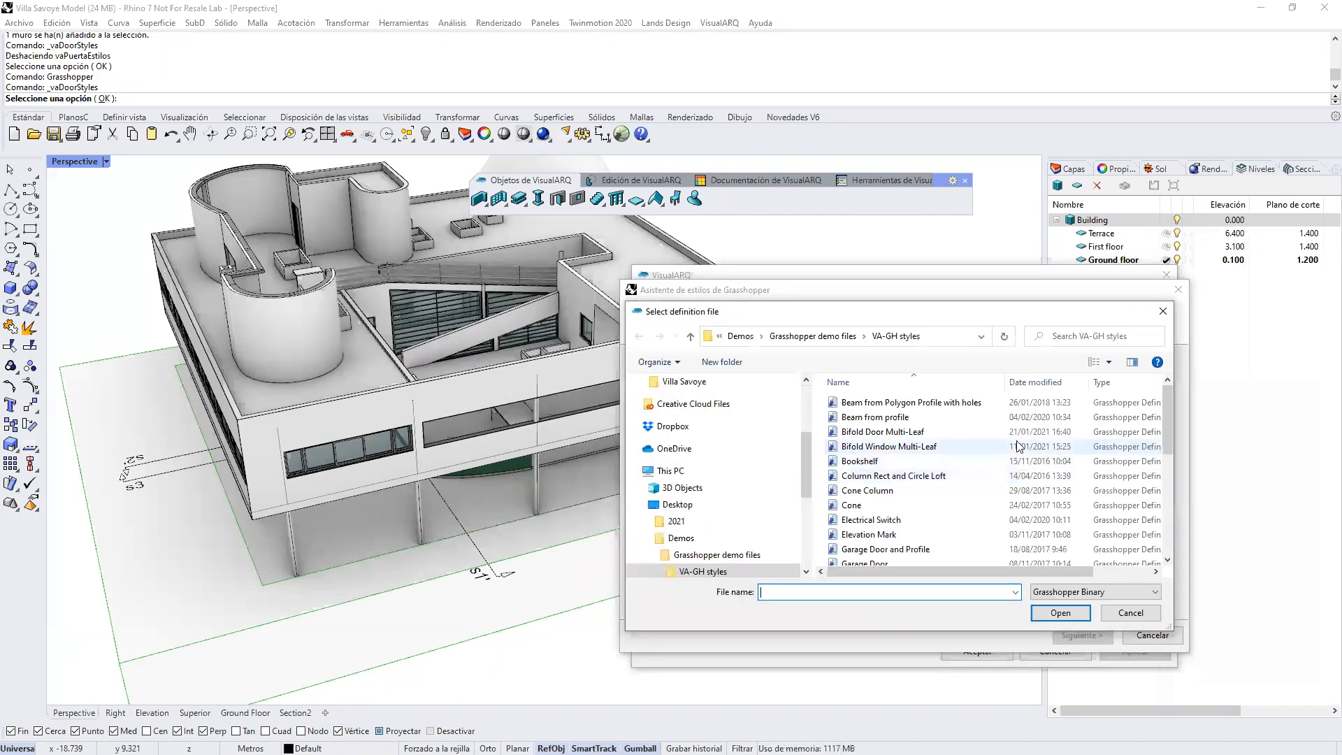
pyautogui.click(895, 447)
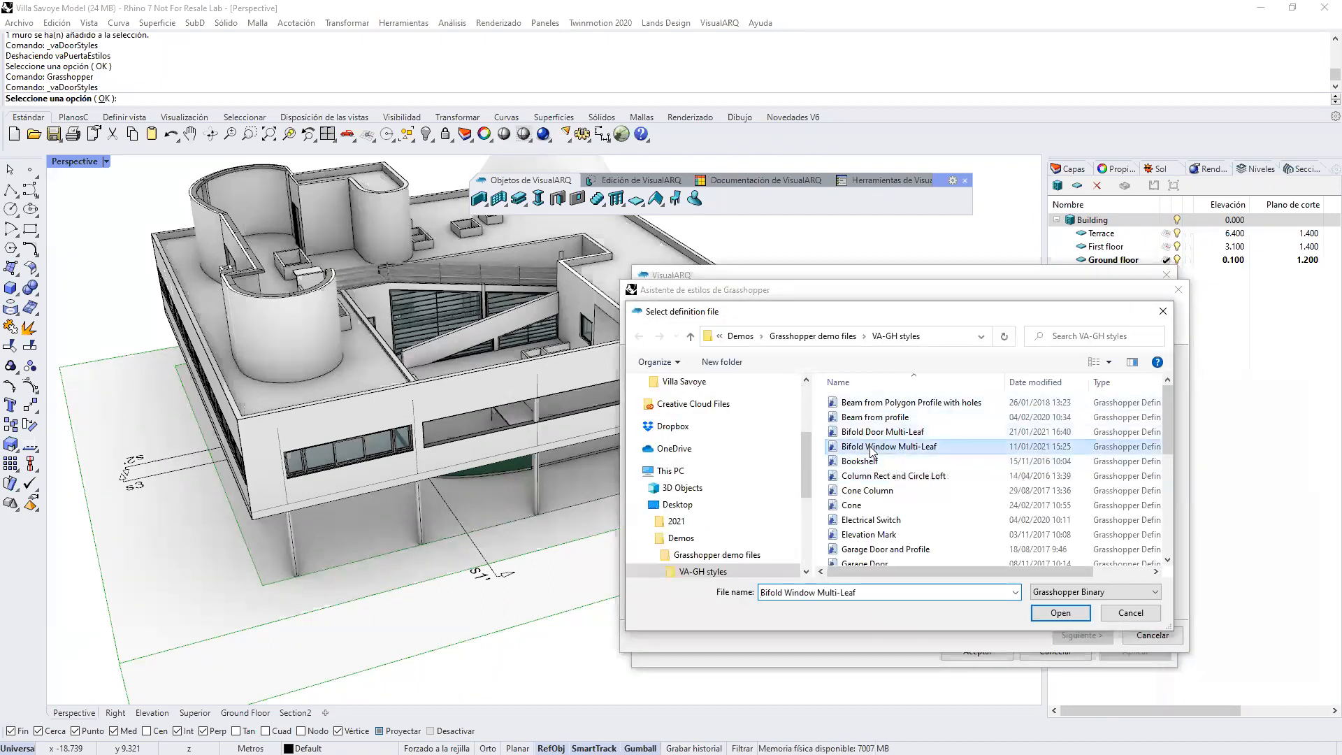
pyautogui.click(889, 432)
pyautogui.click(1060, 613)
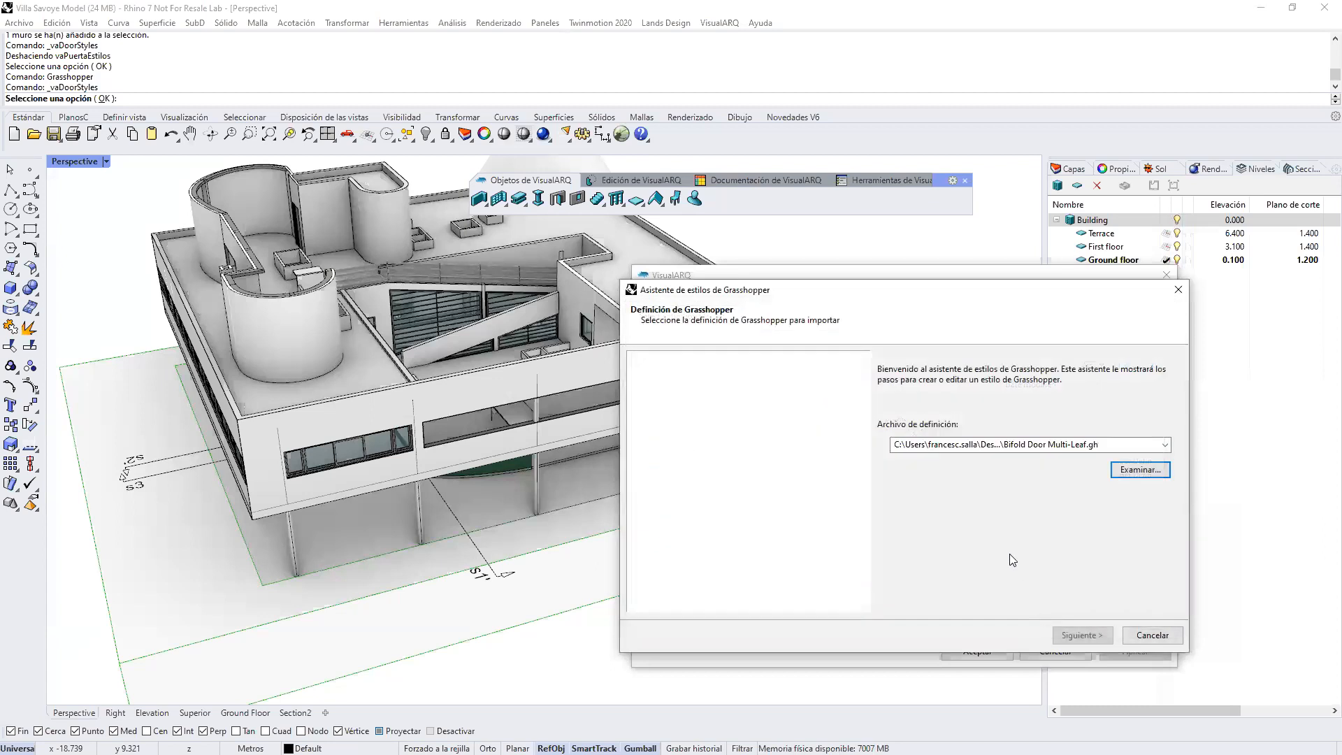
pyautogui.click(1074, 639)
# Step: Assign Door Opening Profile as the style's opening profile (Perfil de hueco) and continue to the geometry settings
pyautogui.moveTo(831, 541)
pyautogui.mouseDown(button='right')
pyautogui.moveTo(713, 485)
pyautogui.moveTo(801, 556)
pyautogui.moveTo(839, 545)
pyautogui.mouseUp(button='right')
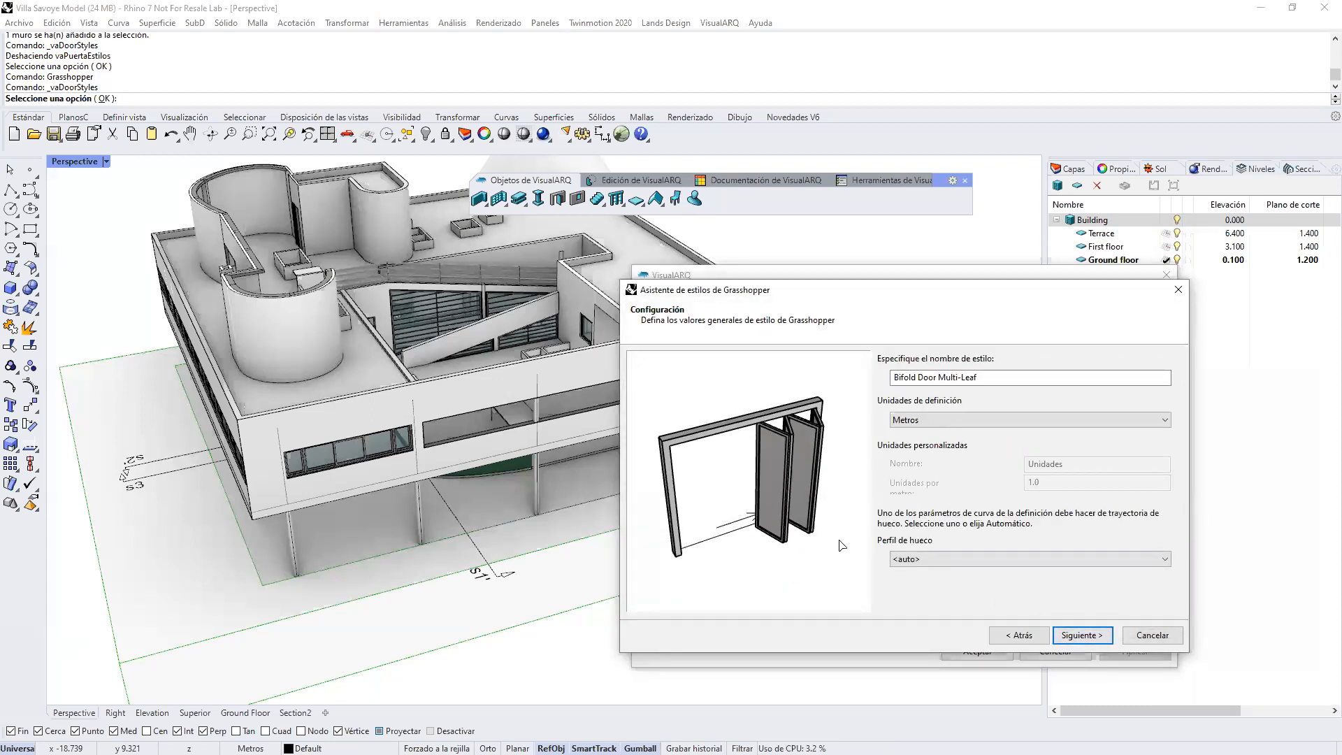
pyautogui.click(923, 561)
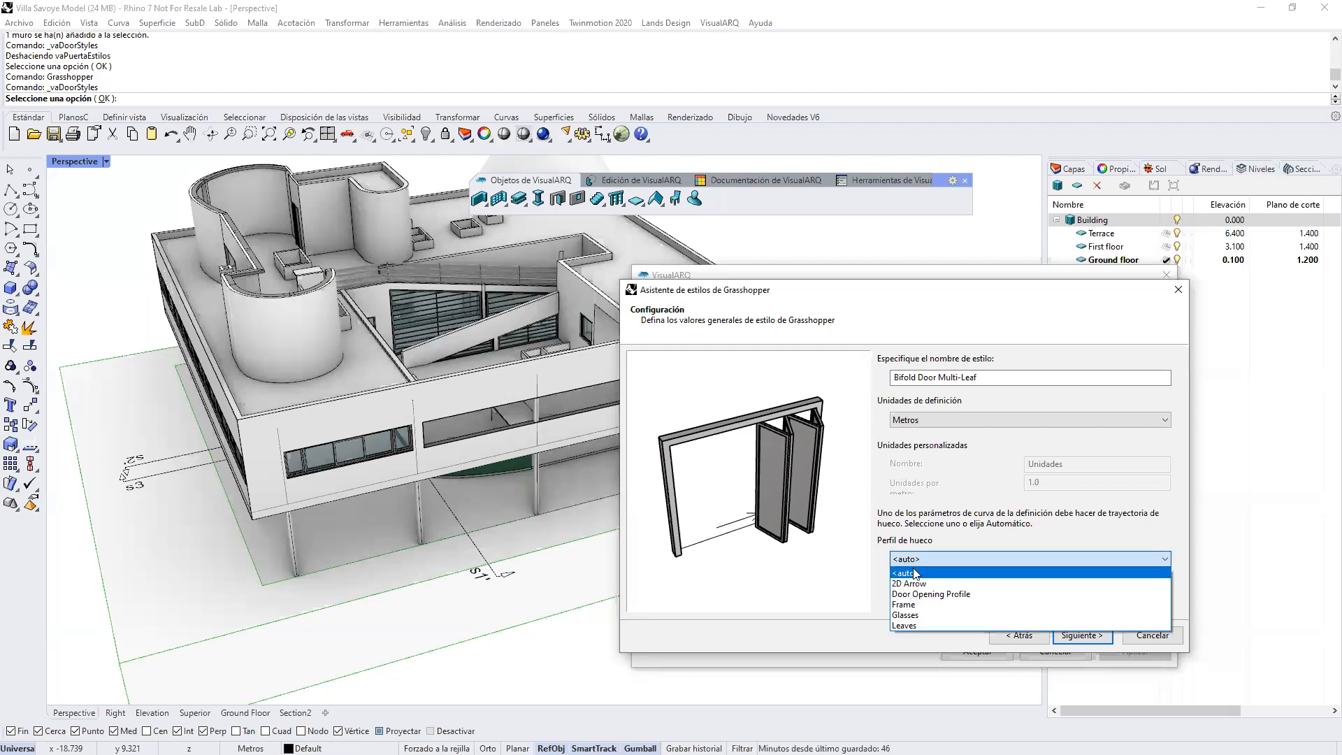
pyautogui.click(925, 595)
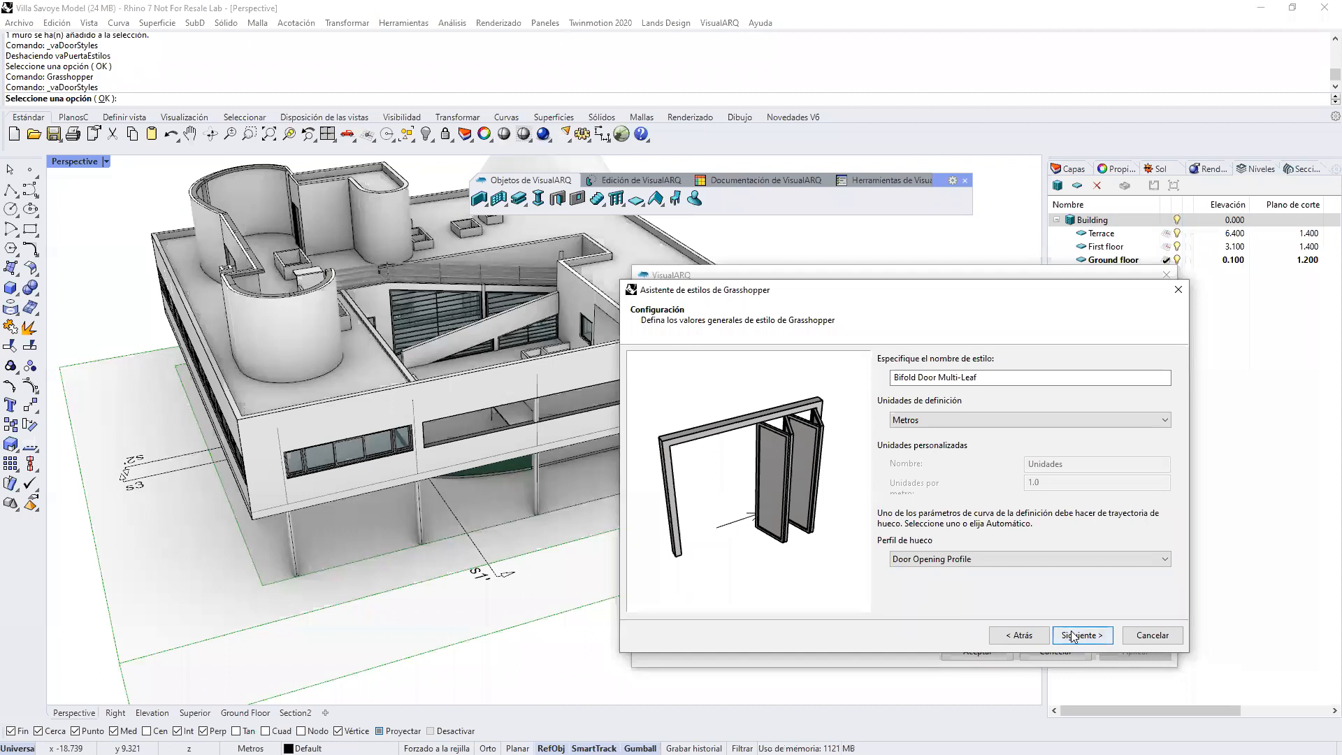
pyautogui.click(1082, 635)
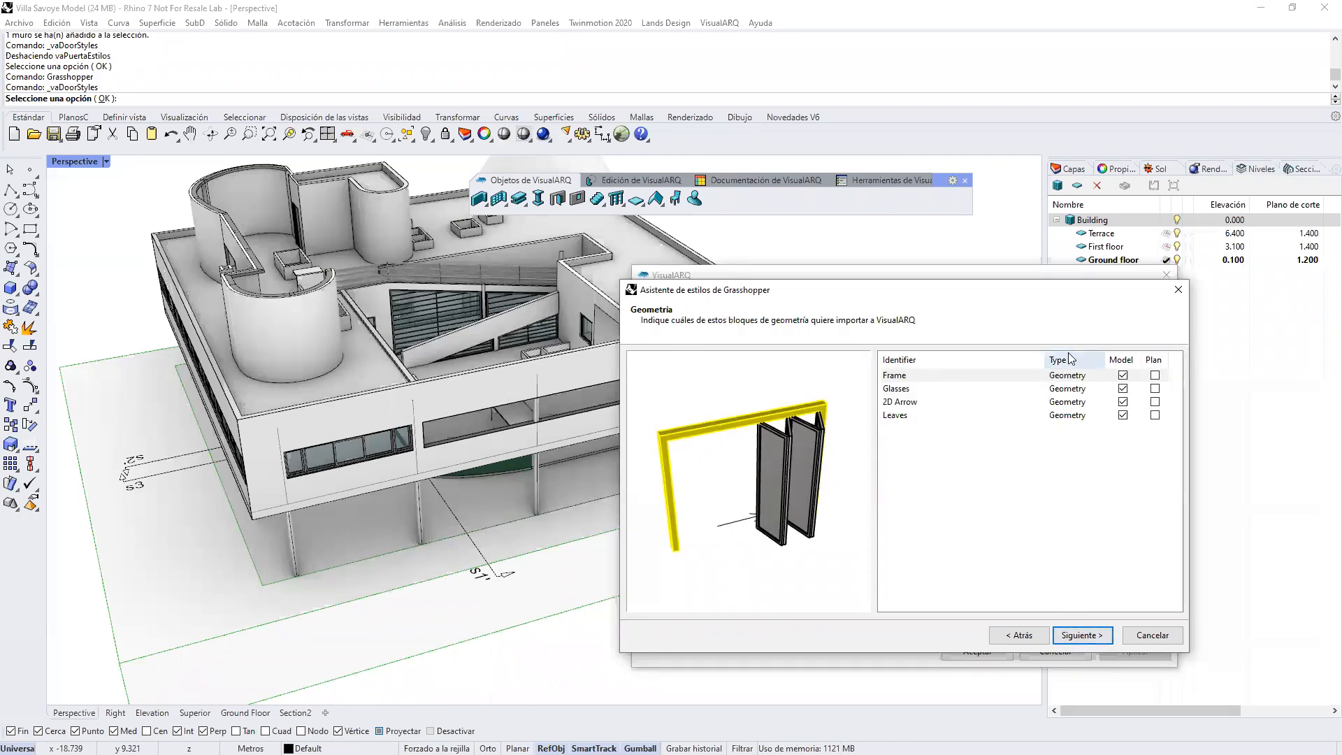
# Step: Review the geometry blocks for import, highlight the 2D Arrow, and continue to the style's parameters
pyautogui.moveTo(751, 500); pyautogui.dragTo(735, 523, button='right')
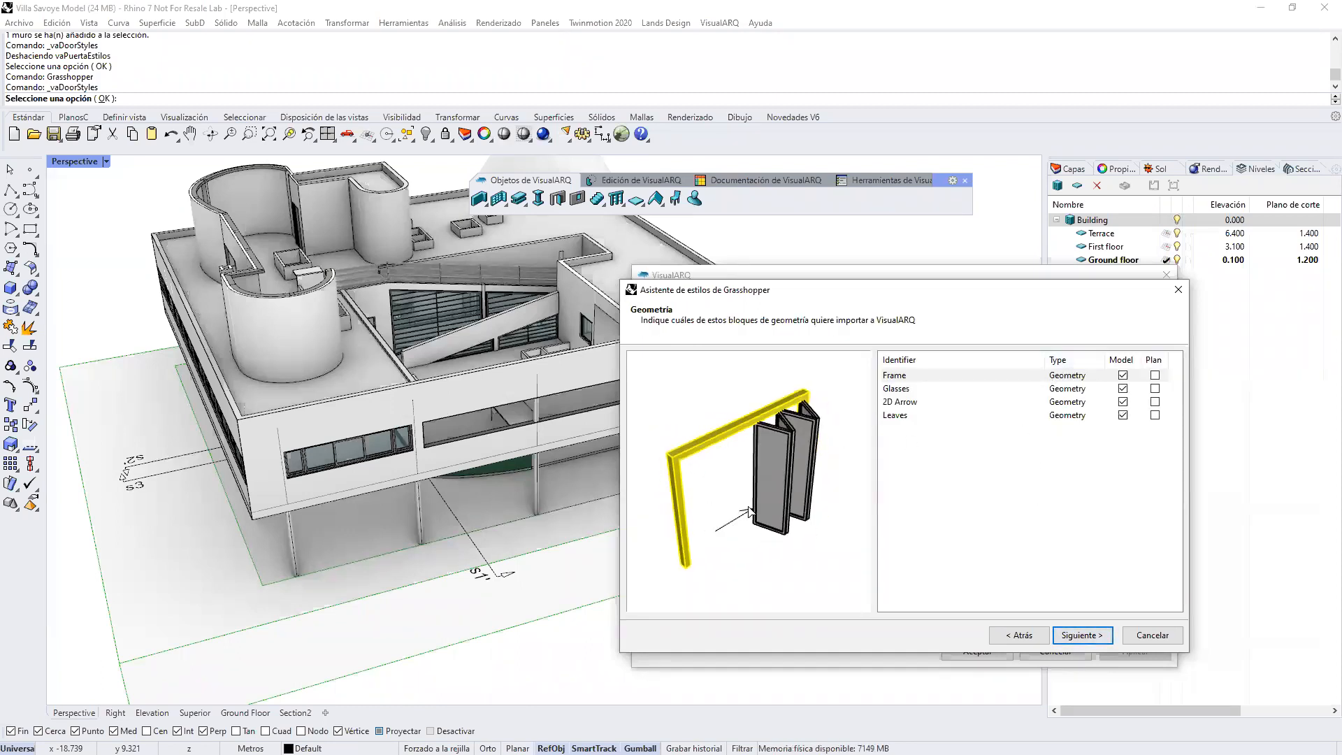
pyautogui.click(1124, 402)
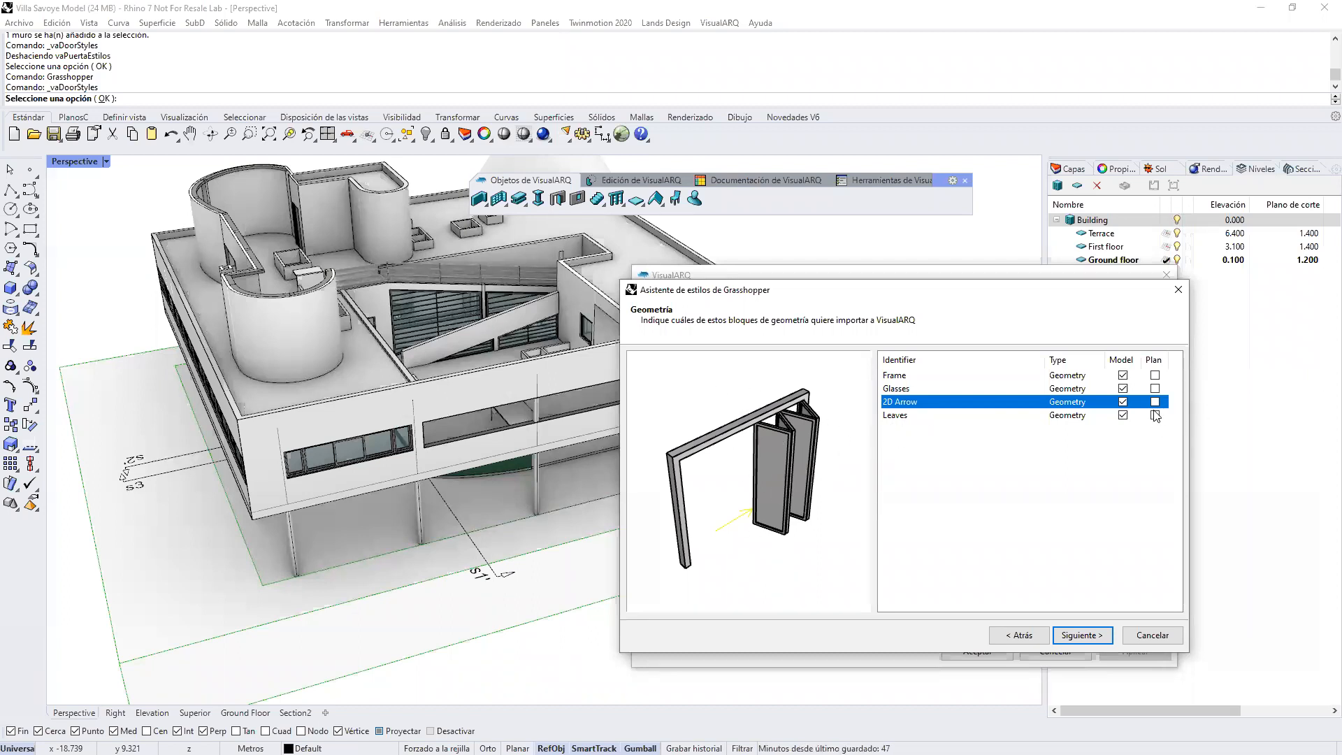
pyautogui.click(1073, 637)
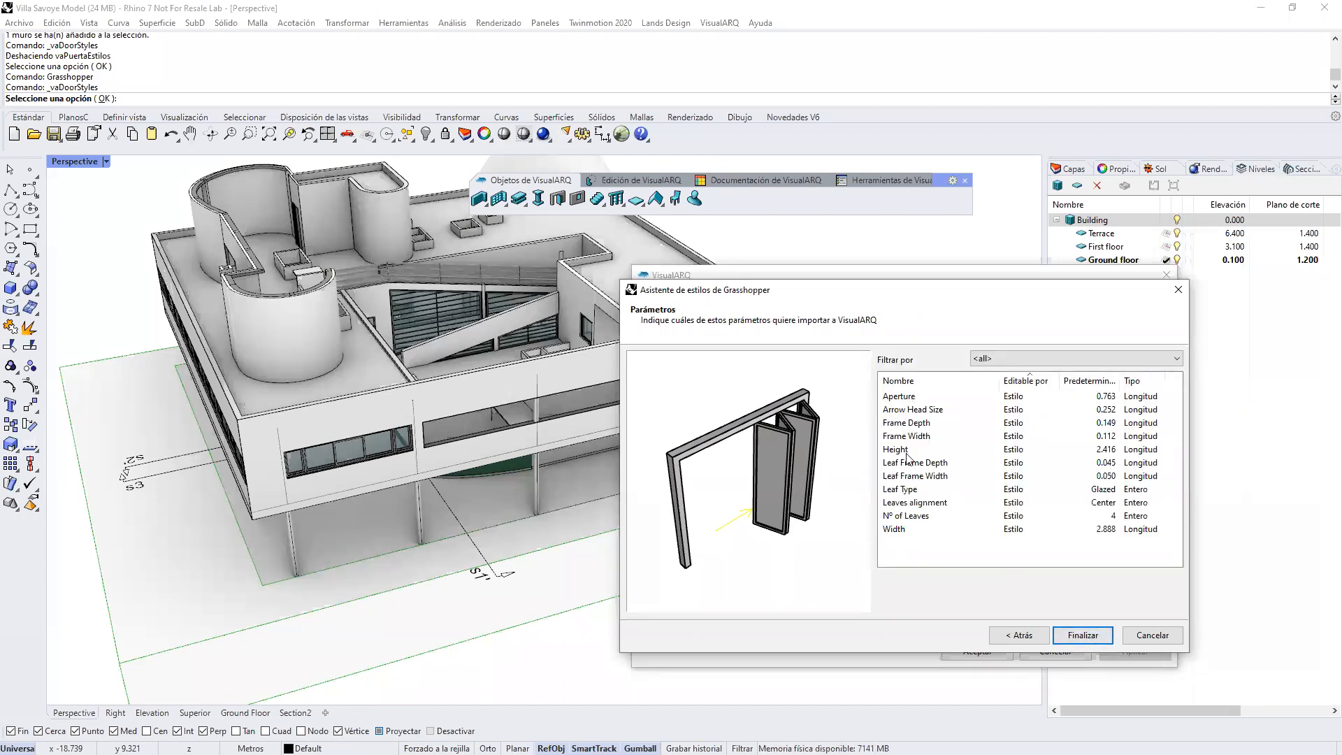
# Step: Make the Aperture parameter editable by object (Objeto) and set its type to percentage (Porcentaje)
pyautogui.click(907, 397)
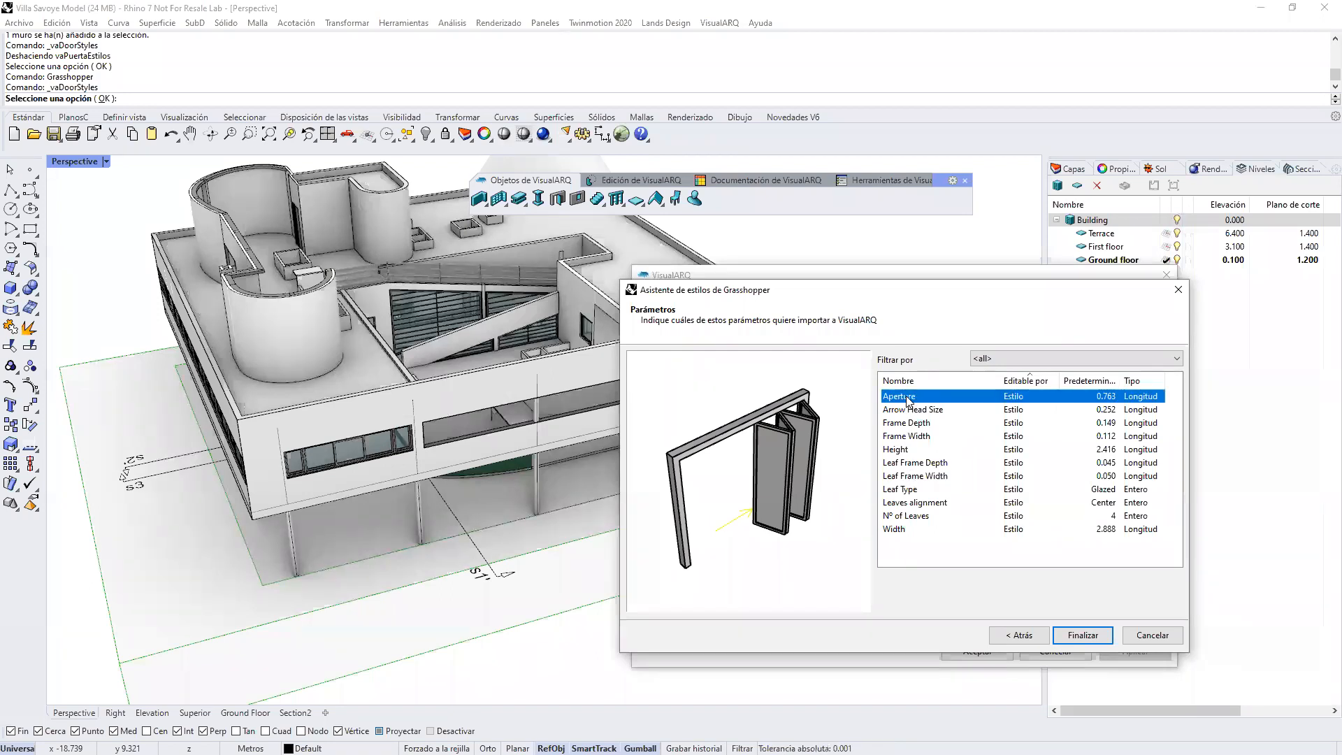
pyautogui.click(1011, 401)
pyautogui.click(1013, 398)
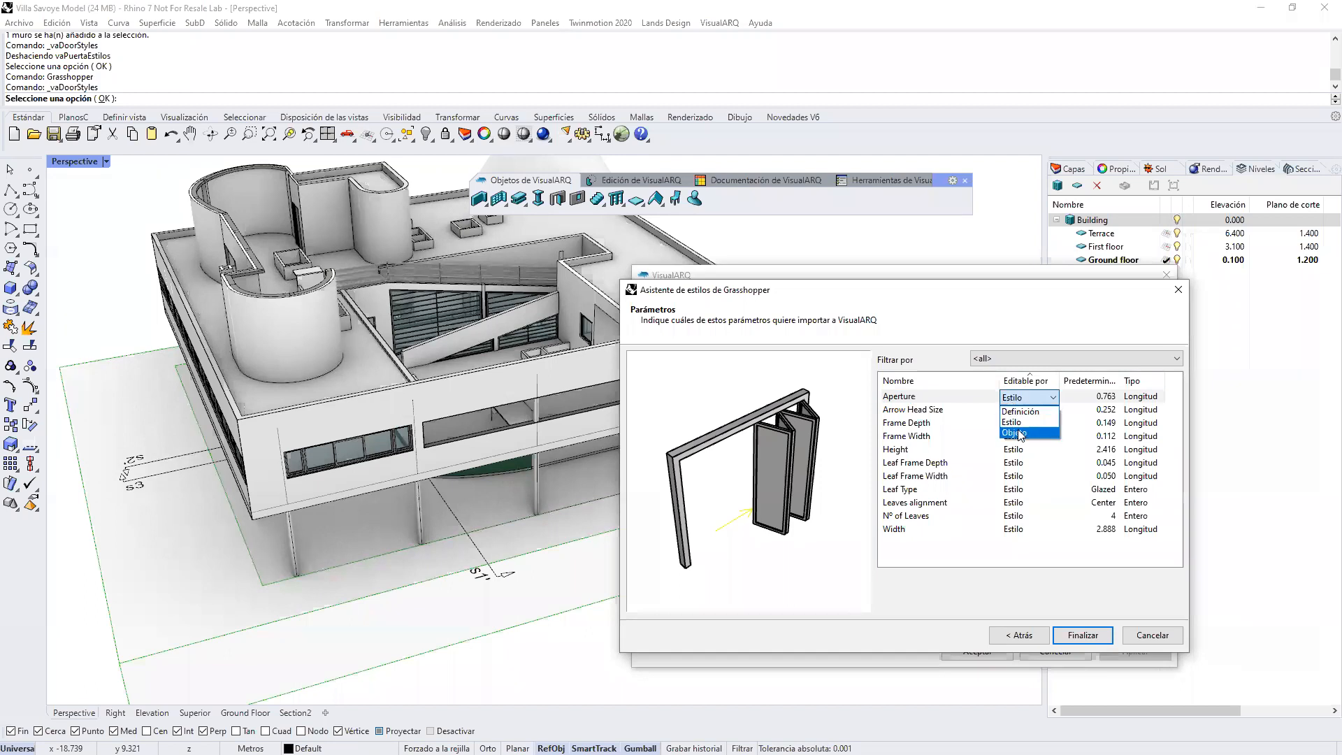
pyautogui.click(1020, 434)
pyautogui.click(1142, 399)
pyautogui.click(1143, 398)
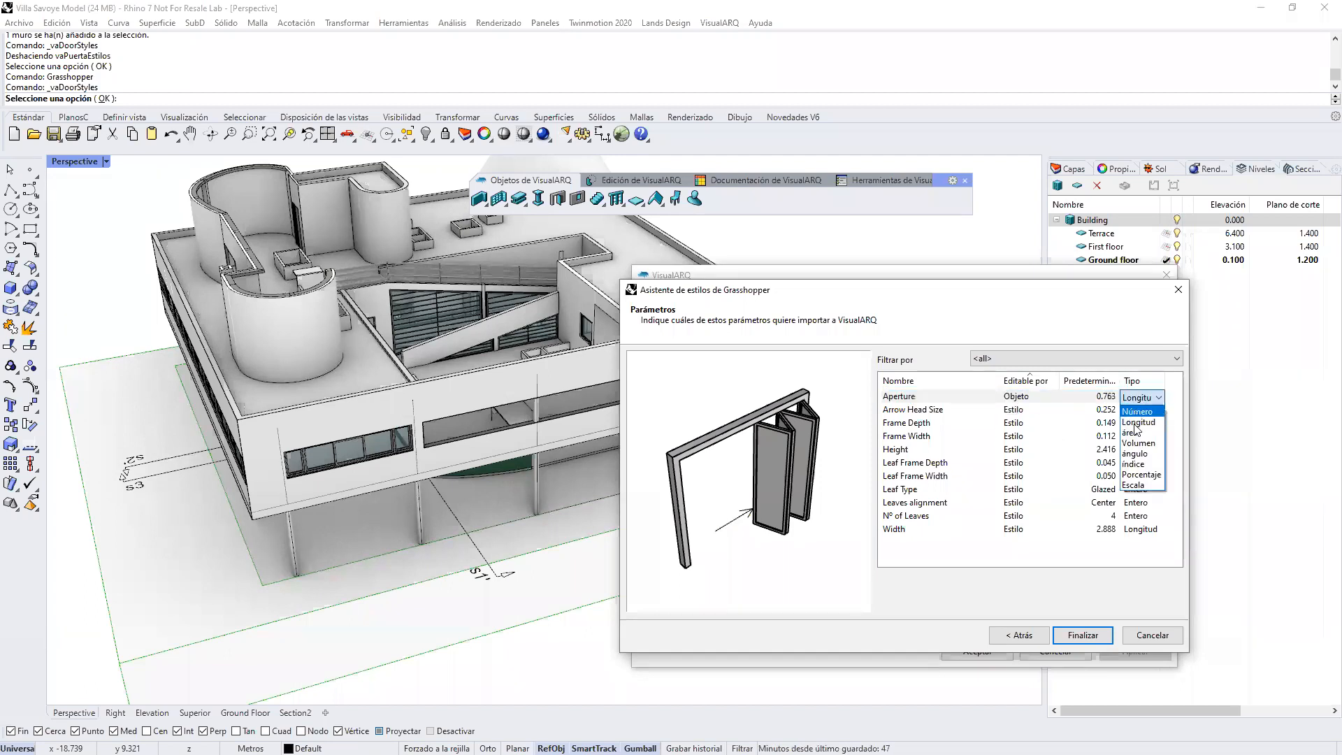
pyautogui.click(1139, 474)
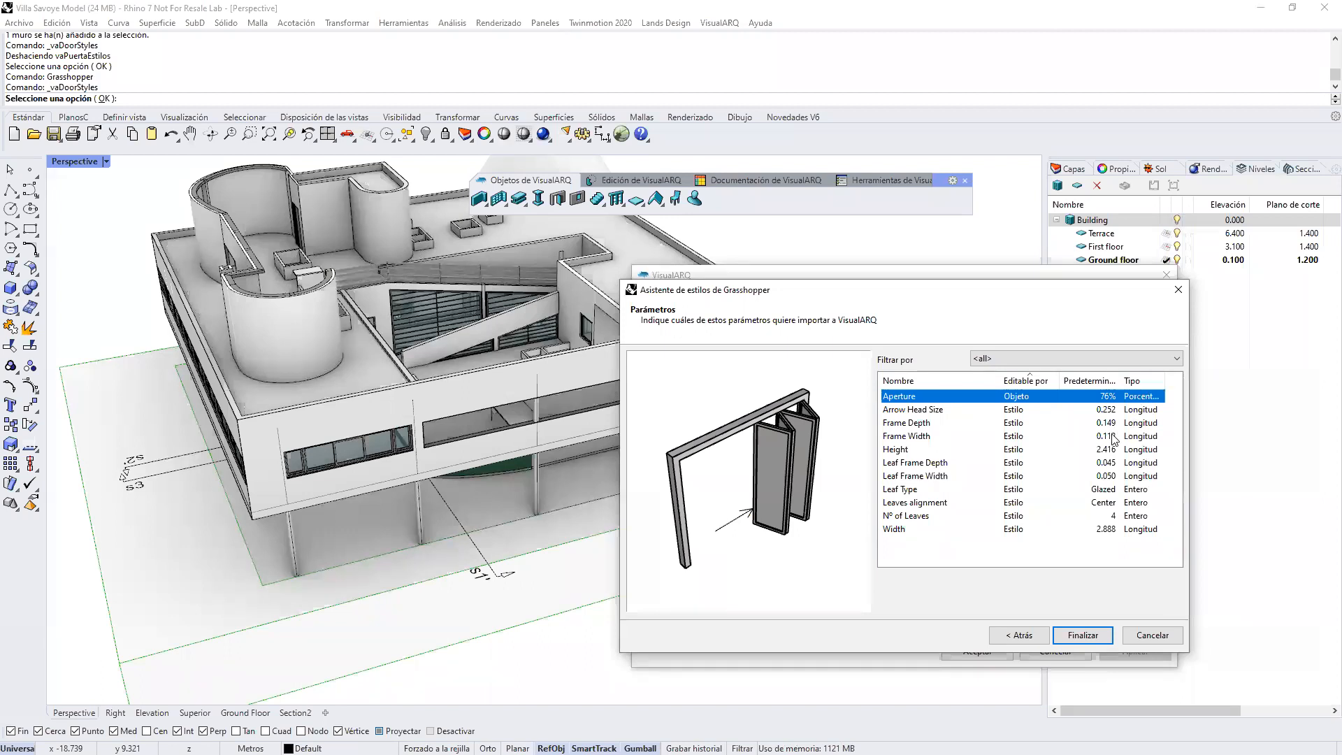
# Step: Make the Width, Nº of Leaves and Height parameters editable by object (Objeto) together
pyautogui.click(904, 530)
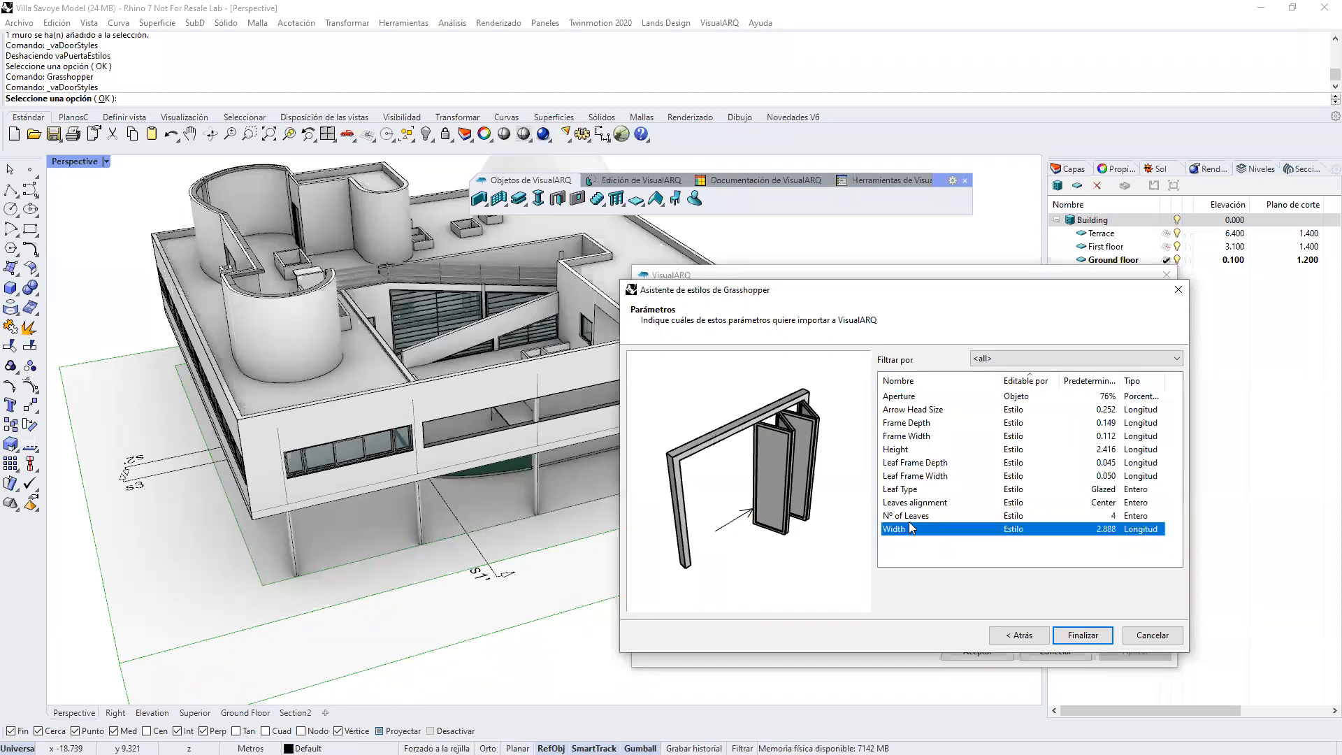
pyautogui.keyDown('shift'); pyautogui.click(912, 519); pyautogui.keyUp('shift')
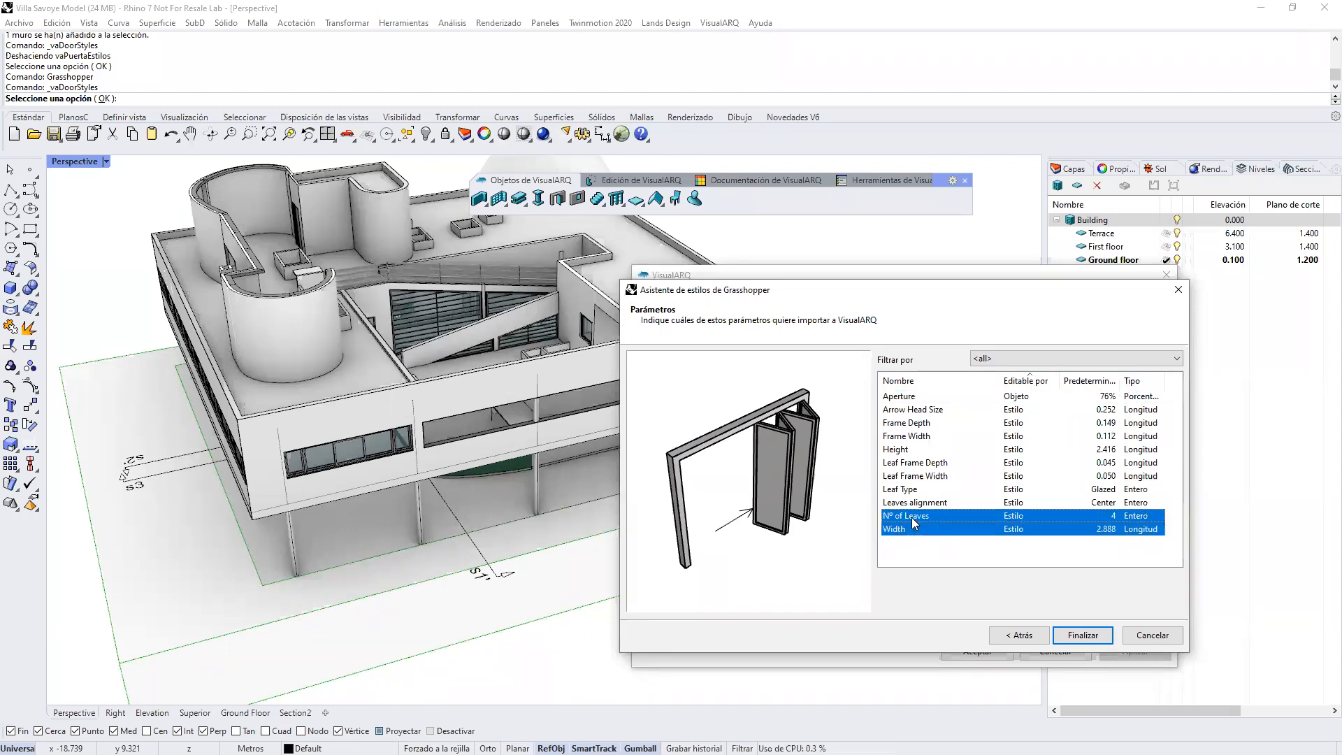
pyautogui.keyDown('ctrl'); pyautogui.click(900, 451); pyautogui.keyUp('ctrl')
pyautogui.click(1015, 451)
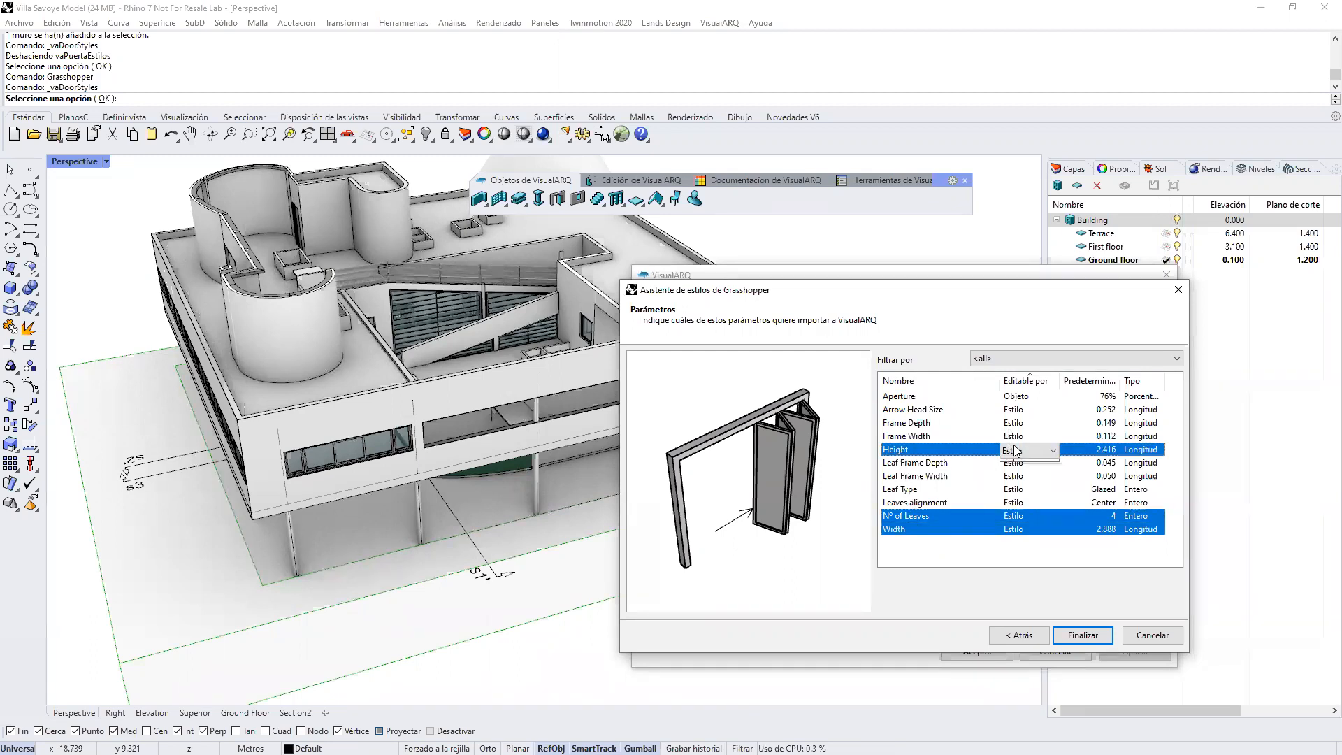
pyautogui.click(1022, 488)
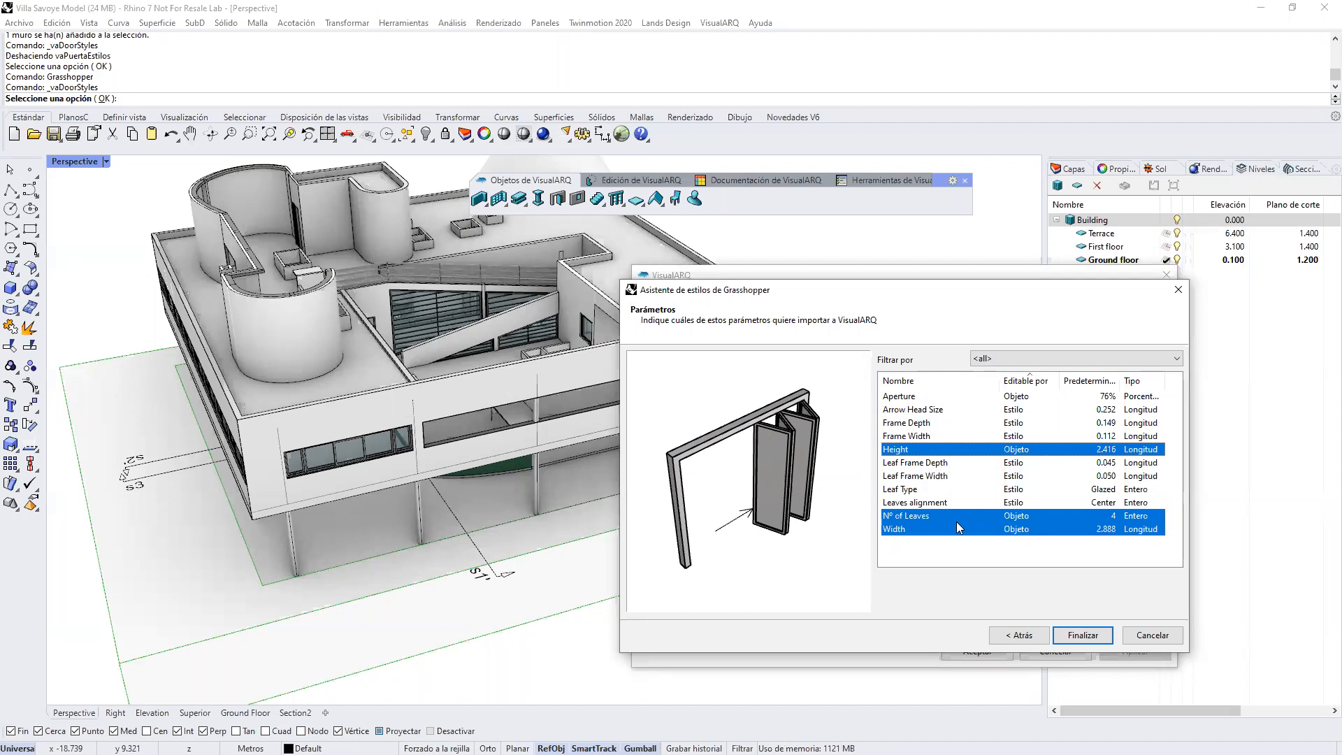
# Step: Open the Leaf Type parameter's editable-by (Editable por) options
pyautogui.click(1016, 491)
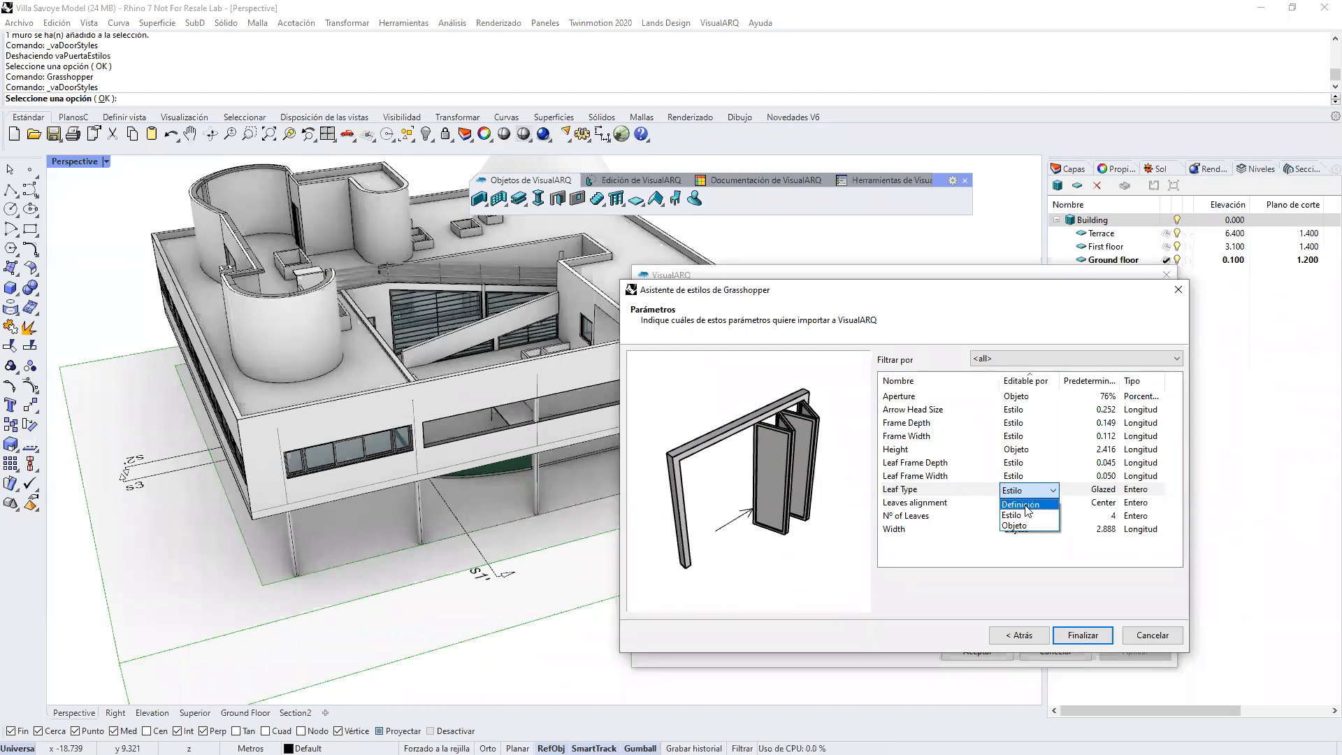
# Step: Keep the Leaf Type parameter editable by style (Estilo) and finish importing the Grasshopper door style
pyautogui.click(1028, 526)
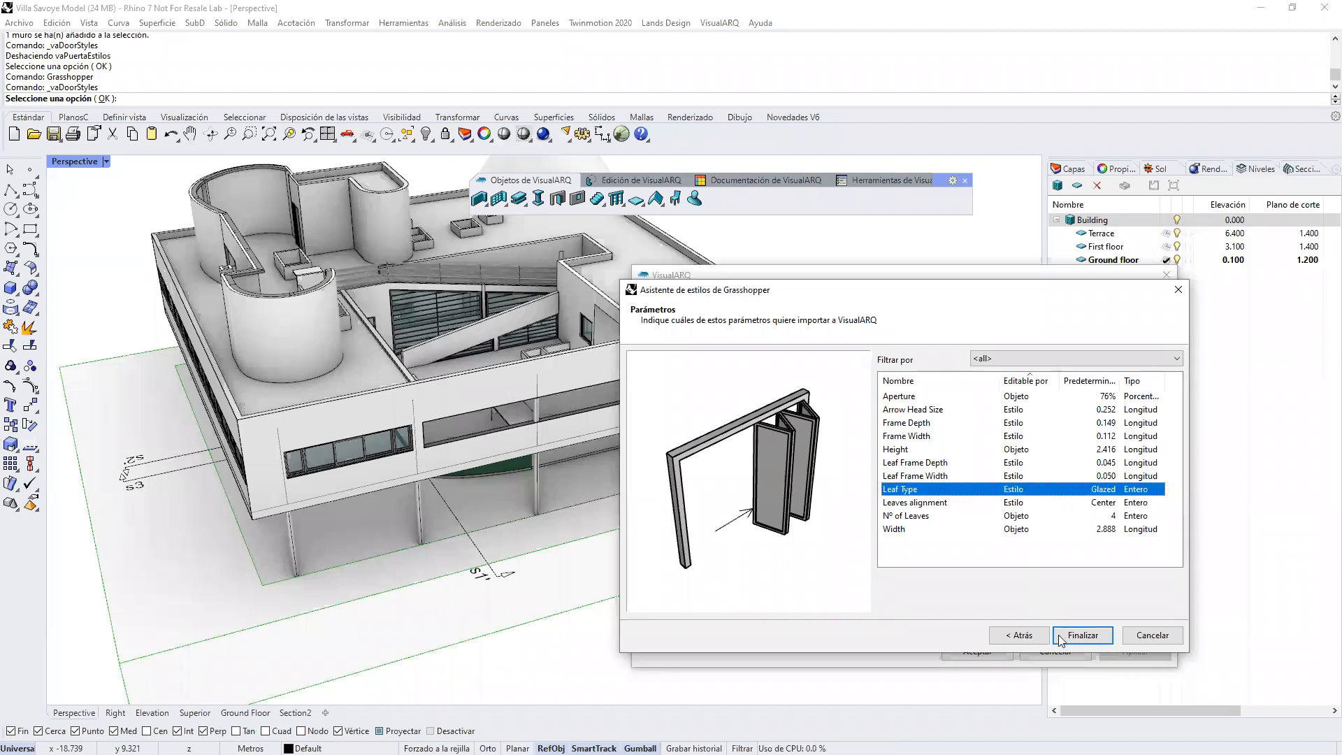
pyautogui.click(1083, 635)
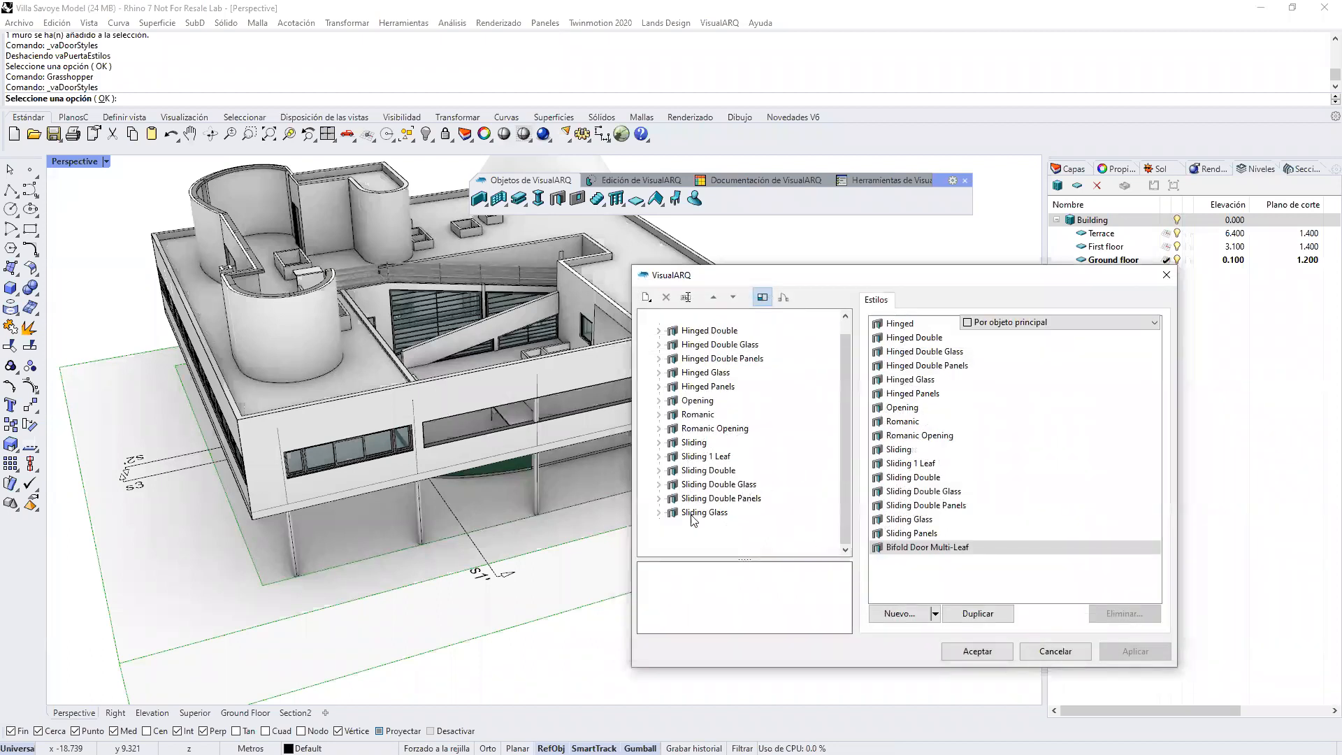
# Step: Assign the Glass material to the Glasses component of the Bifold Door Multi-Leaf style and accept the style changes
pyautogui.click(661, 542)
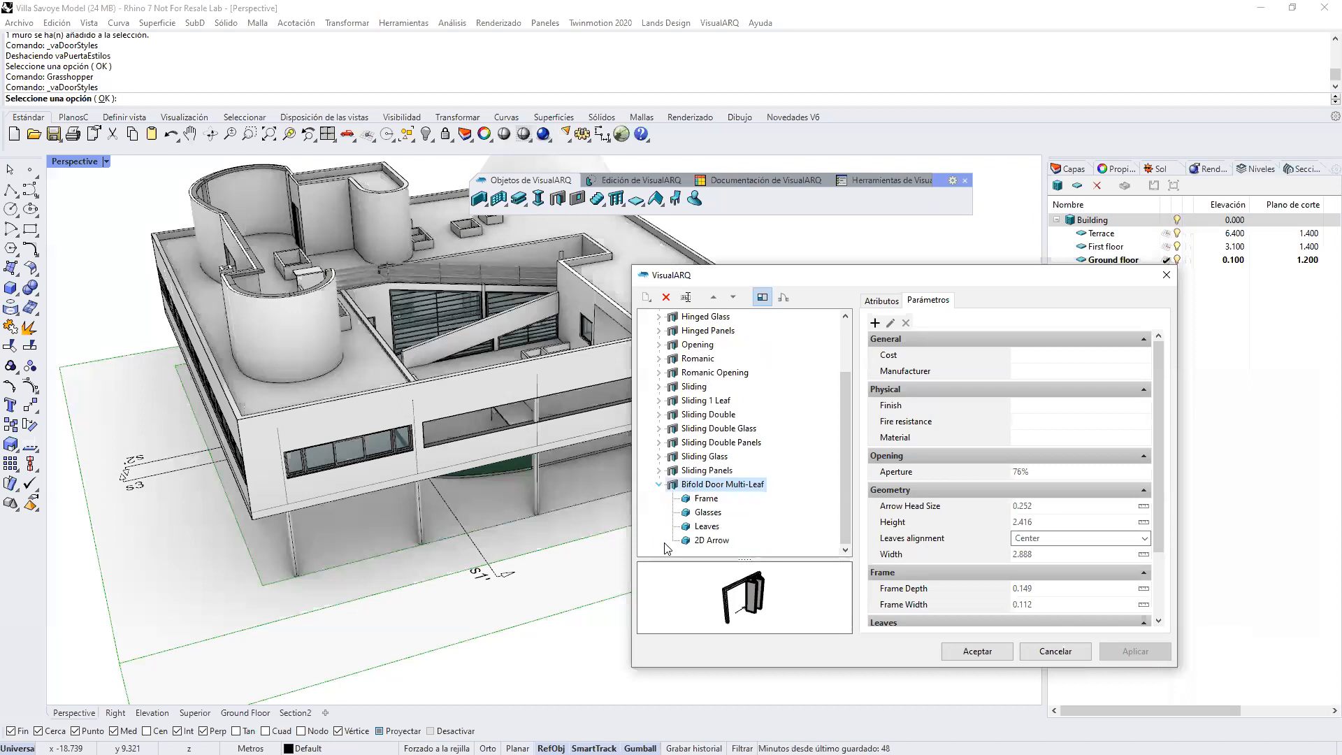
pyautogui.click(707, 516)
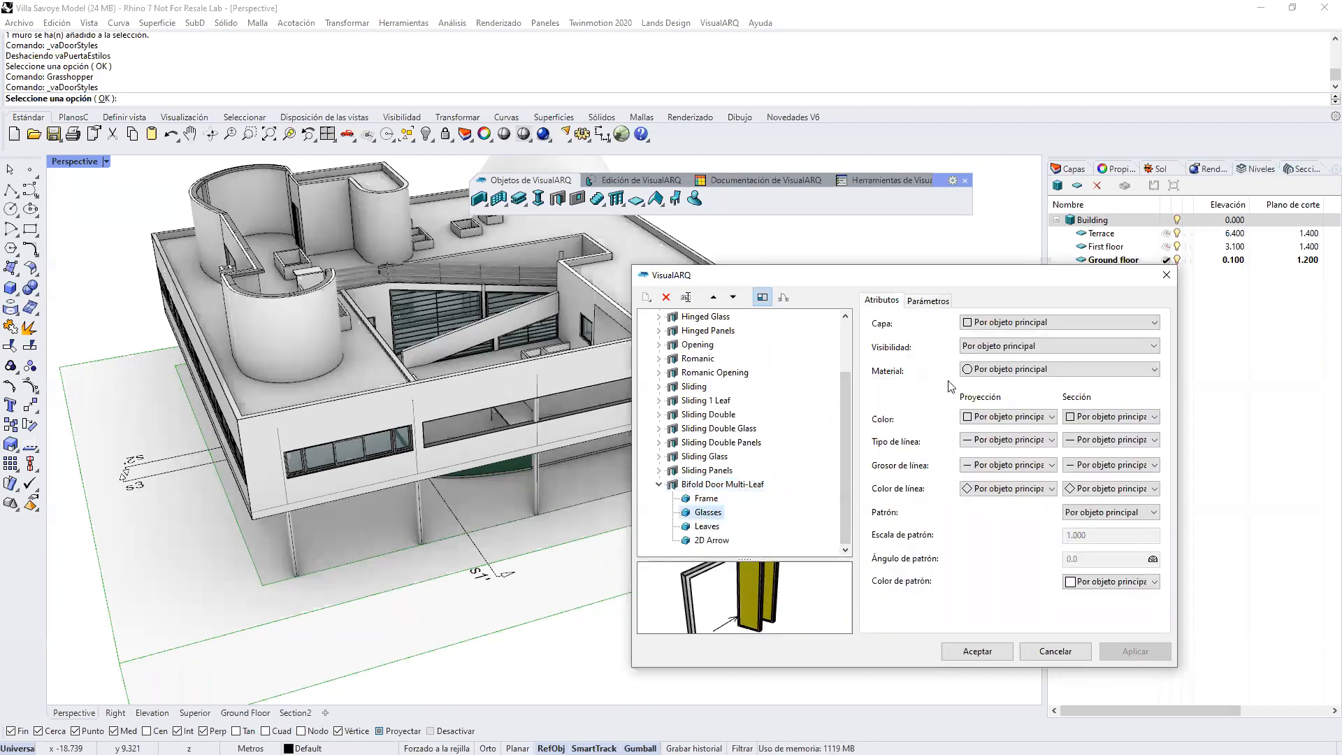
pyautogui.click(987, 371)
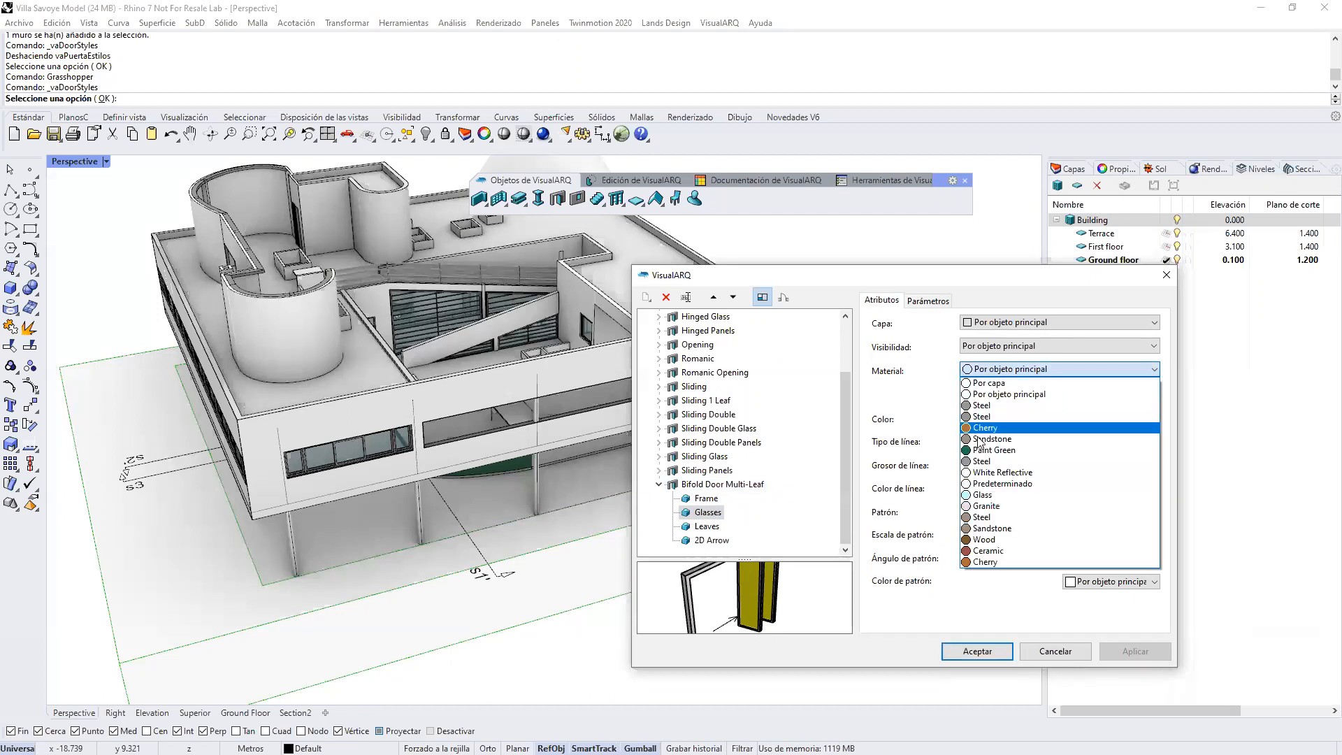
pyautogui.click(984, 495)
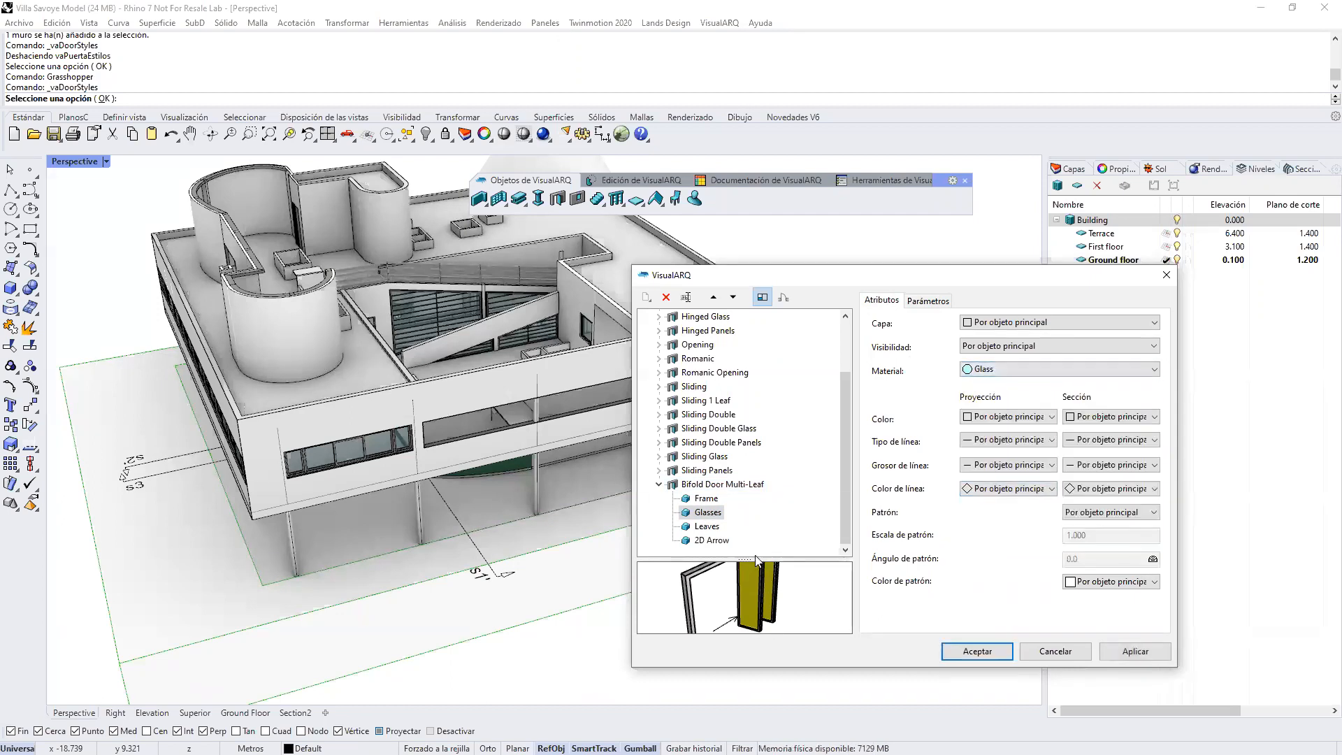
pyautogui.click(978, 650)
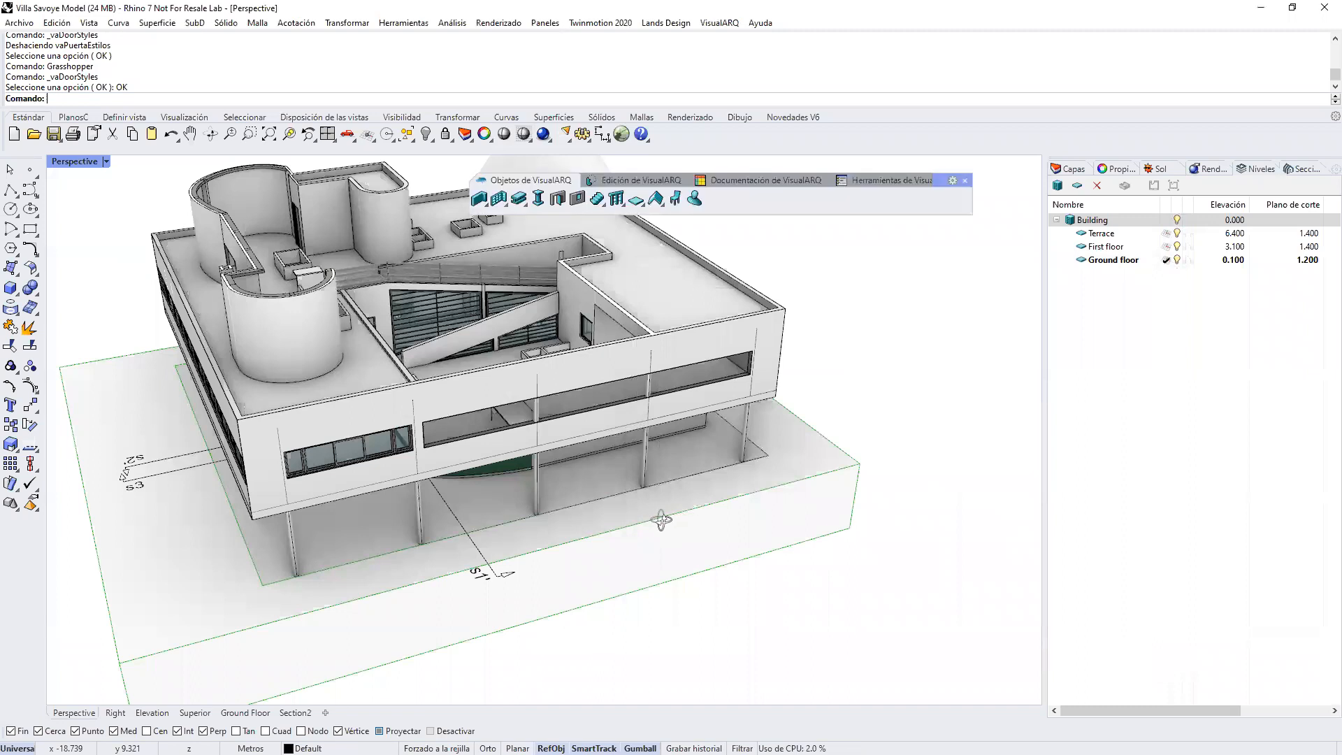
# Step: Make First floor the active level, with the villa's terrace in view
pyautogui.moveTo(661, 520); pyautogui.dragTo(652, 526, button='right')
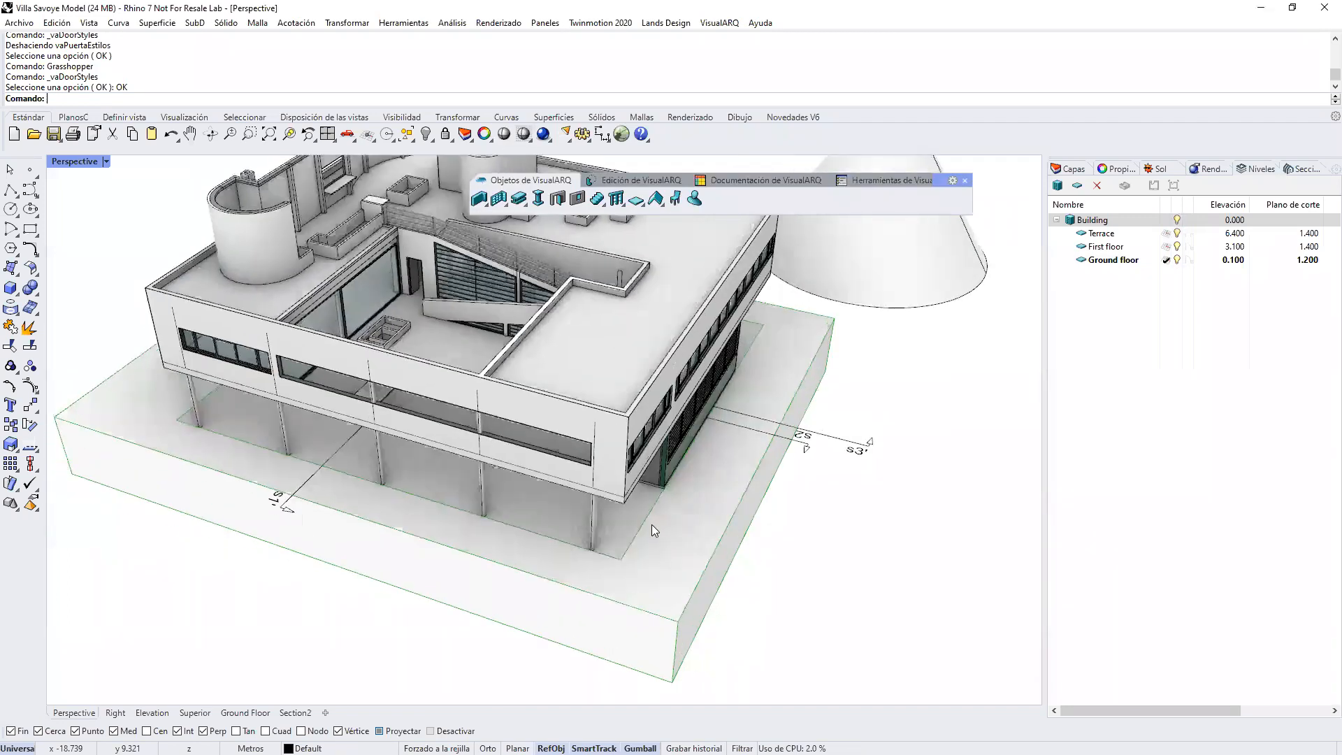
pyautogui.click(1167, 247)
pyautogui.moveTo(587, 386); pyautogui.dragTo(483, 378, button='right')
pyautogui.scroll(3, 391, 266)
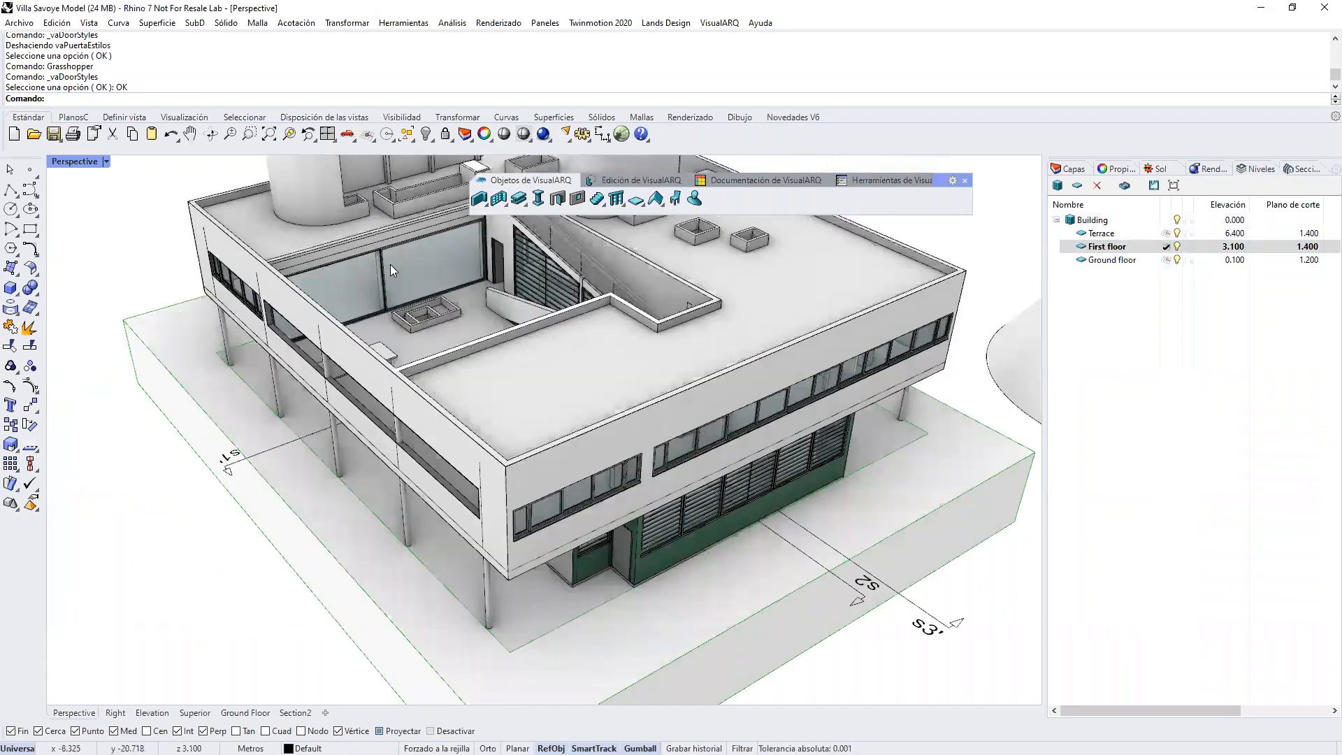
# Step: Delete the large glazed window from the wall facing the first-floor terrace
pyautogui.scroll(5, 359, 355)
pyautogui.click(356, 379)
pyautogui.press('Delete')
# Step: Insert a Bifold Door Multi-Leaf door with a width of 3 in the terrace wall where the window was removed
pyautogui.moveTo(615, 578); pyautogui.dragTo(358, 287, button='right')
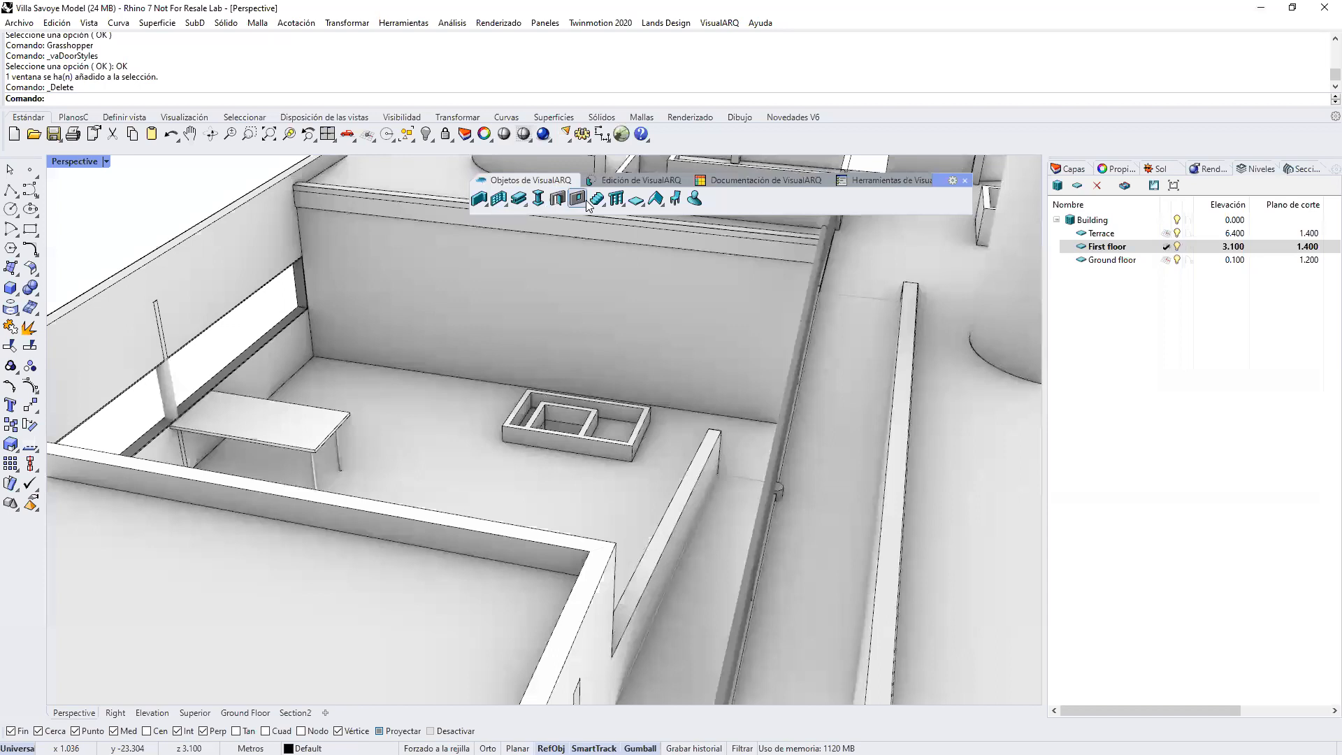
pyautogui.click(557, 200)
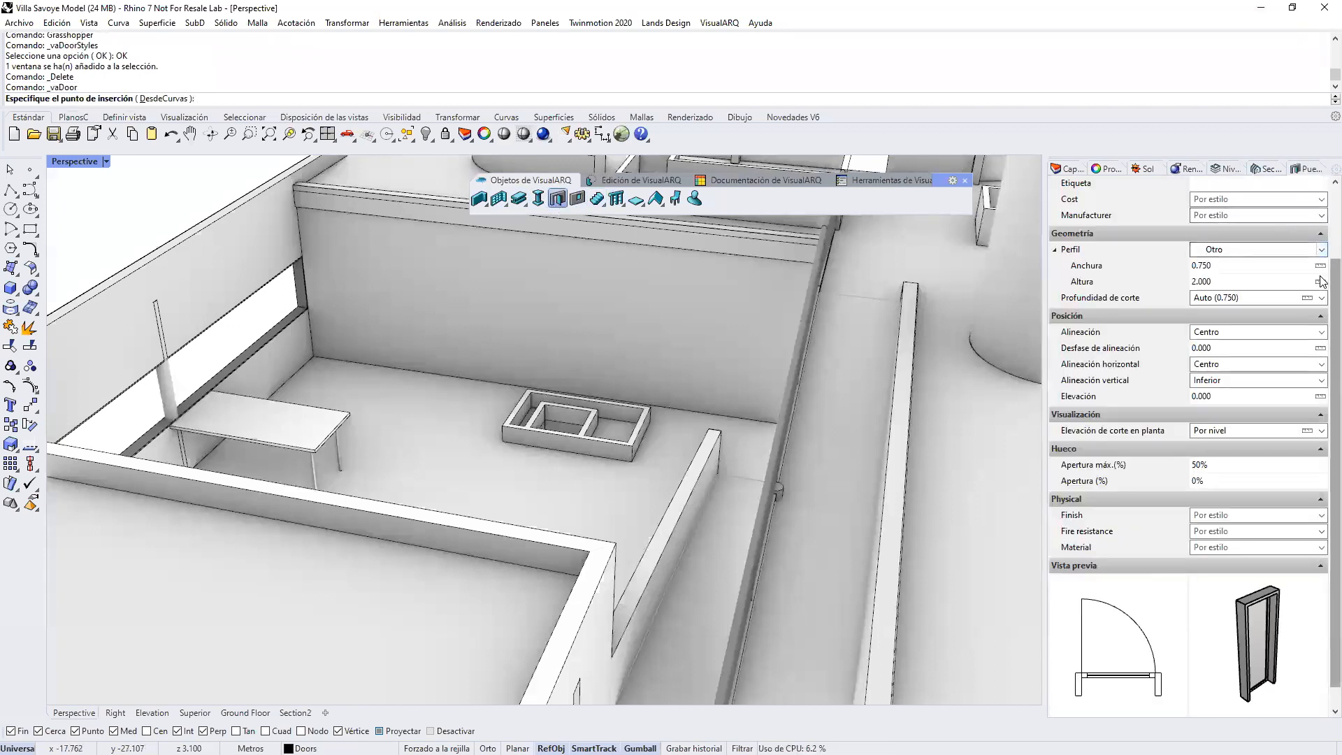
pyautogui.scroll(2, 1324, 281)
pyautogui.click(1322, 233)
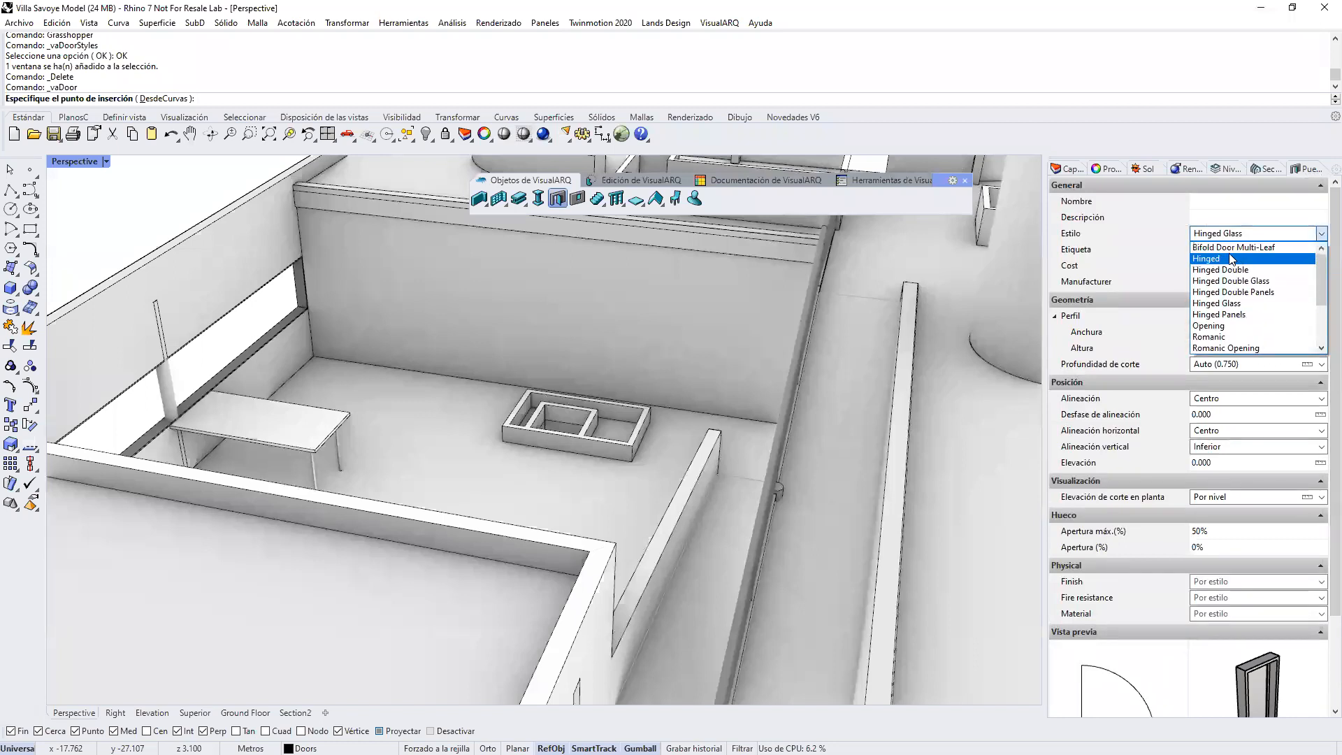
pyautogui.click(1234, 248)
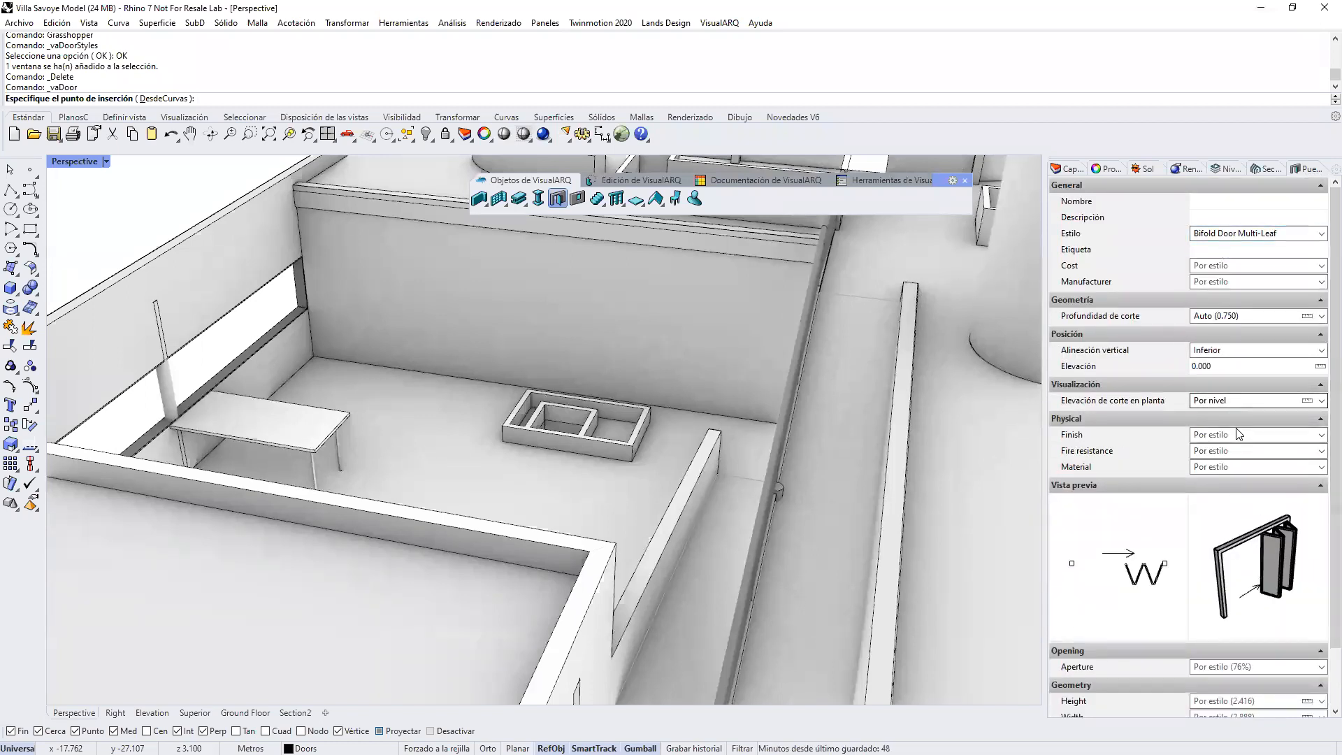
pyautogui.click(1228, 715)
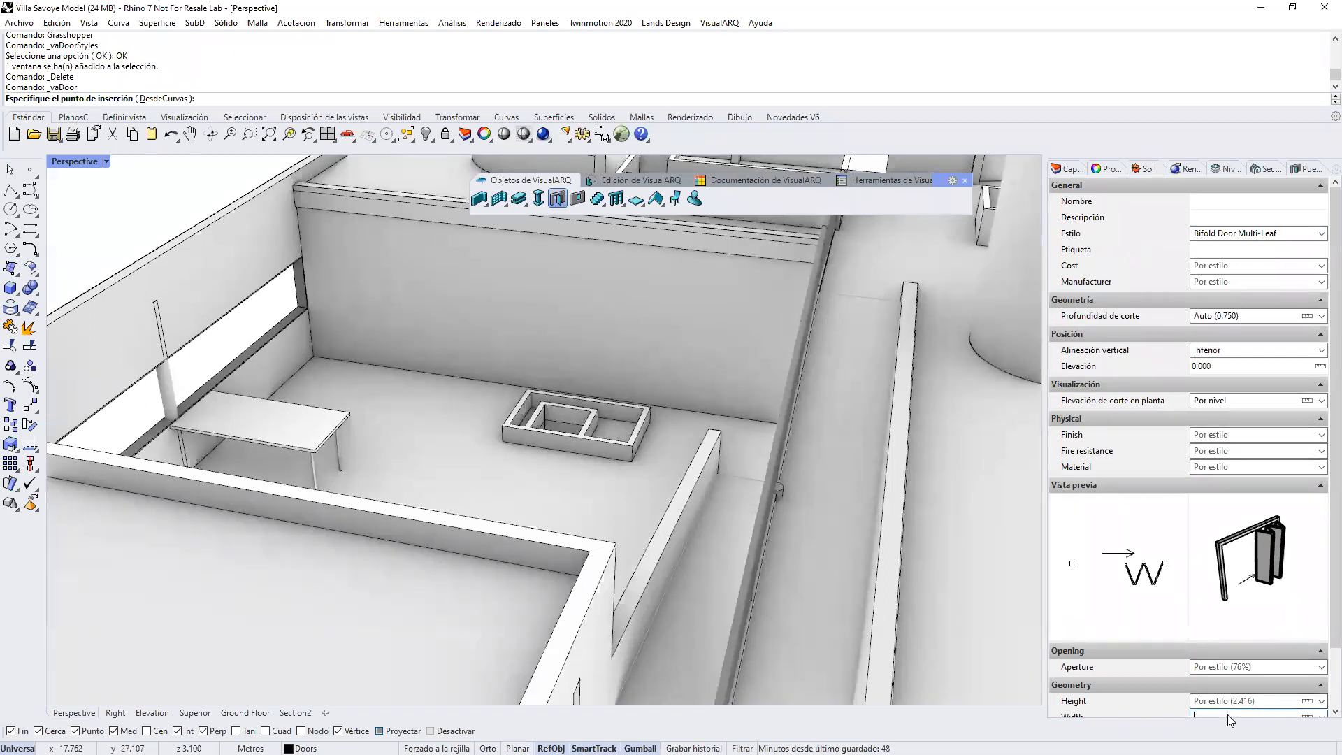
pyautogui.write('2')
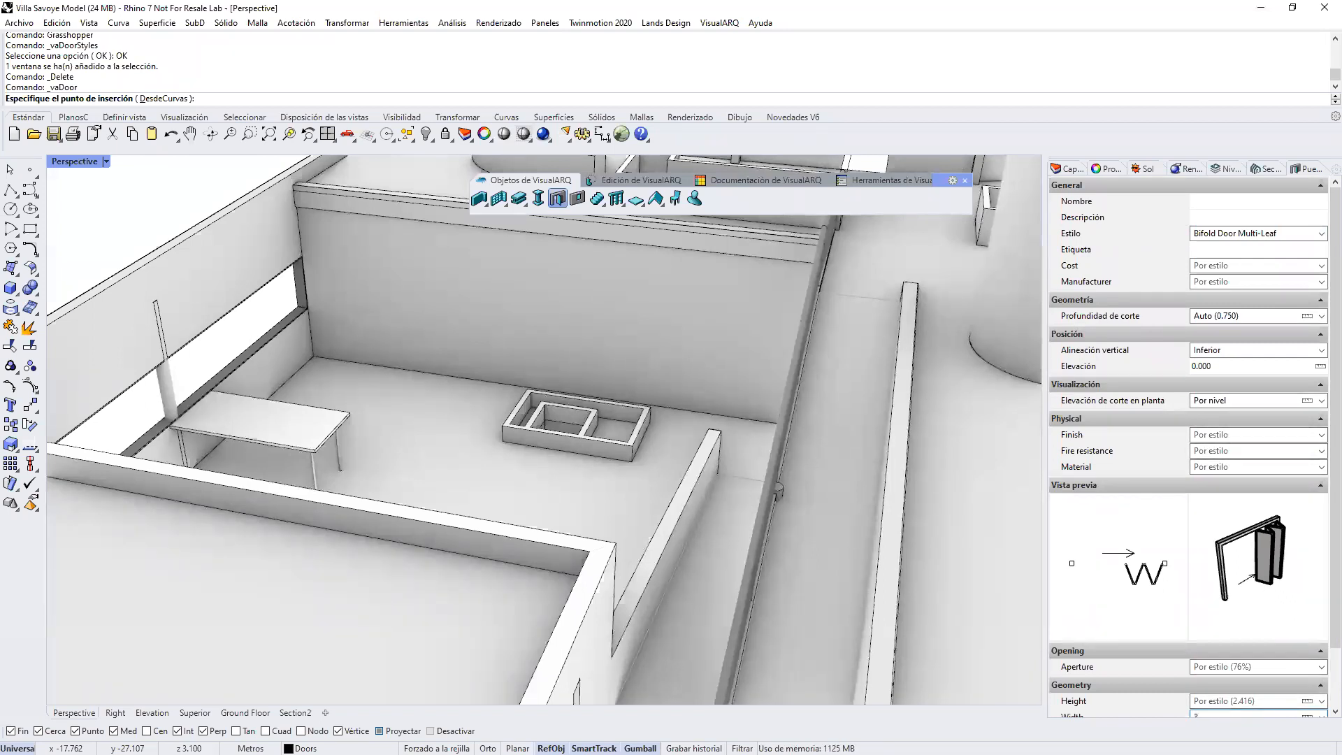
pyautogui.press('Return')
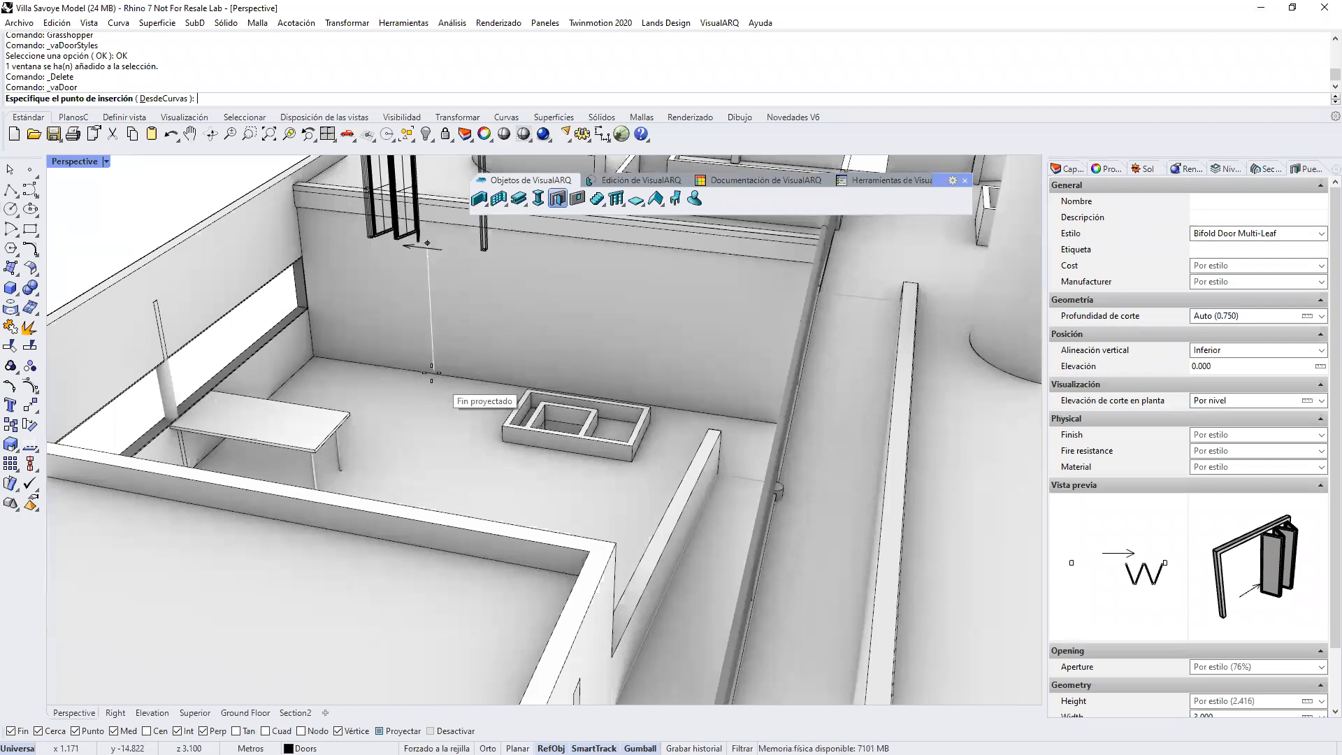
pyautogui.click(413, 403)
pyautogui.click(416, 406)
pyautogui.rightClick(416, 406)
# Step: Copy the bifold door along the terrace wall to a second position behind the low planter
pyautogui.click(479, 339)
pyautogui.click(10, 425)
pyautogui.click(381, 371)
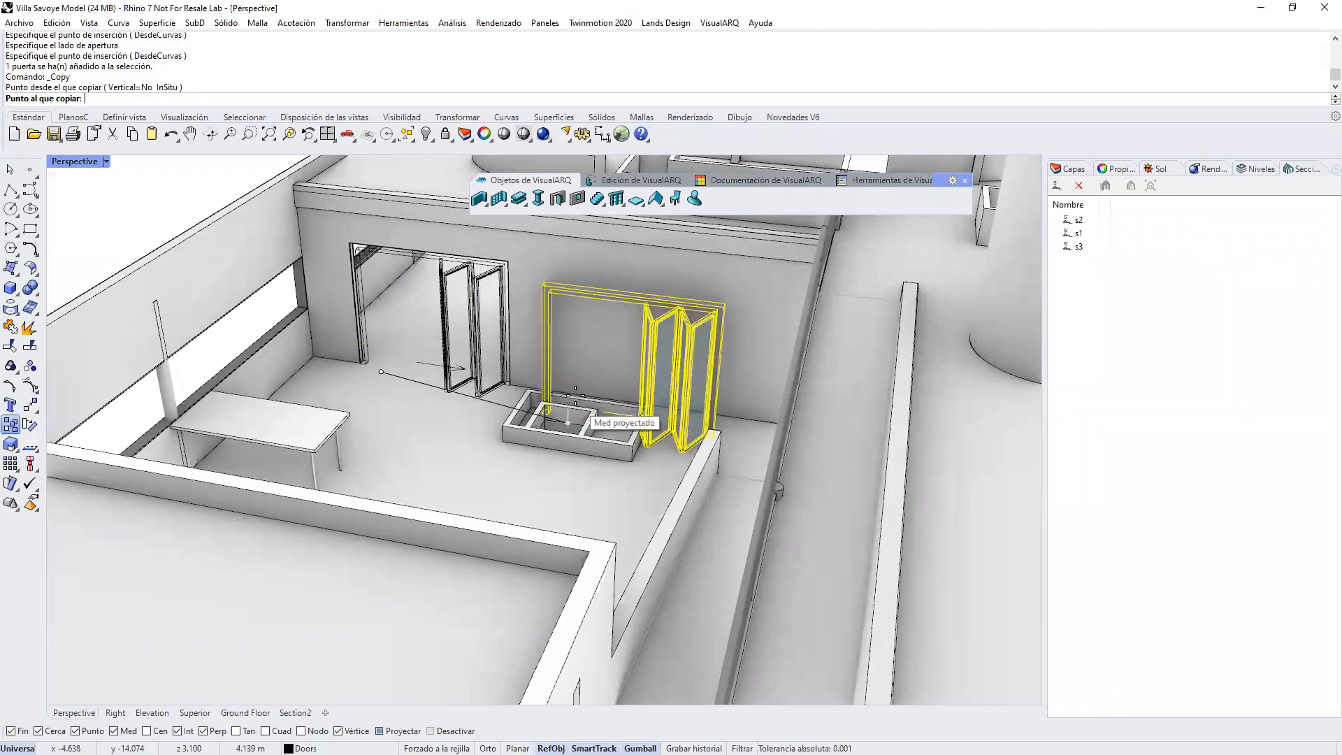
pyautogui.click(583, 395)
pyautogui.press('Return')
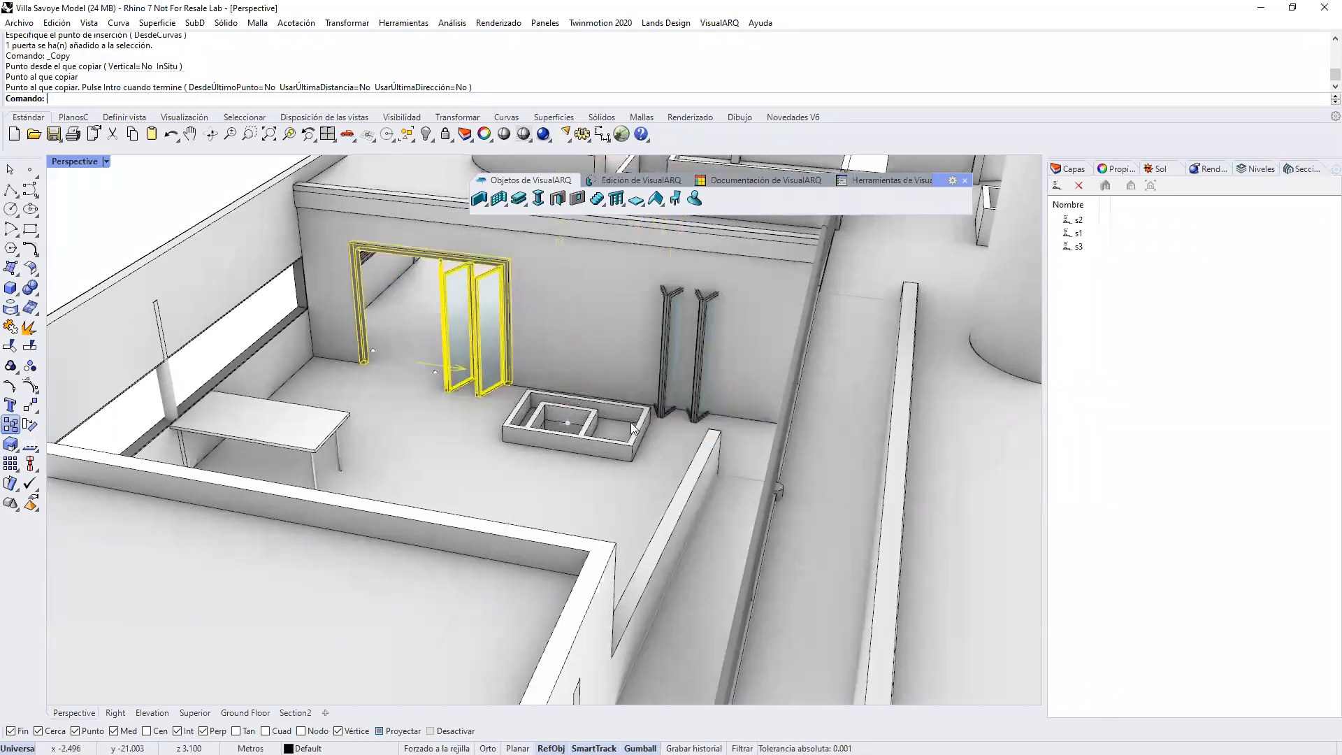
# Step: Select the copied bifold door and open the First floor plan in the Superior view
pyautogui.click(700, 405)
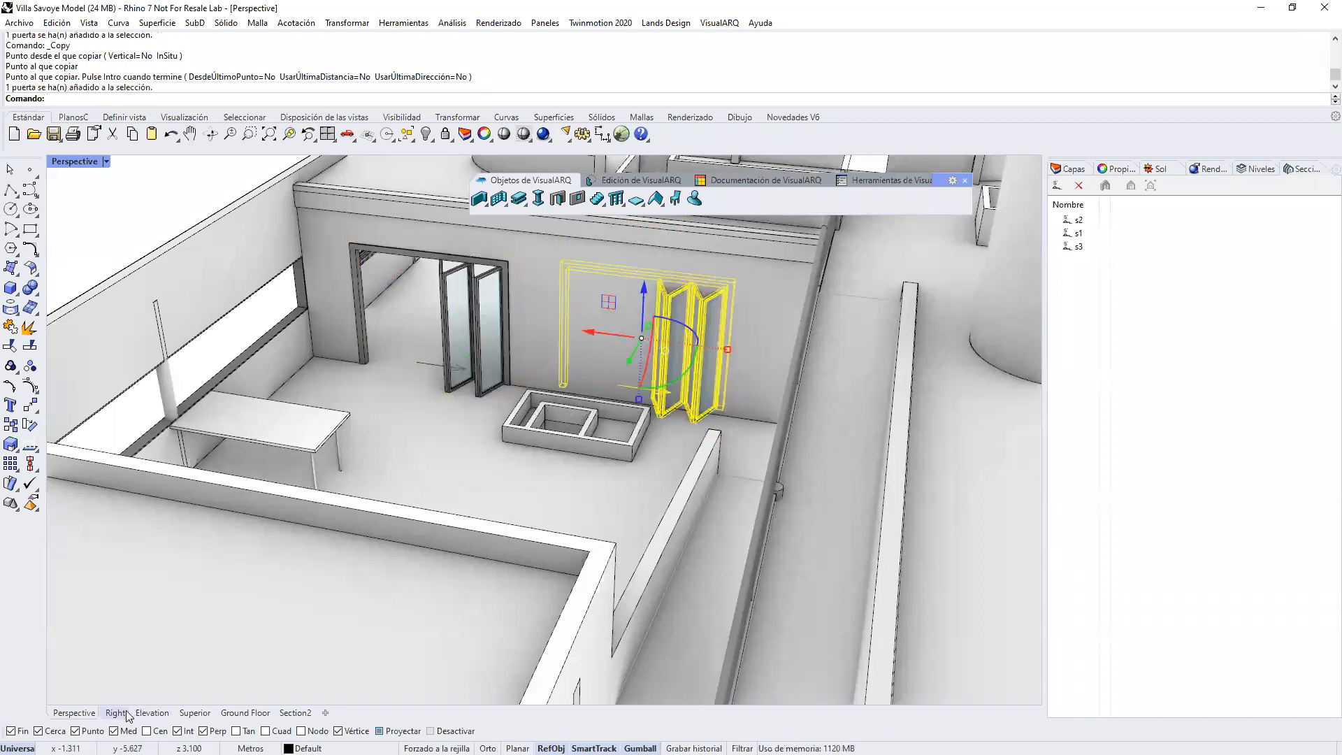
pyautogui.click(195, 712)
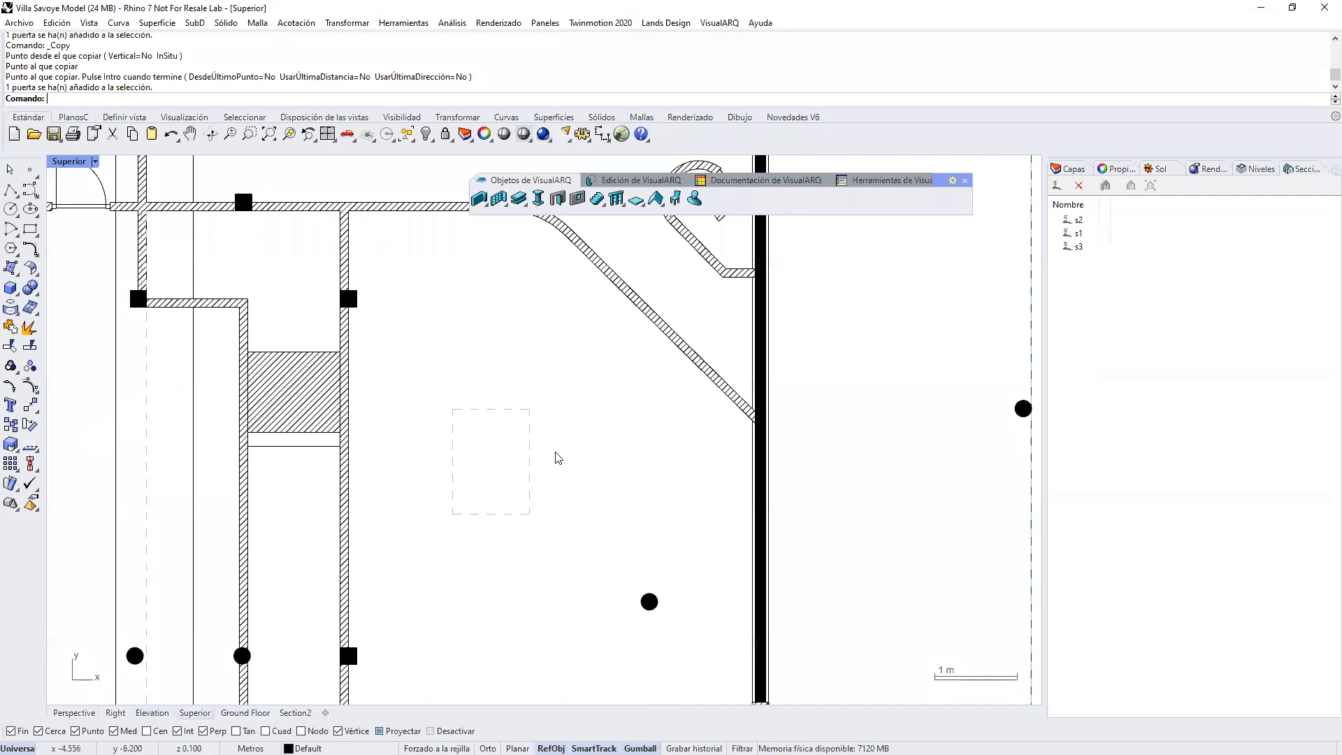
pyautogui.scroll(-10, 605, 483)
pyautogui.click(1270, 168)
pyautogui.doubleClick(1134, 247)
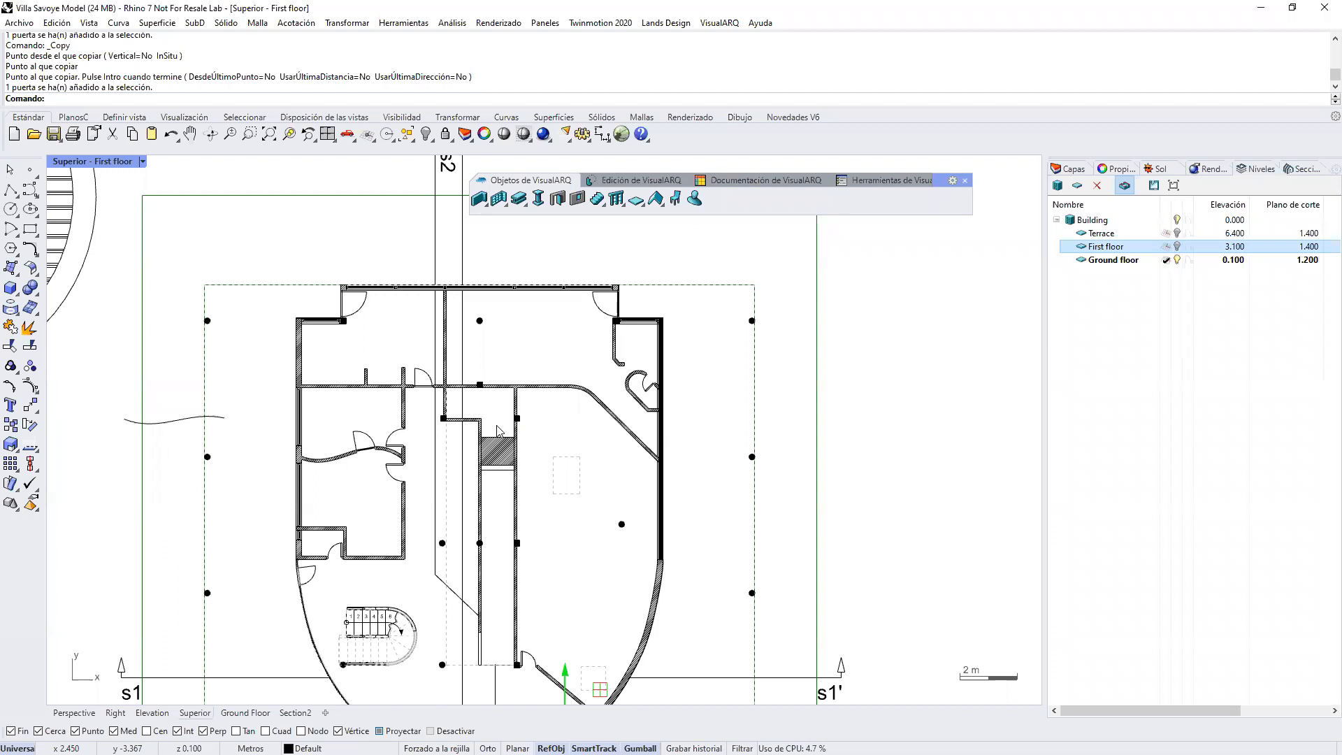
# Step: Move the copied bifold door perpendicular to the terrace wall until it lines up with the wall and cuts it
pyautogui.moveTo(529, 612); pyautogui.dragTo(529, 493, button='right')
pyautogui.scroll(6, 559, 614)
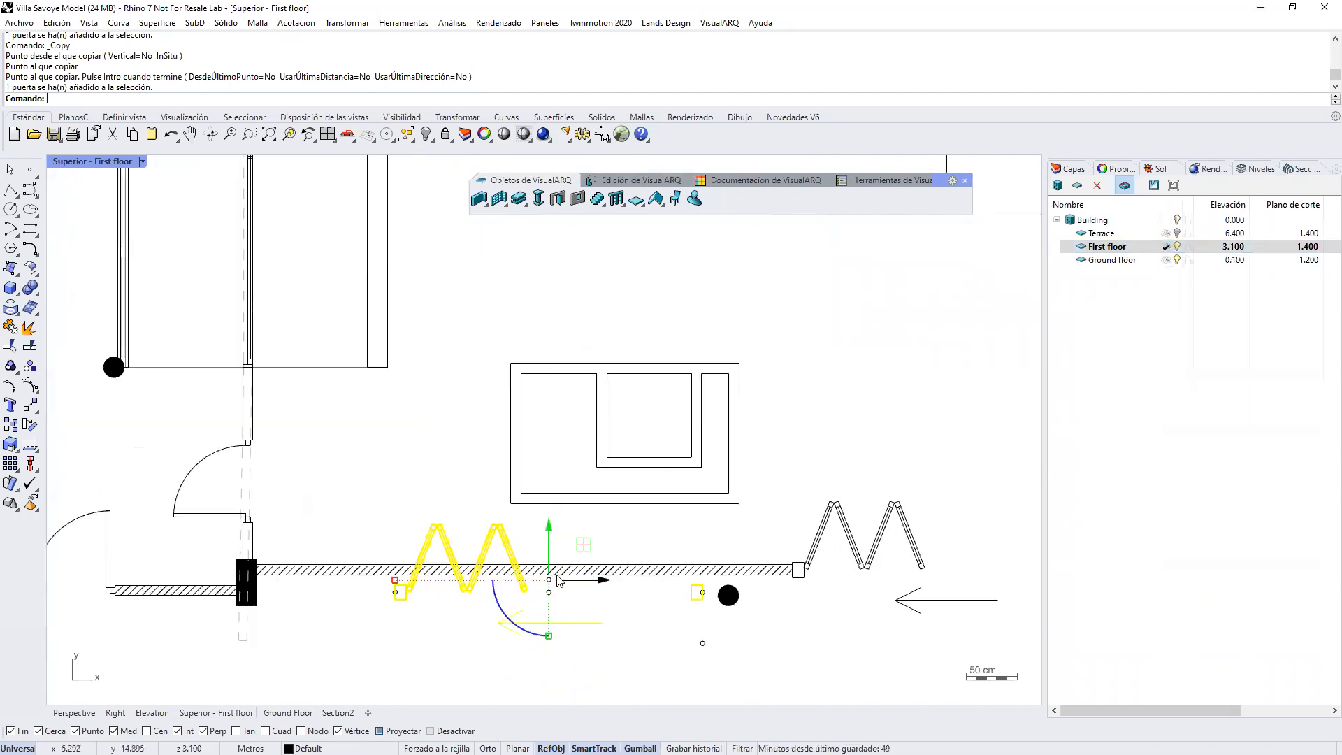
pyautogui.moveTo(551, 538); pyautogui.dragTo(559, 523)
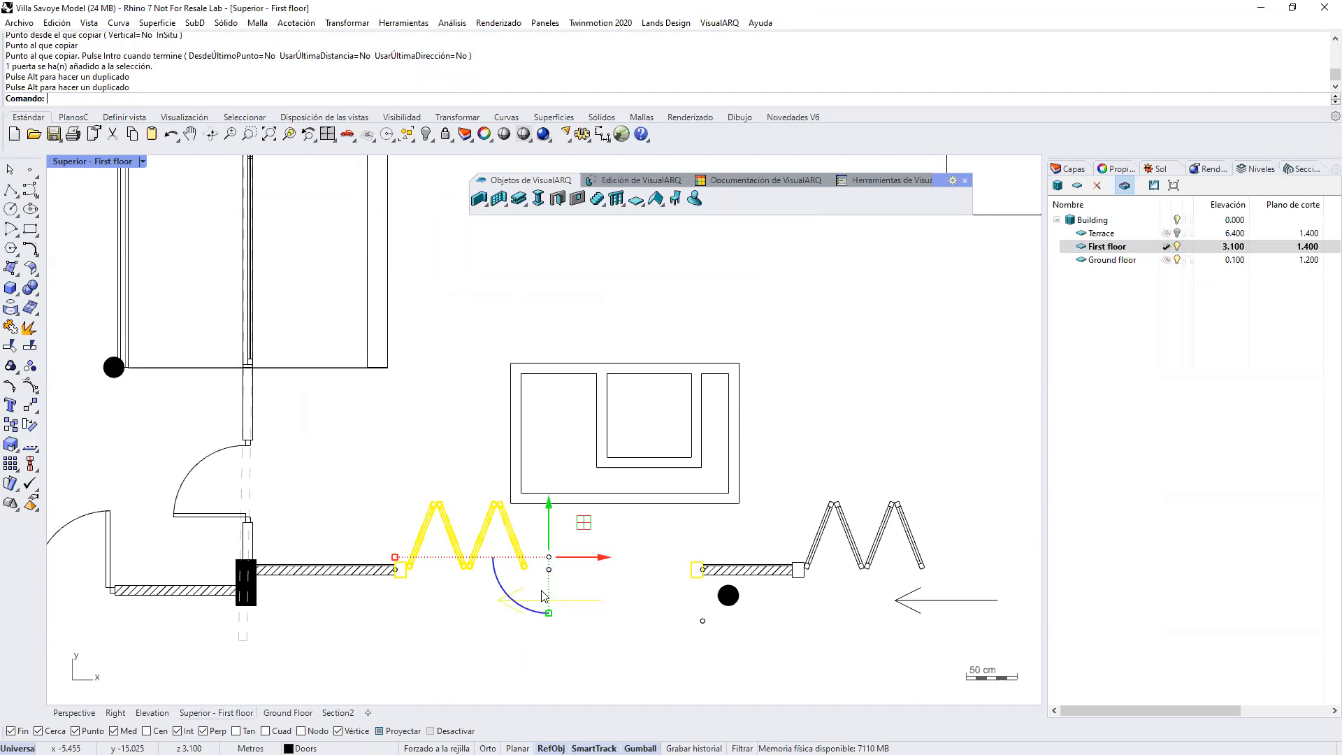
# Step: Move the hinged door near the curved stair out of its wall and back into line with it
pyautogui.scroll(-2, 502, 589)
pyautogui.moveTo(445, 573); pyautogui.dragTo(447, 574, button='right')
pyautogui.moveTo(390, 602); pyautogui.dragTo(394, 555)
pyautogui.click(319, 599)
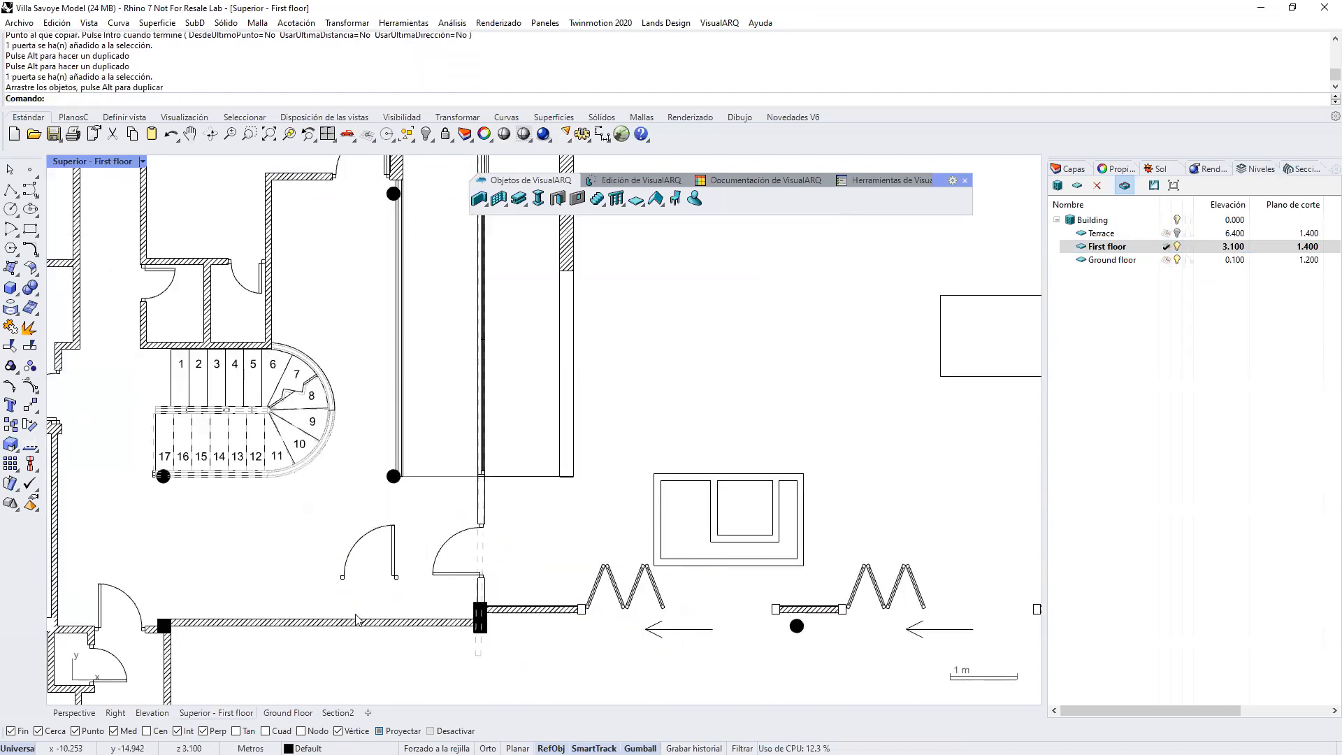
pyautogui.click(393, 576)
pyautogui.moveTo(372, 507); pyautogui.dragTo(358, 581)
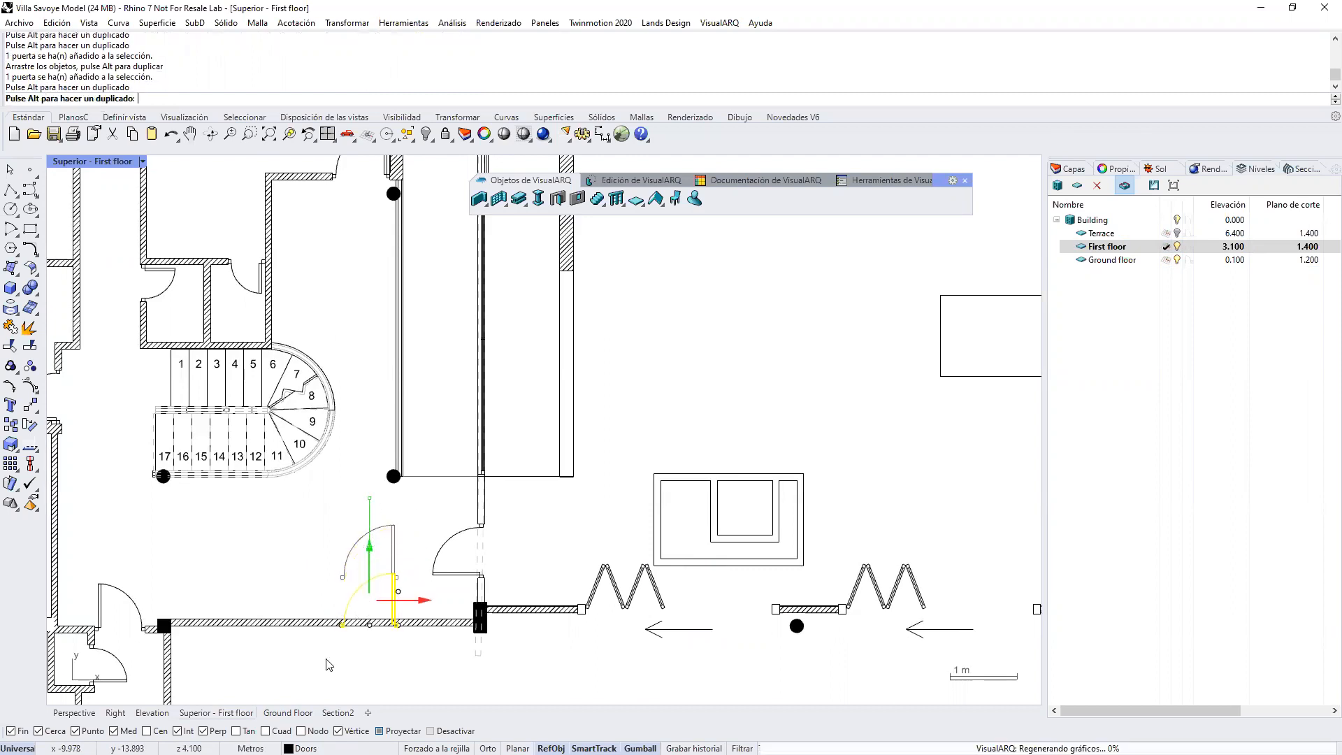
pyautogui.click(385, 638)
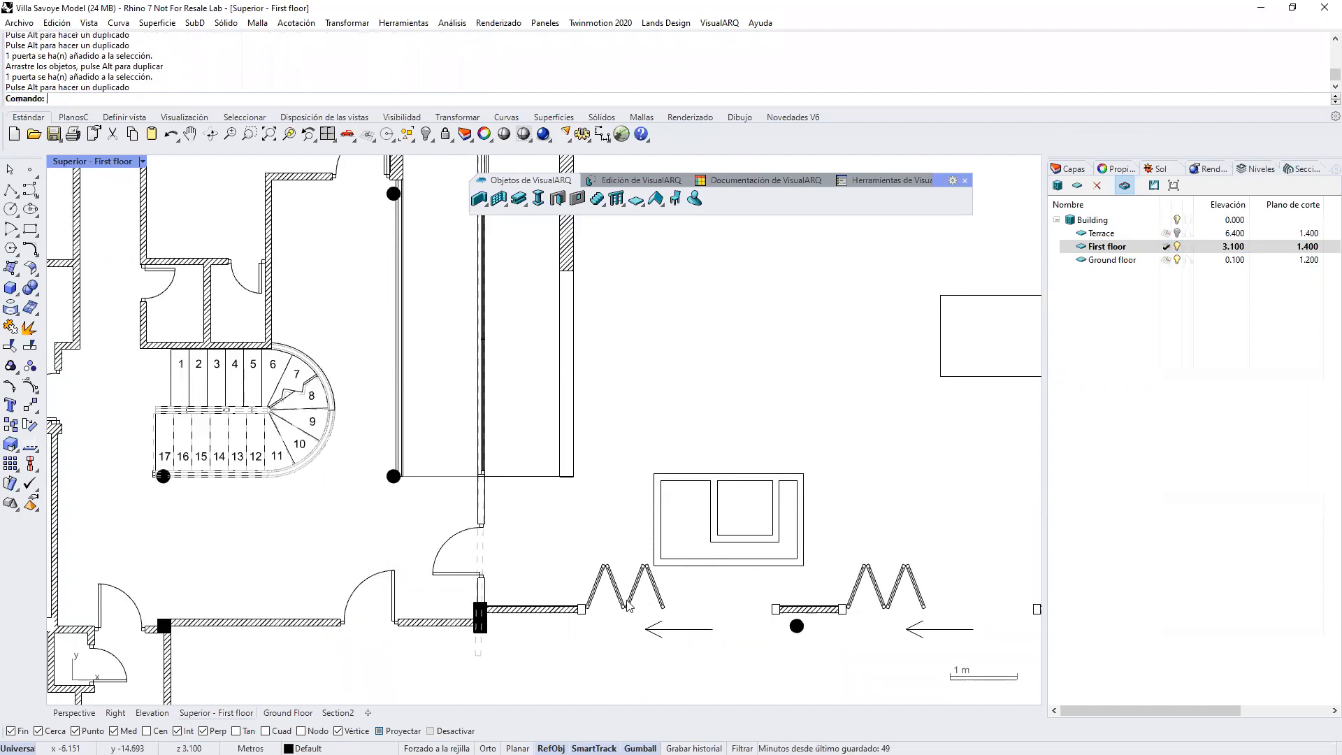
# Step: Select the copied bifold door, return to the Perspective view and set the door's Aperture to 25%
pyautogui.click(628, 606)
pyautogui.click(74, 713)
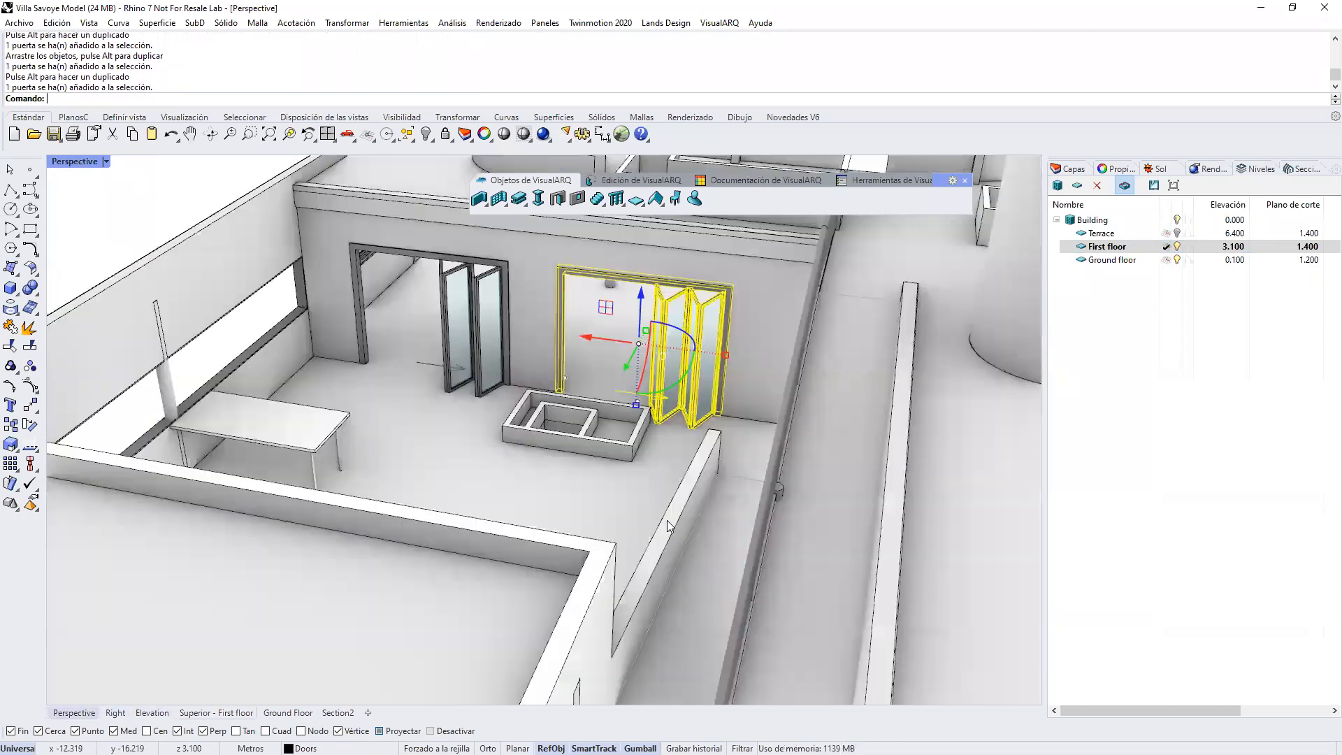
pyautogui.click(1116, 168)
pyautogui.moveTo(546, 502); pyautogui.dragTo(713, 490, button='right')
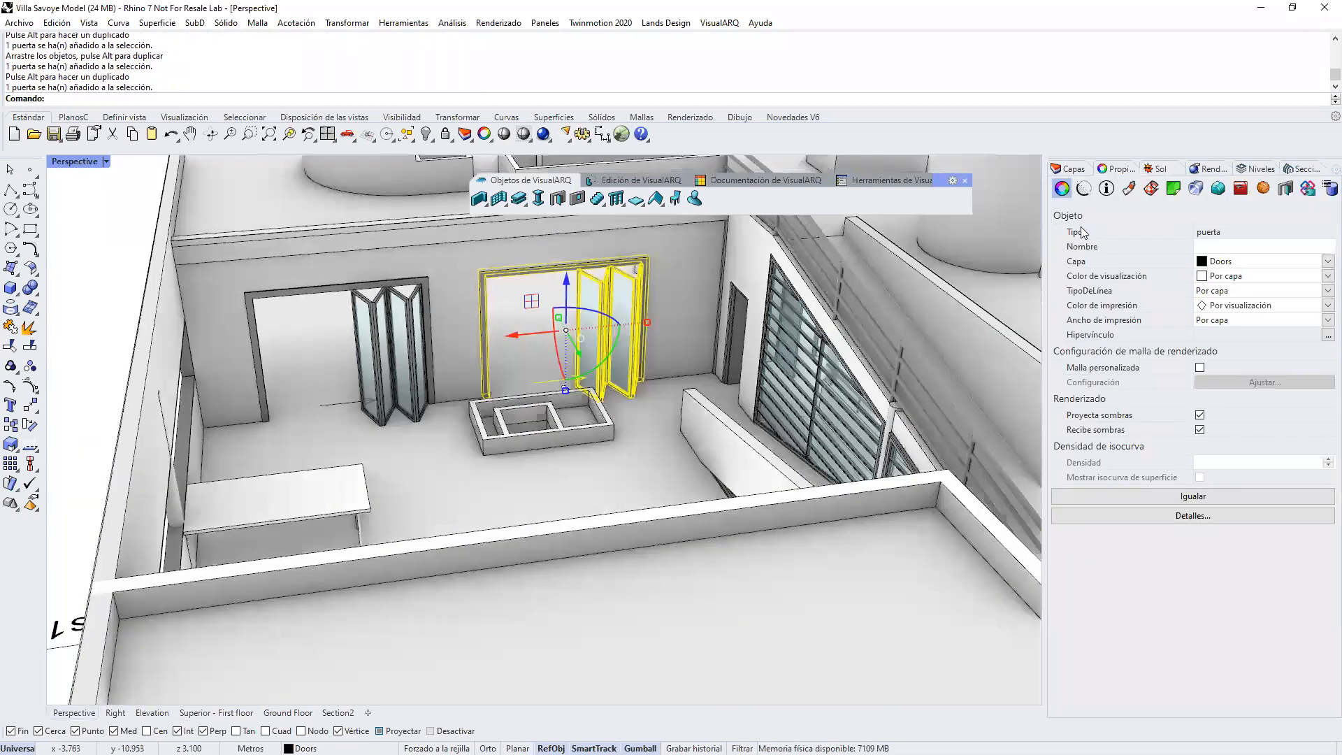
pyautogui.click(1286, 189)
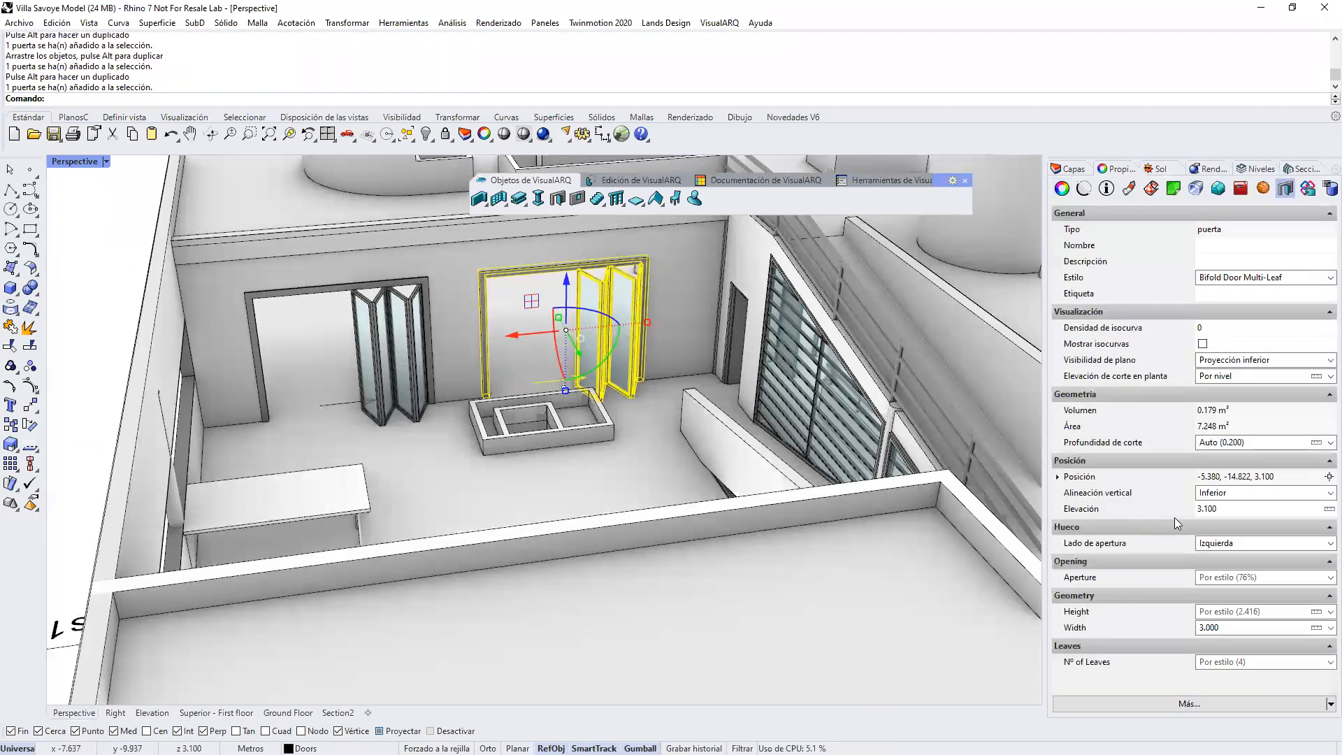
pyautogui.click(1261, 578)
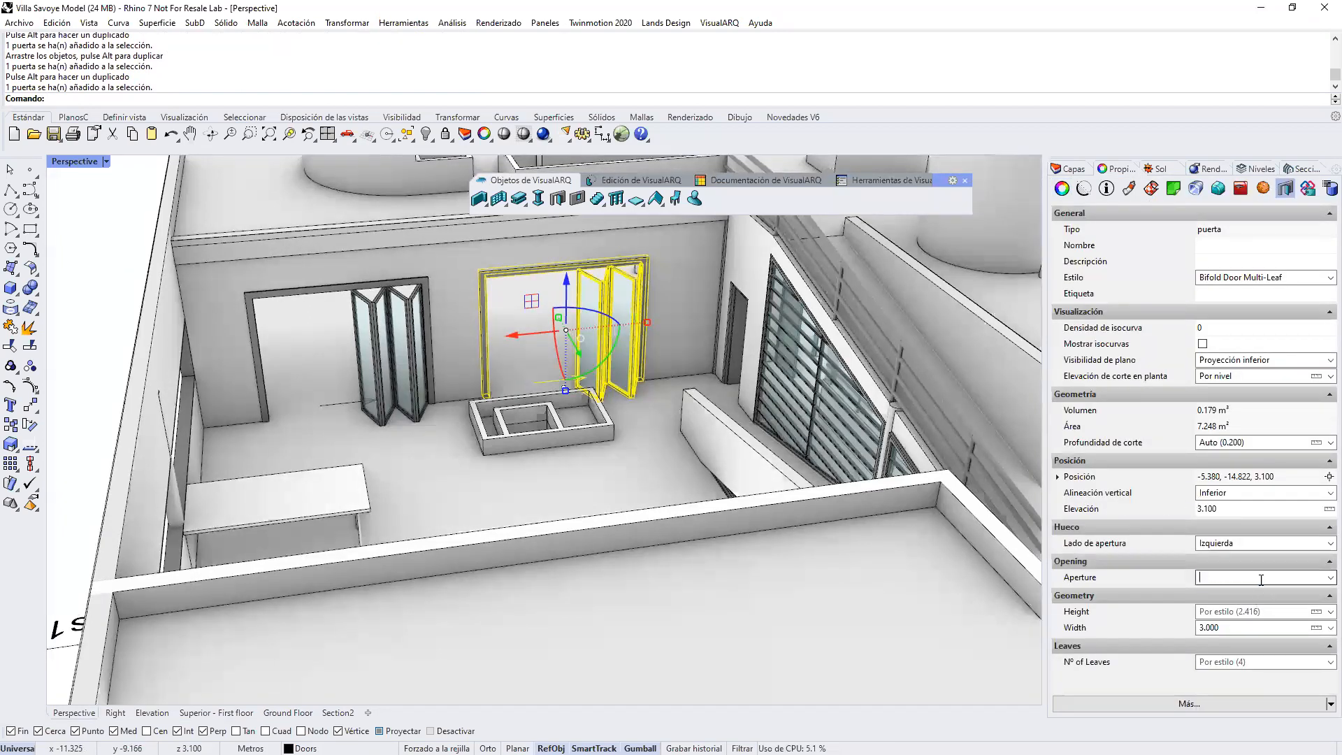
pyautogui.write('25%')
pyautogui.press('Return')
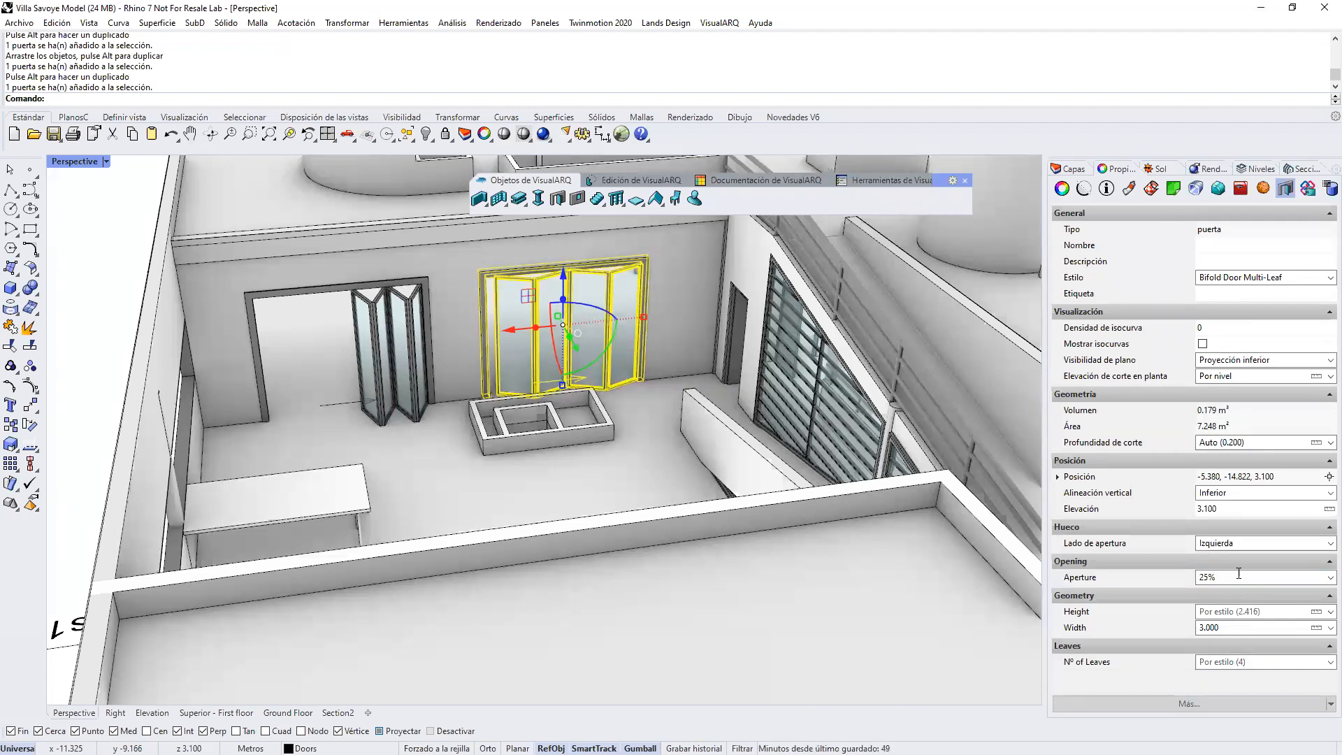
# Step: Set the selected bifold door's Width to 4
pyautogui.click(1227, 627)
pyautogui.write('4')
pyautogui.press('Return')
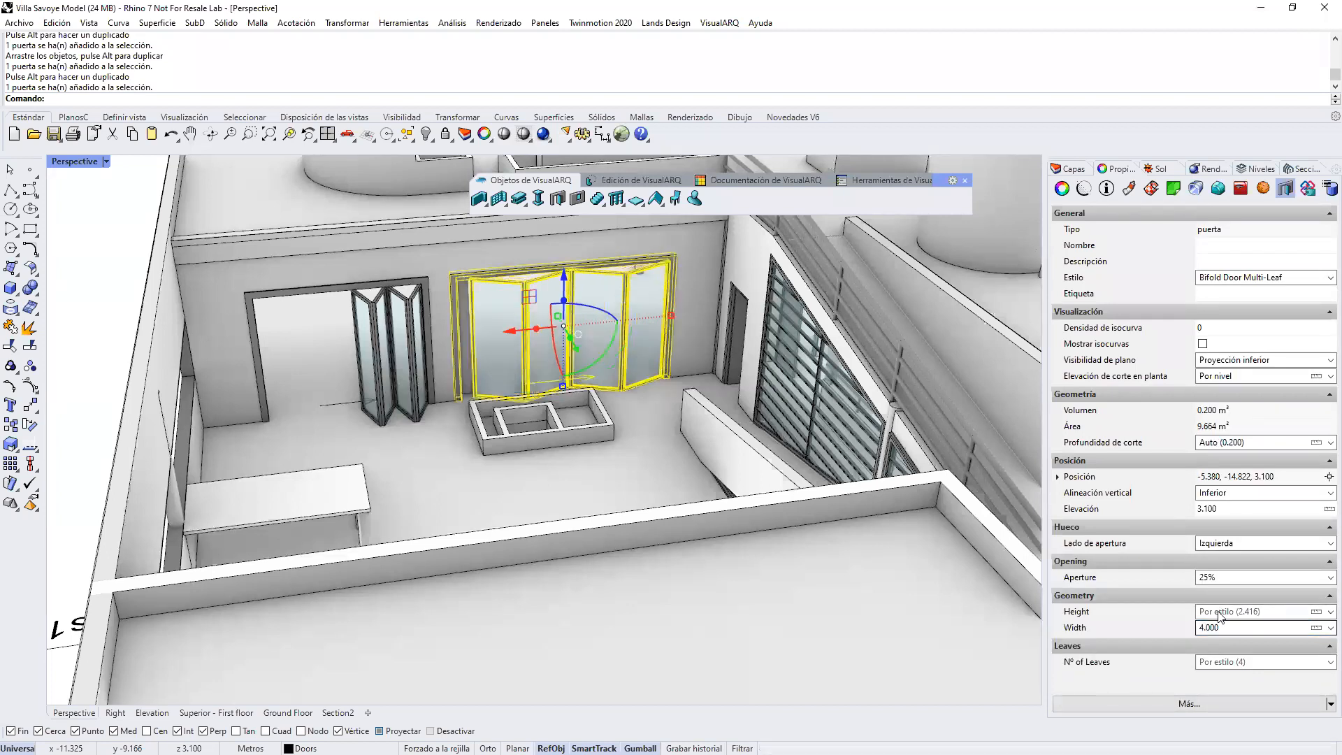
# Step: Set the selected bifold door's Nº of Leaves to 8
pyautogui.click(1272, 661)
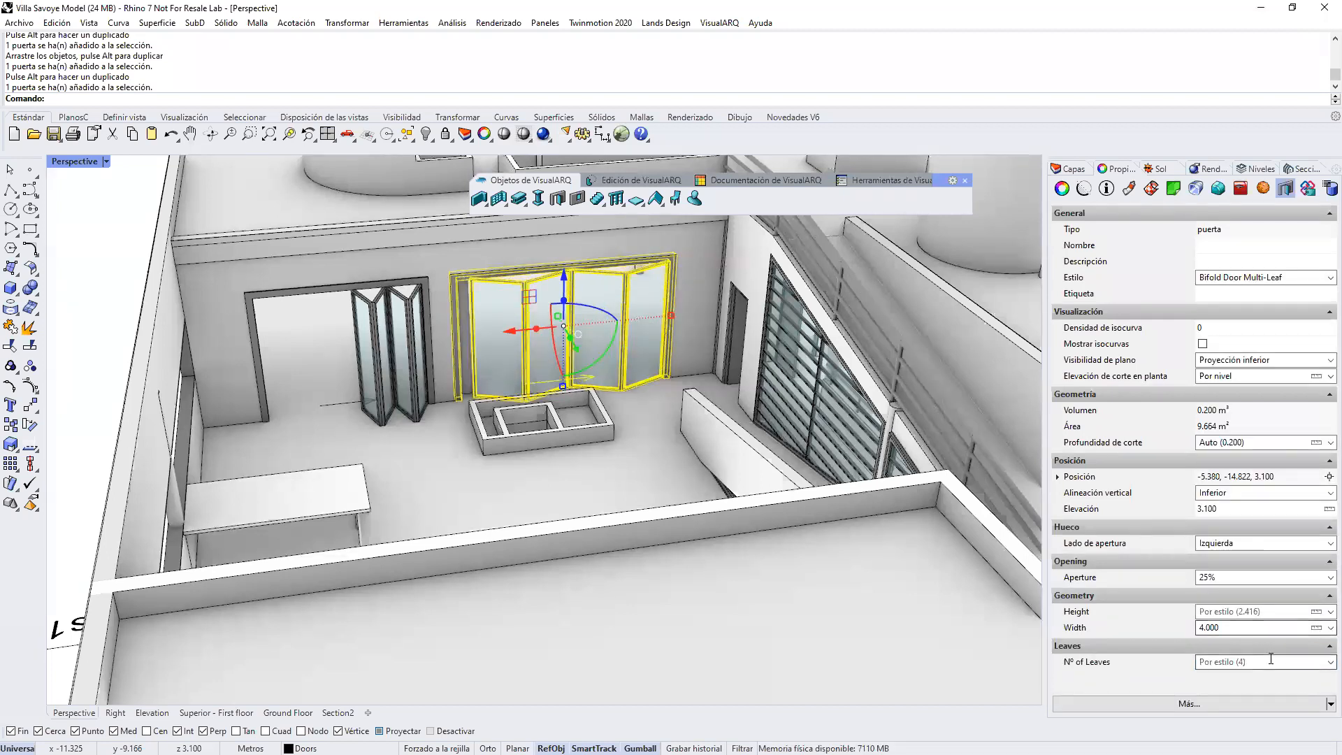
pyautogui.write('6')
pyautogui.press('BackSpace')
pyautogui.write('8')
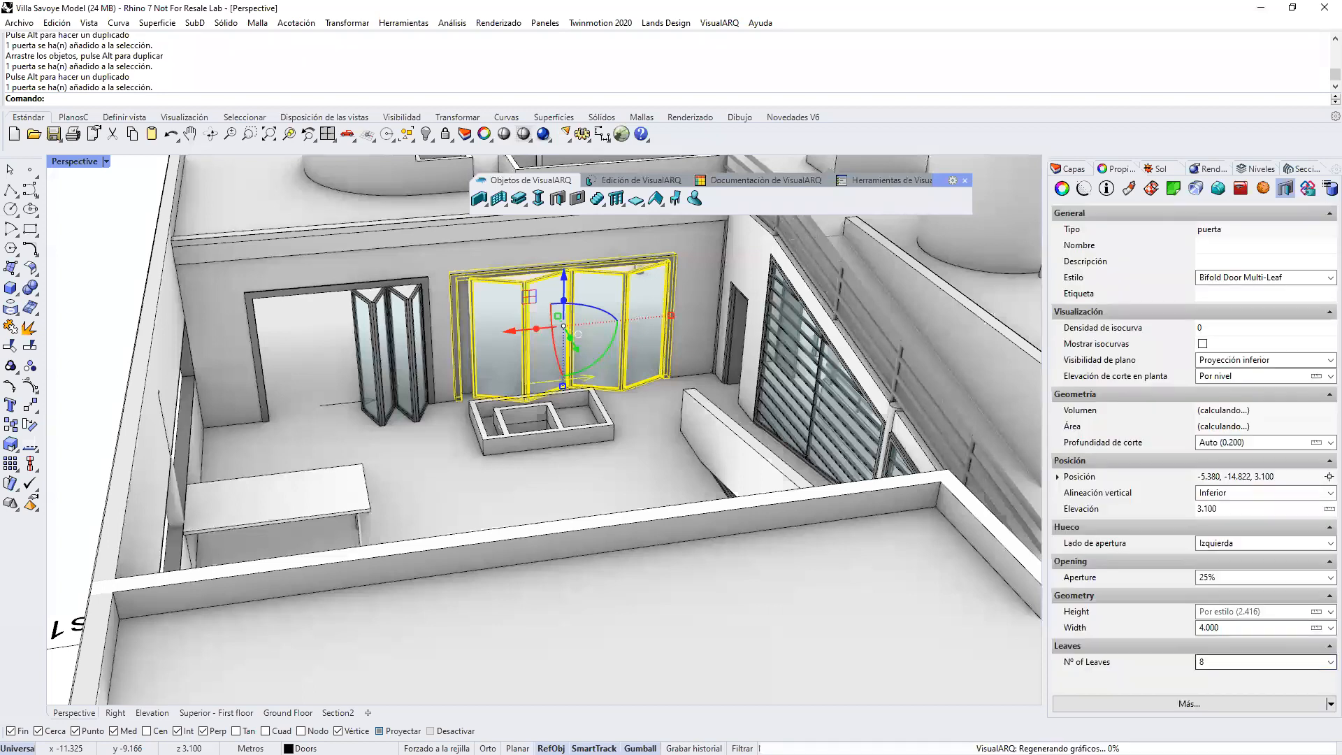
pyautogui.press('Return')
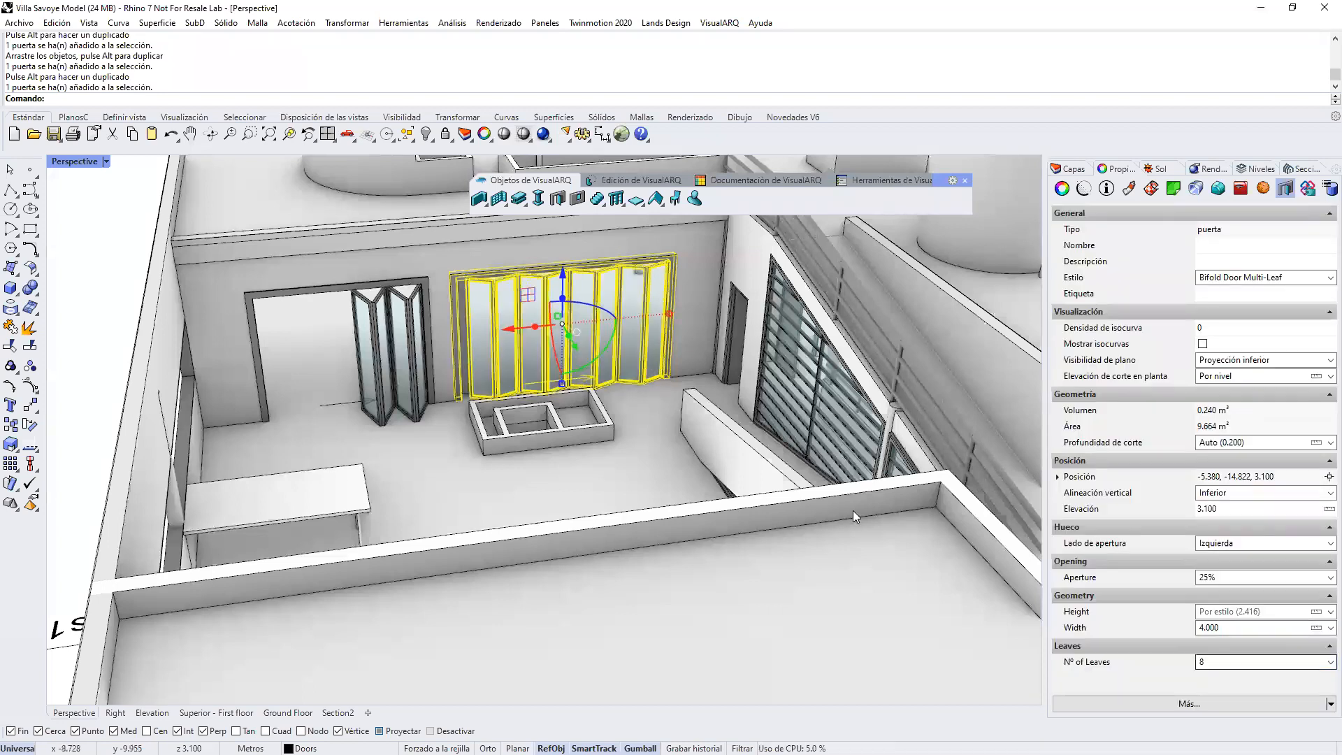
# Step: Deselect the bifold door and examine both bifold doors and the whole building from several angles
pyautogui.click(111, 314)
pyautogui.moveTo(562, 515); pyautogui.dragTo(600, 530, button='right')
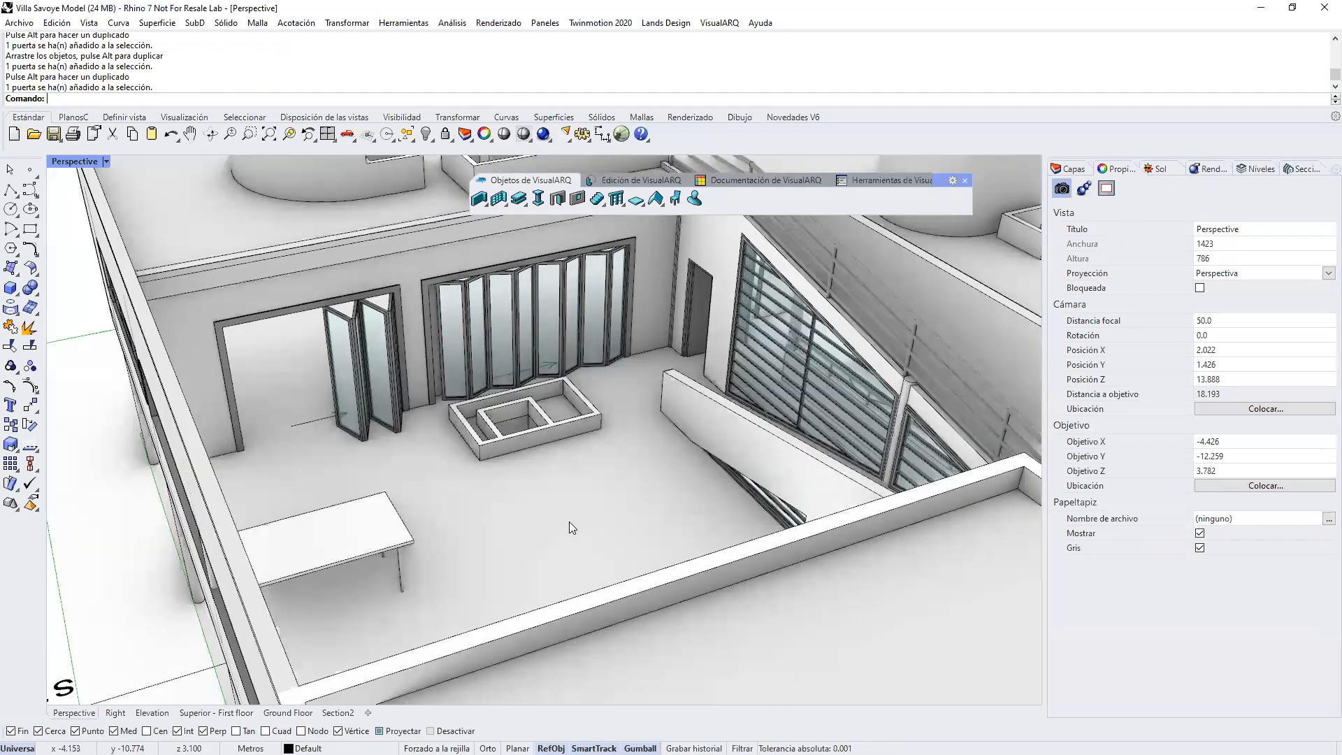
pyautogui.scroll(-8, 567, 525)
pyautogui.keyDown('shift'); pyautogui.moveTo(665, 436); pyautogui.dragTo(651, 424, button='right'); pyautogui.keyUp('shift')
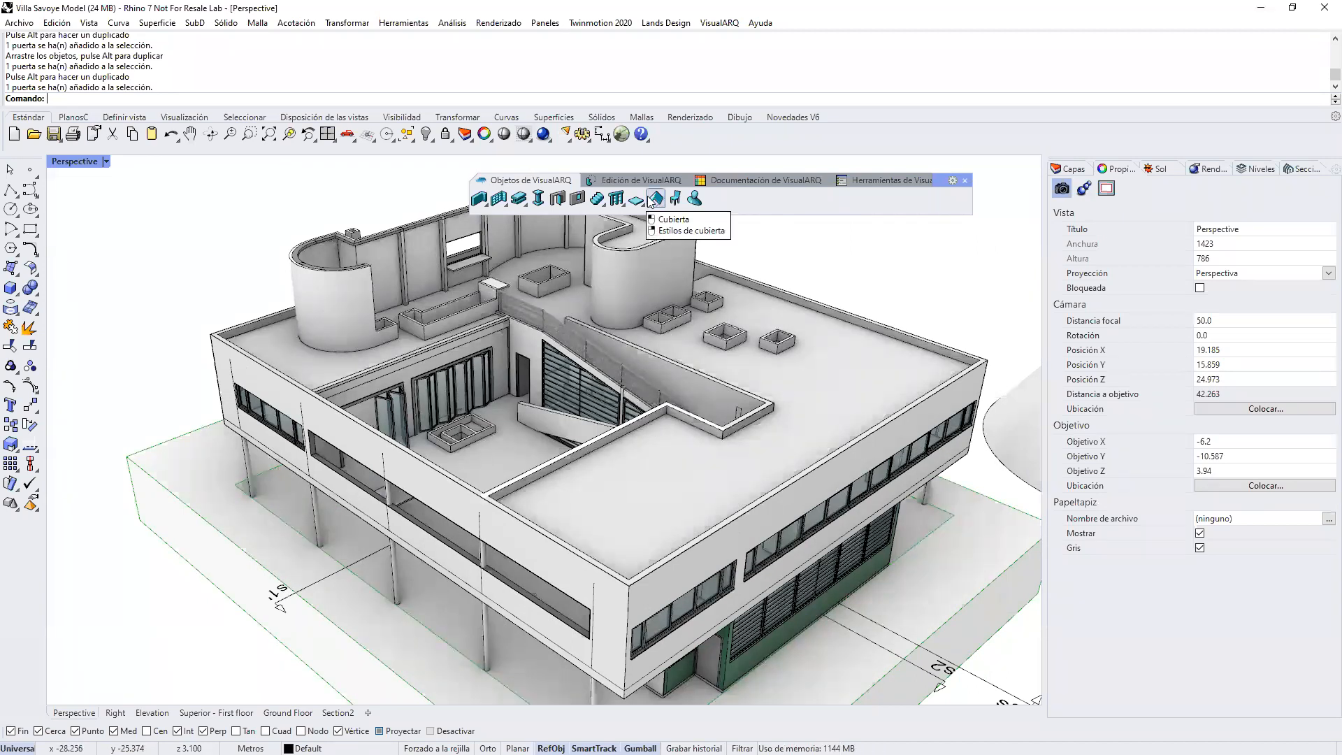
pyautogui.click(734, 183)
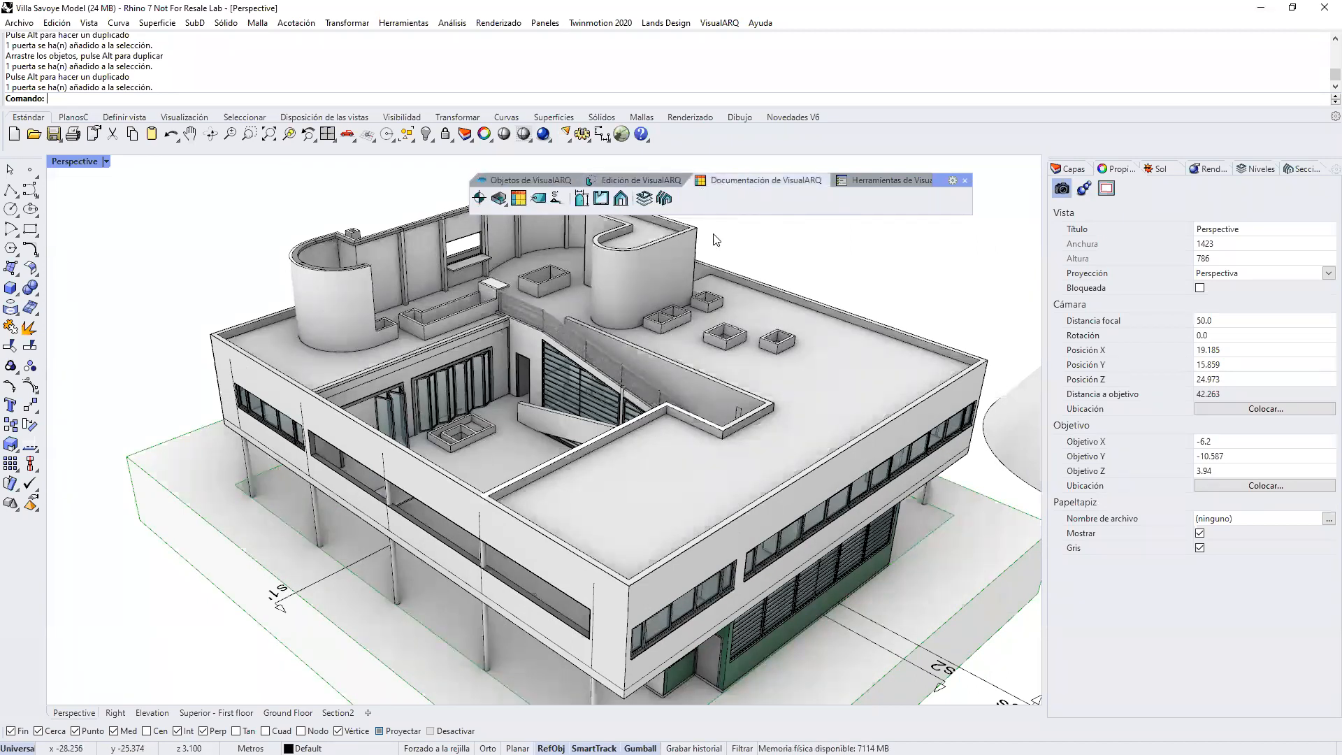
pyautogui.moveTo(561, 342); pyautogui.dragTo(554, 300, button='right')
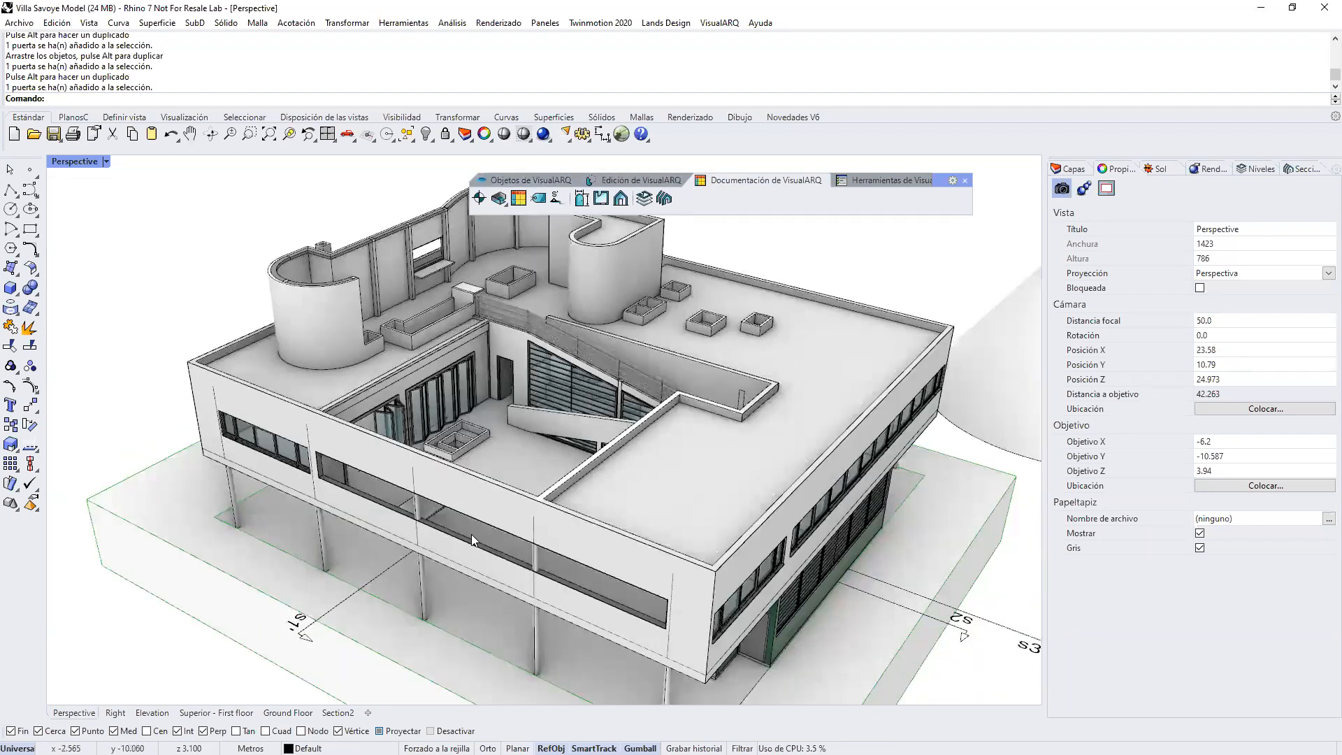
pyautogui.moveTo(534, 480); pyautogui.dragTo(346, 617, button='right')
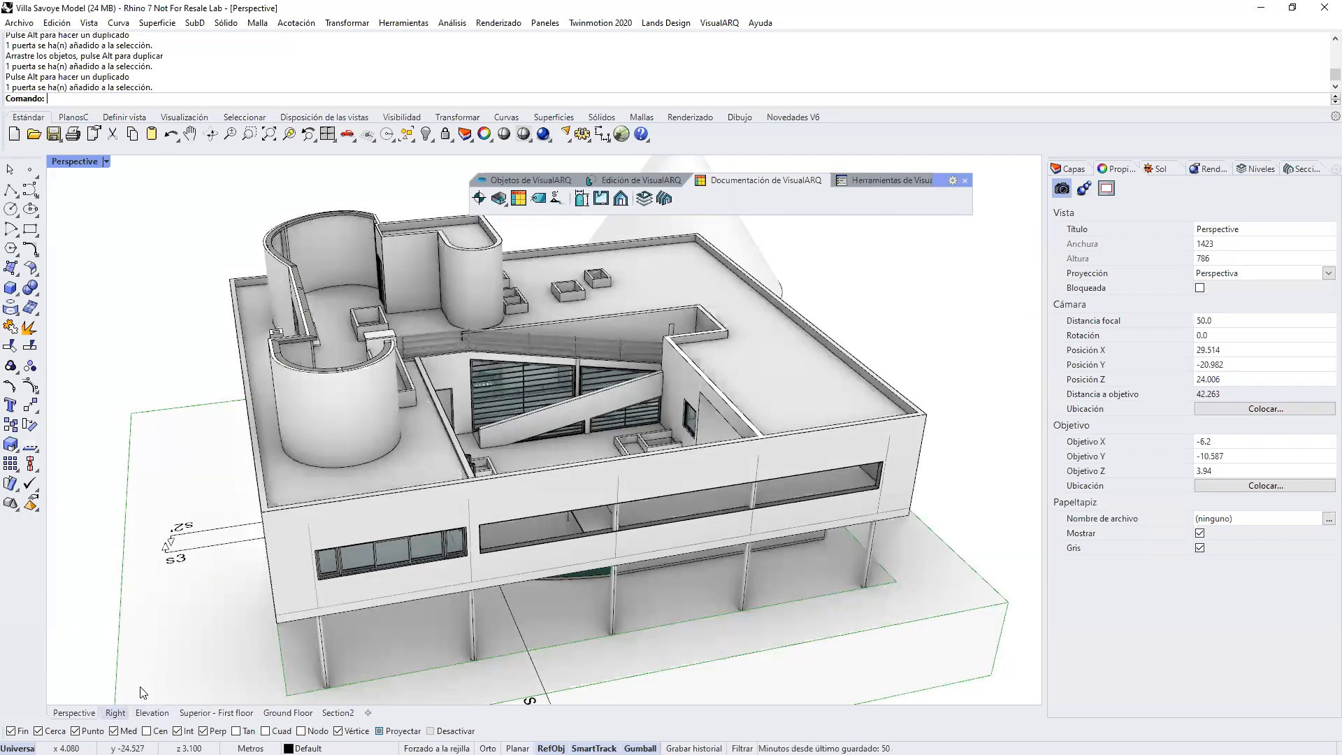
# Step: Go to the Superior plan view and make Ground floor the active level
pyautogui.click(274, 713)
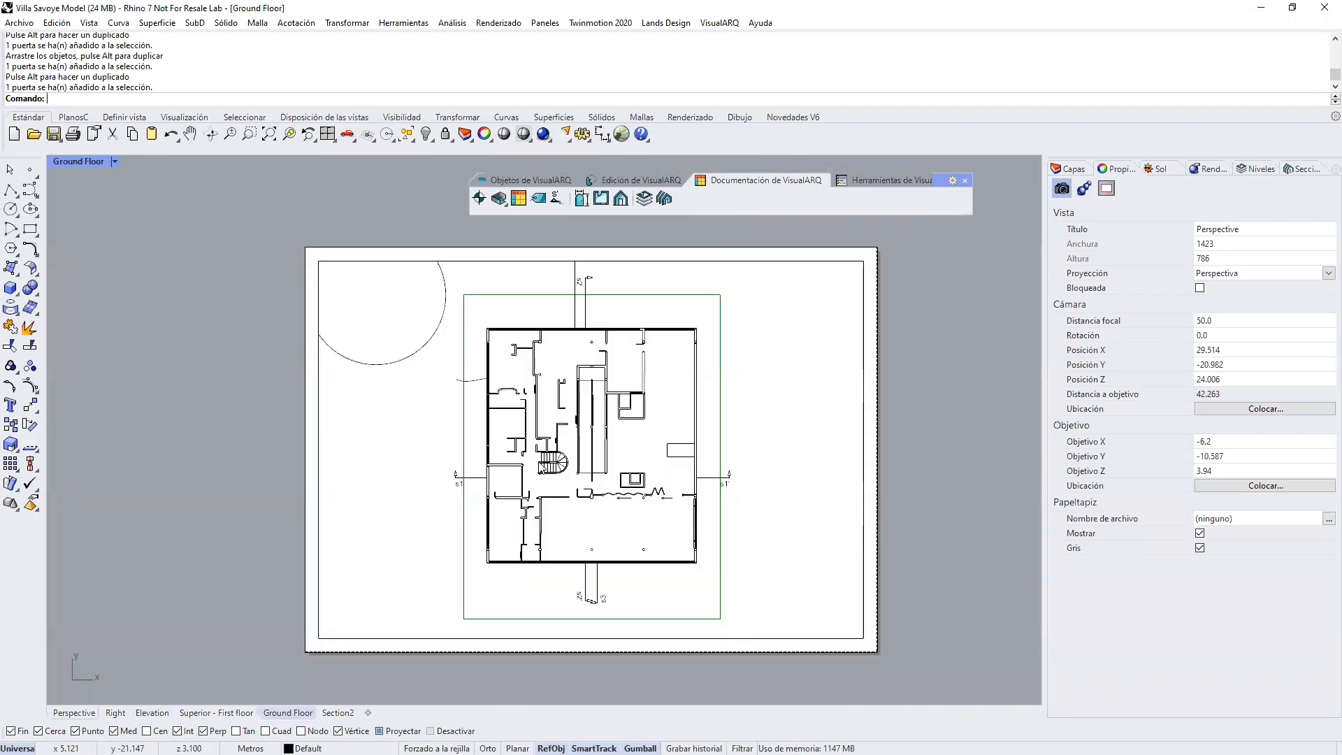
pyautogui.click(210, 713)
pyautogui.scroll(10, 494, 349)
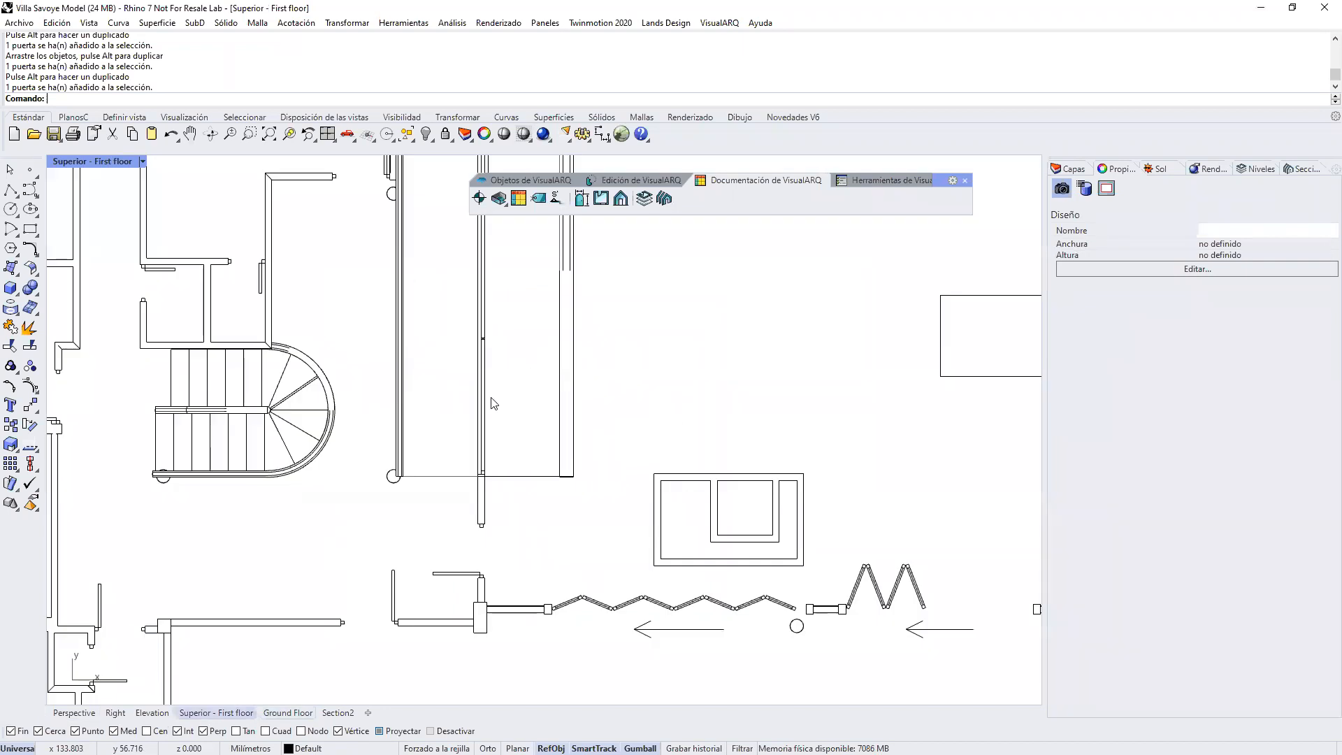
pyautogui.click(1261, 172)
pyautogui.click(1152, 262)
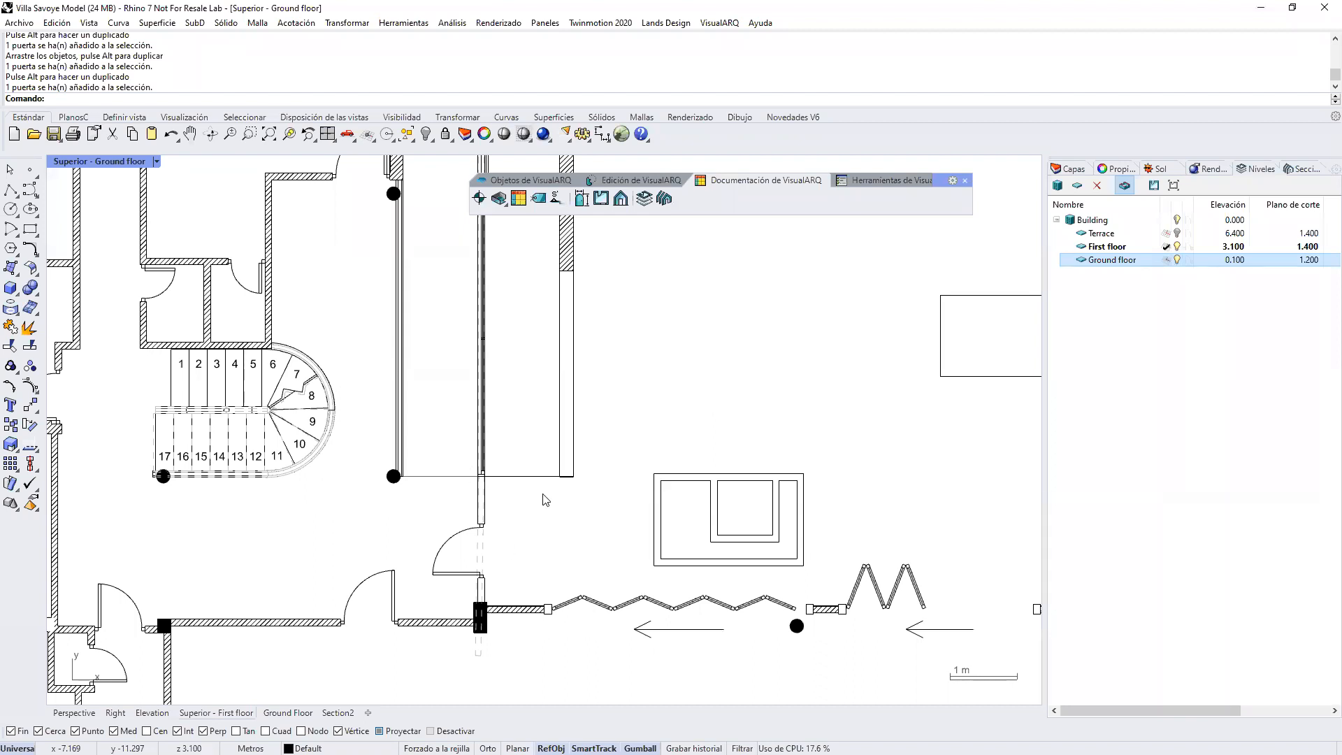
# Step: Insert a space named Nuevo espacio with the Standard style and Útil area type in the room below the curved wall
pyautogui.scroll(-8, 544, 495)
pyautogui.moveTo(411, 241); pyautogui.dragTo(425, 374, button='right')
pyautogui.scroll(4, 425, 380)
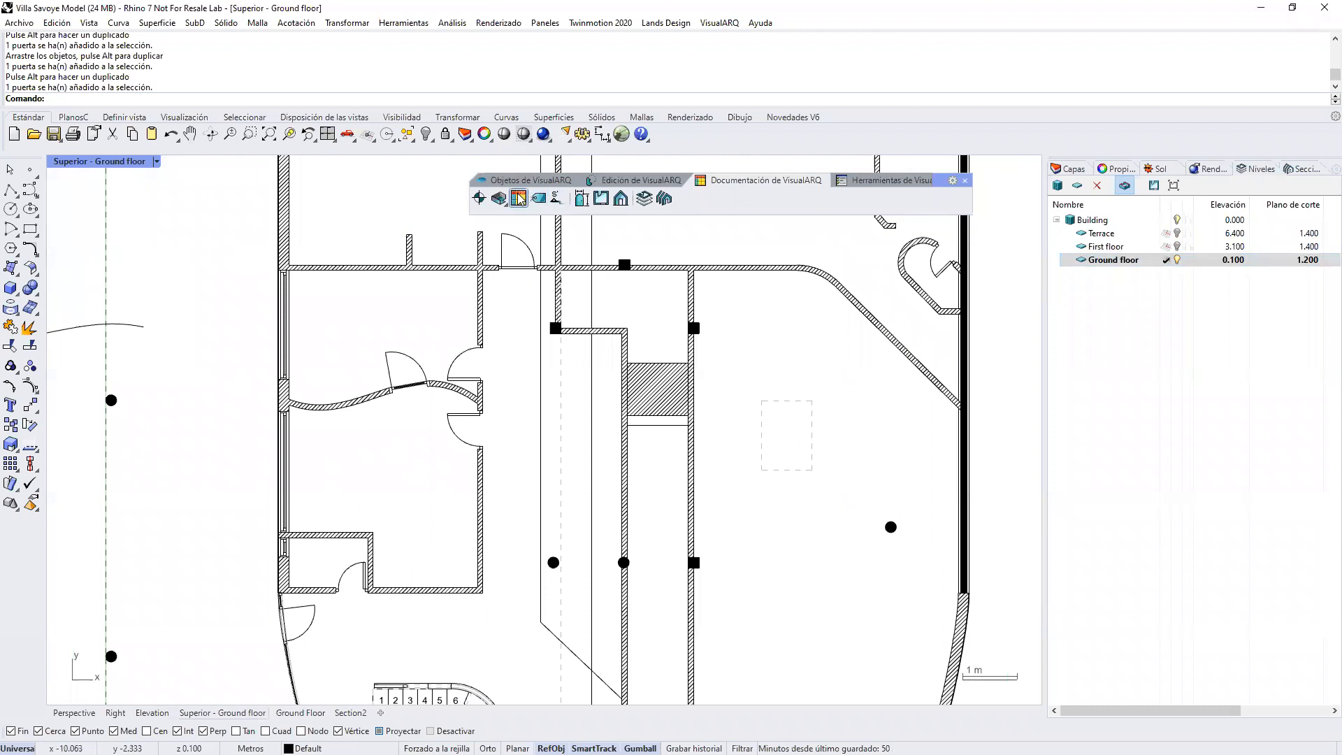
pyautogui.click(499, 198)
pyautogui.click(345, 462)
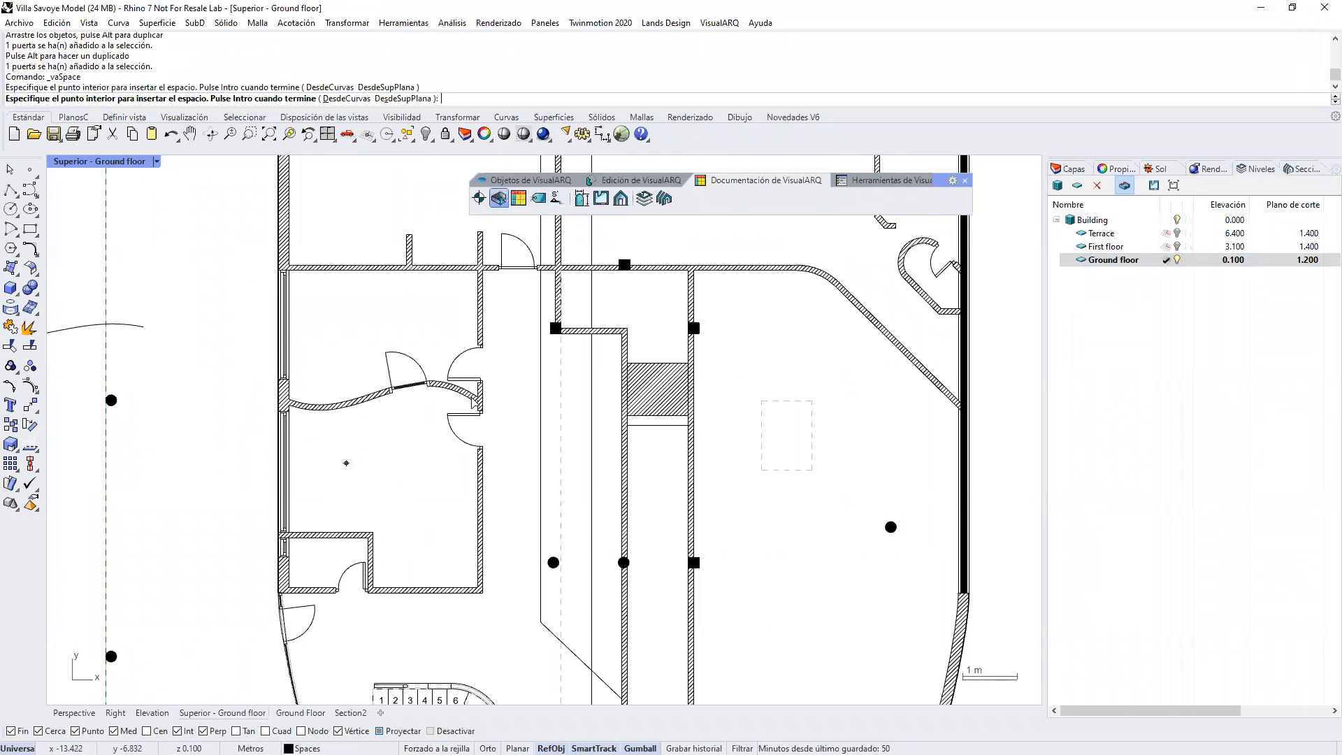
pyautogui.press('Return')
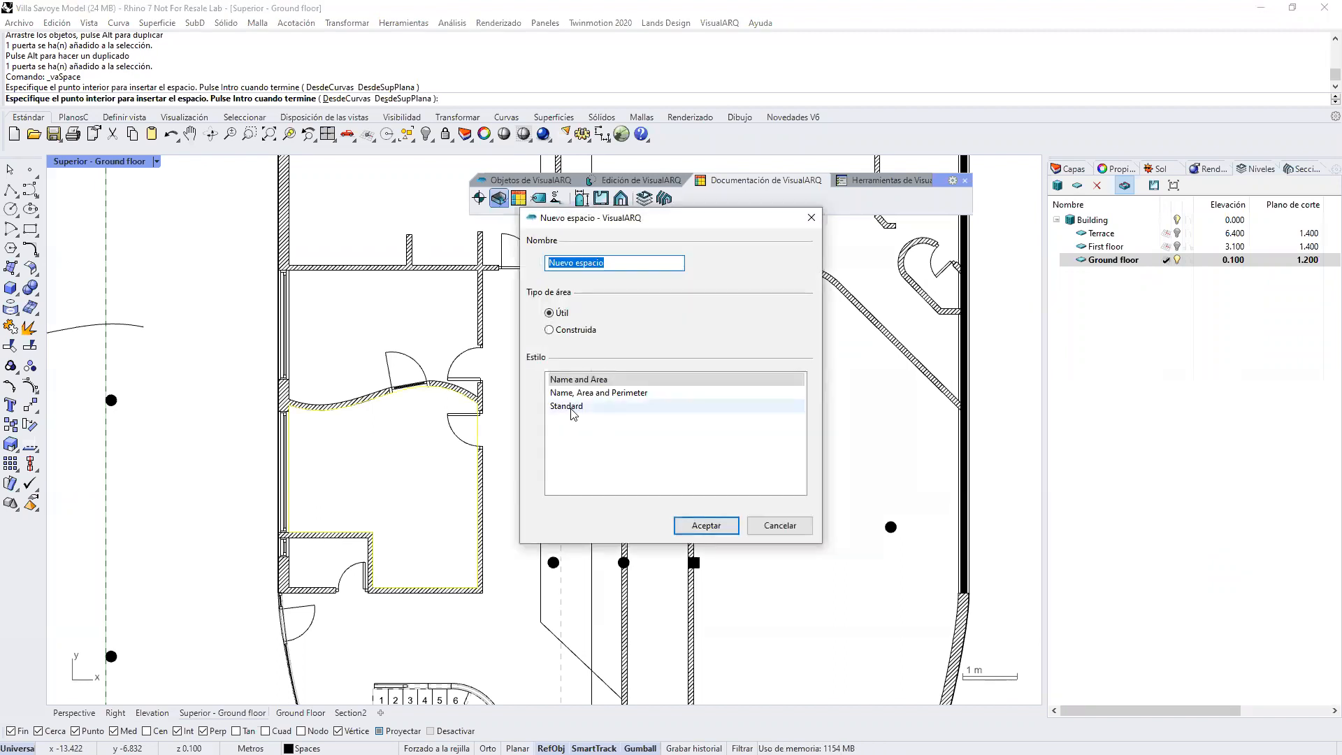
pyautogui.click(572, 408)
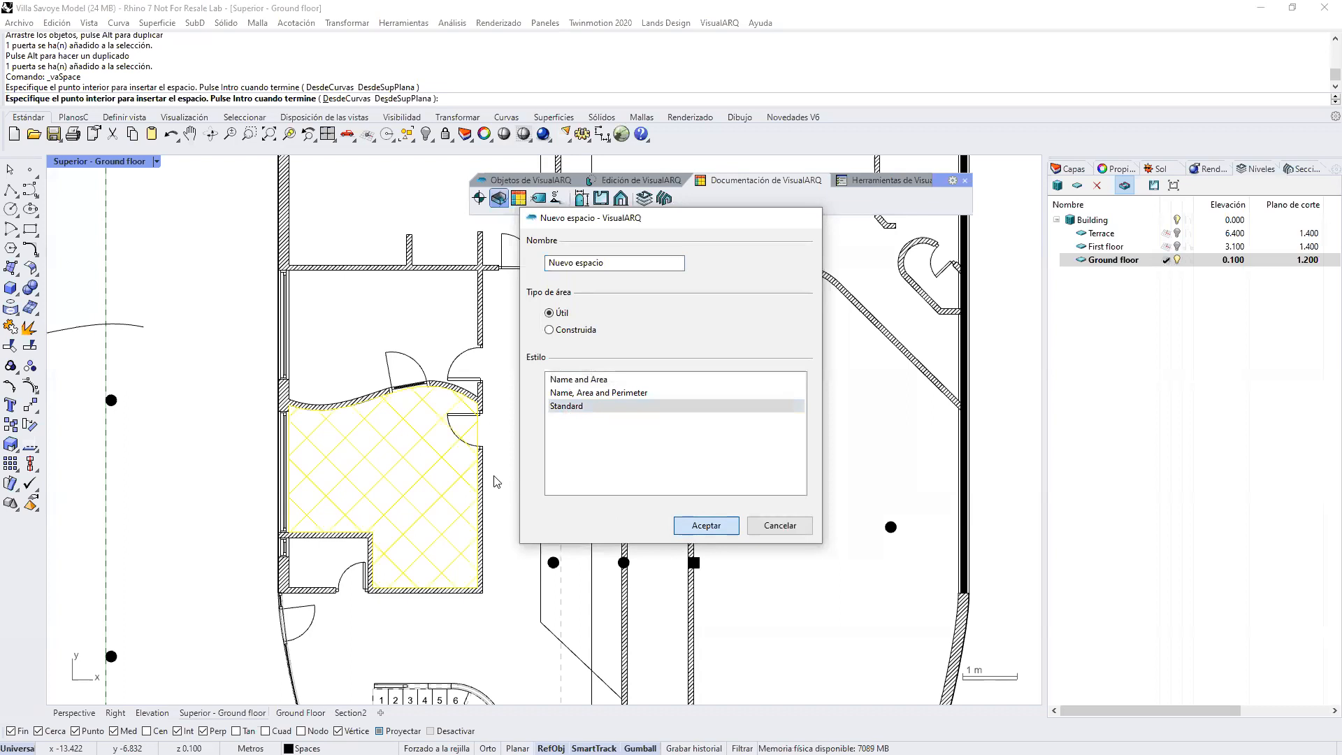
pyautogui.press('Return')
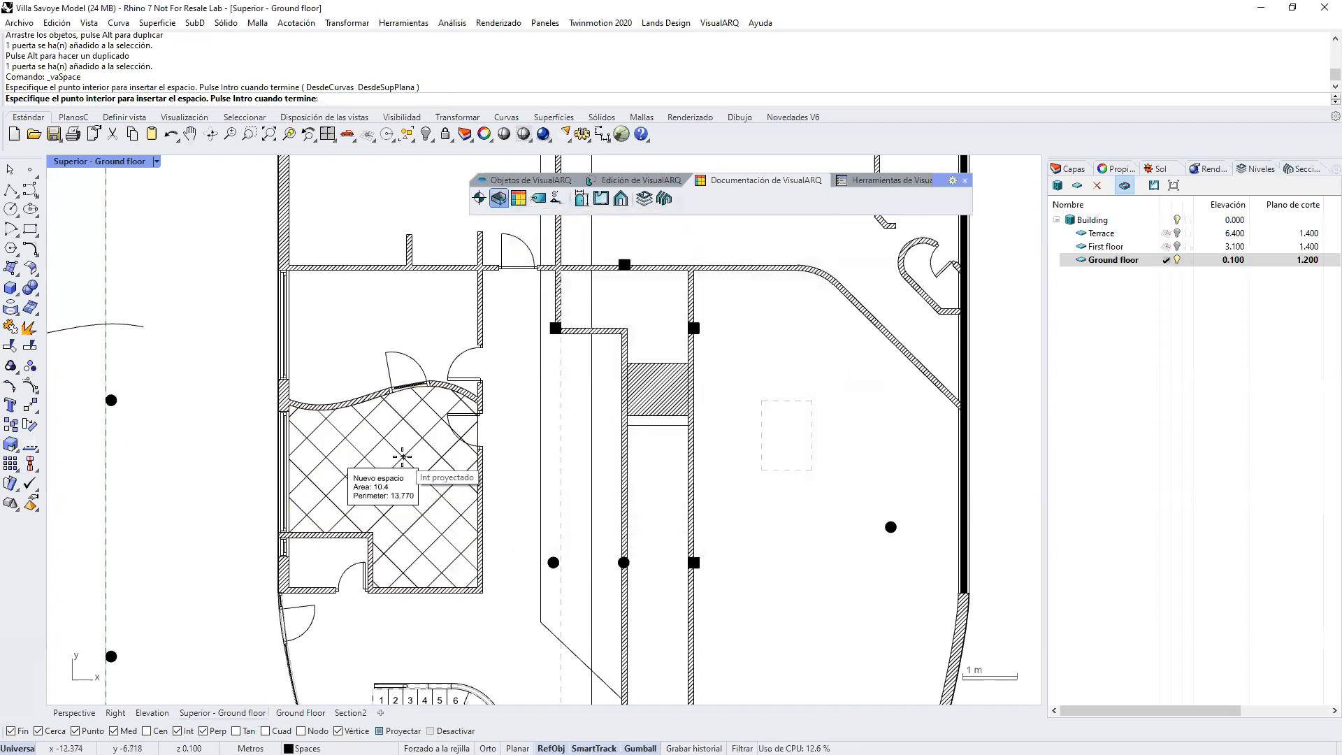
pyautogui.press('Return')
# Step: Shift the small corner room's vertical partition toward the hatched space, stretching its connected horizontal wall to match
pyautogui.scroll(8, 375, 582)
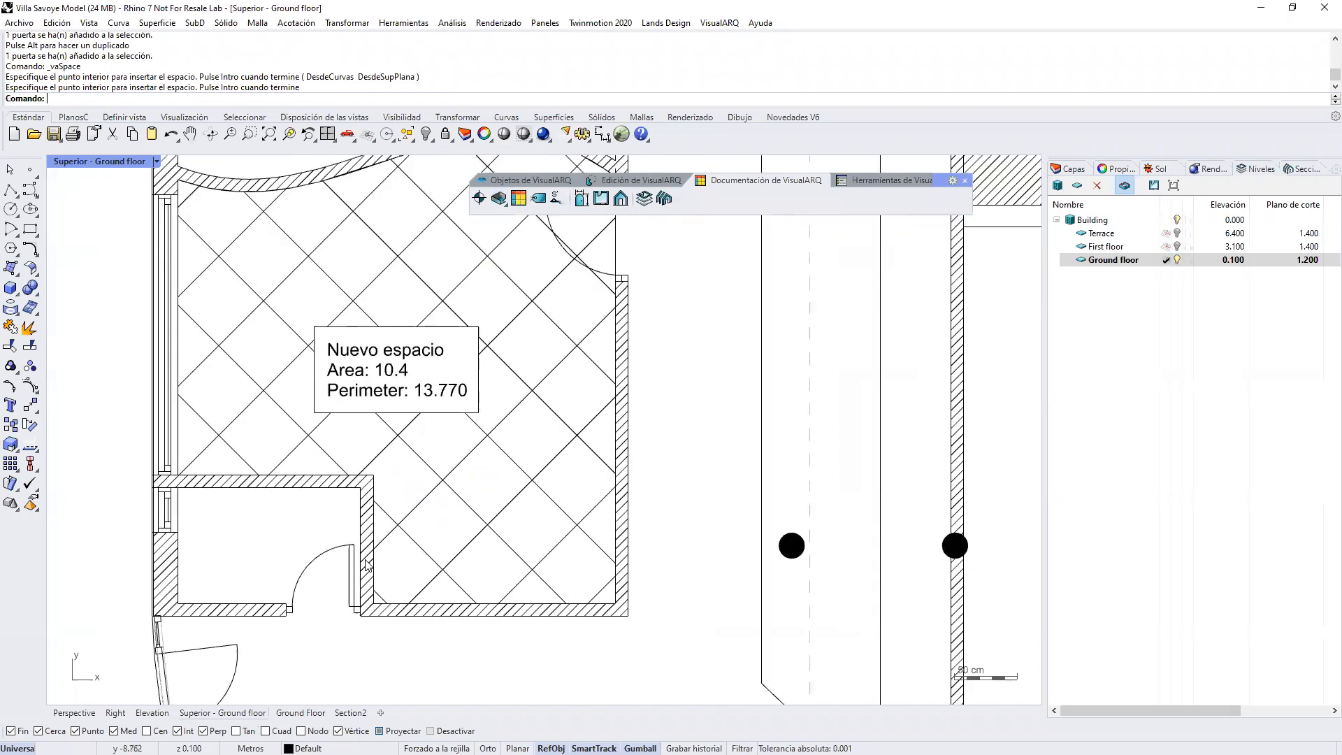
pyautogui.click(367, 563)
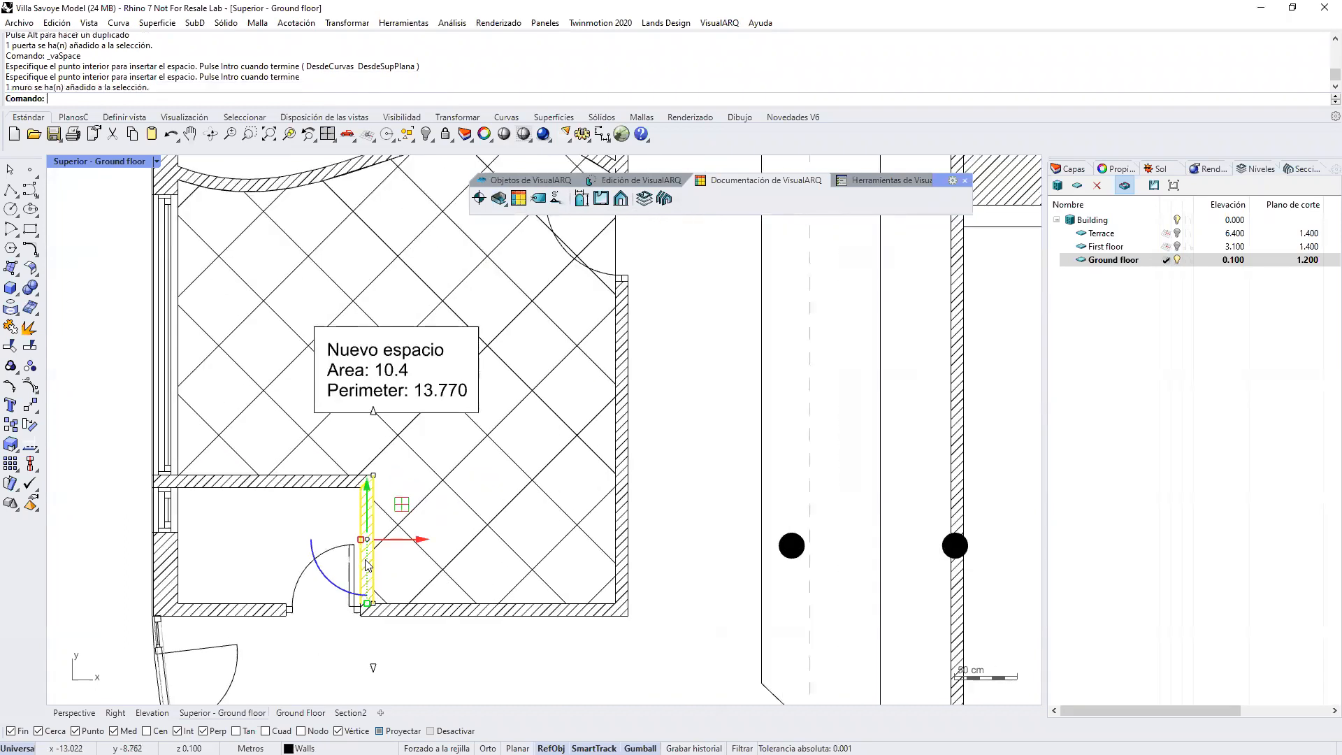
pyautogui.keyDown('shift'); pyautogui.click(332, 482); pyautogui.keyUp('shift')
pyautogui.moveTo(356, 638); pyautogui.dragTo(392, 462)
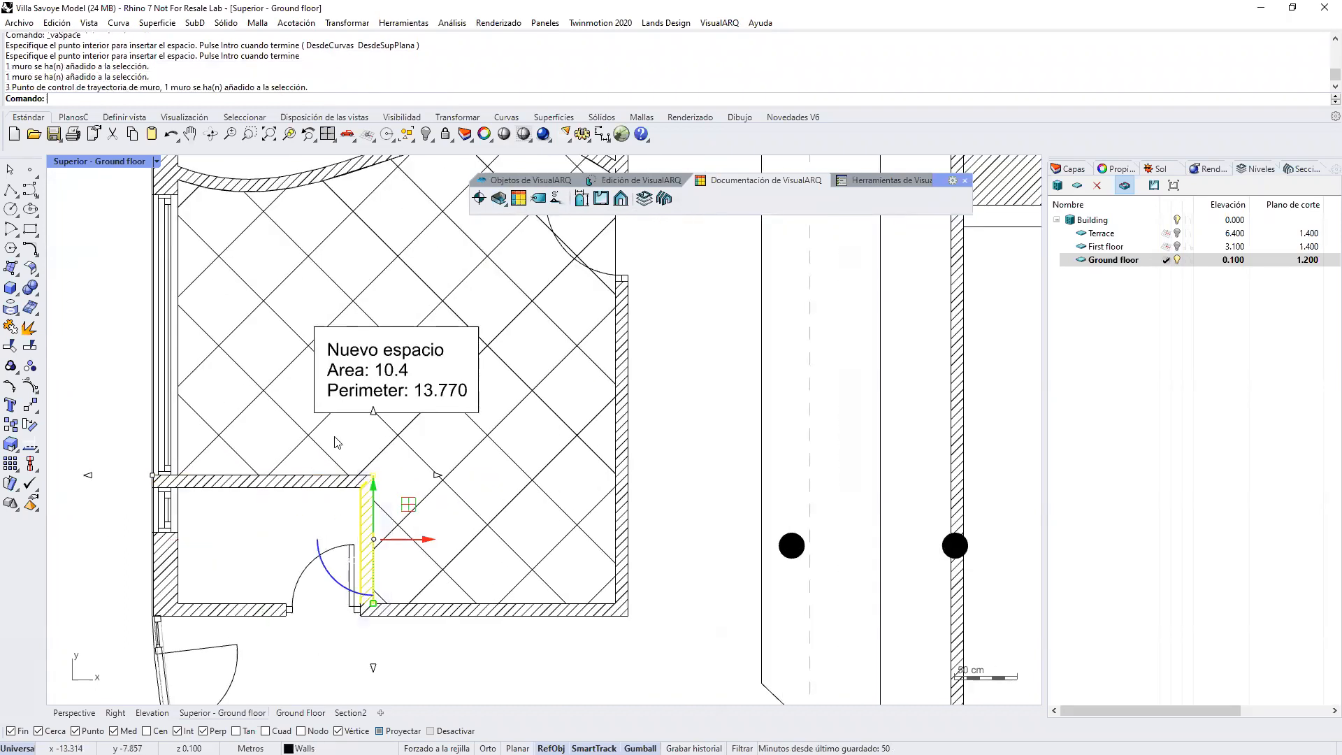
pyautogui.moveTo(423, 540); pyautogui.dragTo(540, 547)
pyautogui.press('Escape')
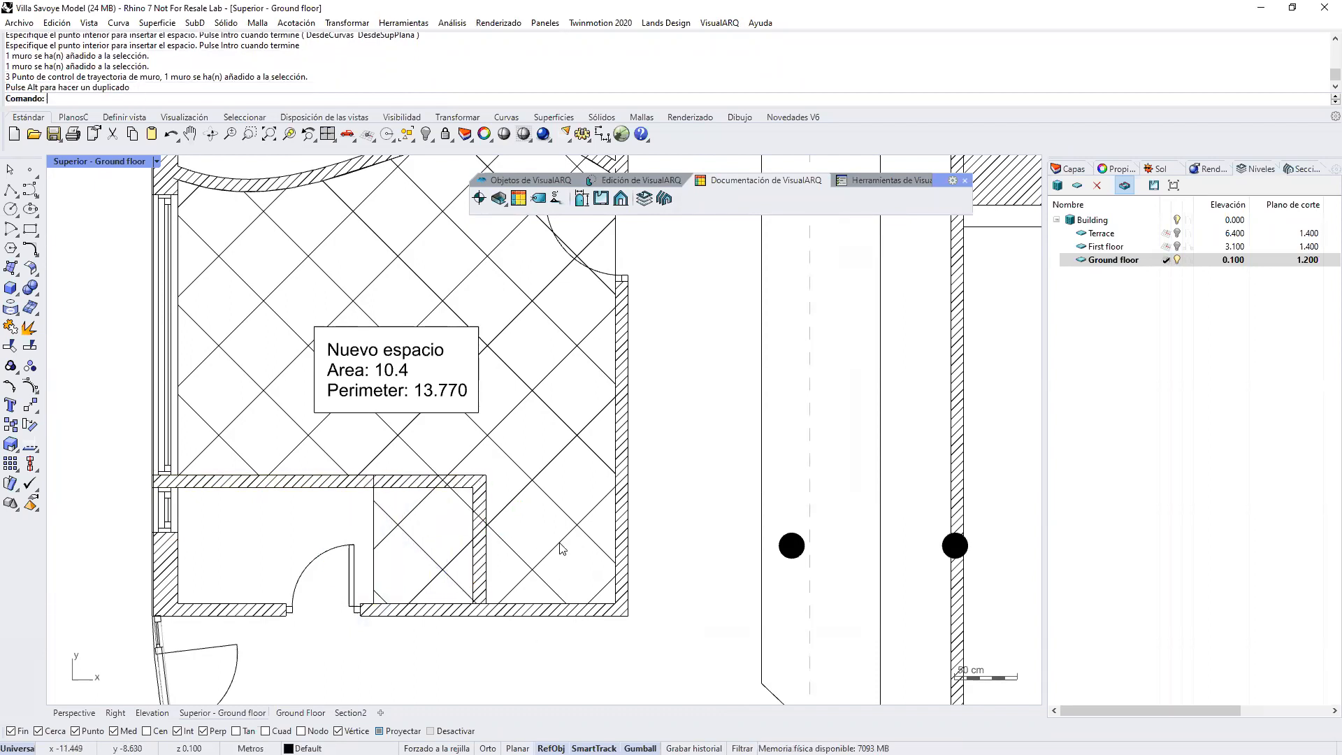
# Step: Update the Nuevo espacio space so its boundary follows the moved partition
pyautogui.click(560, 549)
pyautogui.click(867, 182)
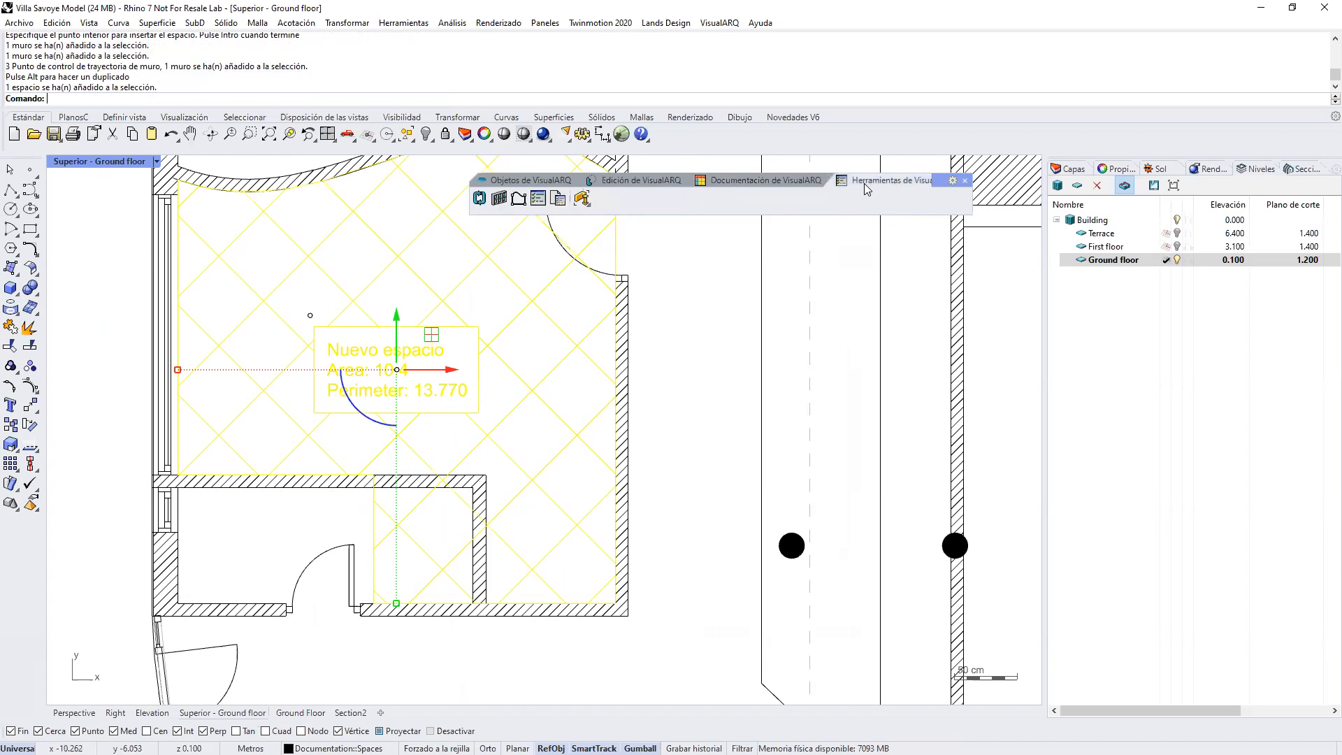
pyautogui.click(480, 199)
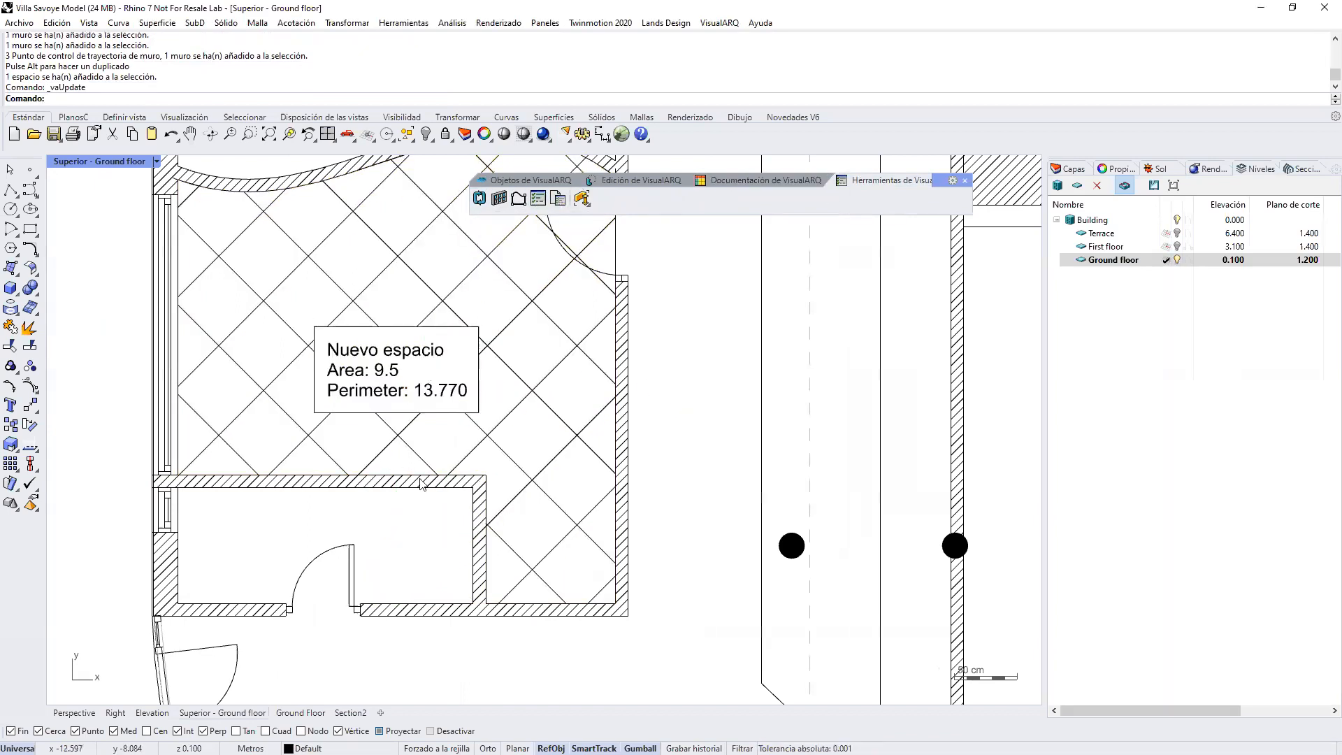
# Step: Return to the Perspective view and set Ground floor as the active level
pyautogui.scroll(-4, 428, 476)
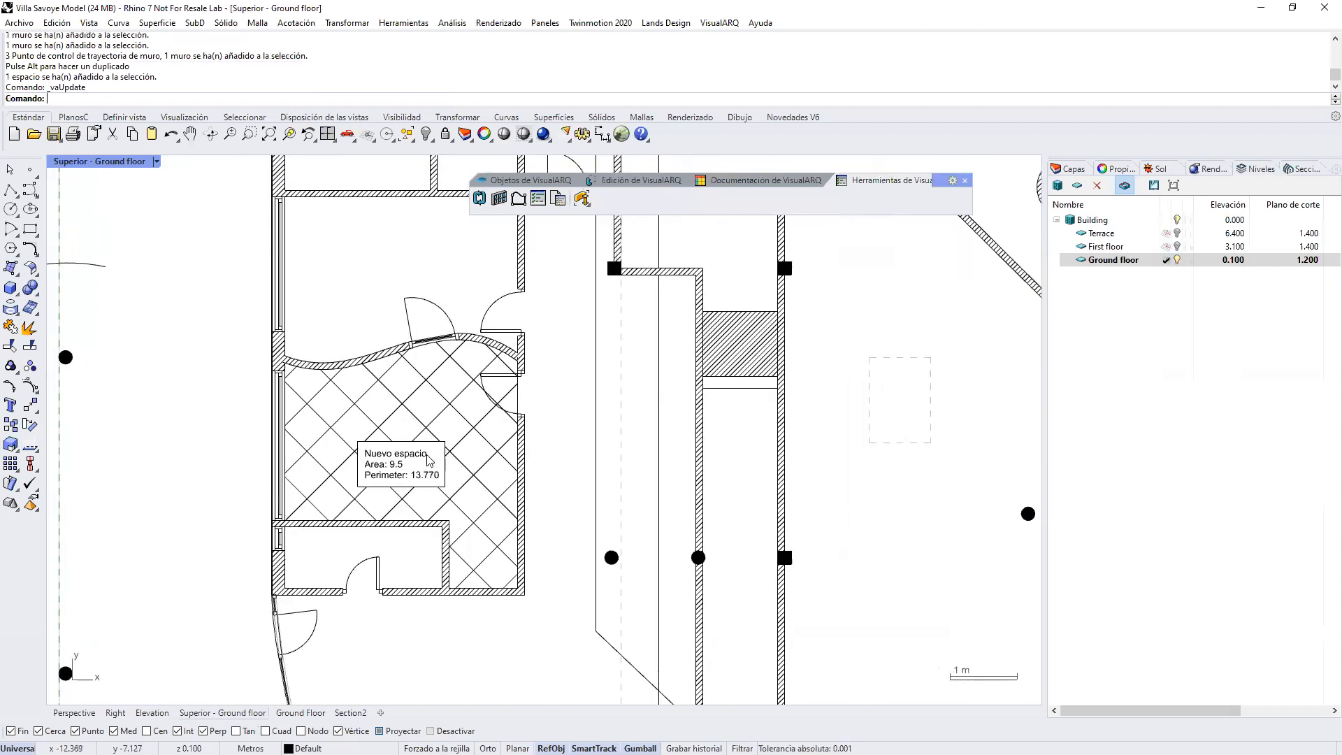
pyautogui.scroll(-4, 429, 460)
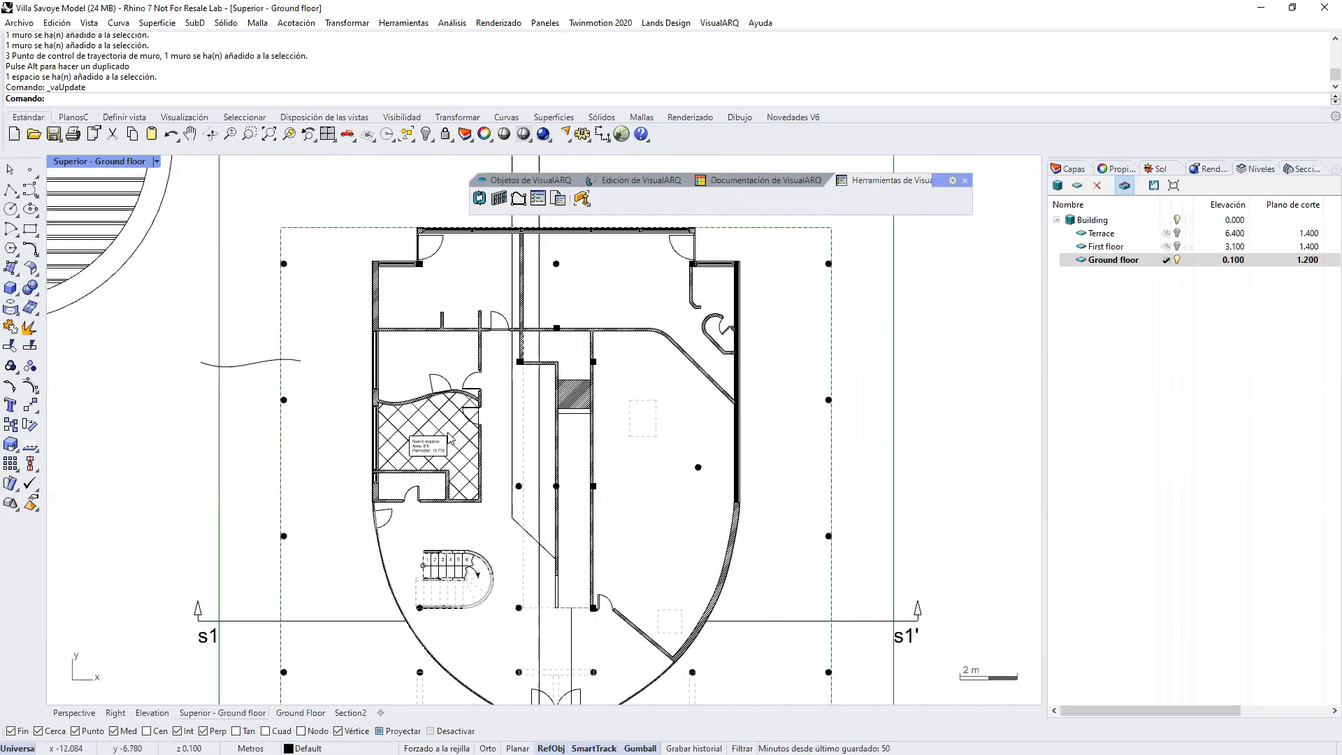
pyautogui.scroll(-4, 450, 439)
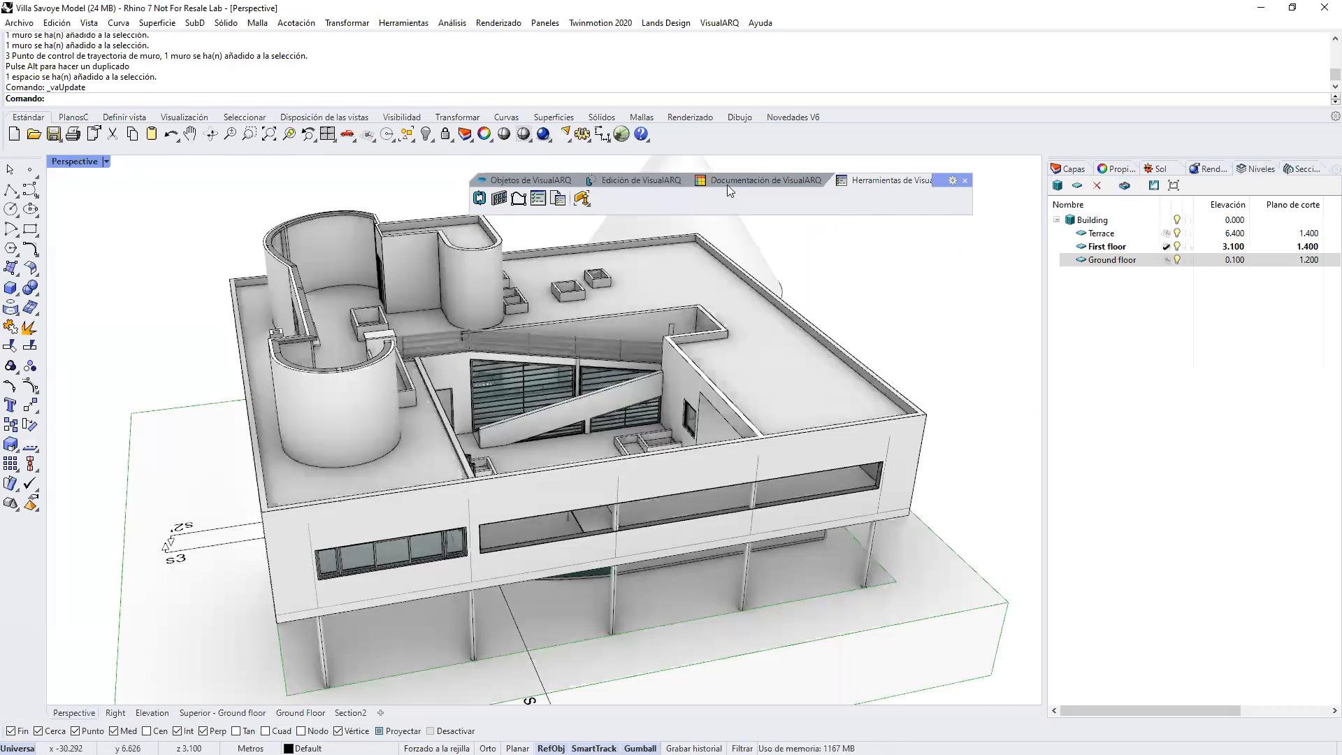
pyautogui.click(728, 180)
pyautogui.moveTo(595, 280); pyautogui.dragTo(560, 237, button='right')
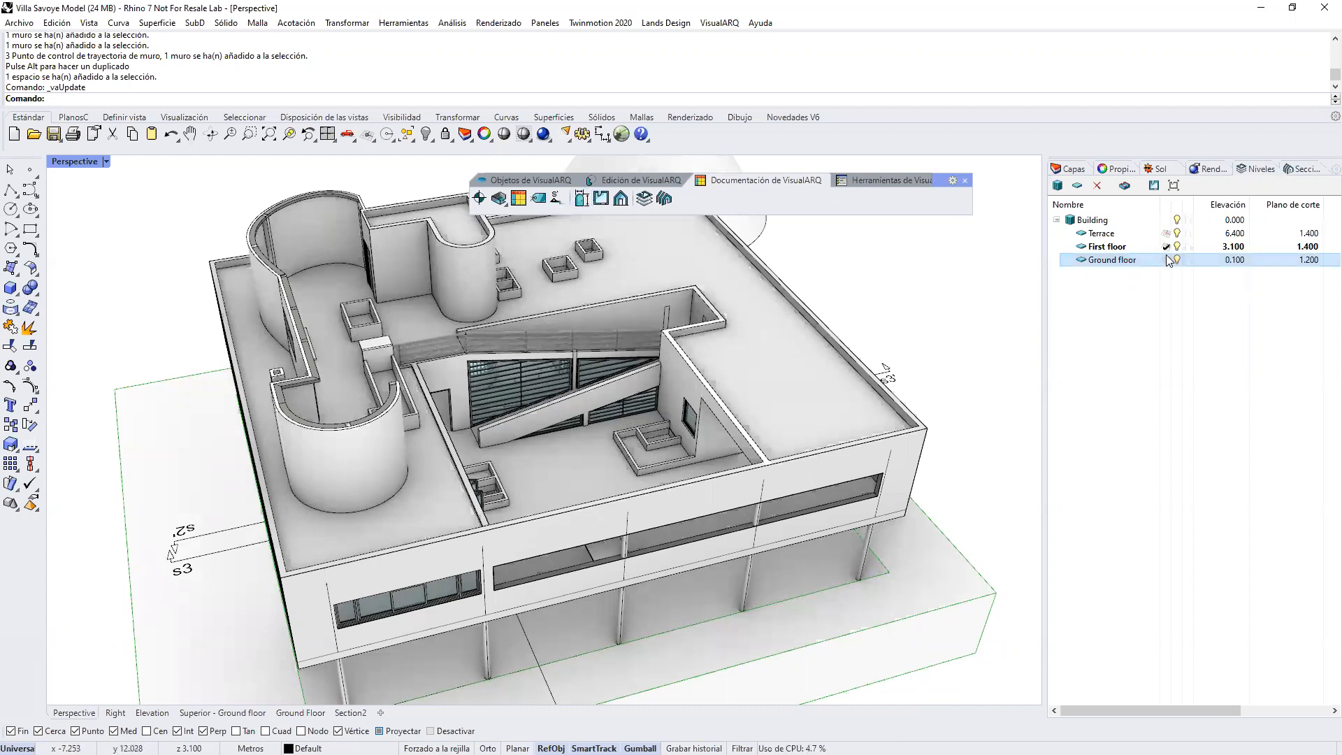
# Step: Generate opening elevations for all the building's doors and windows and place them in the empty area beside the model
pyautogui.scroll(-4, 425, 507)
pyautogui.click(582, 198)
pyautogui.moveTo(204, 187); pyautogui.dragTo(813, 695)
pyautogui.scroll(-6, 378, 395)
pyautogui.moveTo(591, 451); pyautogui.dragTo(571, 550, button='right')
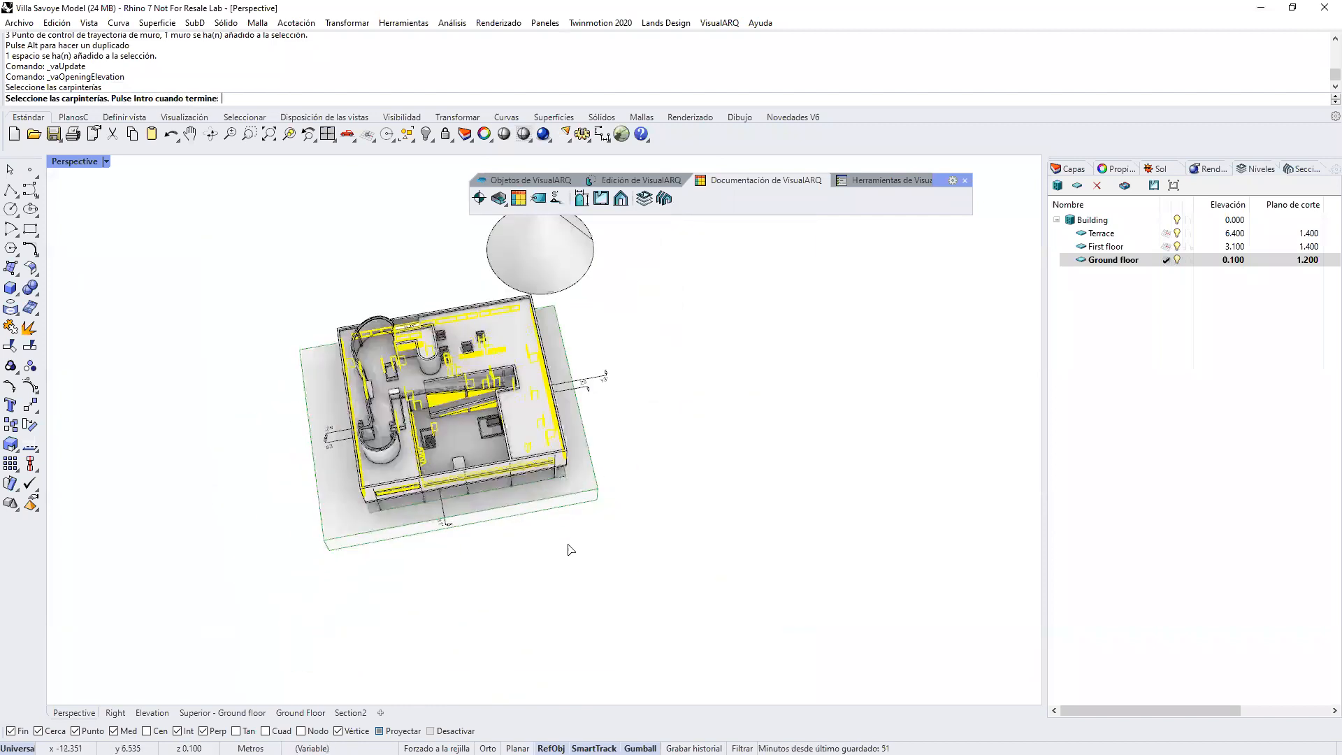
pyautogui.press('Return')
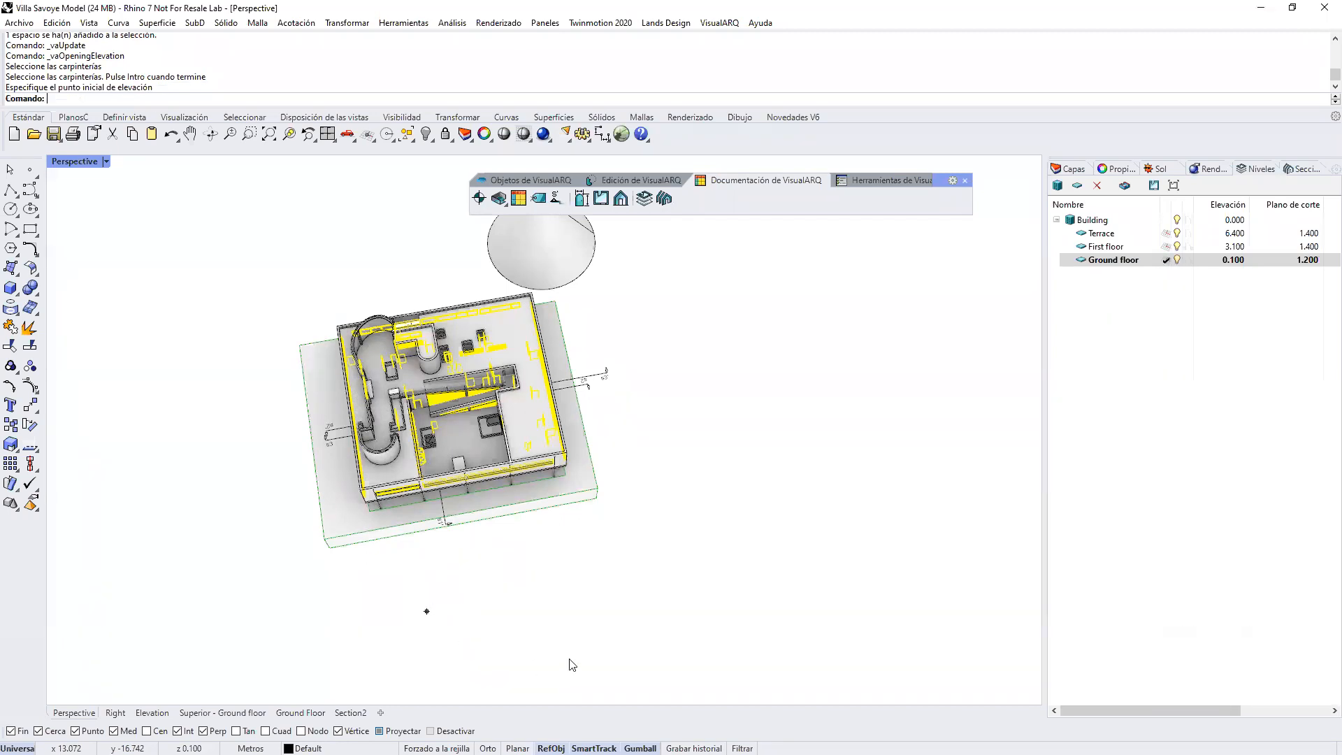
# Step: Examine the generated door and window elevations, including their dimensions and tags, and compare them with the building
pyautogui.moveTo(608, 592); pyautogui.dragTo(777, 558, button='right')
pyautogui.scroll(8, 776, 507)
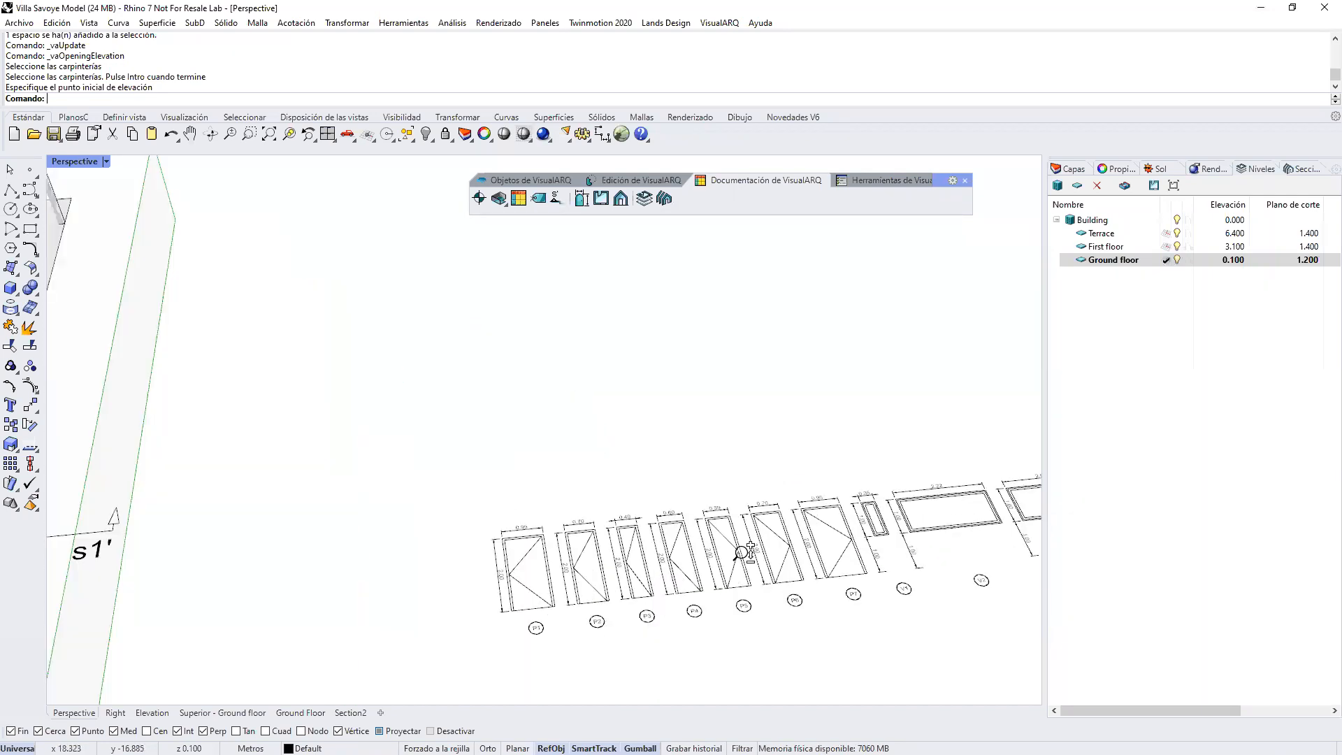
pyautogui.scroll(3, 741, 523)
pyautogui.scroll(-5, 741, 523)
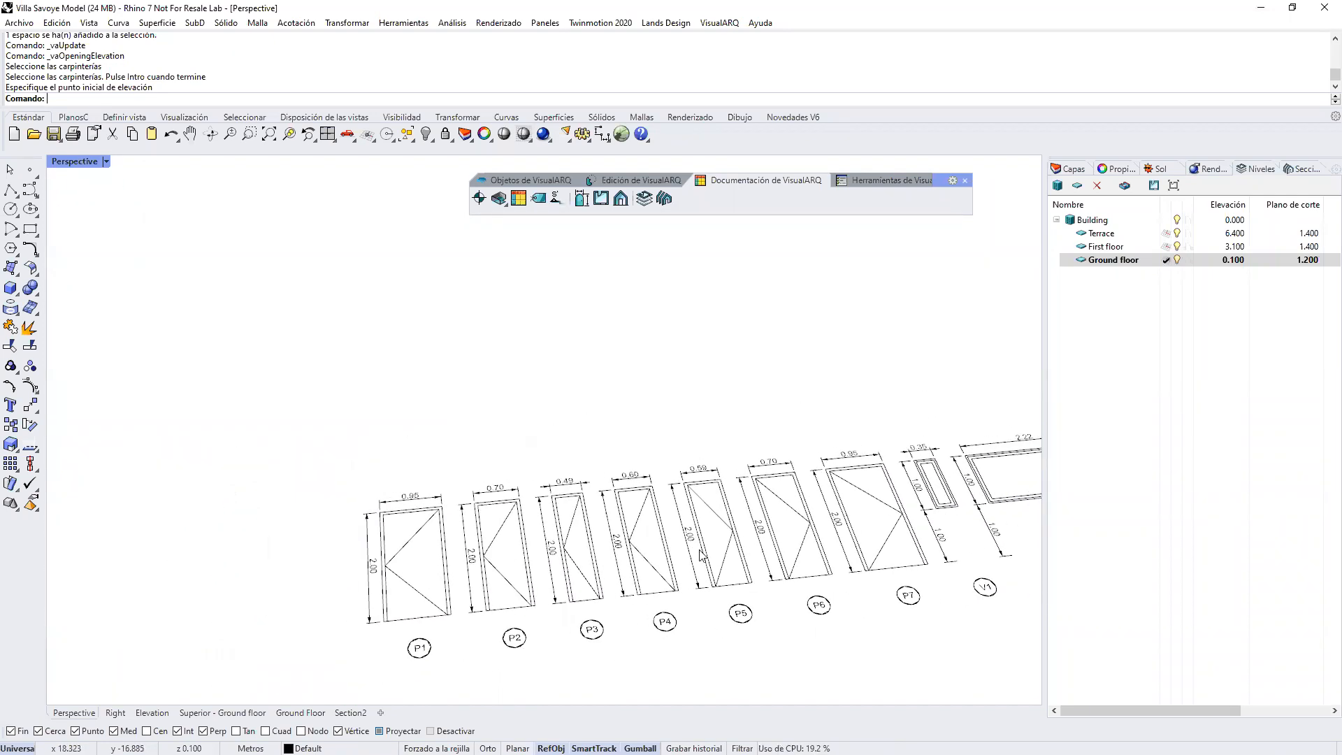
pyautogui.click(593, 562)
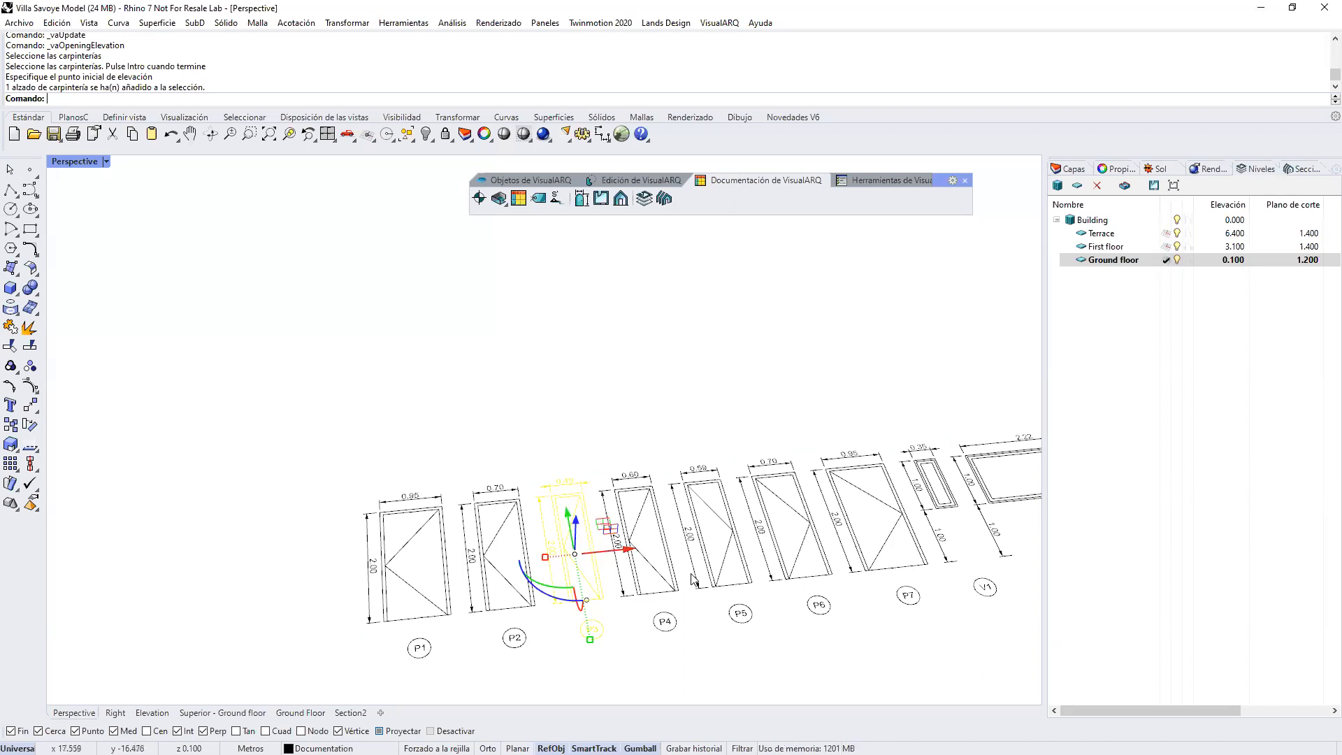
pyautogui.click(888, 180)
pyautogui.click(626, 336)
pyautogui.scroll(-12, 761, 502)
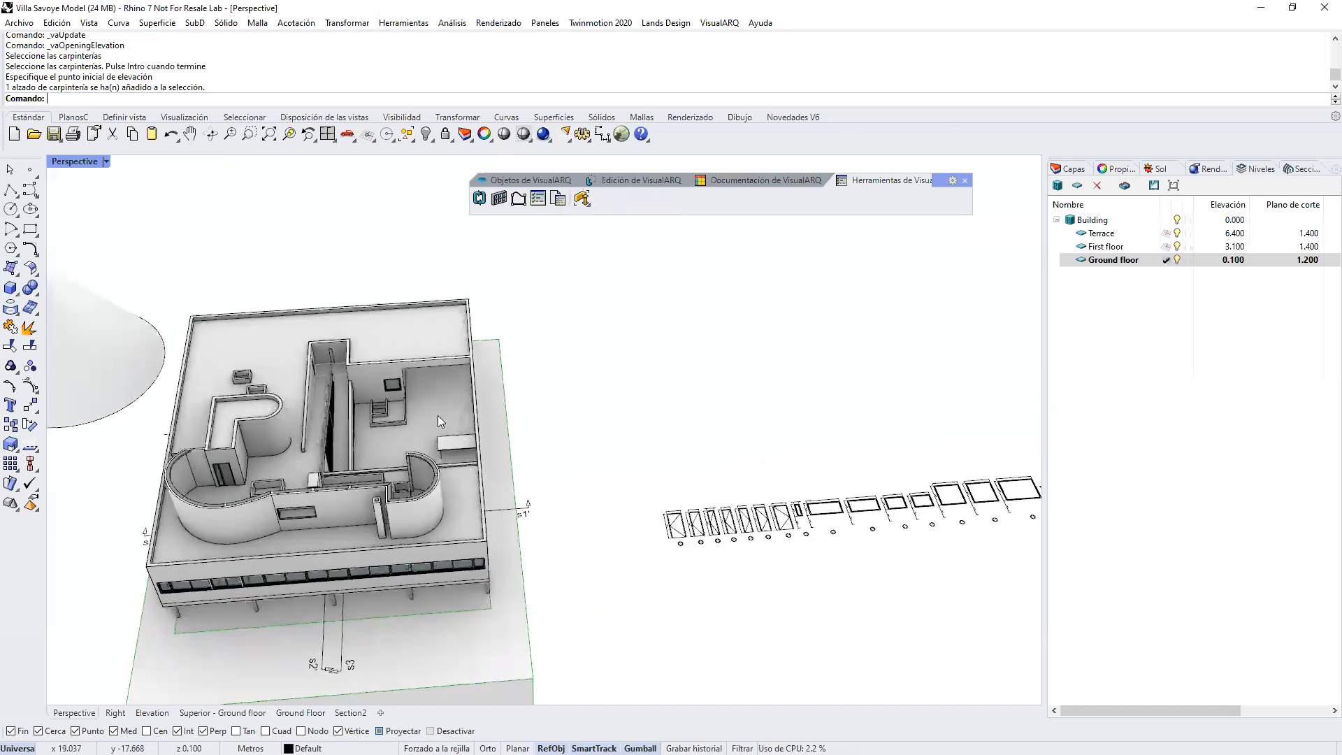
pyautogui.moveTo(440, 421); pyautogui.dragTo(296, 429, button='right')
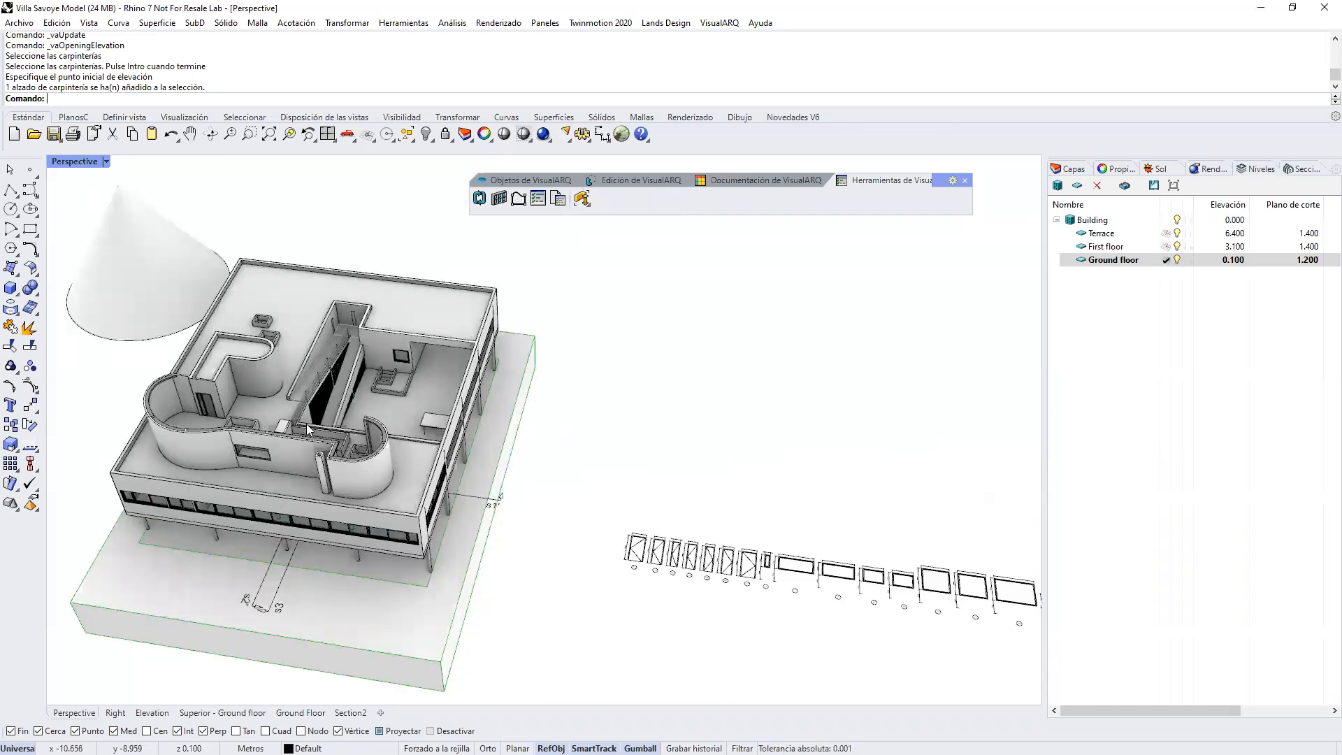
pyautogui.scroll(6, 645, 531)
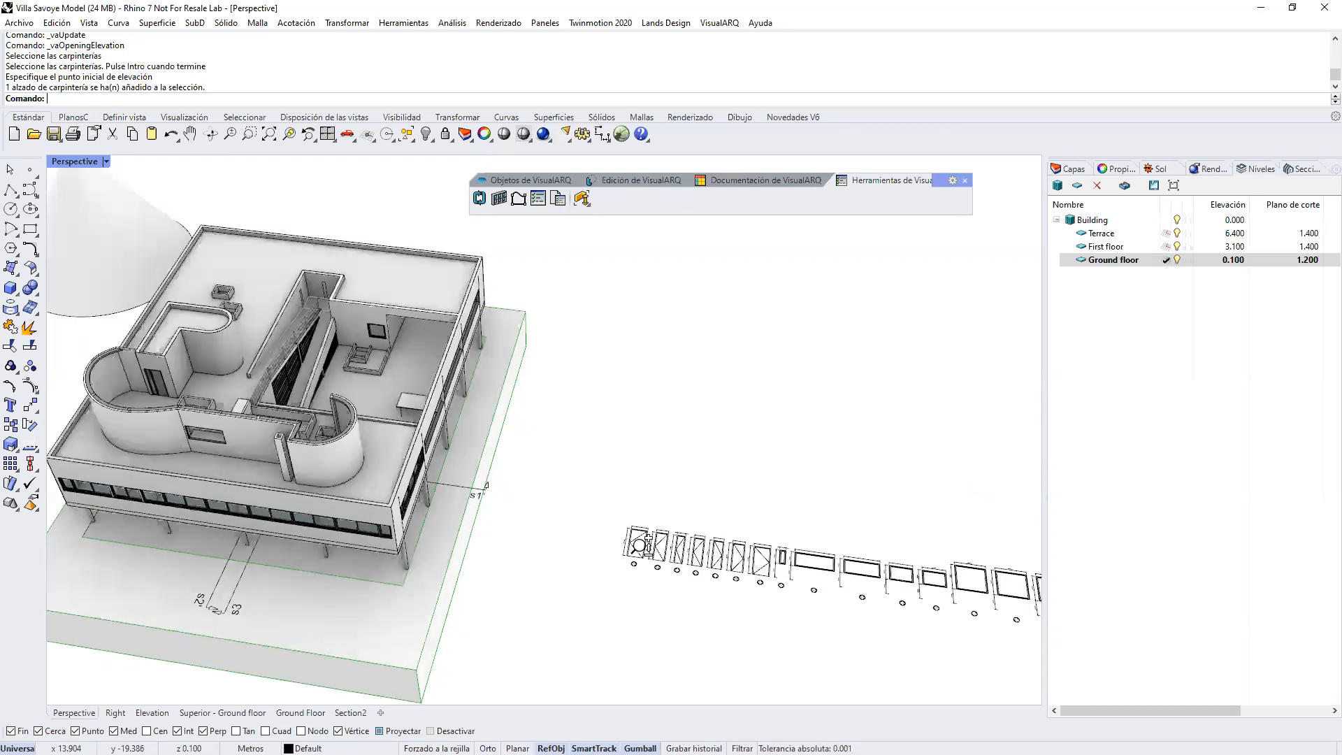
pyautogui.scroll(3, 643, 527)
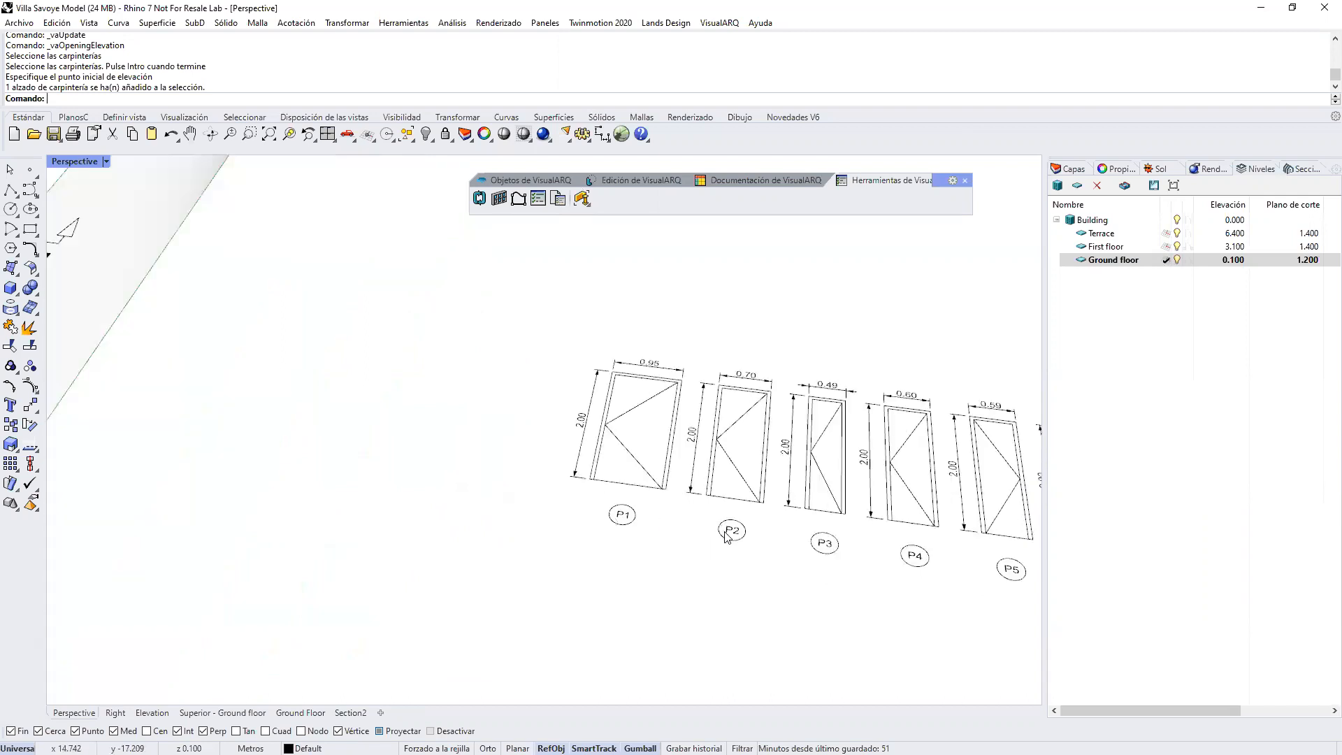
# Step: Select the double entrance door in the ground floor's curved facade and display its VisualARQ door properties
pyautogui.scroll(-3, 731, 563)
pyautogui.scroll(-5, 730, 563)
pyautogui.moveTo(538, 463); pyautogui.dragTo(640, 343, button='right')
pyautogui.scroll(2, 378, 414)
pyautogui.click(376, 416)
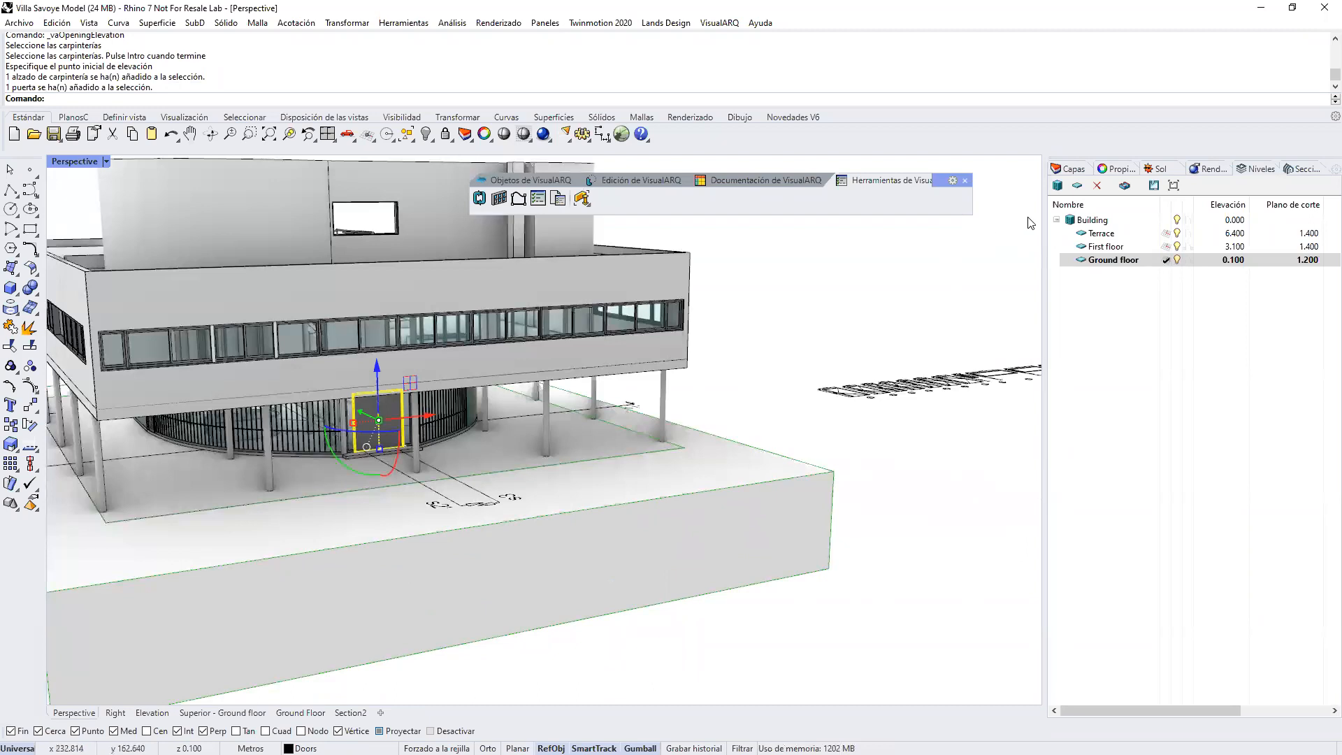
pyautogui.click(1074, 170)
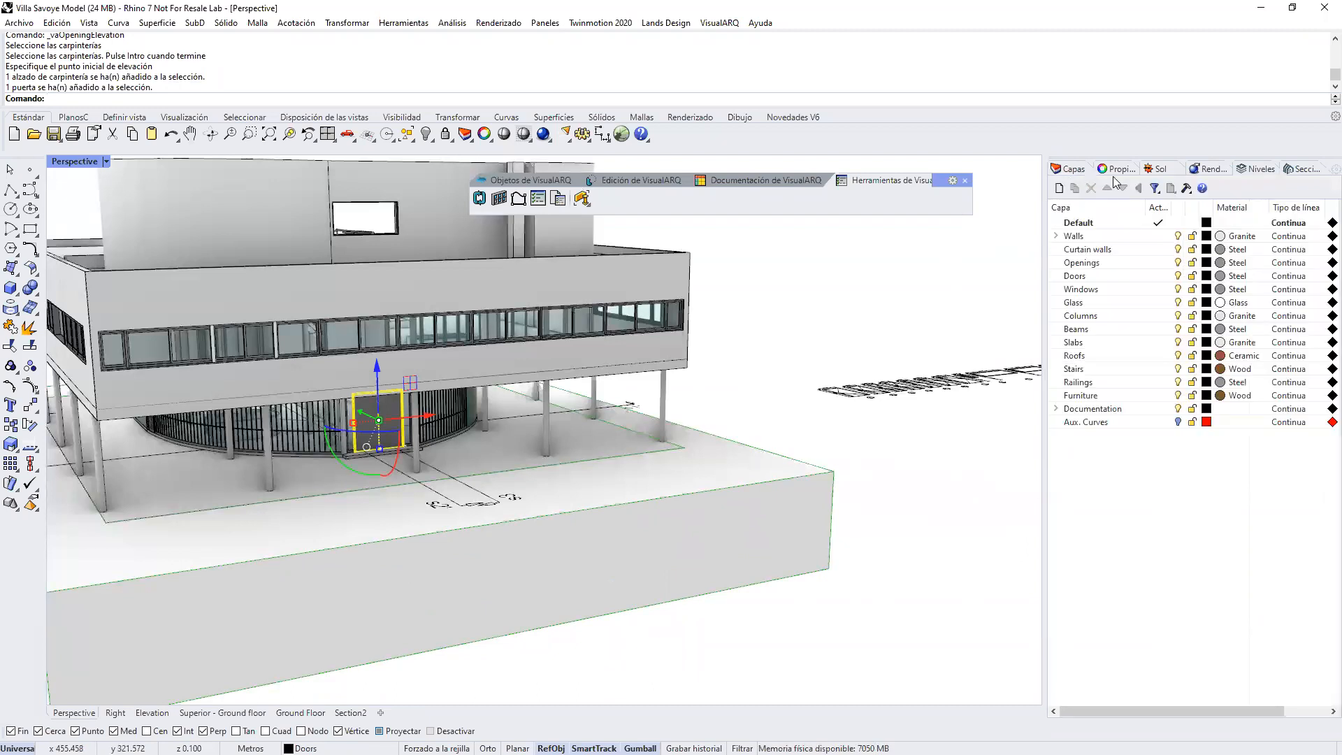
pyautogui.click(1122, 170)
pyautogui.click(1285, 189)
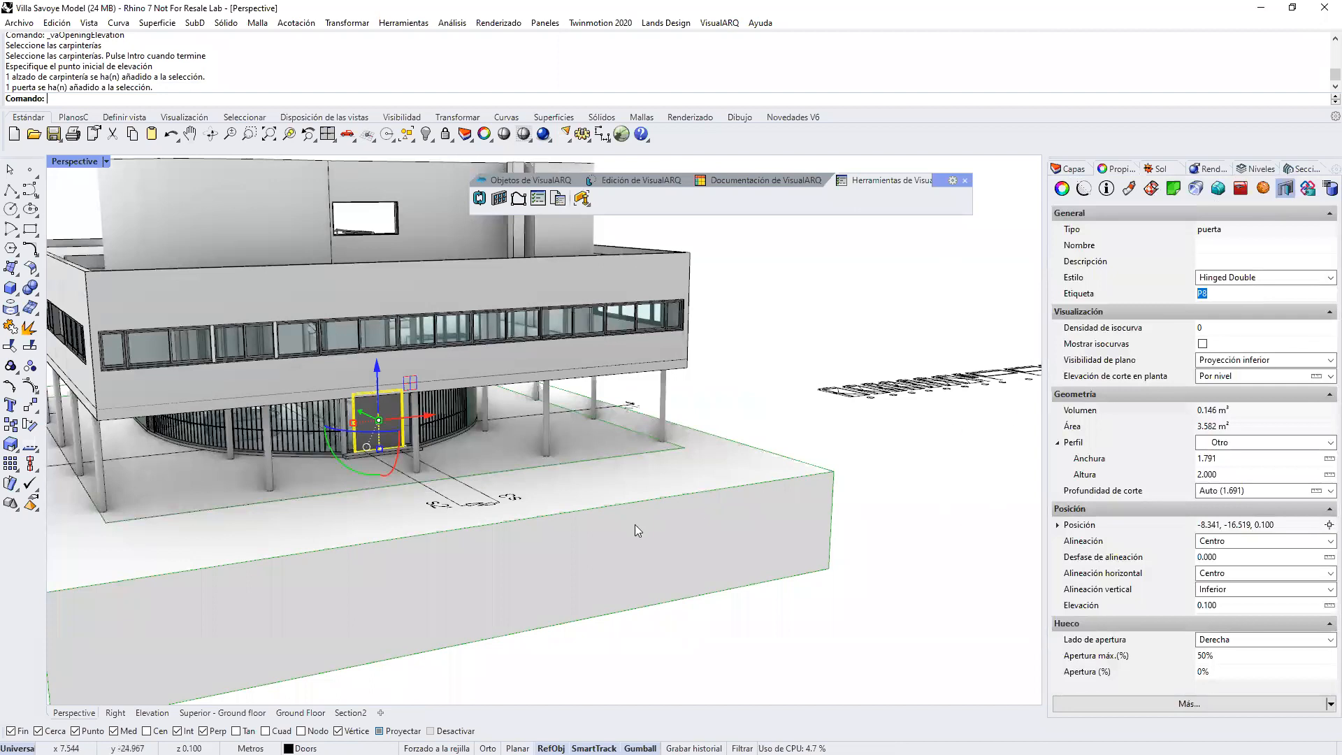
# Step: Deselect the entrance door and select every door in the Villa Savoye model at once
pyautogui.press('Escape')
pyautogui.scroll(-5, 556, 570)
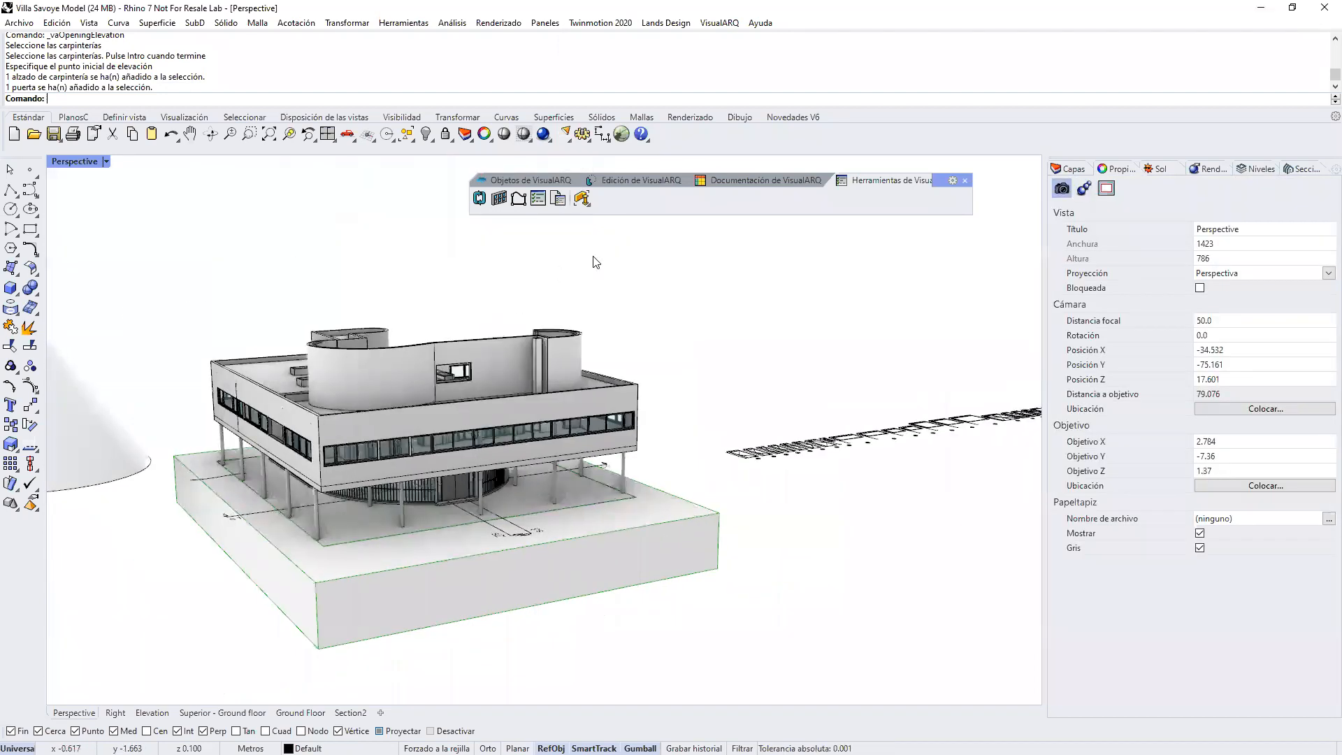
pyautogui.moveTo(593, 263); pyautogui.dragTo(628, 268, button='right')
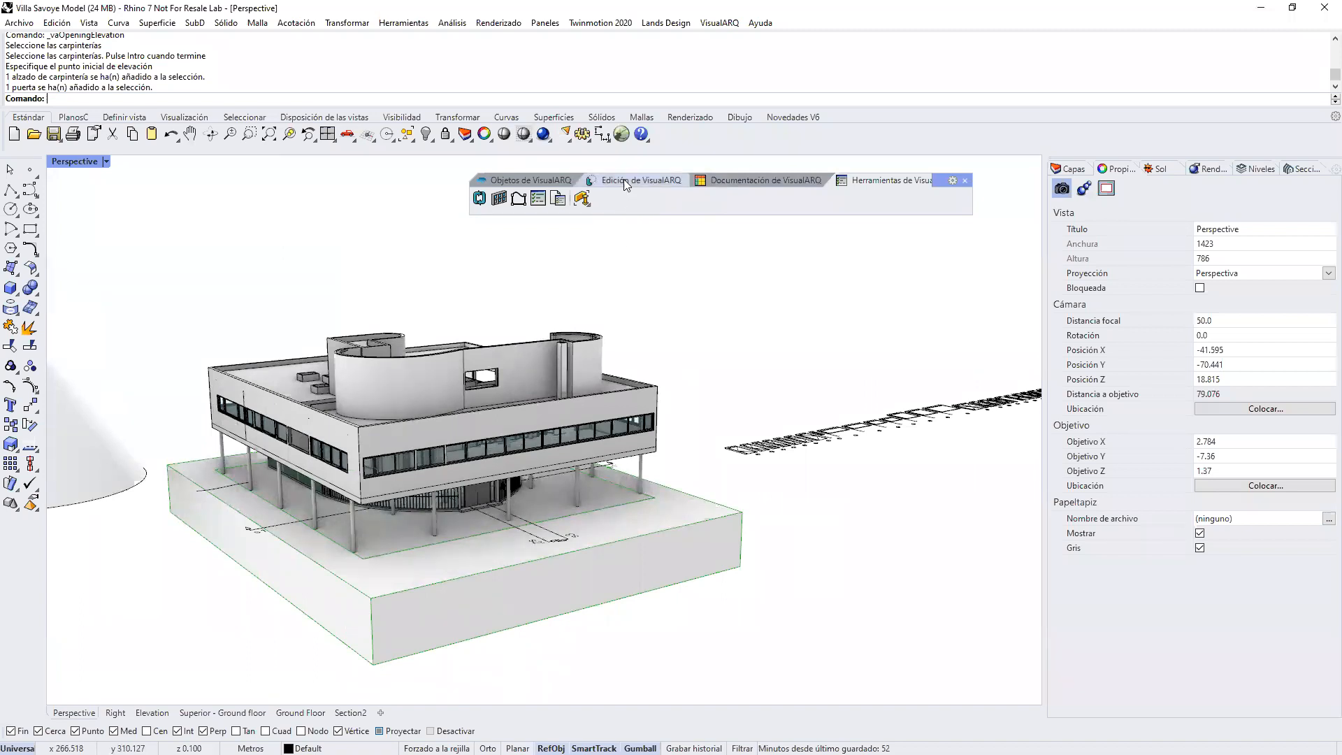
pyautogui.click(730, 183)
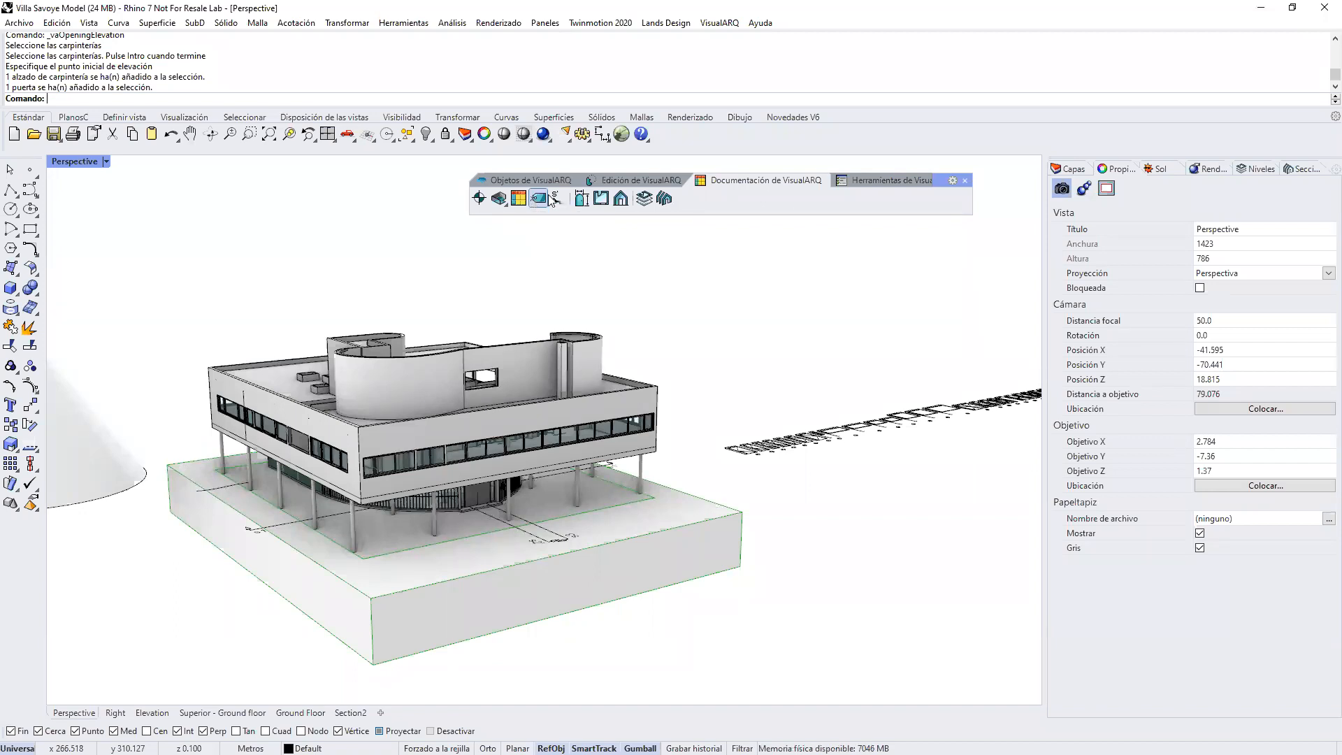
pyautogui.click(883, 181)
pyautogui.click(588, 204)
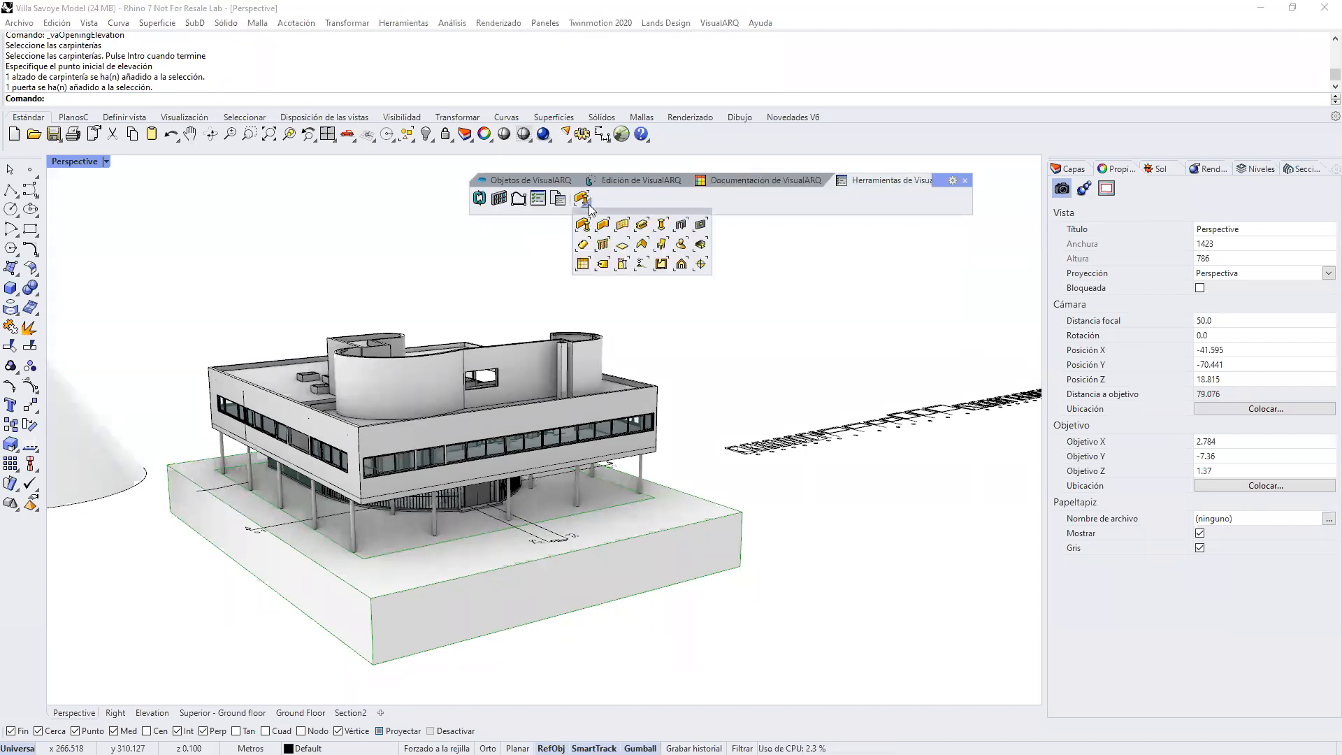
pyautogui.click(680, 225)
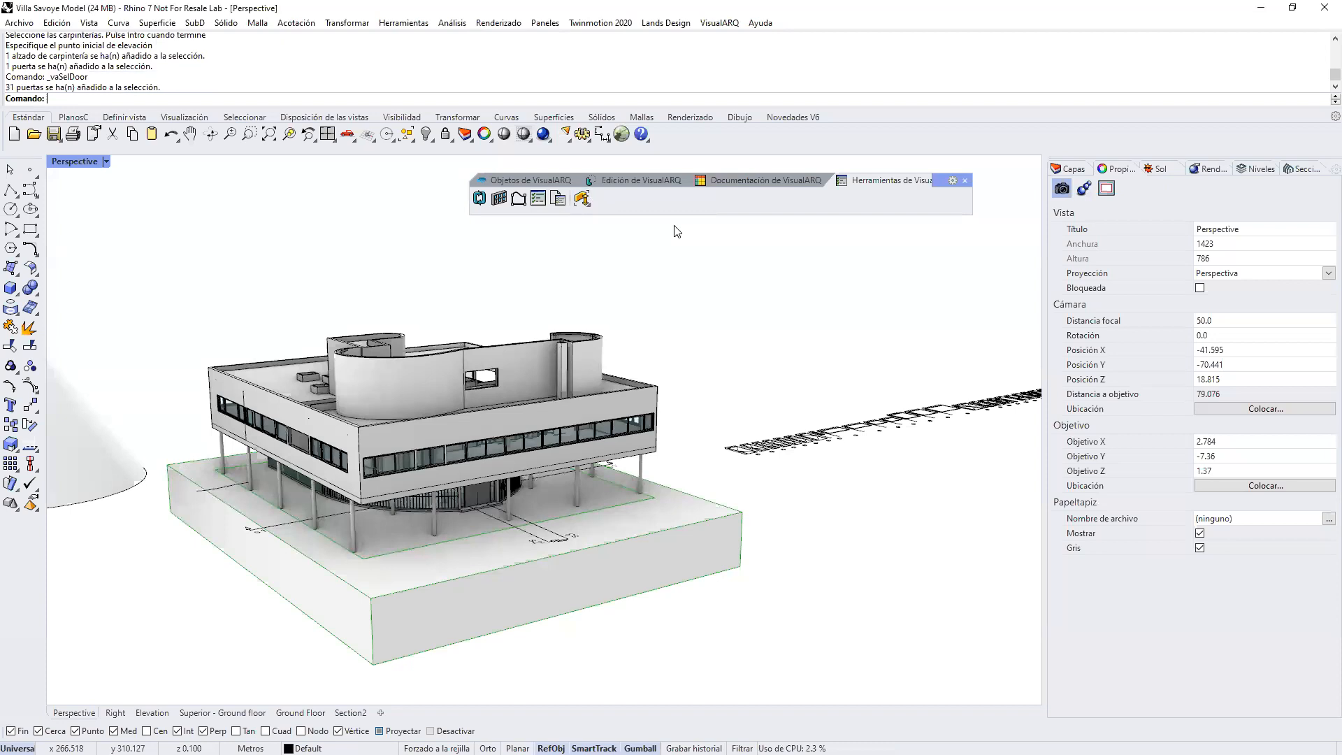
# Step: Add tags in the Hexagonal style to all the selected doors
pyautogui.click(594, 183)
pyautogui.click(741, 183)
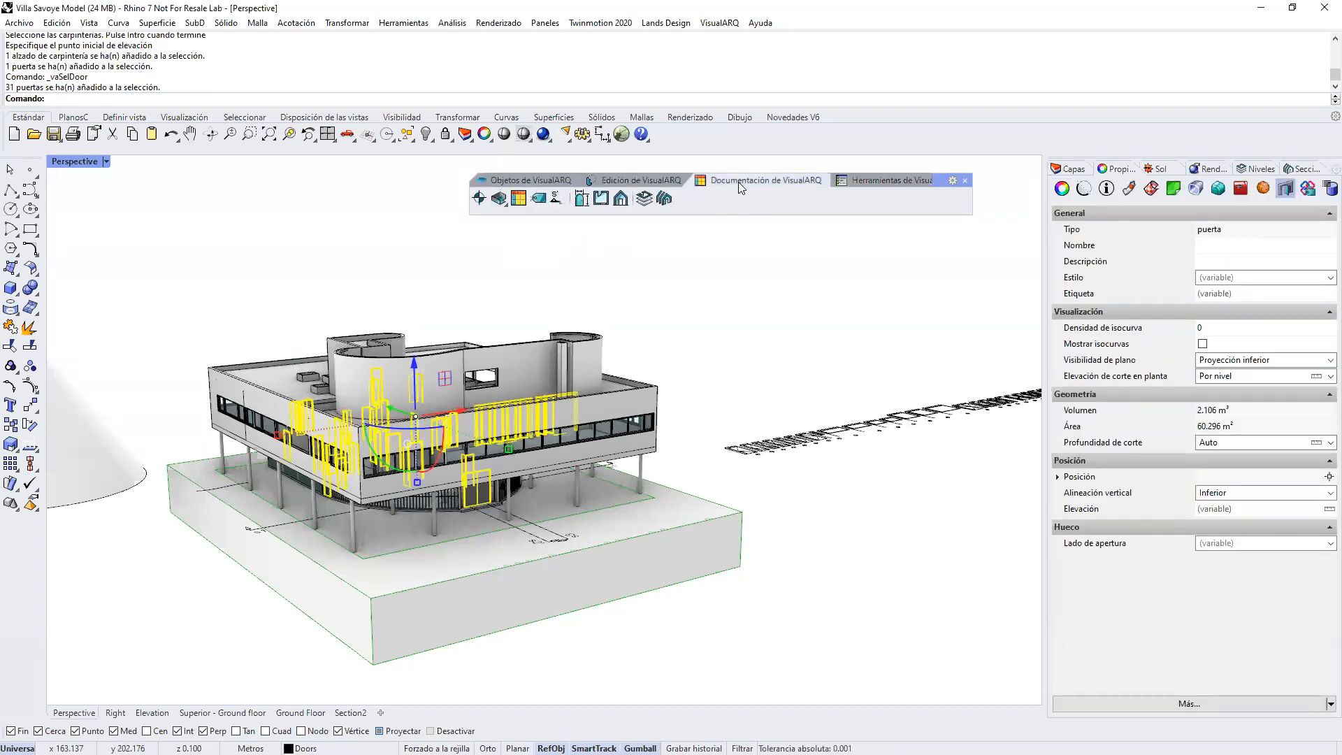
pyautogui.click(539, 199)
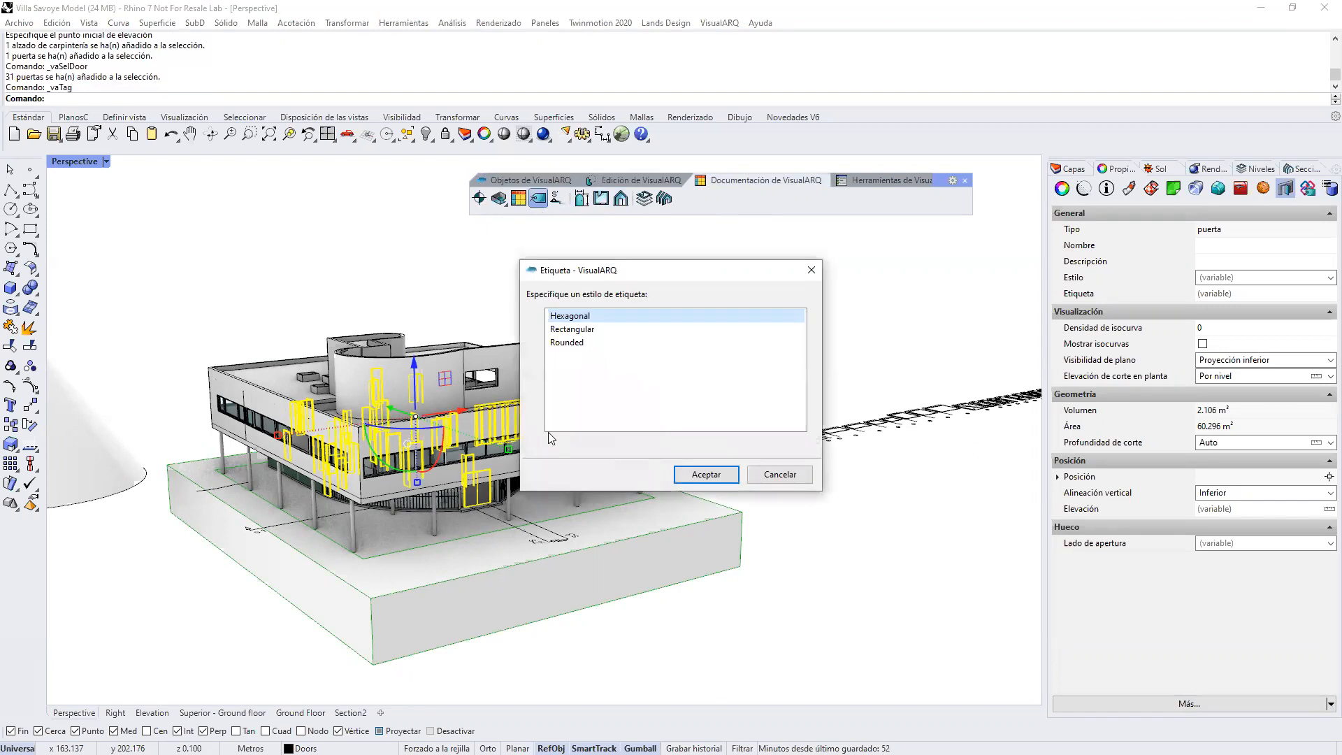
pyautogui.click(706, 474)
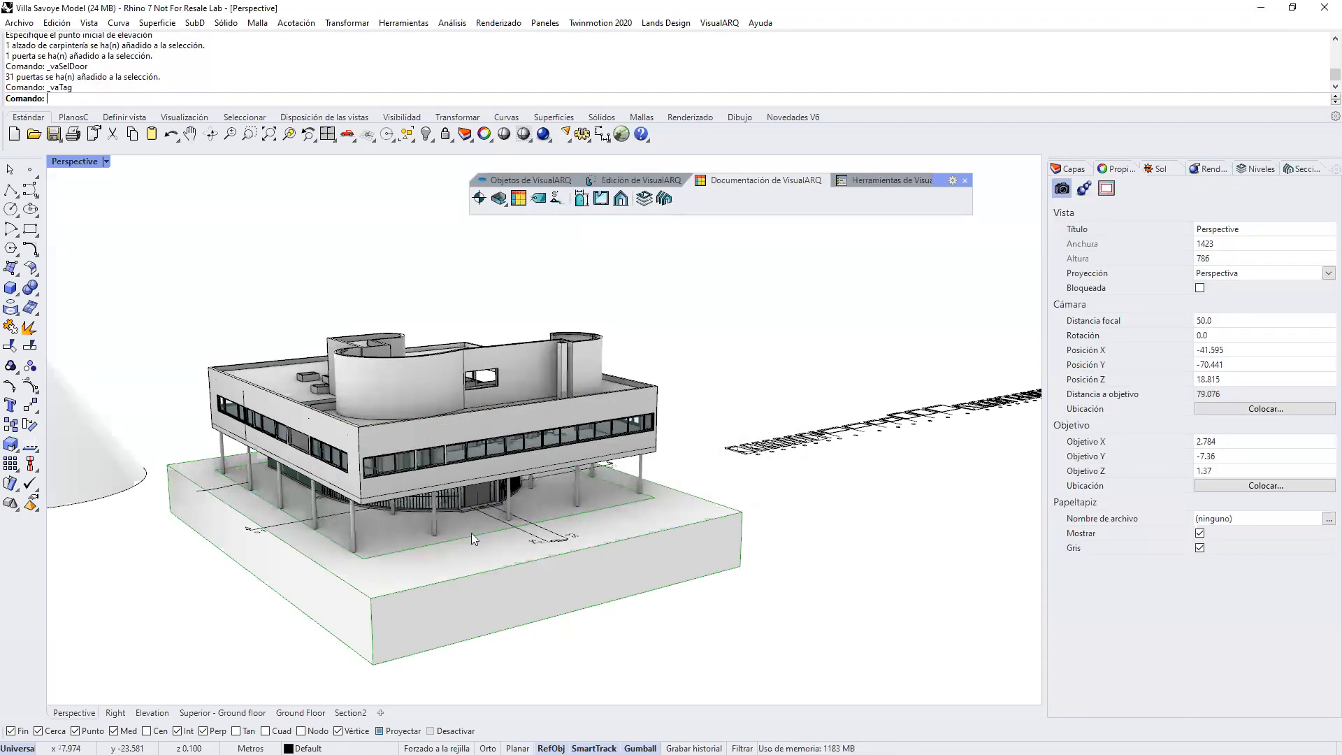
# Step: In the Superior - Ground floor view, set the double entrance door's tag format to %<element.width>%
pyautogui.click(231, 712)
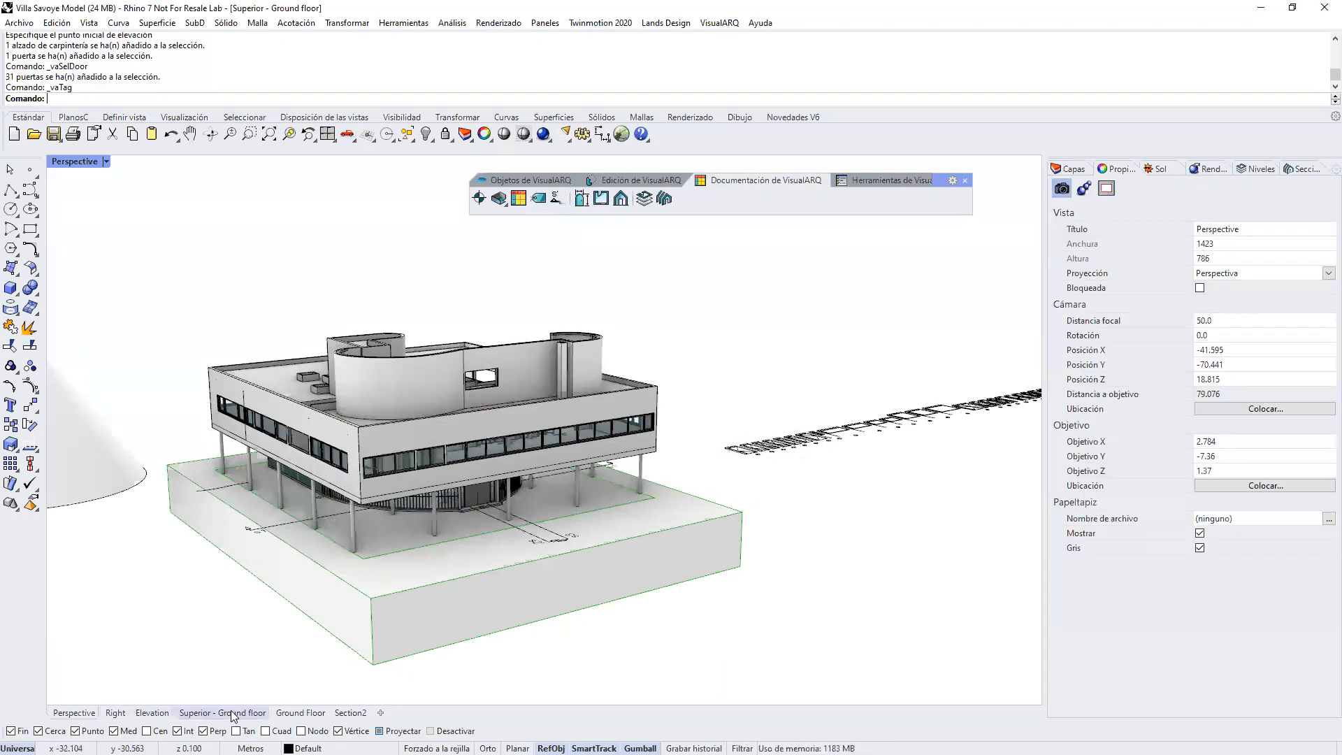
pyautogui.scroll(6, 493, 554)
pyautogui.scroll(10, 526, 644)
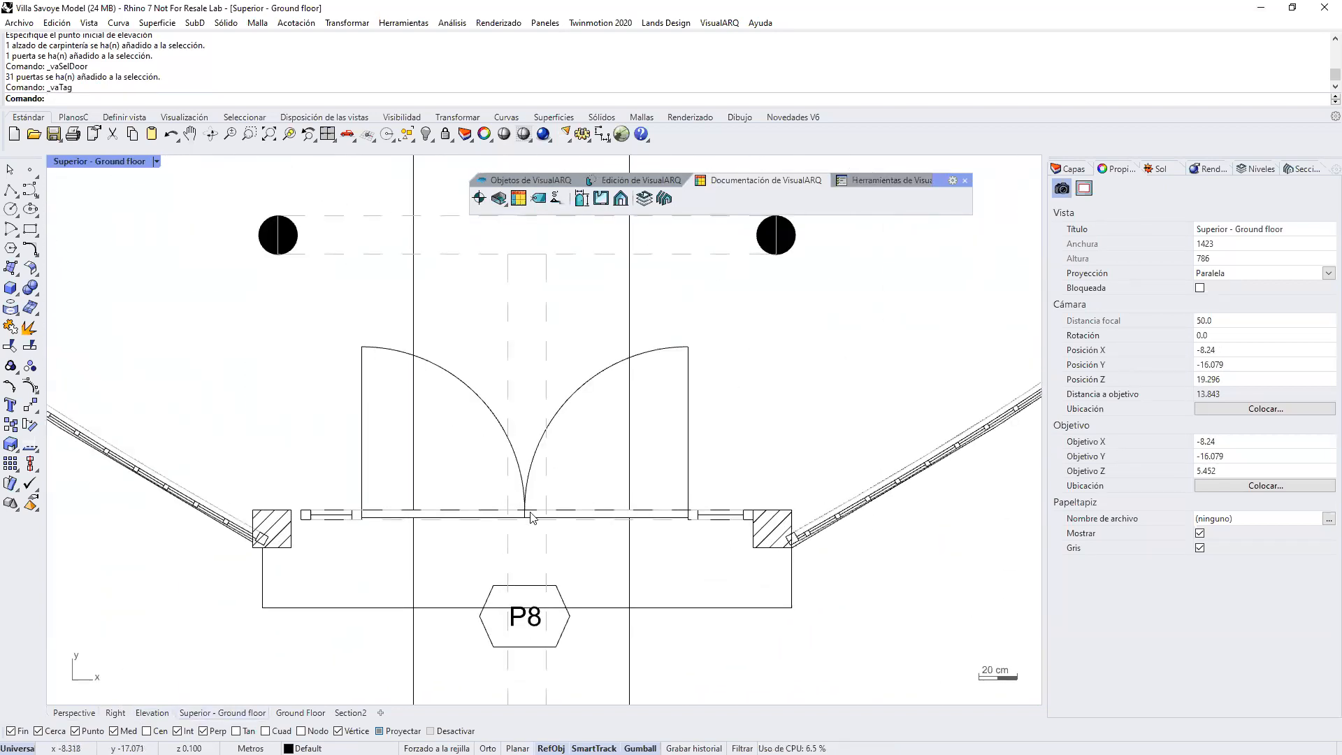
pyautogui.click(531, 629)
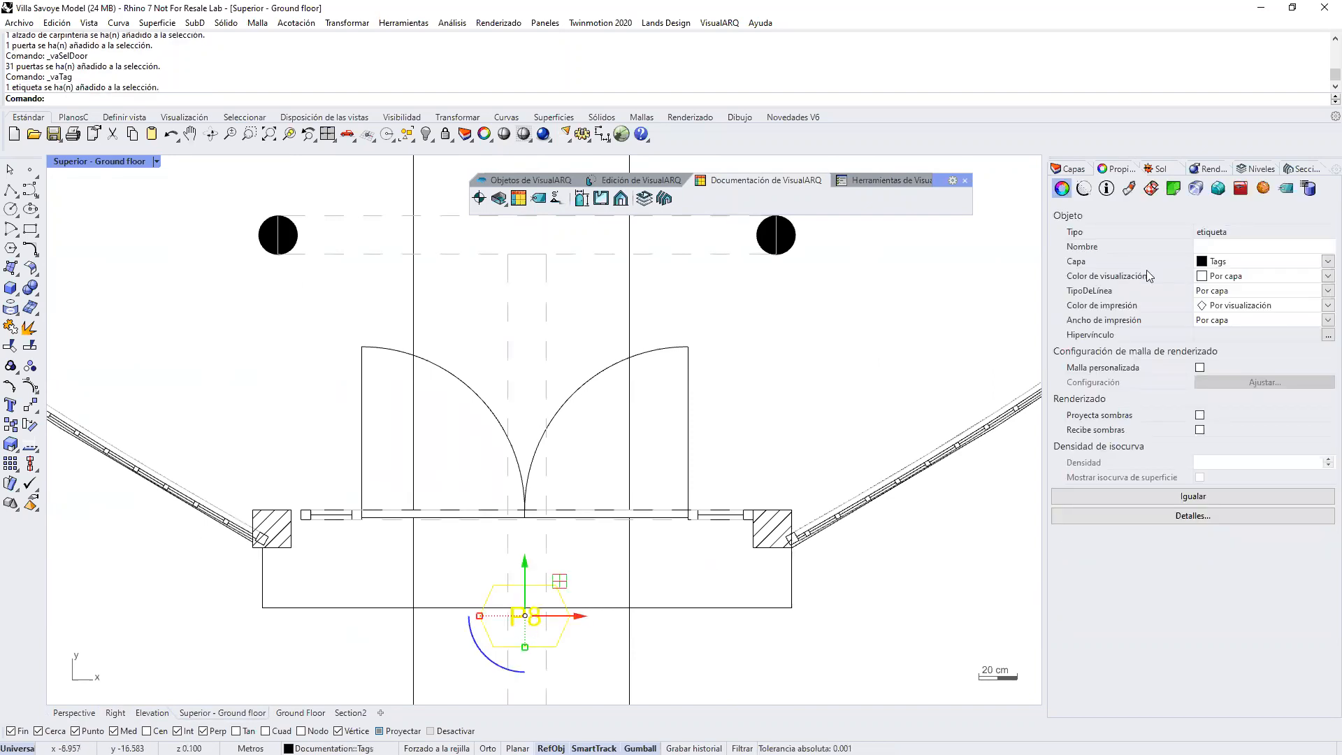
pyautogui.click(1288, 189)
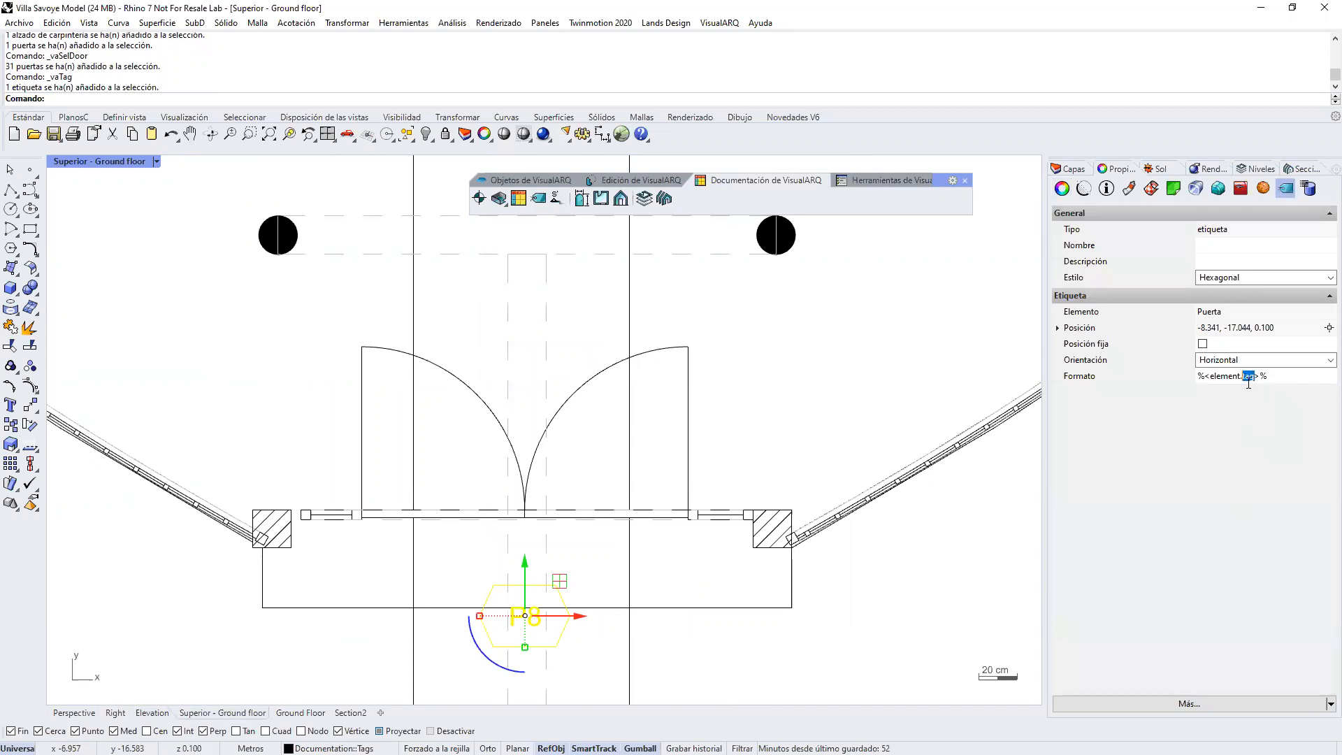
pyautogui.write('width')
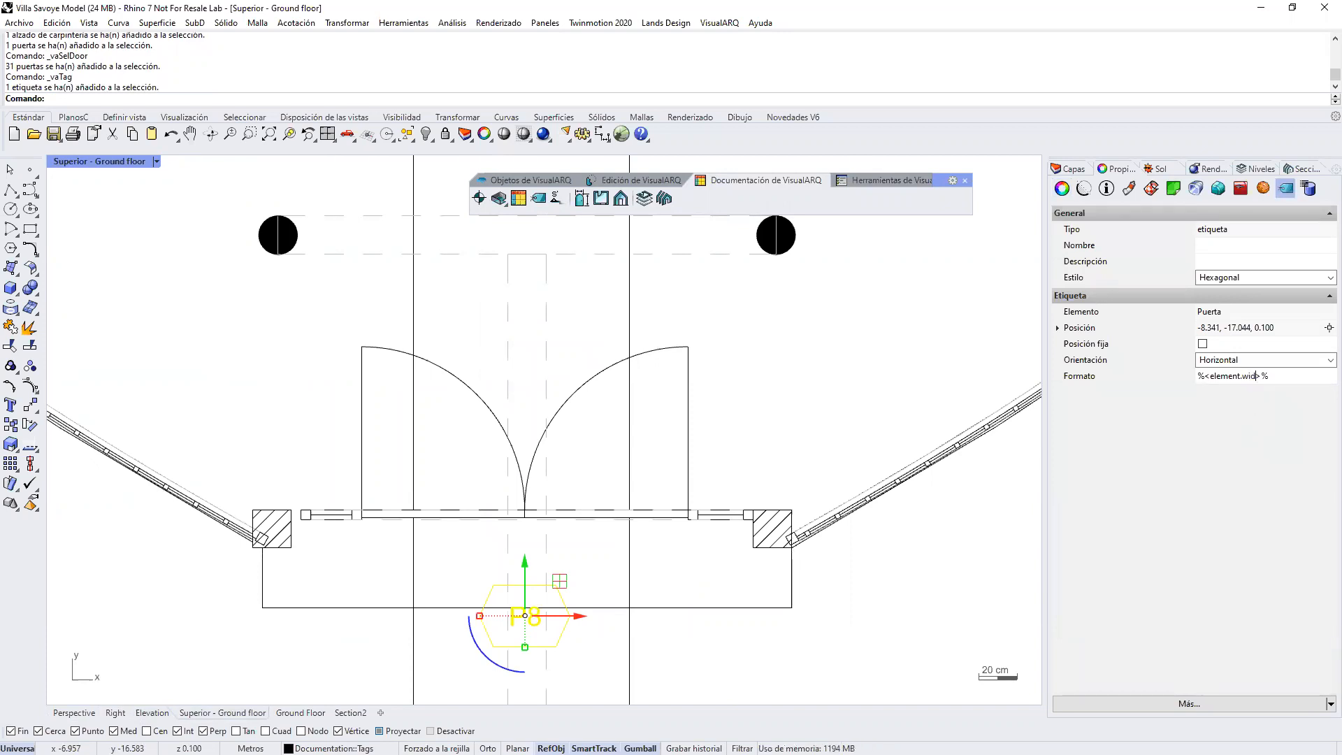
pyautogui.click(962, 550)
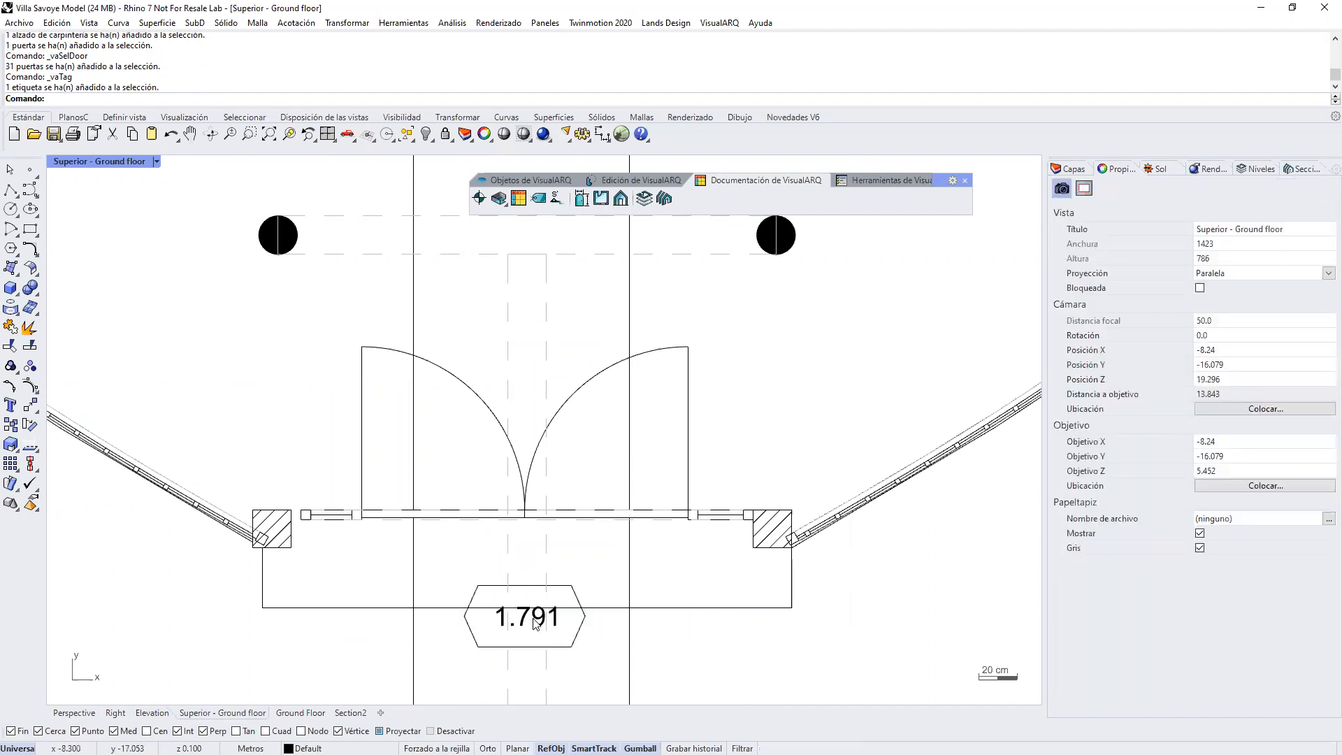
# Step: Set the double entrance door's width to 1.6 m in its door properties
pyautogui.click(521, 488)
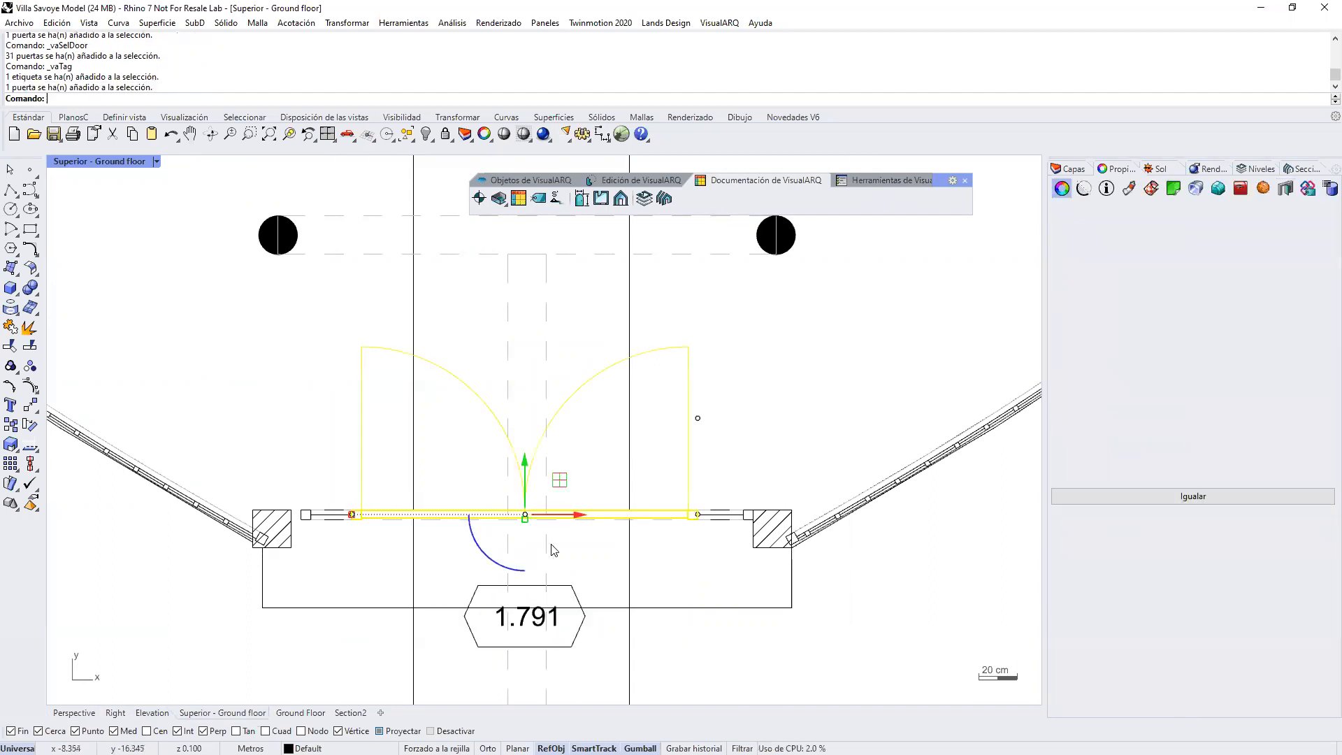
pyautogui.click(1286, 188)
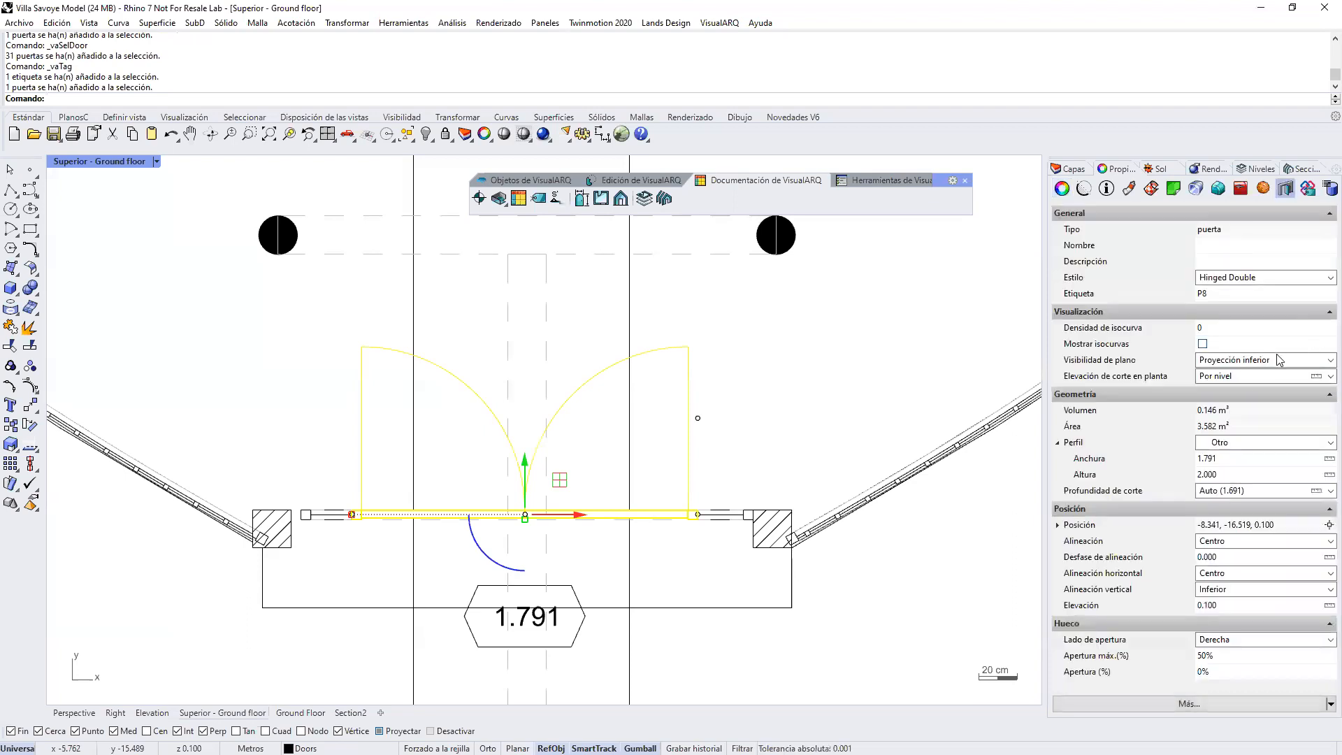
pyautogui.write('1.6')
pyautogui.press('Return')
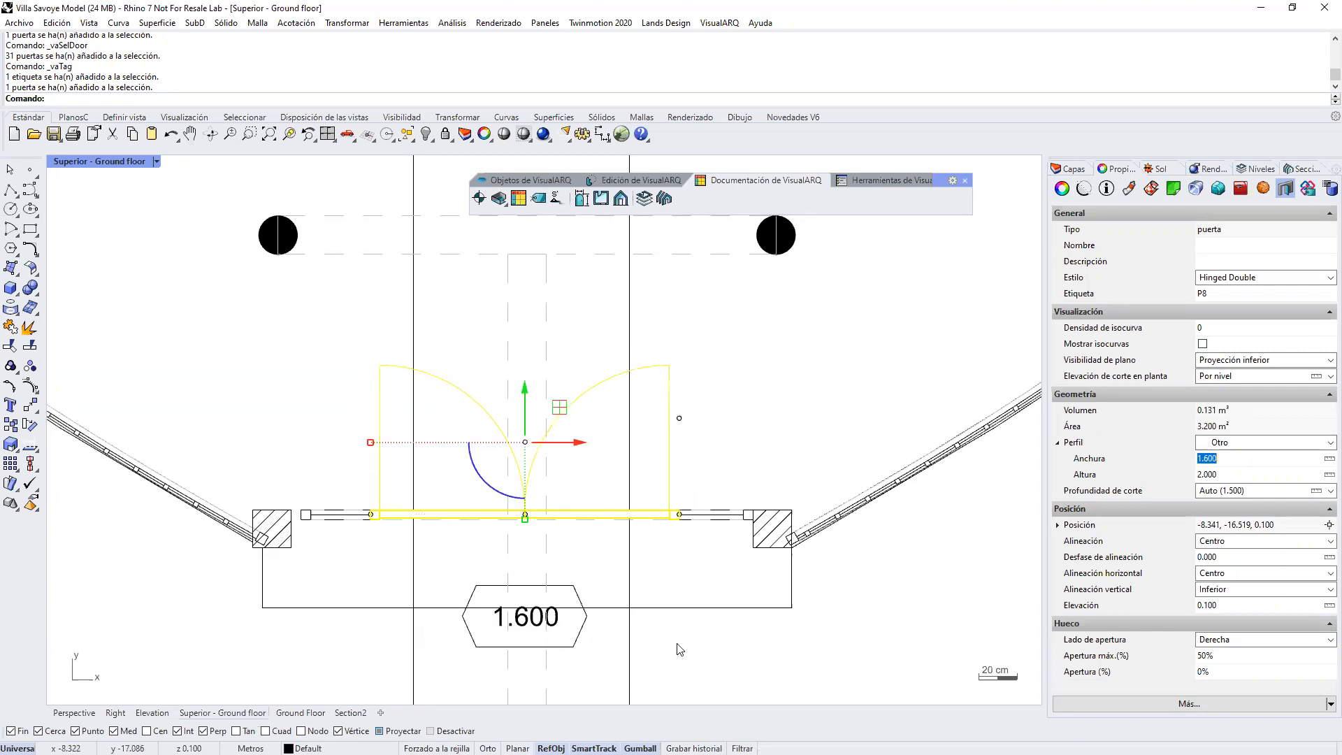
pyautogui.click(526, 554)
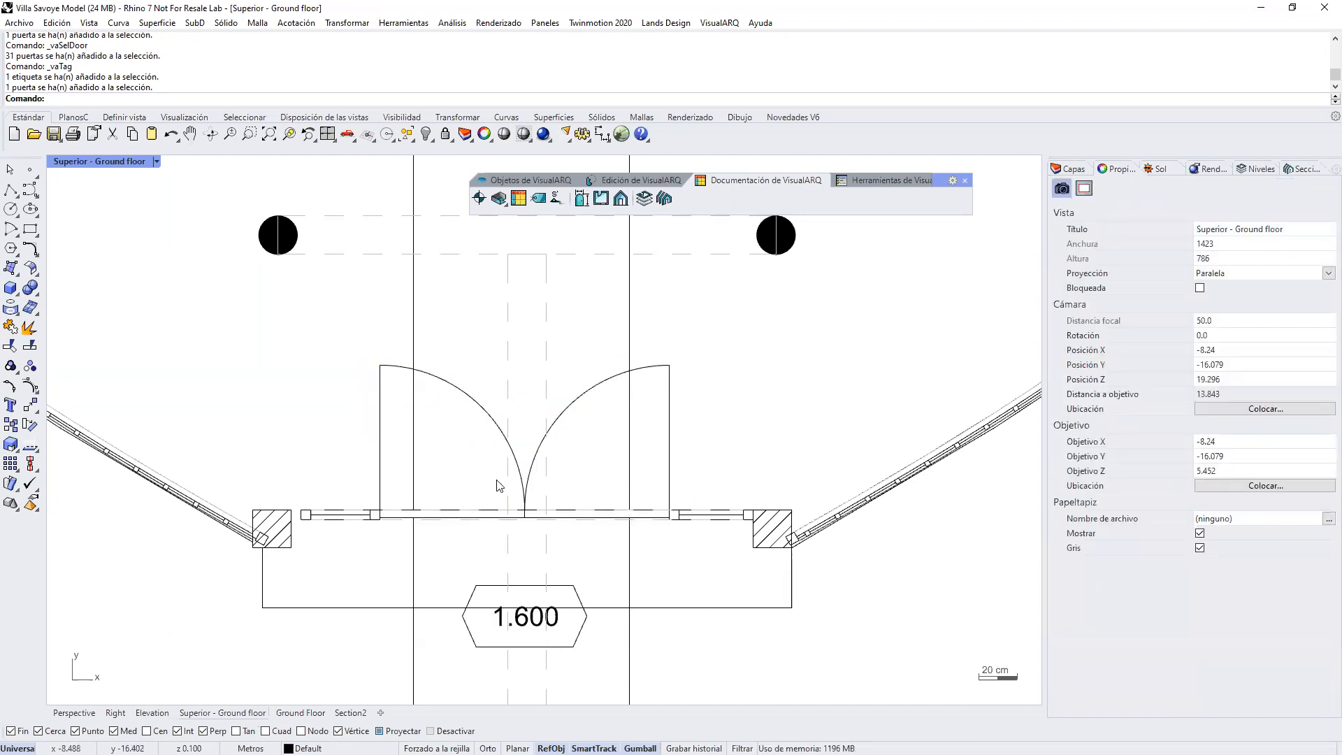
# Step: Return to the Perspective view and create a Standard section view from section line s1, placed in the empty area beside the building
pyautogui.scroll(-5, 498, 536)
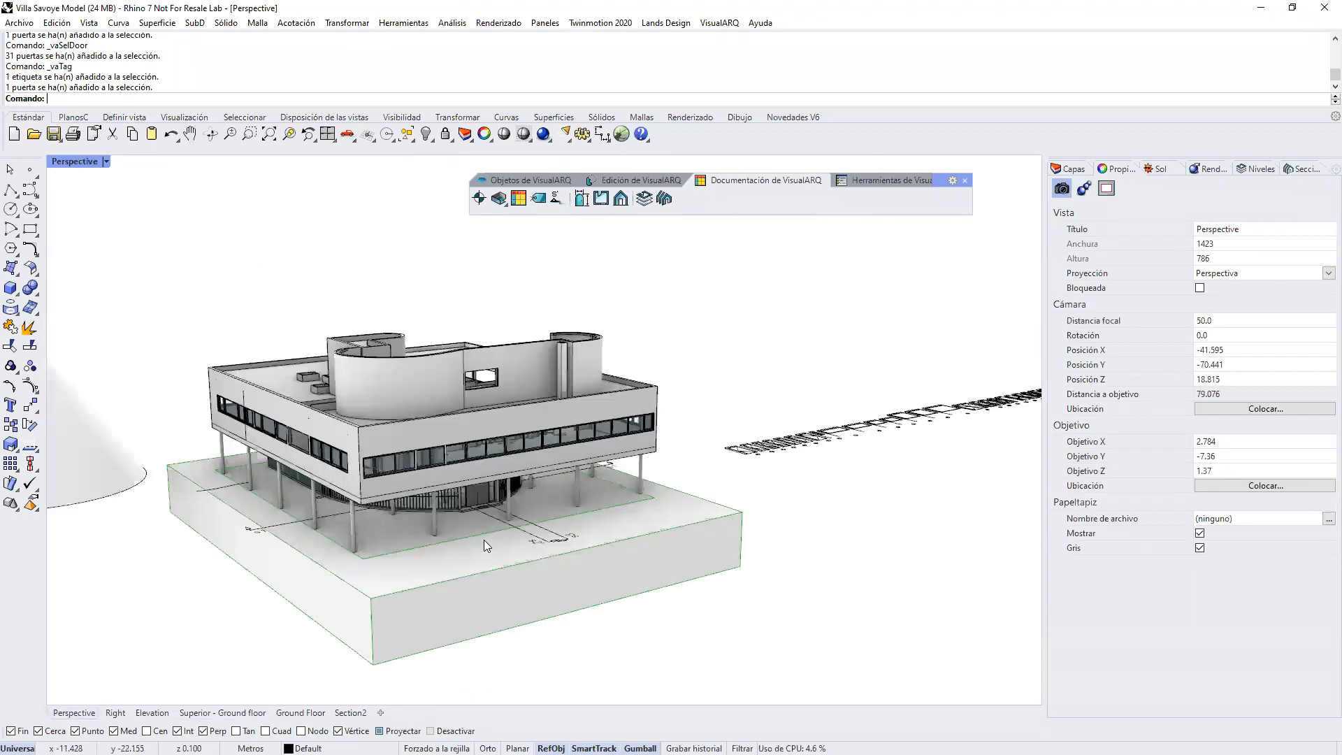
pyautogui.scroll(-4, 484, 540)
pyautogui.moveTo(530, 451); pyautogui.dragTo(543, 488, button='right')
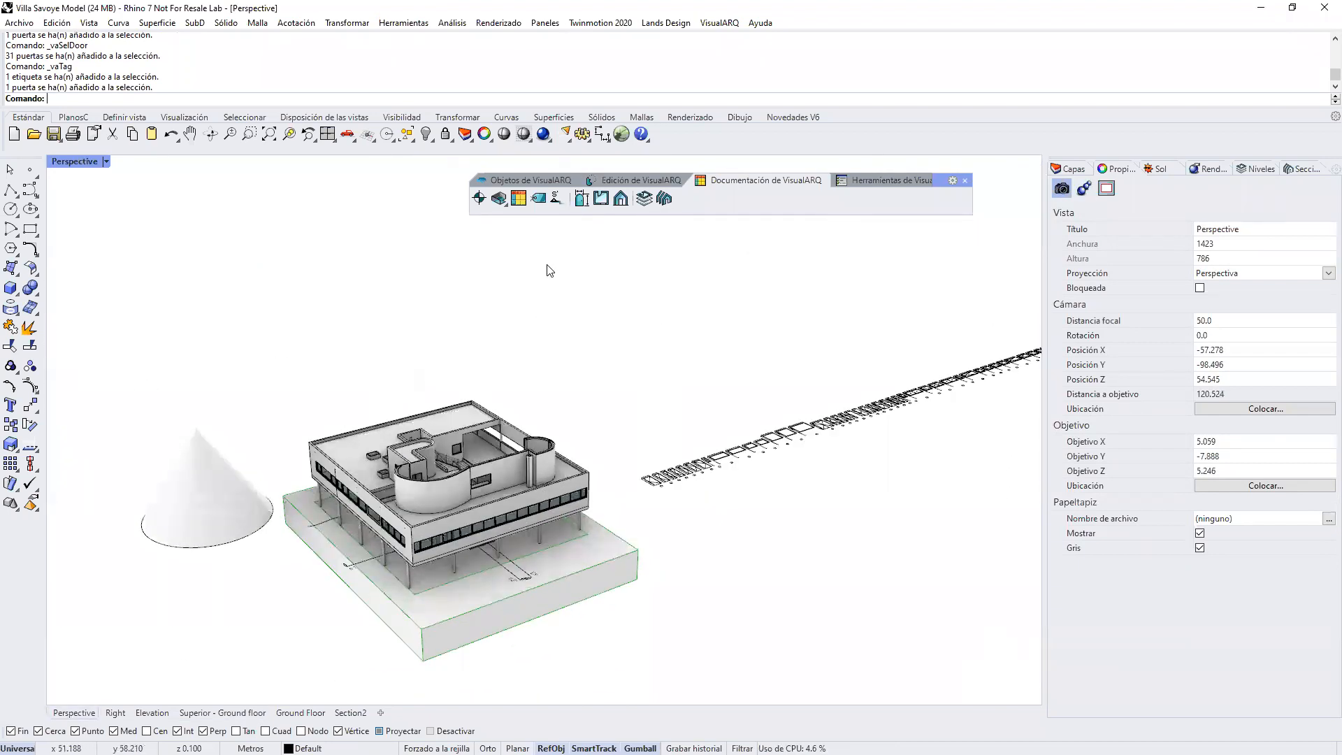
pyautogui.click(620, 201)
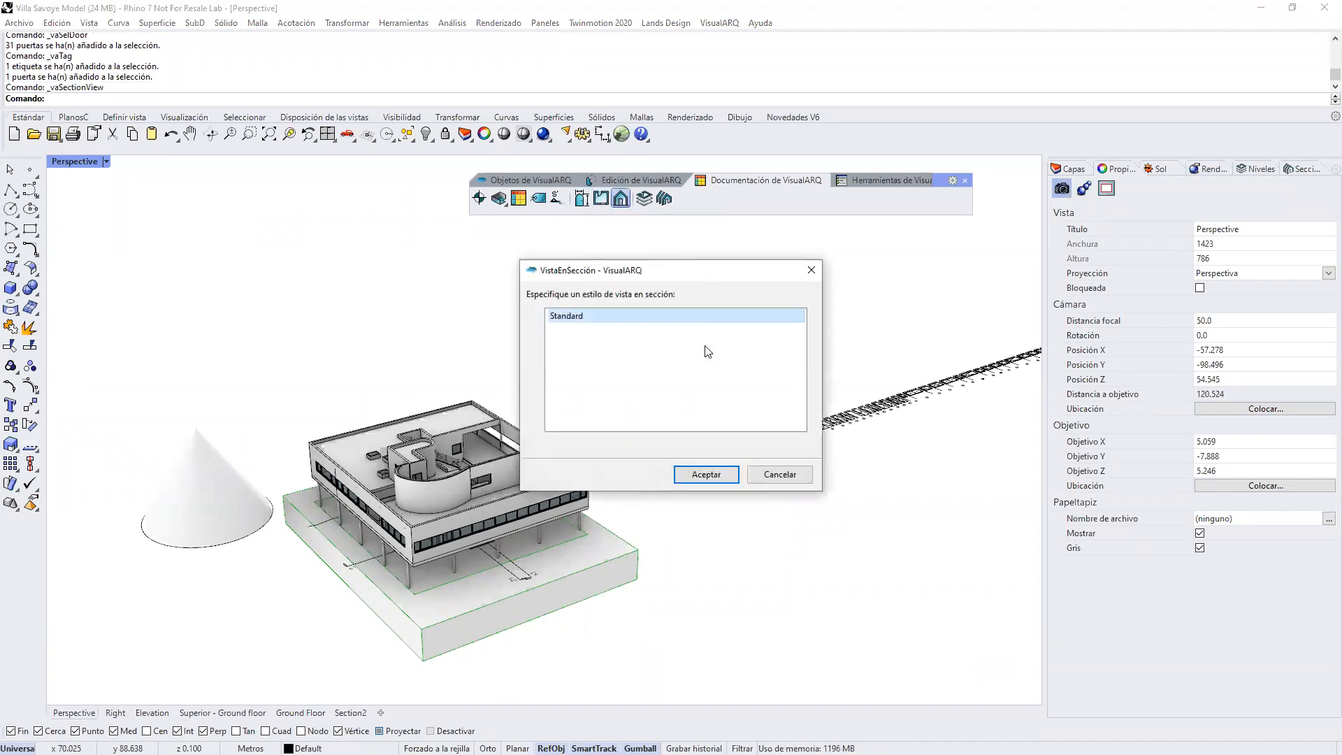
pyautogui.click(701, 476)
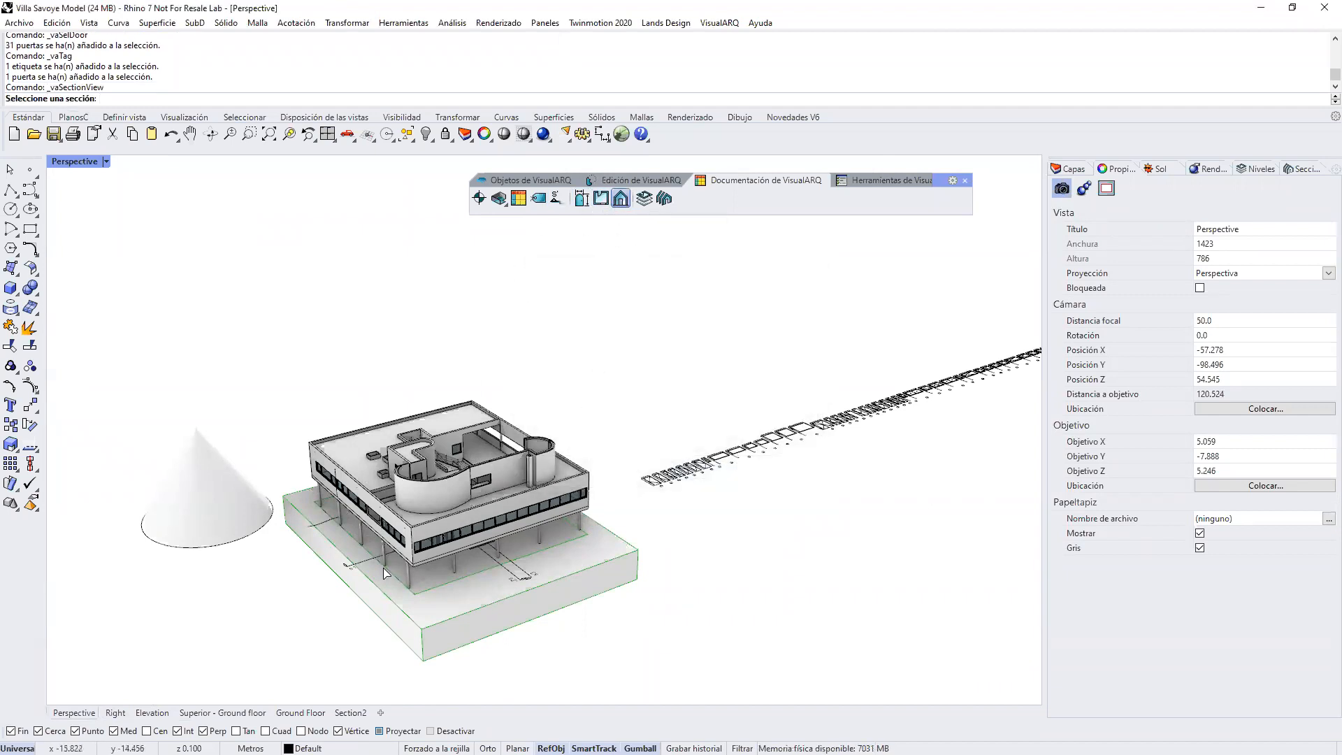
pyautogui.click(363, 567)
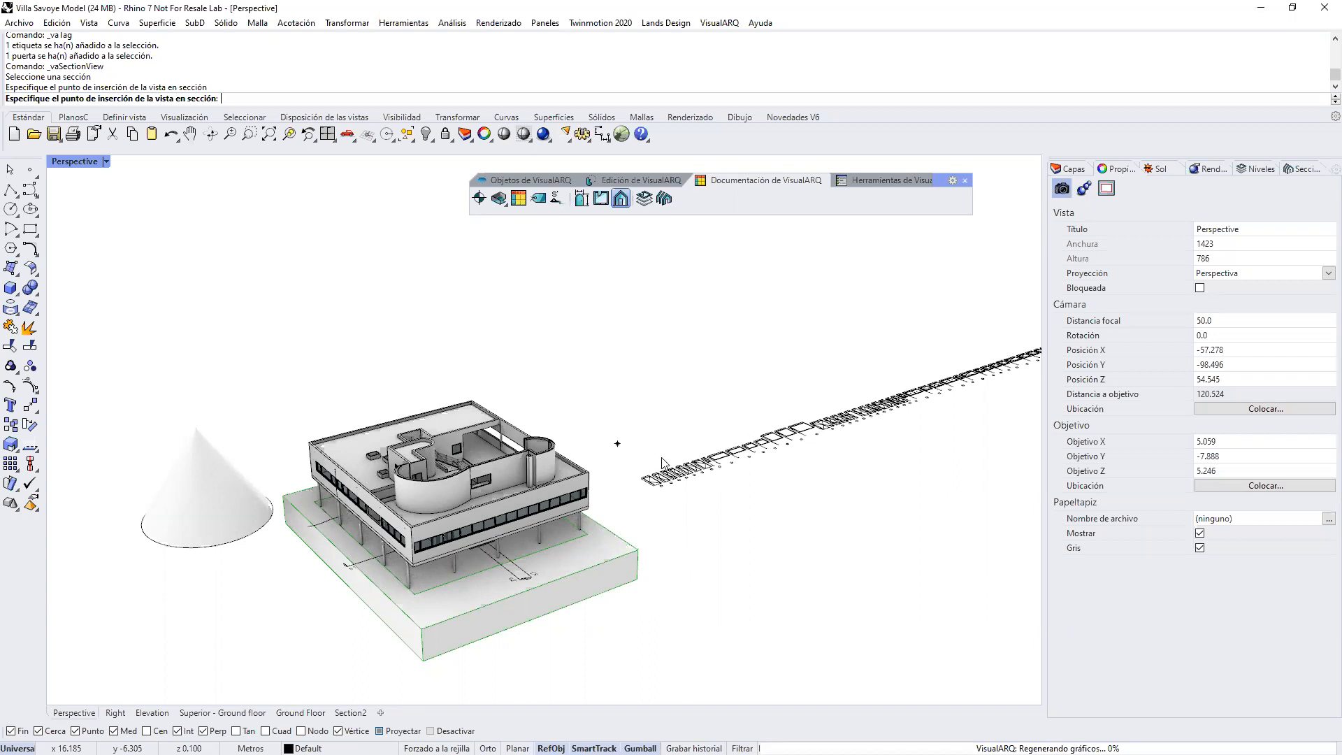
# Step: Examine the s1 section drawing up close and compare it with the building model
pyautogui.moveTo(737, 484); pyautogui.dragTo(713, 510, button='right')
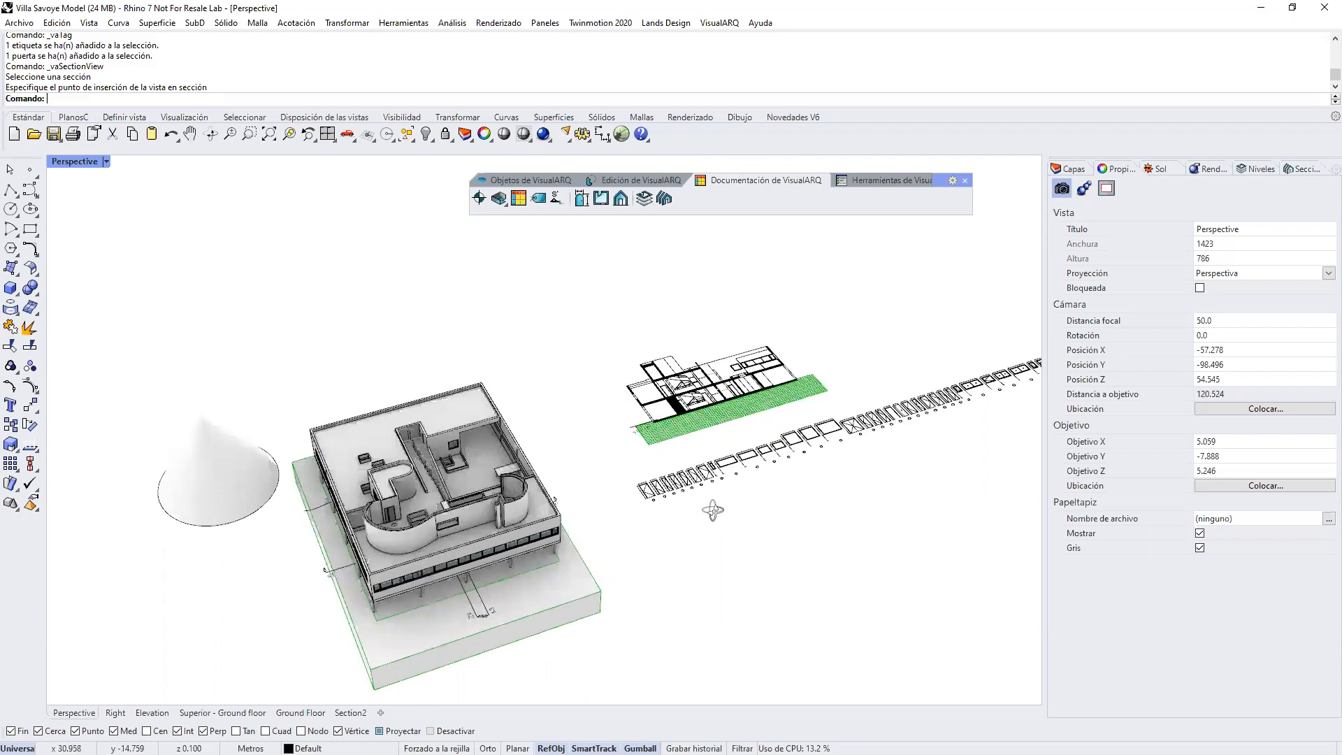
pyautogui.scroll(10, 686, 482)
pyautogui.scroll(4, 661, 464)
pyautogui.scroll(-6, 653, 468)
pyautogui.click(709, 506)
pyautogui.moveTo(710, 510); pyautogui.dragTo(627, 471, button='right')
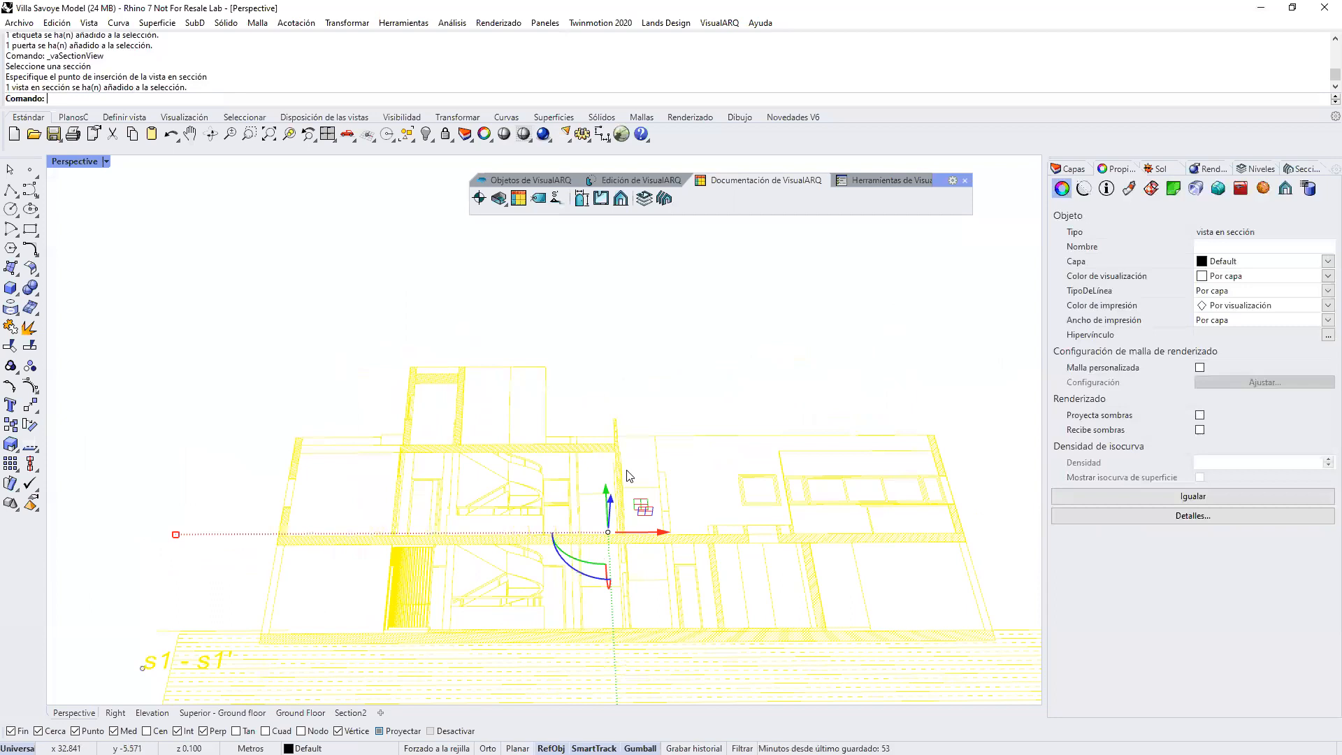
pyautogui.scroll(-10, 627, 477)
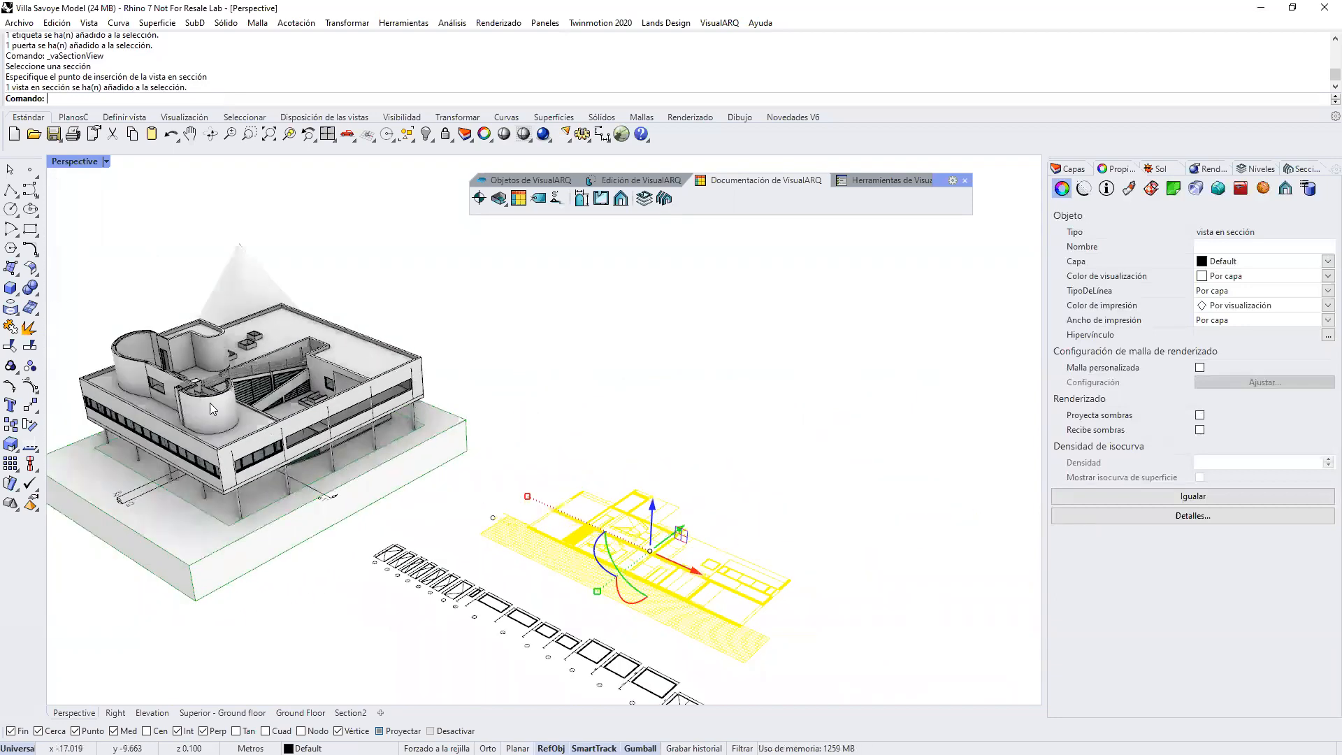
pyautogui.press('Escape')
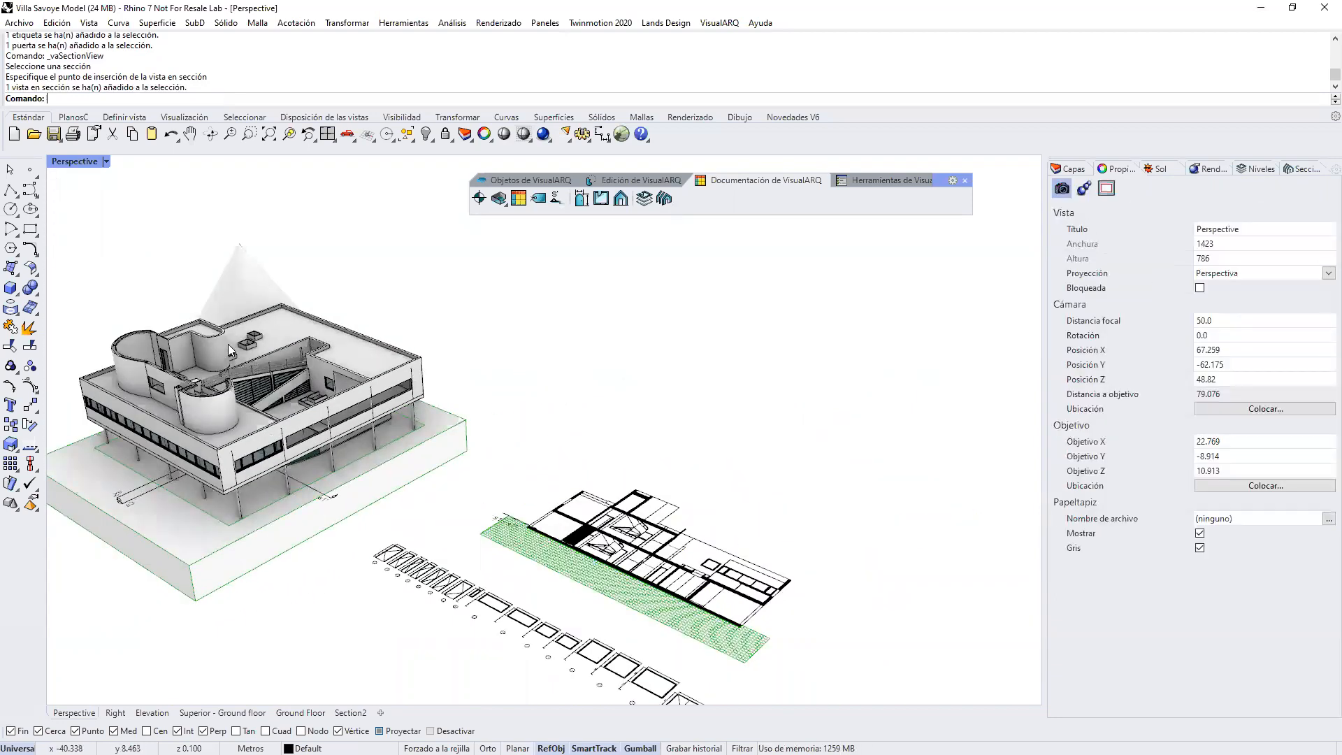
# Step: Move the cone next to the building so that section line s1 cuts through it
pyautogui.moveTo(256, 311); pyautogui.dragTo(232, 251, button='right')
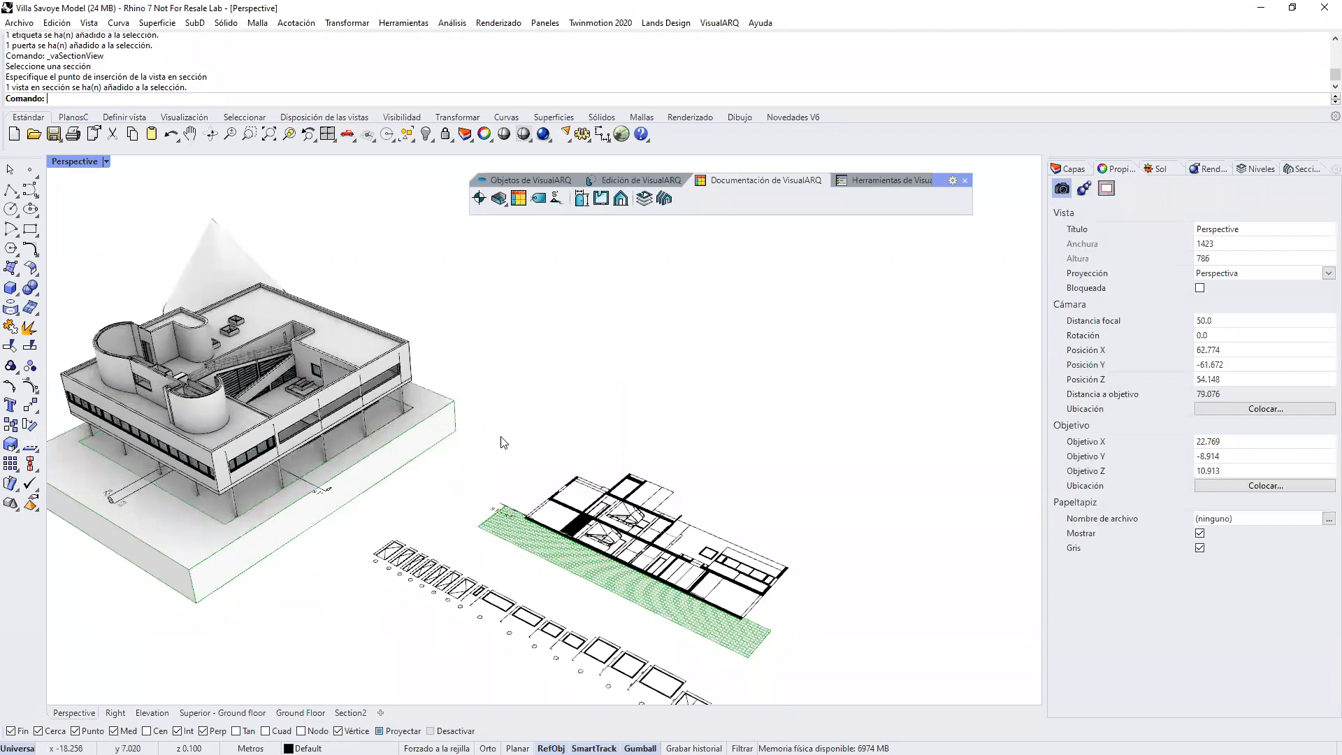
pyautogui.moveTo(498, 437); pyautogui.dragTo(783, 363, button='right')
pyautogui.moveTo(820, 350)
pyautogui.mouseDown()
pyautogui.moveTo(819, 381)
pyautogui.moveTo(843, 345)
pyautogui.moveTo(867, 445)
pyautogui.mouseUp()
pyautogui.click(629, 515)
pyautogui.moveTo(623, 506); pyautogui.dragTo(778, 493, button='right')
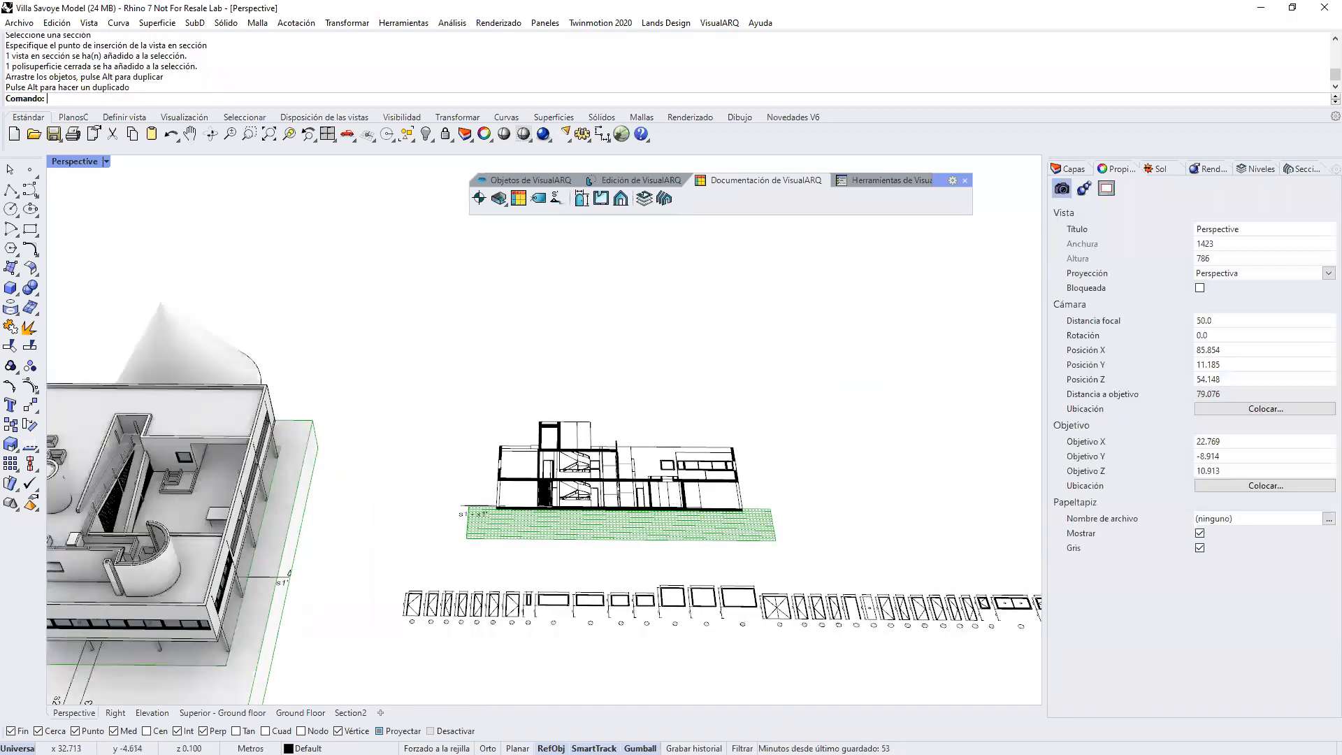
pyautogui.click(498, 467)
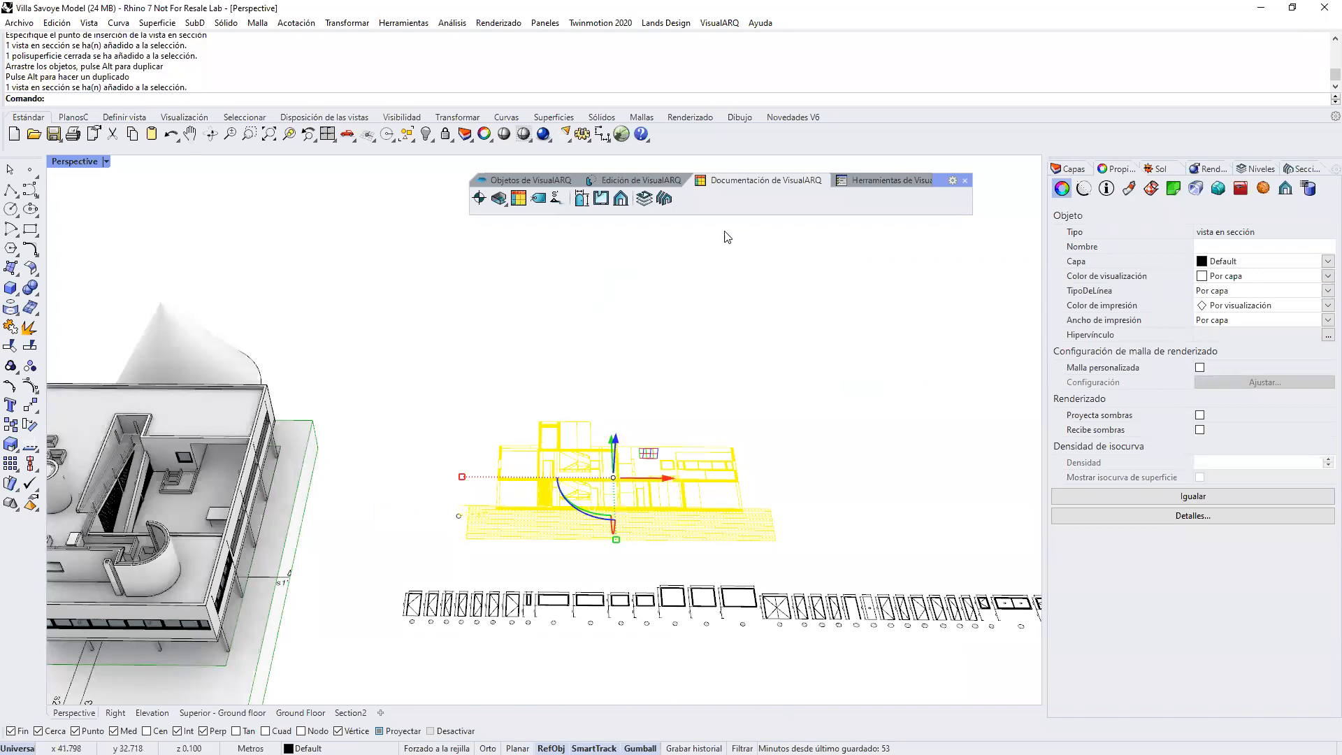
pyautogui.moveTo(594, 411); pyautogui.dragTo(359, 445, button='right')
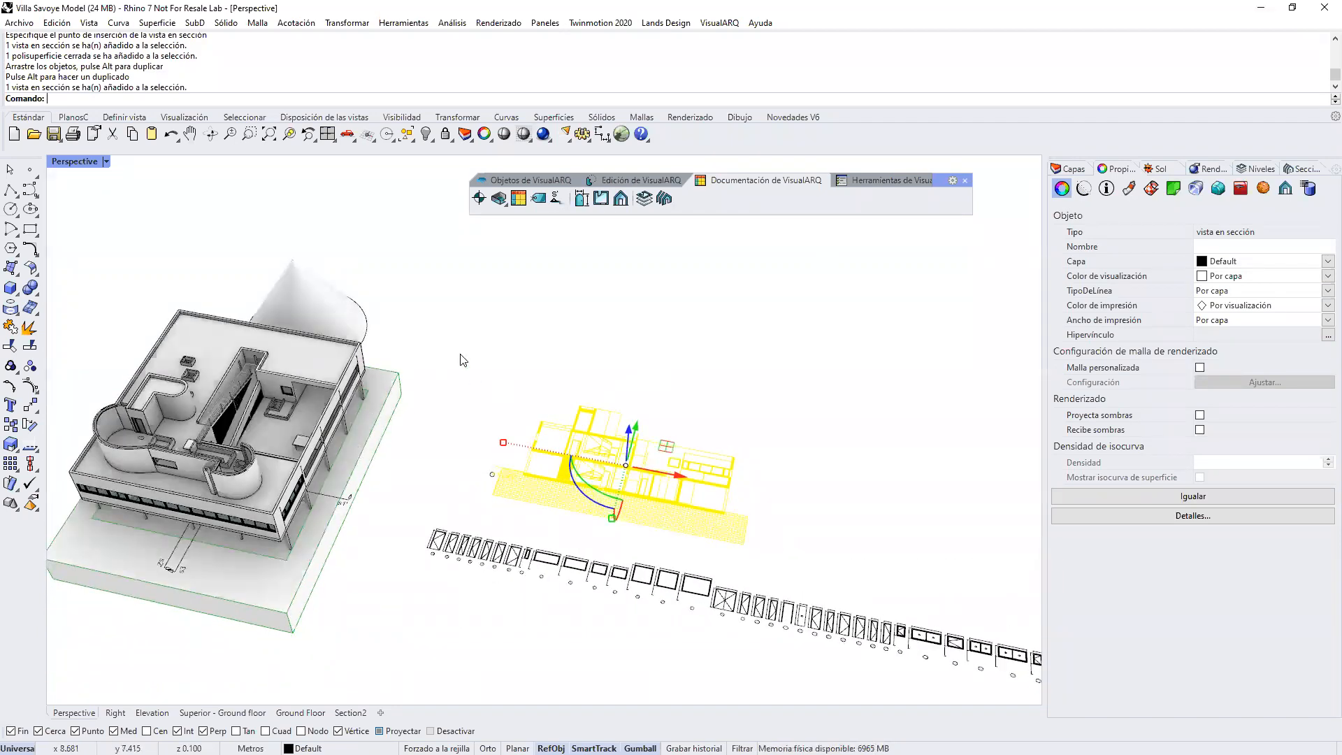
pyautogui.moveTo(363, 322); pyautogui.dragTo(475, 356)
pyautogui.moveTo(430, 297); pyautogui.dragTo(91, 446)
pyautogui.moveTo(369, 456)
pyautogui.mouseDown(button='right')
pyautogui.moveTo(464, 390)
pyautogui.moveTo(456, 404)
pyautogui.moveTo(419, 375)
pyautogui.moveTo(488, 317)
pyautogui.mouseUp(button='right')
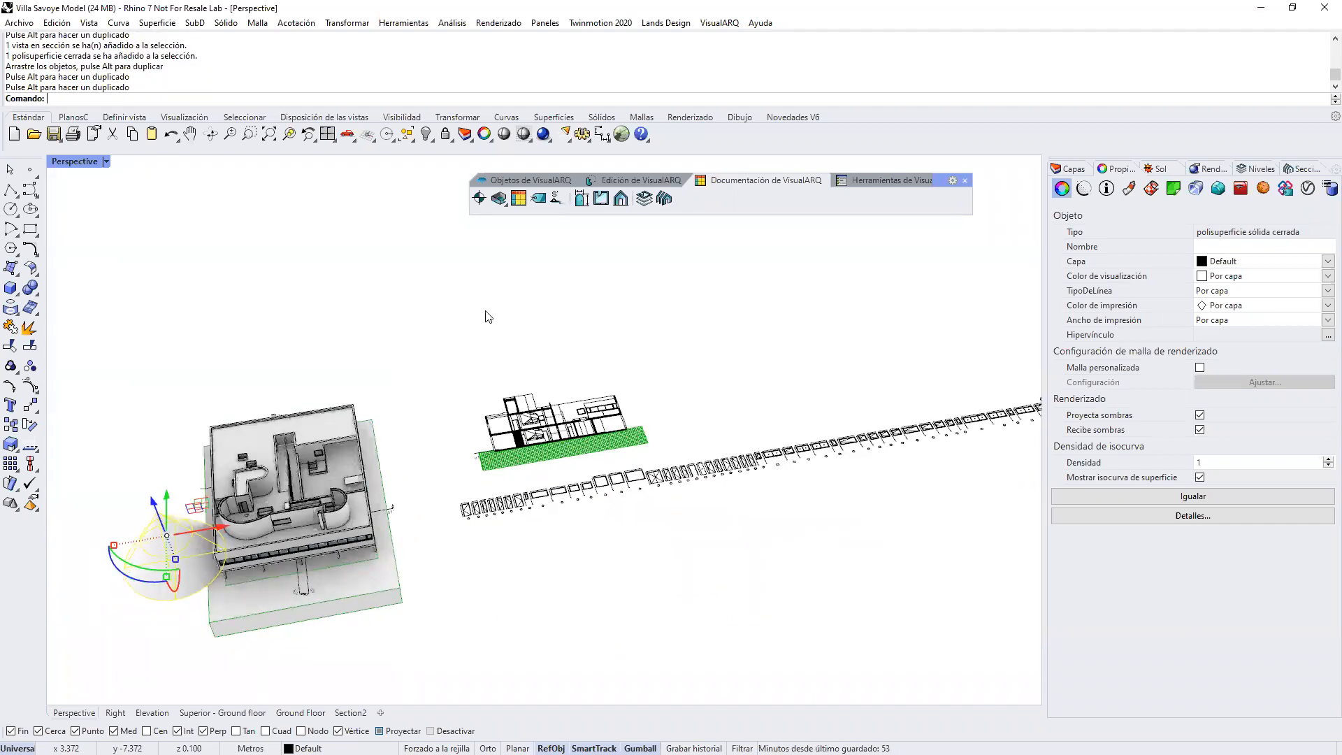
# Step: Update the s1 section view to include the relocated cone and inspect the cone's cut in the drawing
pyautogui.click(489, 317)
pyautogui.click(601, 409)
pyautogui.scroll(3, 604, 367)
pyautogui.click(886, 181)
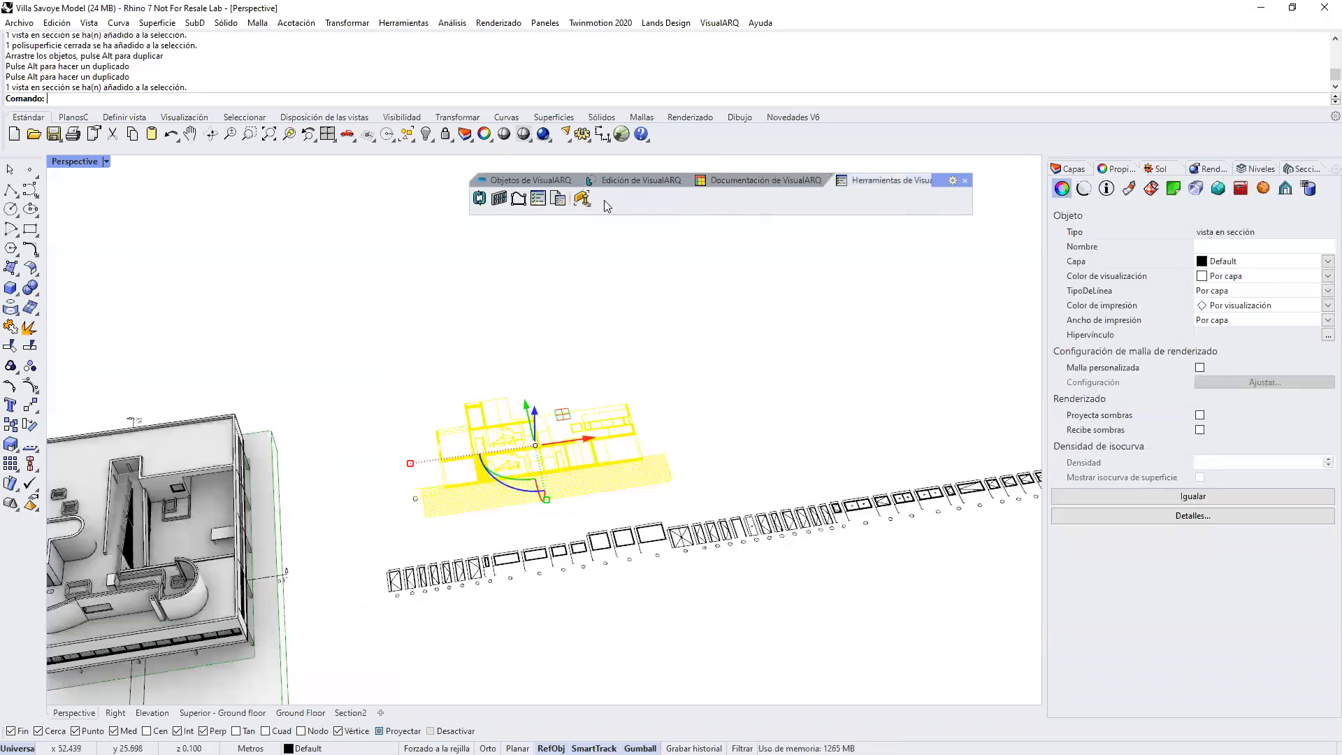
pyautogui.click(479, 199)
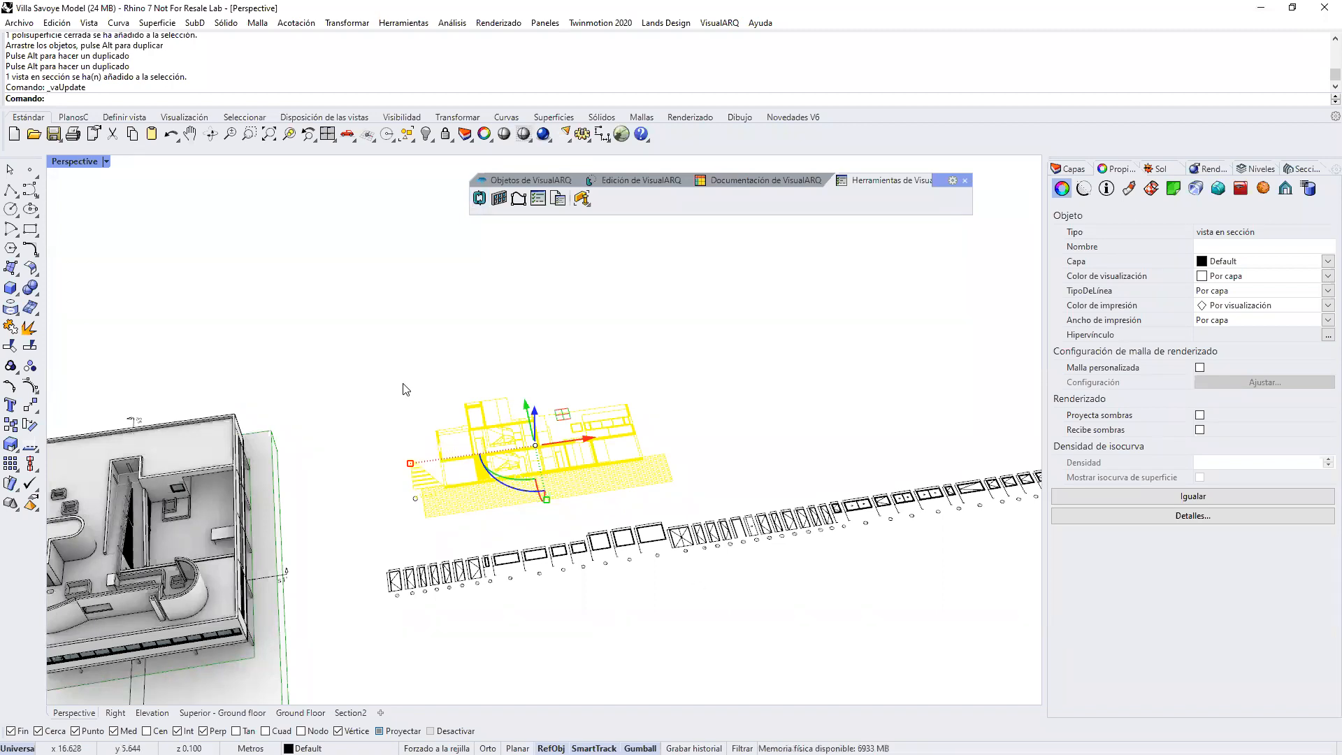
pyautogui.scroll(5, 441, 492)
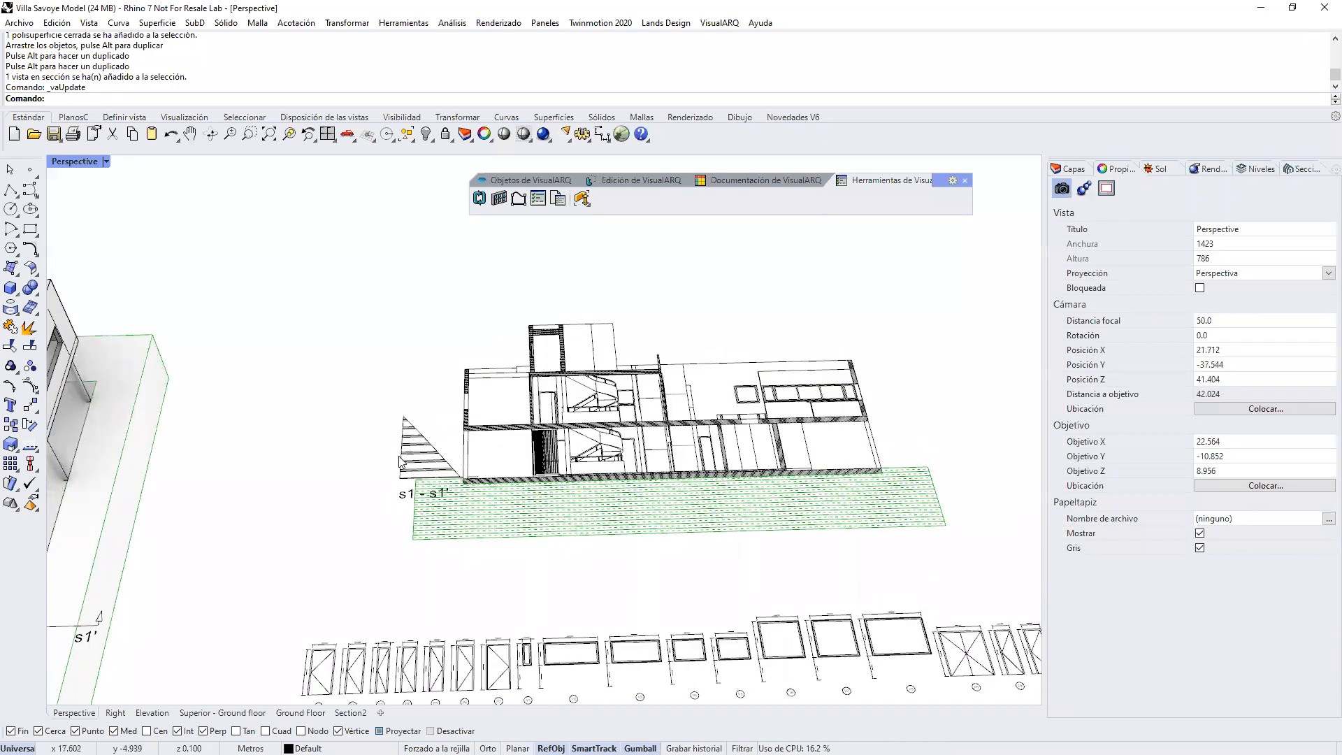
# Step: Delete the cone standing beside the building
pyautogui.scroll(-5, 708, 485)
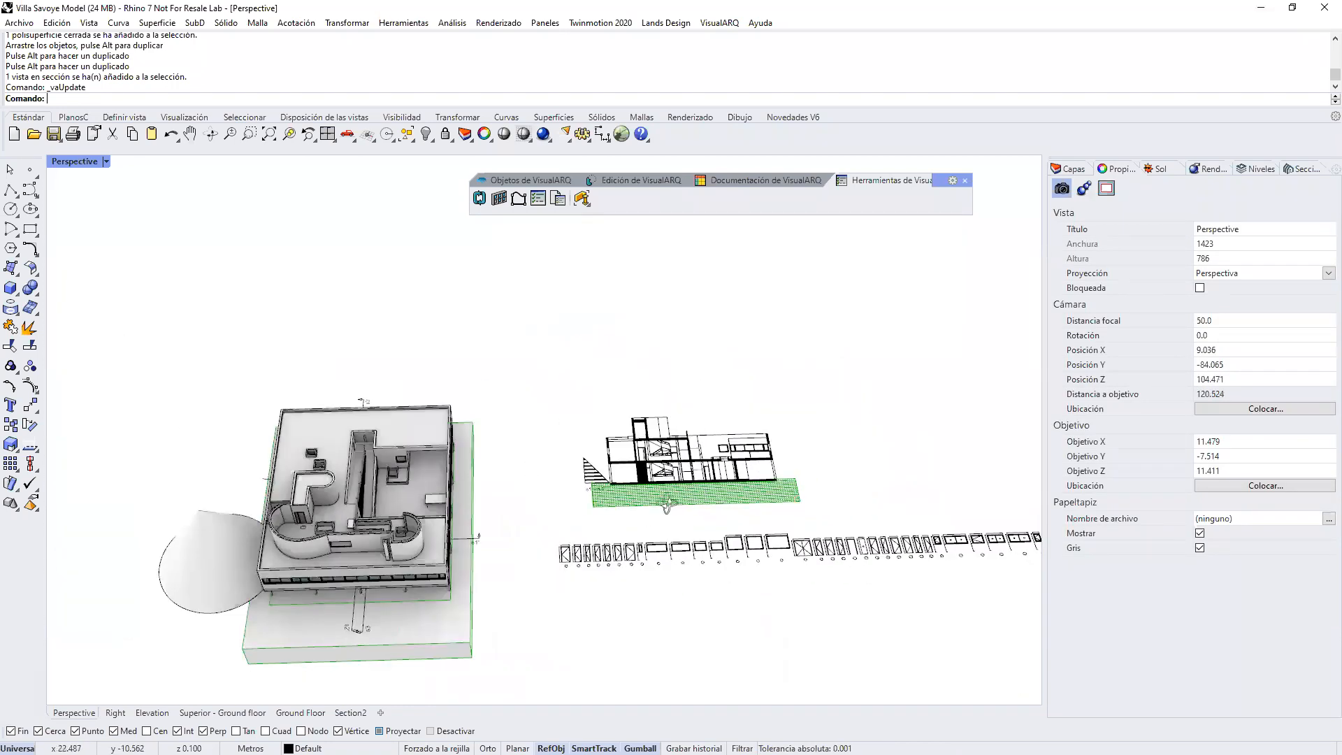
pyautogui.moveTo(657, 505); pyautogui.dragTo(498, 499, button='right')
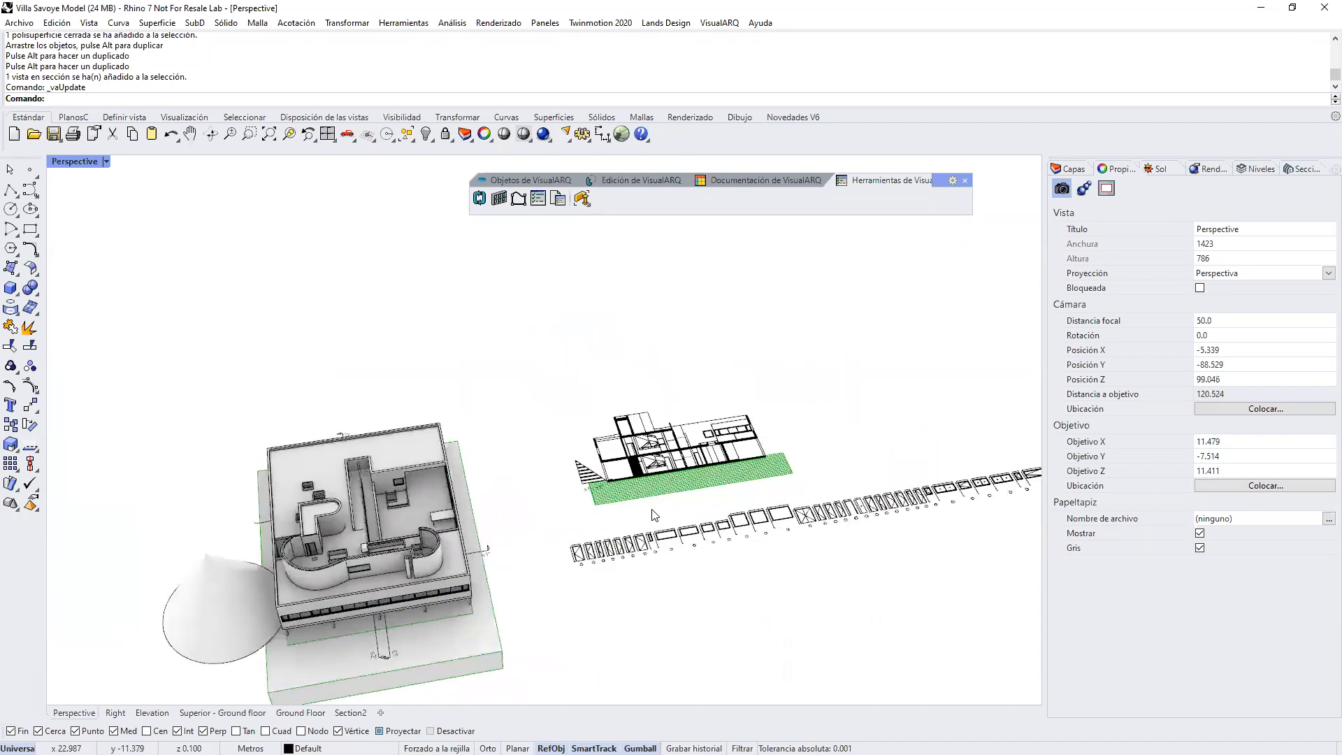
pyautogui.click(619, 488)
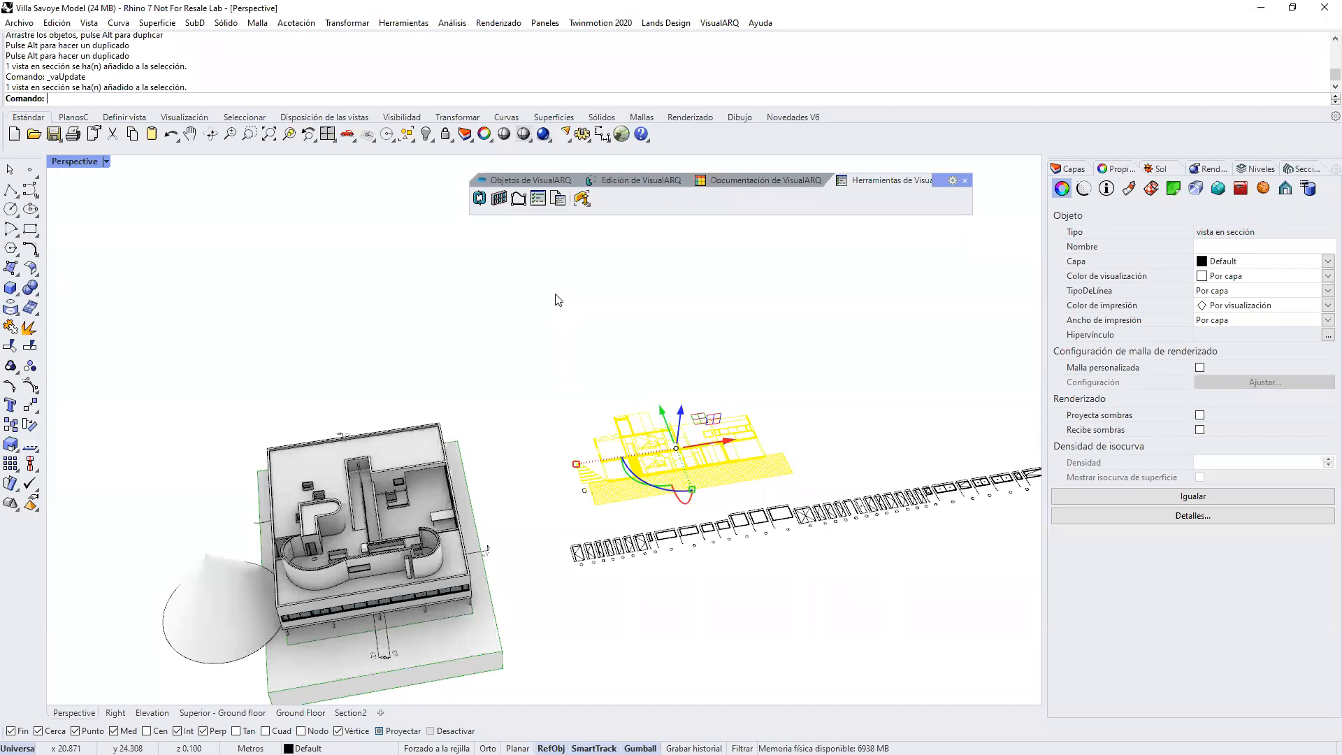
pyautogui.moveTo(718, 419); pyautogui.dragTo(724, 402, button='right')
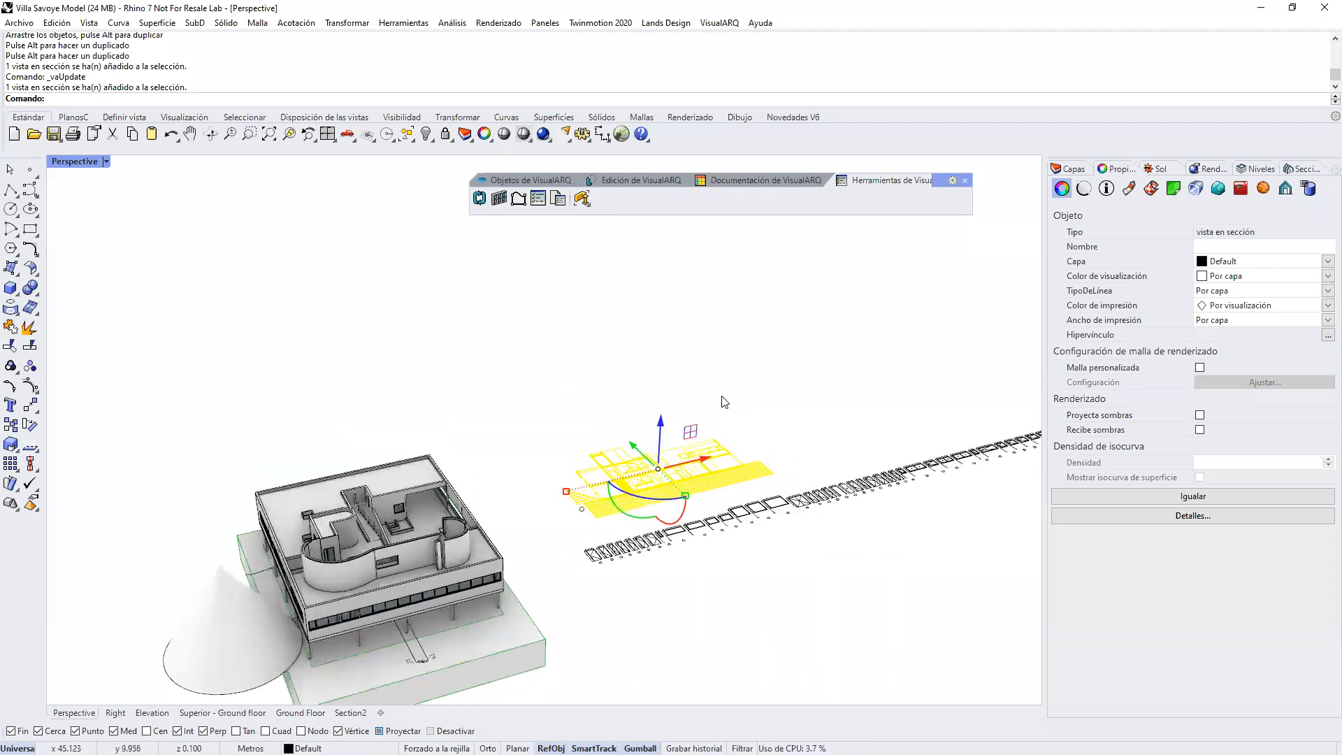
pyautogui.scroll(-4, 722, 398)
pyautogui.click(692, 335)
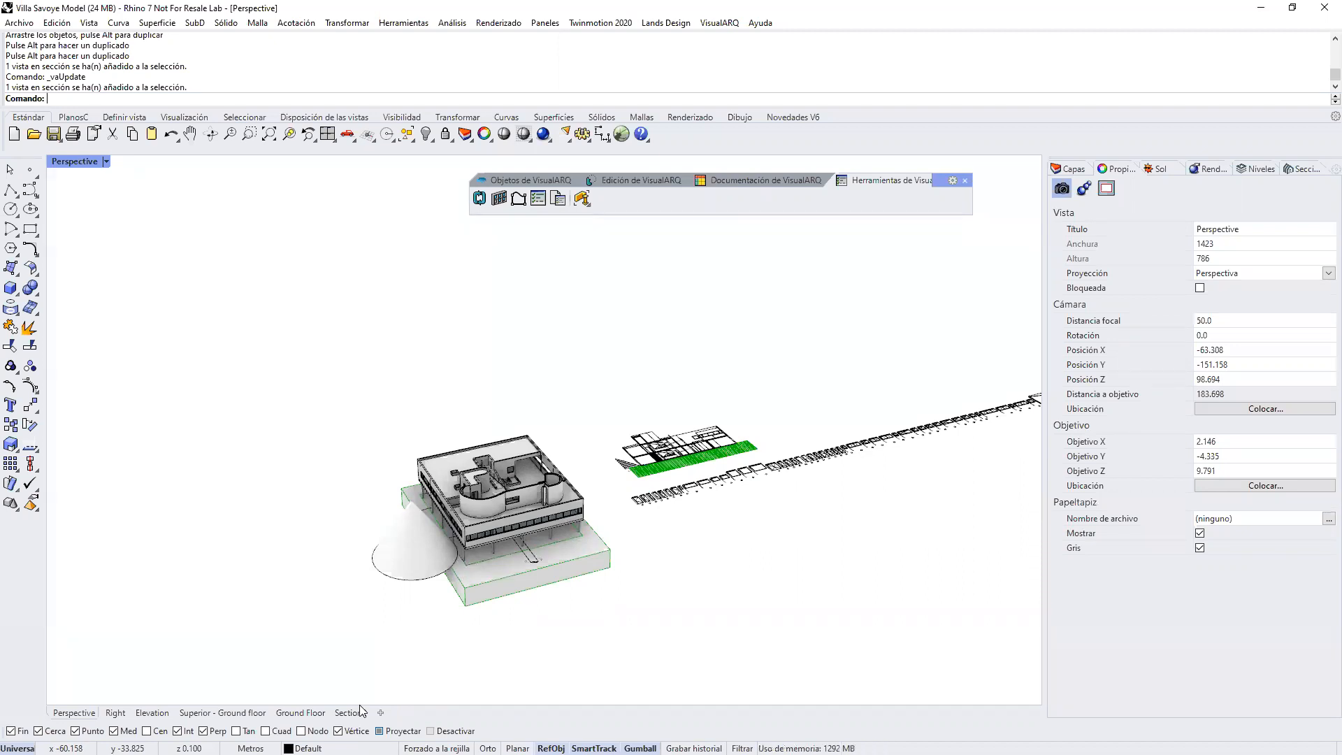
pyautogui.click(407, 531)
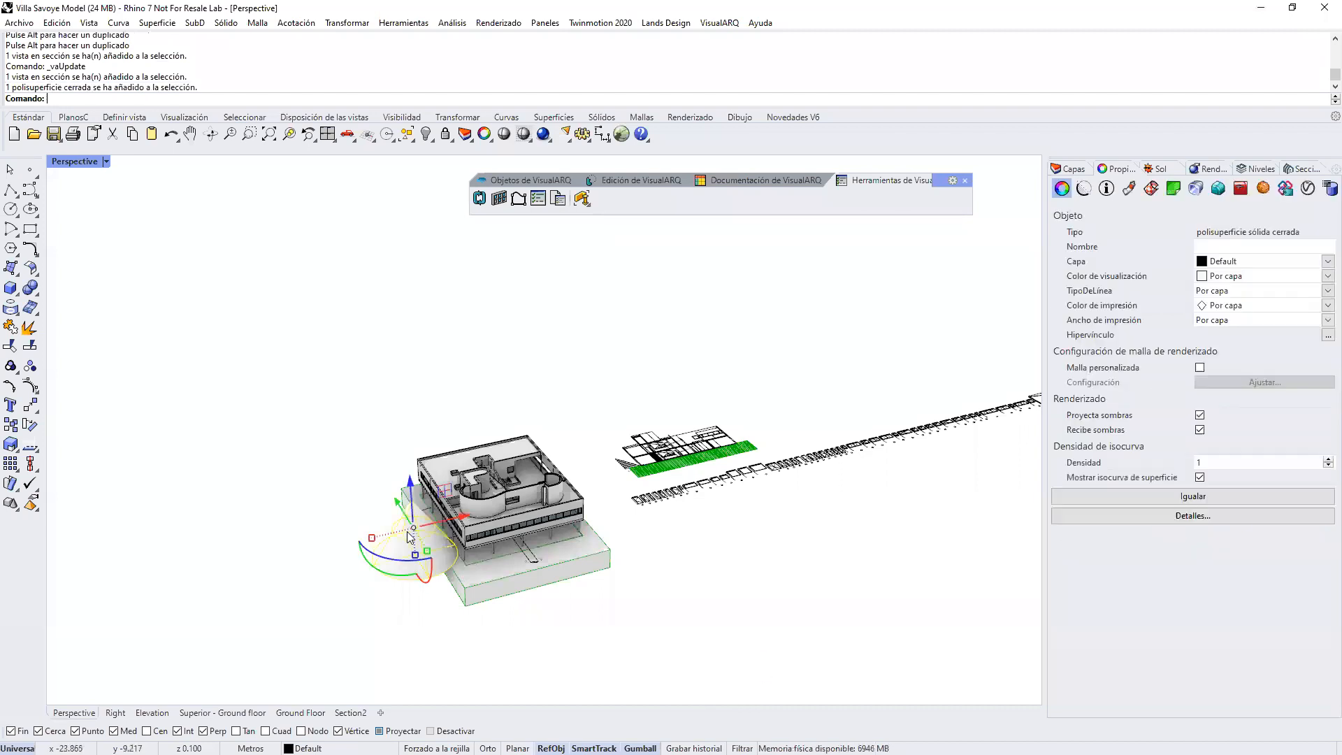
pyautogui.press('Delete')
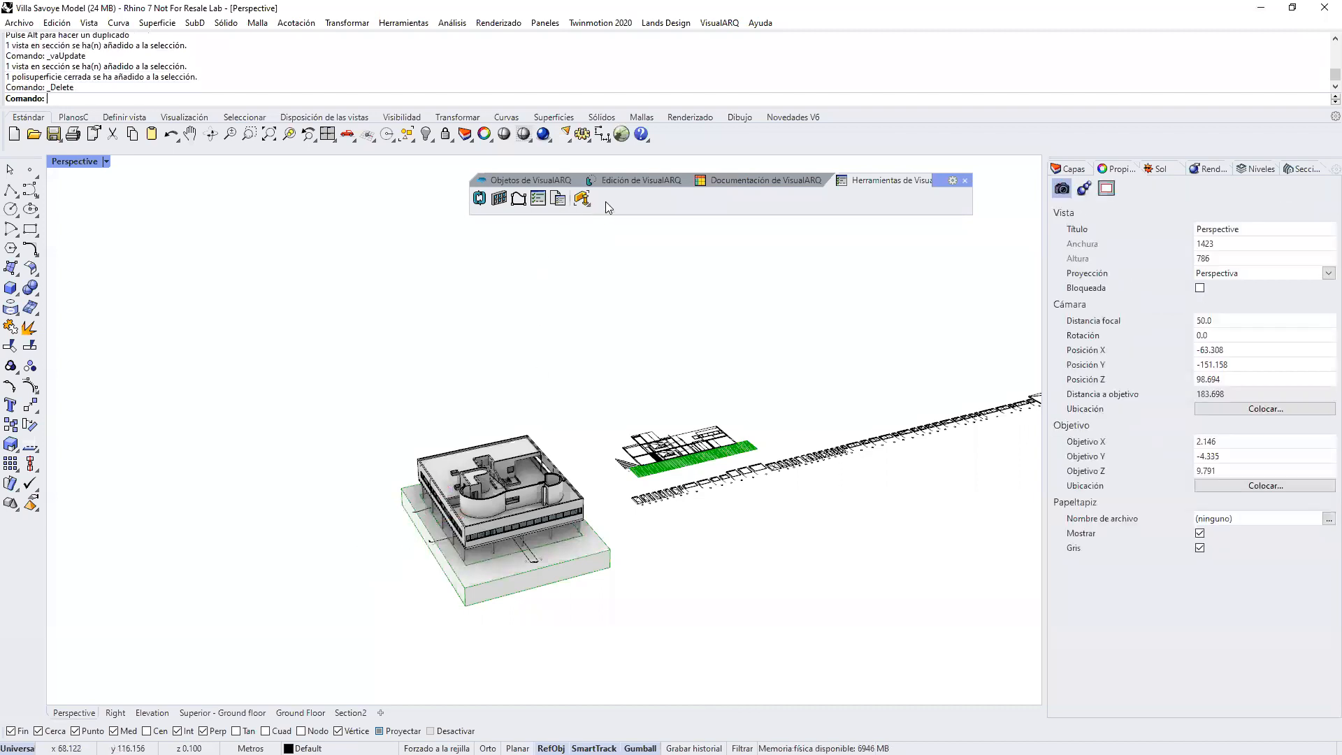
# Step: Insert an Openings table covering all the building's objects, placed beside the model below the row of door and window elevations
pyautogui.click(722, 185)
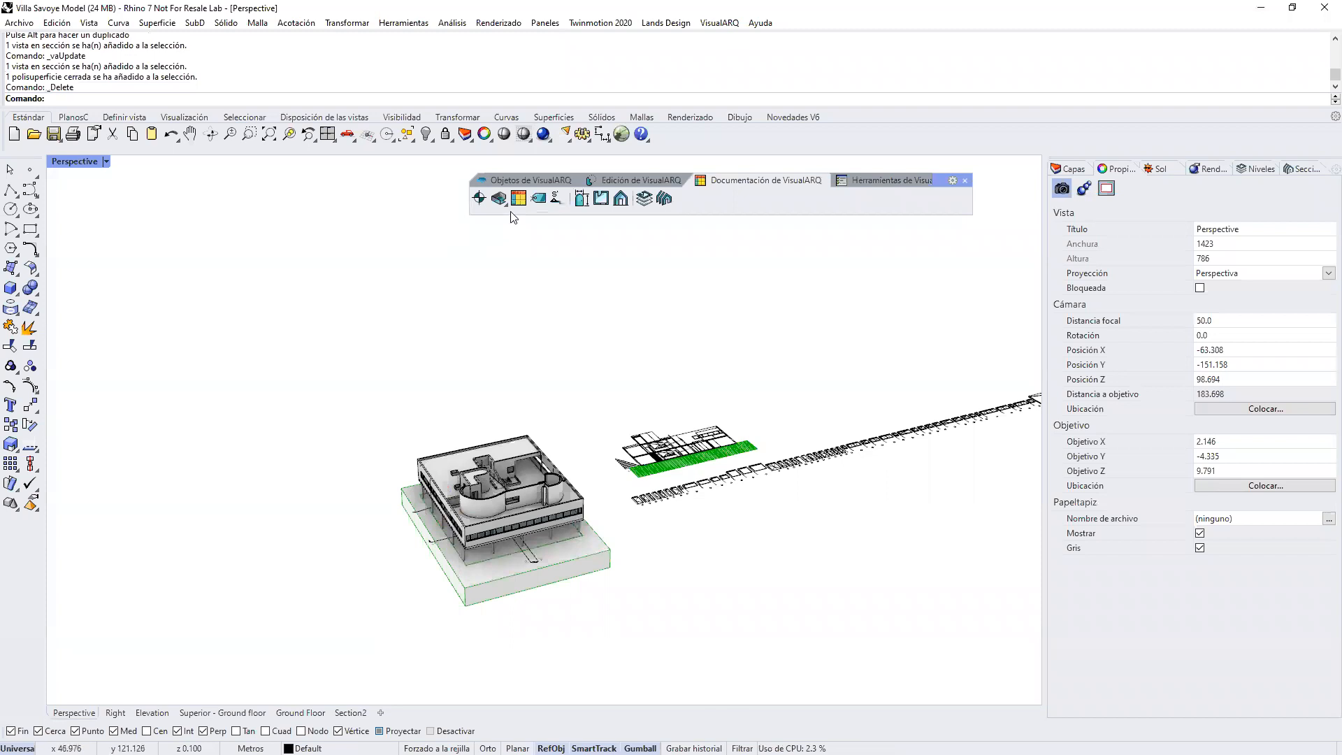
pyautogui.click(518, 201)
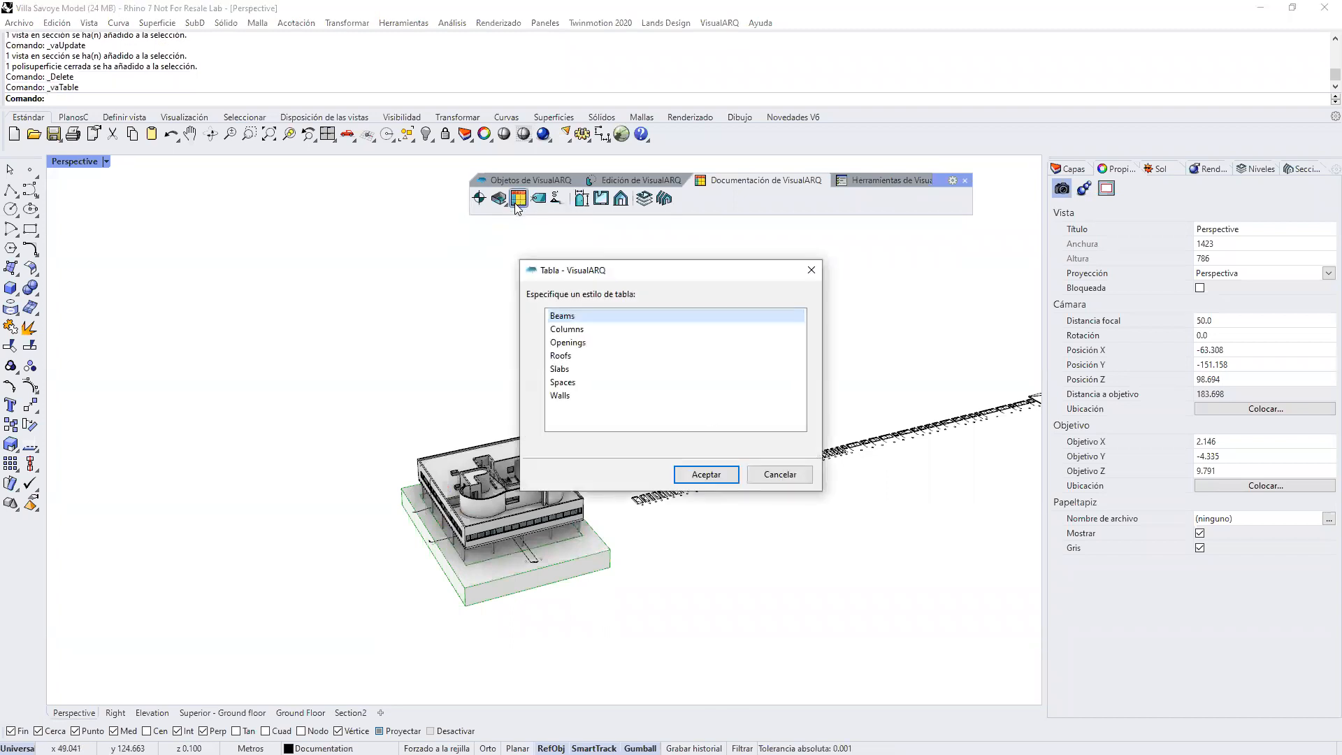
pyautogui.click(568, 342)
pyautogui.click(698, 476)
pyautogui.moveTo(362, 409); pyautogui.dragTo(613, 585)
pyautogui.moveTo(633, 592); pyautogui.dragTo(627, 607, button='right')
pyautogui.rightClick(632, 543)
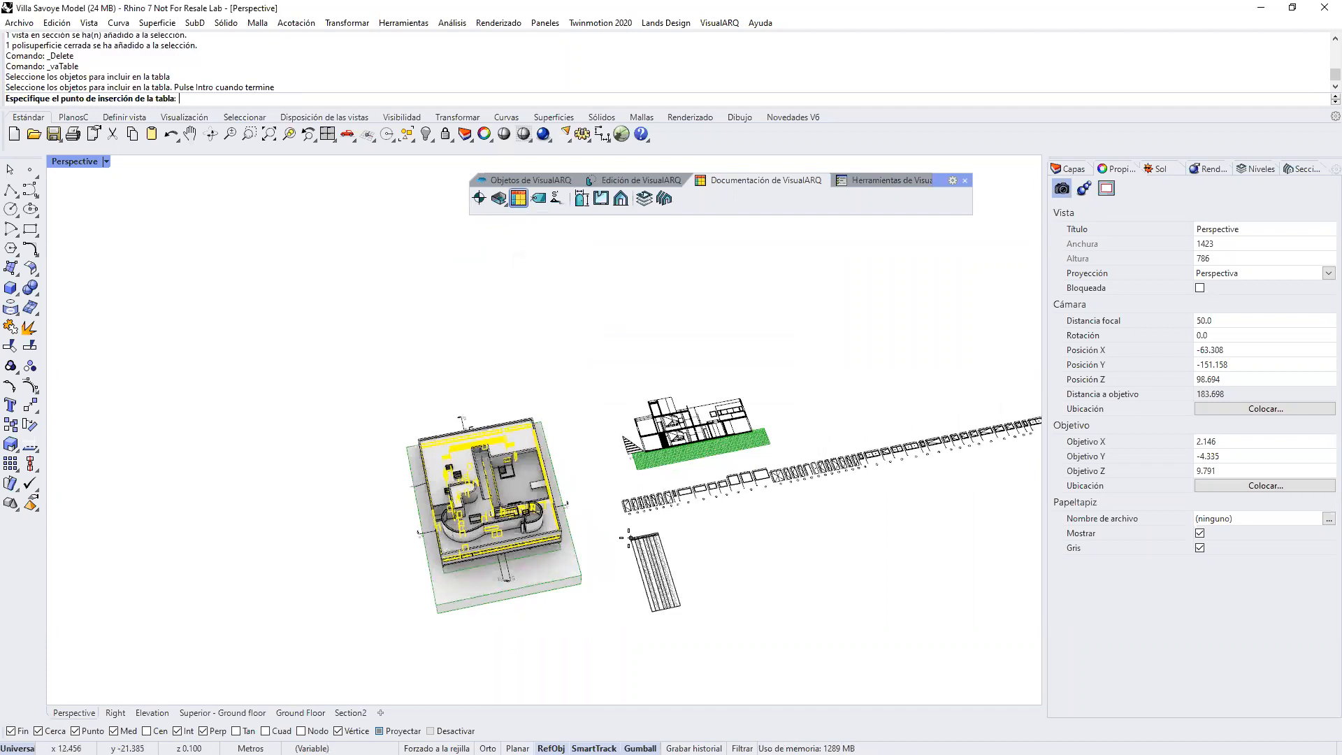
pyautogui.click(606, 530)
# Step: Examine the Openings table's columns up close and compare it with a window in the building's side facade
pyautogui.scroll(8, 610, 499)
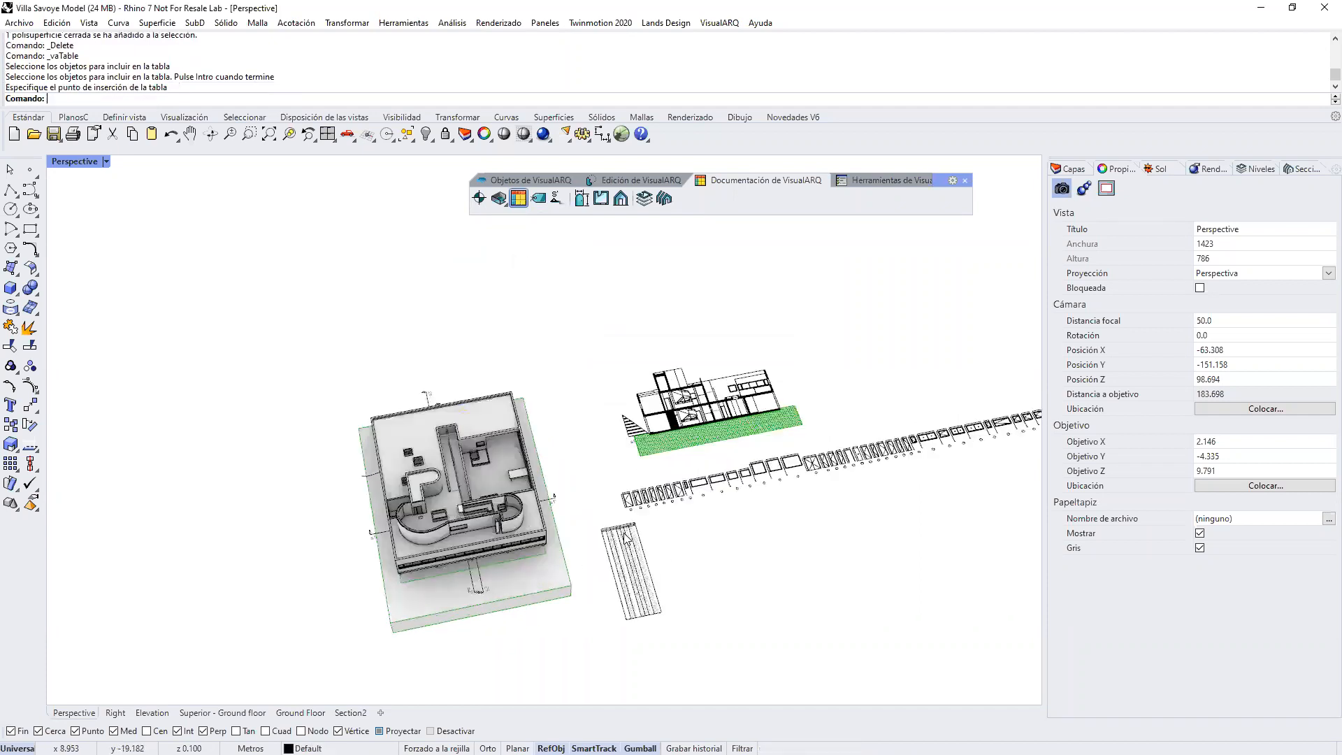
pyautogui.scroll(15, 600, 420)
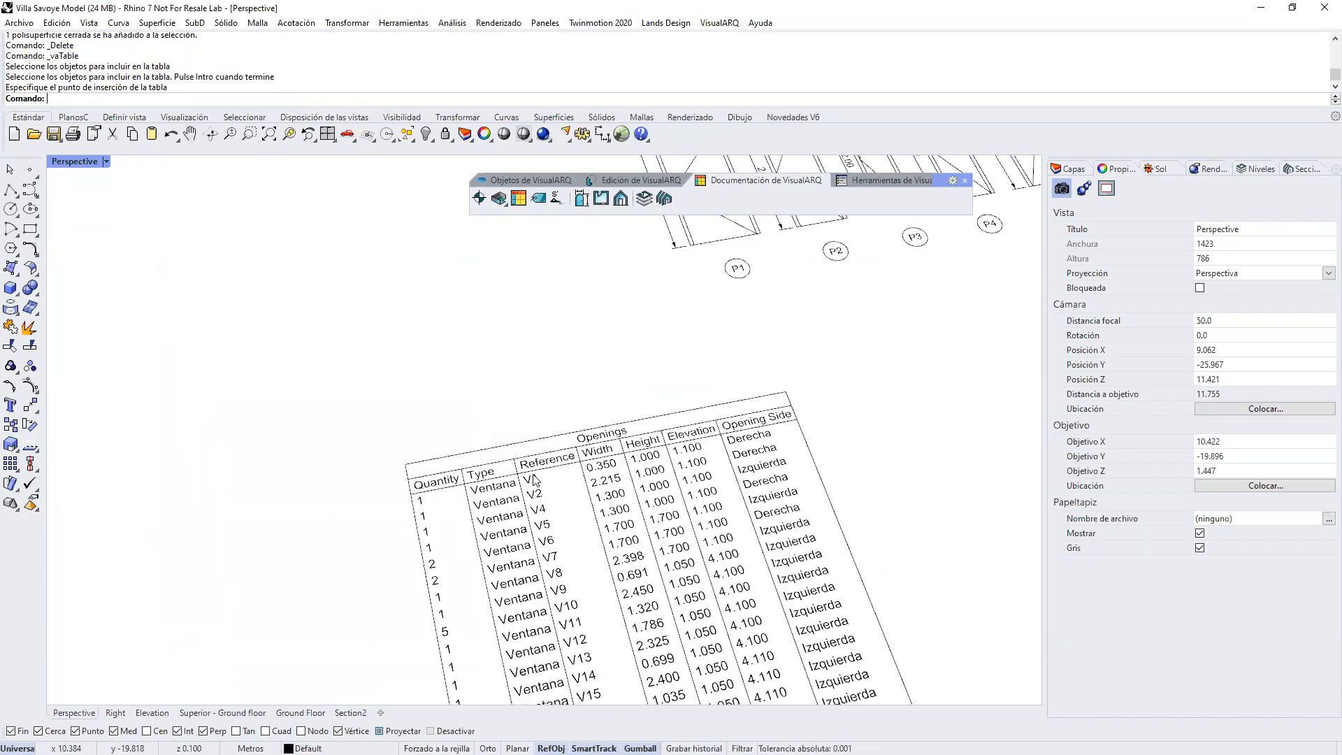
pyautogui.scroll(-4, 530, 532)
pyautogui.moveTo(751, 632); pyautogui.dragTo(677, 616, button='right')
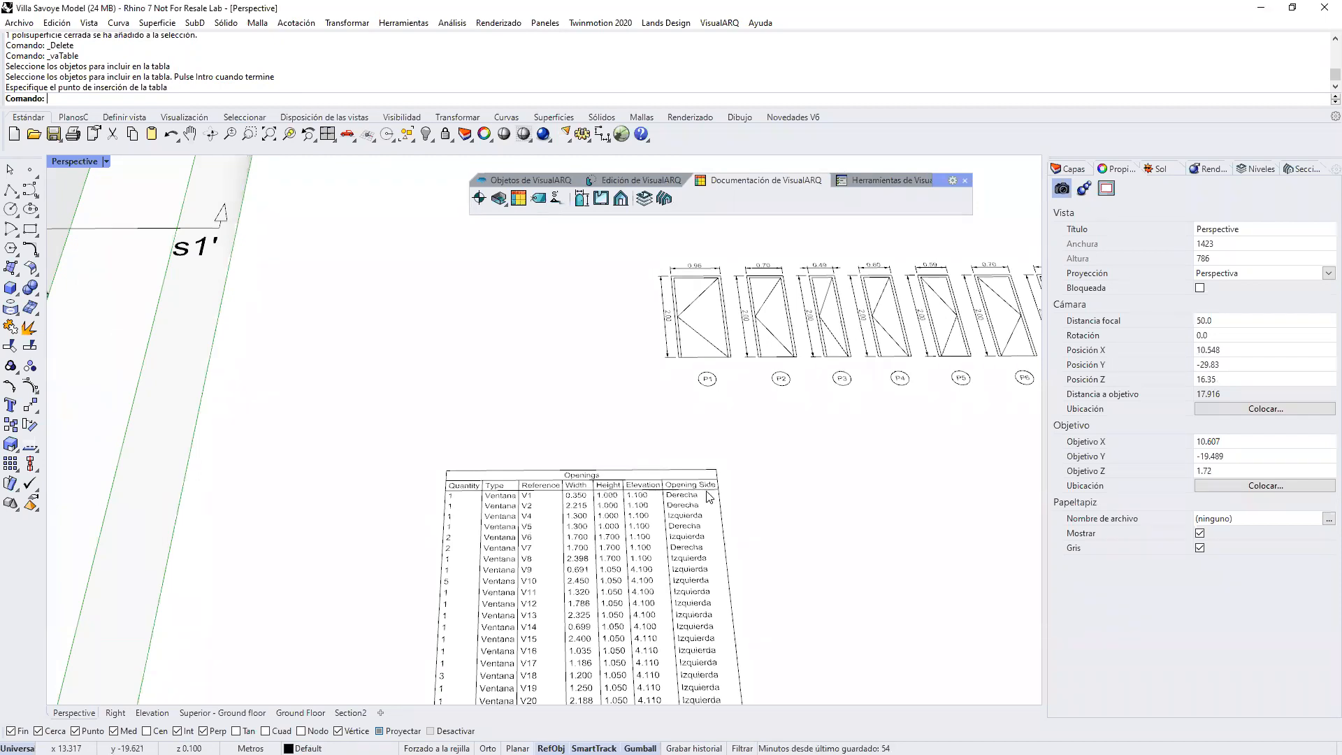
pyautogui.scroll(-8, 716, 506)
pyautogui.moveTo(715, 504); pyautogui.dragTo(426, 408, button='right')
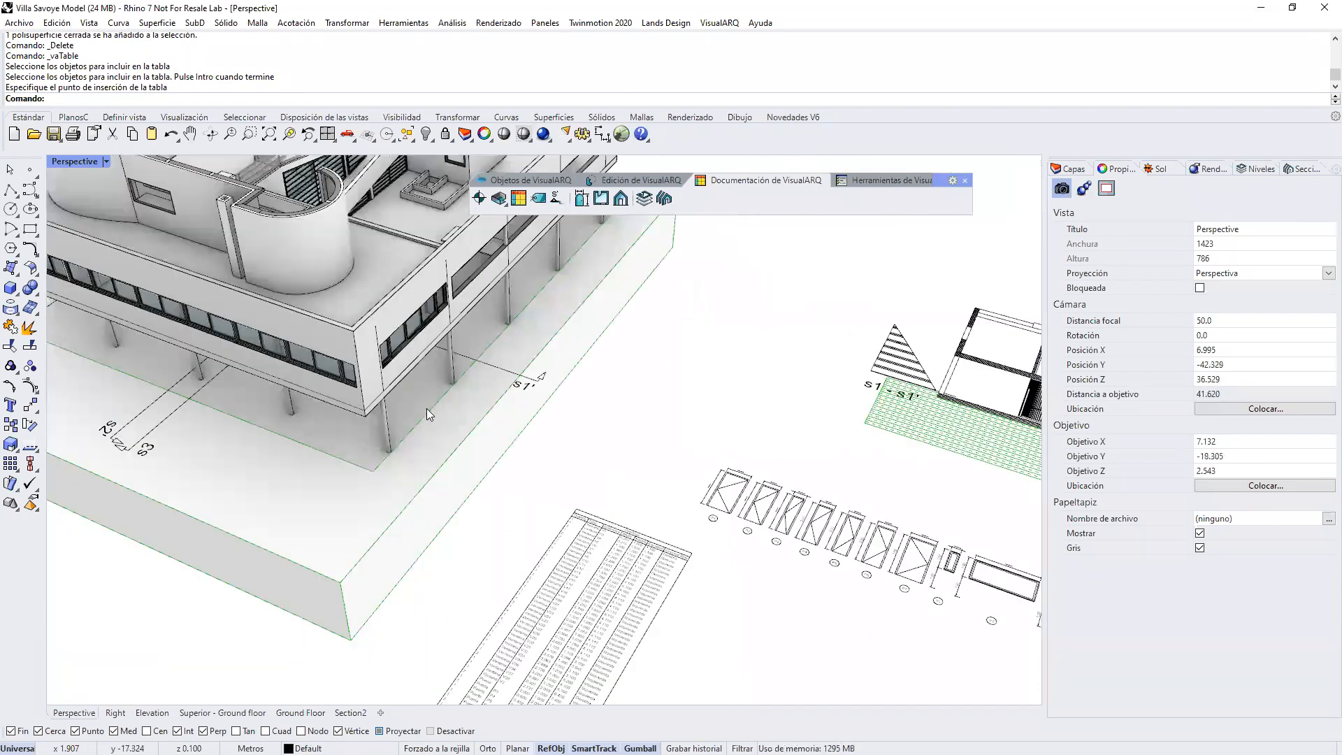
pyautogui.click(406, 342)
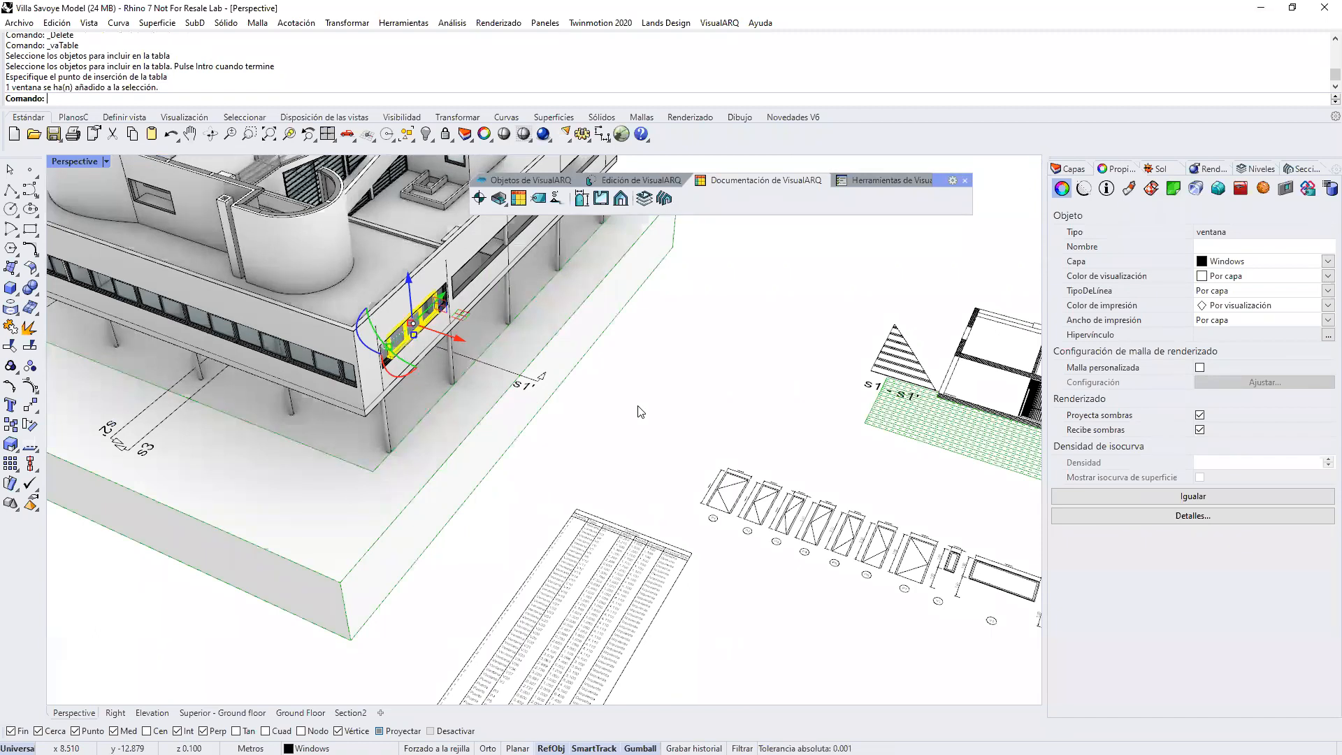
pyautogui.moveTo(625, 417)
pyautogui.keyDown('shift'); pyautogui.mouseDown(button='right')
pyautogui.moveTo(620, 404)
pyautogui.moveTo(631, 406)
pyautogui.mouseUp(button='right'); pyautogui.keyUp('shift')
pyautogui.click(614, 403)
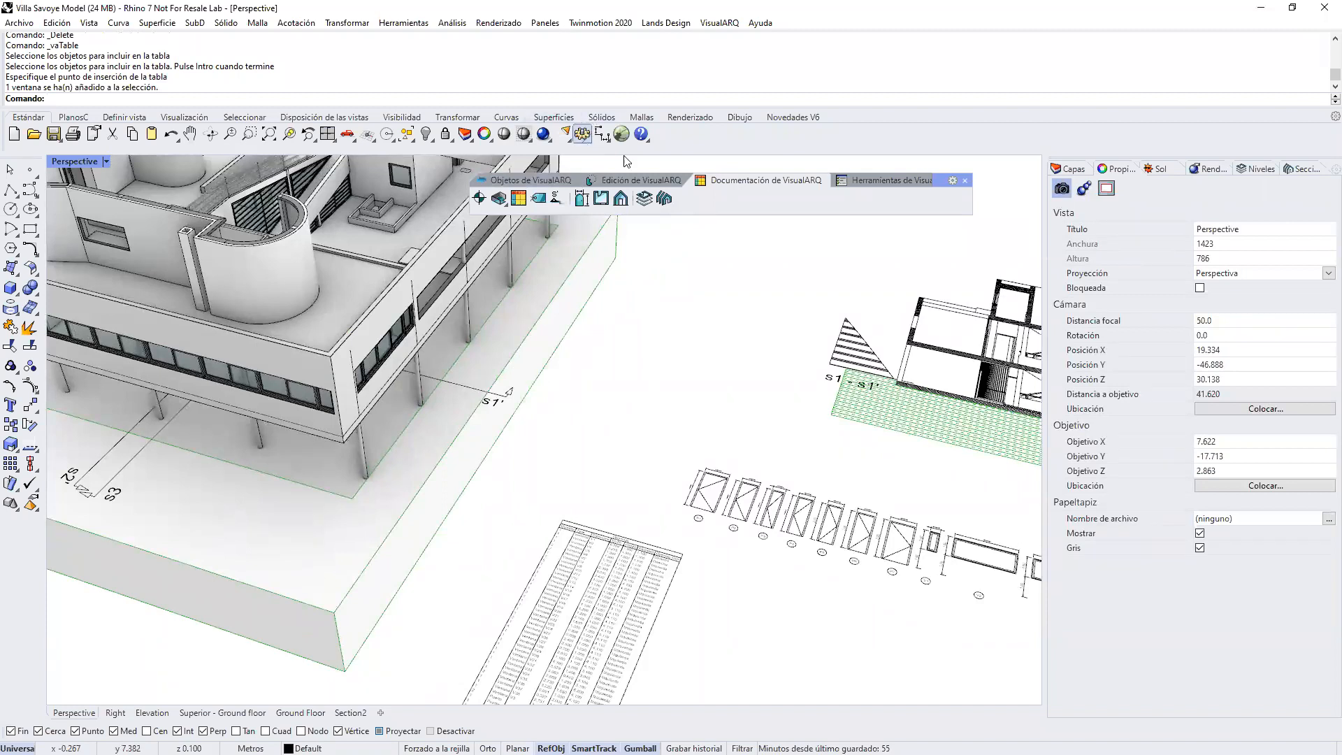
# Step: Start a new document parameter in the Rhino options and name it "Fase de Renovación"
pyautogui.click(392, 24)
pyautogui.click(420, 406)
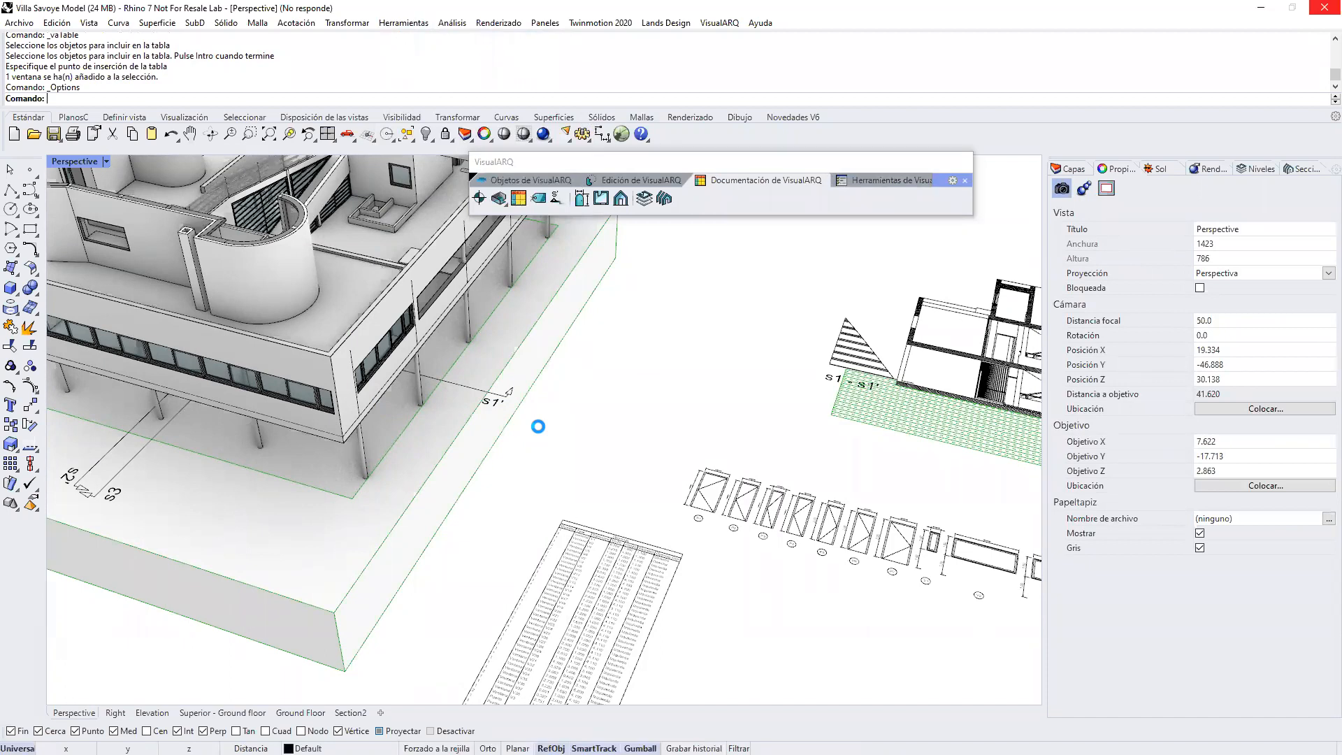
pyautogui.scroll(2, 453, 179)
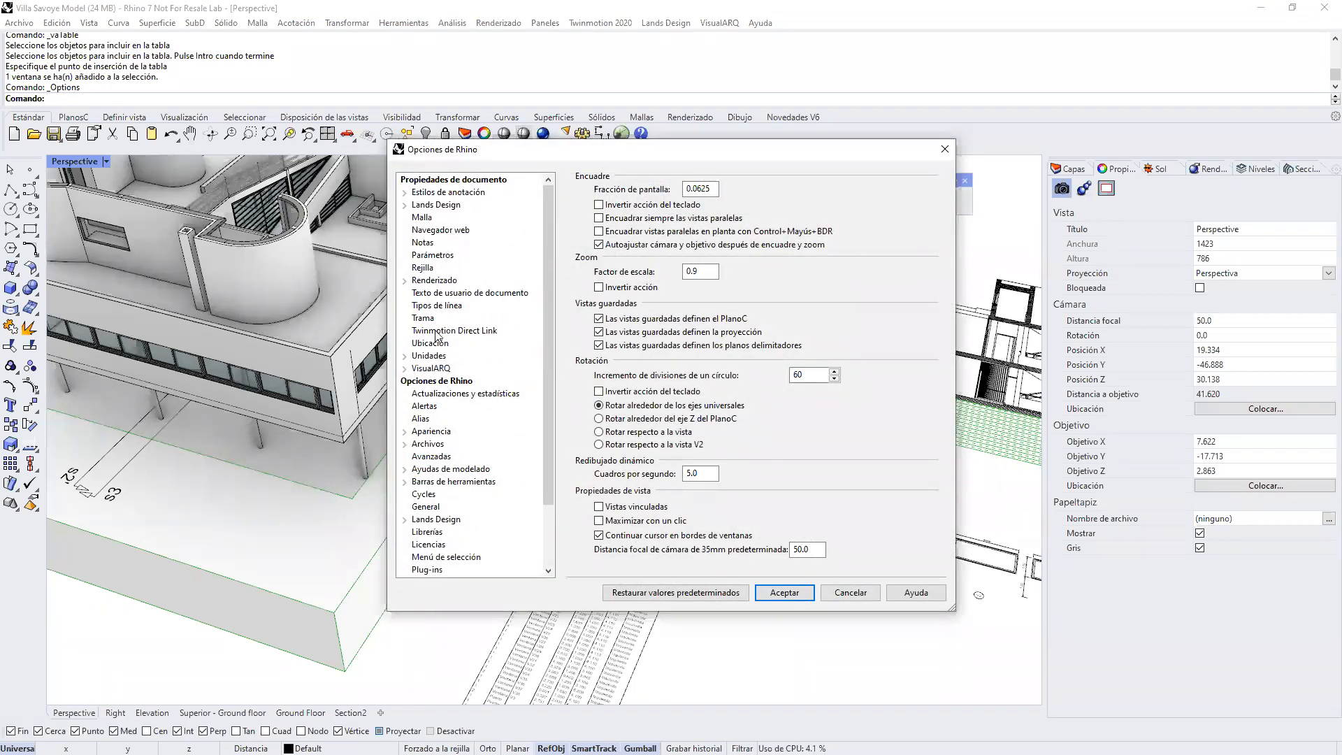
pyautogui.click(441, 256)
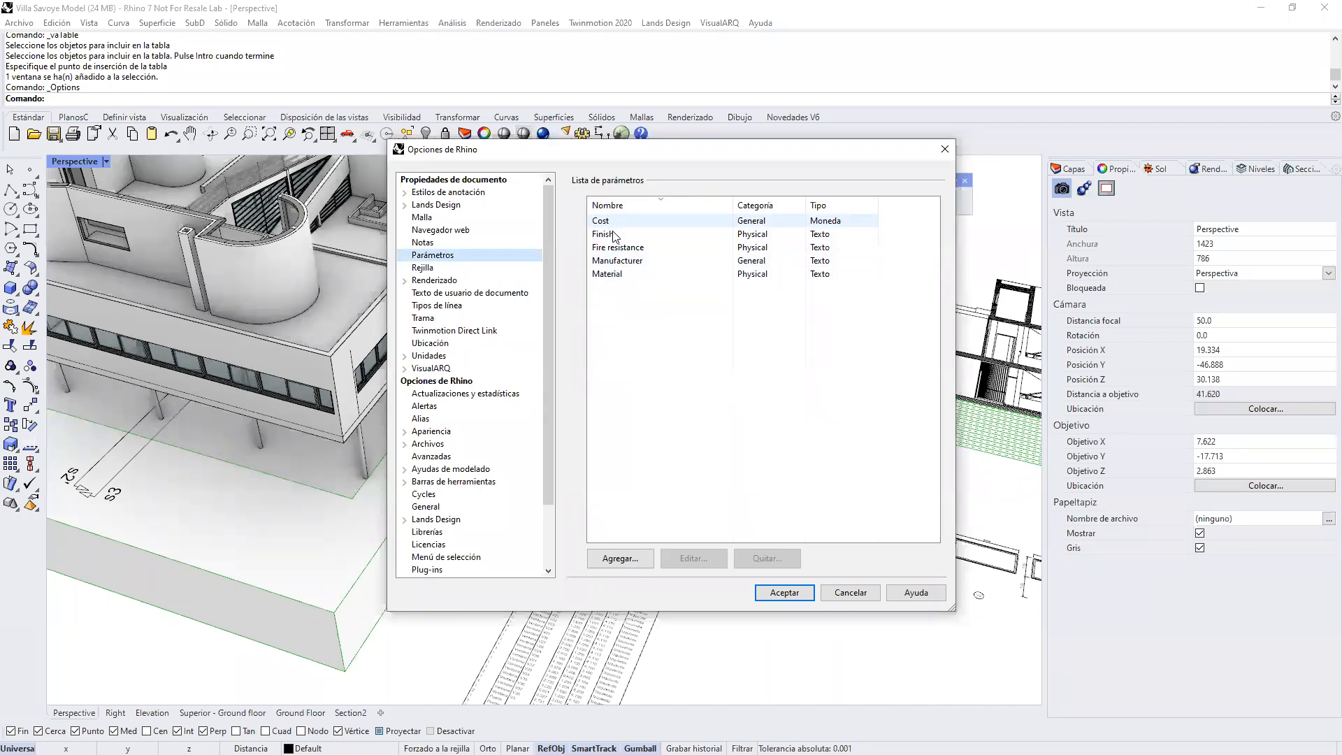
pyautogui.click(637, 557)
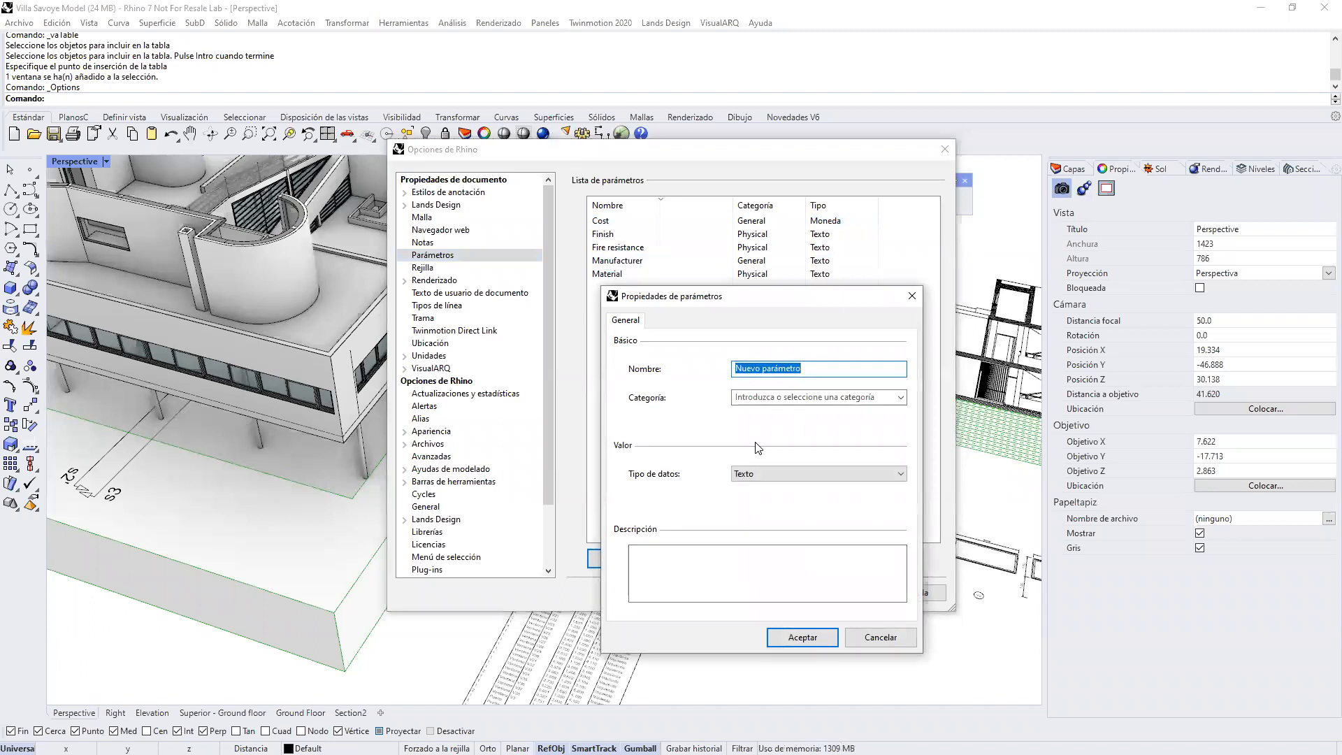
pyautogui.write('Fase de Renovación')
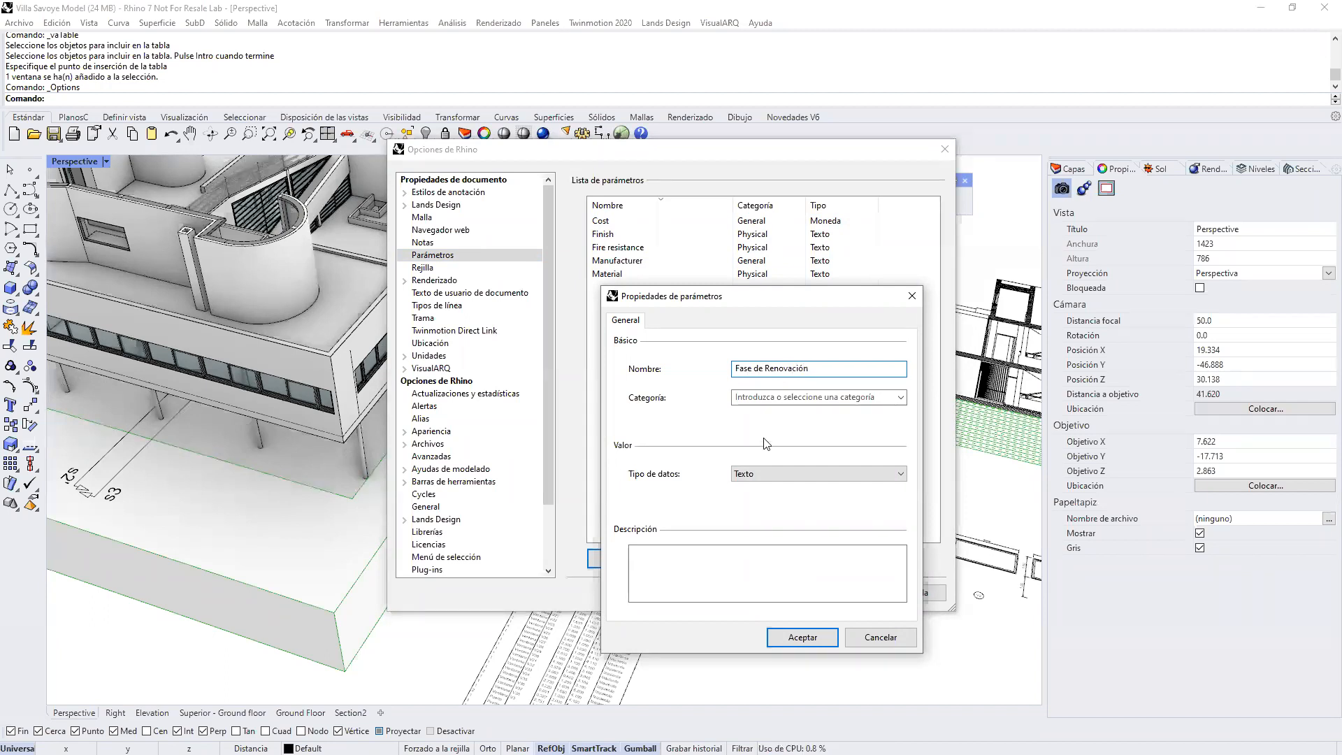
# Step: Assign the new parameter to the General category with the Texto data type, and save the options
pyautogui.click(901, 397)
pyautogui.click(804, 418)
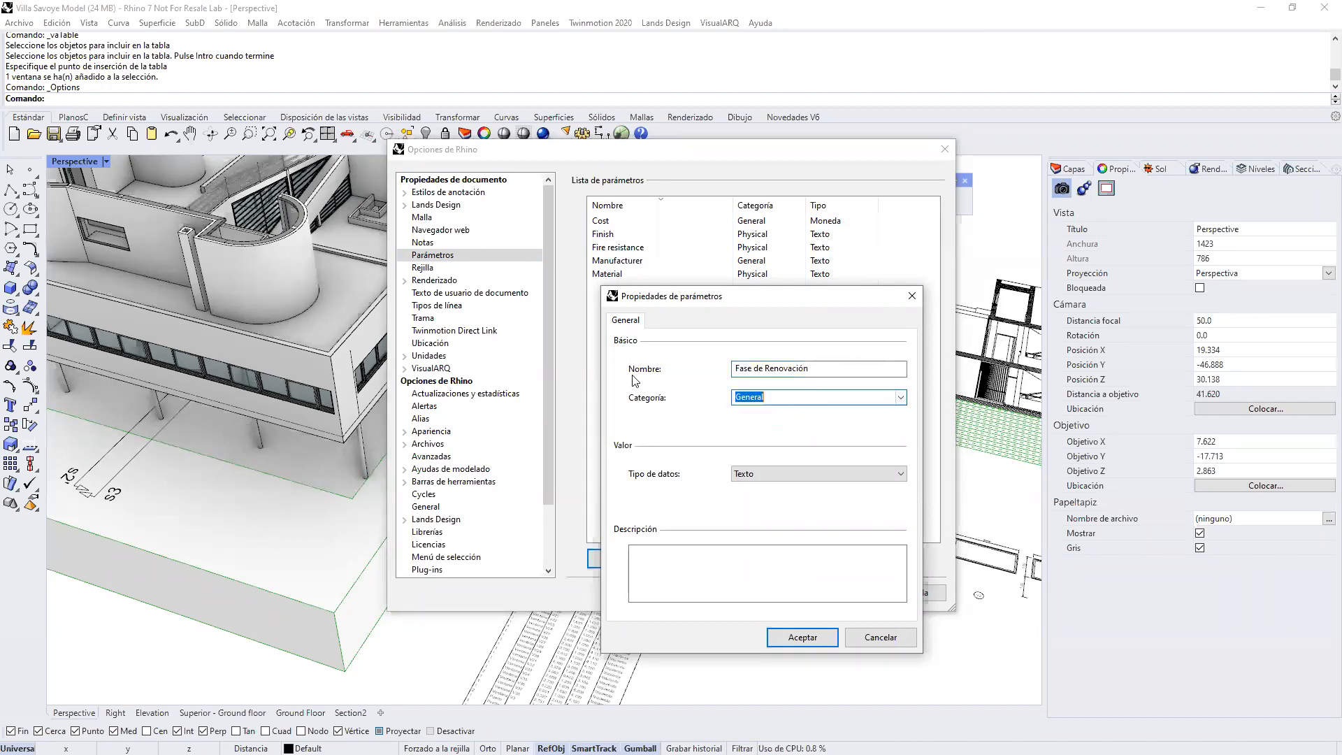
pyautogui.click(769, 474)
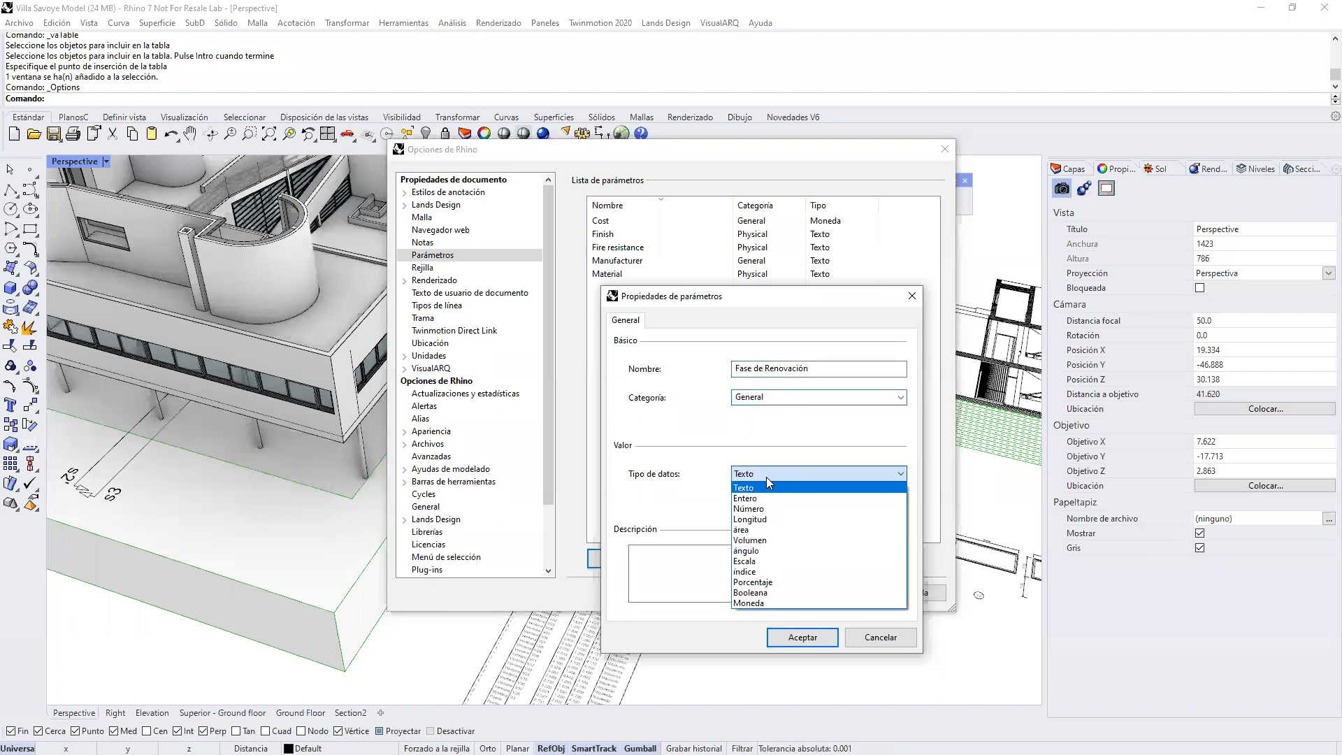
pyautogui.click(766, 487)
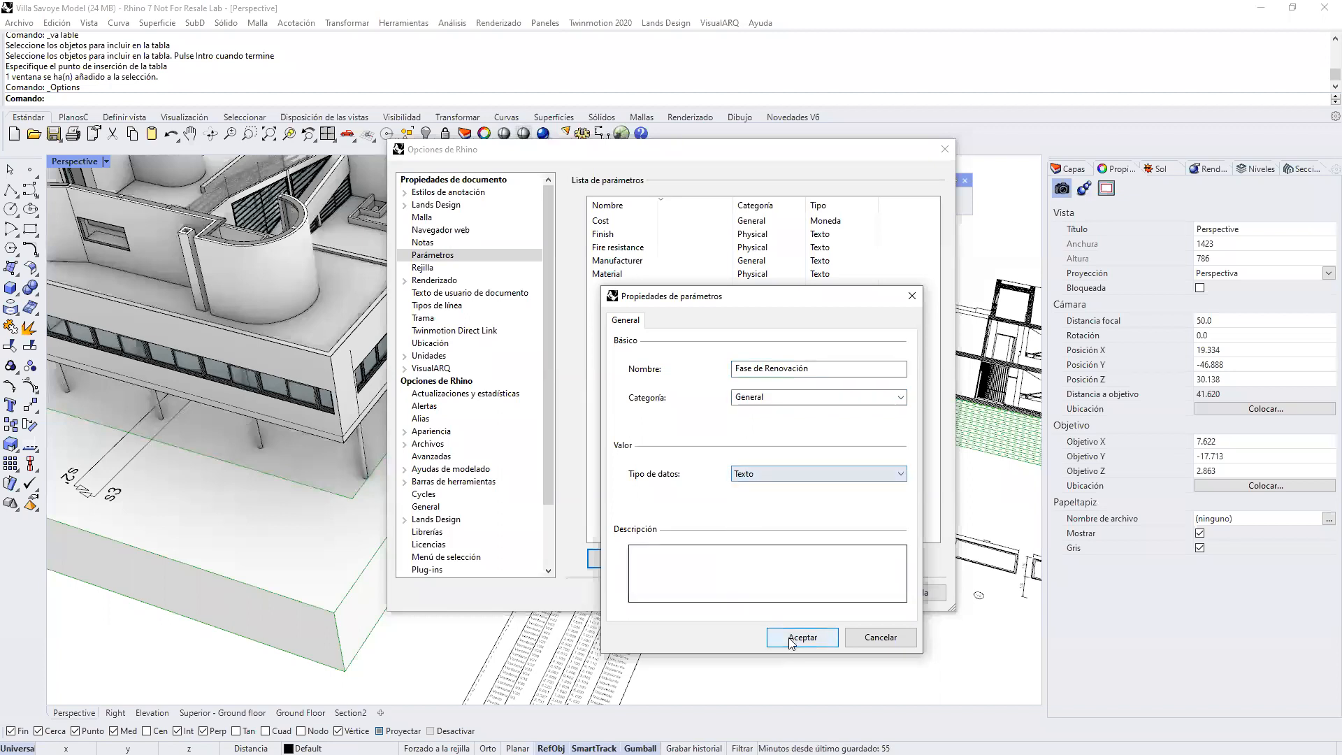
pyautogui.click(800, 637)
pyautogui.click(782, 592)
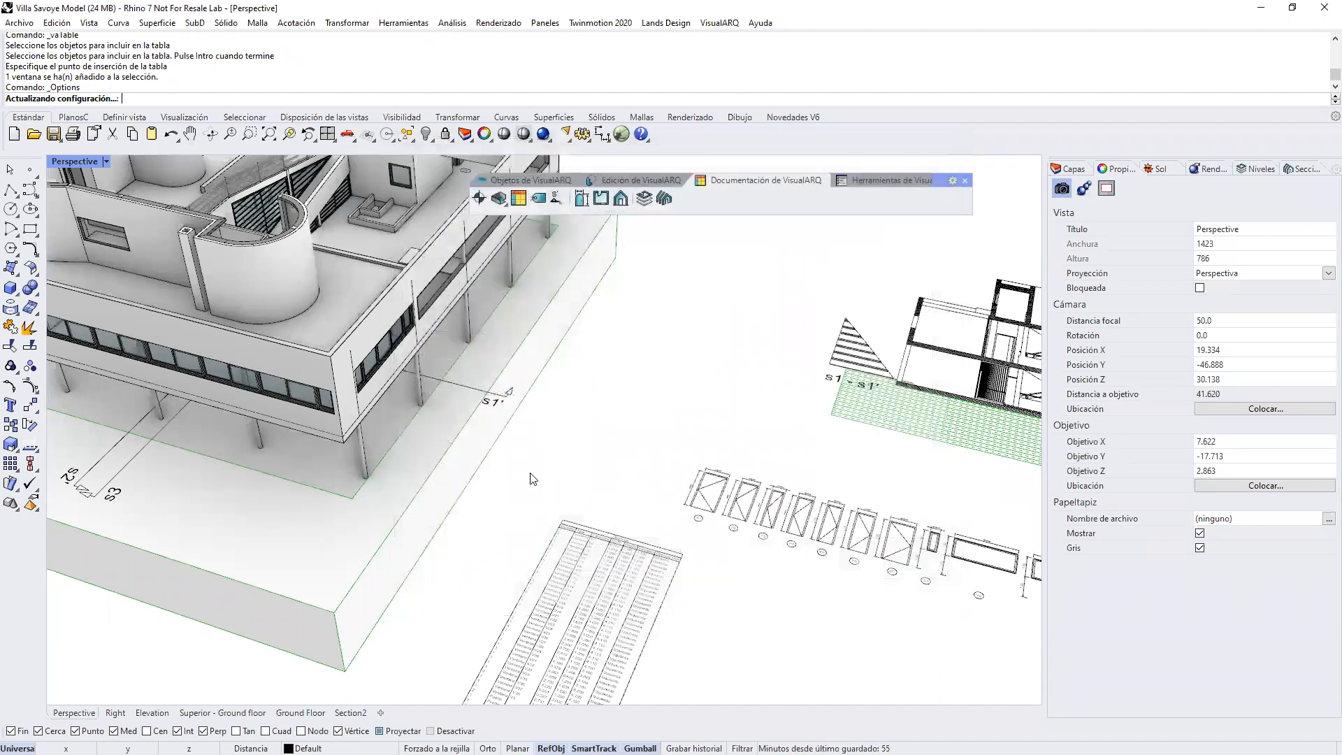
# Step: Set the Fase de Renovación parameter of the ground solid under the building to 0
pyautogui.click(470, 509)
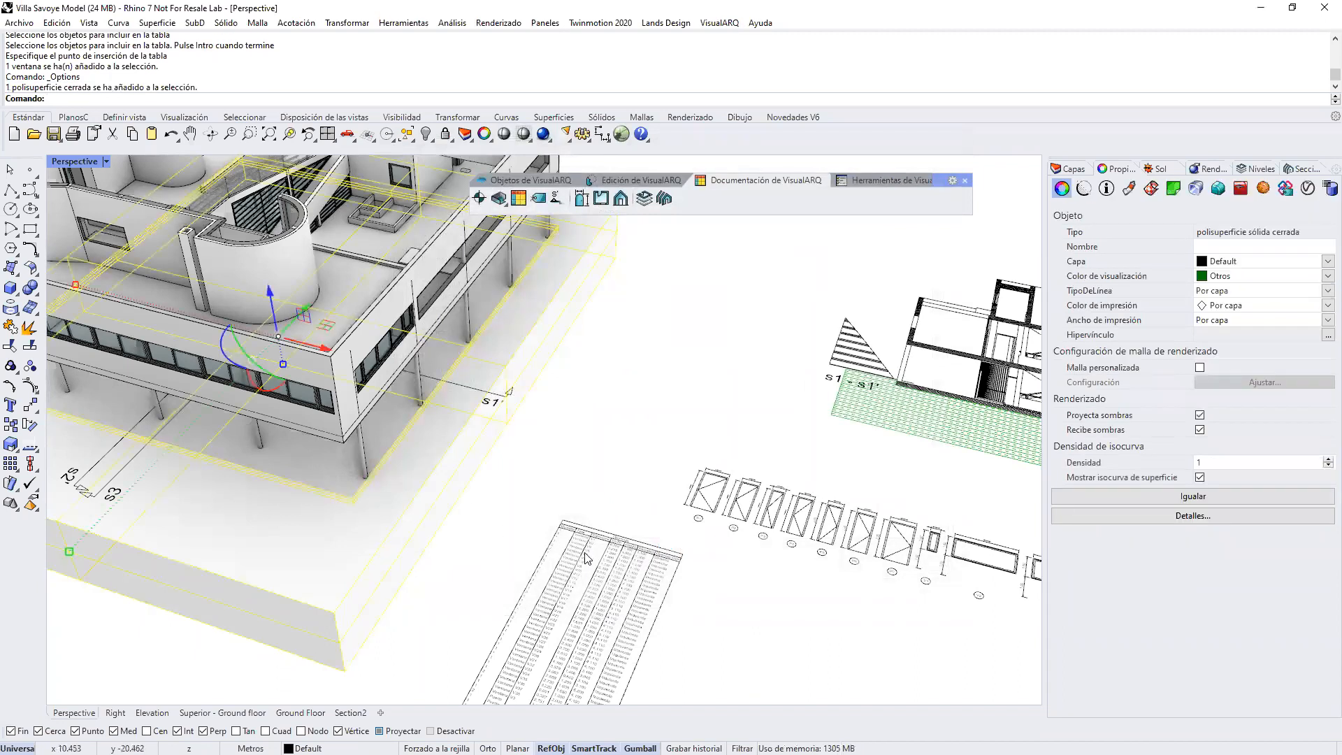
pyautogui.scroll(-2, 586, 557)
pyautogui.scroll(-2, 580, 539)
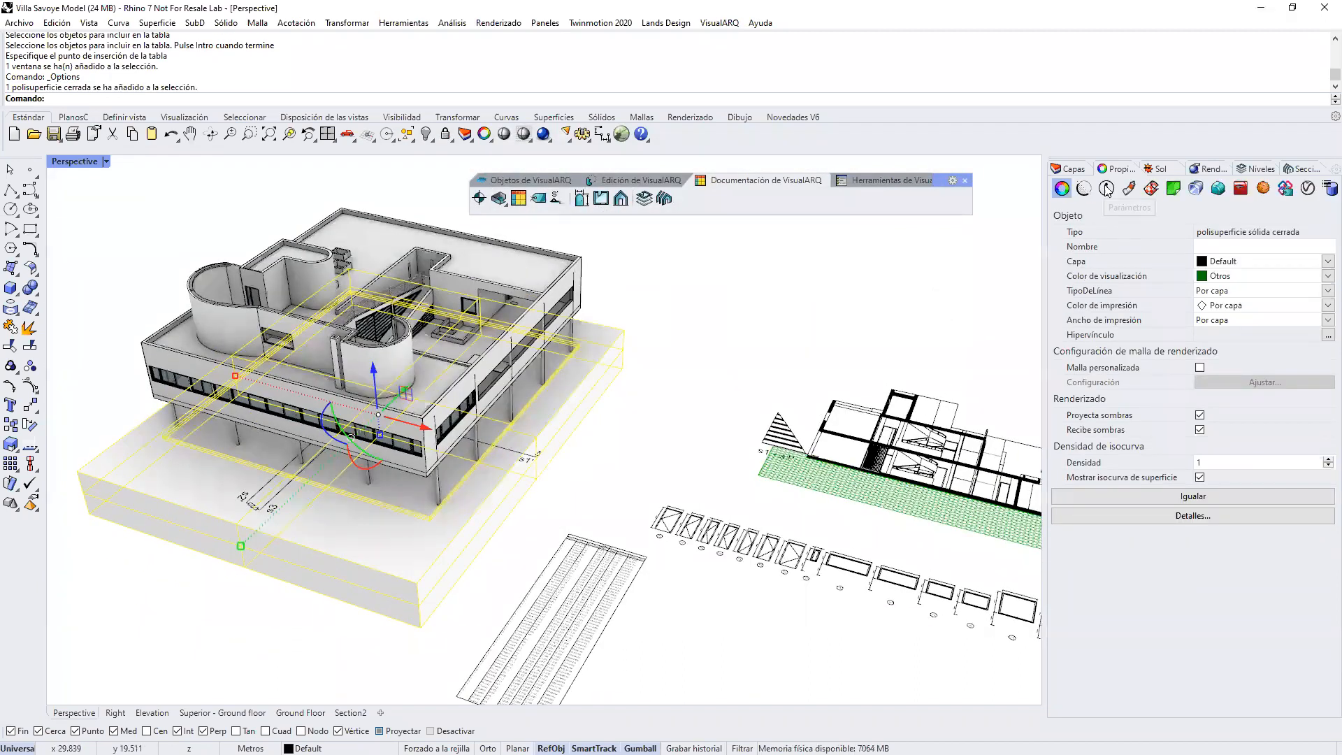
pyautogui.click(1107, 188)
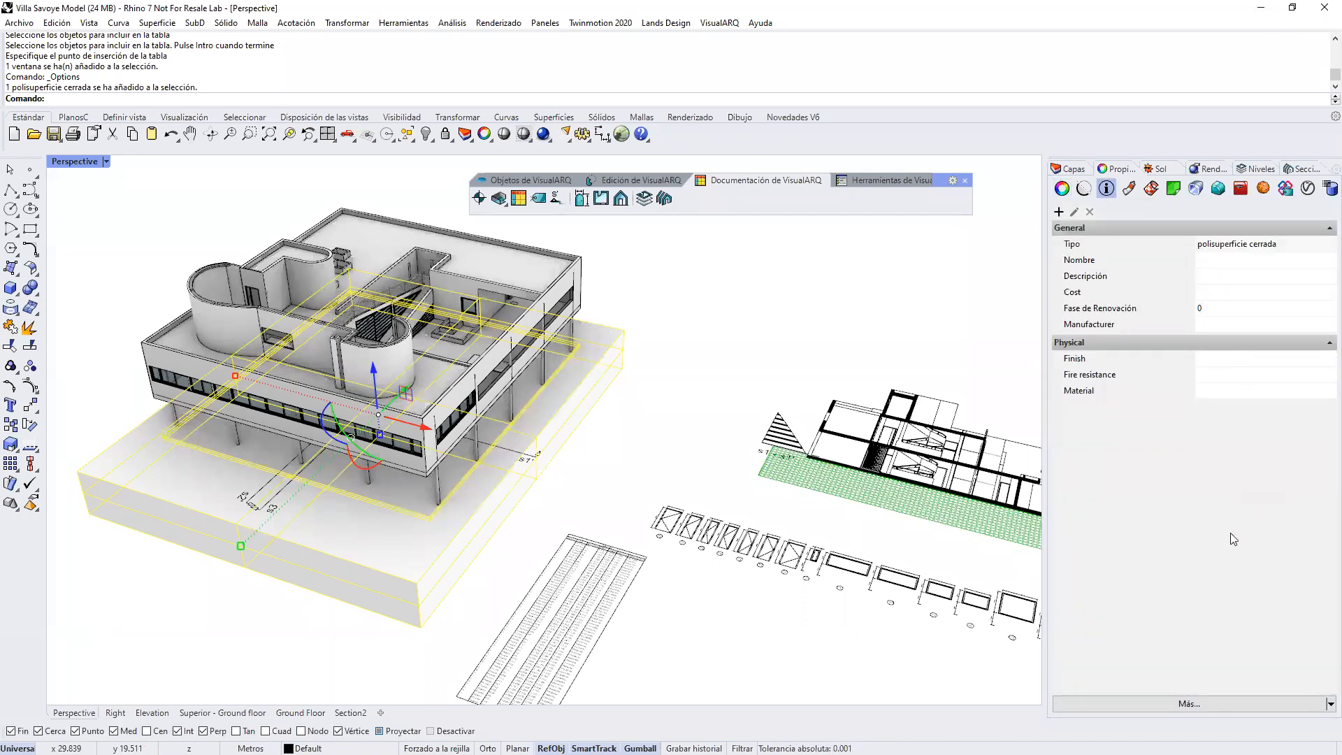
pyautogui.click(666, 318)
# Step: Select the long front facade wall and inspect its General and Physical parameters
pyautogui.moveTo(466, 379); pyautogui.dragTo(496, 386, button='right')
pyautogui.moveTo(337, 413); pyautogui.dragTo(391, 437, button='right')
pyautogui.scroll(3, 392, 438)
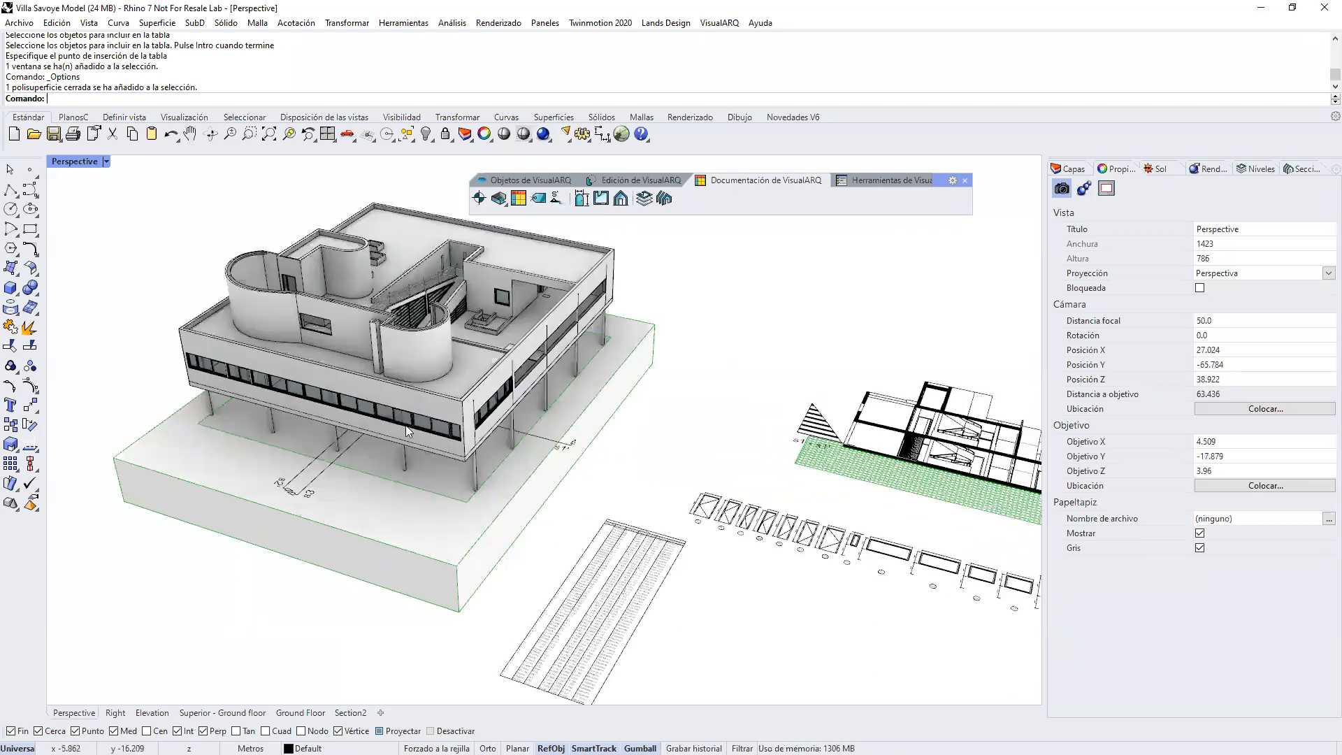
pyautogui.click(454, 423)
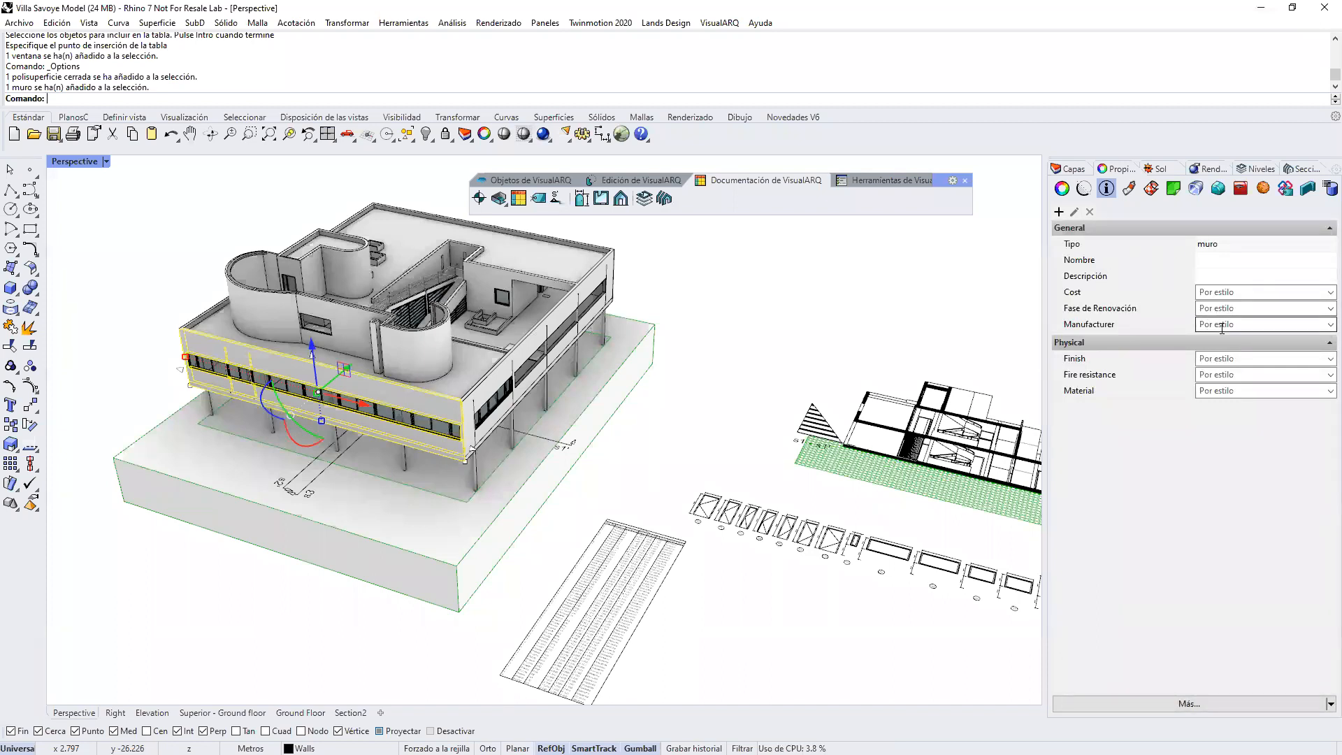
# Step: Set Fase de Renovación to 1 for the front facade window near the building's corner
pyautogui.scroll(2, 393, 430)
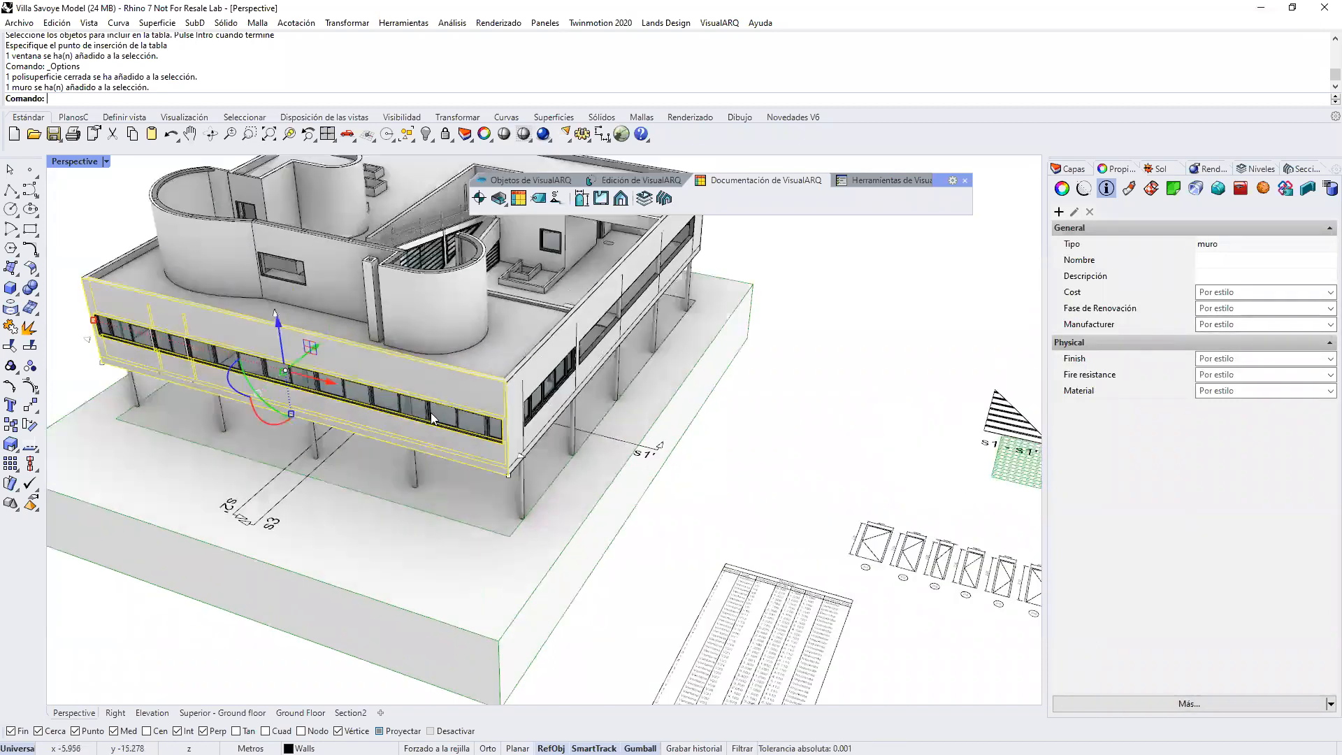
pyautogui.click(501, 510)
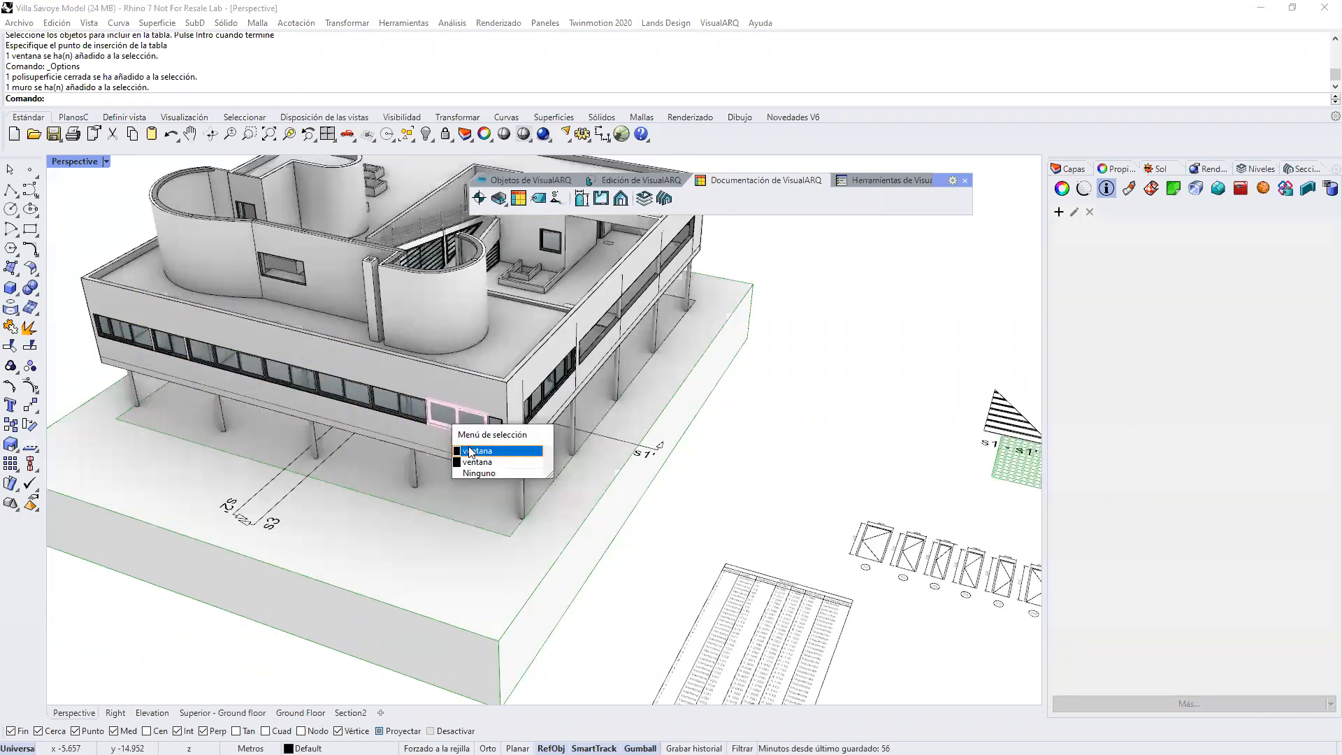
pyautogui.click(489, 454)
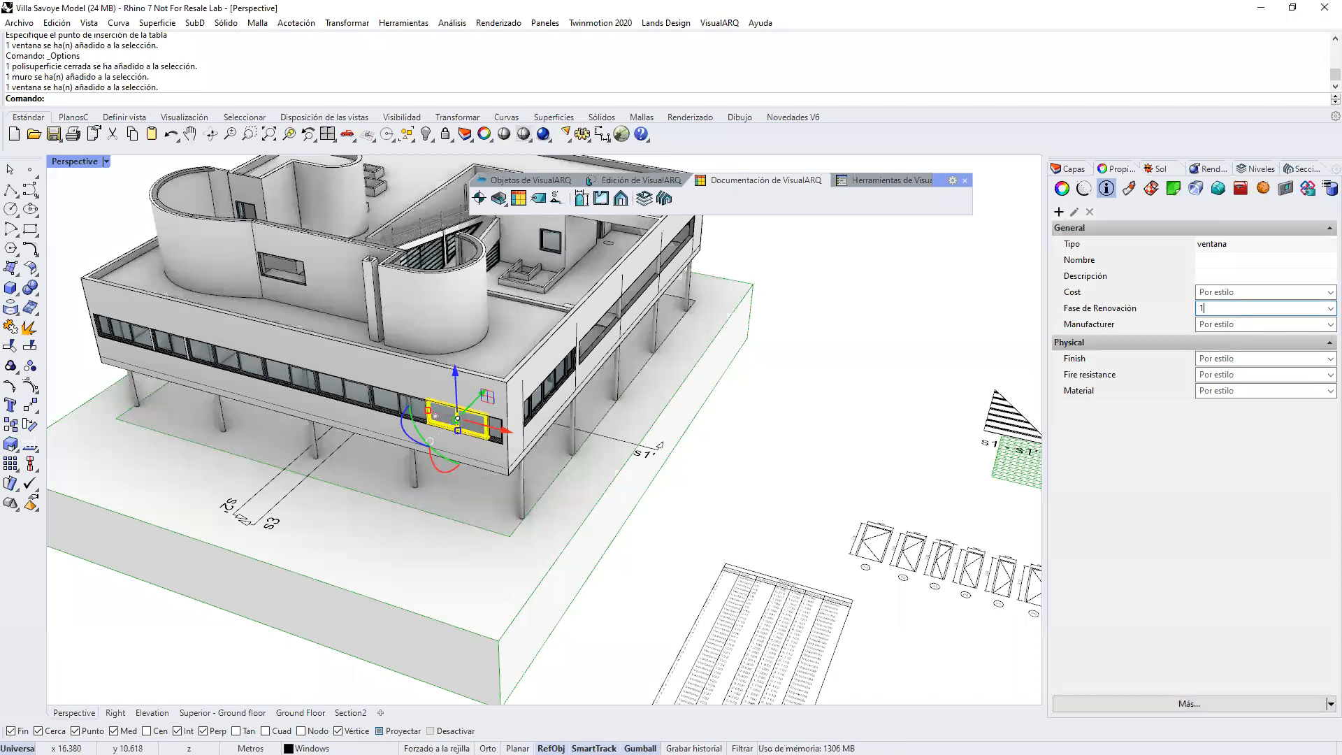
pyautogui.click(867, 426)
# Step: Set the Fase de Renovación parameter of the VS 2x1 window style to 2 and accept the style changes
pyautogui.scroll(3, 419, 398)
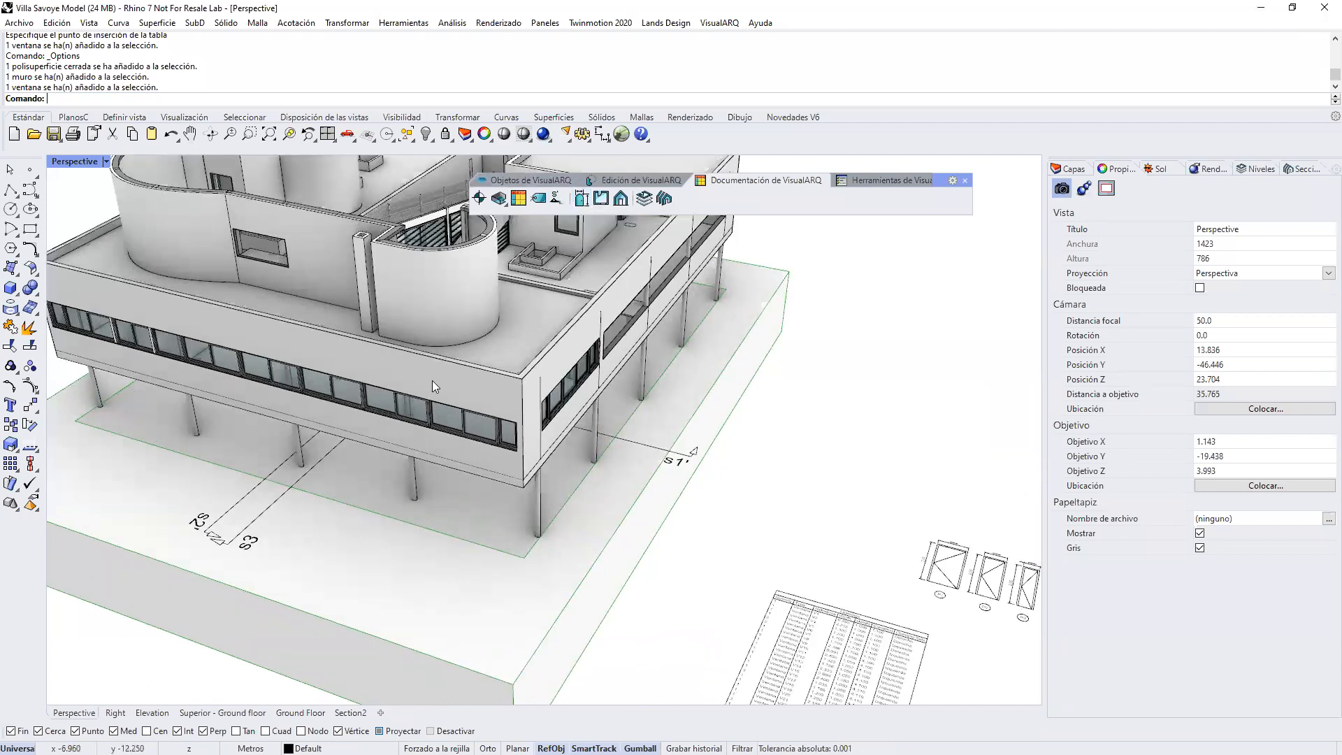
pyautogui.click(532, 179)
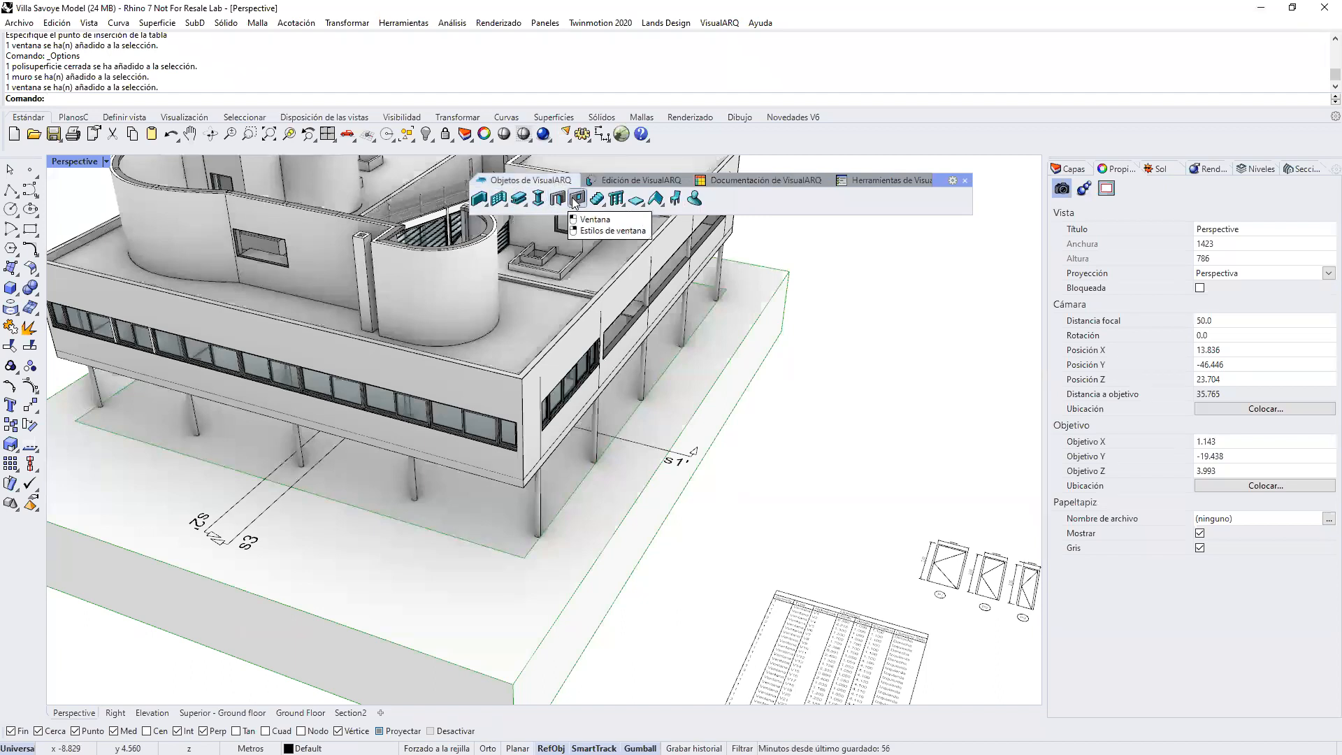
pyautogui.rightClick(578, 199)
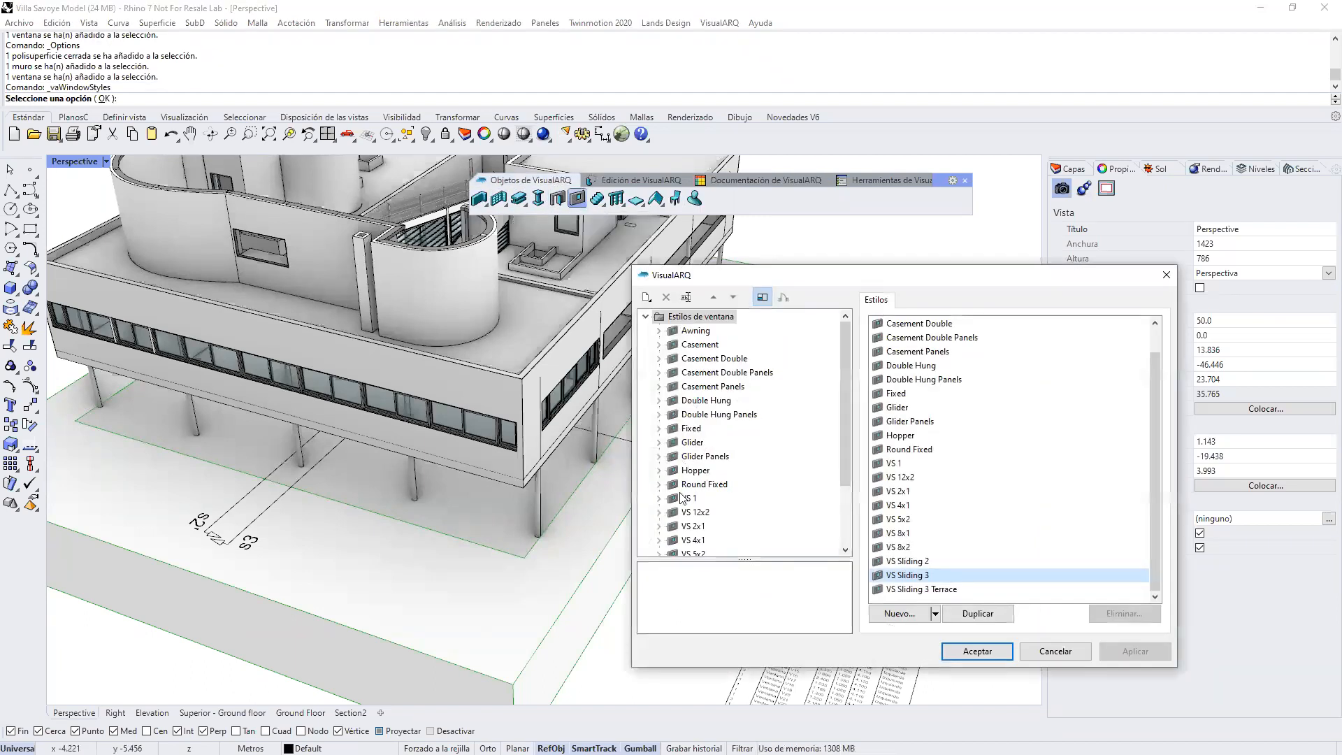
pyautogui.scroll(-2, 692, 503)
pyautogui.click(694, 457)
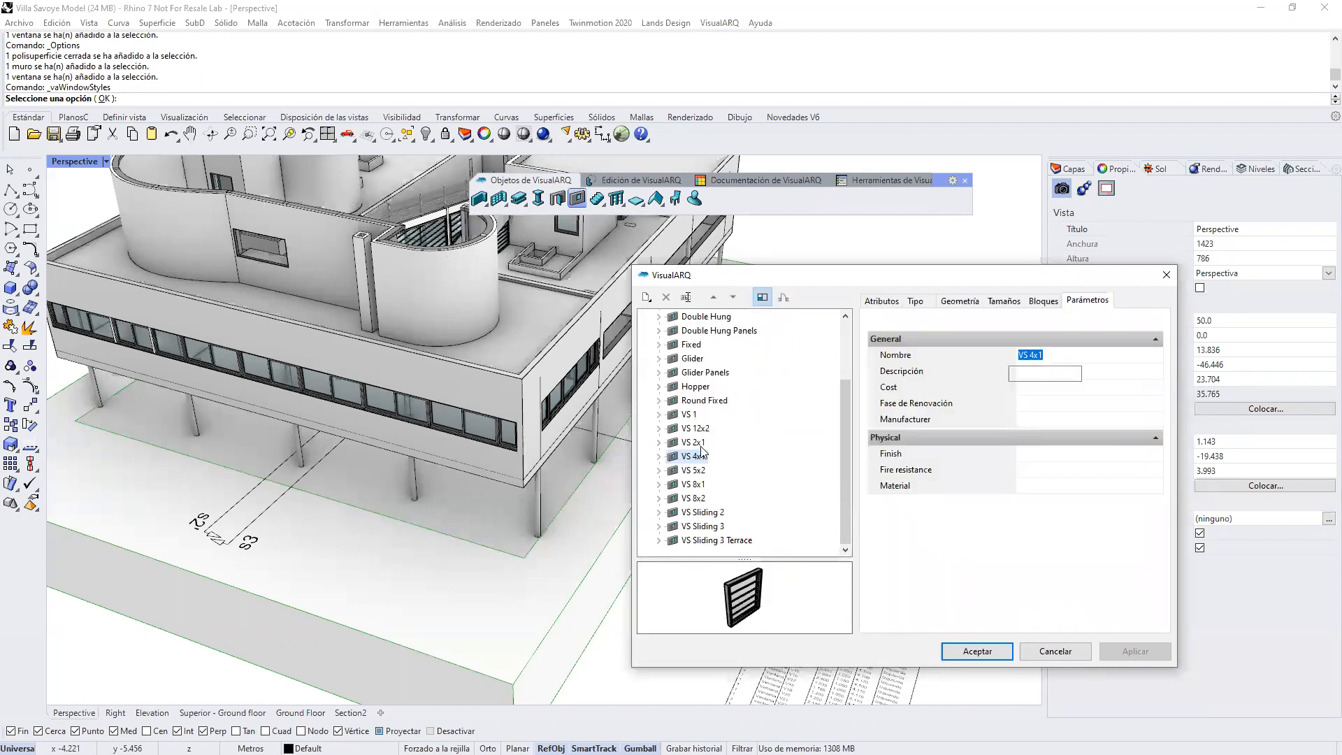
pyautogui.click(694, 442)
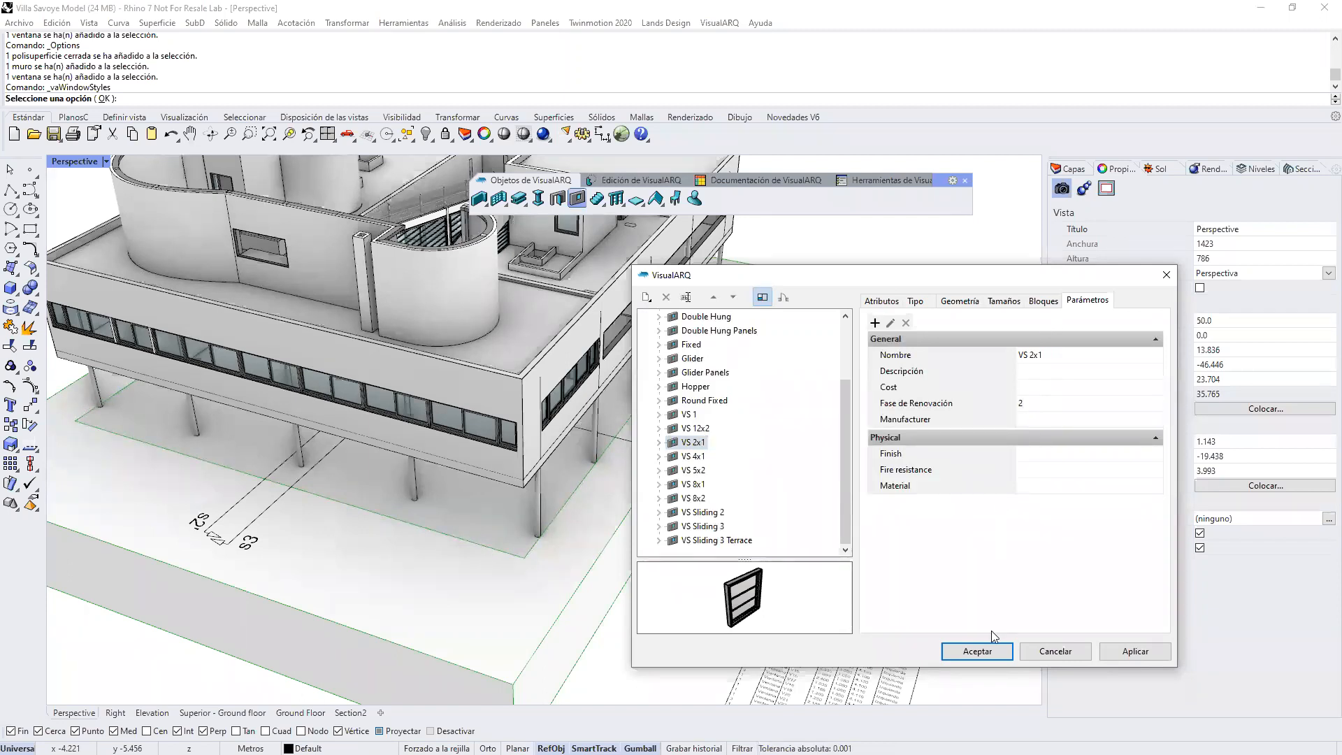
pyautogui.click(986, 651)
# Step: Add a new table property field to the Openings table style
pyautogui.scroll(-2, 699, 481)
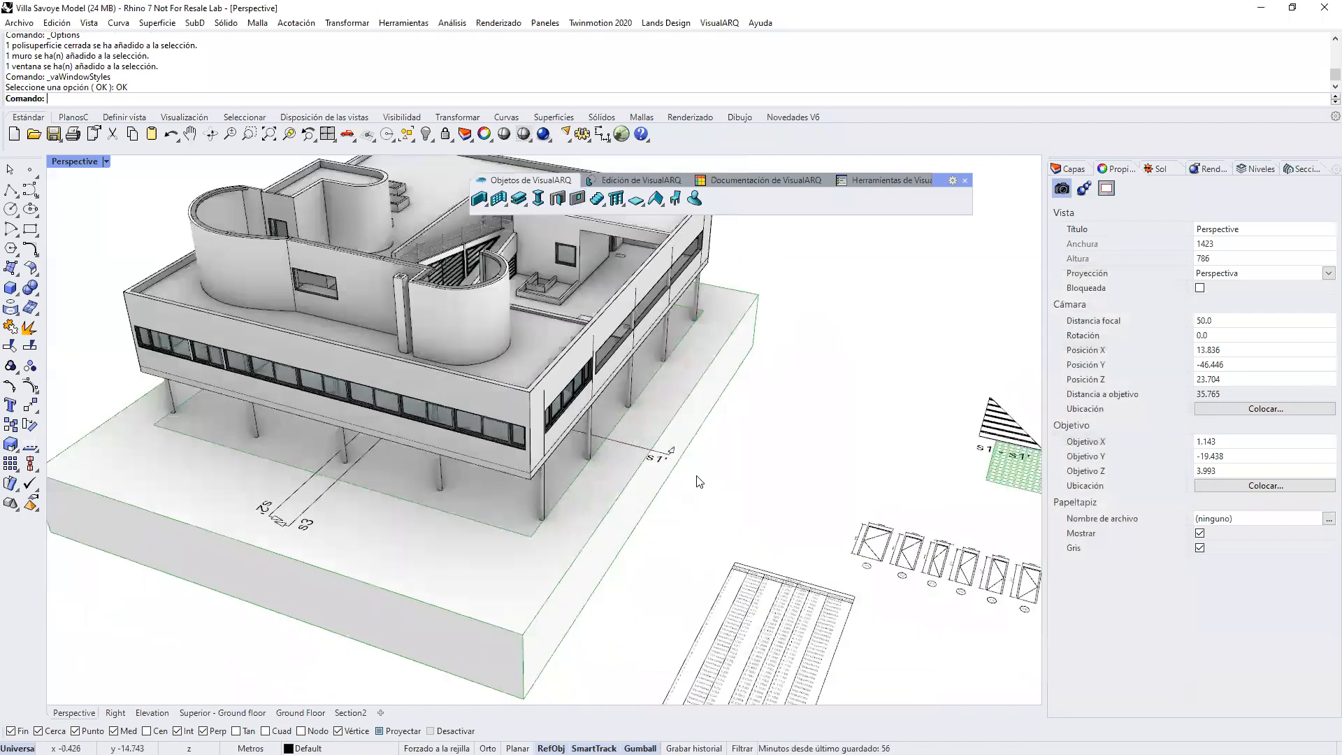
pyautogui.scroll(-2, 699, 481)
pyautogui.moveTo(837, 619); pyautogui.dragTo(800, 512, button='right')
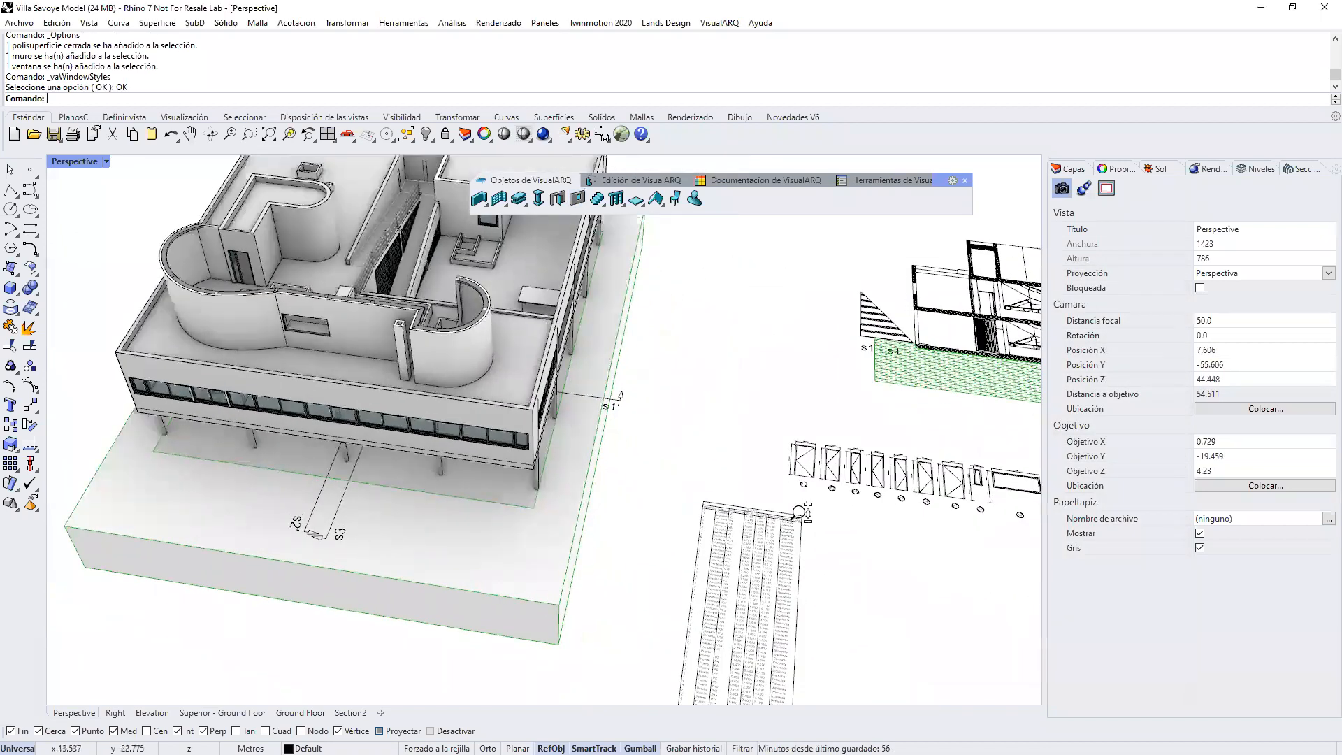
pyautogui.scroll(8, 802, 511)
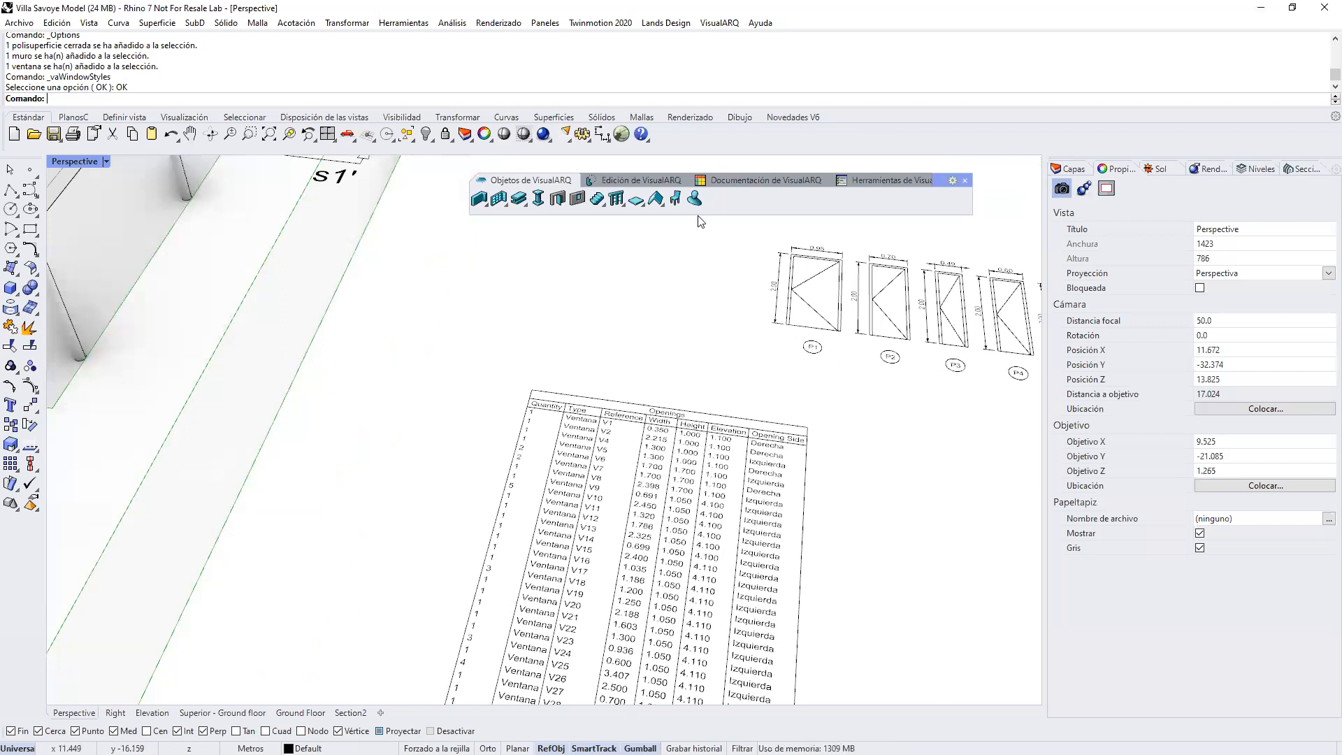
pyautogui.click(722, 179)
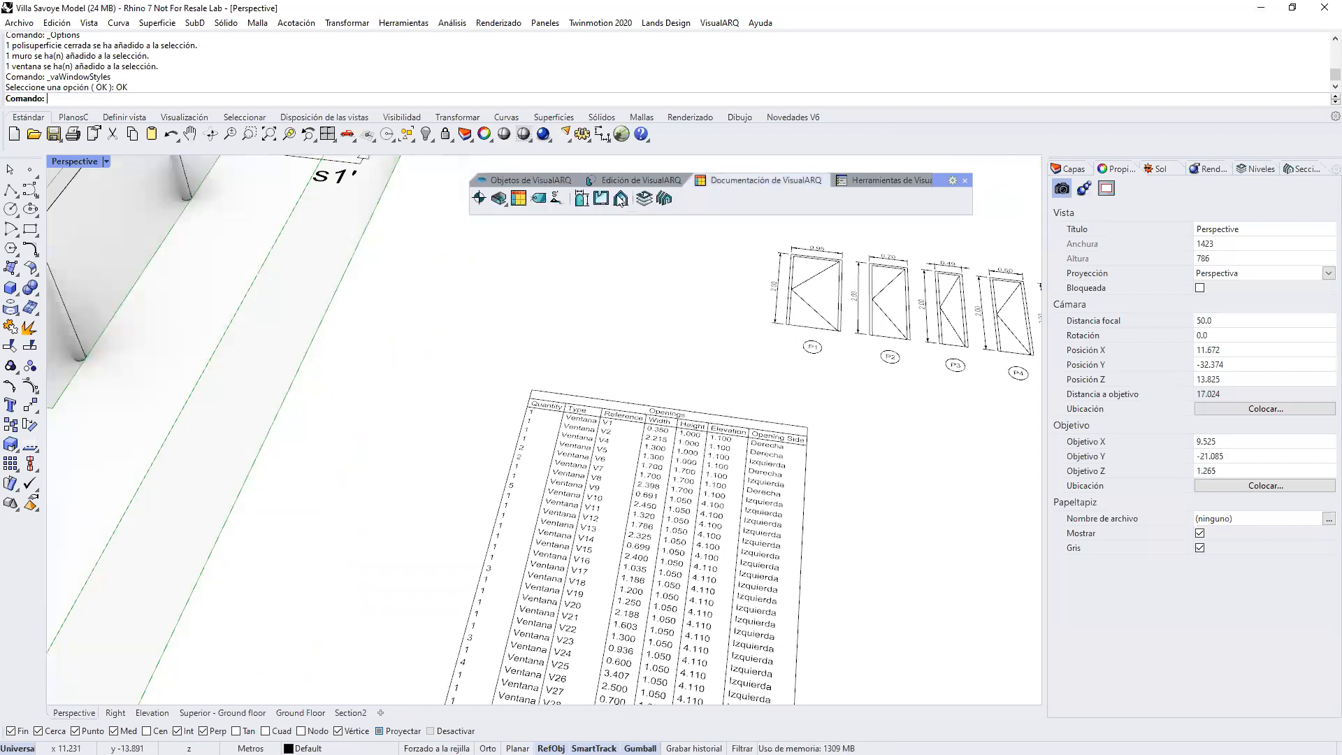
pyautogui.click(518, 200)
pyautogui.click(659, 359)
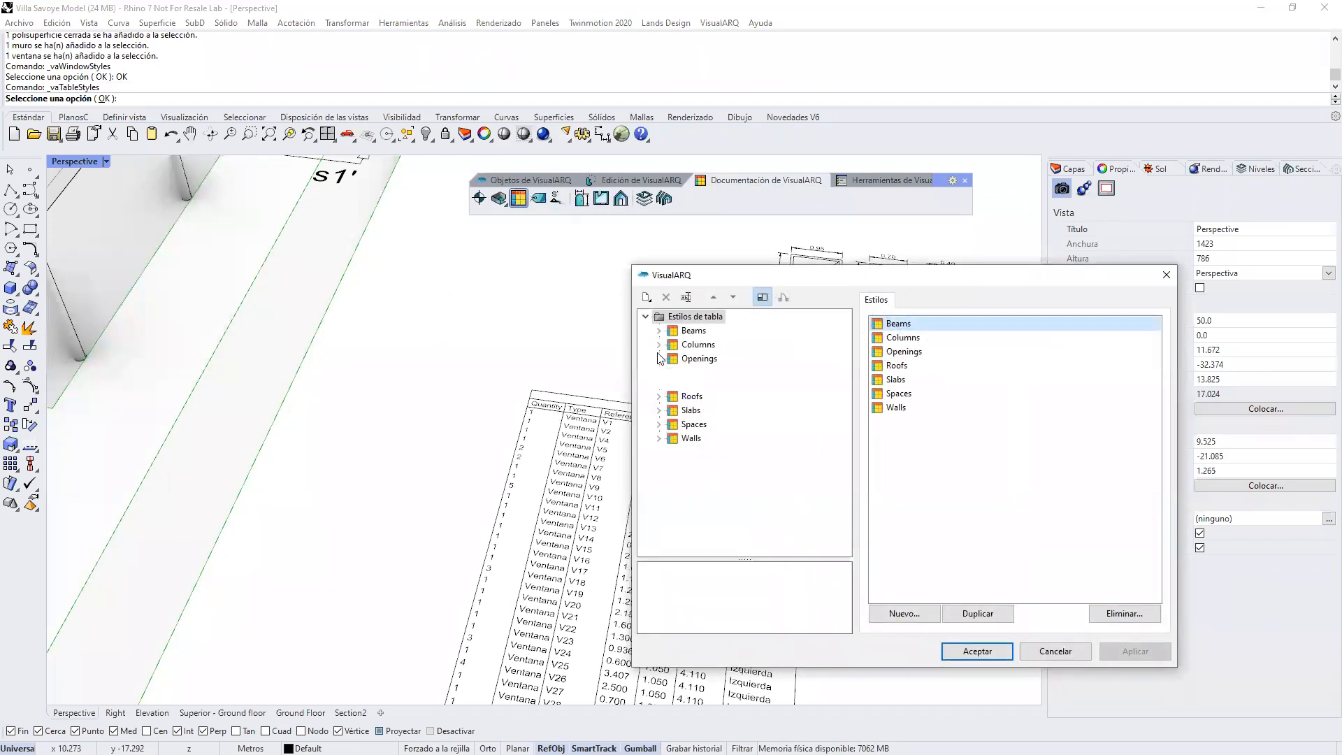
pyautogui.click(699, 359)
pyautogui.rightClick(681, 358)
pyautogui.moveTo(726, 365)
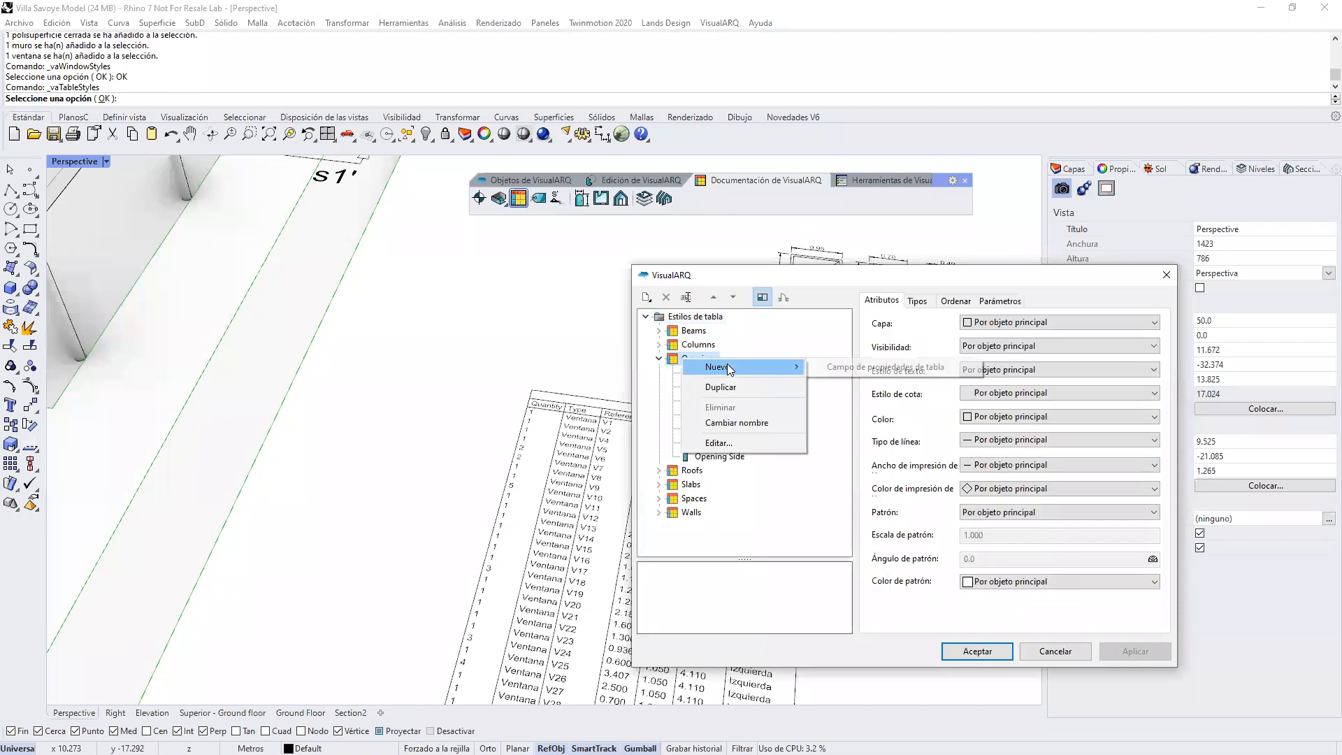
pyautogui.click(831, 368)
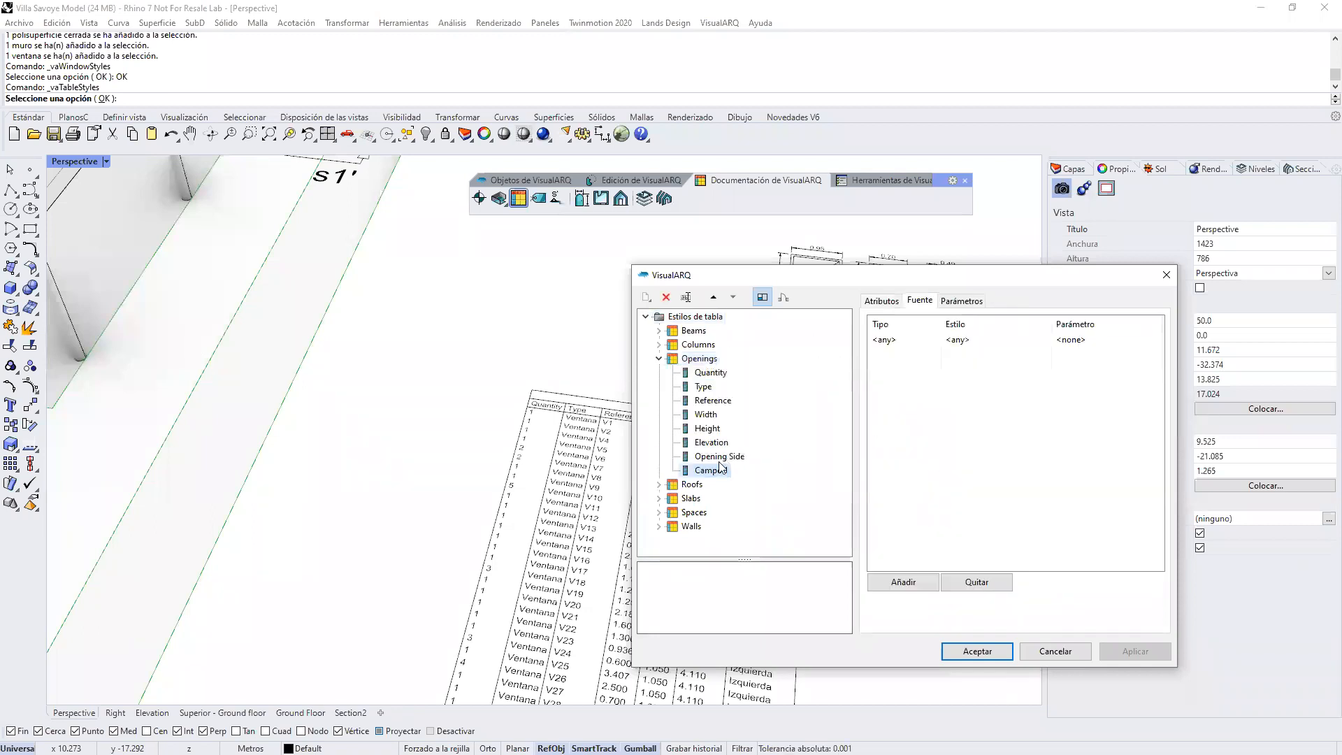
# Step: Name the new Openings table field Fase Renovacion
pyautogui.click(712, 472)
pyautogui.write('Fase Renovacion')
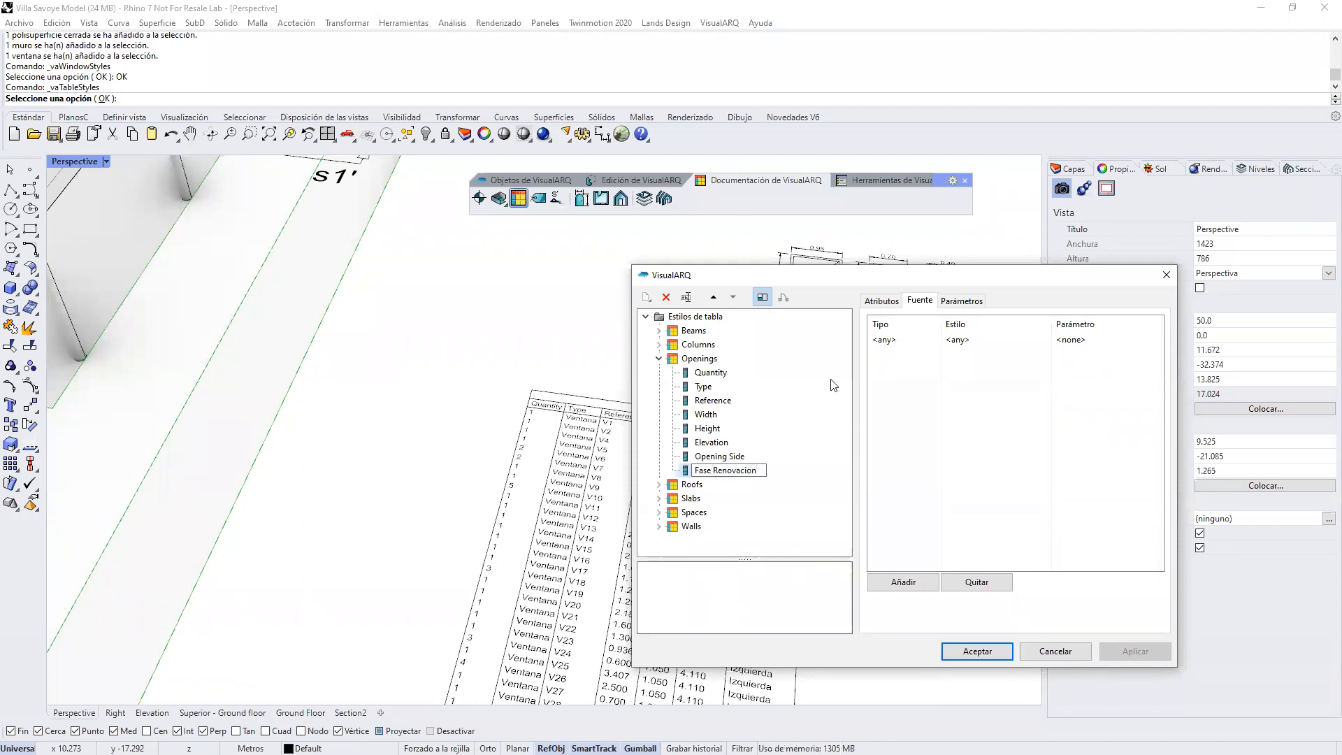
# Step: Set the field's source parameter to Fase de Renovación for any type and any style, and accept the table style changes
pyautogui.click(914, 339)
pyautogui.click(913, 338)
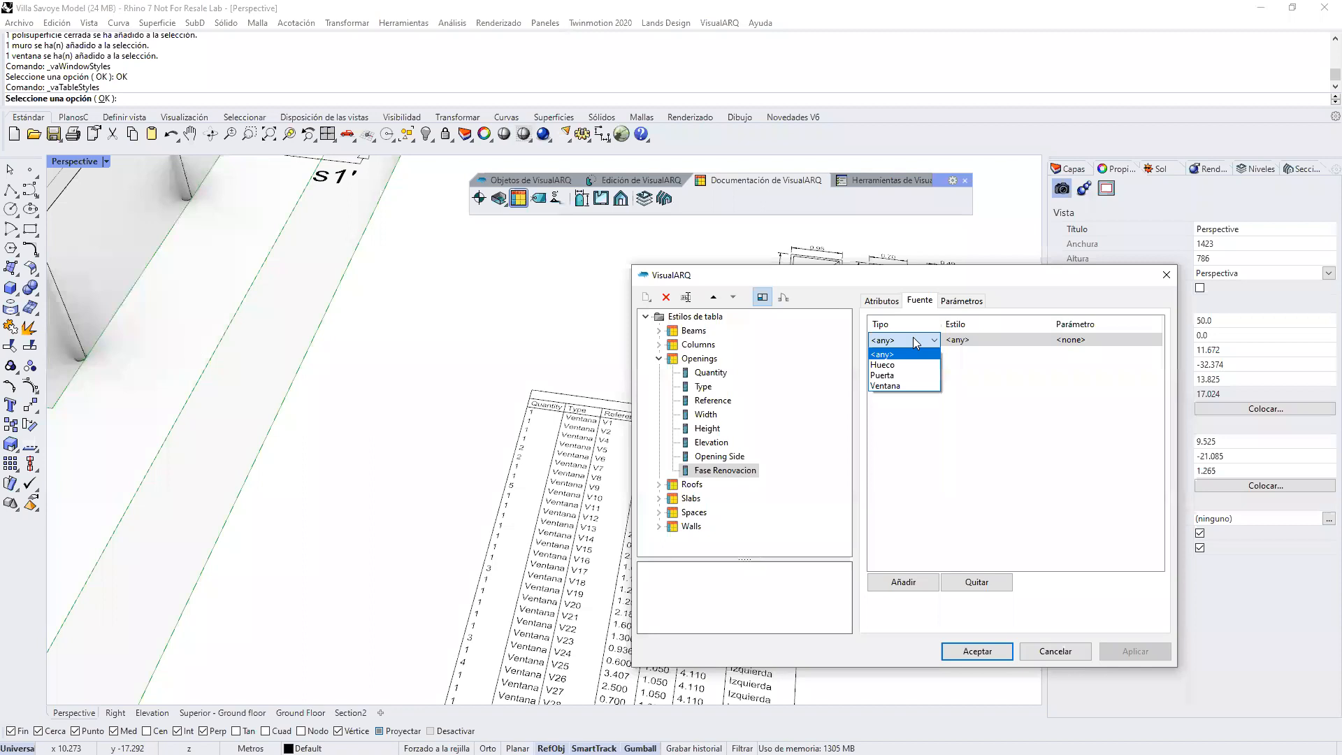
pyautogui.click(913, 337)
pyautogui.click(1079, 342)
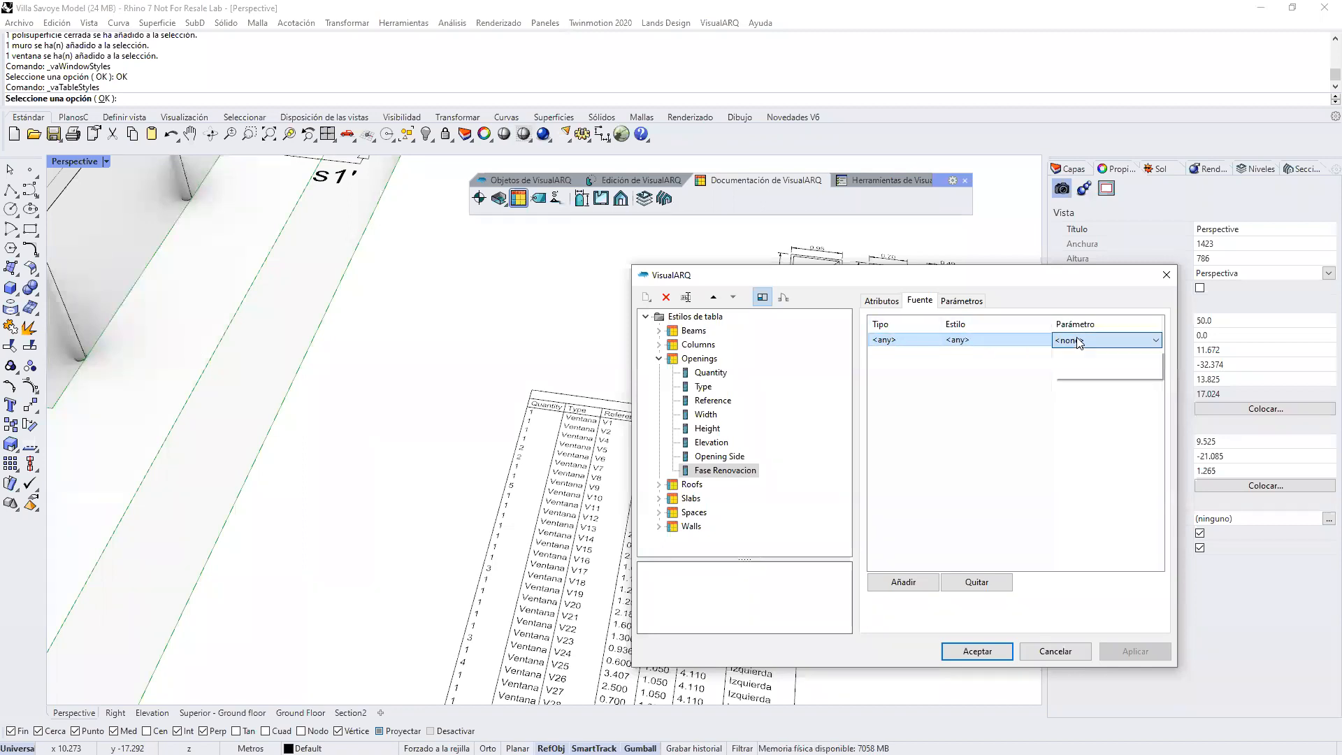
pyautogui.click(1079, 341)
pyautogui.click(1086, 618)
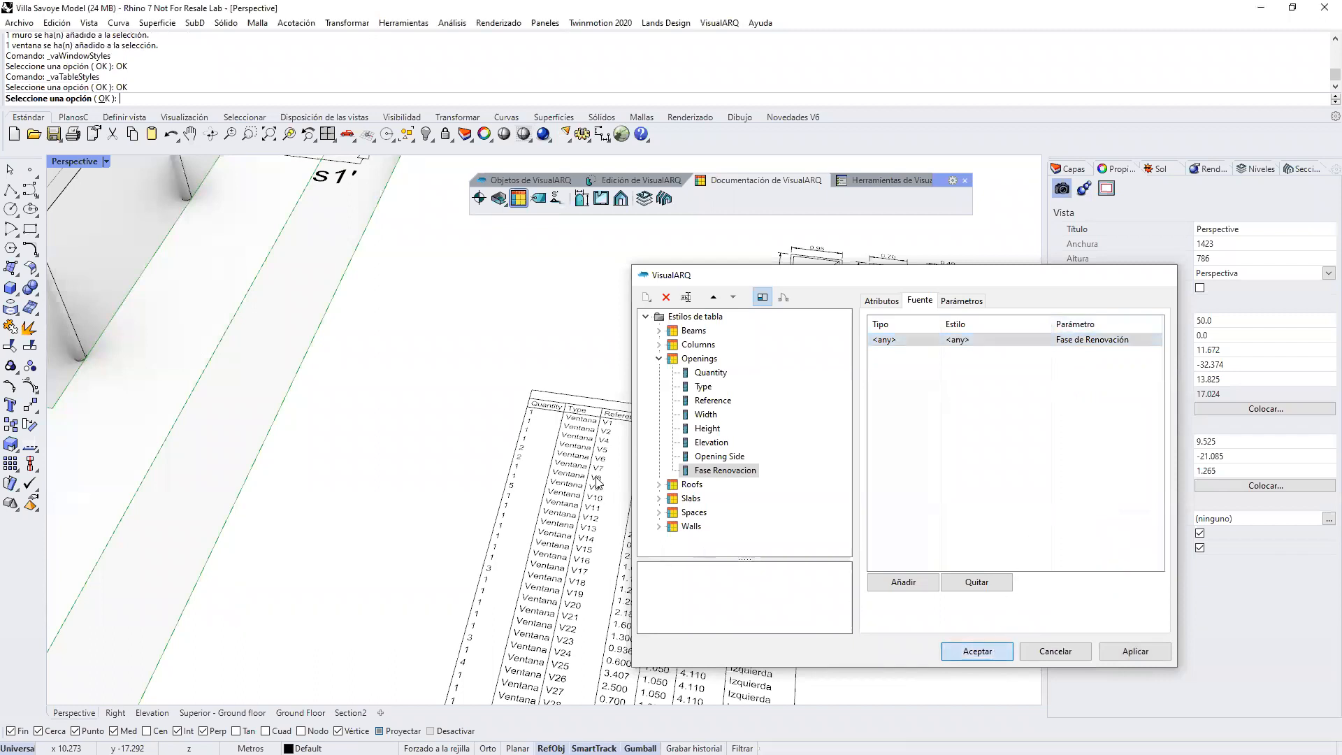
pyautogui.press('Return')
# Step: Examine the renovation phase column across the window and door rows of the openings table beside the building
pyautogui.scroll(-5, 665, 628)
pyautogui.scroll(2, 664, 627)
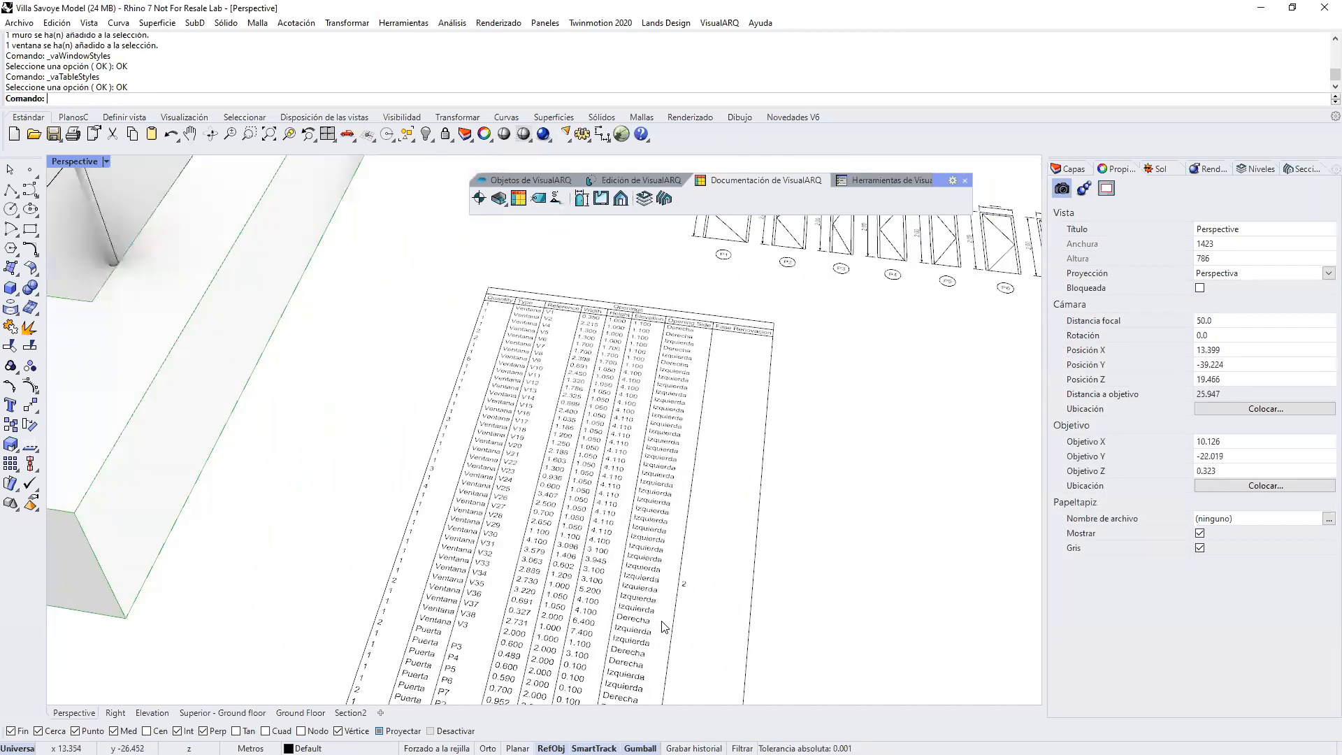
pyautogui.scroll(3, 732, 510)
pyautogui.scroll(1, 732, 451)
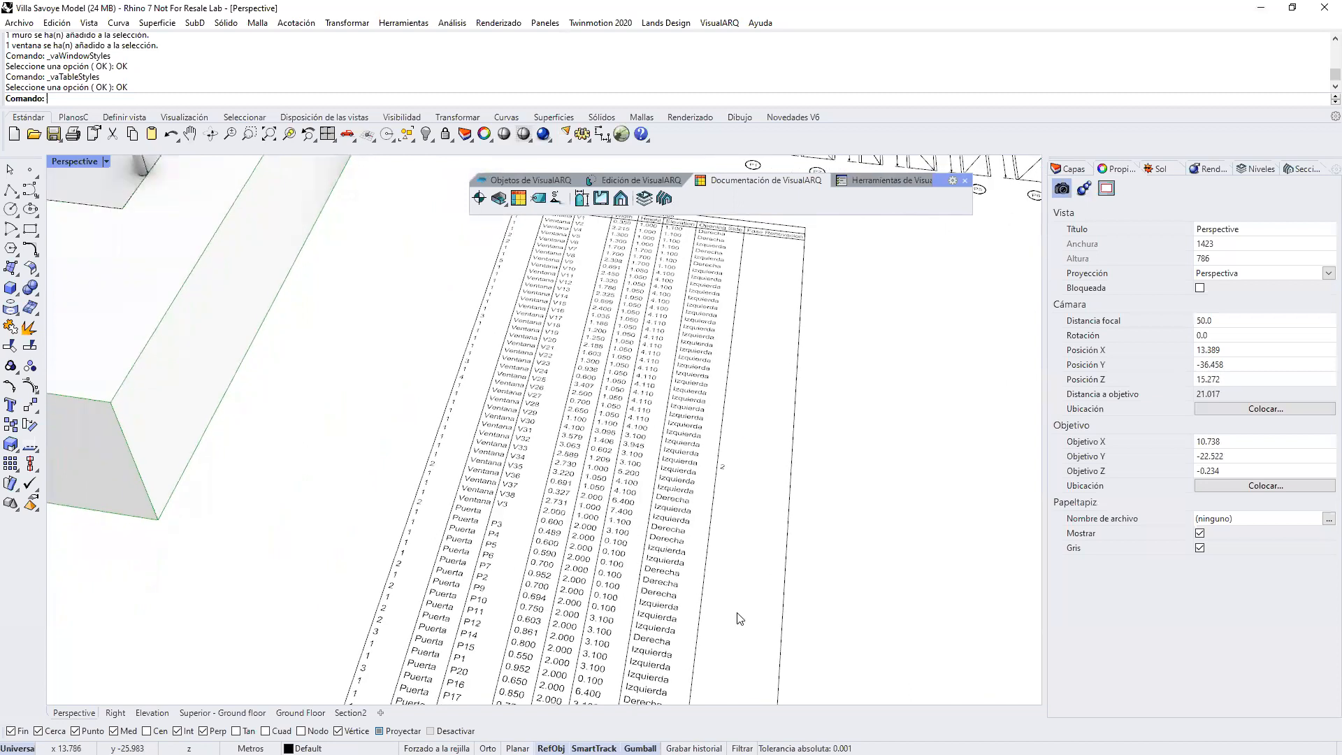
pyautogui.scroll(-2, 732, 451)
pyautogui.scroll(3, 727, 452)
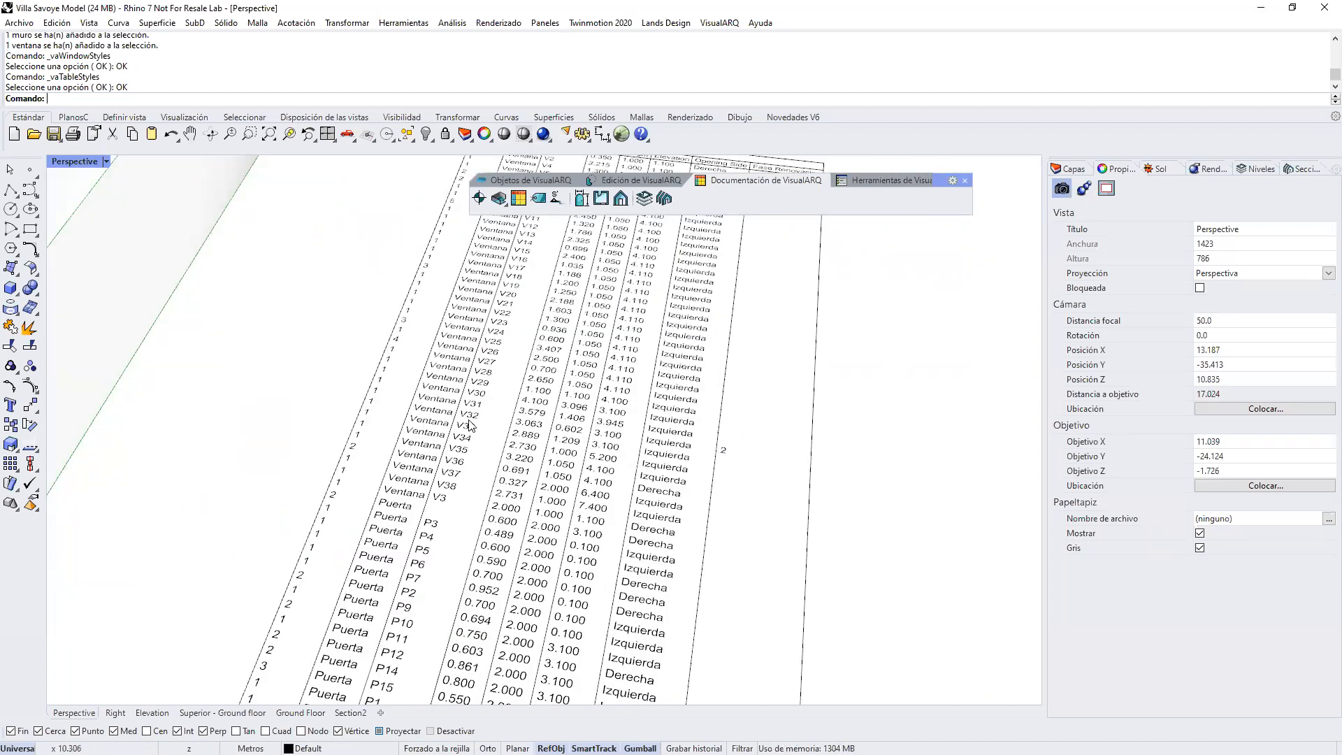
pyautogui.scroll(-3, 646, 460)
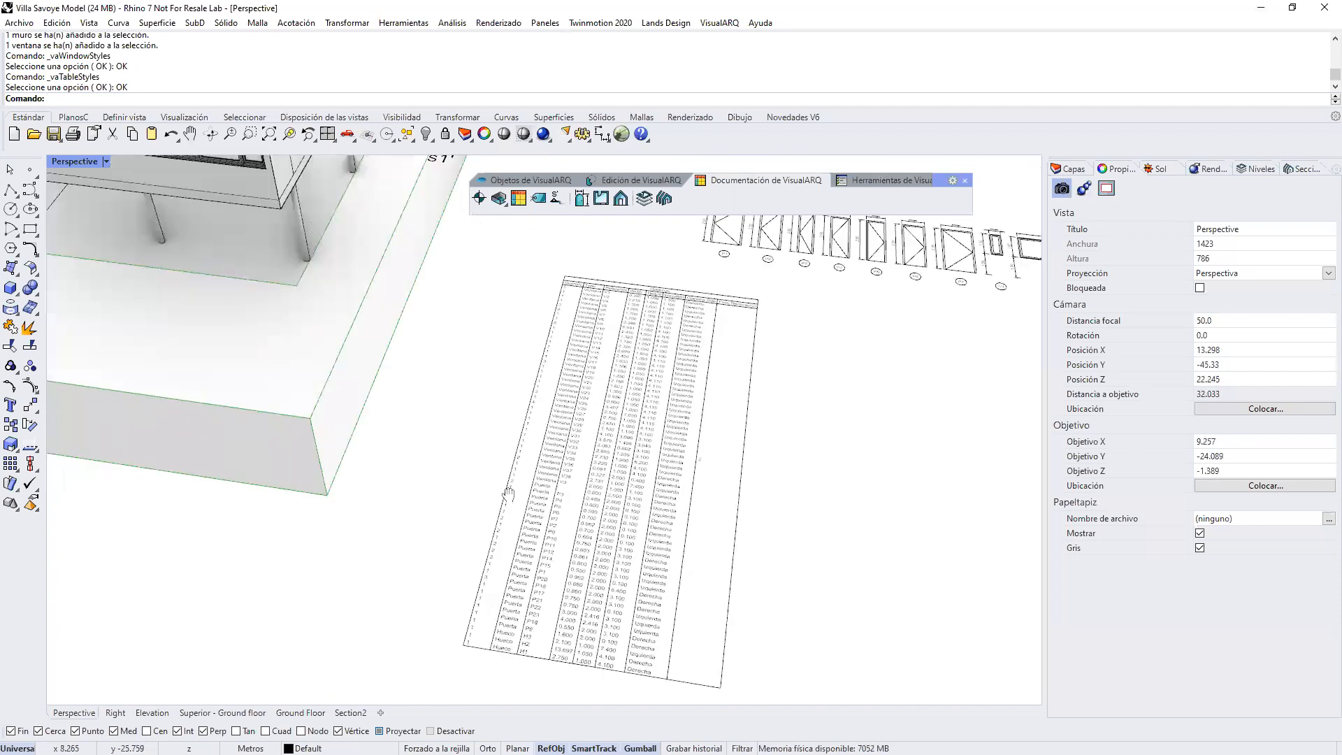
pyautogui.keyDown('shift'); pyautogui.moveTo(496, 398); pyautogui.dragTo(500, 450, button='right'); pyautogui.keyUp('shift')
pyautogui.moveTo(248, 311); pyautogui.dragTo(248, 275, button='right')
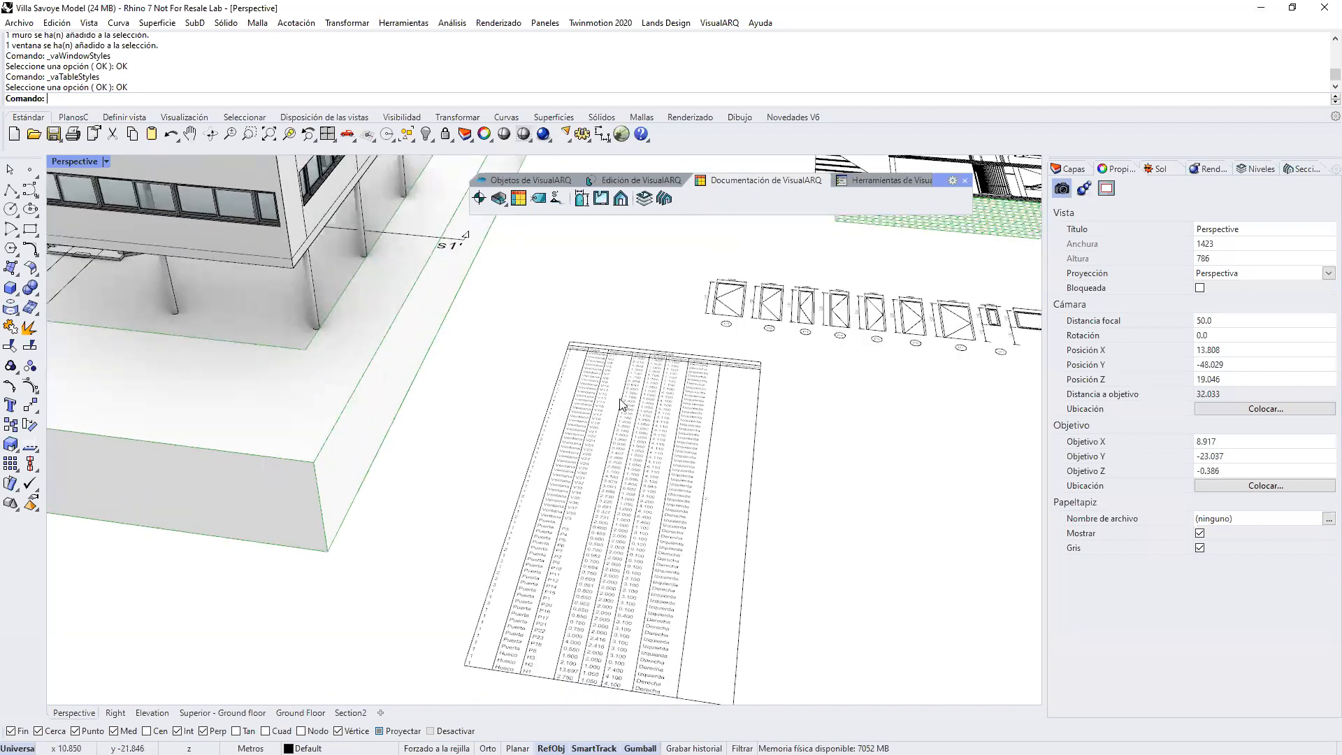
pyautogui.moveTo(628, 402); pyautogui.dragTo(699, 489, button='right')
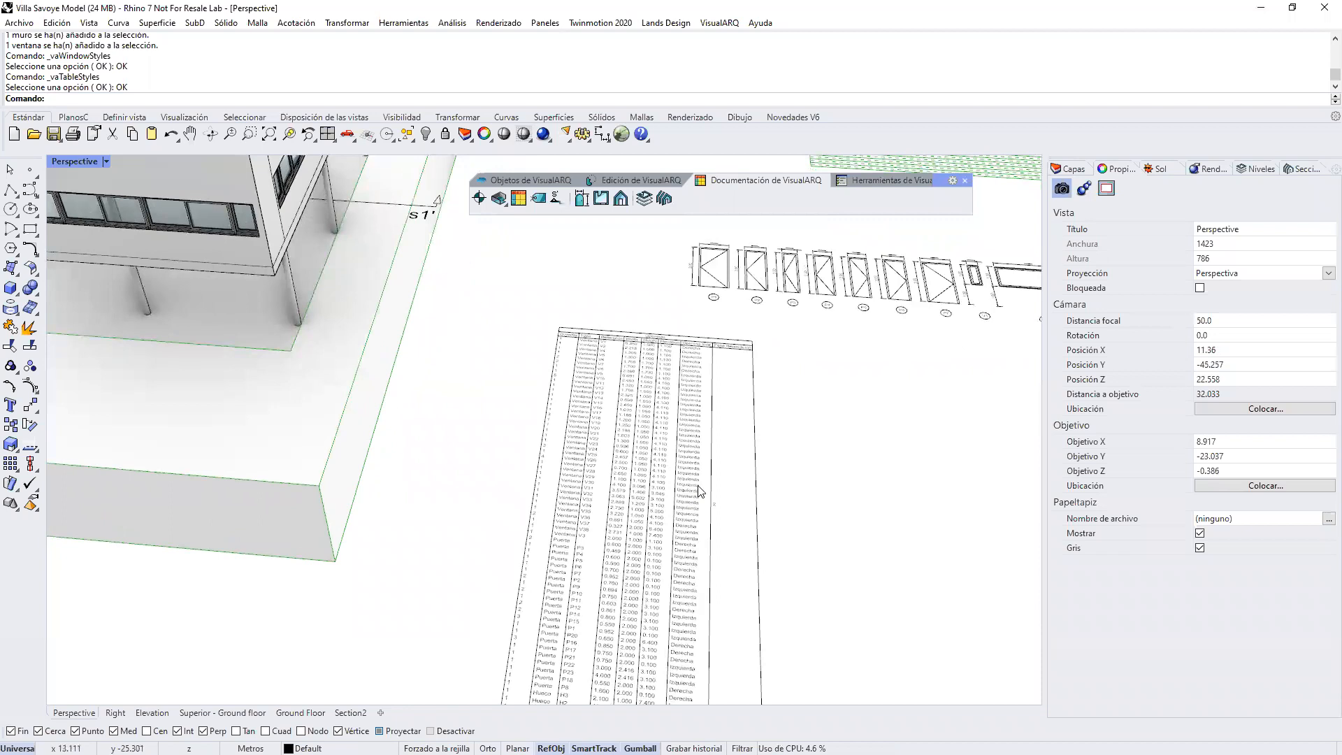
pyautogui.scroll(-3, 748, 604)
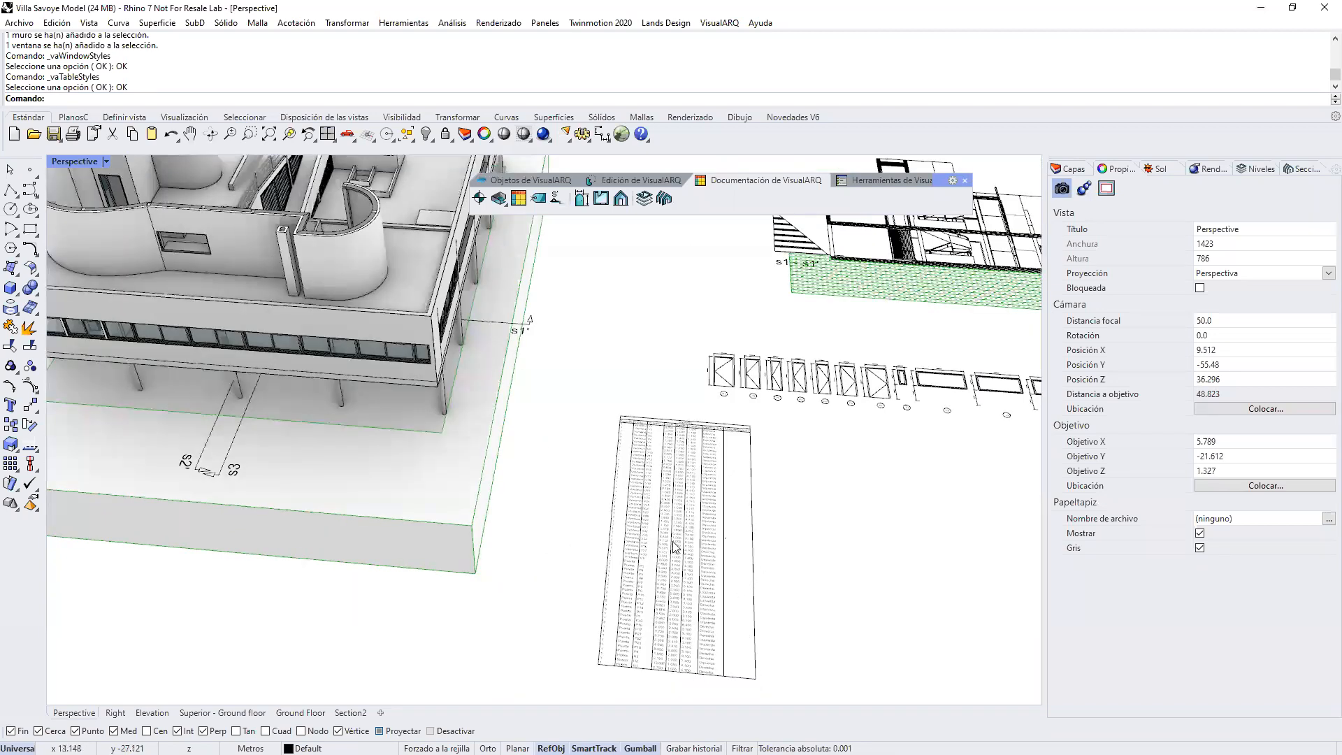
pyautogui.scroll(-5, 681, 557)
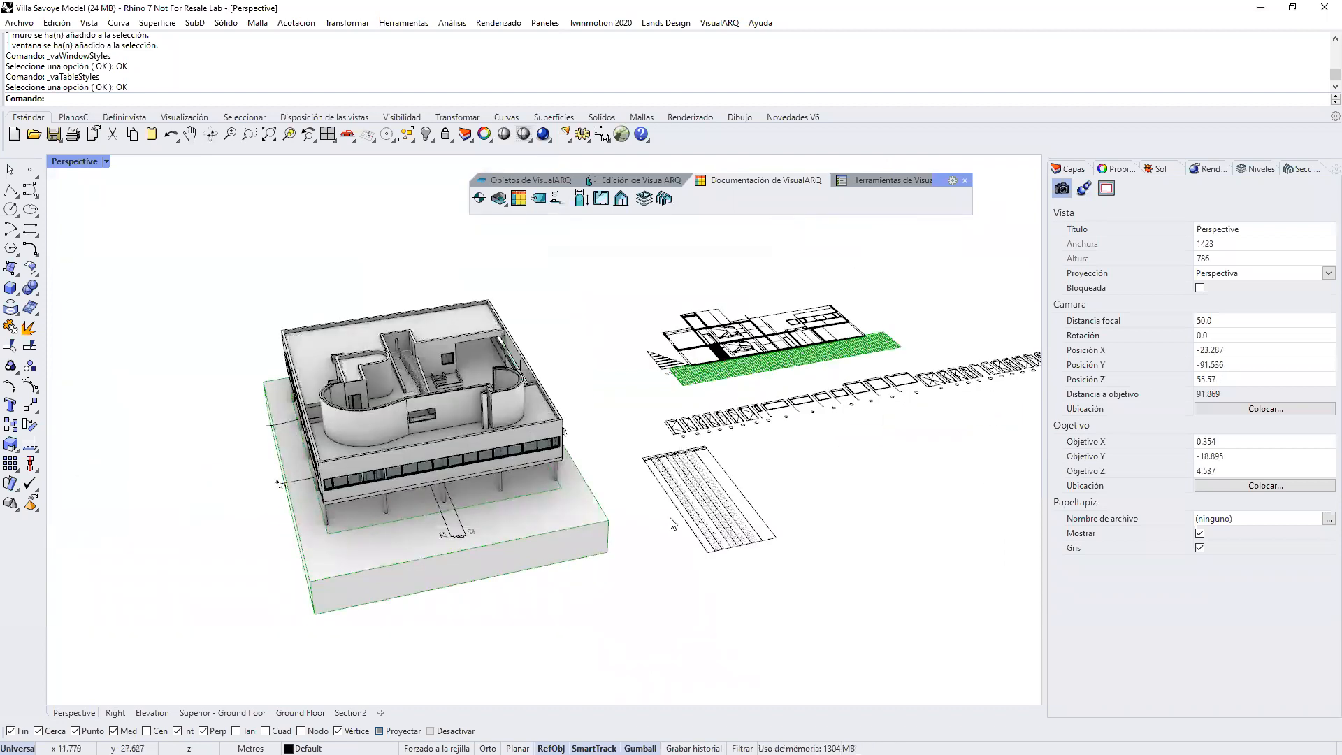
pyautogui.moveTo(629, 521); pyautogui.dragTo(586, 546, button='right')
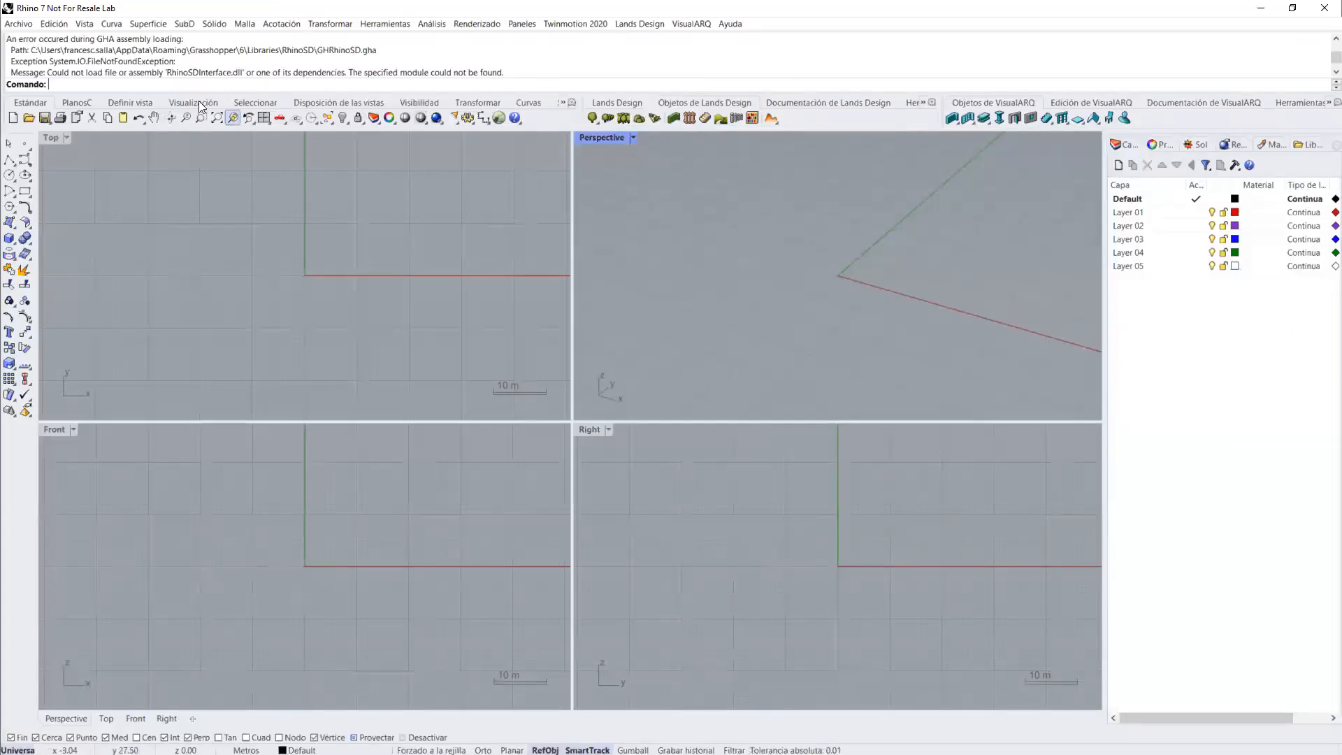
# Step: Create a new document from the VisualARQ 2 - Metros template, discarding the changes in the untitled file
pyautogui.click(13, 114)
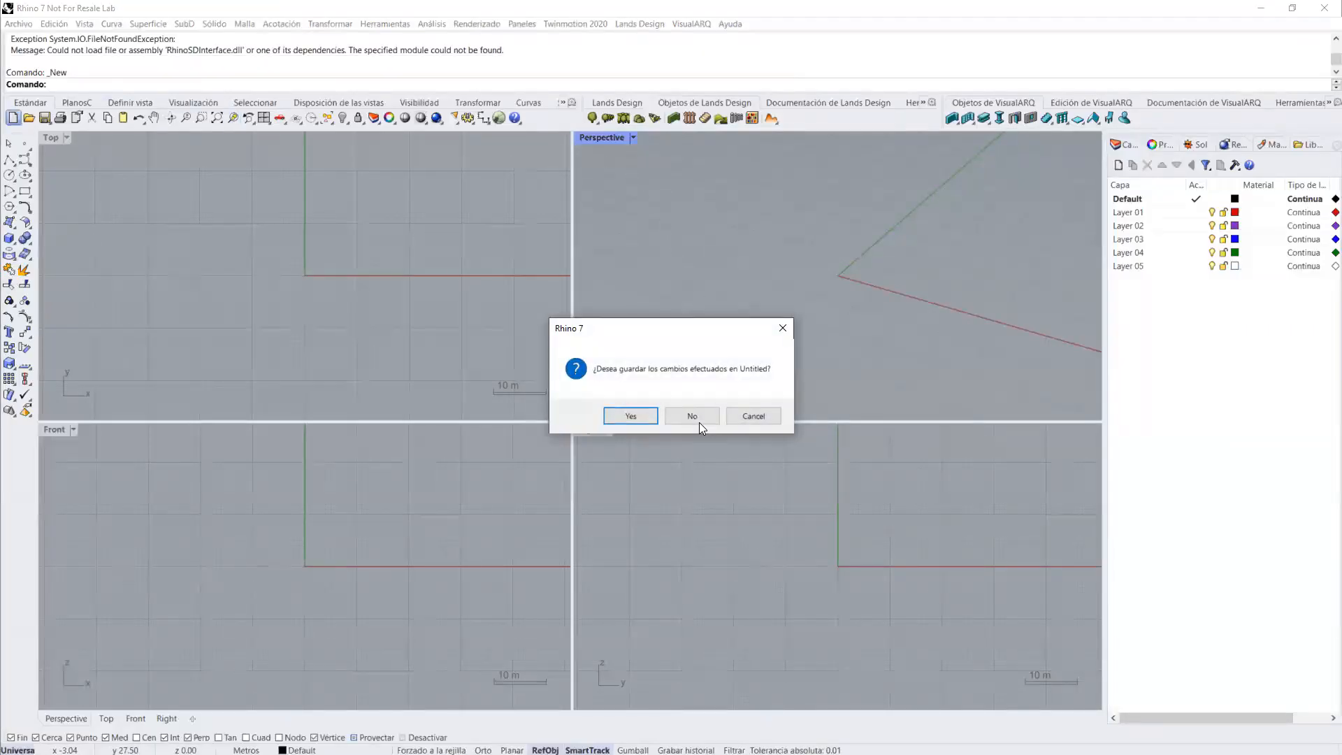
pyautogui.click(695, 417)
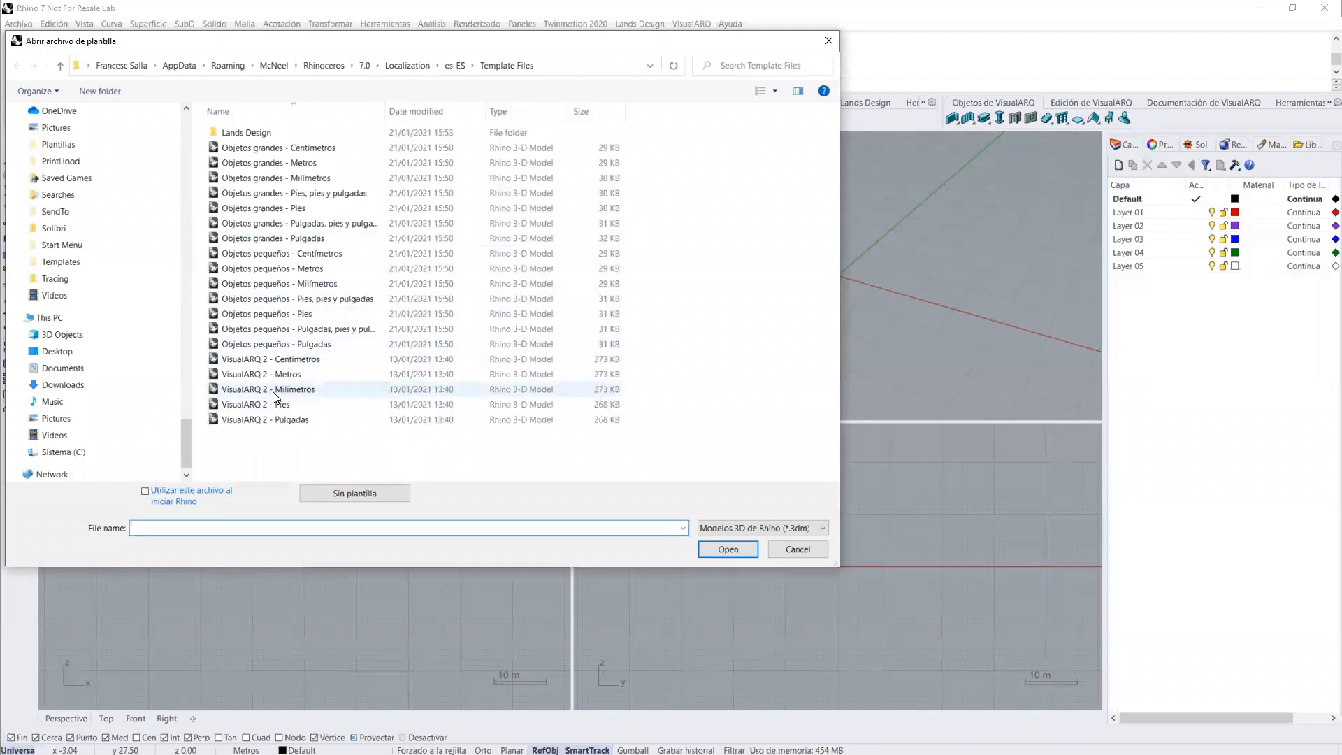
pyautogui.click(284, 377)
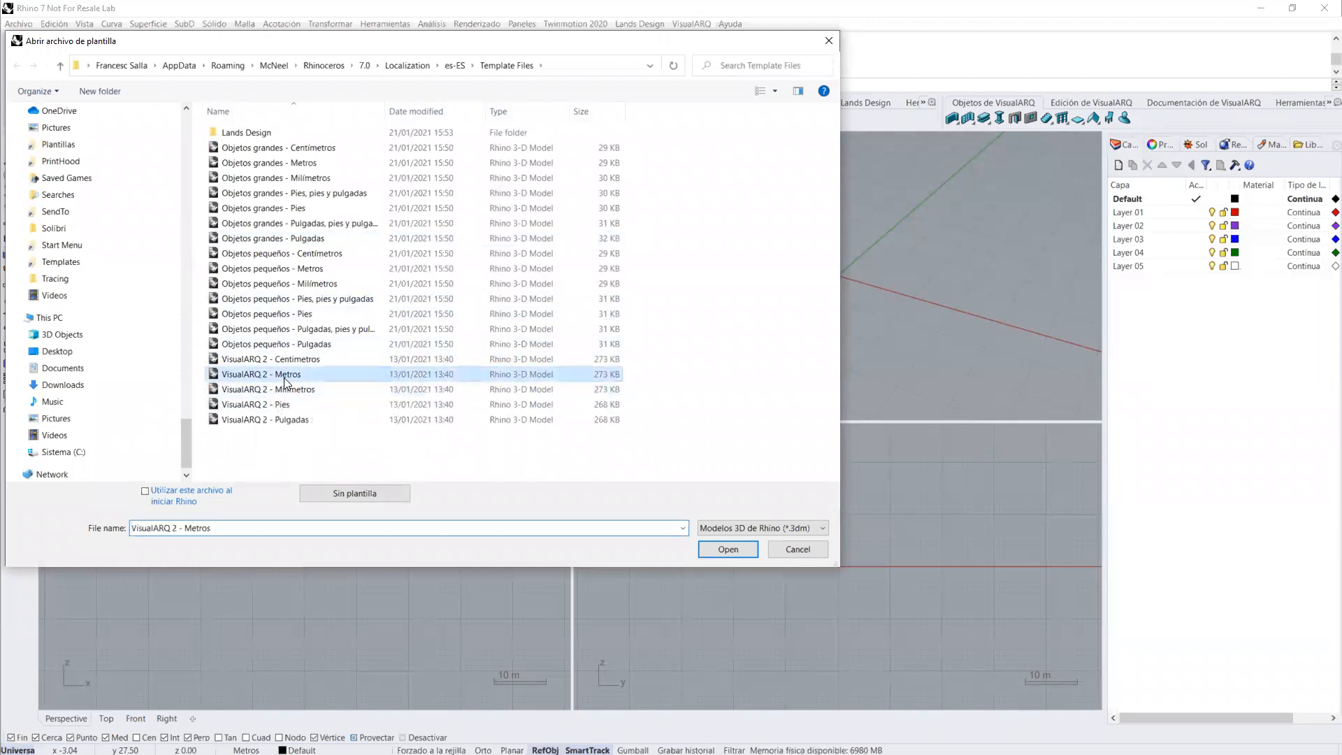
pyautogui.doubleClick(284, 378)
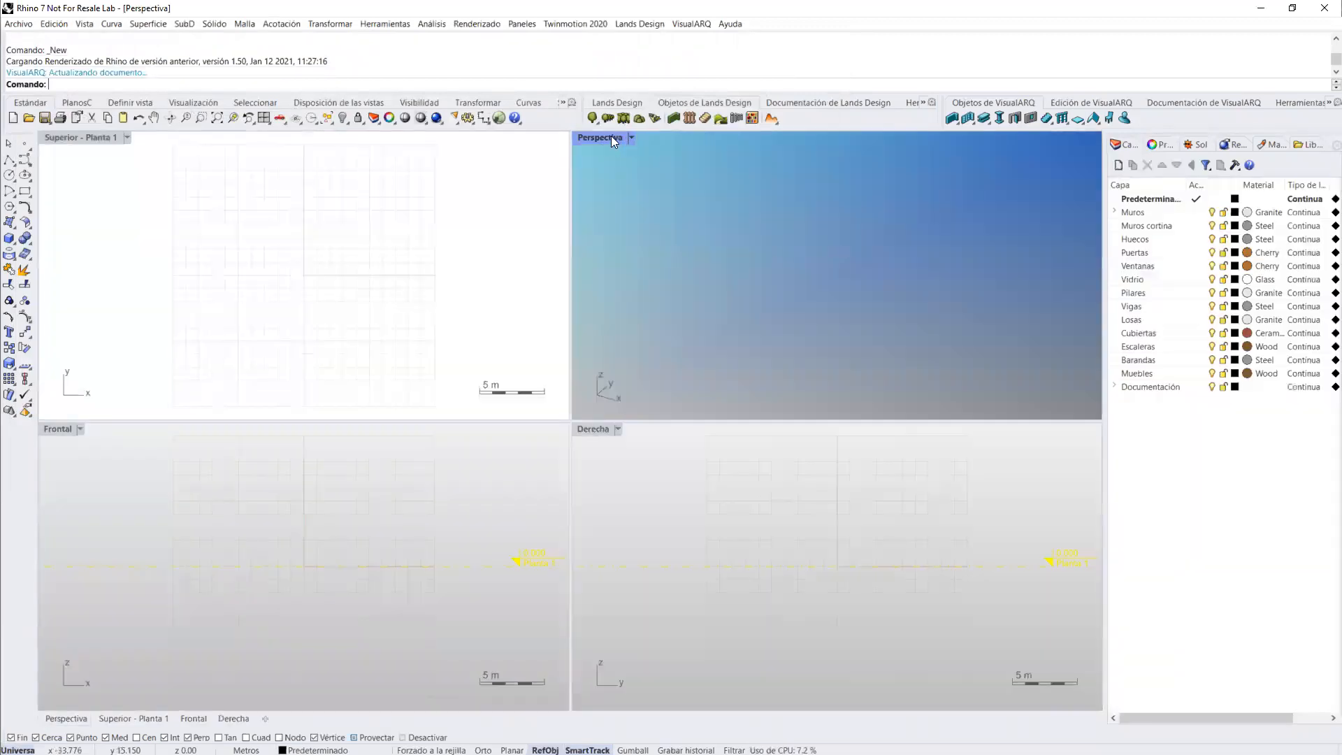
# Step: Maximize the Perspectiva viewport and launch Grasshopper
pyautogui.doubleClick(611, 137)
pyautogui.write('Grasshopper')
pyautogui.press('Return')
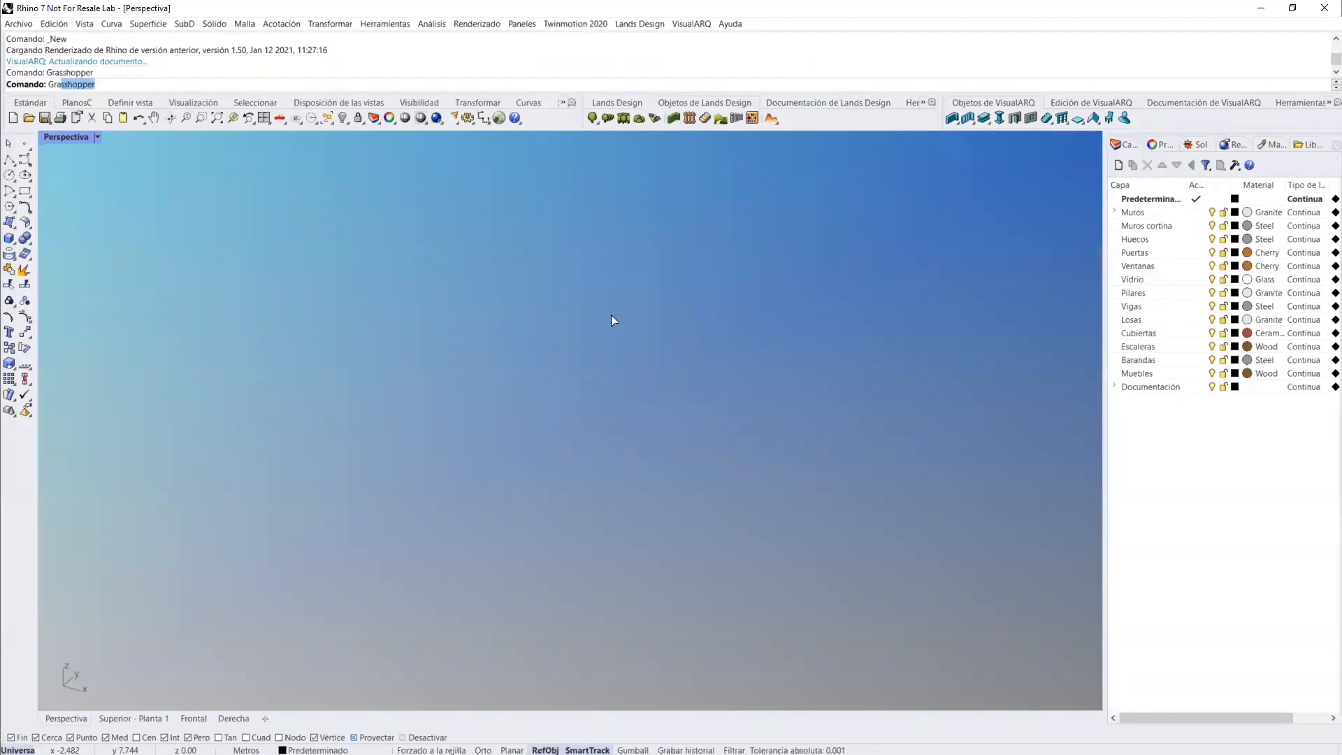
# Step: Enlarge the Grasshopper window beside the viewport and place a VisualARQ Wall component on the canvas
pyautogui.moveTo(615, 401); pyautogui.dragTo(1005, 48)
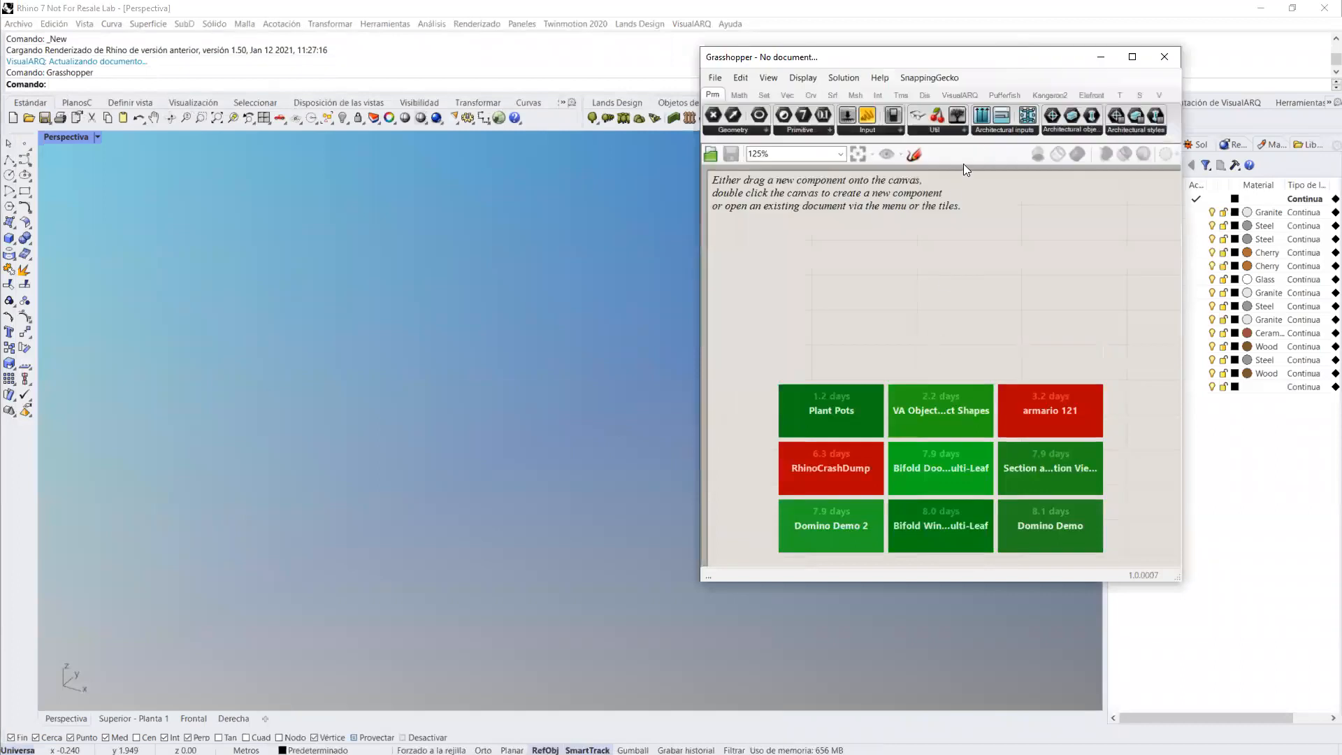
pyautogui.click(963, 95)
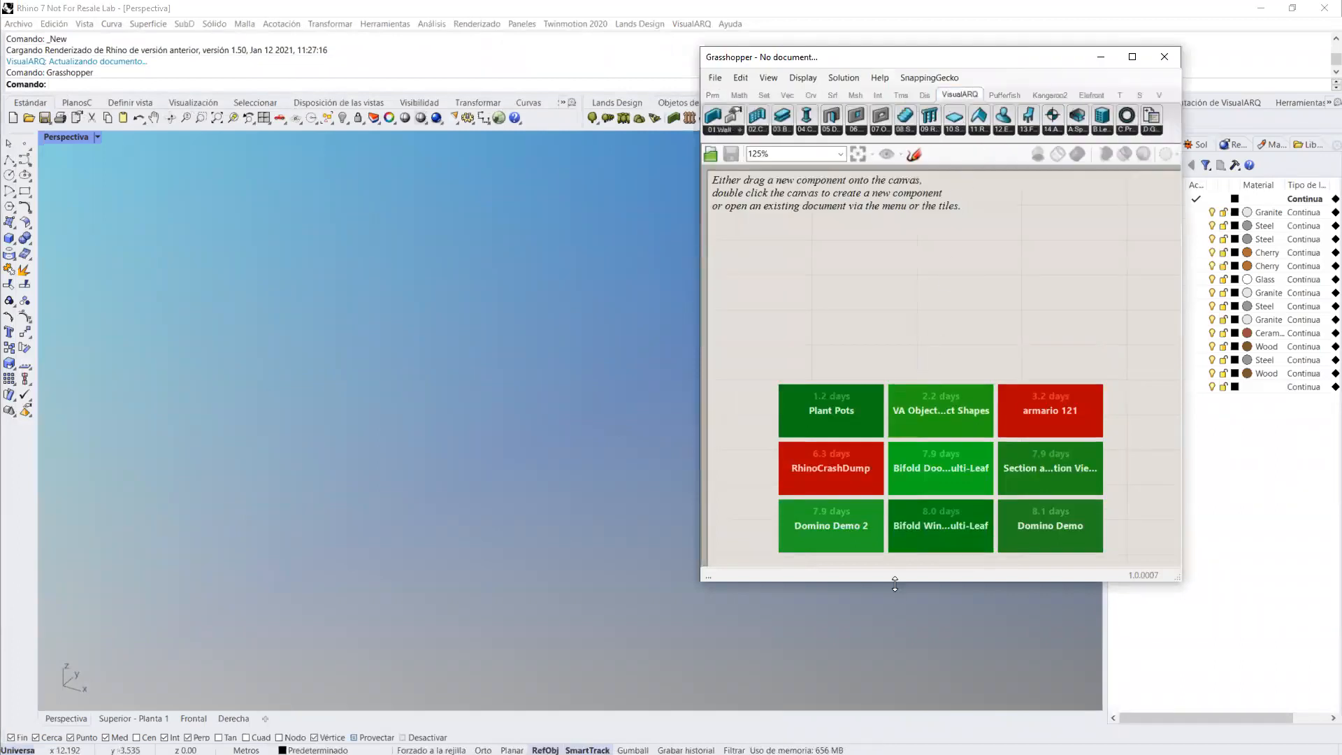
pyautogui.moveTo(895, 585); pyautogui.dragTo(895, 684)
pyautogui.moveTo(868, 138); pyautogui.dragTo(868, 157)
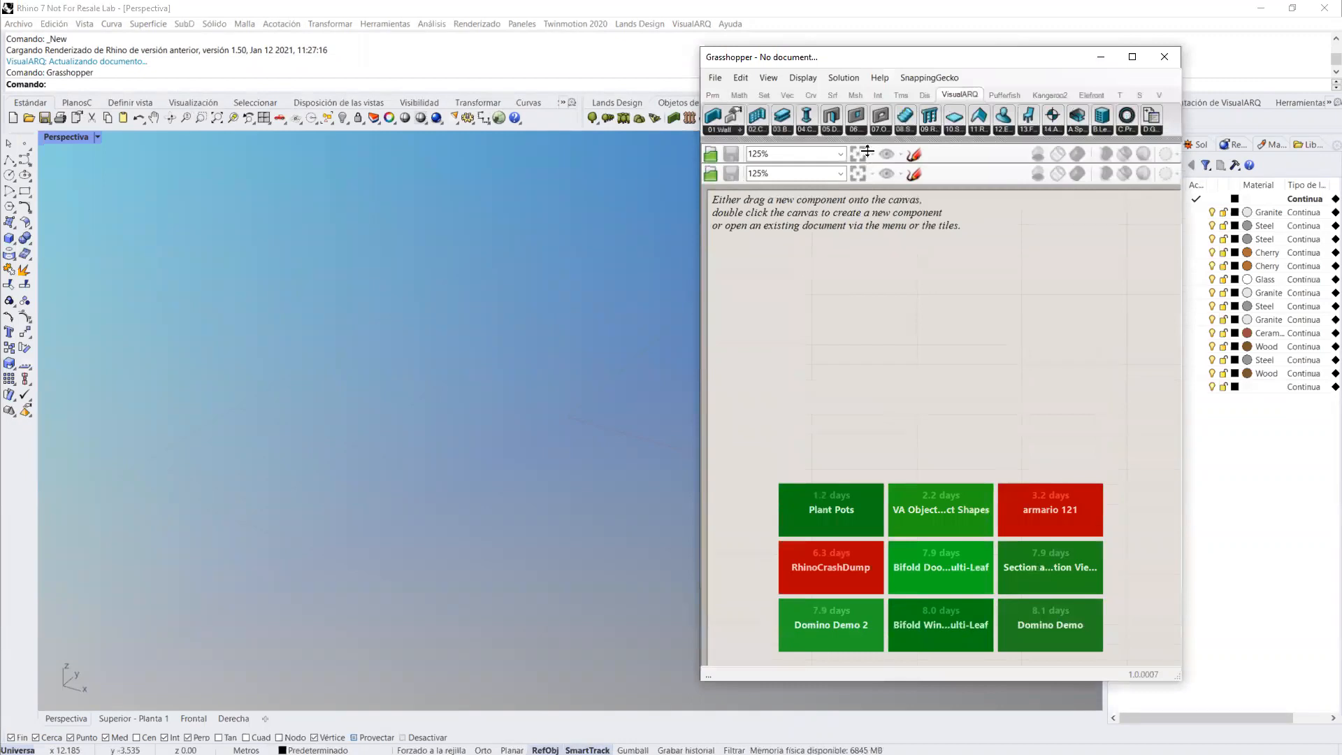
pyautogui.moveTo(712, 118); pyautogui.dragTo(880, 374)
# Step: Draw an S-shaped degree 3 curve through four control points in the Perspectiva viewport, in front of the red wall preview
pyautogui.click(23, 166)
pyautogui.click(220, 407)
pyautogui.click(305, 531)
pyautogui.click(522, 451)
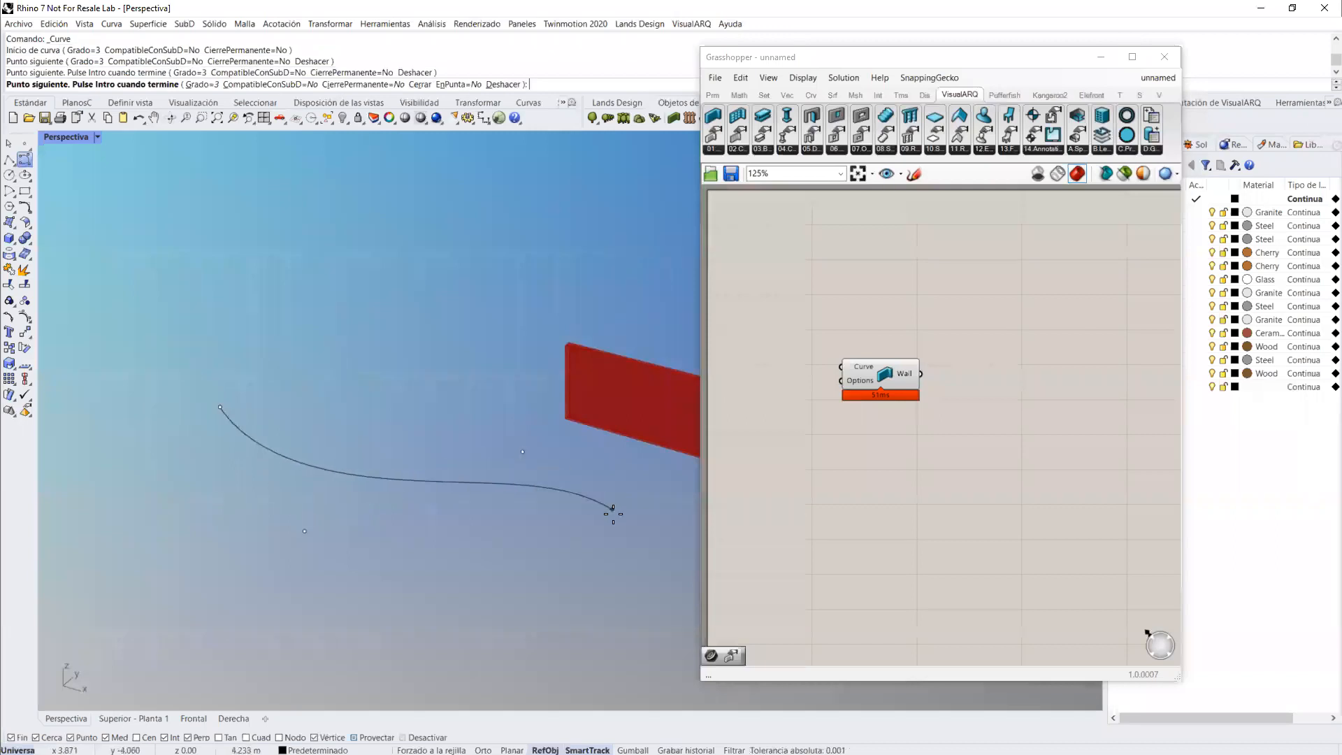
pyautogui.click(614, 516)
pyautogui.press('Return')
# Step: Add a Curve parameter that references the S-shaped curve, and connect it to the Wall component's Curve input
pyautogui.doubleClick(816, 464)
pyautogui.write('crv')
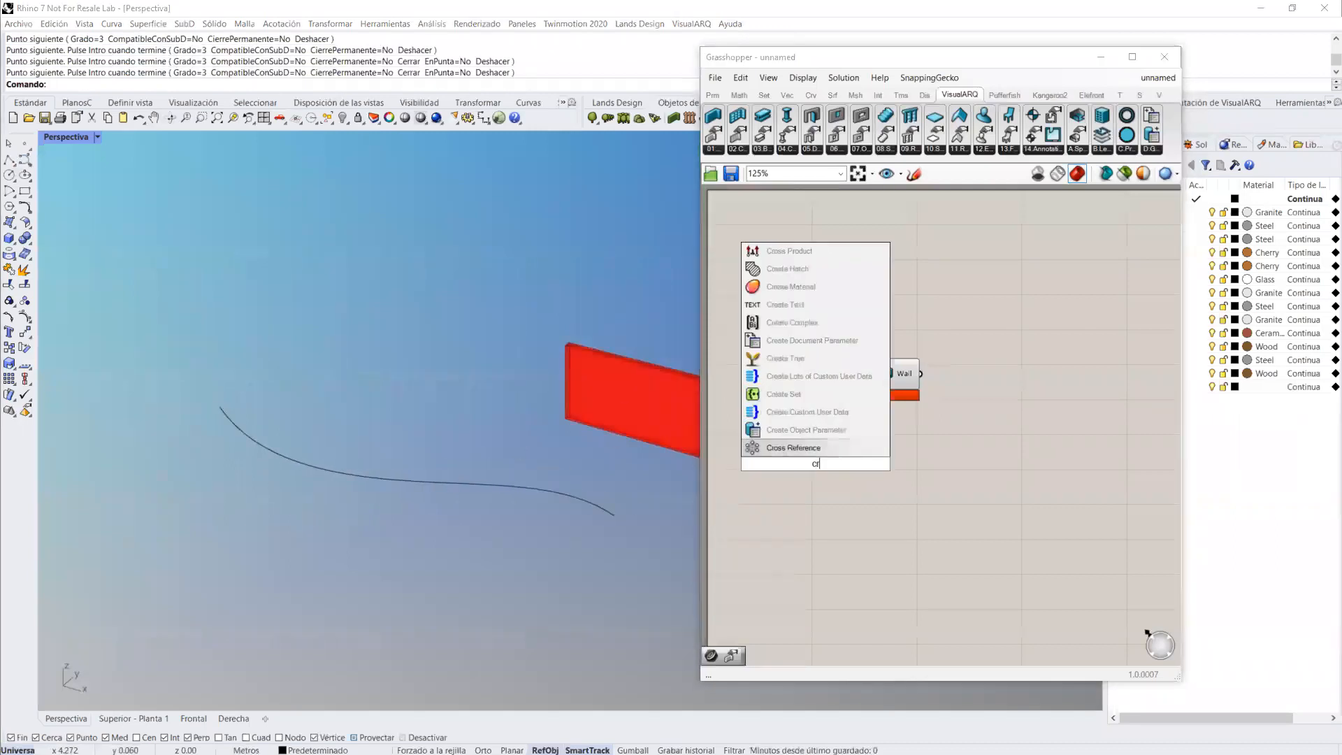
pyautogui.click(778, 432)
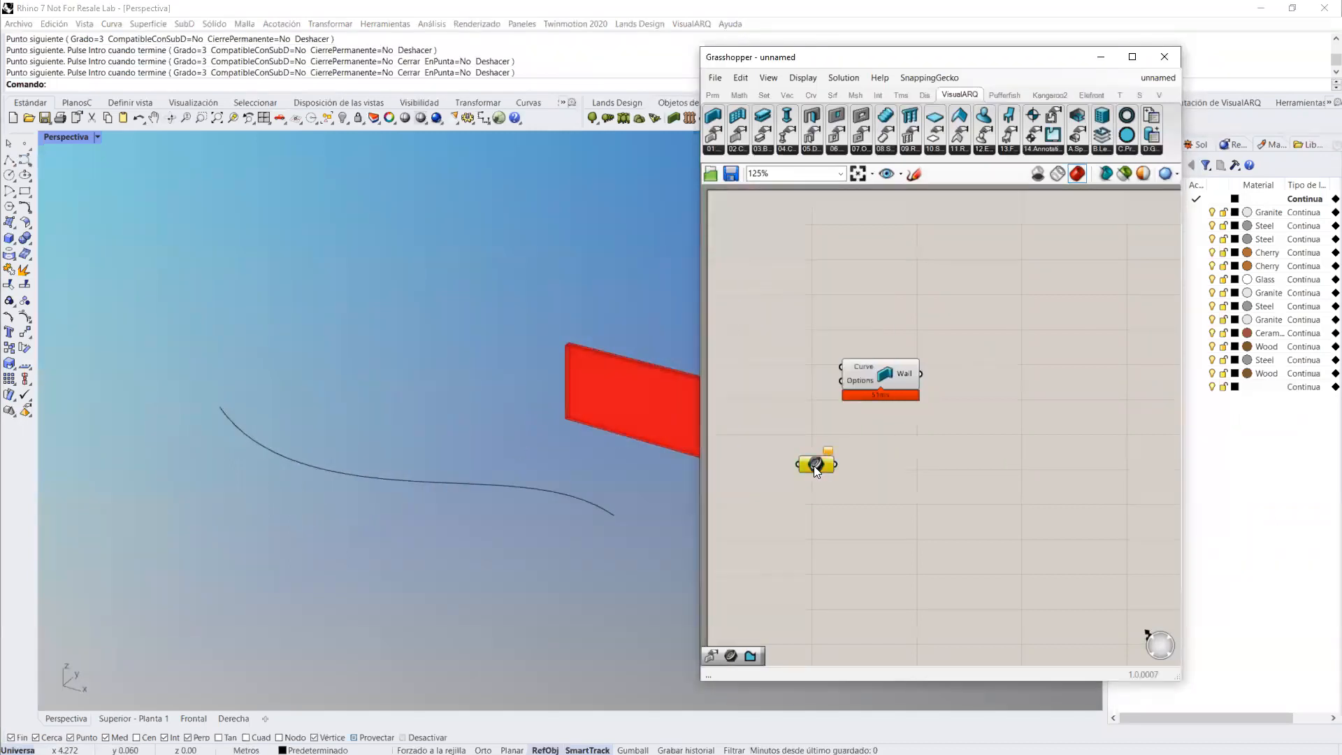
pyautogui.rightClick(814, 466)
pyautogui.click(867, 629)
pyautogui.click(610, 516)
pyautogui.moveTo(837, 463); pyautogui.dragTo(944, 478)
pyautogui.click(947, 518)
pyautogui.moveTo(947, 520); pyautogui.dragTo(945, 480, button='right')
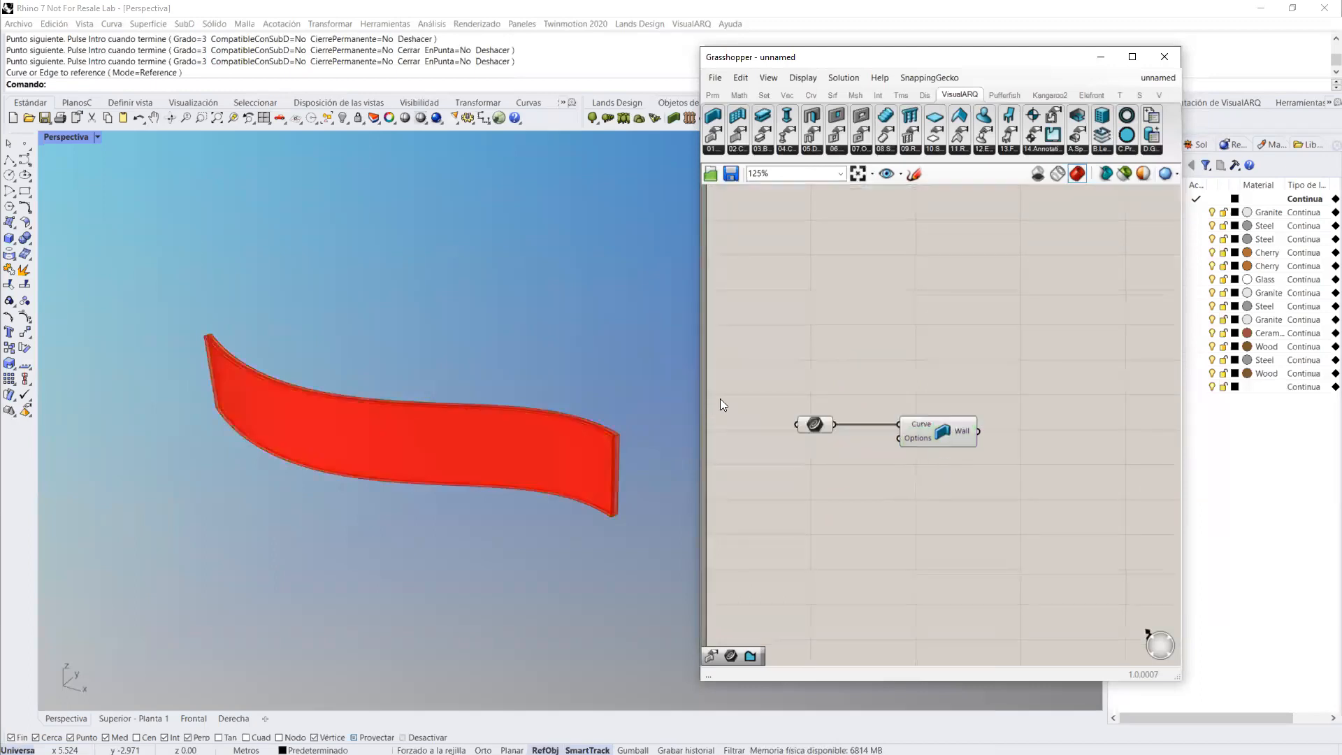
# Step: Place a Wall Options component below the curve parameter and connect it to the Wall's Options input
pyautogui.click(713, 149)
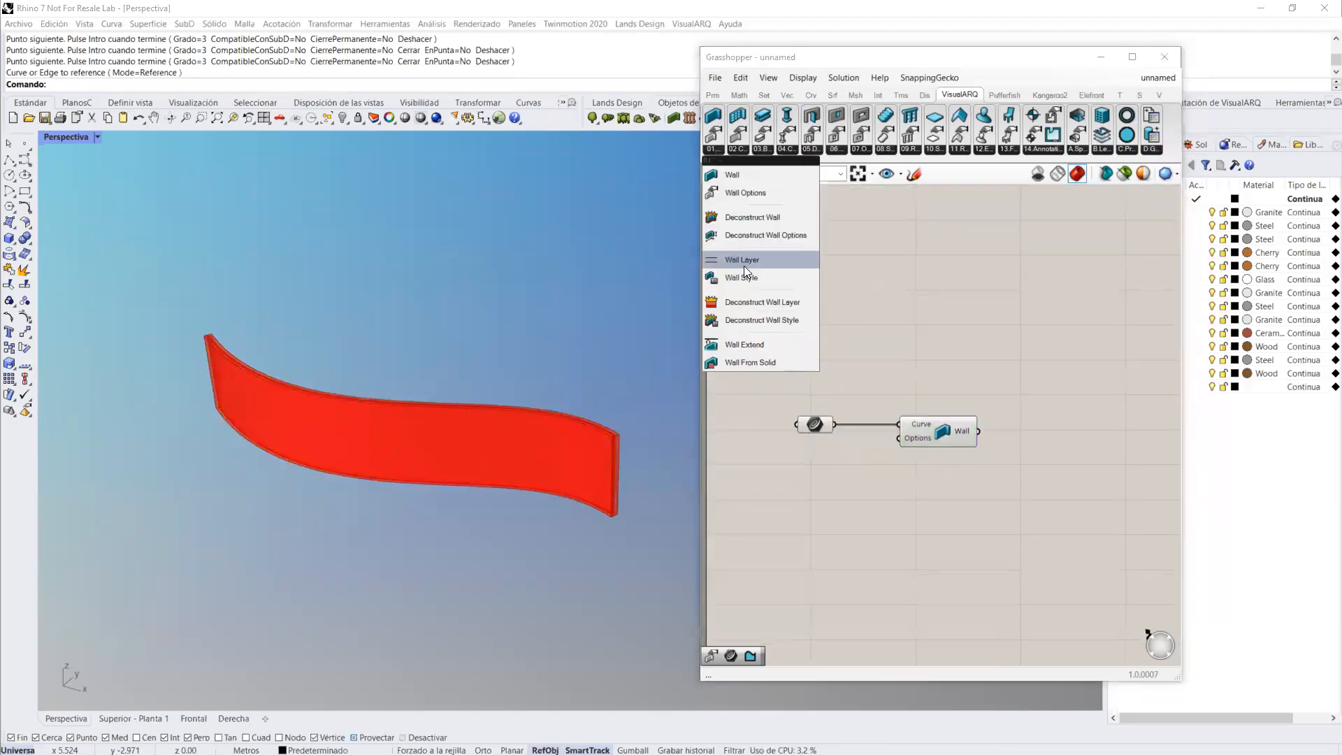
pyautogui.click(737, 193)
pyautogui.click(808, 555)
pyautogui.scroll(1, 874, 538)
pyautogui.moveTo(902, 543); pyautogui.dragTo(958, 435)
pyautogui.moveTo(855, 547); pyautogui.dragTo(847, 505)
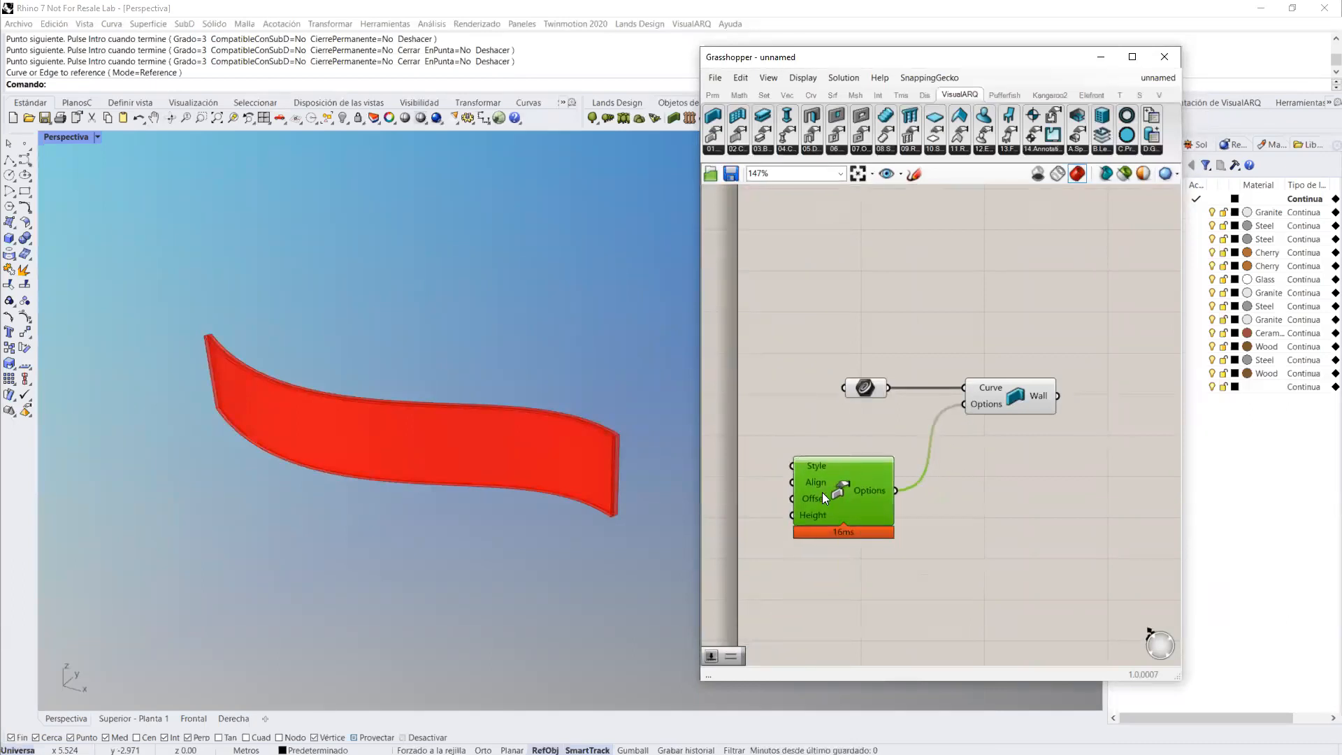
# Step: Add a one-decimal number slider, connect it to the Wall Options Height input and set the wall height to 3.3
pyautogui.moveTo(813, 488); pyautogui.dragTo(856, 481, button='right')
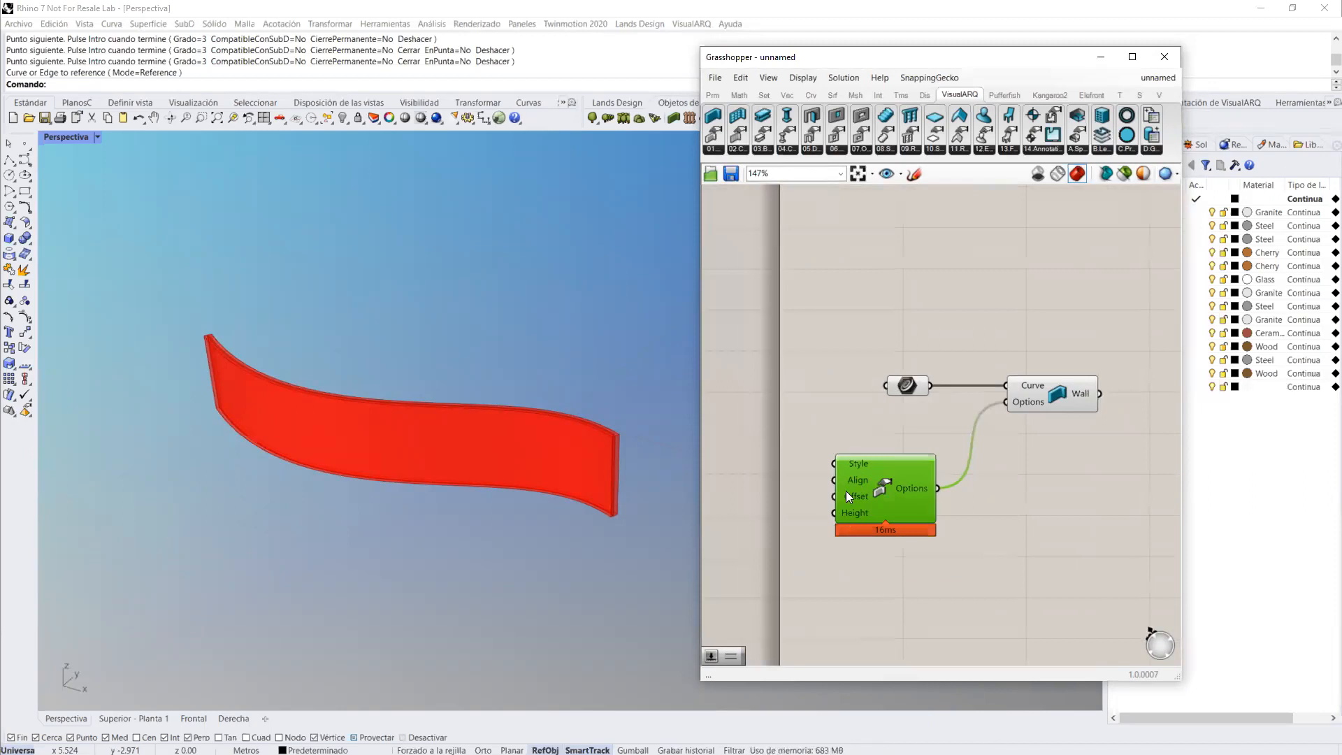
pyautogui.moveTo(789, 253); pyautogui.dragTo(818, 251, button='right')
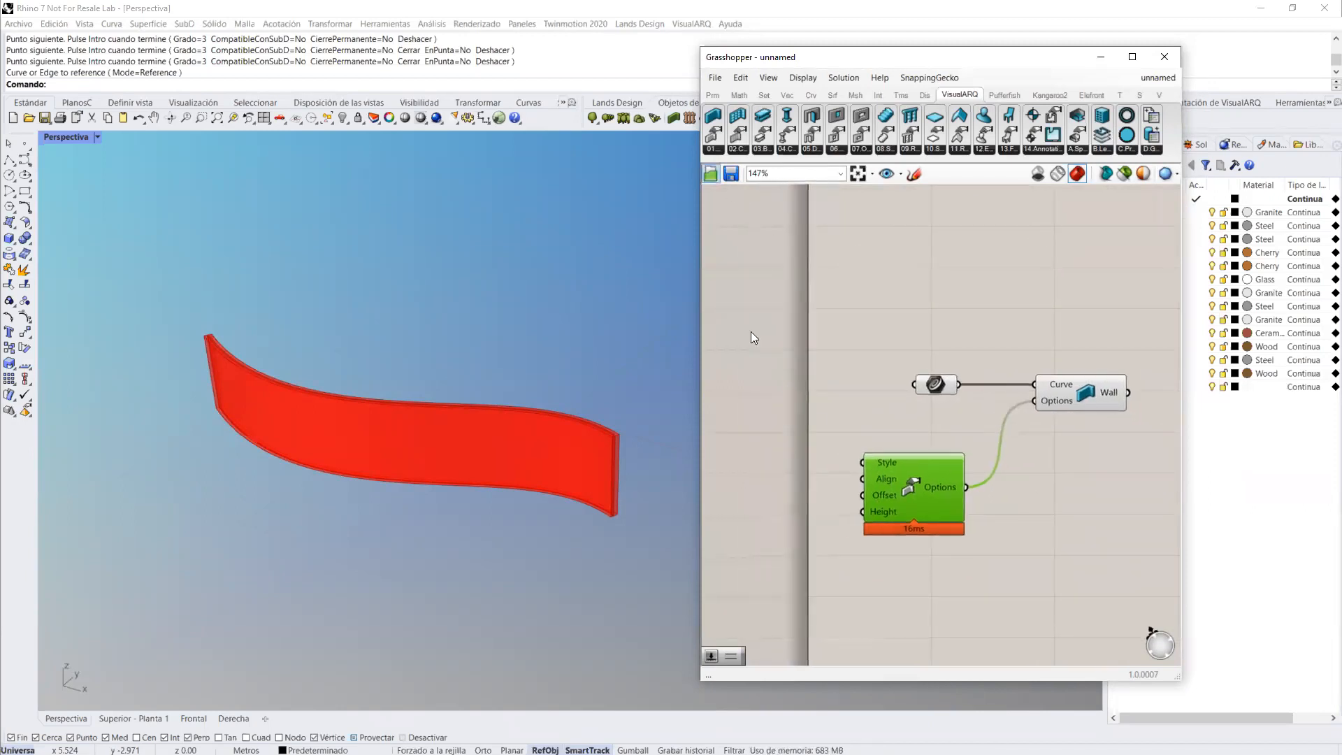
pyautogui.doubleClick(788, 440)
pyautogui.write('1..1.5')
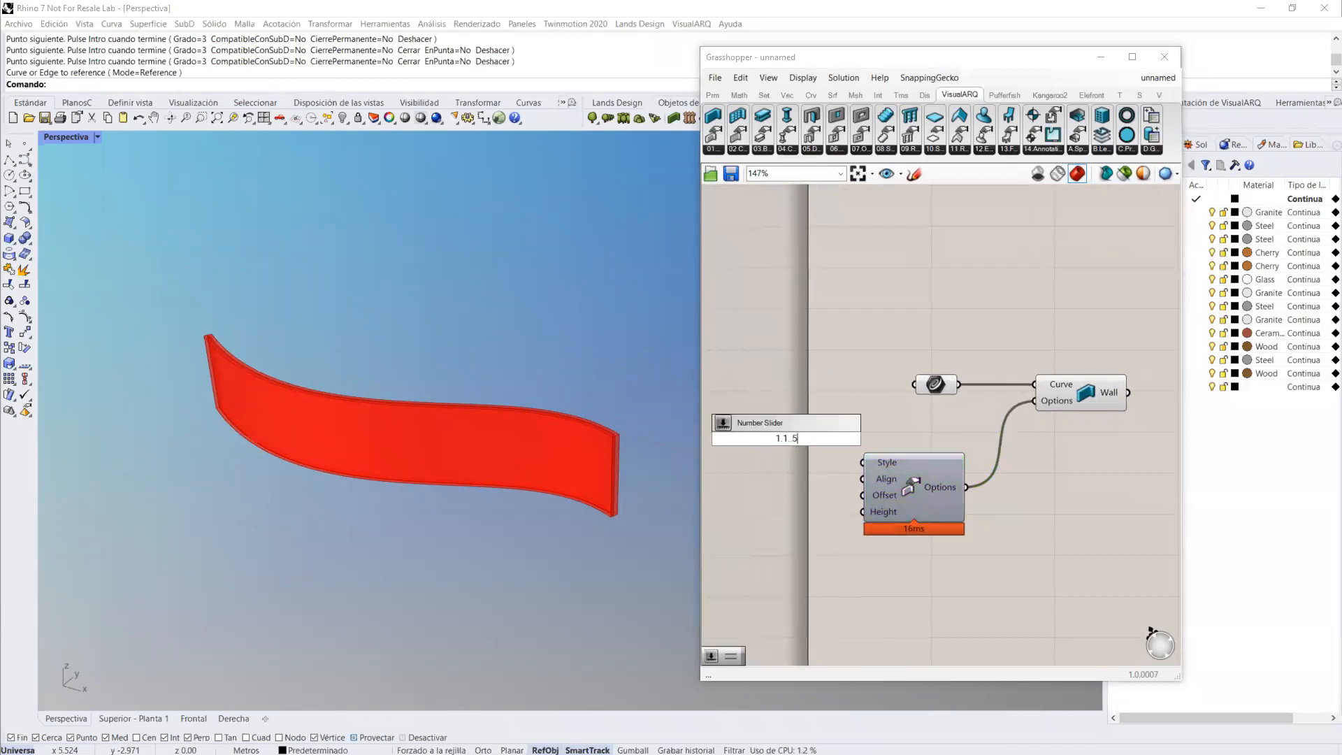
pyautogui.press('Return')
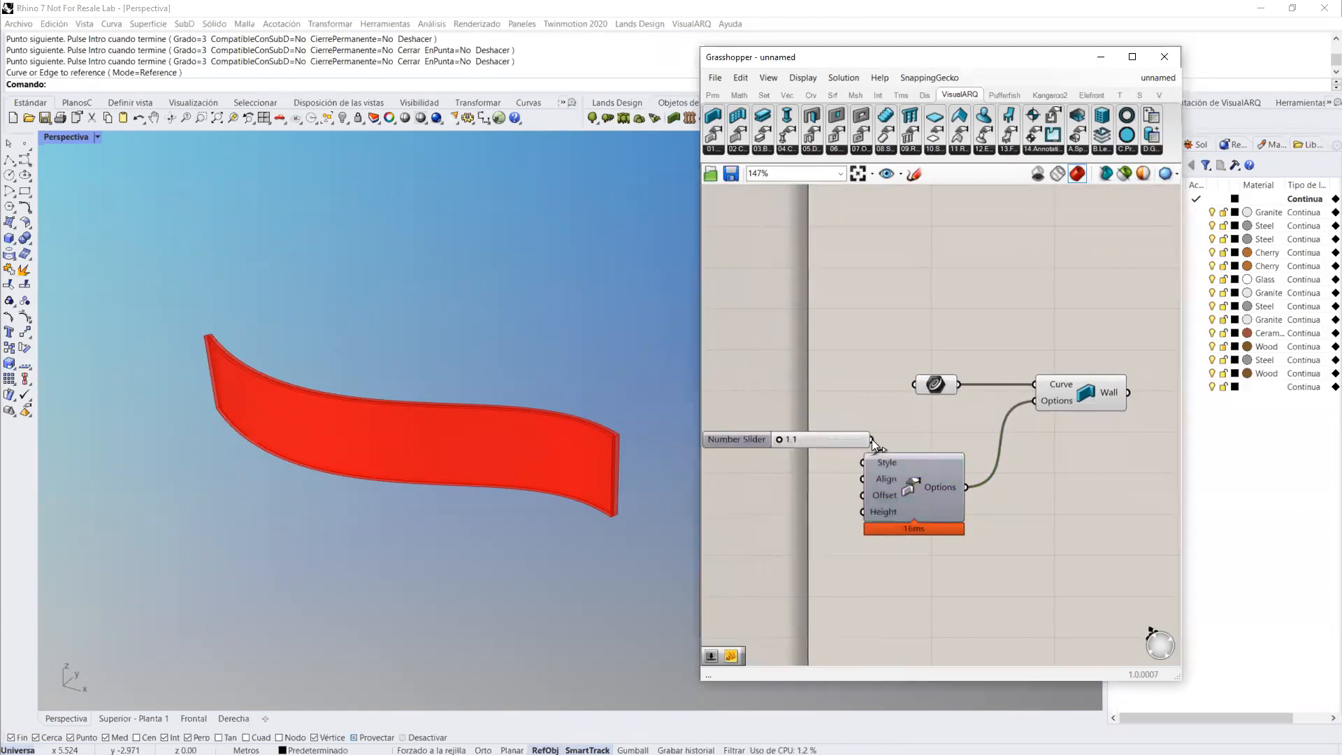
pyautogui.moveTo(839, 439); pyautogui.dragTo(779, 513)
pyautogui.moveTo(1092, 472); pyautogui.dragTo(972, 506, button='right')
pyautogui.click(790, 480)
pyautogui.moveTo(753, 457); pyautogui.dragTo(798, 457, button='right')
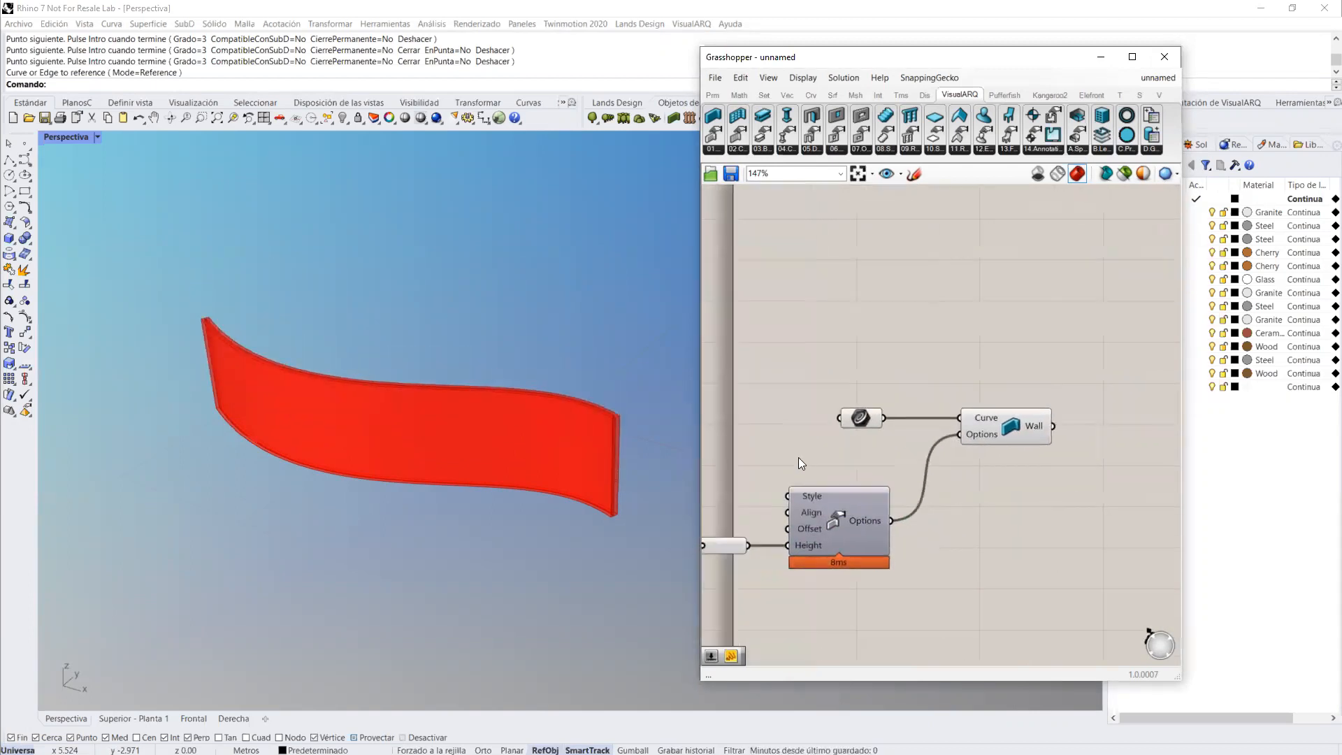
# Step: Add a Wall Style parameter set to Genérico 100mm and connect it to the Wall Options Style input
pyautogui.click(713, 95)
pyautogui.click(1143, 150)
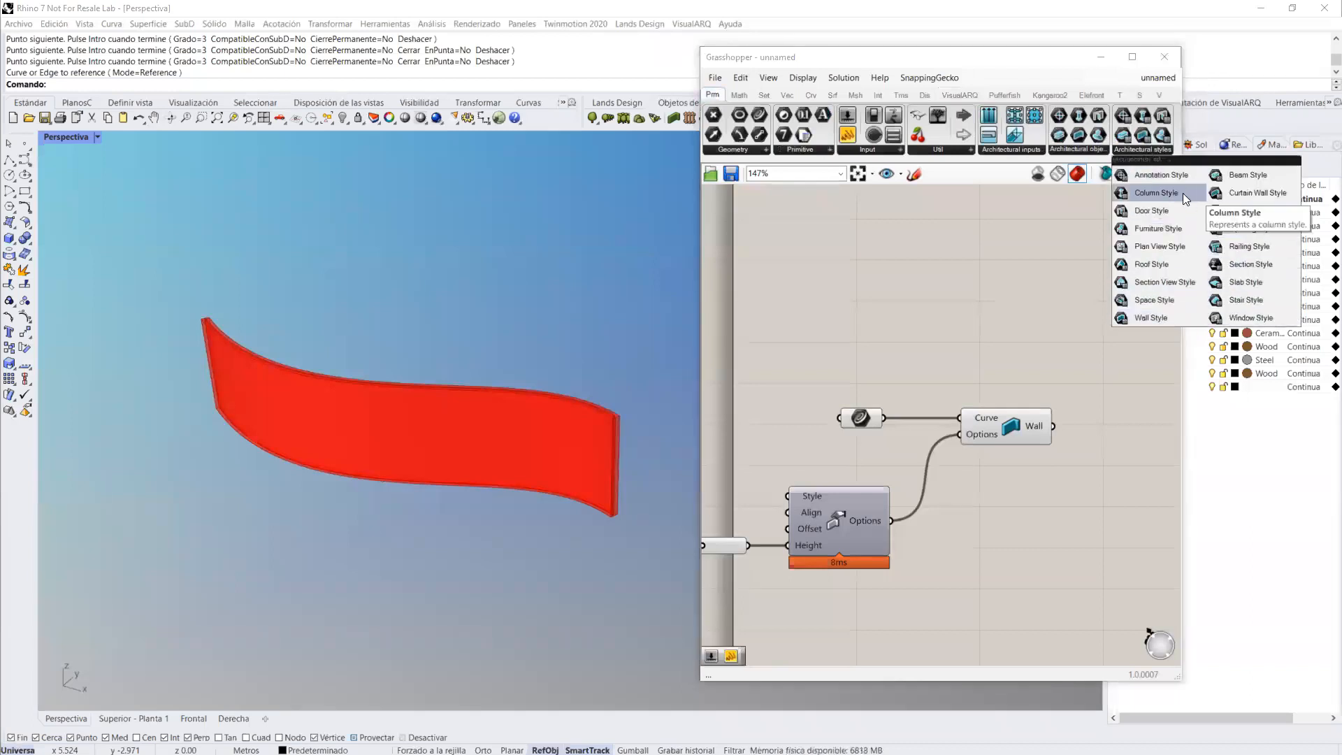
pyautogui.moveTo(1133, 318); pyautogui.dragTo(760, 453)
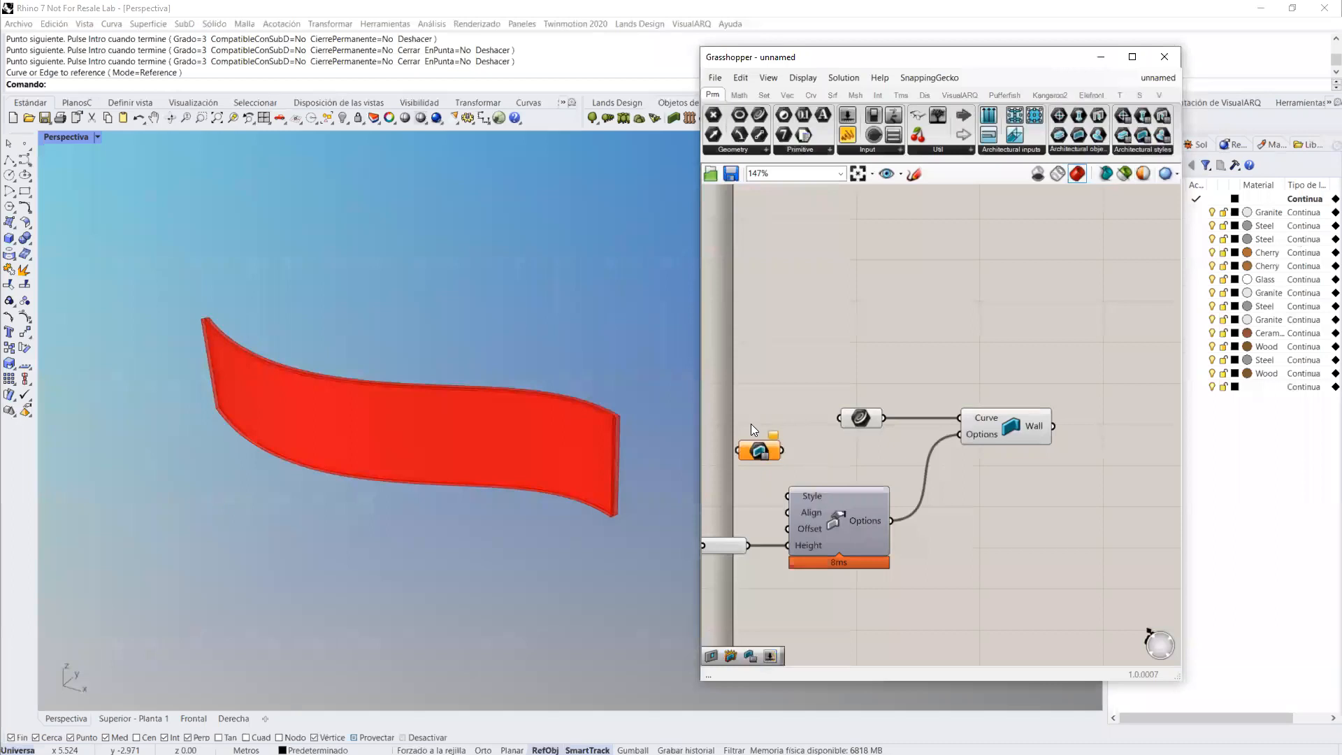
pyautogui.rightClick(762, 454)
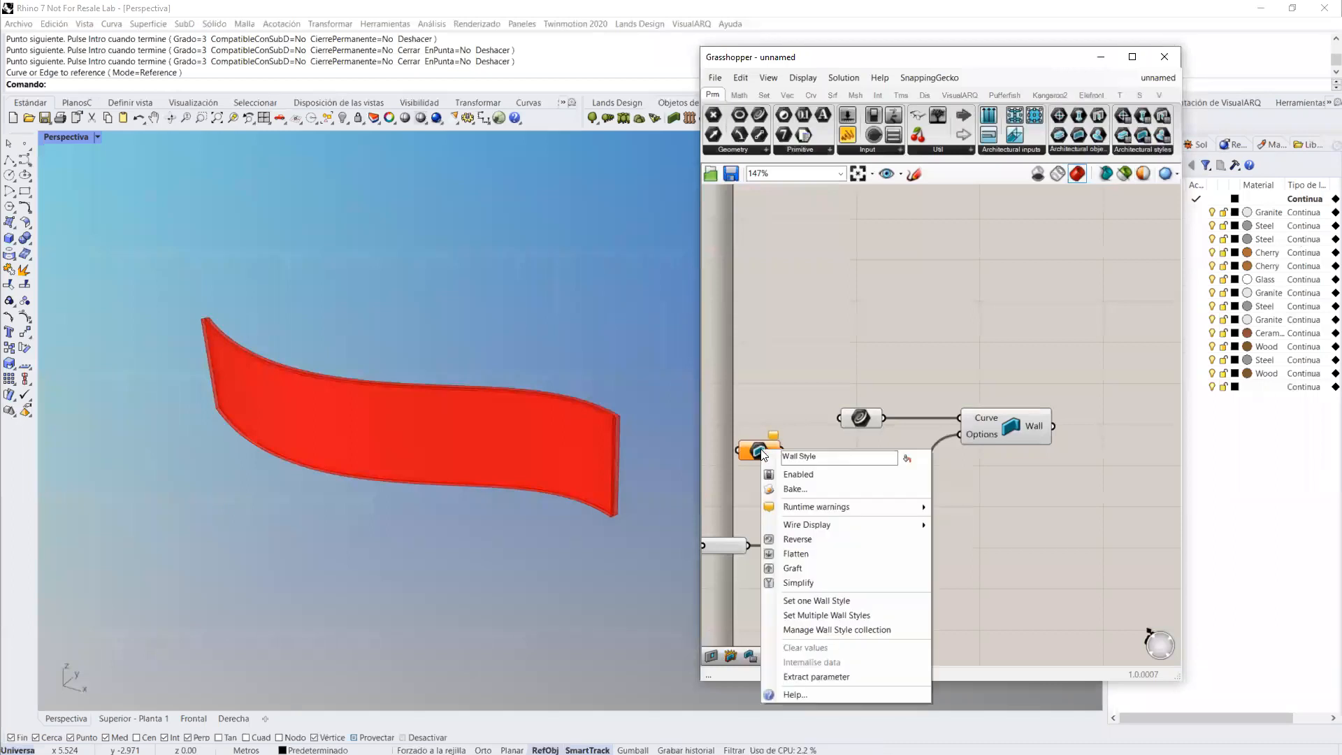
pyautogui.click(813, 601)
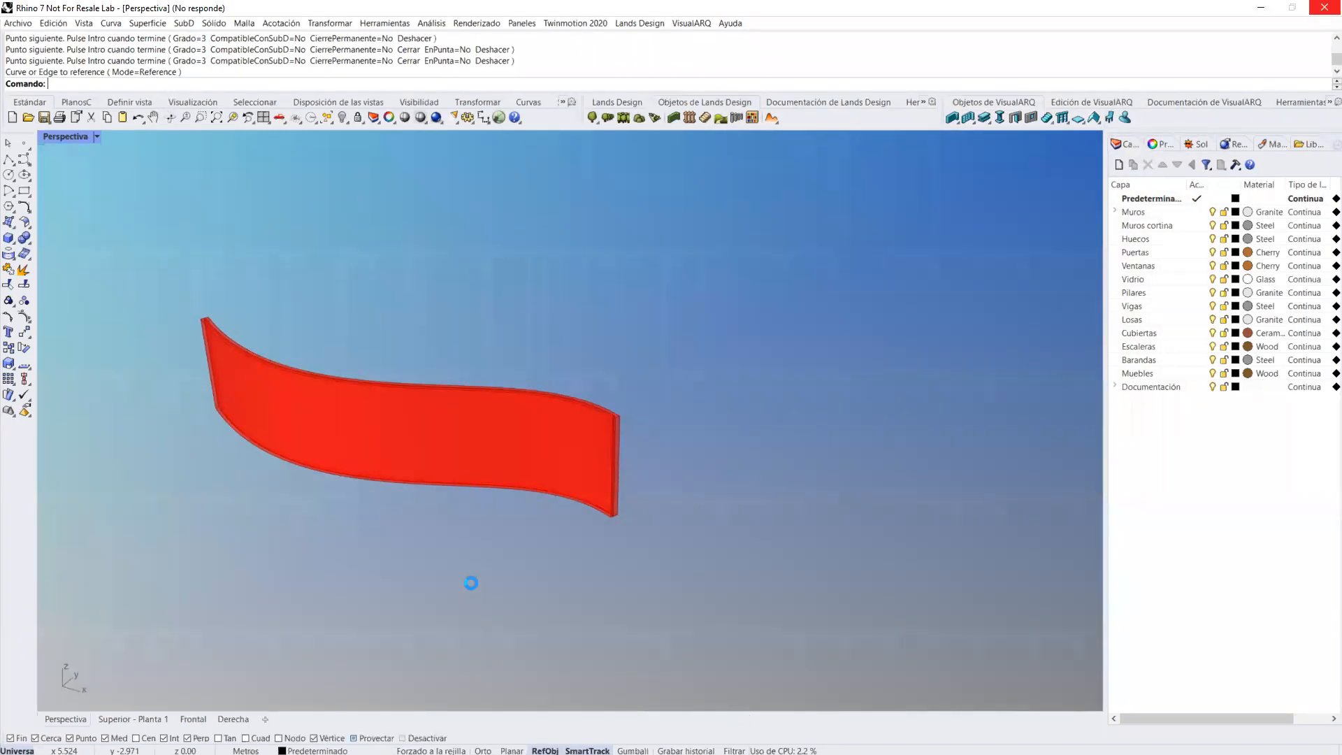
pyautogui.scroll(-2, 611, 278)
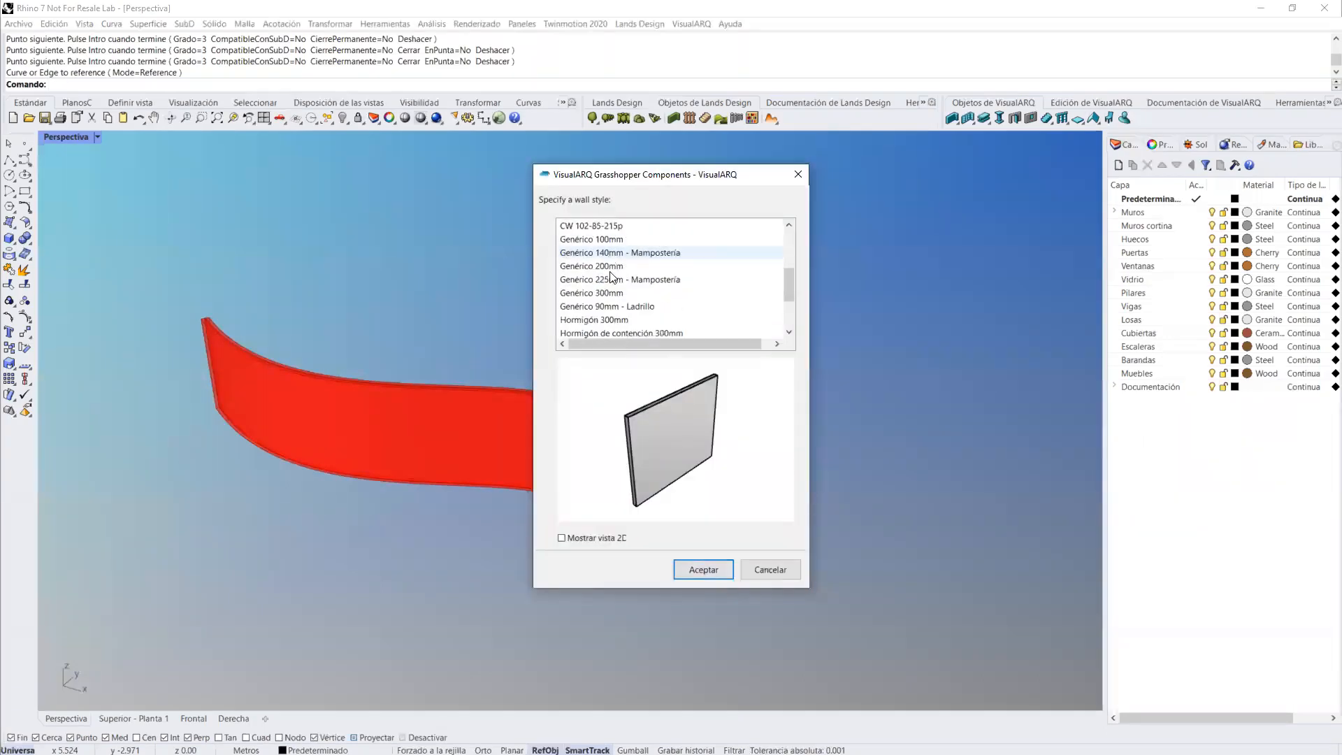
pyautogui.click(599, 244)
pyautogui.click(691, 567)
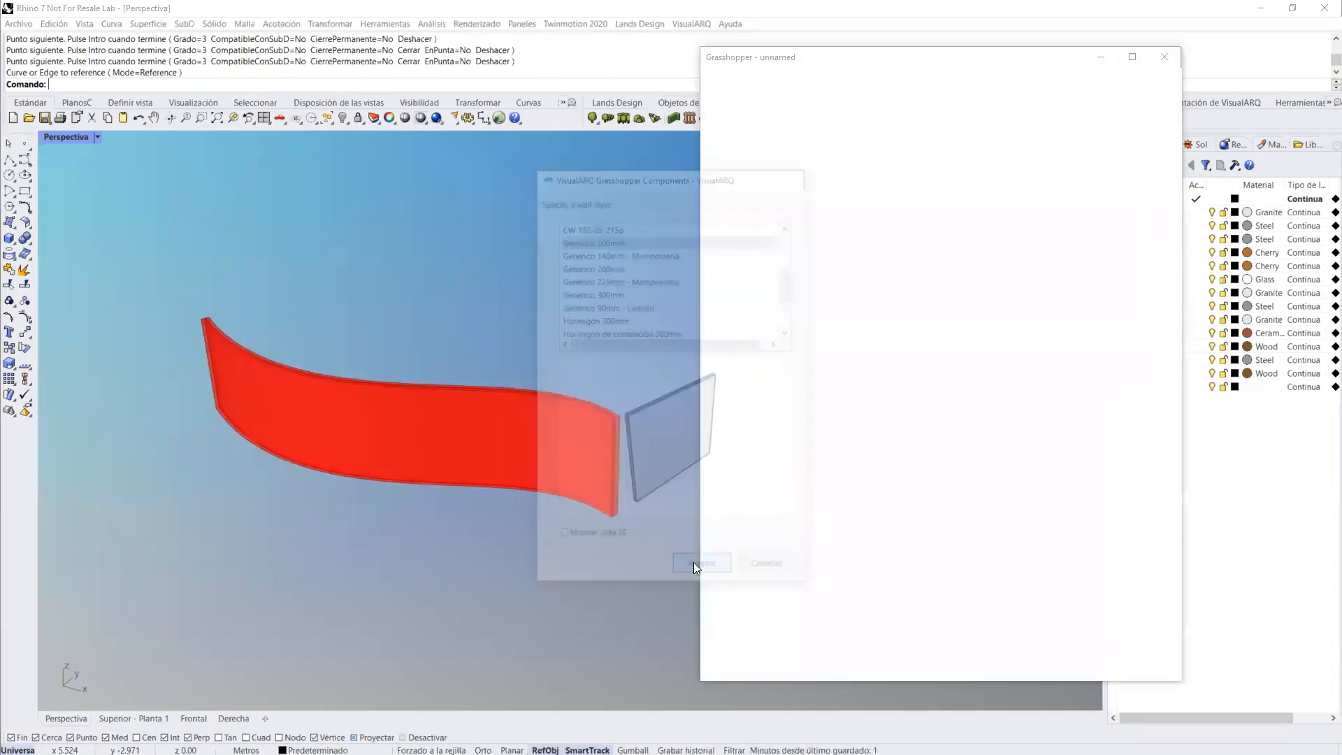
pyautogui.moveTo(783, 451); pyautogui.dragTo(751, 511)
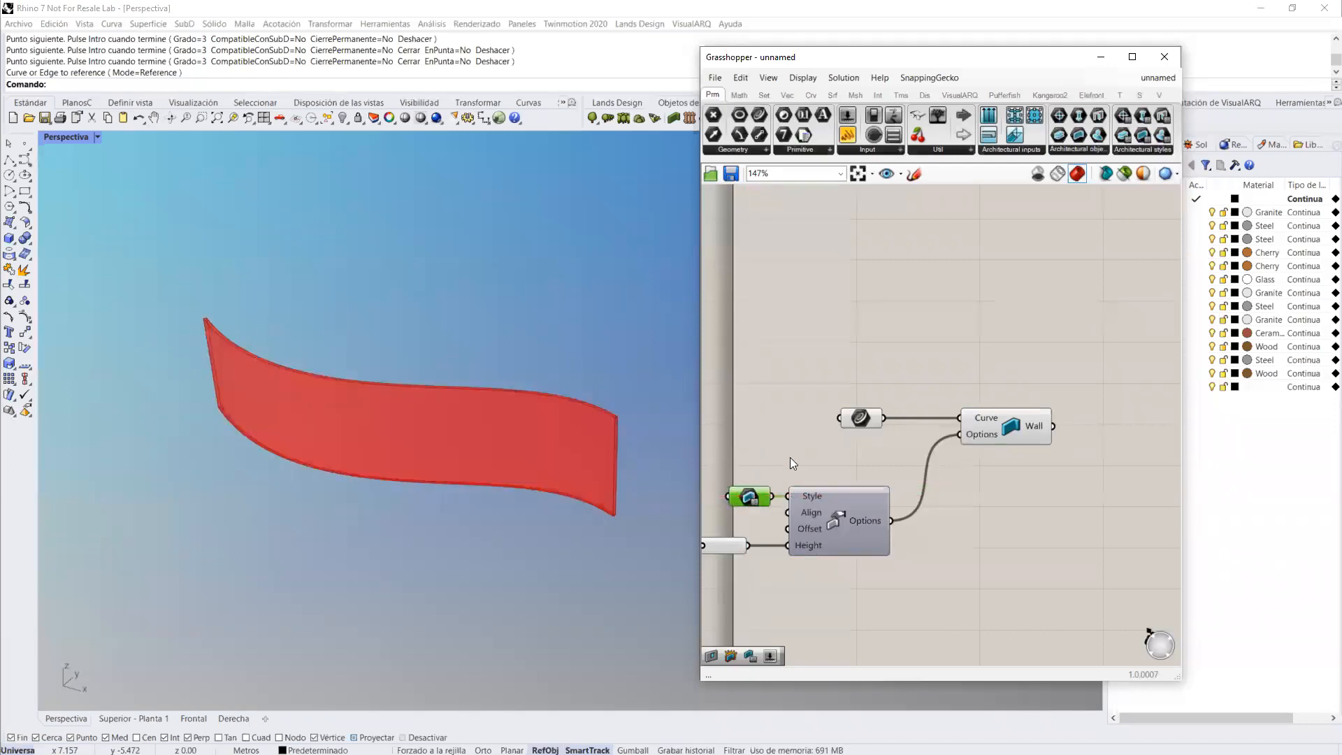
# Step: Place a VisualARQ Door component beside the Wall component and connect the Wall output to its Host input
pyautogui.moveTo(829, 456); pyautogui.dragTo(689, 476, button='right')
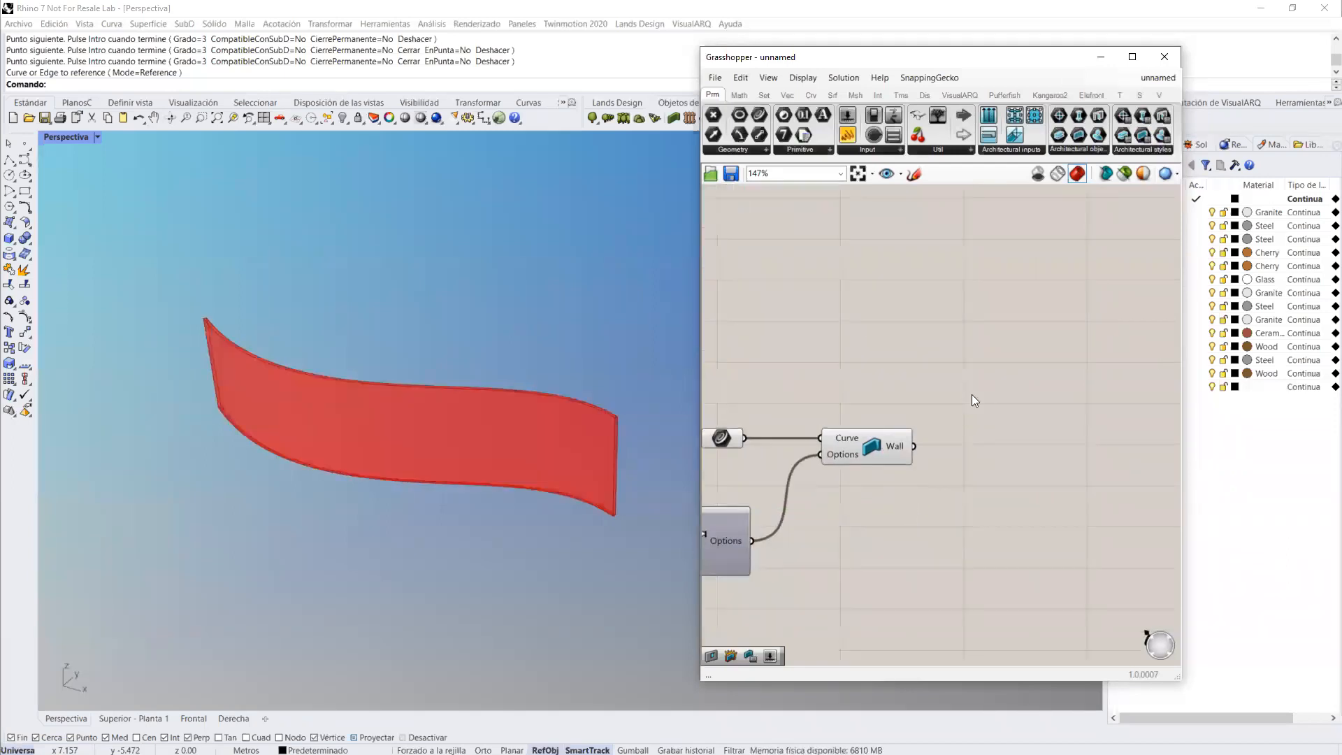
pyautogui.click(960, 95)
pyautogui.moveTo(812, 121); pyautogui.dragTo(1034, 389)
pyautogui.moveTo(1098, 441); pyautogui.dragTo(1099, 441)
pyautogui.moveTo(1013, 390); pyautogui.dragTo(899, 327, button='right')
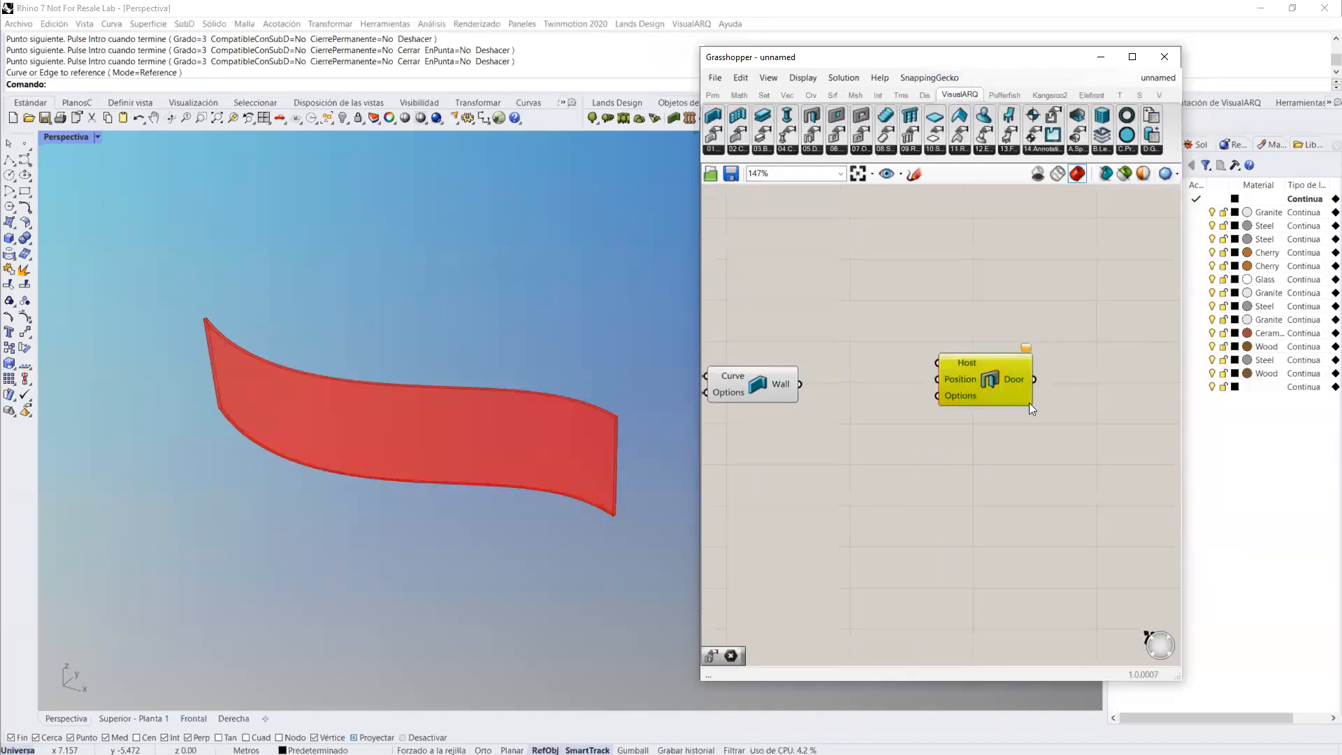
pyautogui.moveTo(1030, 403); pyautogui.dragTo(1062, 439)
pyautogui.click(1035, 316)
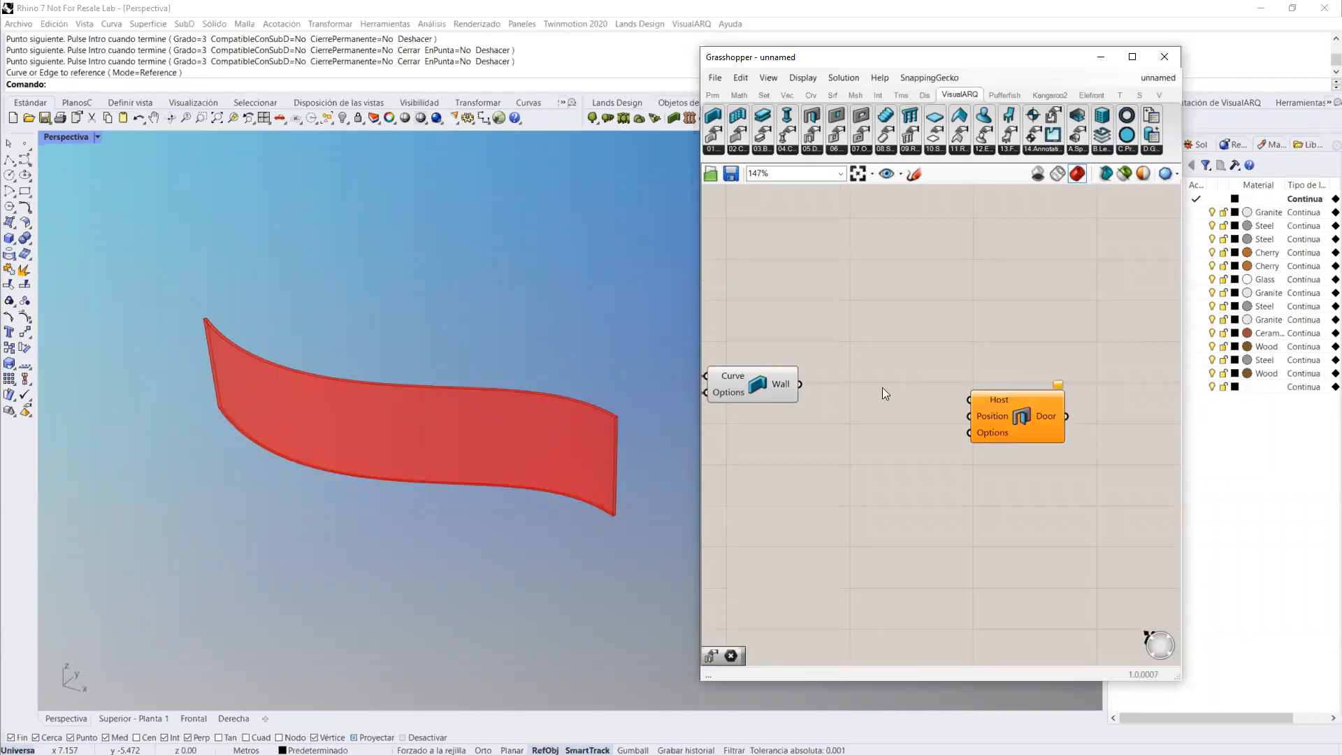
pyautogui.moveTo(800, 384); pyautogui.dragTo(970, 400)
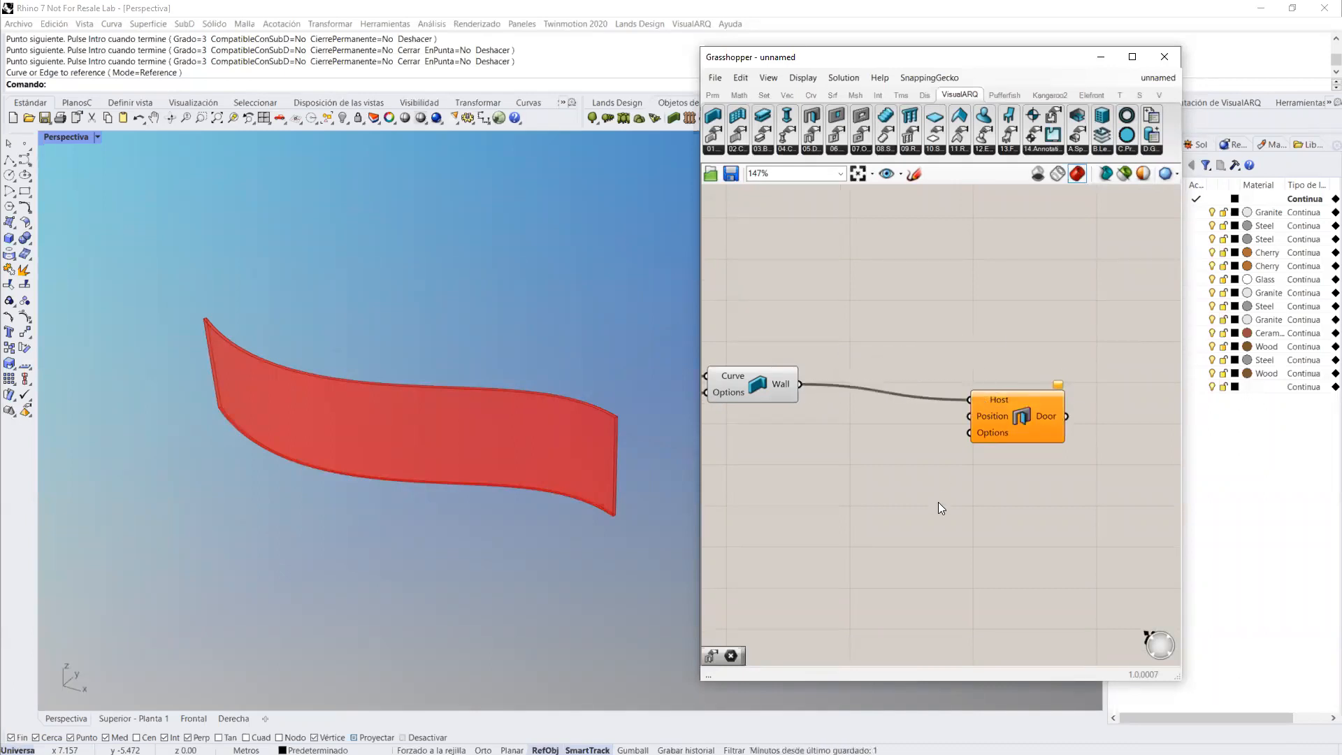
# Step: Set a single point near the left end of the curved wall as the Door's Position
pyautogui.rightClick(980, 417)
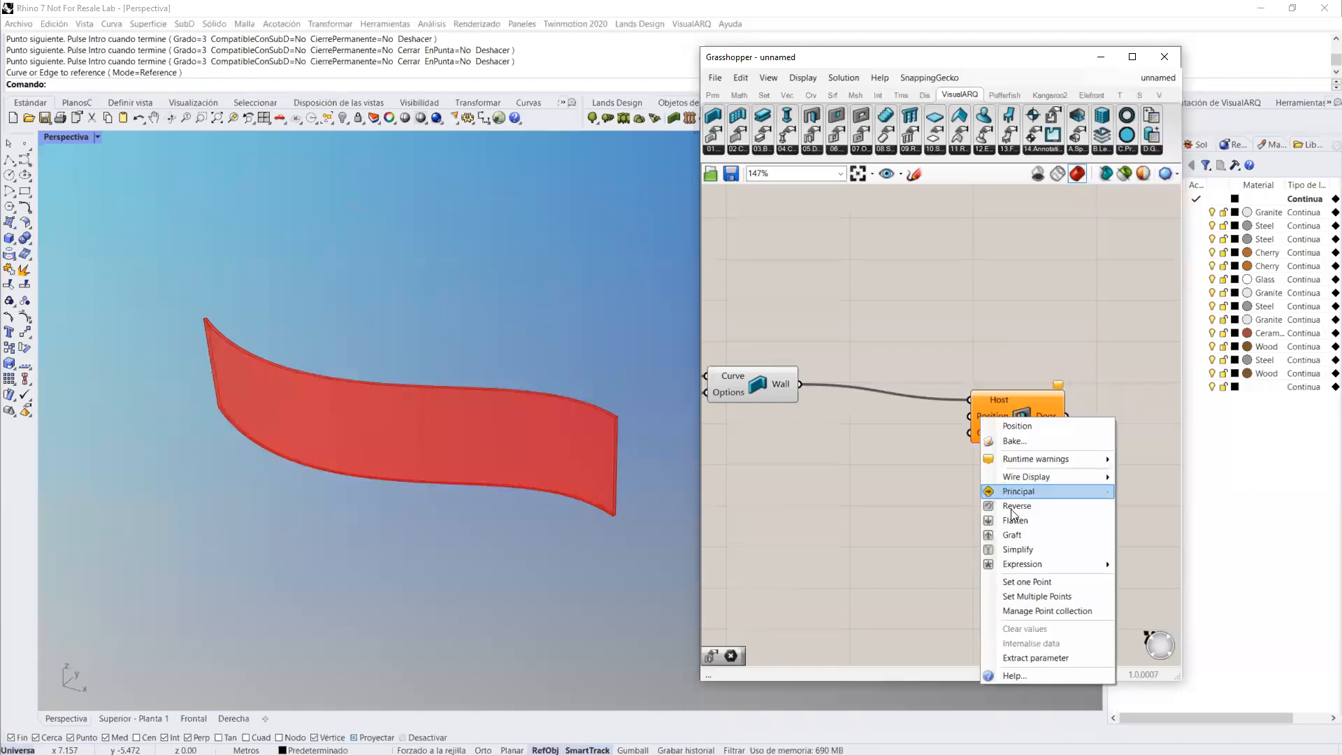
pyautogui.click(1022, 582)
pyautogui.click(259, 478)
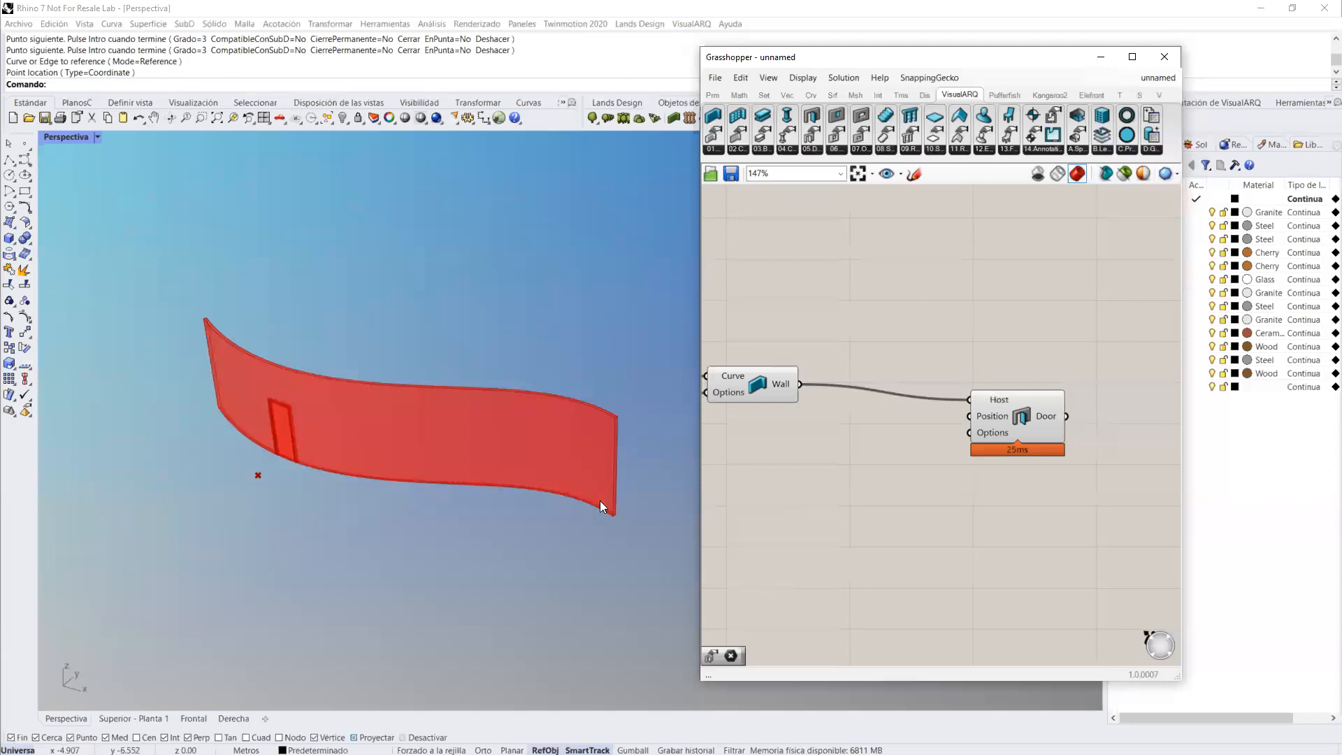
# Step: Place a Divide Curve component above the Door component and connect the curve parameter to its Curve input
pyautogui.doubleClick(941, 307)
pyautogui.write('div')
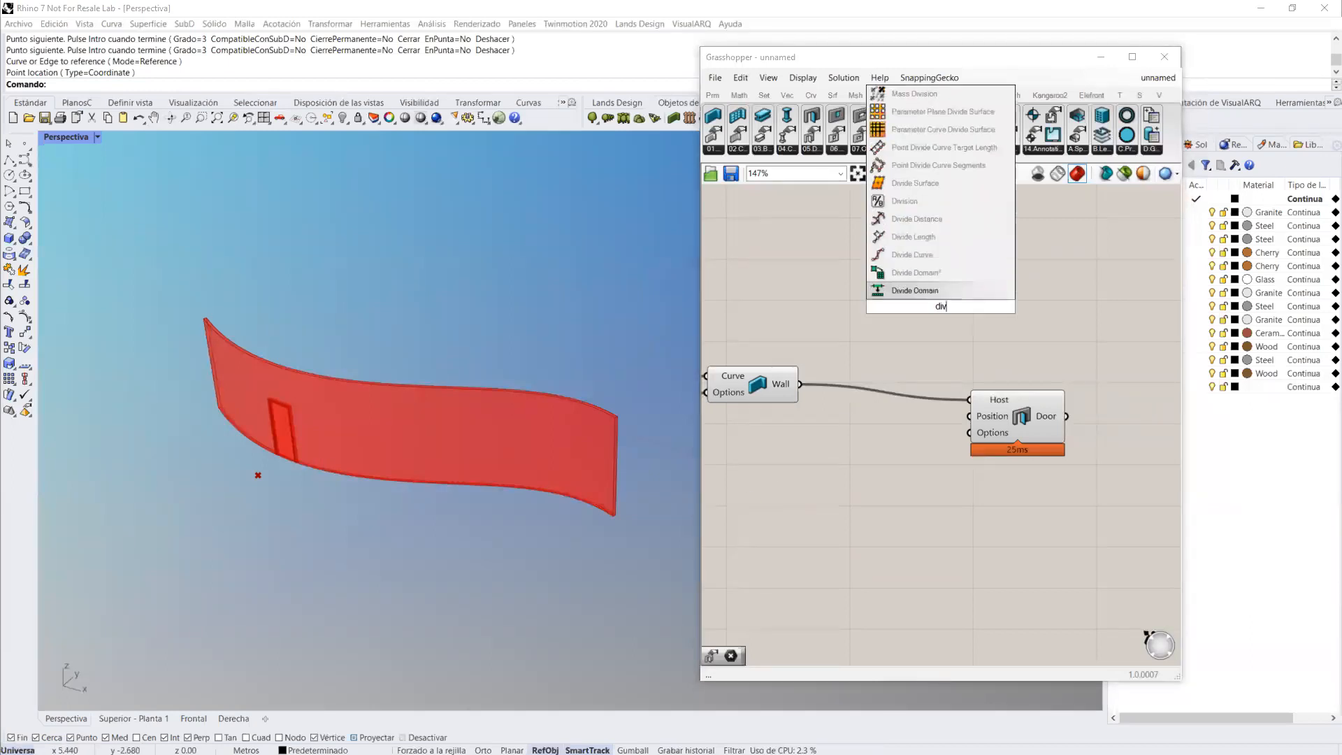
pyautogui.click(938, 256)
pyautogui.moveTo(971, 378); pyautogui.dragTo(1046, 401, button='right')
pyautogui.scroll(-2, 1028, 396)
pyautogui.scroll(1, 874, 376)
pyautogui.moveTo(778, 406); pyautogui.dragTo(996, 331)
# Step: Add an integer number slider, connect it to the Divide Curve Count input and set it to 5
pyautogui.doubleClick(884, 286)
pyautogui.write('3')
pyautogui.press('Return')
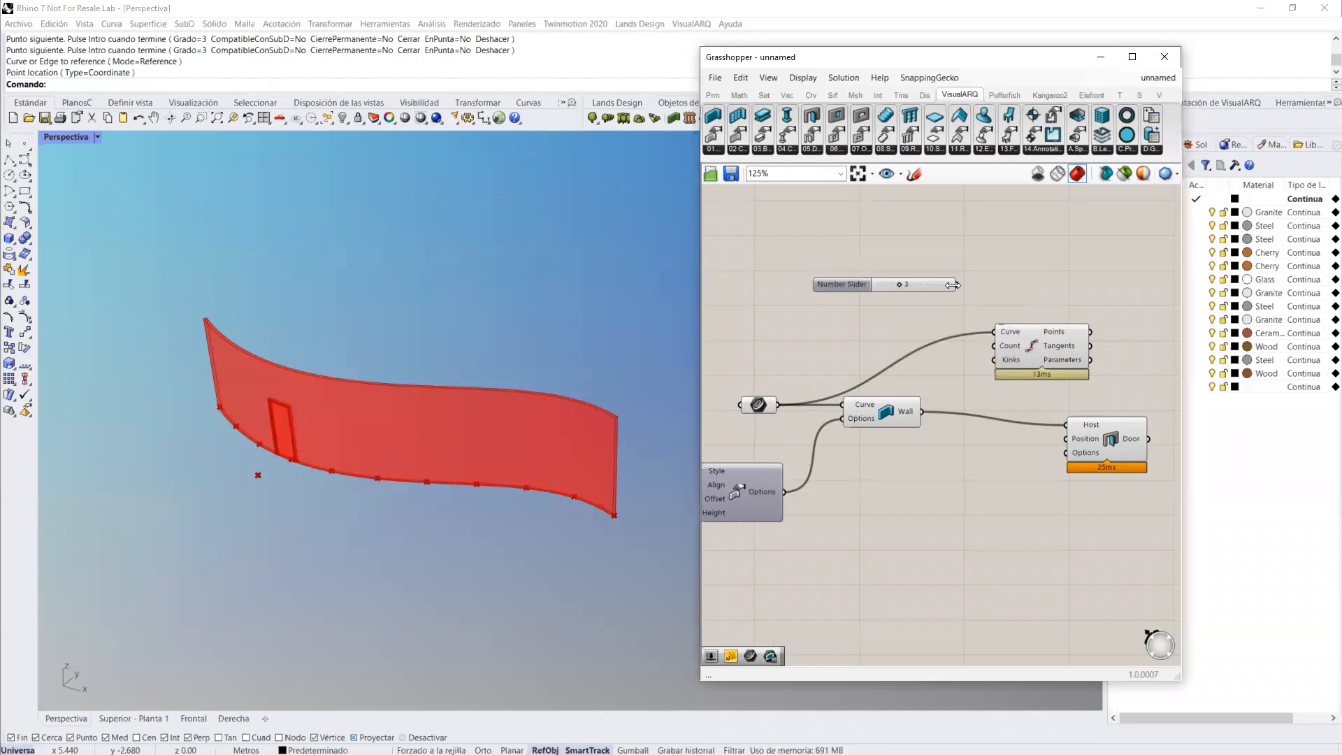
pyautogui.moveTo(987, 344); pyautogui.dragTo(993, 346)
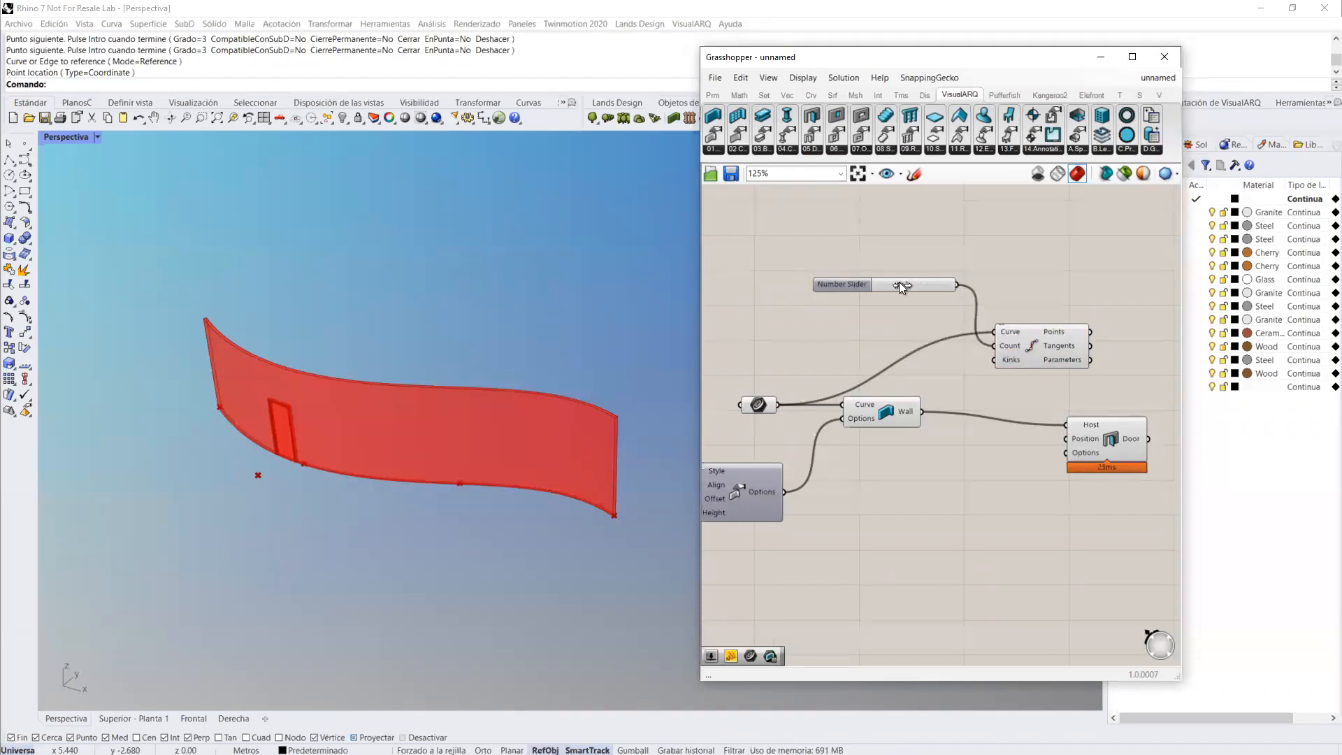
pyautogui.moveTo(931, 287); pyautogui.dragTo(907, 288)
# Step: Connect the Divide Curve Points output to the Door's Position input and place the Door component further along the canvas
pyautogui.moveTo(1080, 296); pyautogui.dragTo(902, 269, button='right')
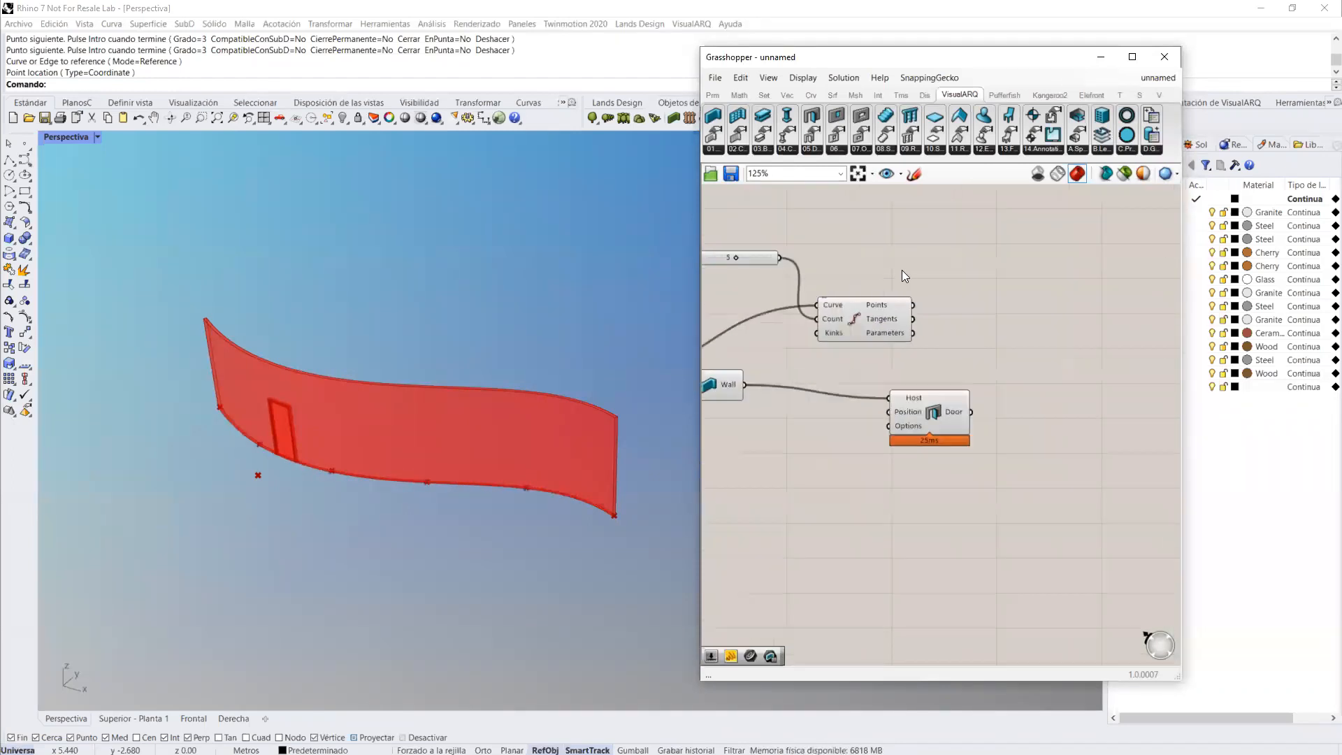
pyautogui.moveTo(922, 344); pyautogui.dragTo(996, 418)
pyautogui.moveTo(343, 449); pyautogui.dragTo(490, 444, button='right')
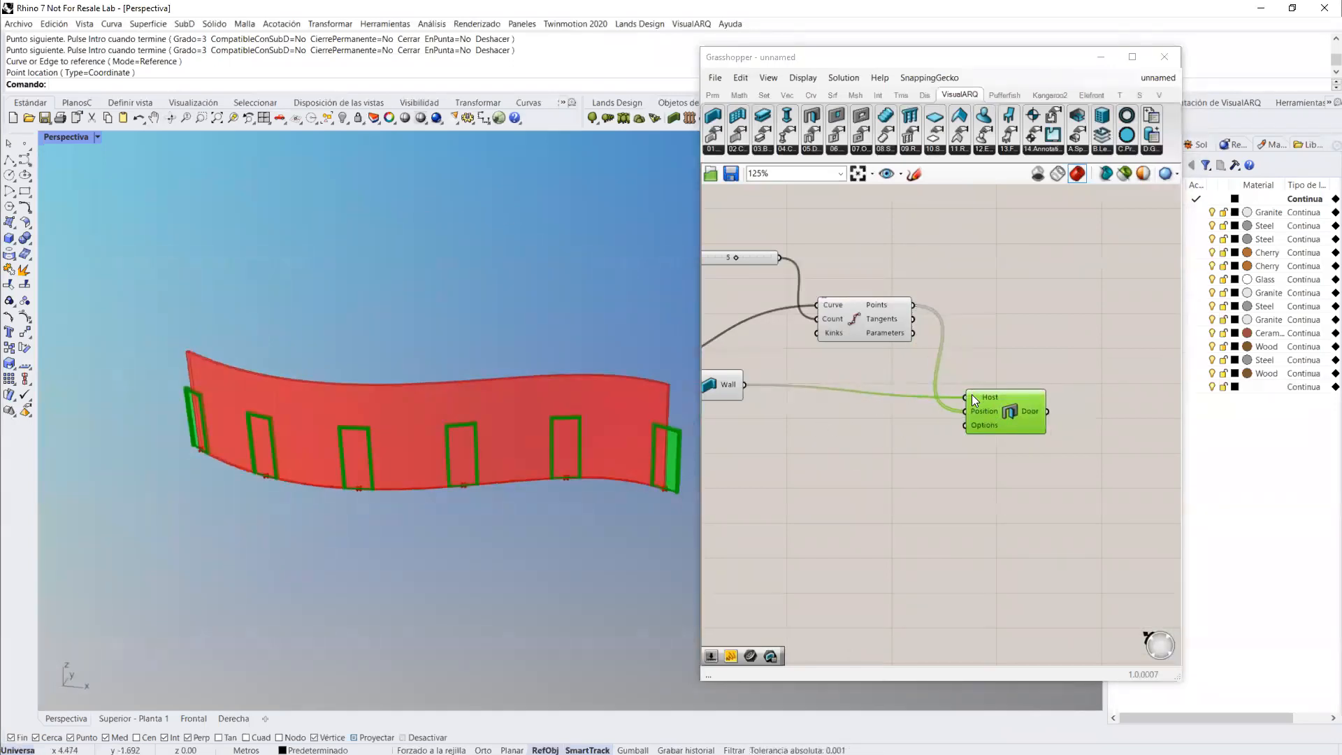
pyautogui.moveTo(972, 394); pyautogui.dragTo(996, 382)
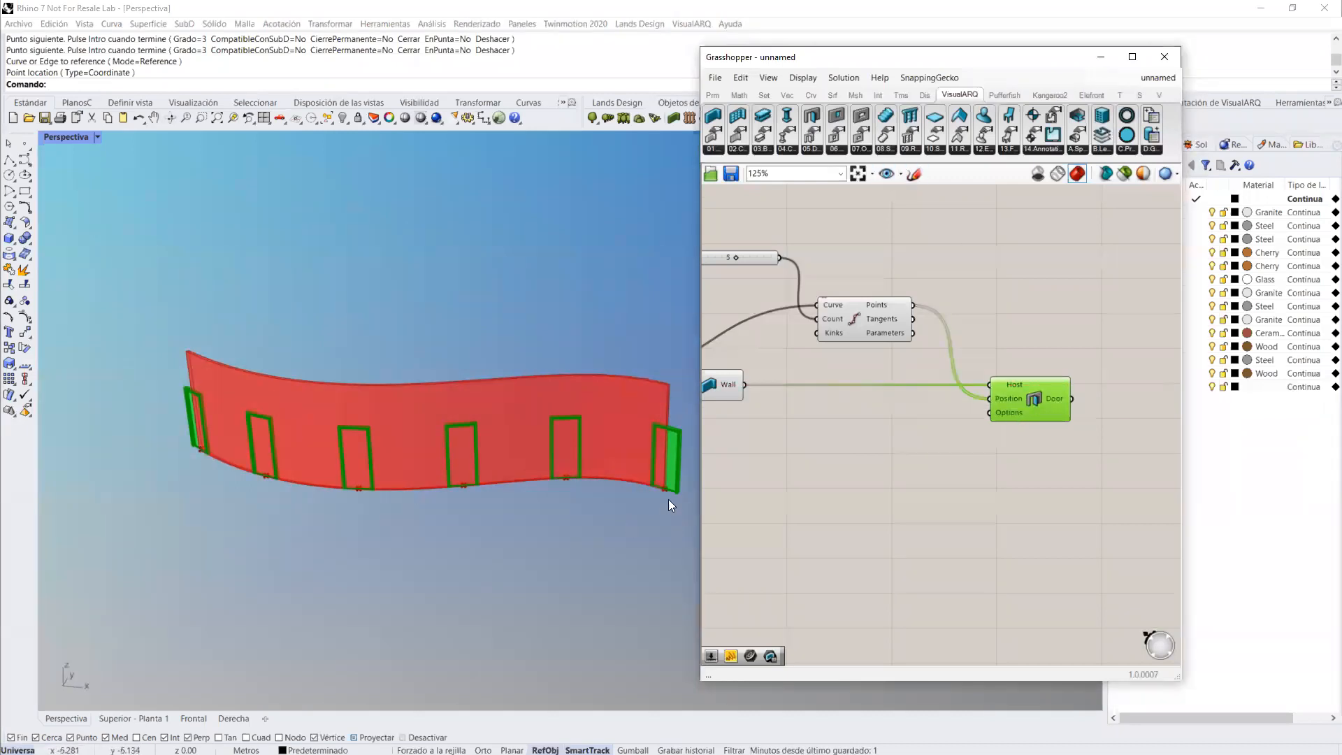
# Step: Place a Door Options component below Divide Curve and connect it to the Door's Options input
pyautogui.click(858, 462)
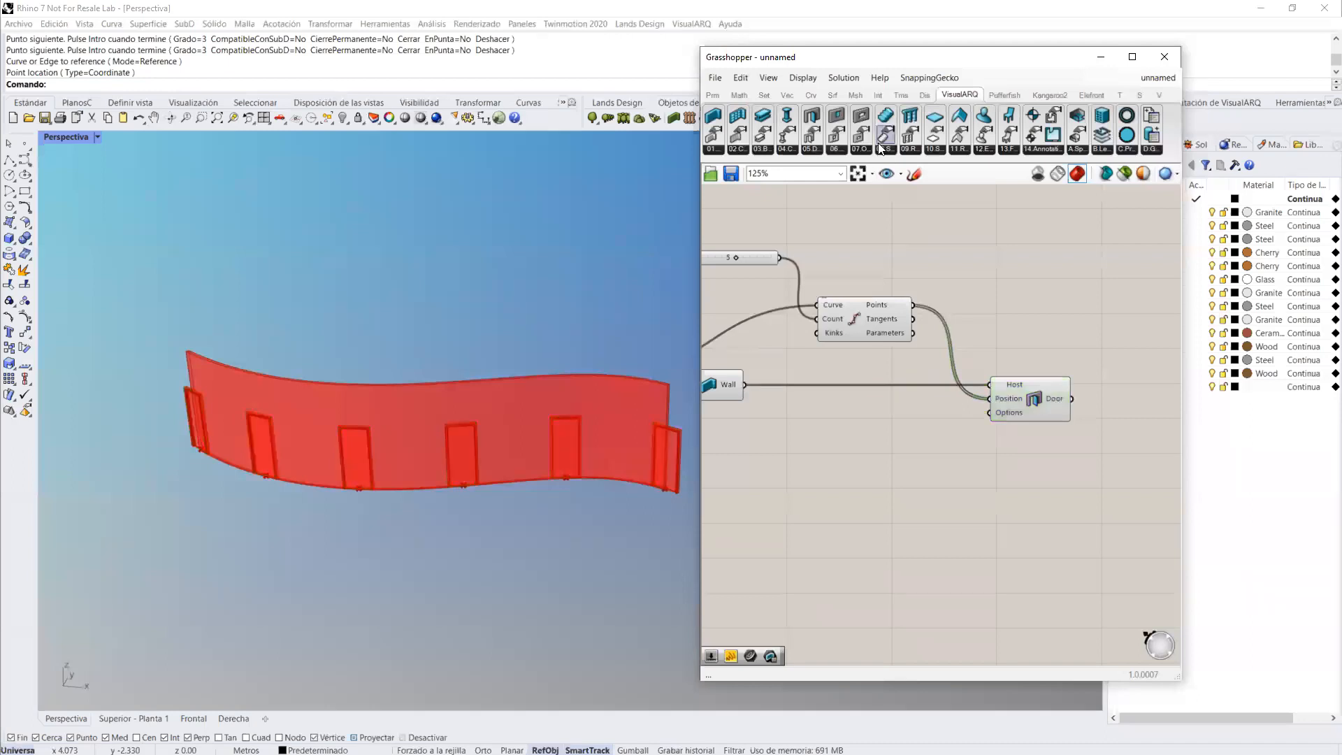
pyautogui.moveTo(892, 442); pyautogui.dragTo(875, 484)
pyautogui.moveTo(945, 523); pyautogui.dragTo(991, 413)
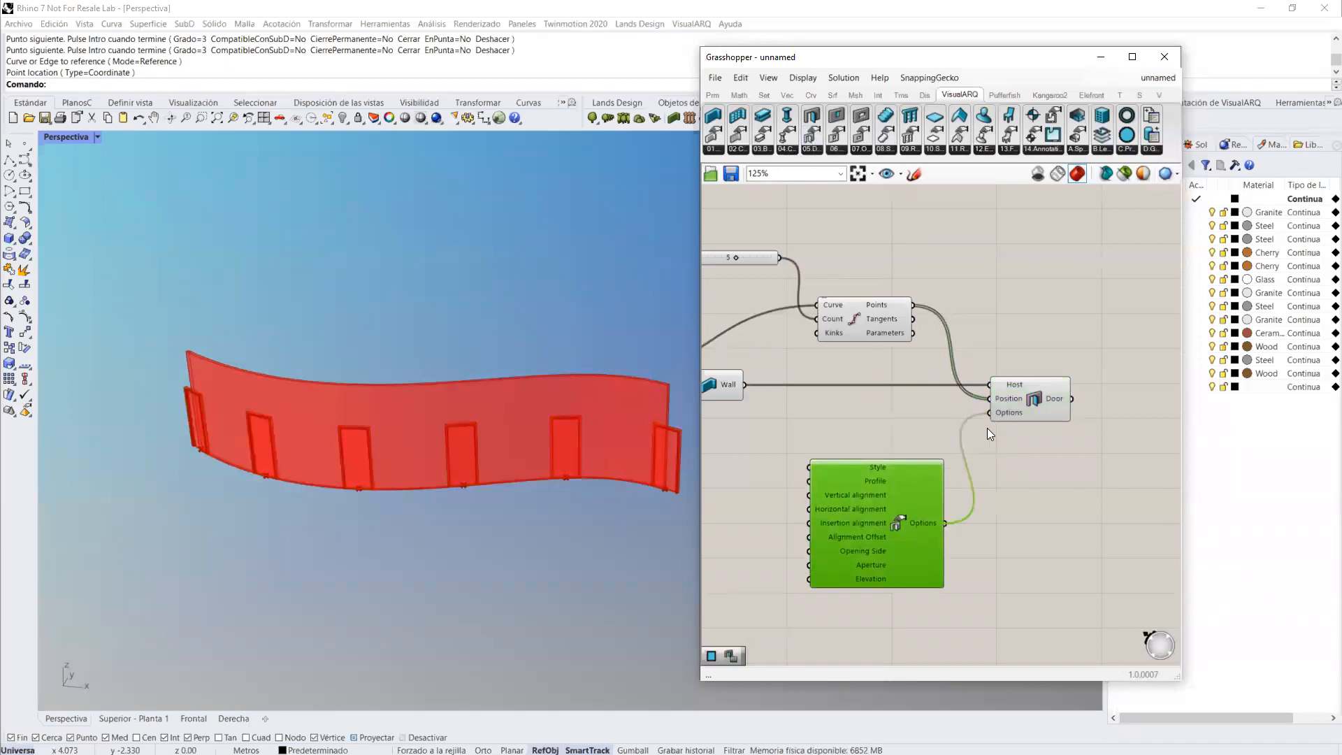
# Step: Add a number slider, connect it to the Door Options Aperture input and set the aperture to 0.194
pyautogui.doubleClick(799, 527)
pyautogui.write('slider')
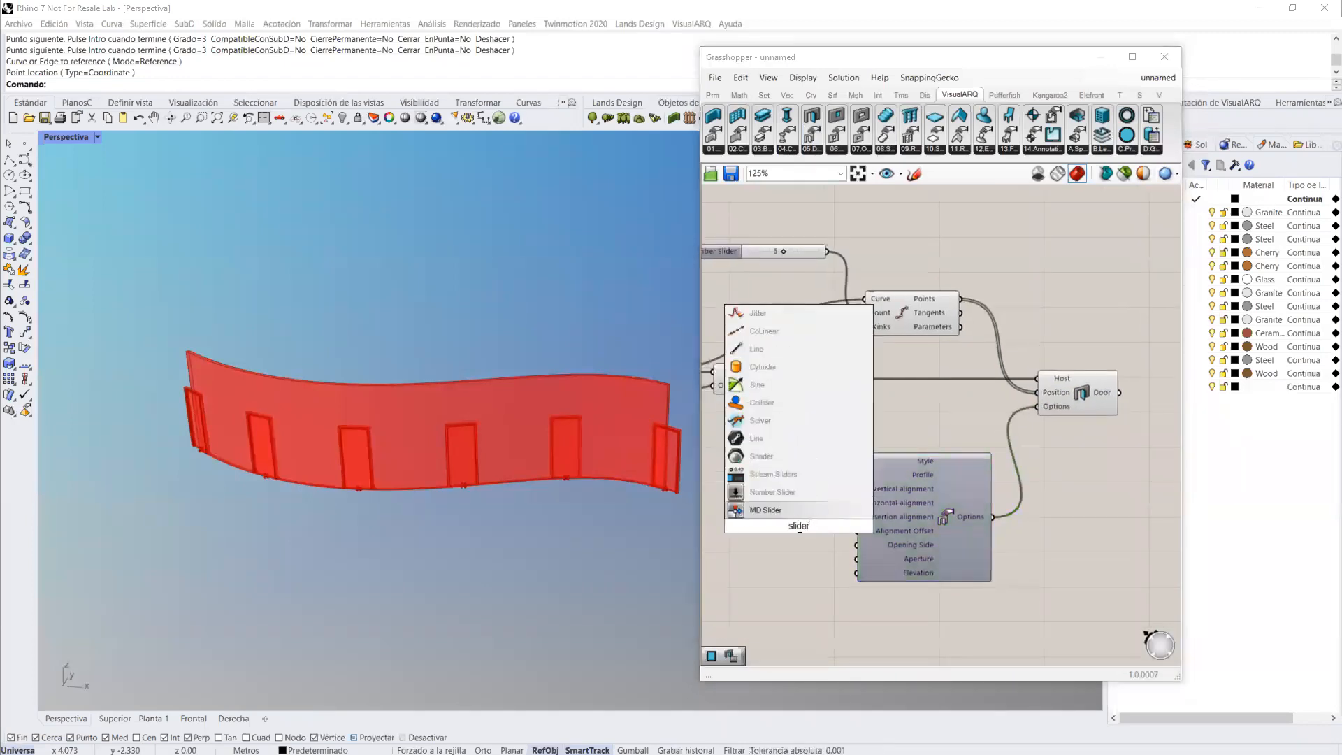
pyautogui.click(772, 493)
pyautogui.moveTo(849, 525); pyautogui.dragTo(857, 559)
pyautogui.moveTo(766, 558)
pyautogui.mouseDown()
pyautogui.moveTo(788, 560)
pyautogui.moveTo(765, 560)
pyautogui.mouseUp()
pyautogui.moveTo(782, 504); pyautogui.dragTo(824, 524, button='right')
pyautogui.click(824, 530)
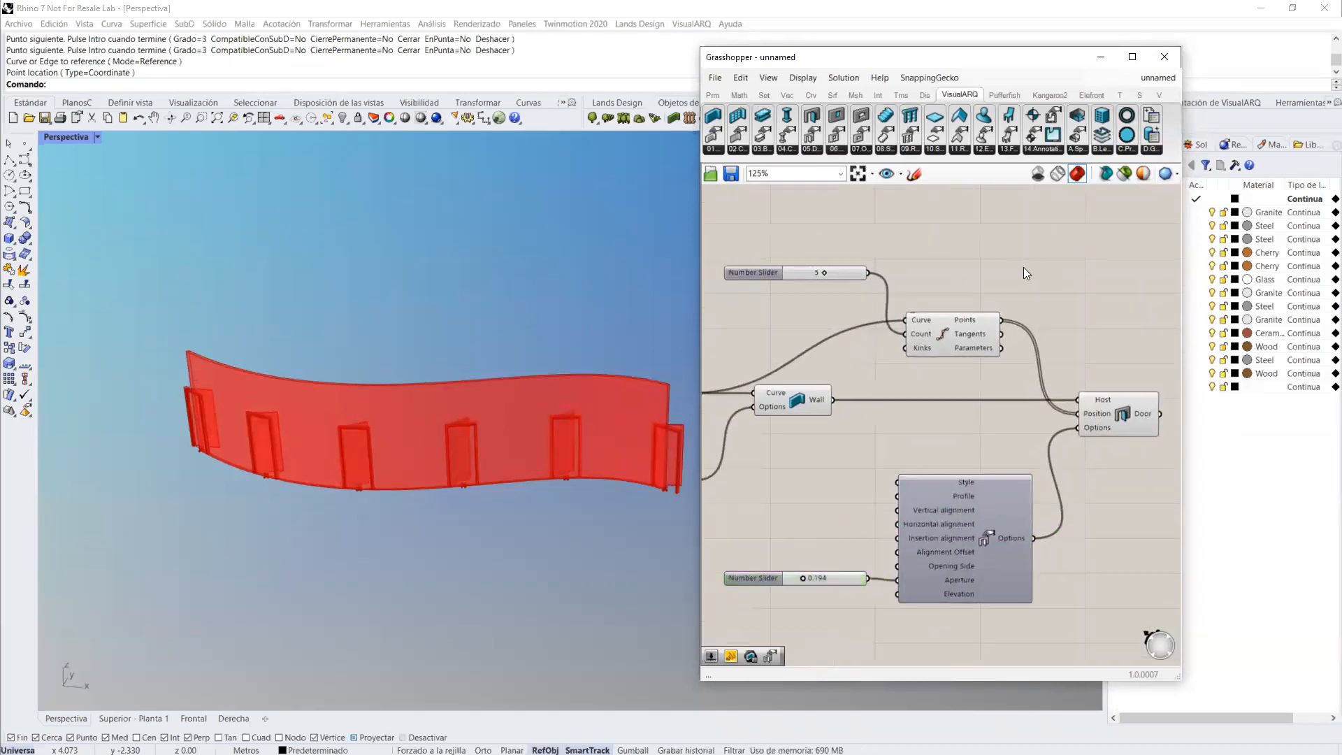
# Step: Place a rectangular profile component with width and height inputs, and connect it to the Door Options Profile input
pyautogui.click(1136, 150)
pyautogui.click(1144, 229)
pyautogui.click(839, 495)
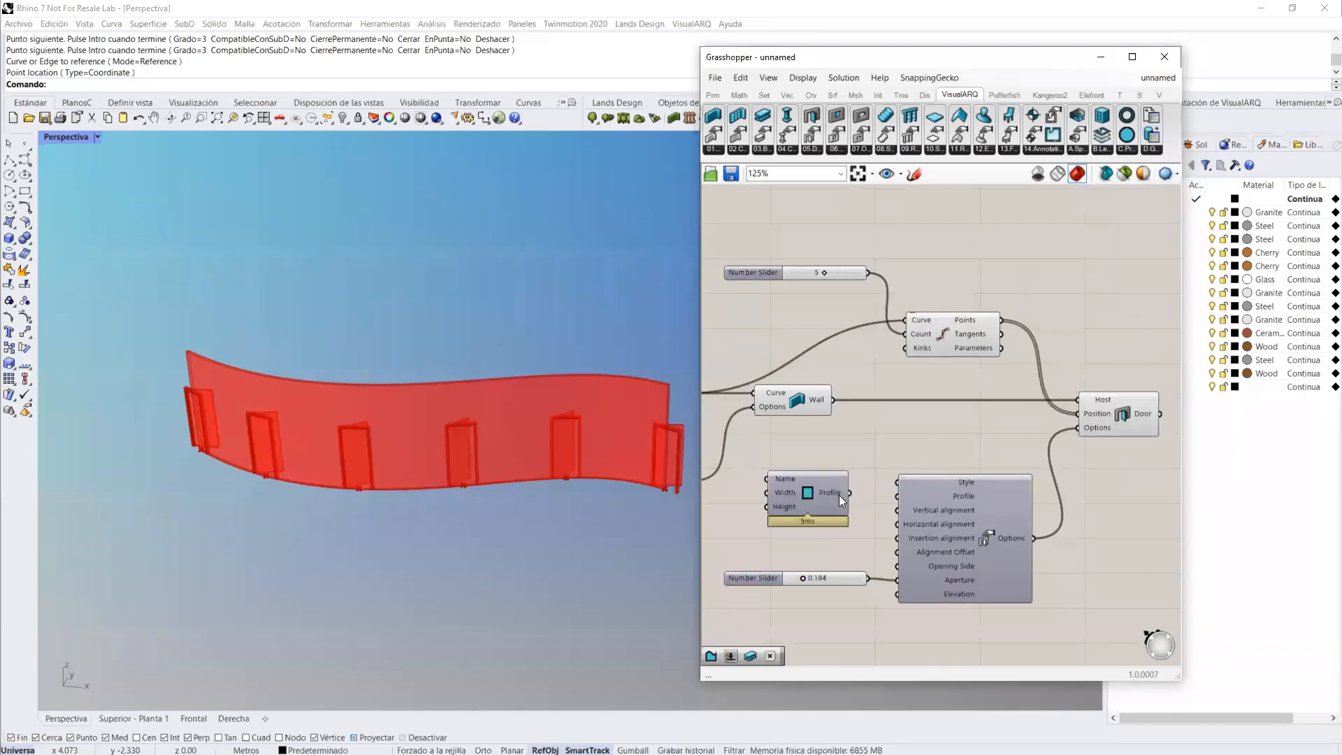
pyautogui.moveTo(891, 505); pyautogui.dragTo(896, 500)
pyautogui.moveTo(899, 497); pyautogui.dragTo(1007, 491, button='right')
# Step: Add number sliders to the rectangular profile's Width and Height inputs, with the width at 1.3 and the height at 2.4
pyautogui.moveTo(916, 488); pyautogui.dragTo(933, 491)
pyautogui.moveTo(826, 526); pyautogui.dragTo(924, 523, button='right')
pyautogui.click(763, 490)
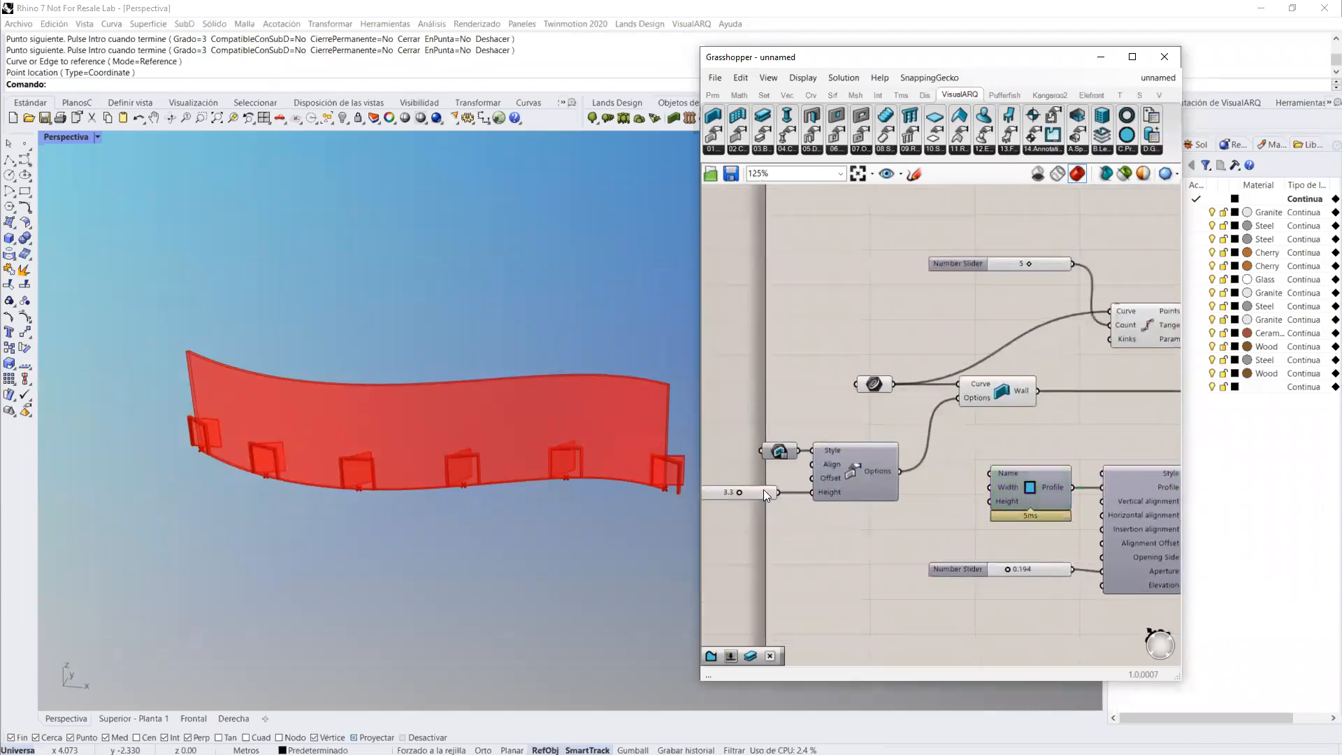
pyautogui.keyDown('alt'); pyautogui.moveTo(762, 489); pyautogui.dragTo(852, 534); pyautogui.keyUp('alt')
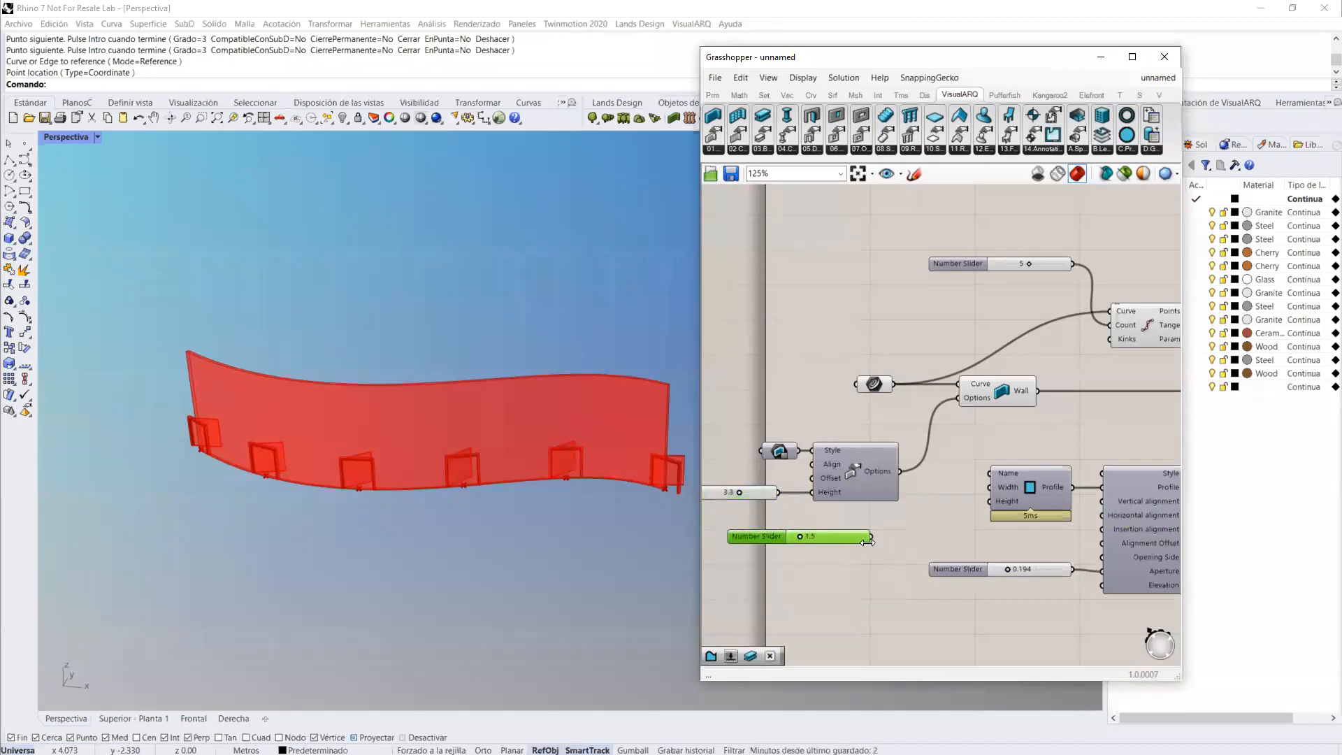
pyautogui.moveTo(996, 493); pyautogui.dragTo(988, 499)
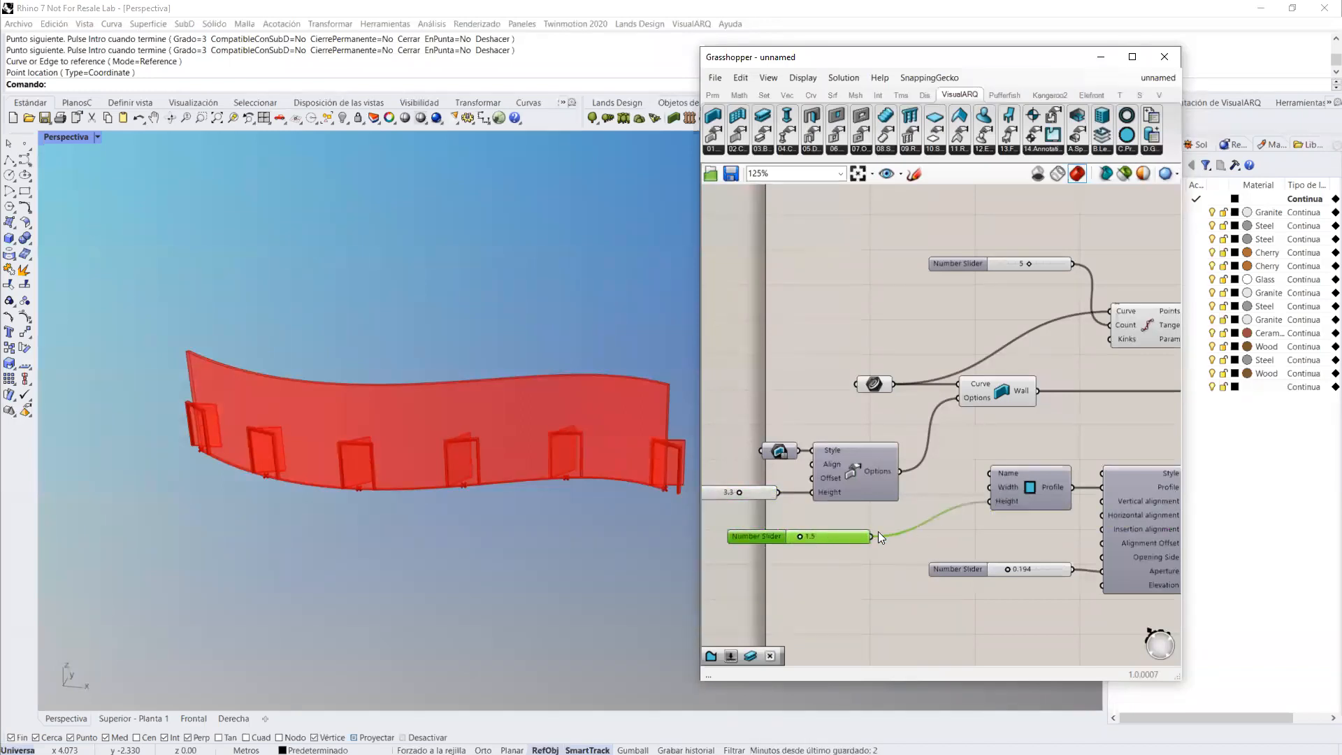
pyautogui.keyDown('alt'); pyautogui.moveTo(855, 538); pyautogui.dragTo(989, 488); pyautogui.keyUp('alt')
pyautogui.moveTo(801, 536)
pyautogui.mouseDown()
pyautogui.moveTo(818, 536)
pyautogui.moveTo(793, 552)
pyautogui.mouseUp()
# Step: Place a Custom Profile component on the canvas below the door options slider
pyautogui.scroll(-2, 852, 475)
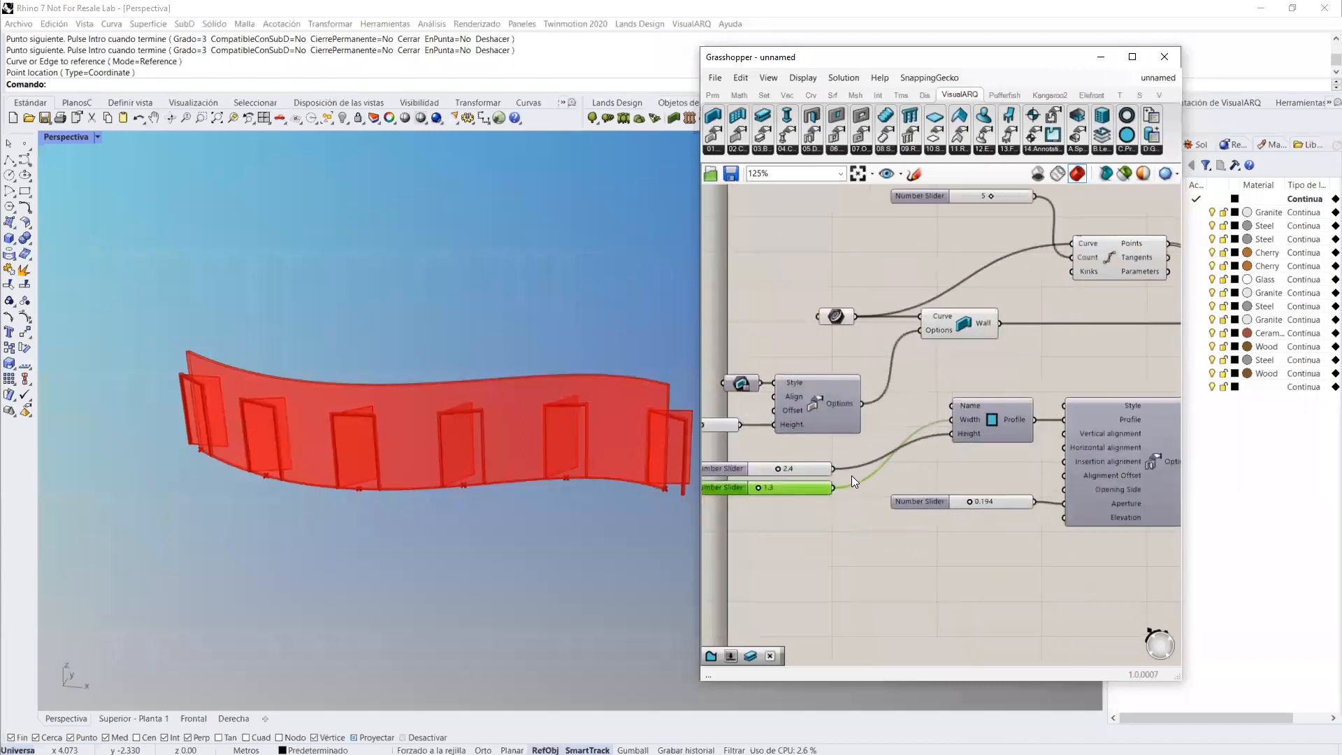
pyautogui.click(1126, 148)
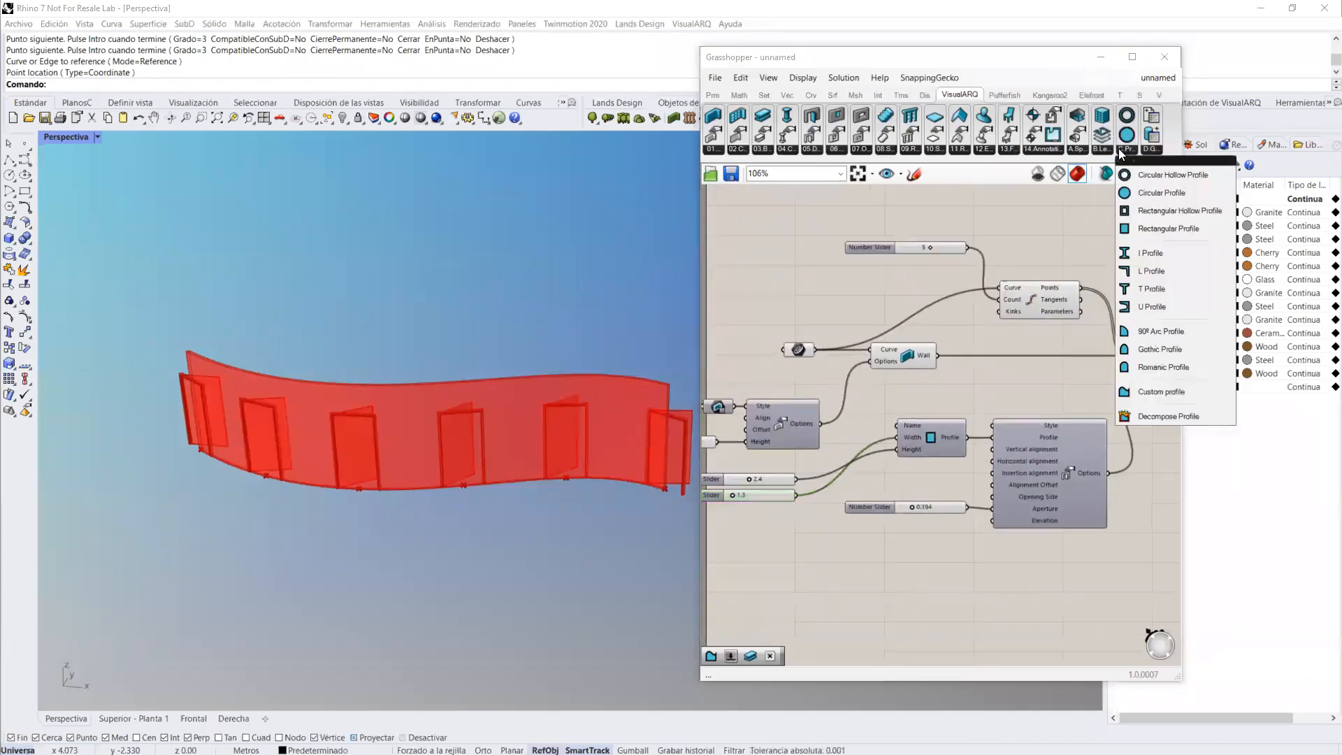
pyautogui.click(1147, 390)
pyautogui.click(871, 611)
# Step: Draw a small closed, rounded freeform curve on the ground in front of the wall
pyautogui.click(24, 160)
pyautogui.moveTo(355, 426); pyautogui.dragTo(358, 490, button='right')
pyautogui.click(415, 655)
pyautogui.click(436, 599)
pyautogui.click(492, 625)
pyautogui.click(458, 673)
pyautogui.click(415, 656)
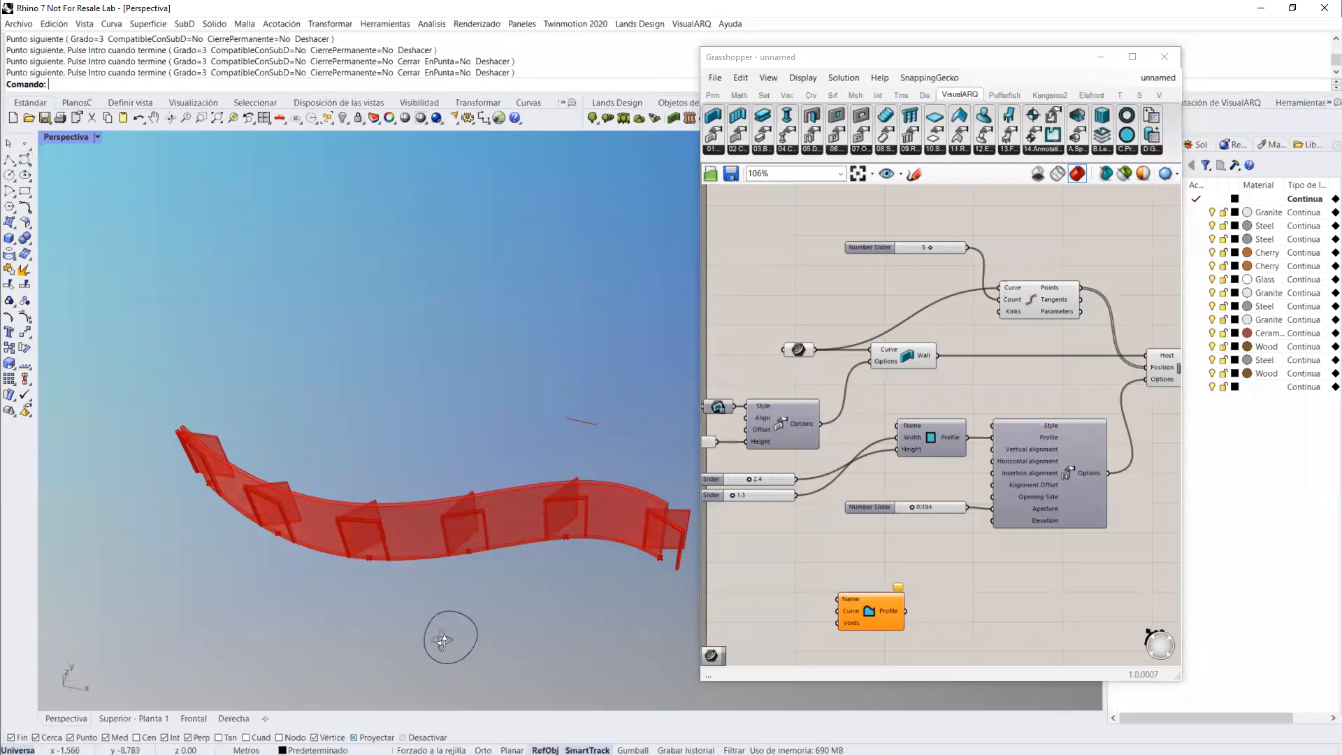
# Step: Add a Curve parameter beside the Custom Profile component and reference the closed rounded curve in it
pyautogui.scroll(4, 454, 600)
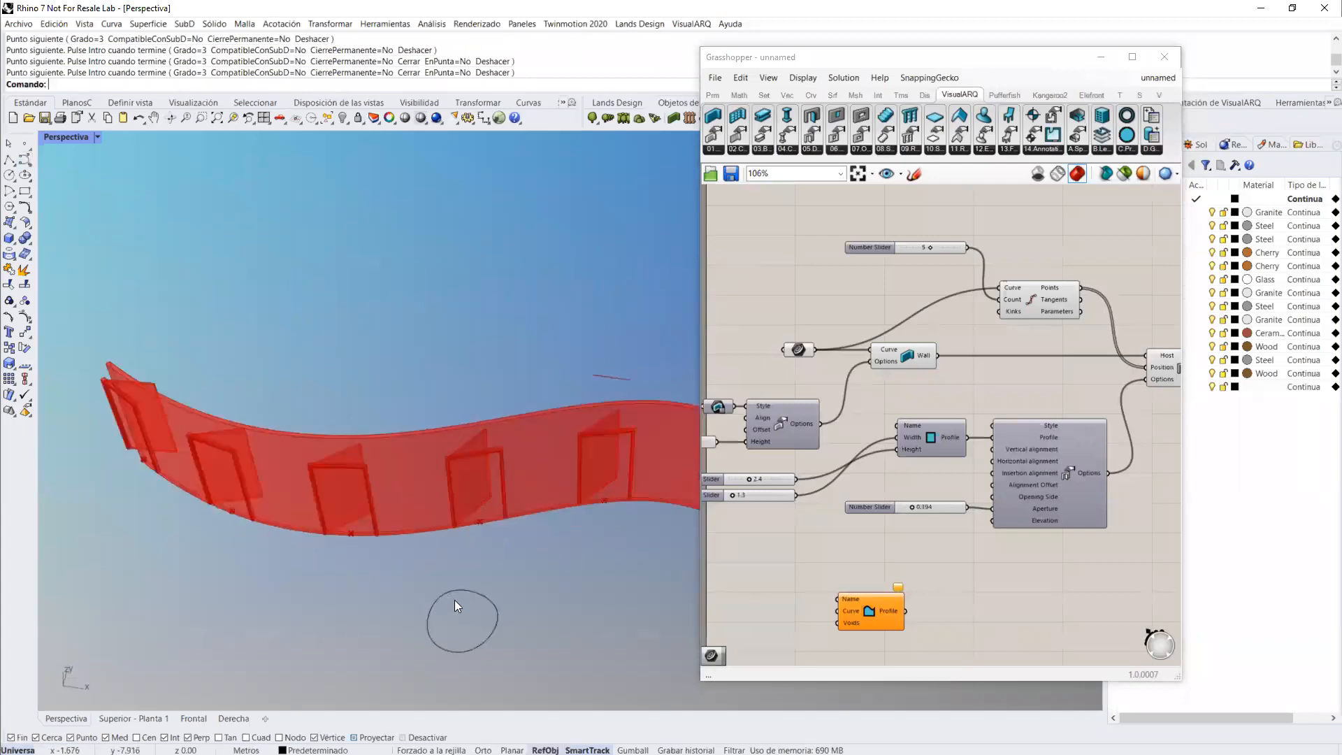
pyautogui.doubleClick(783, 574)
pyautogui.write('crv')
pyautogui.click(748, 541)
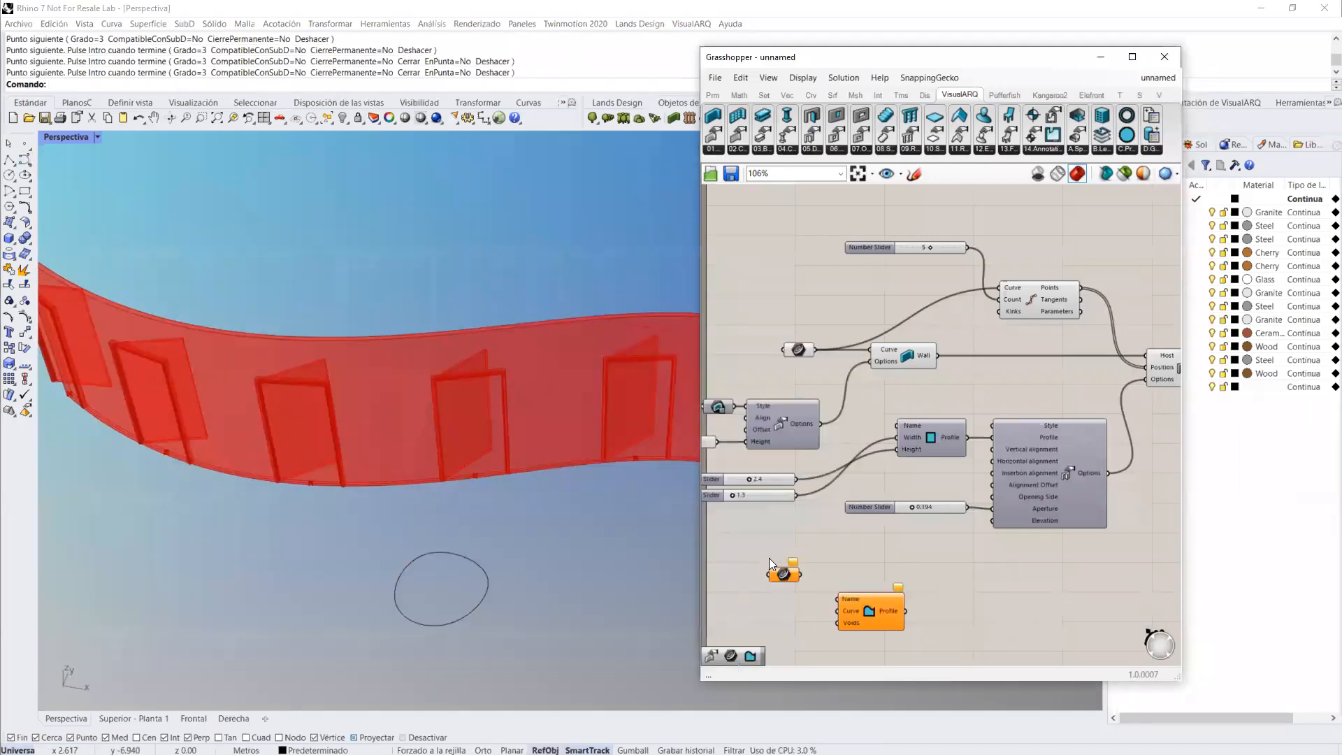
pyautogui.rightClick(783, 576)
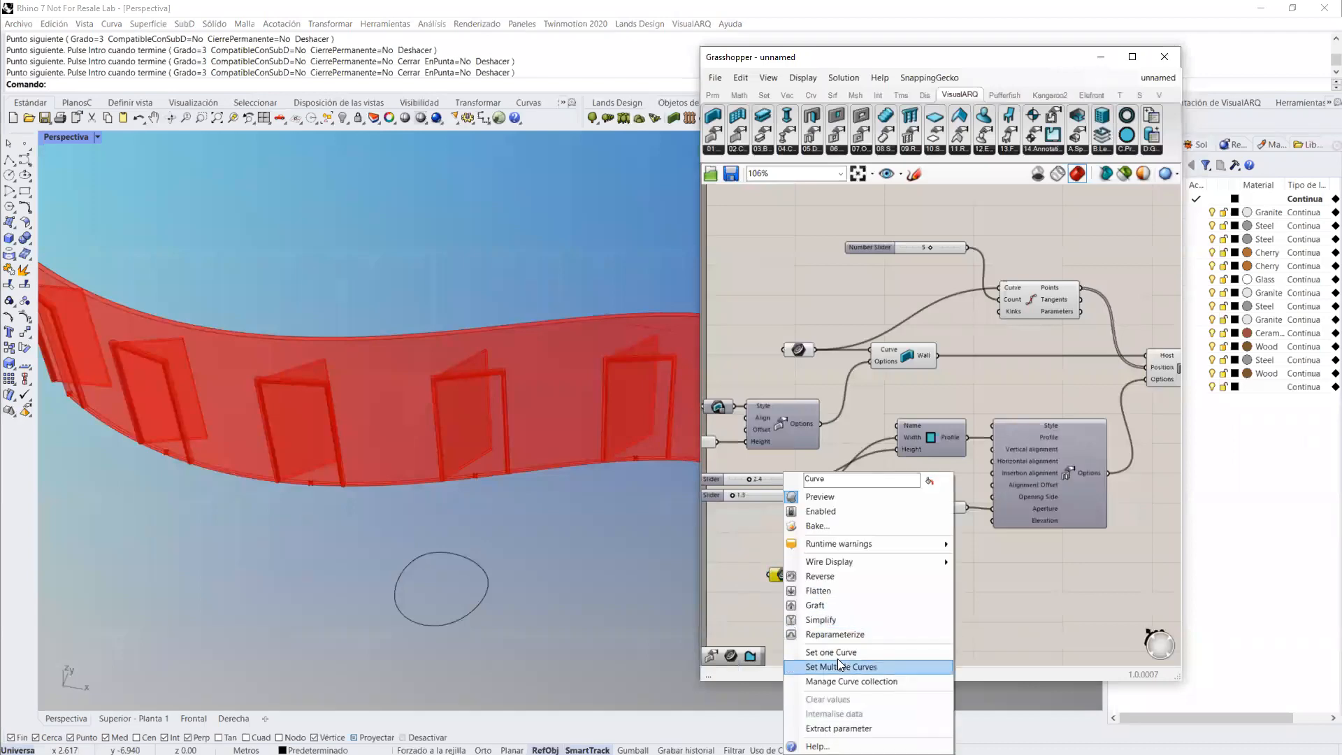
pyautogui.press('Return')
pyautogui.click(485, 600)
# Step: Wire the curve through the Custom Profile component into the Door Options Profile input, replacing the rectangular profile
pyautogui.moveTo(801, 576); pyautogui.dragTo(992, 438)
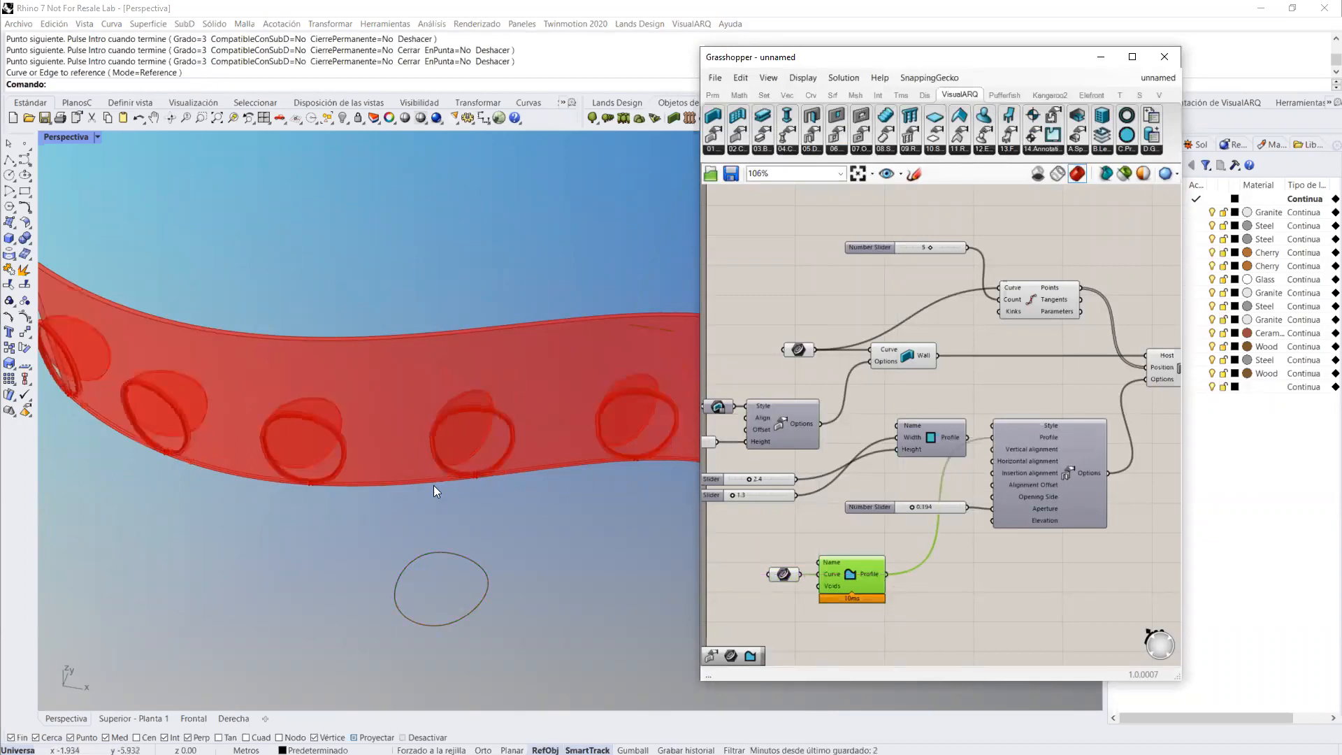
pyautogui.scroll(-5, 434, 488)
pyautogui.moveTo(436, 479); pyautogui.dragTo(491, 435, button='right')
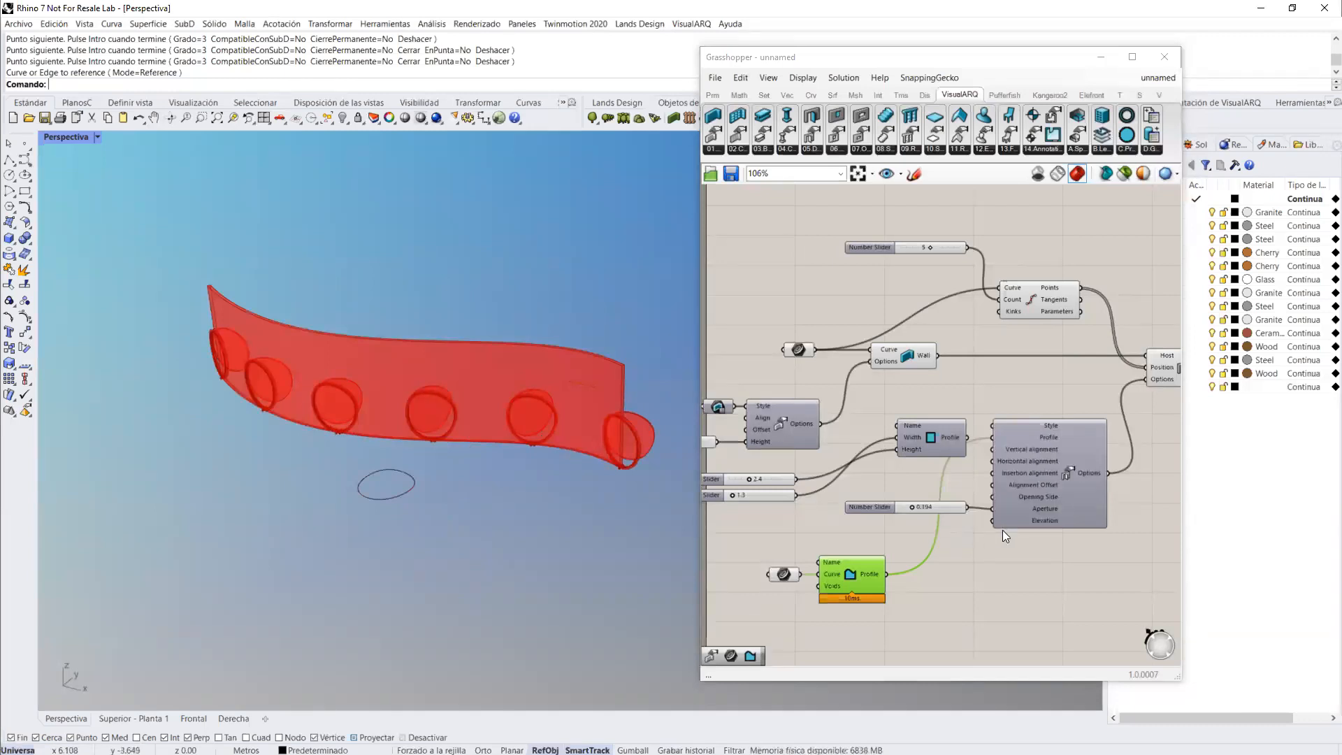
# Step: Bake the Wall and Door components into the model and close the Grasshopper window
pyautogui.moveTo(1162, 512); pyautogui.dragTo(1076, 532, button='right')
pyautogui.click(1113, 461)
pyautogui.moveTo(1113, 460); pyautogui.dragTo(1095, 491, button='right')
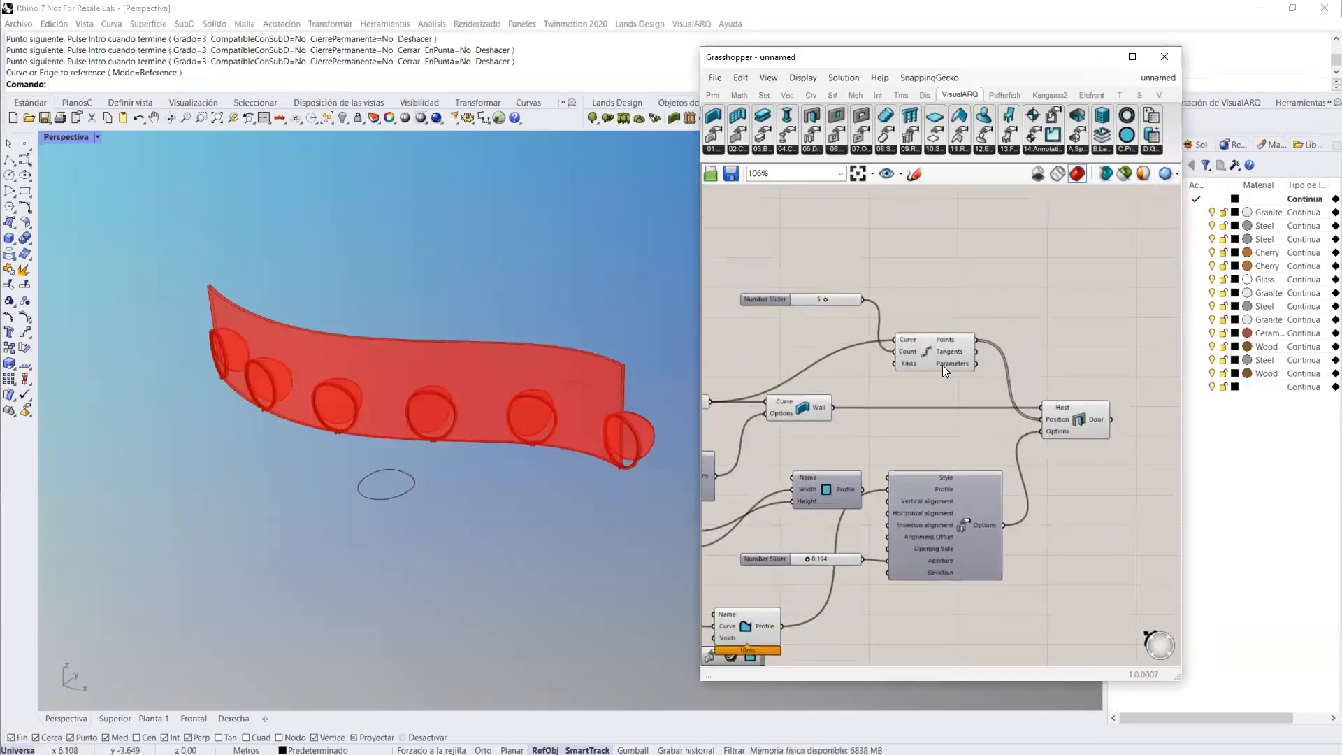
pyautogui.click(800, 405)
pyautogui.keyDown('shift'); pyautogui.click(1080, 421); pyautogui.keyUp('shift')
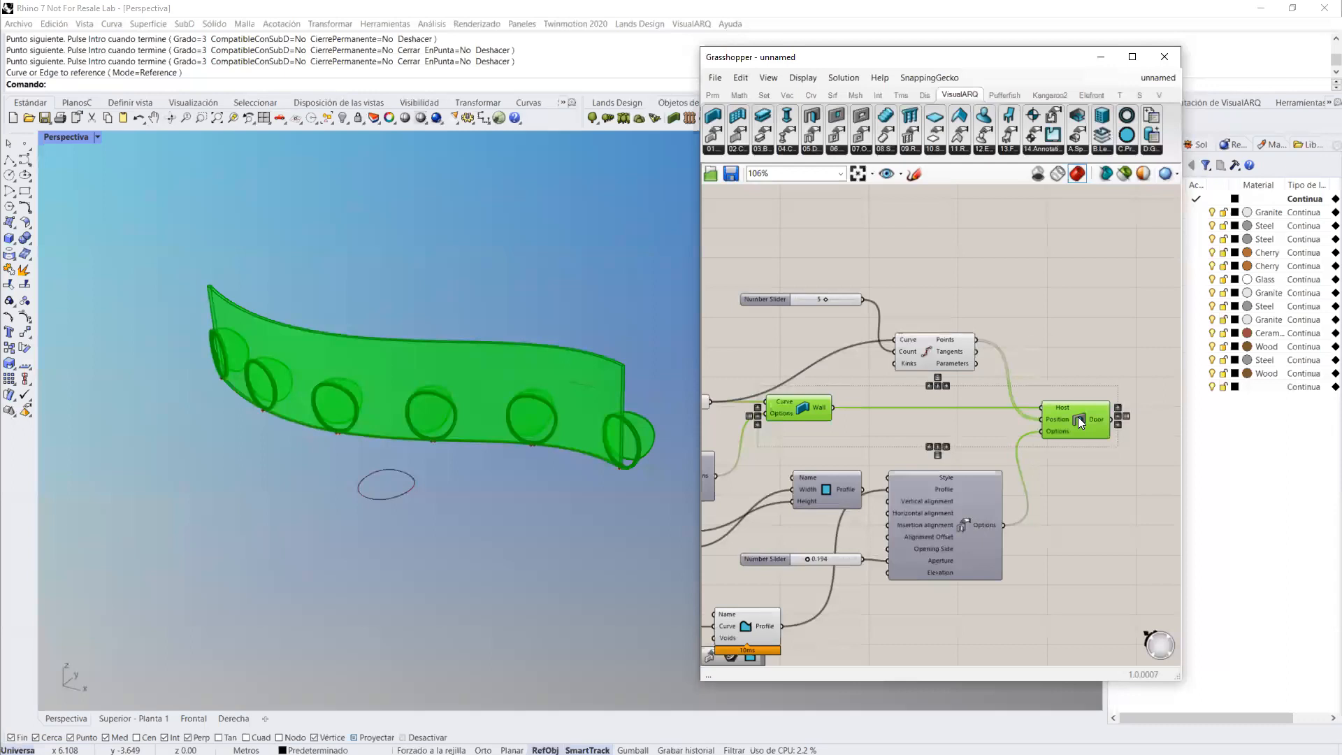
pyautogui.middleClick(1080, 421)
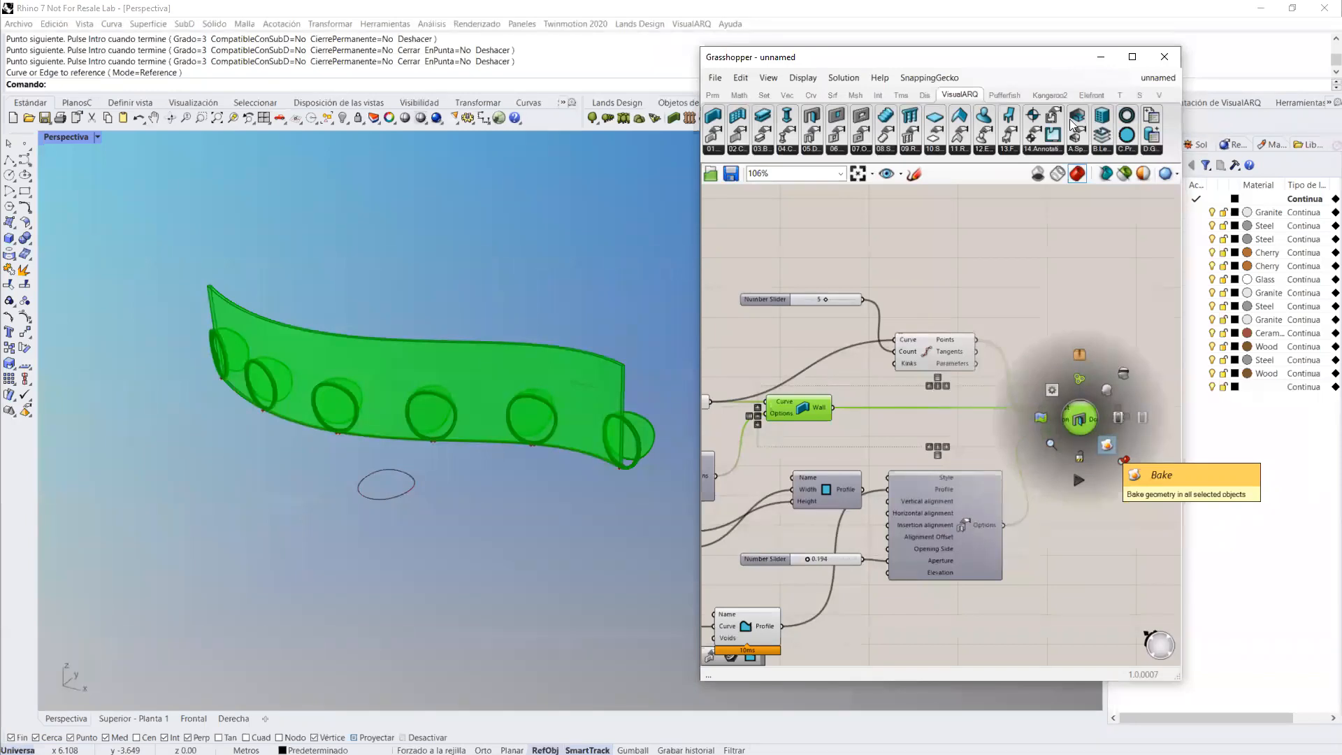
pyautogui.click(1107, 447)
pyautogui.click(1163, 62)
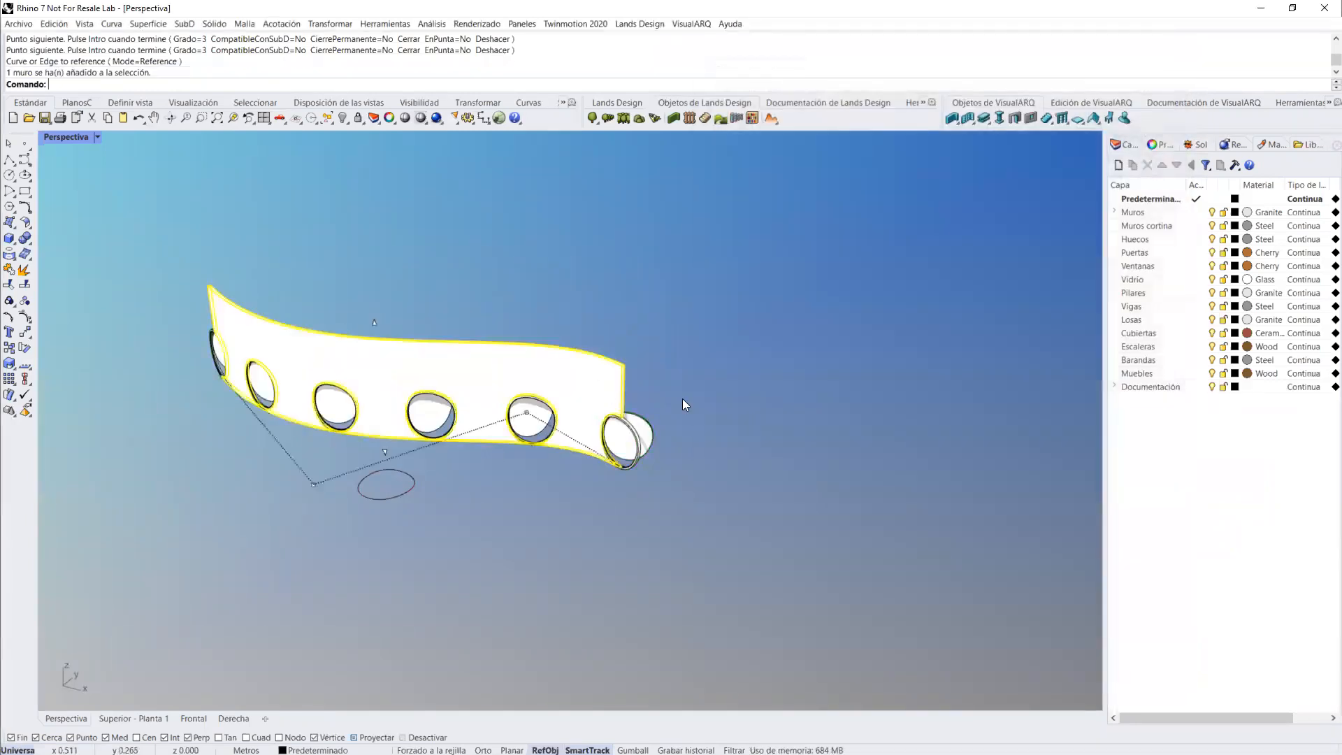
# Step: Check the properties of the baked wall and a door, and delete all walls, doors and curves from the model
pyautogui.click(1163, 145)
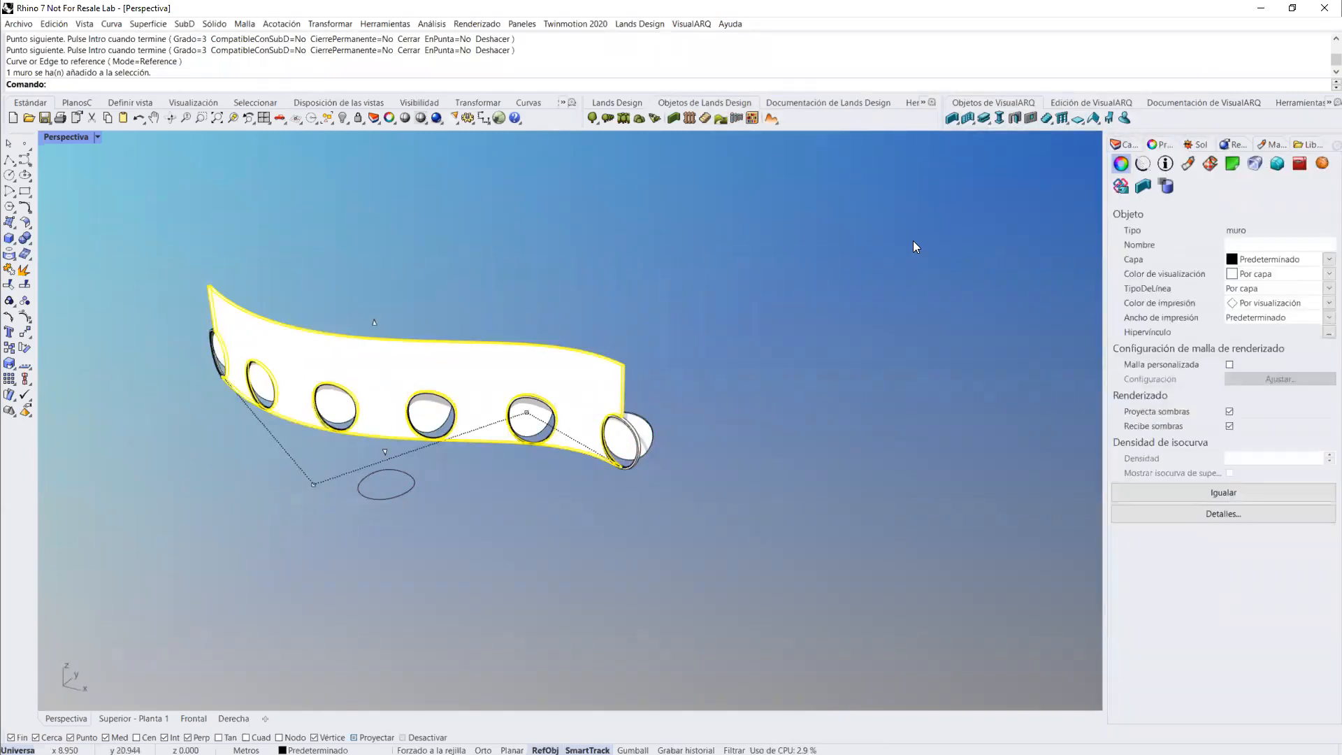
pyautogui.click(650, 431)
pyautogui.moveTo(1106, 216); pyautogui.dragTo(969, 247)
pyautogui.moveTo(797, 283); pyautogui.dragTo(694, 298, button='right')
pyautogui.scroll(-4, 693, 300)
pyautogui.moveTo(692, 399); pyautogui.dragTo(331, 277)
pyautogui.press('Delete')
# Step: Reopen Grasshopper and load the recent Domino Demo 2 definition
pyautogui.write('Gra')
pyautogui.press('Return')
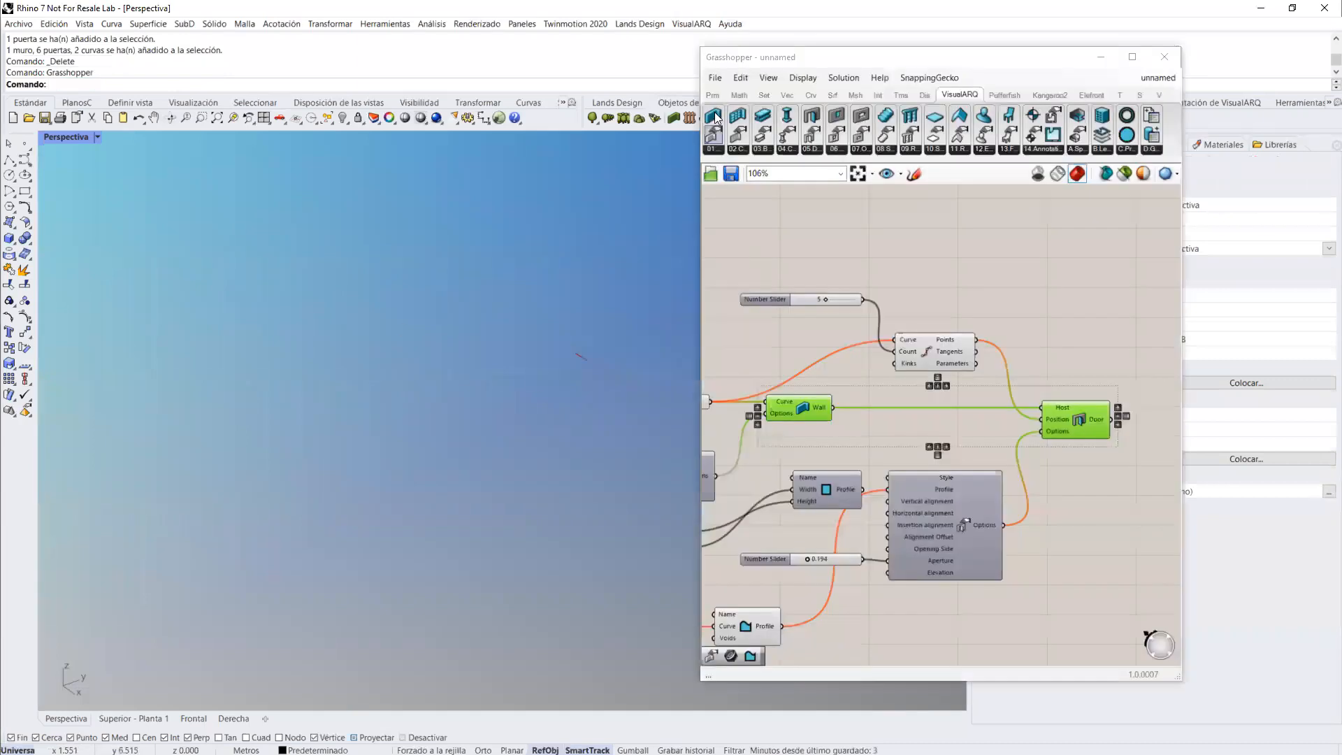
pyautogui.click(717, 79)
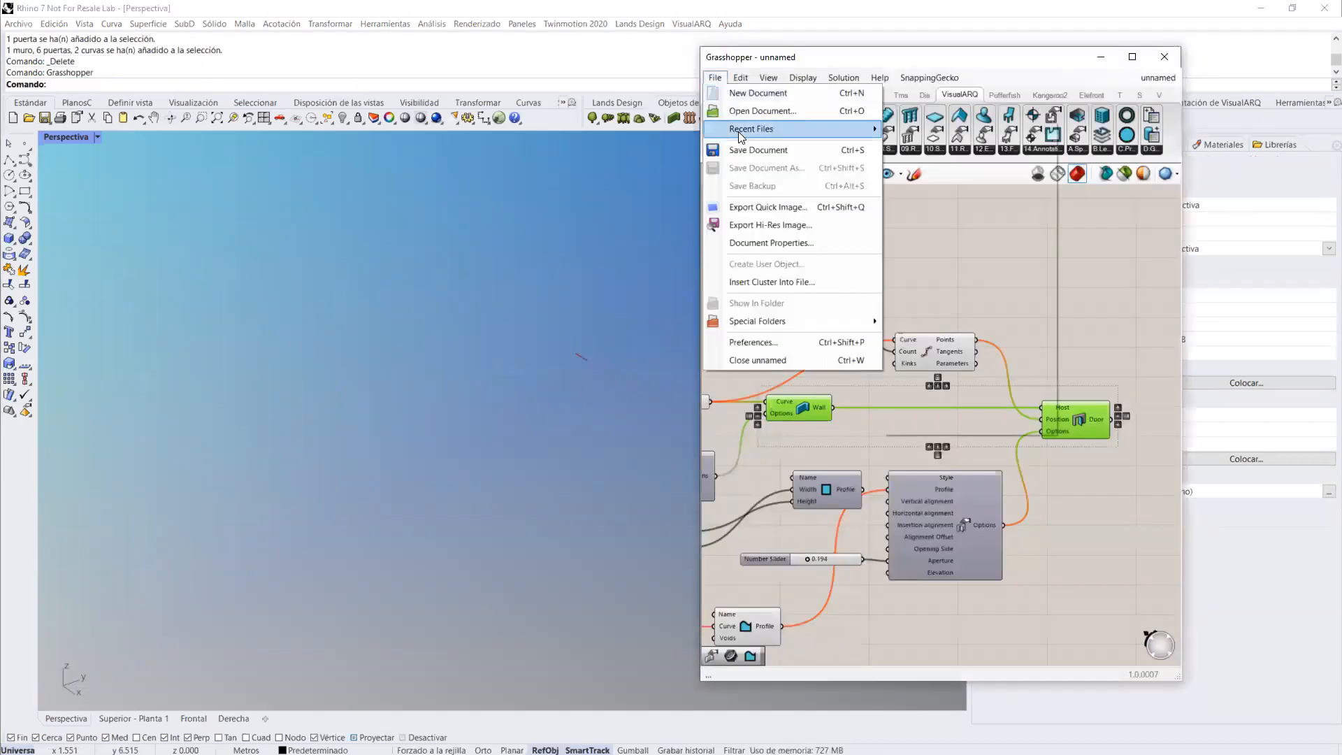
pyautogui.moveTo(778, 132)
pyautogui.click(953, 410)
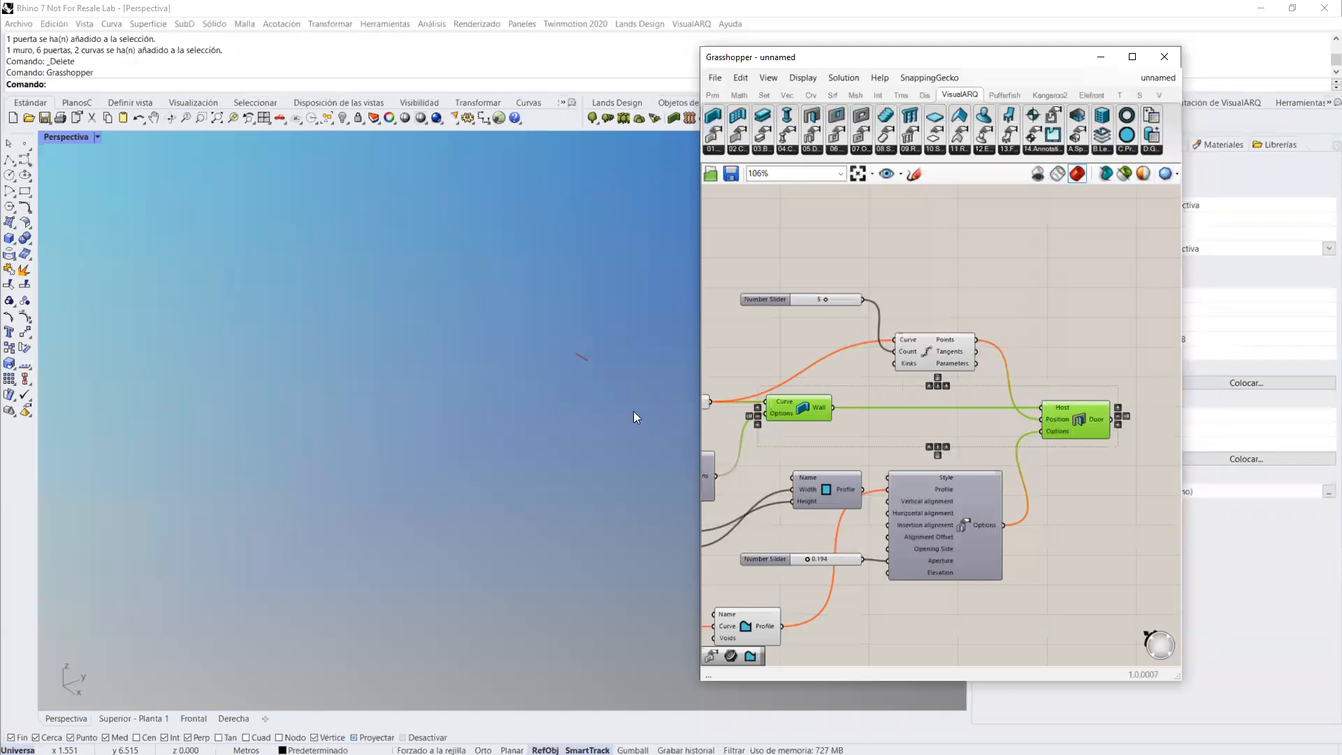
pyautogui.scroll(-3, 485, 421)
pyautogui.scroll(6, 517, 462)
pyautogui.moveTo(555, 414); pyautogui.dragTo(467, 296, button='right')
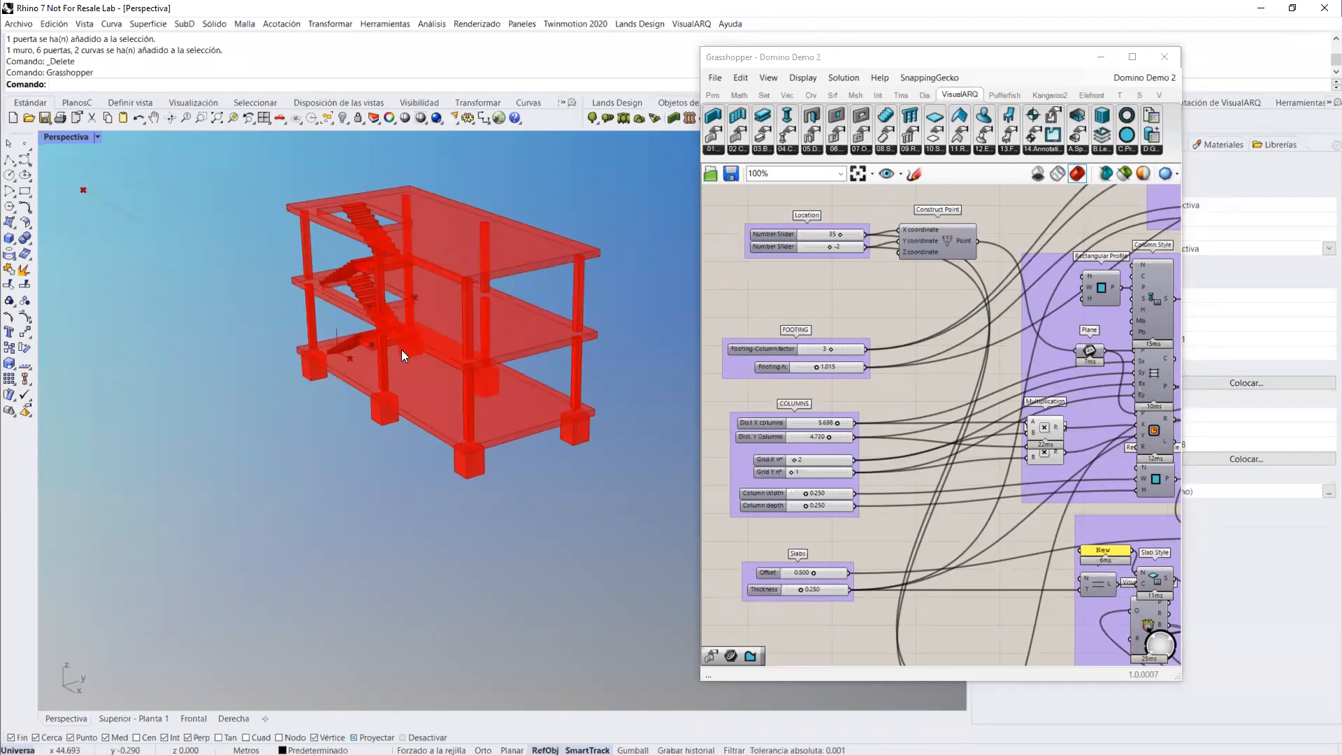
# Step: Increase the column grid of the Domino structure and set its number of levels to 6
pyautogui.scroll(-3, 833, 412)
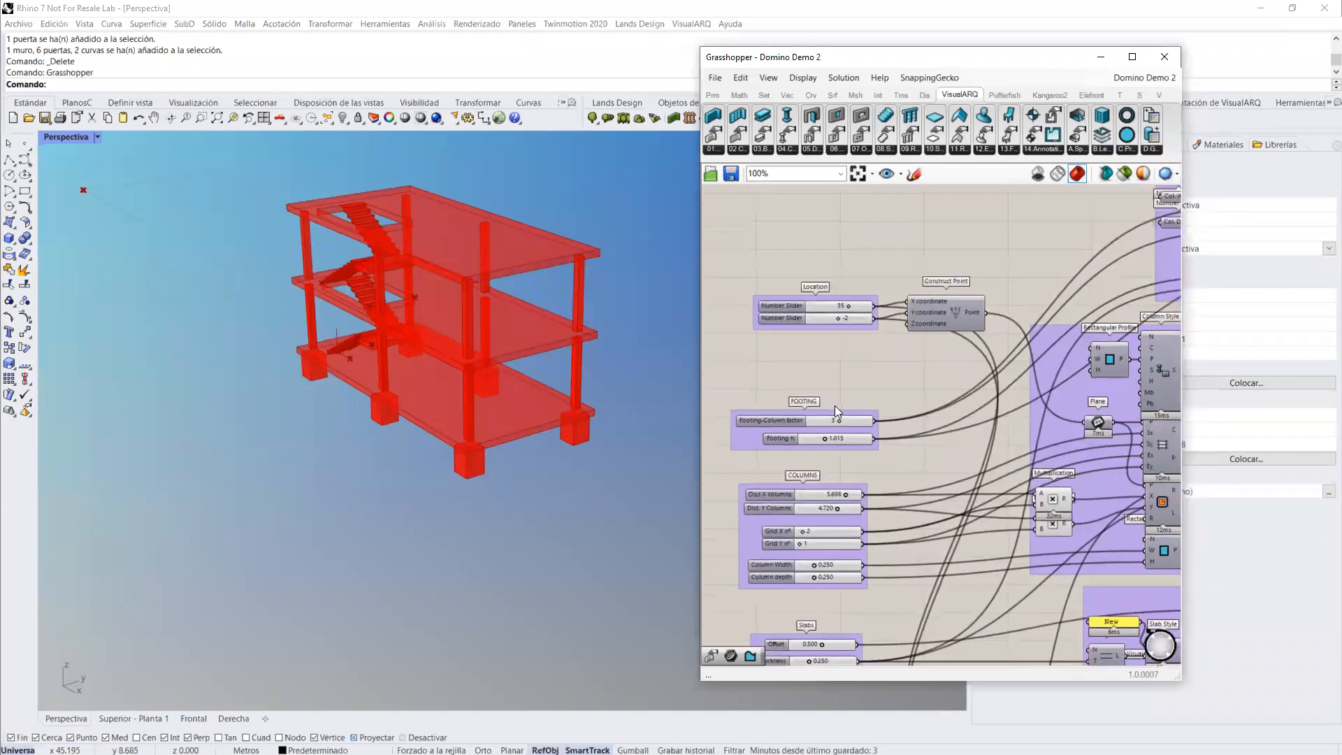
pyautogui.scroll(5, 834, 413)
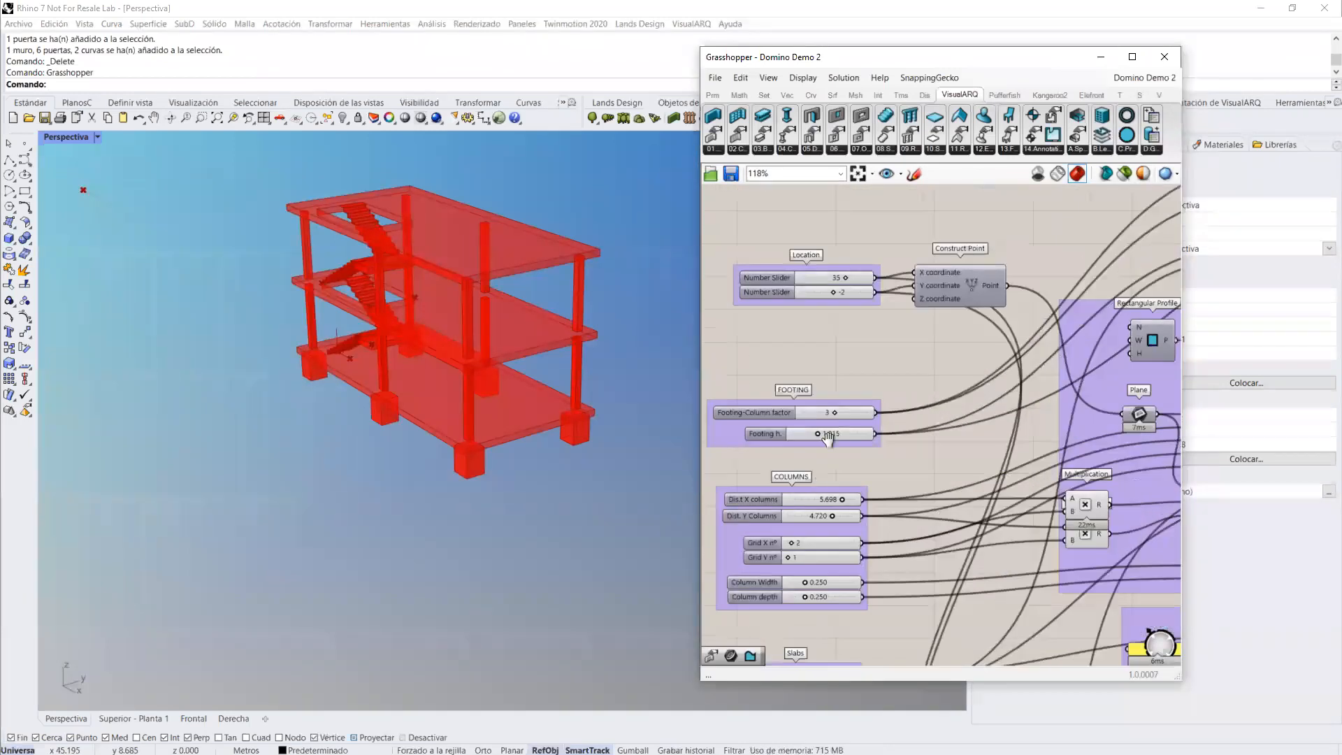
pyautogui.moveTo(809, 508); pyautogui.dragTo(819, 492)
pyautogui.moveTo(825, 651); pyautogui.dragTo(810, 530, button='right')
pyautogui.moveTo(803, 604); pyautogui.dragTo(866, 499, button='right')
pyautogui.scroll(1, 820, 576)
pyautogui.moveTo(832, 552); pyautogui.dragTo(884, 530)
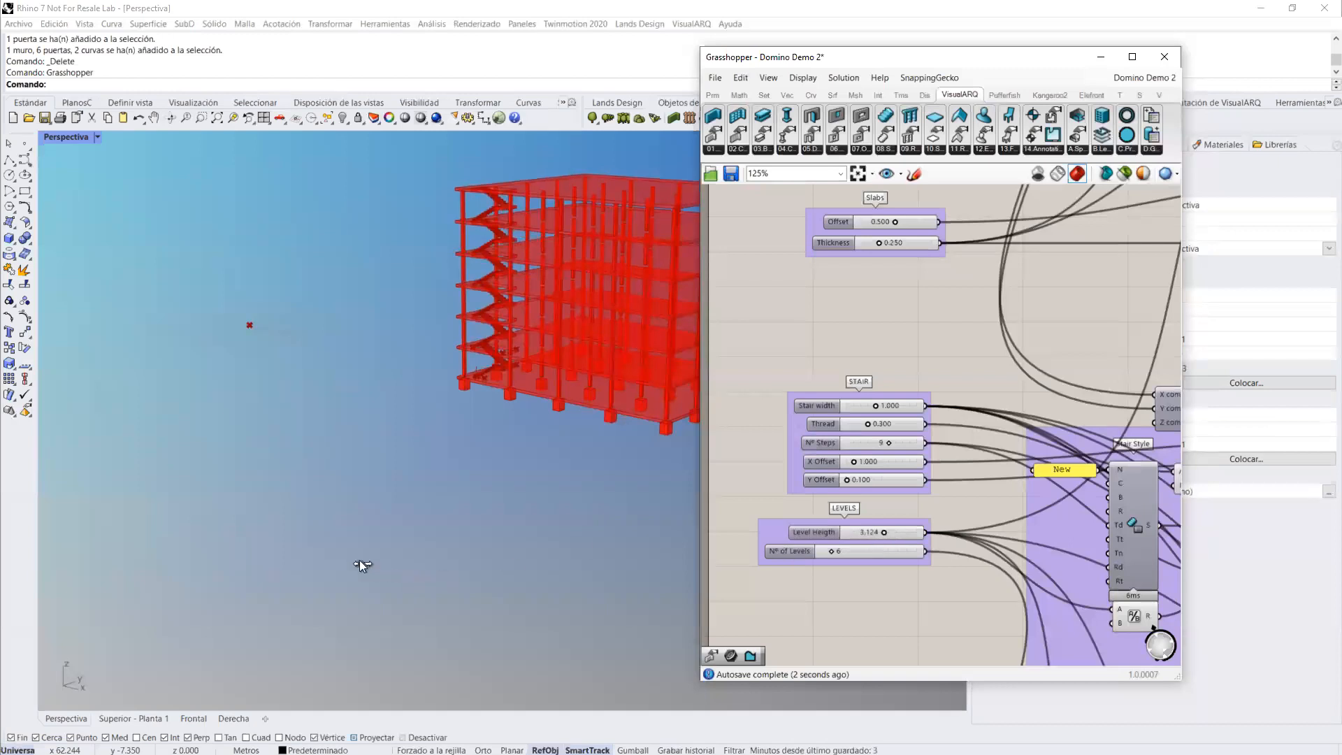
# Step: Bake the complete Domino structure from the BAKE ME parameter at the end of the definition and close Grasshopper
pyautogui.scroll(-3, 359, 559)
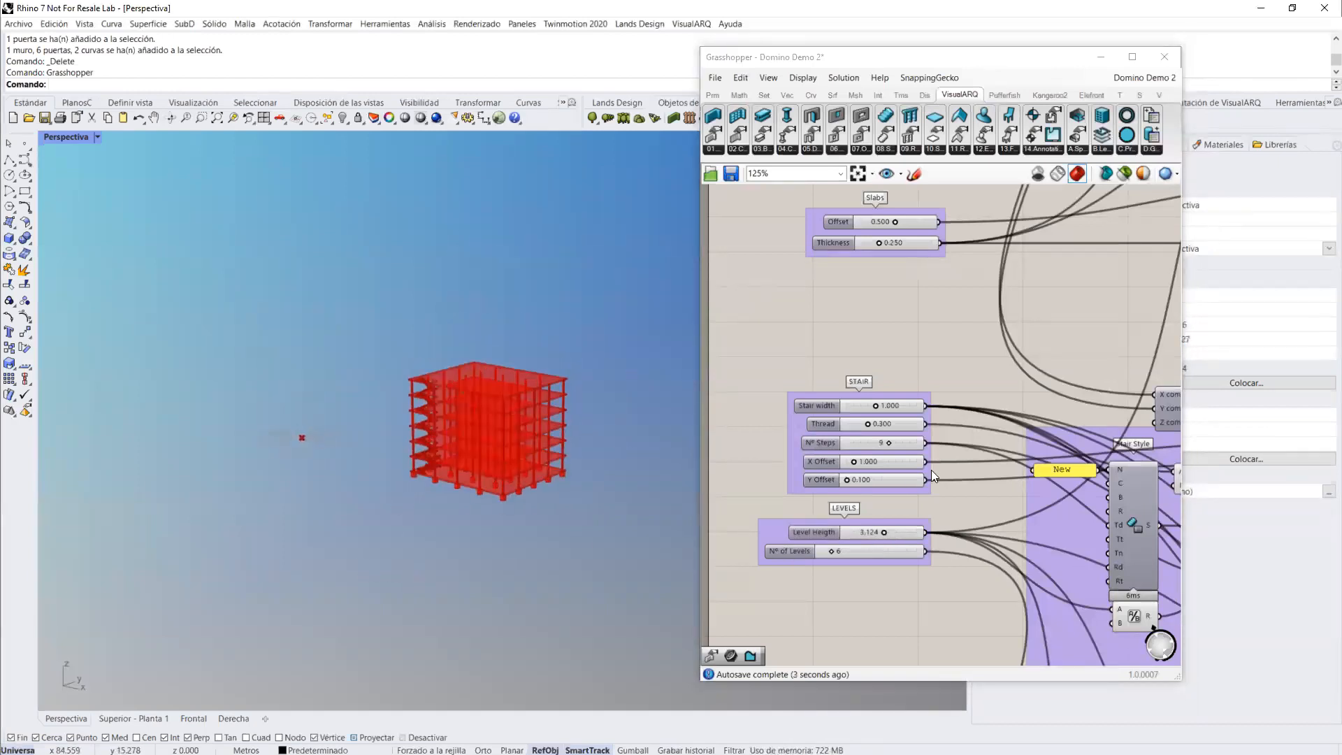
pyautogui.scroll(-4, 932, 470)
pyautogui.moveTo(909, 501); pyautogui.dragTo(797, 512, button='right')
pyautogui.scroll(-3, 797, 513)
pyautogui.moveTo(1083, 515); pyautogui.dragTo(909, 528, button='right')
pyautogui.scroll(-2, 909, 527)
pyautogui.scroll(7, 1018, 436)
pyautogui.moveTo(875, 450); pyautogui.dragTo(705, 452, button='right')
pyautogui.scroll(2, 776, 420)
pyautogui.scroll(-3, 998, 459)
pyautogui.moveTo(1101, 461); pyautogui.dragTo(971, 420, button='right')
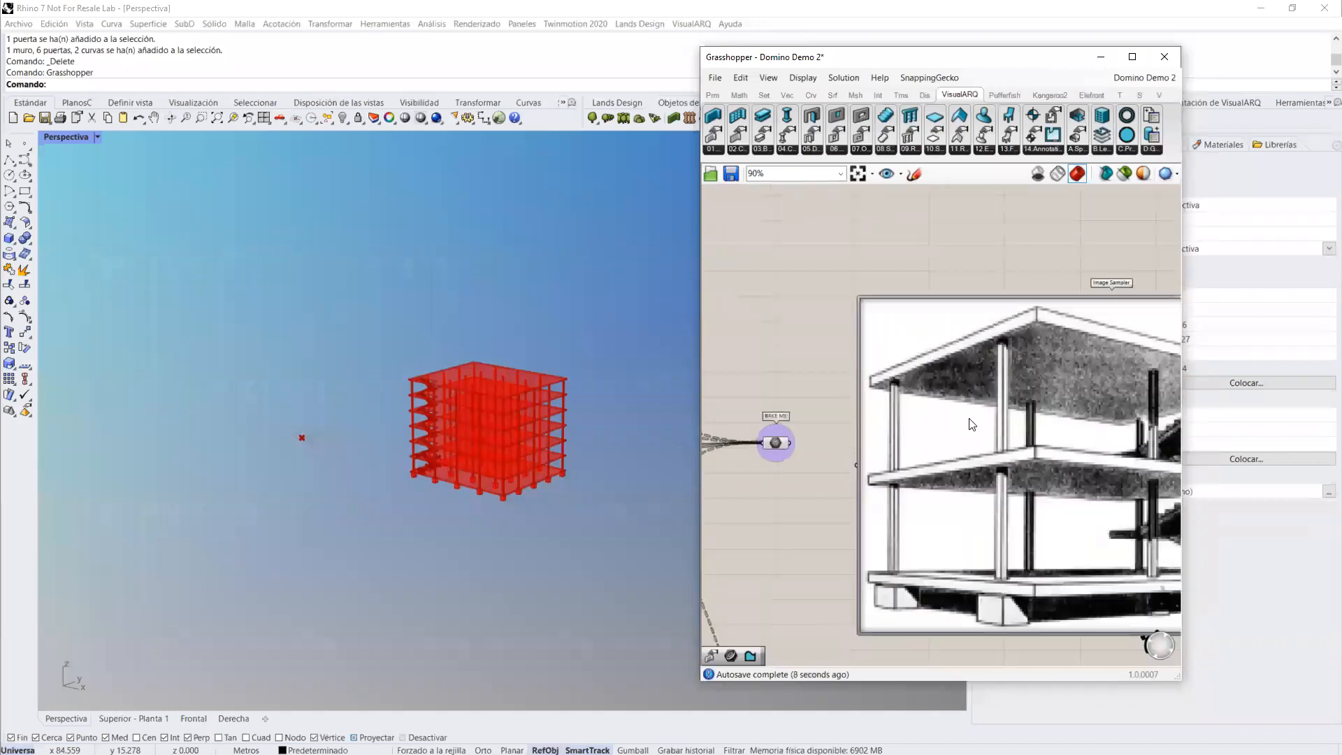
pyautogui.scroll(-2, 976, 419)
pyautogui.scroll(4, 818, 428)
pyautogui.click(841, 452)
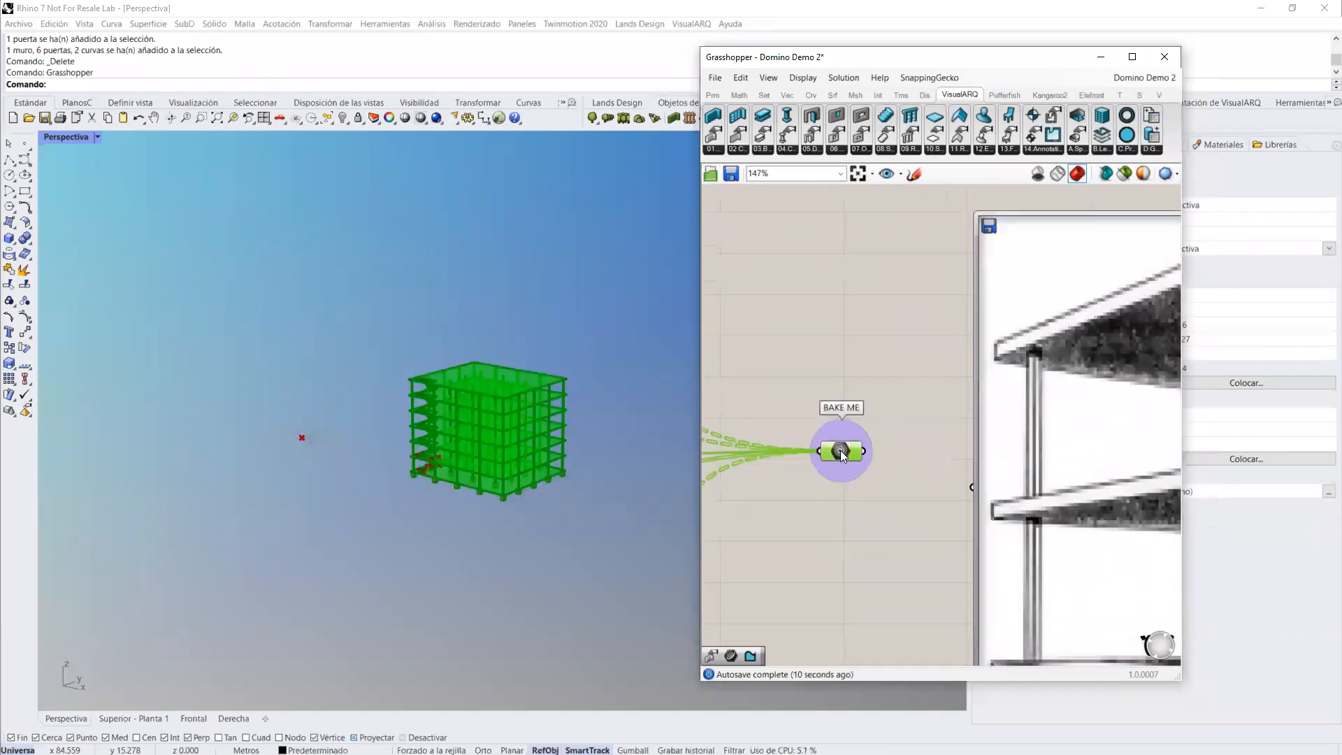
pyautogui.scroll(1, 839, 456)
pyautogui.middleClick(835, 456)
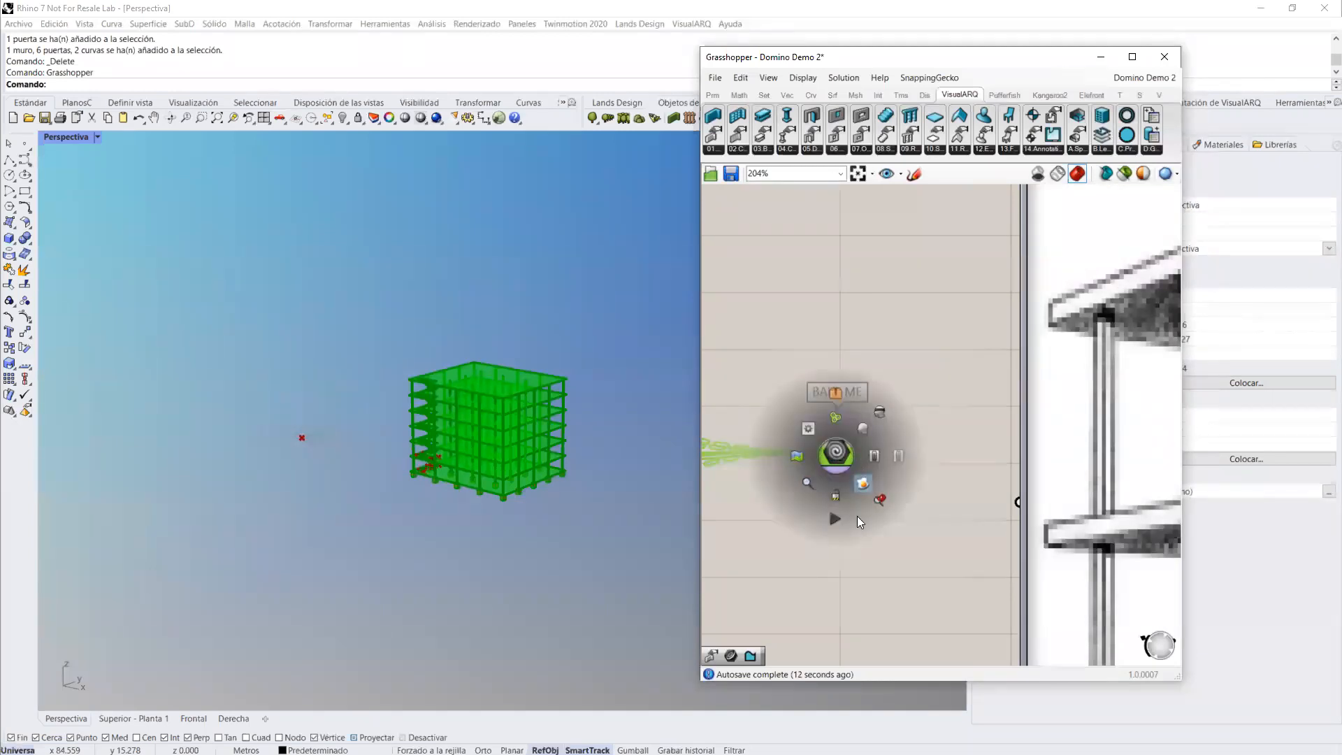
pyautogui.click(857, 516)
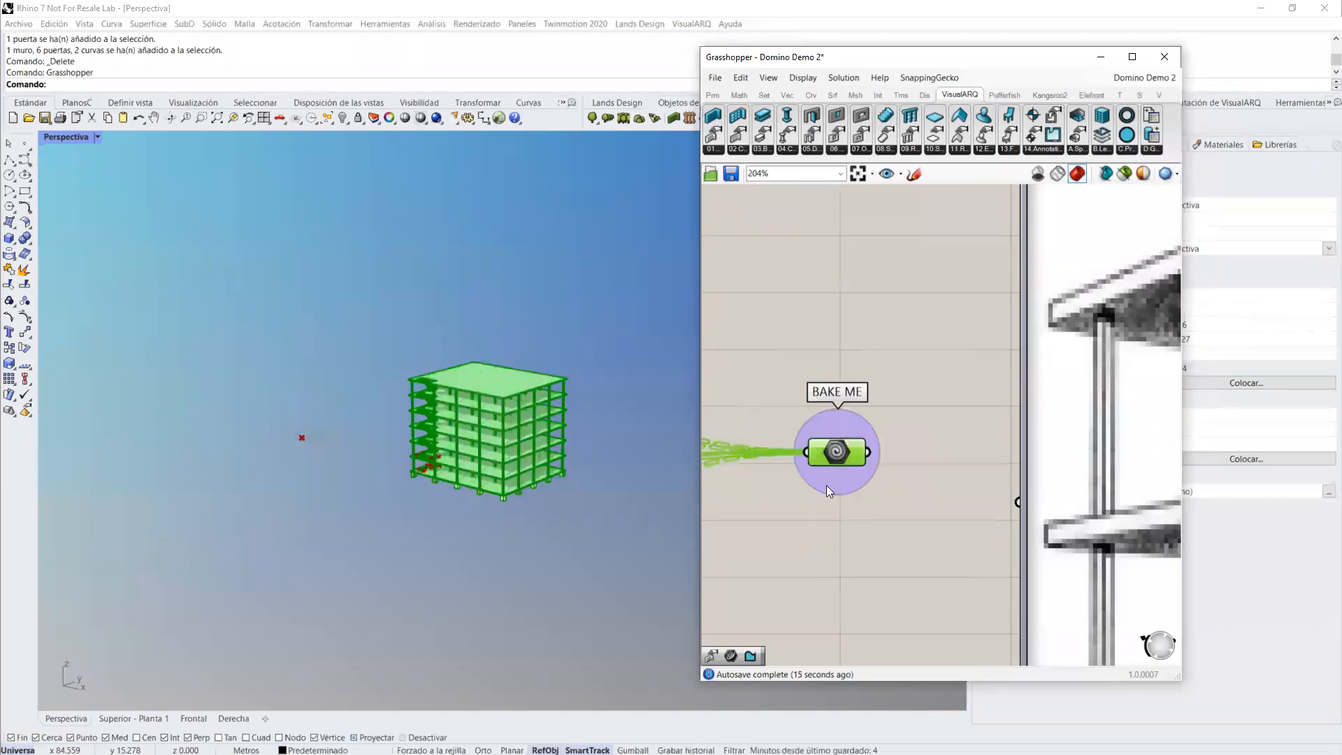
pyautogui.click(1159, 64)
# Step: Examine the baked multi-storey structure from several angles, including its stairs, slabs, columns and footings
pyautogui.moveTo(446, 414); pyautogui.dragTo(572, 367, button='right')
pyautogui.scroll(7, 572, 366)
pyautogui.moveTo(505, 410); pyautogui.dragTo(410, 390, button='right')
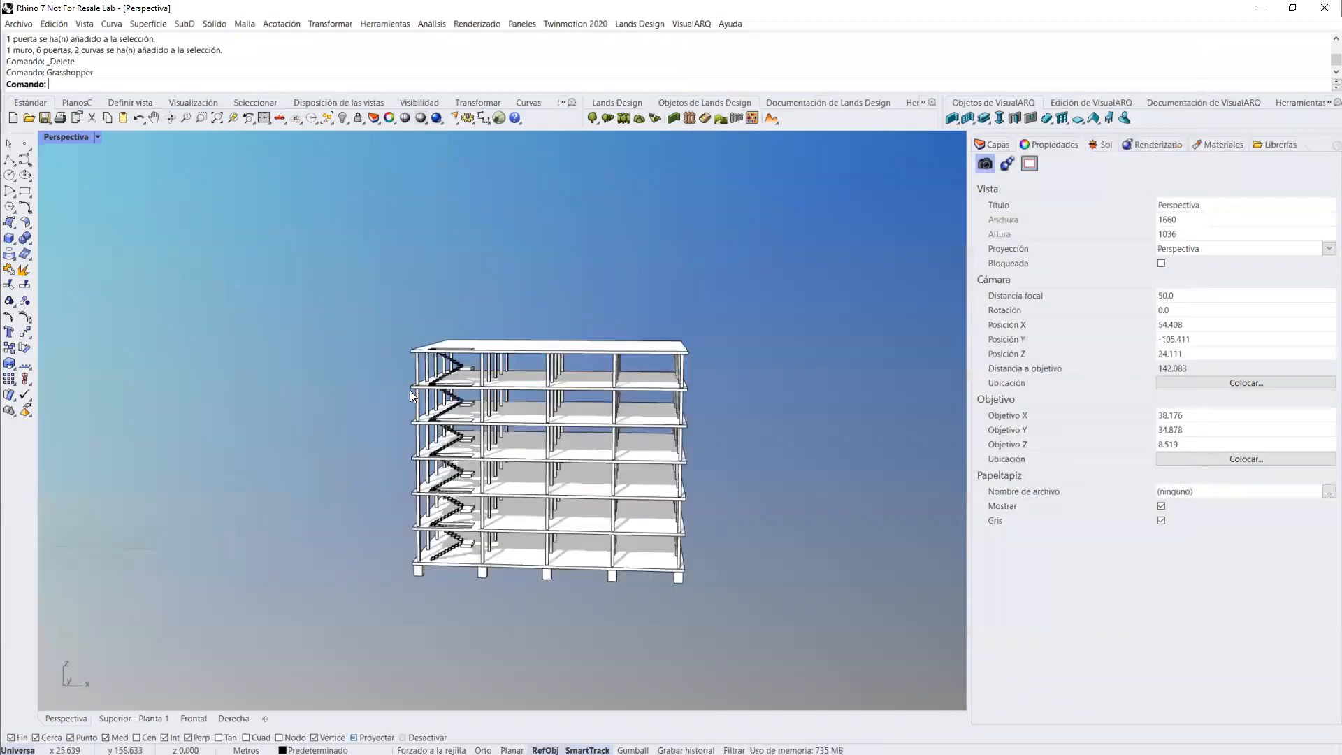
pyautogui.moveTo(571, 406); pyautogui.dragTo(523, 389, button='right')
pyautogui.scroll(-4, 536, 385)
pyautogui.moveTo(499, 440)
pyautogui.keyDown('shift'); pyautogui.mouseDown(button='right')
pyautogui.moveTo(520, 437)
pyautogui.moveTo(511, 419)
pyautogui.mouseUp(button='right'); pyautogui.keyUp('shift')
pyautogui.scroll(5, 520, 436)
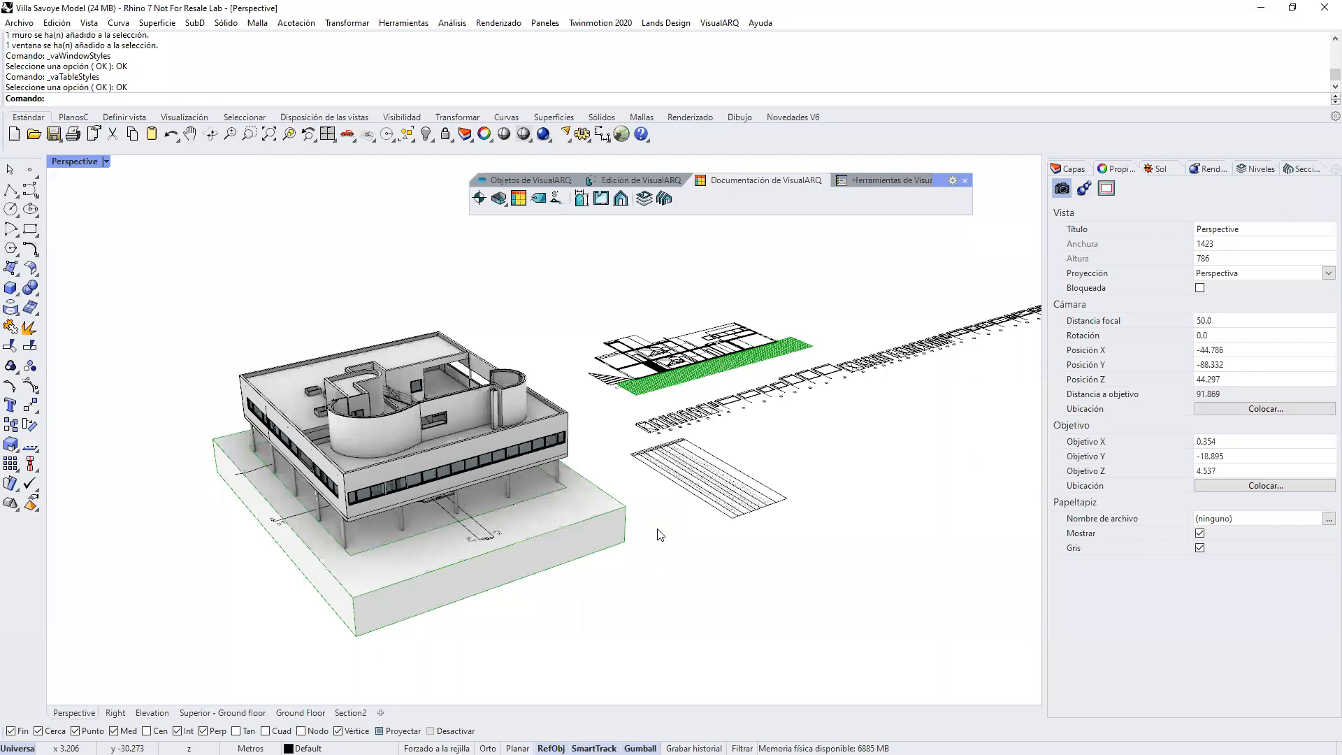
pyautogui.scroll(-8, 660, 536)
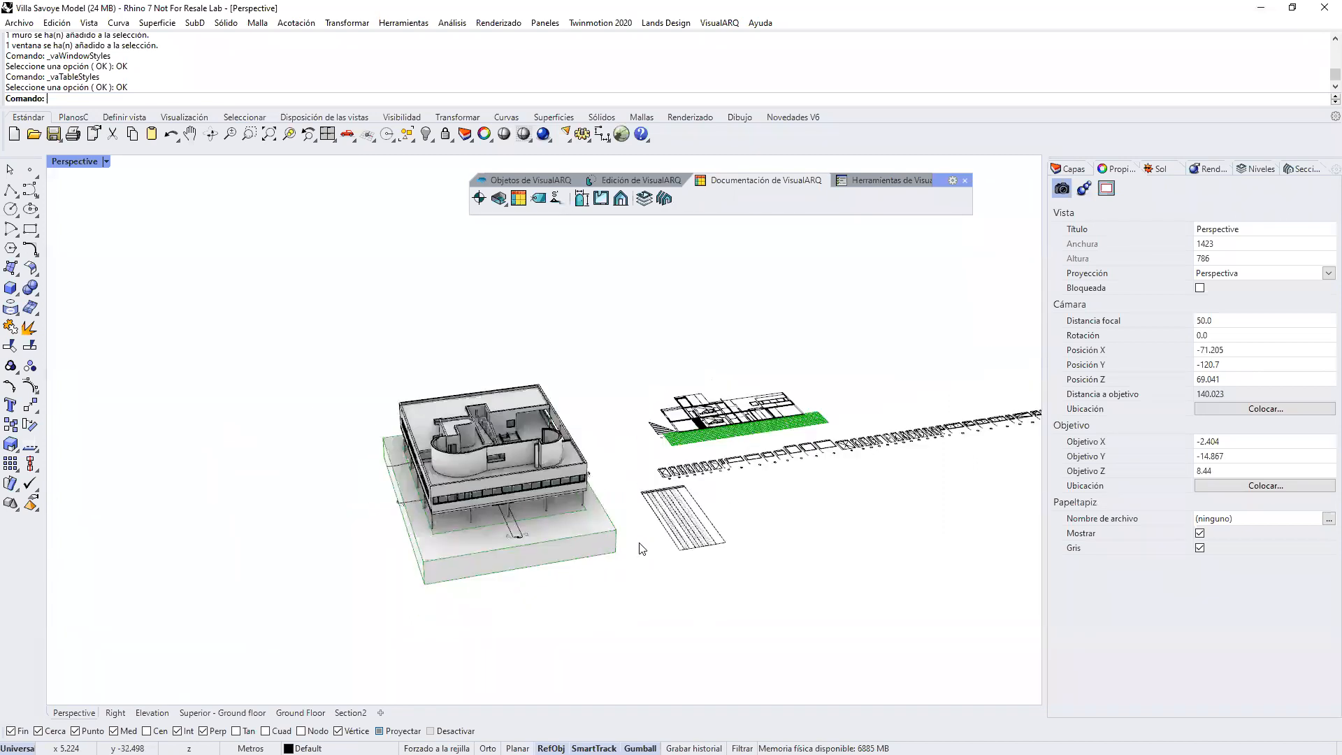
# Step: Reopen Grasshopper over the Villa Savoye model and load the recent Section and 4 Elevation Views definition
pyautogui.keyDown('shift'); pyautogui.moveTo(733, 530); pyautogui.dragTo(637, 540, button='right'); pyautogui.keyUp('shift')
pyautogui.write('Grasshopper')
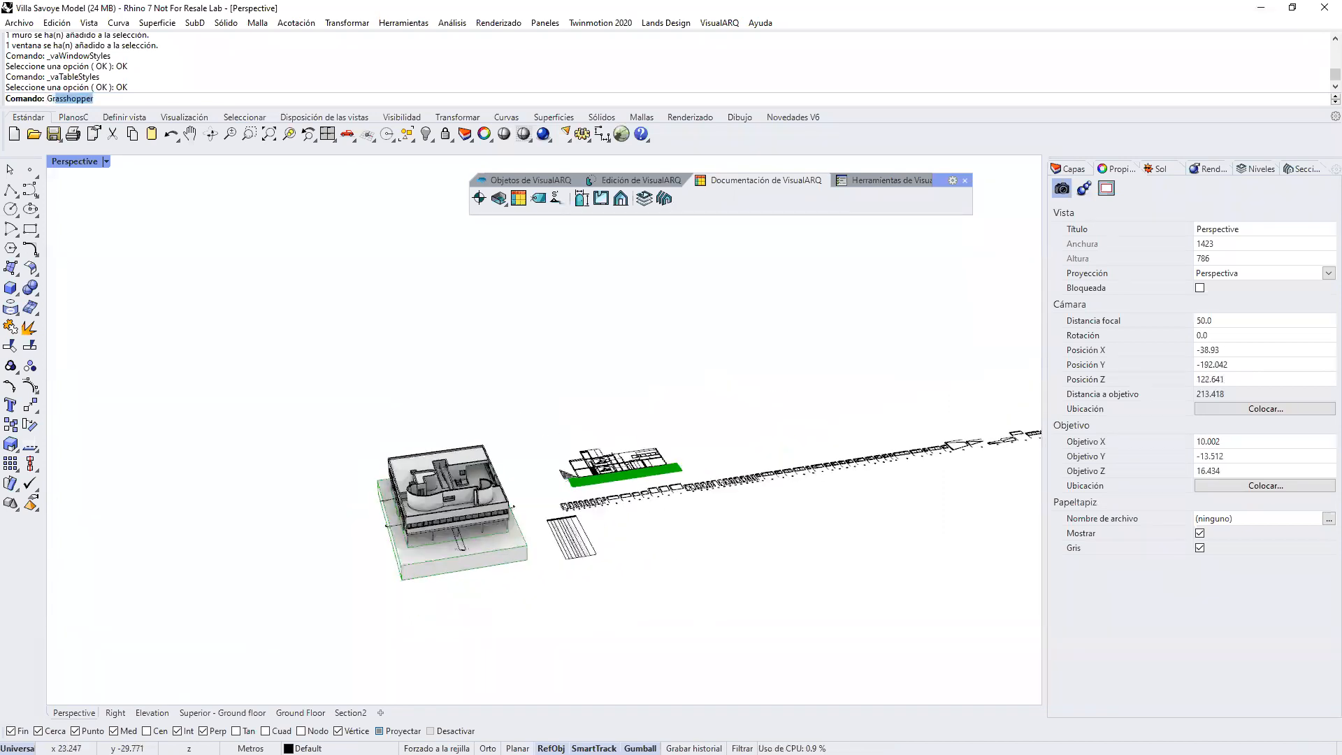
pyautogui.press('Return')
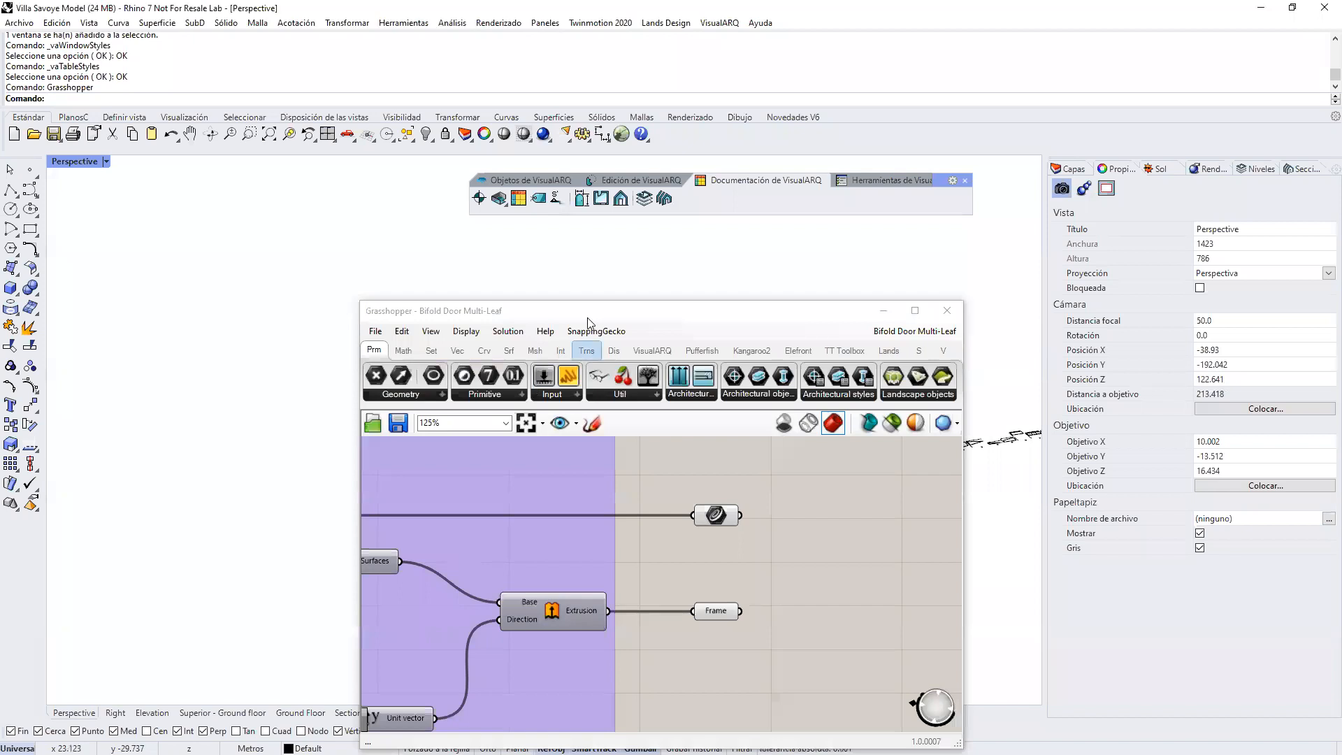
pyautogui.moveTo(595, 316); pyautogui.dragTo(899, 267)
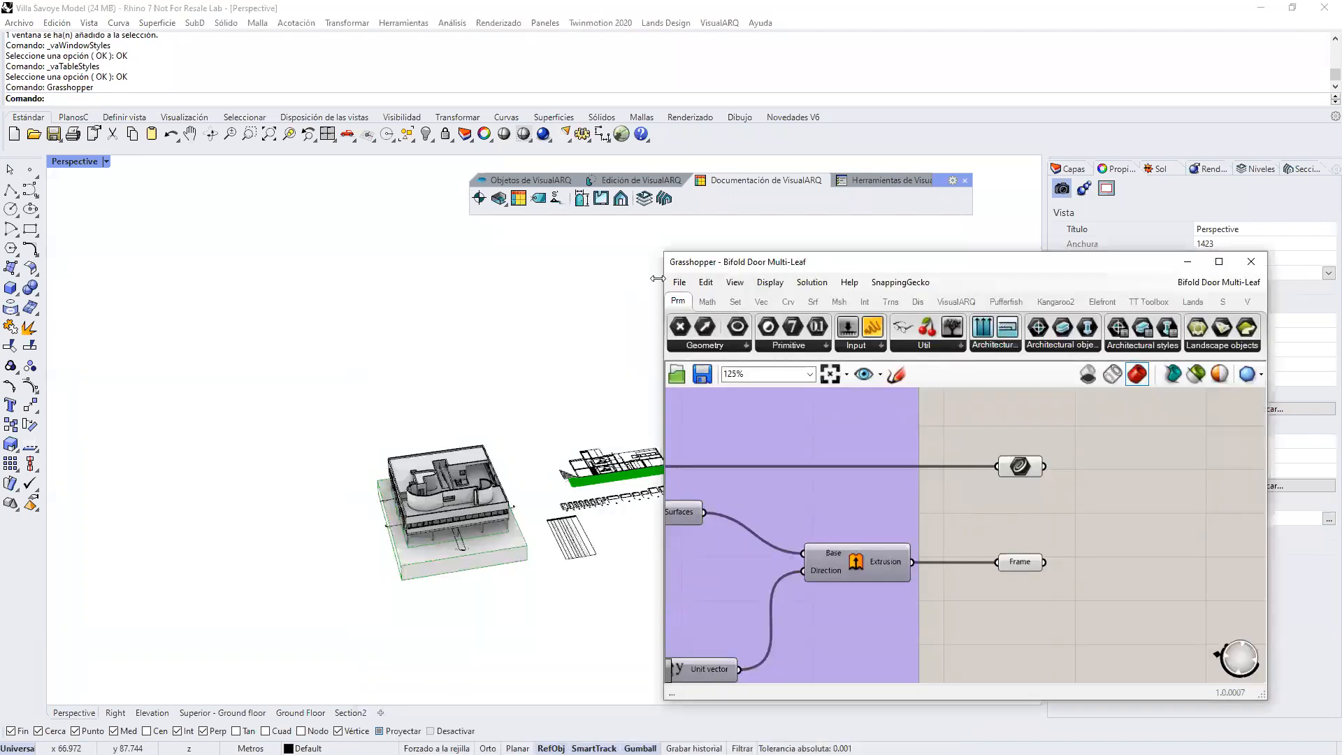
pyautogui.click(679, 282)
pyautogui.moveTo(692, 347)
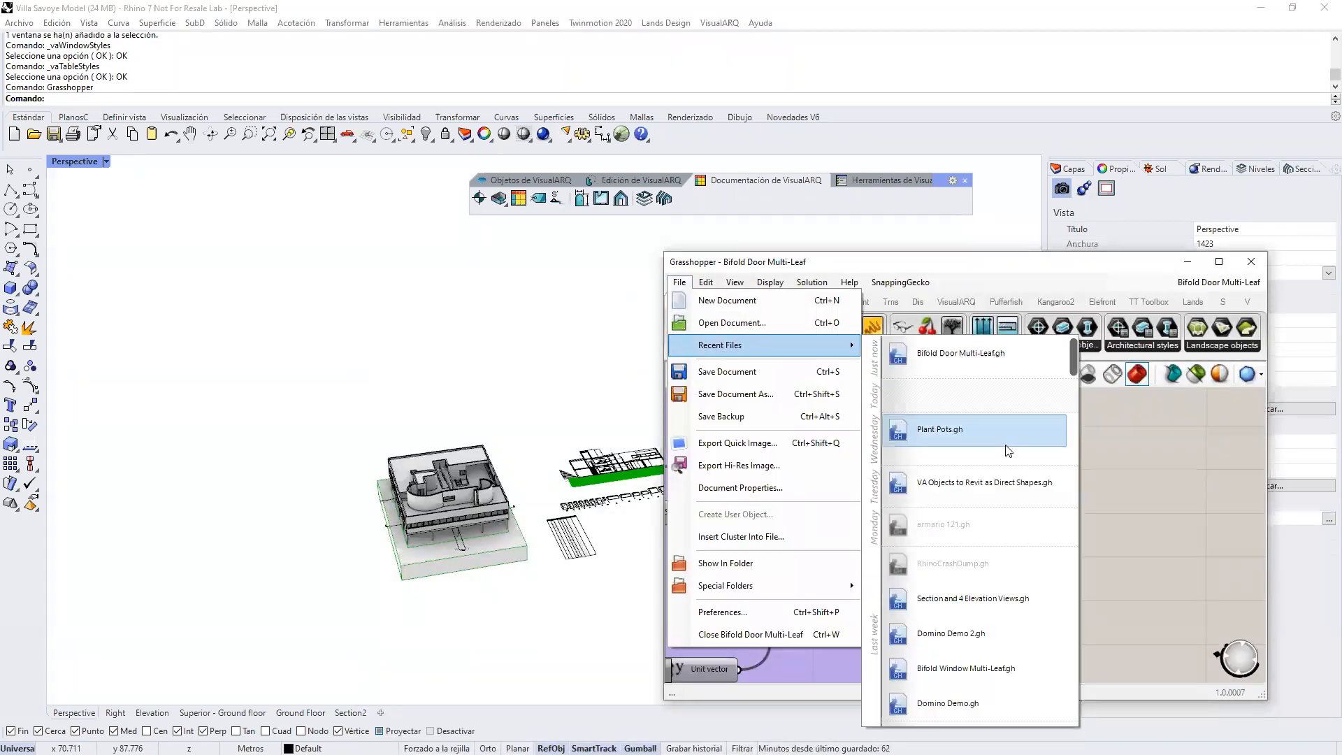
pyautogui.click(975, 599)
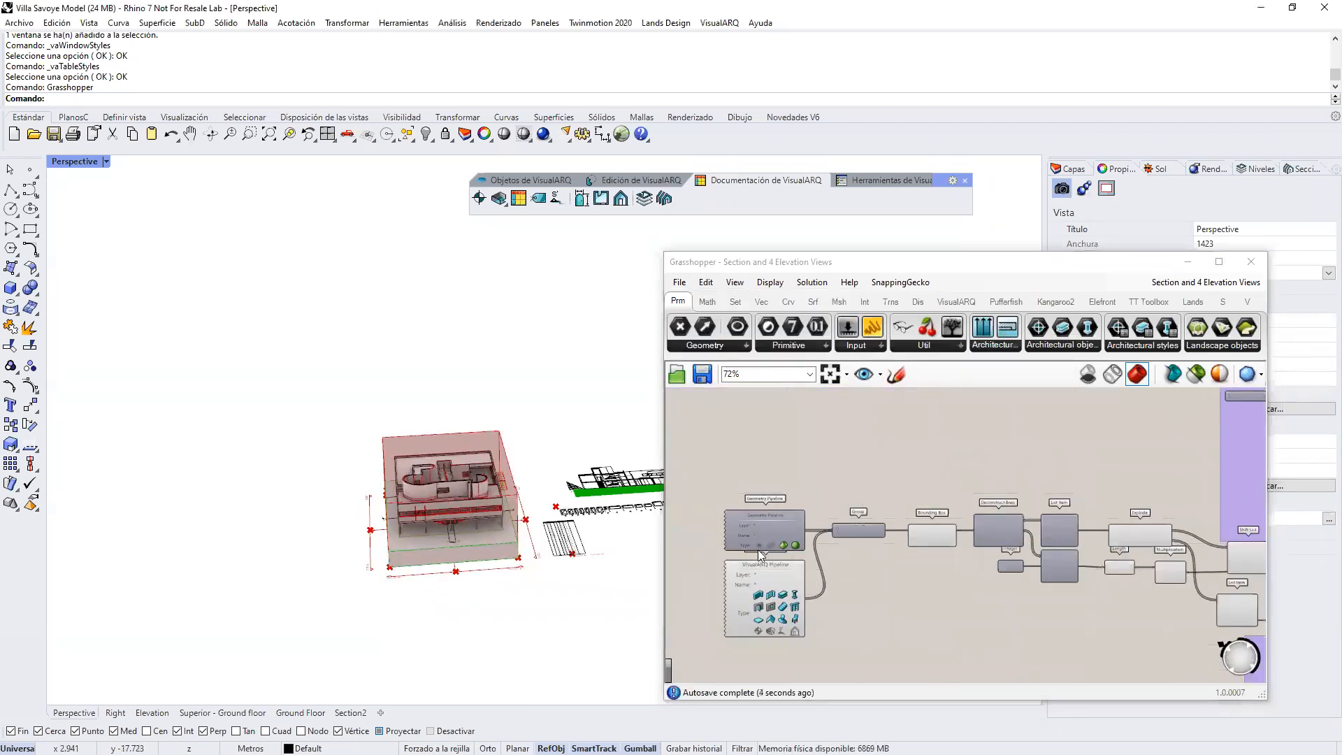
# Step: Inspect the Geometry Pipeline, VisualARQ Pipeline and Group components, and the bounding box previewed around the house
pyautogui.scroll(3, 761, 554)
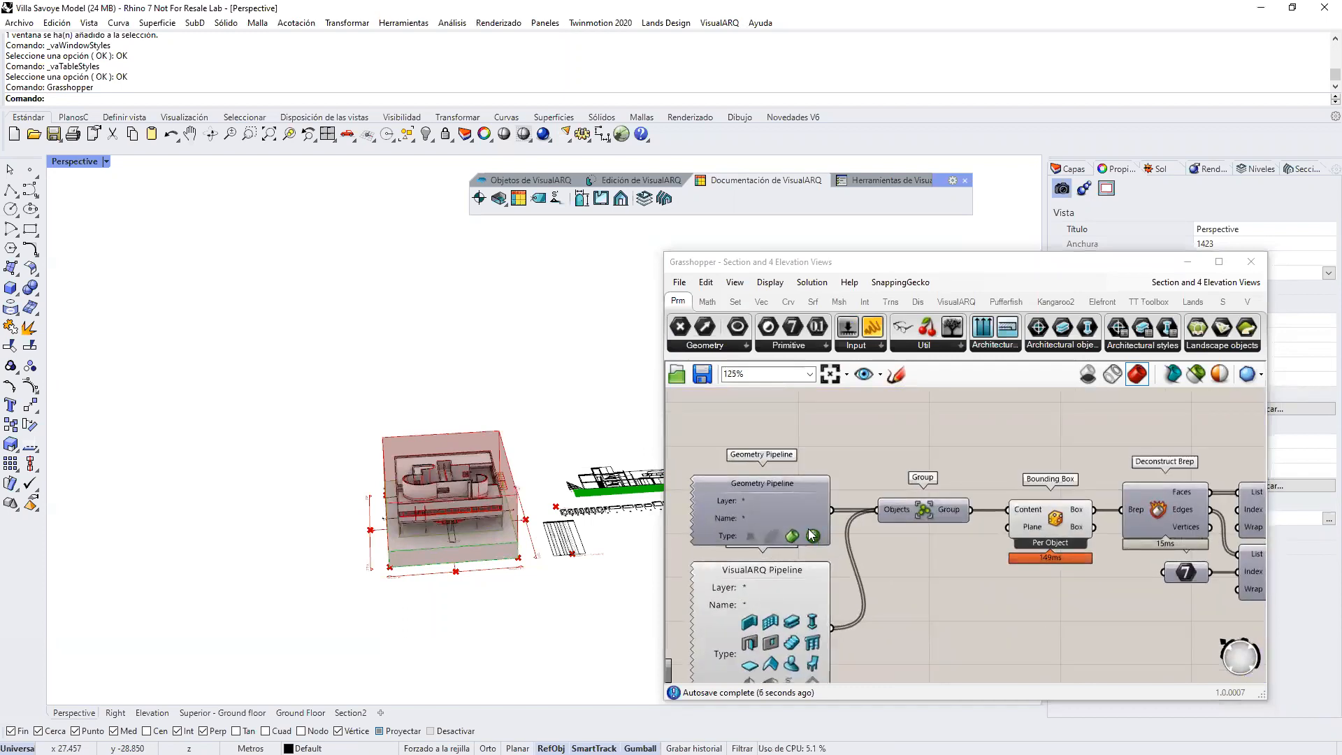
pyautogui.click(907, 513)
pyautogui.moveTo(413, 483); pyautogui.dragTo(502, 549, button='right')
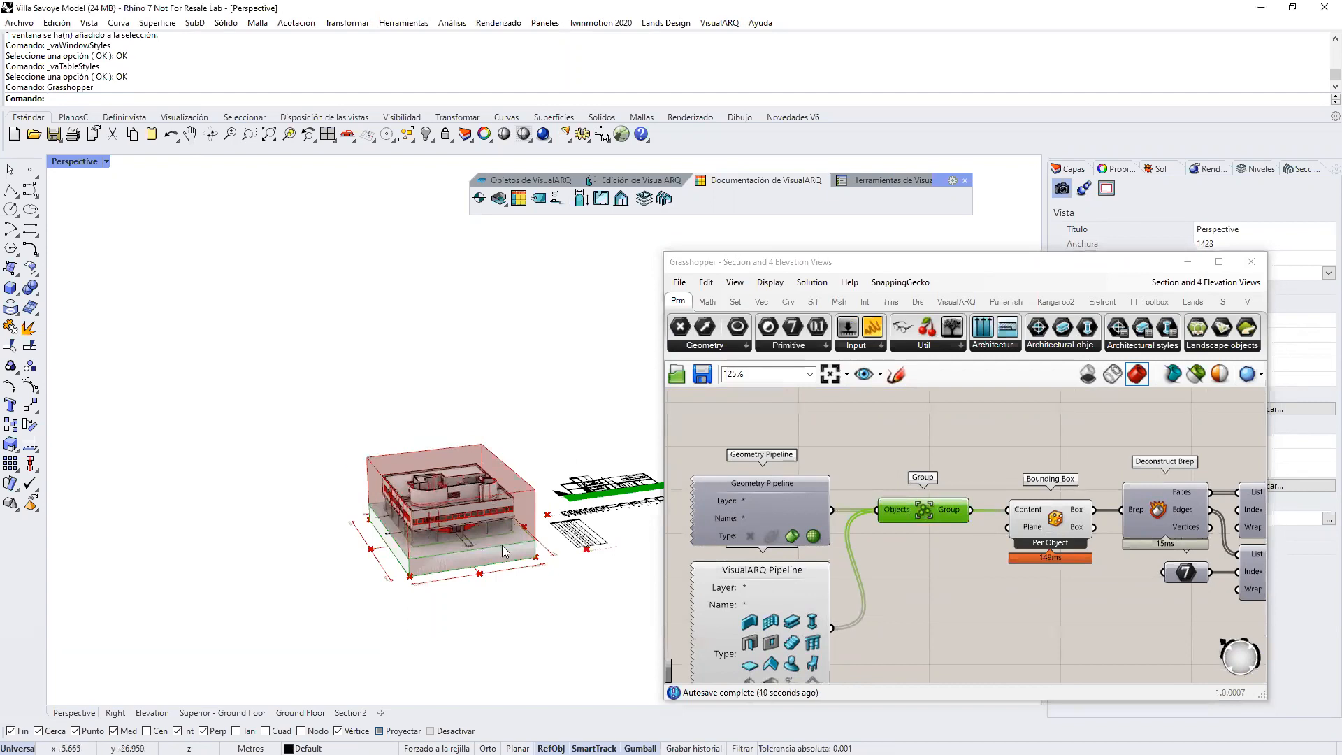
pyautogui.scroll(4, 465, 496)
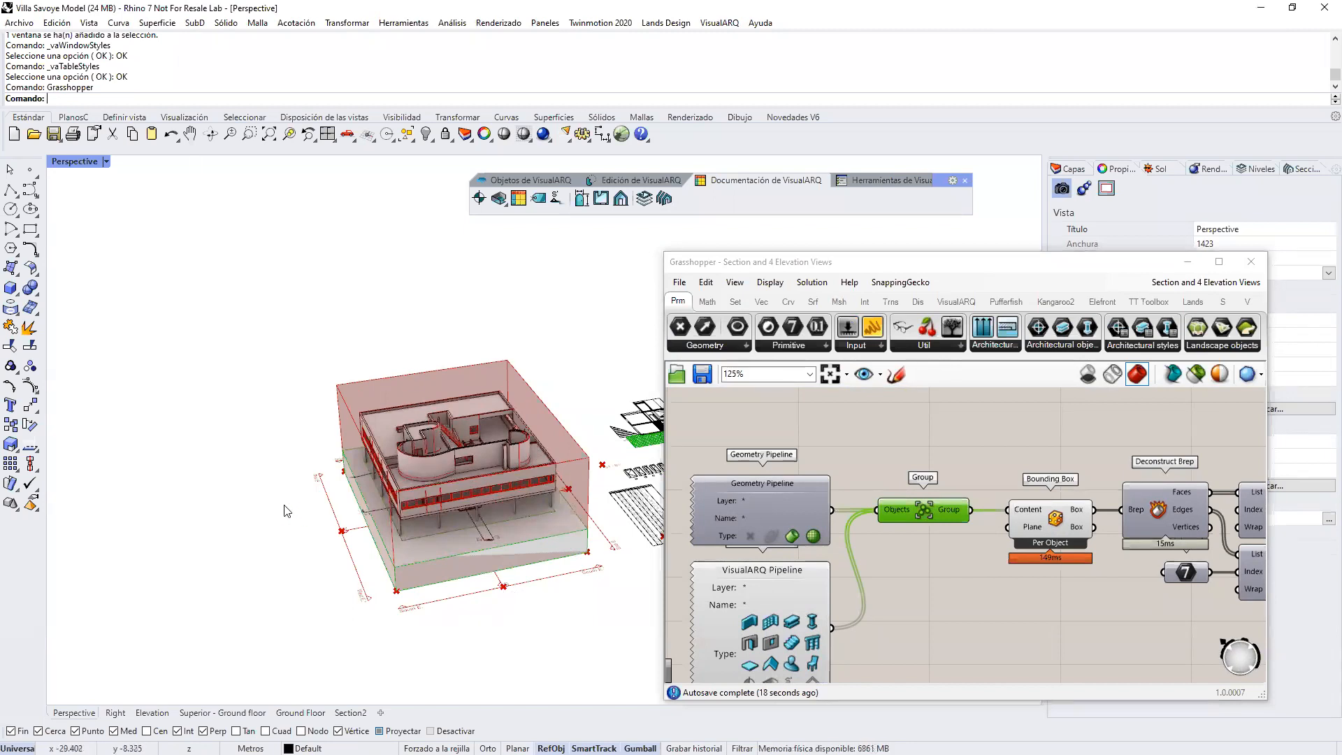
pyautogui.scroll(-2, 203, 472)
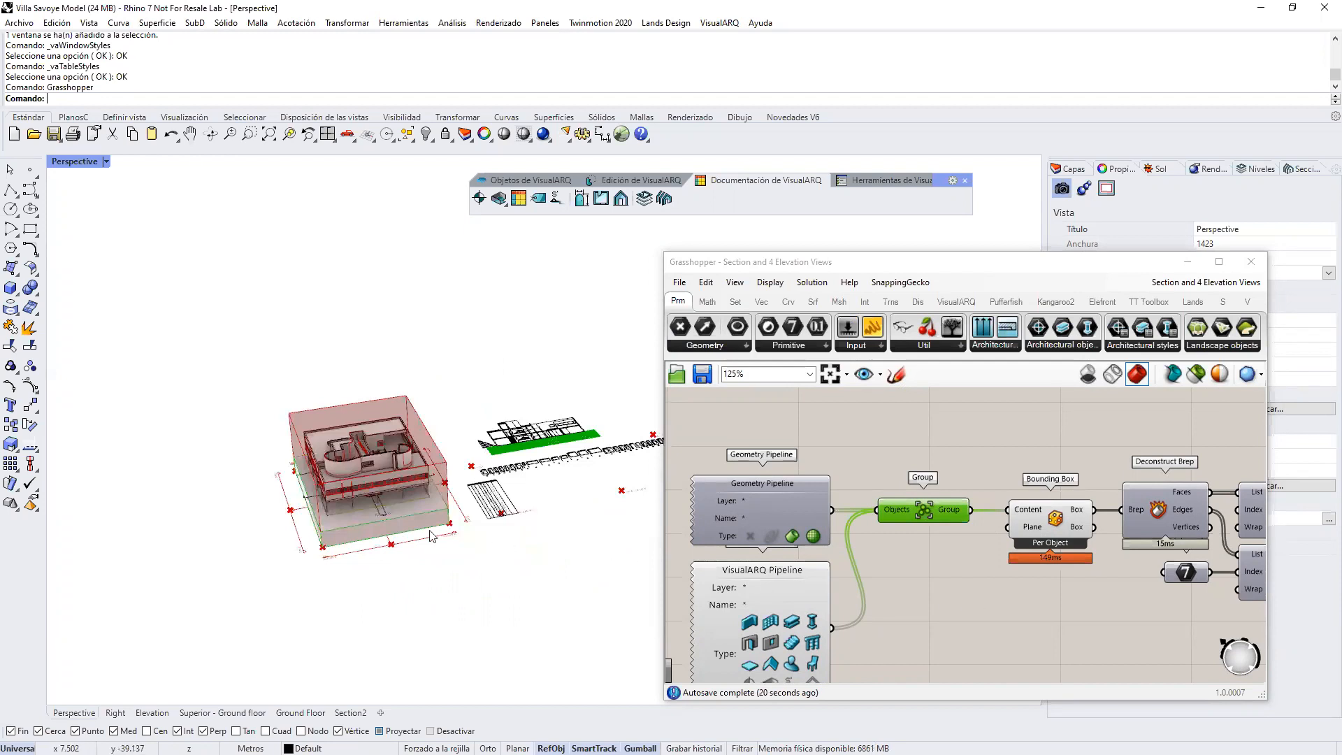
# Step: Delete the existing section view, joinery elevations and table lying beside the villa model
pyautogui.scroll(-3, 199, 523)
pyautogui.scroll(-4, 354, 521)
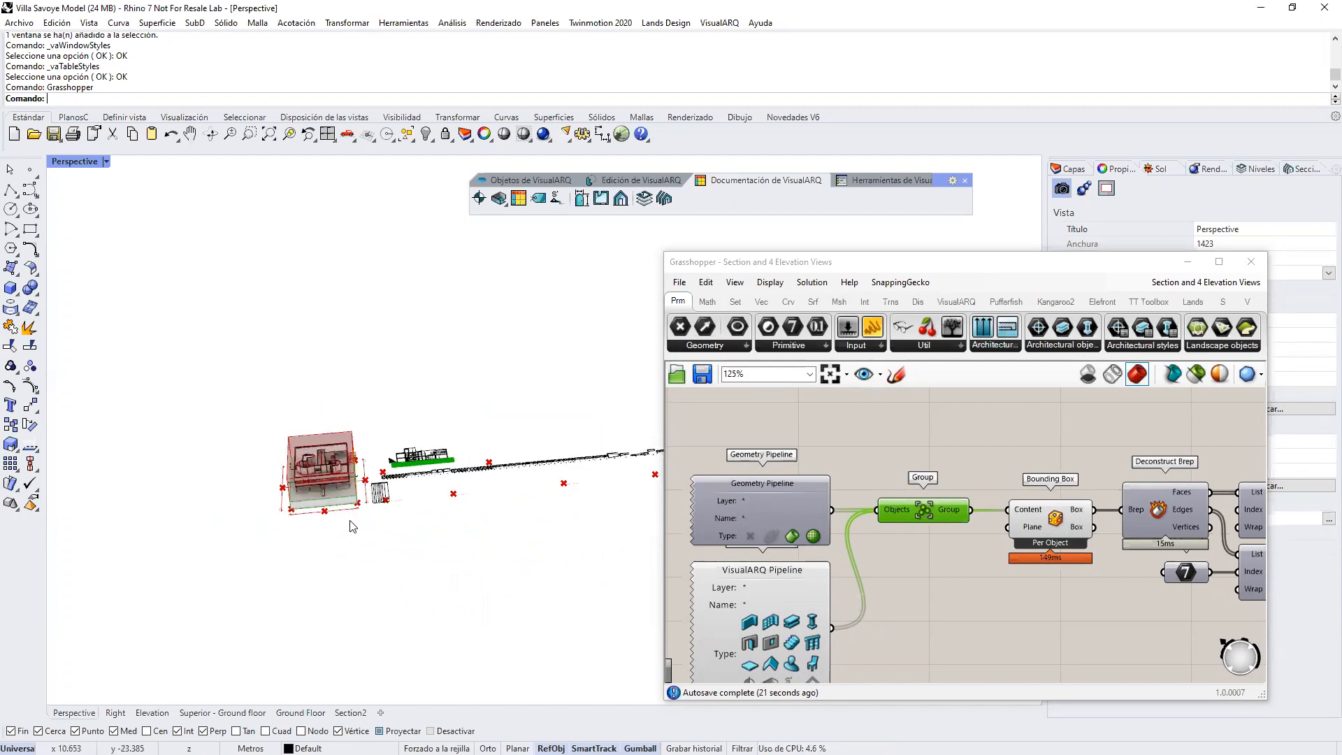
pyautogui.moveTo(573, 518); pyautogui.dragTo(221, 438)
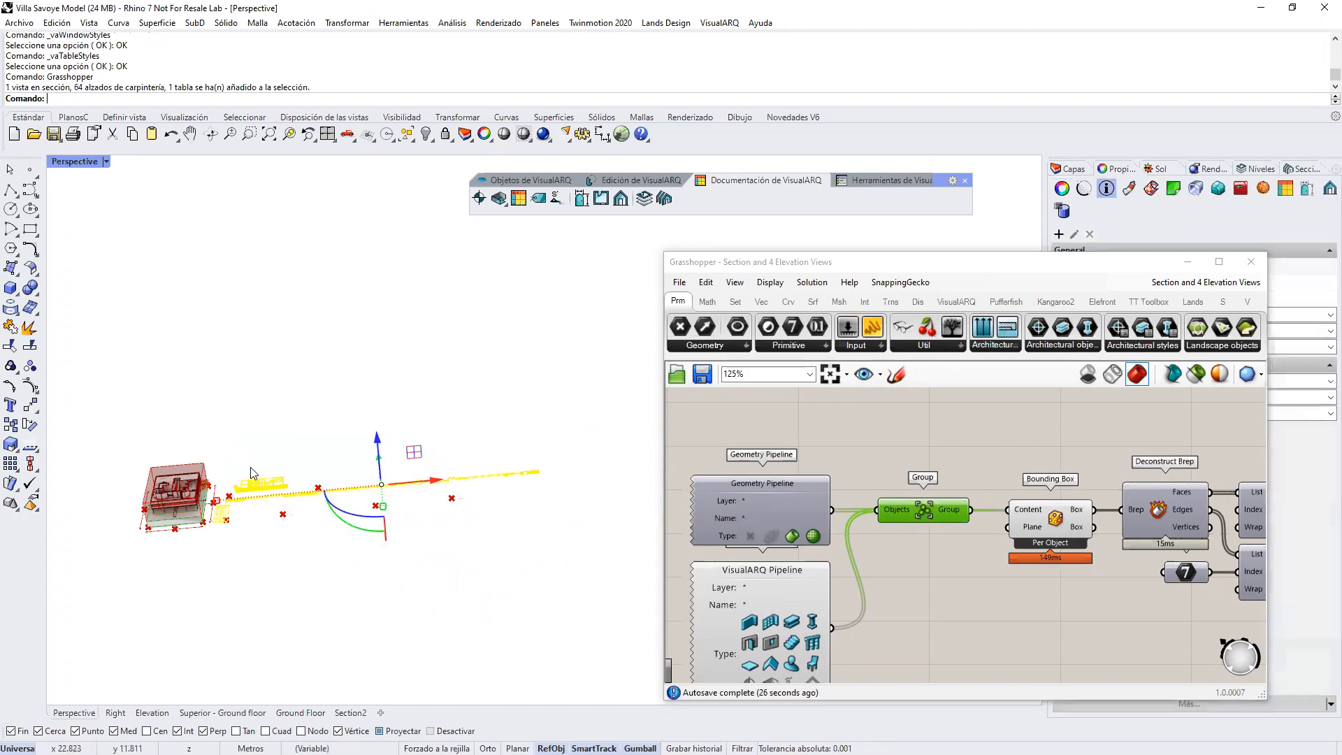
pyautogui.press('Delete')
# Step: Examine the definition from the bounding box through to the SectionView component, along with the preview points beside the villa
pyautogui.scroll(-6, 956, 599)
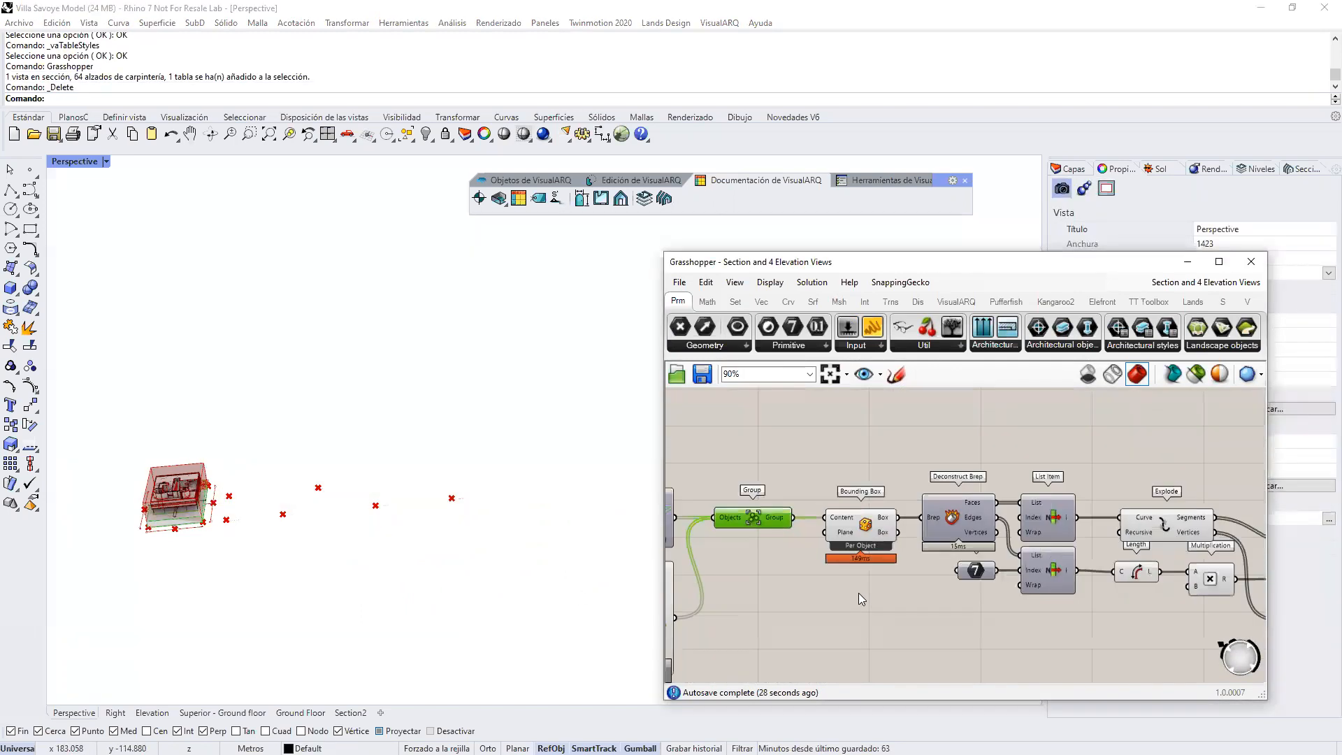
pyautogui.scroll(3, 912, 526)
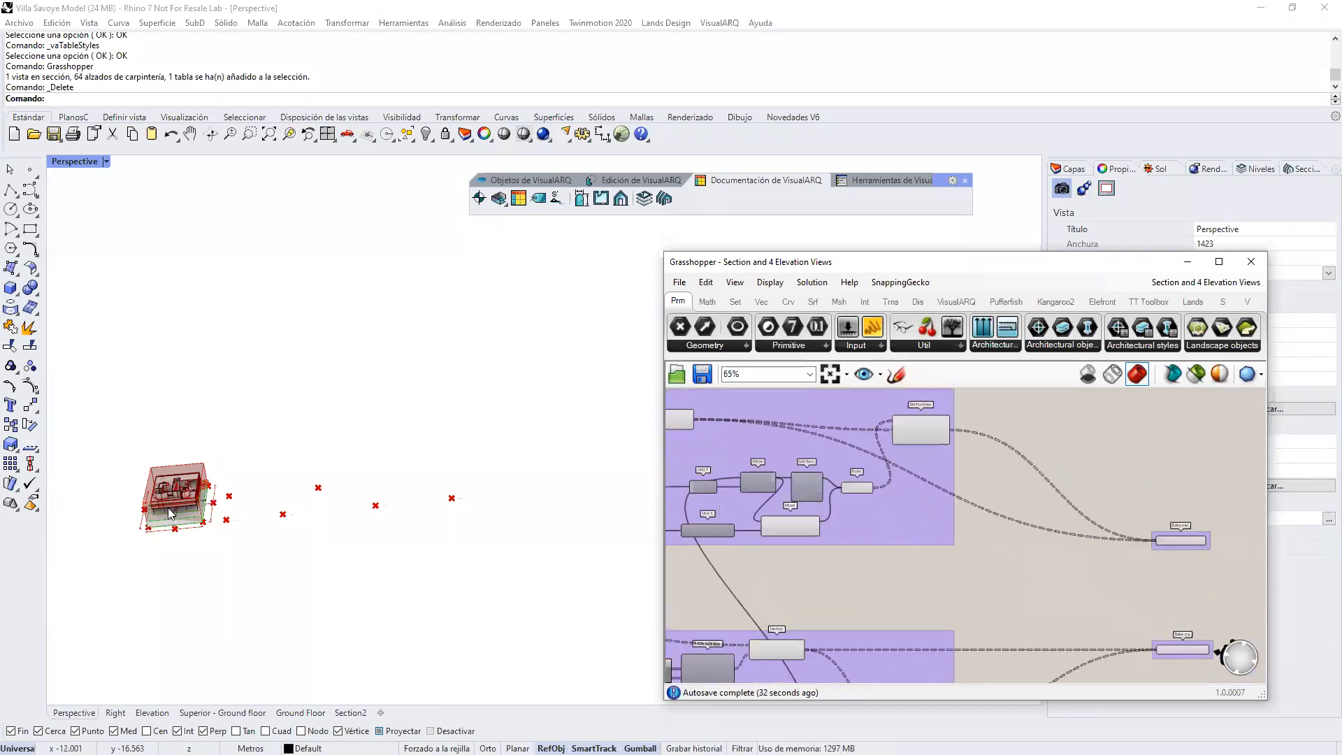
pyautogui.scroll(2, 168, 499)
pyautogui.scroll(2, 171, 502)
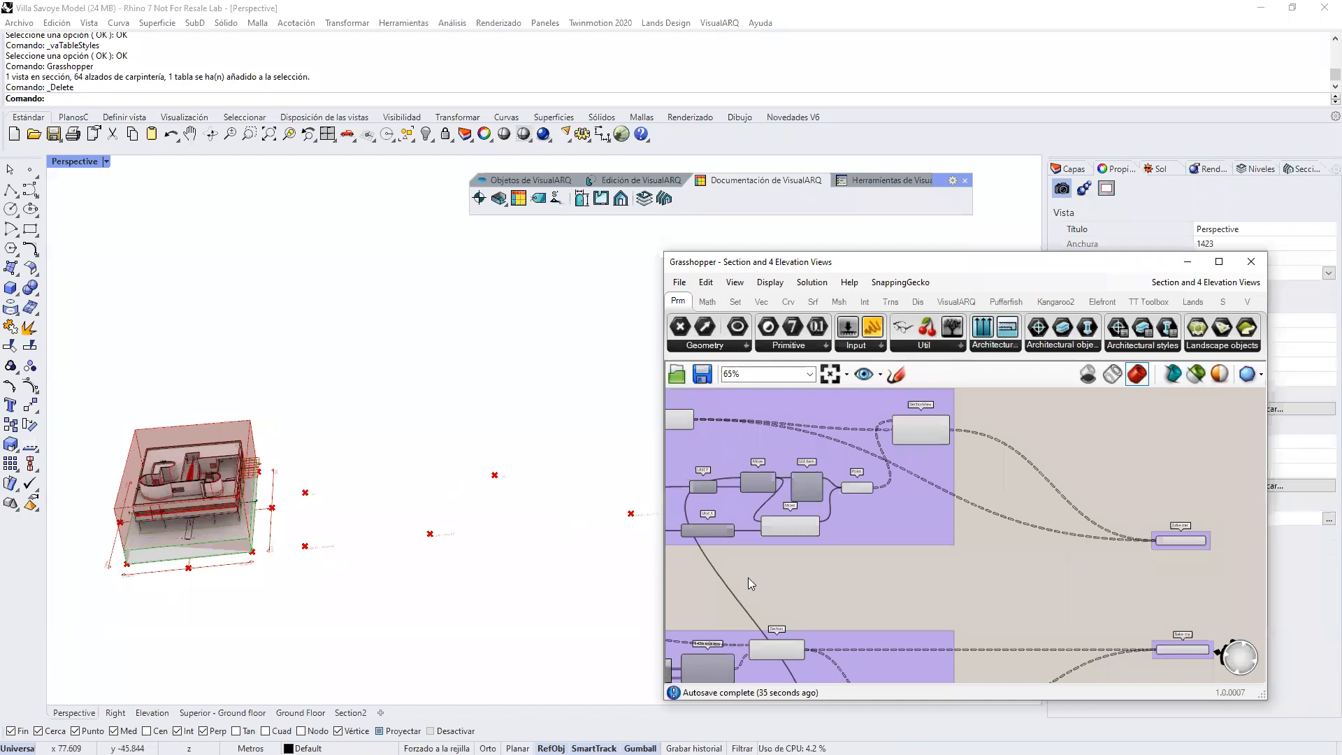
pyautogui.scroll(1, 998, 430)
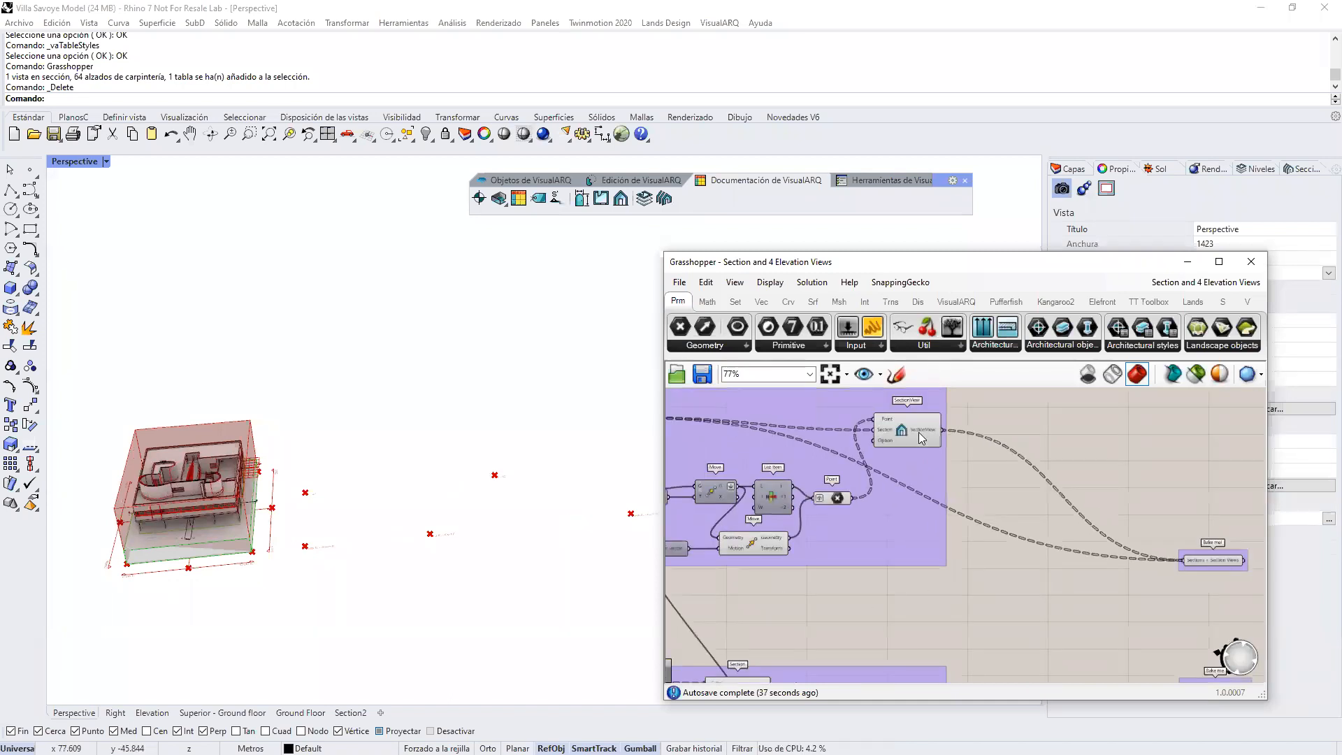
pyautogui.click(906, 428)
pyautogui.moveTo(1104, 525); pyautogui.dragTo(1047, 508, button='right')
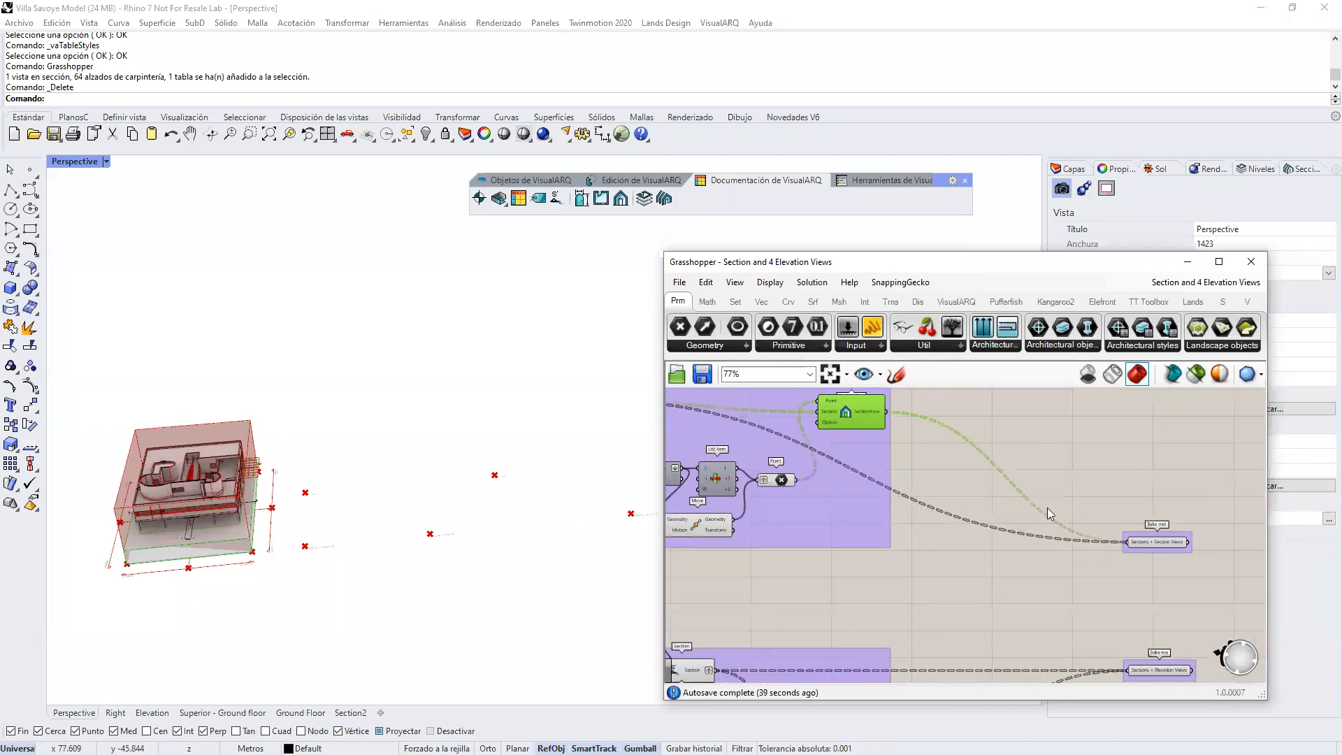
# Step: Bake the Sections + Section Views and Sections + Elevation Views parameters together from the end of the definition
pyautogui.click(1154, 544)
pyautogui.moveTo(1154, 544); pyautogui.dragTo(1161, 570, button='right')
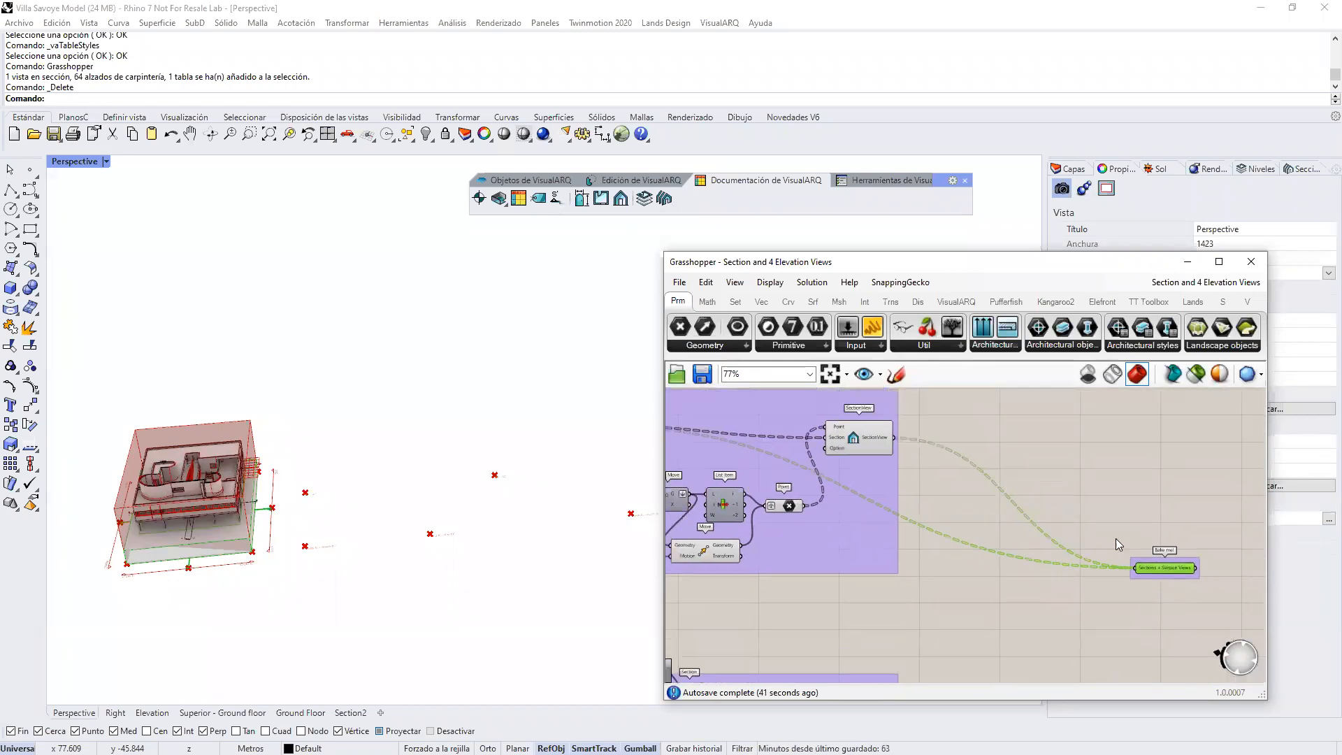
pyautogui.scroll(-2, 854, 444)
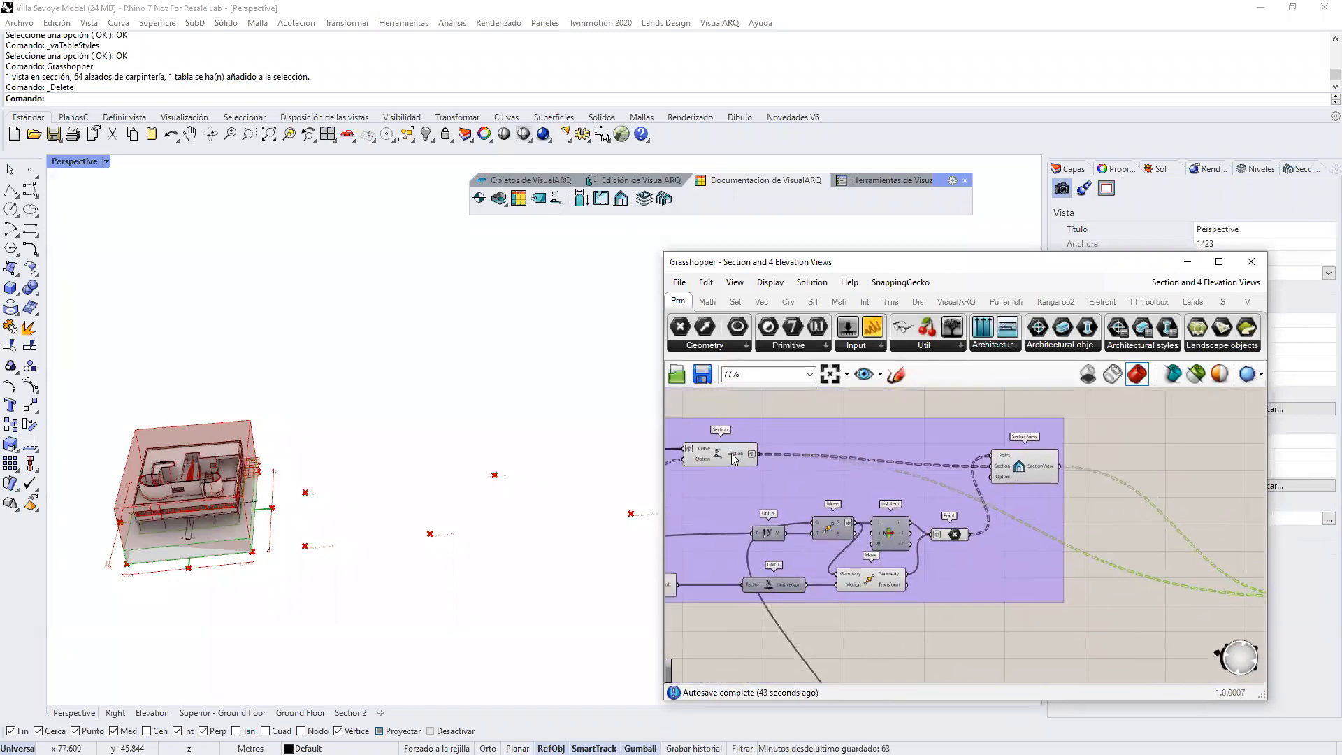
pyautogui.moveTo(1118, 569); pyautogui.dragTo(948, 491, button='right')
pyautogui.scroll(2, 1104, 588)
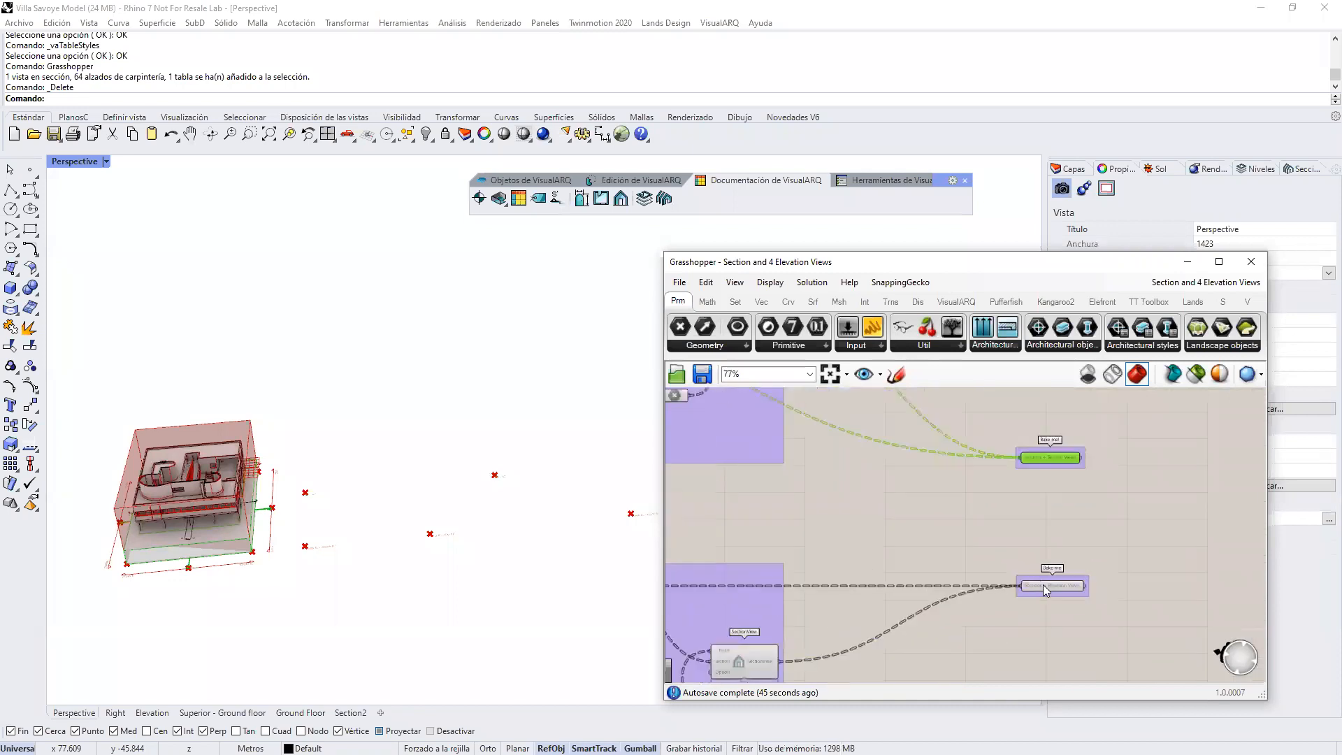
pyautogui.keyDown('shift'); pyautogui.click(1045, 587); pyautogui.keyUp('shift')
pyautogui.middleClick(1054, 588)
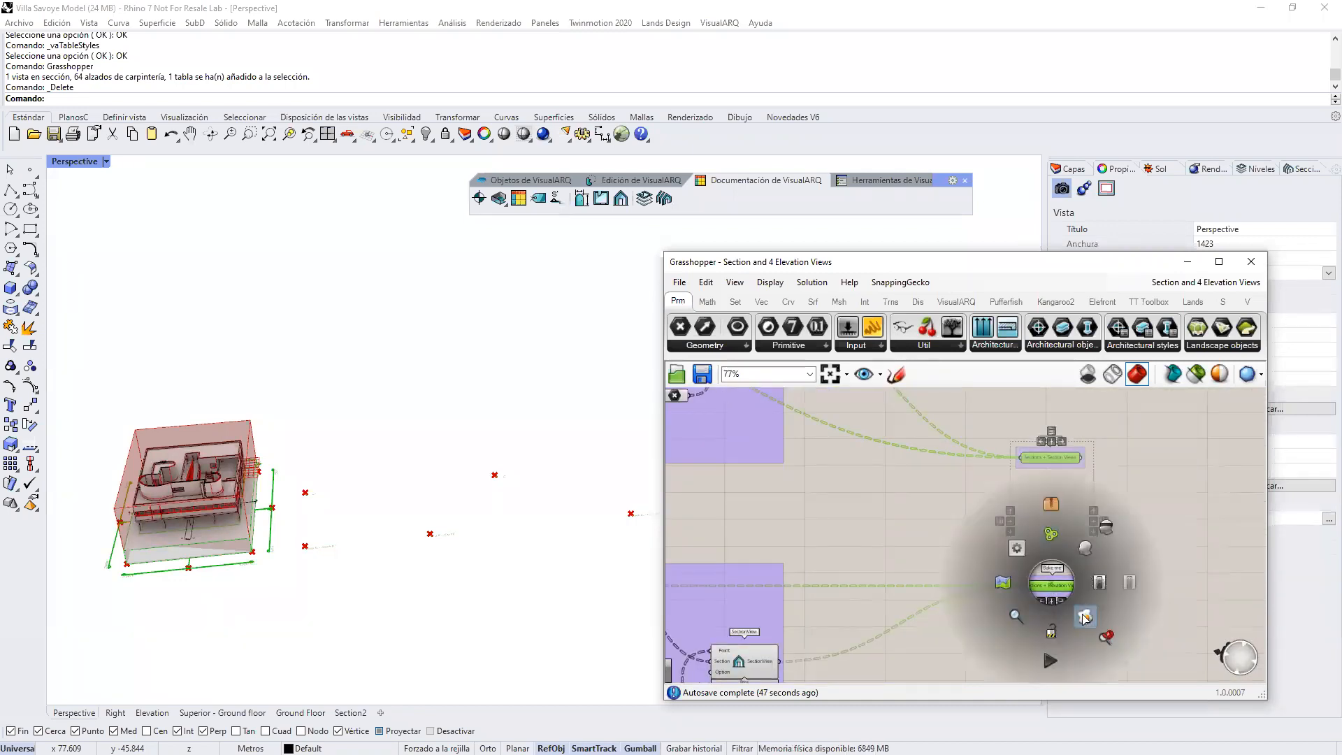
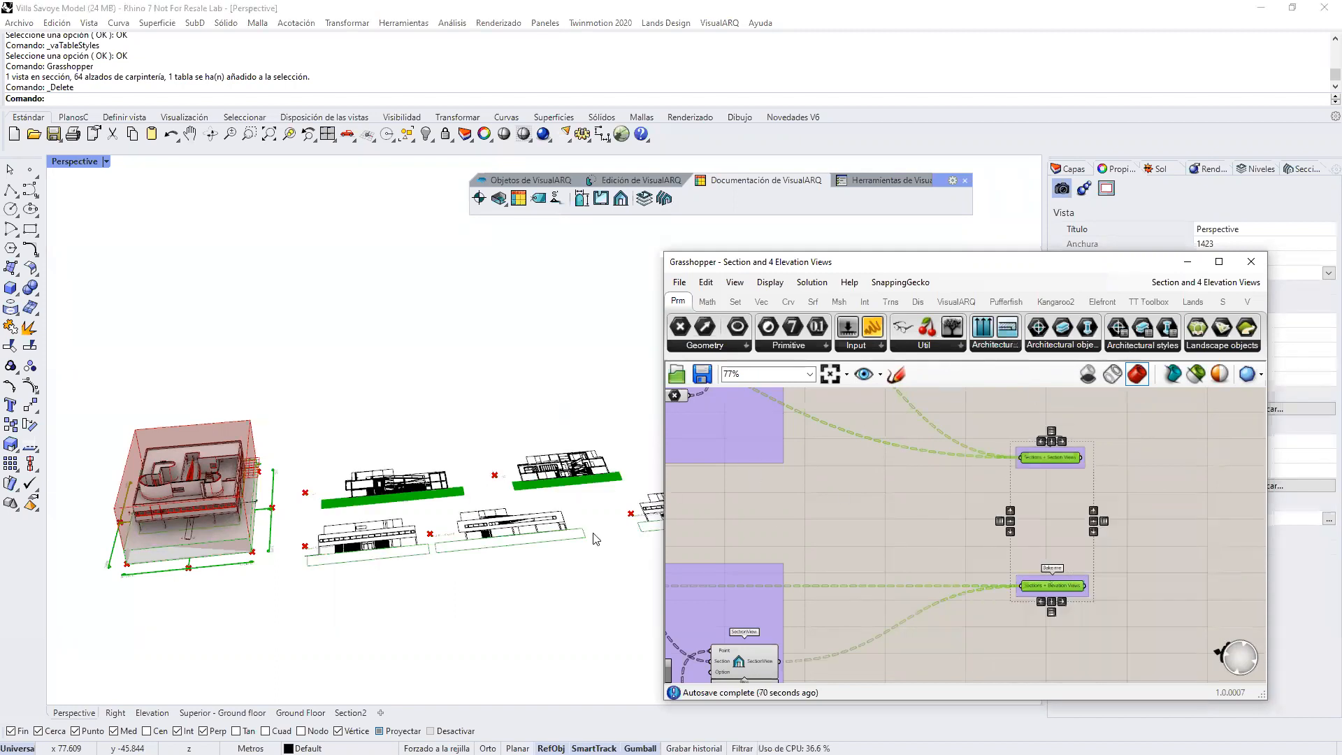
# Step: Minimise the Grasshopper window and examine the baked section and elevation views laid out beside the villa
pyautogui.click(525, 662)
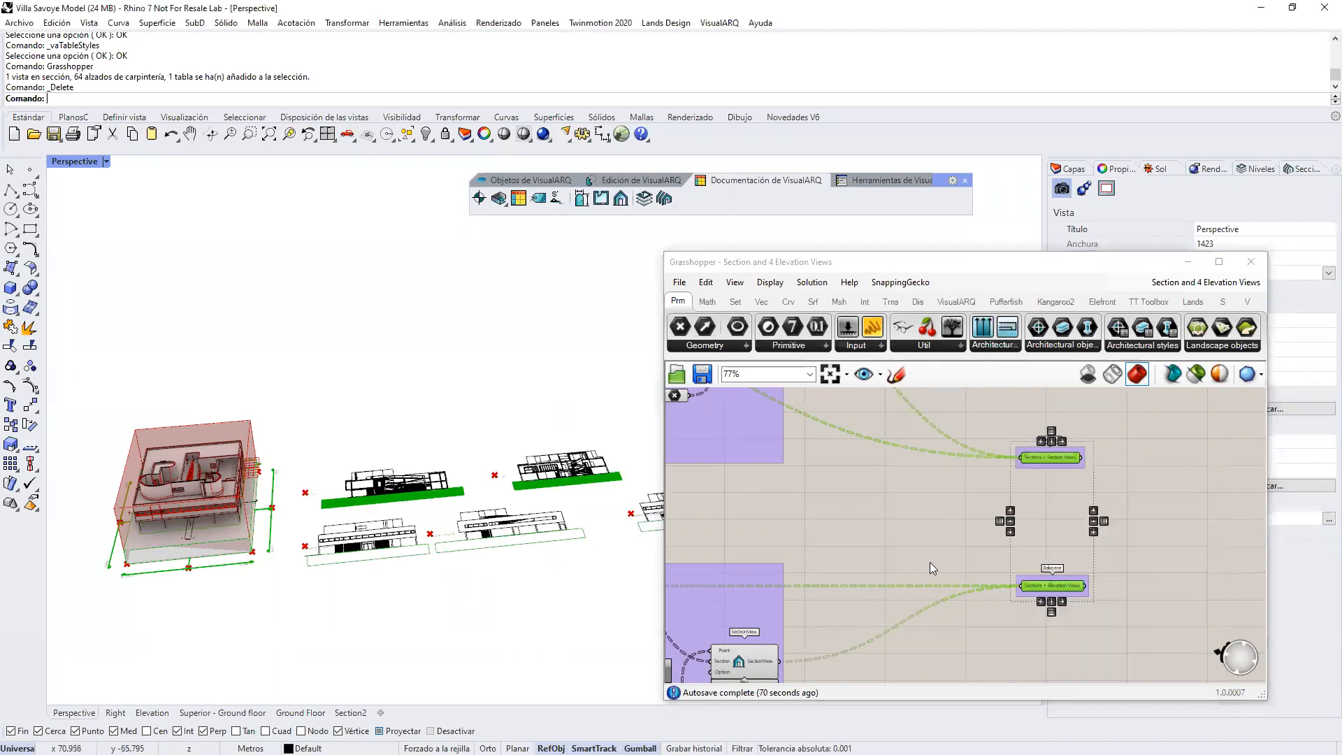
pyautogui.click(1187, 261)
pyautogui.scroll(4, 753, 515)
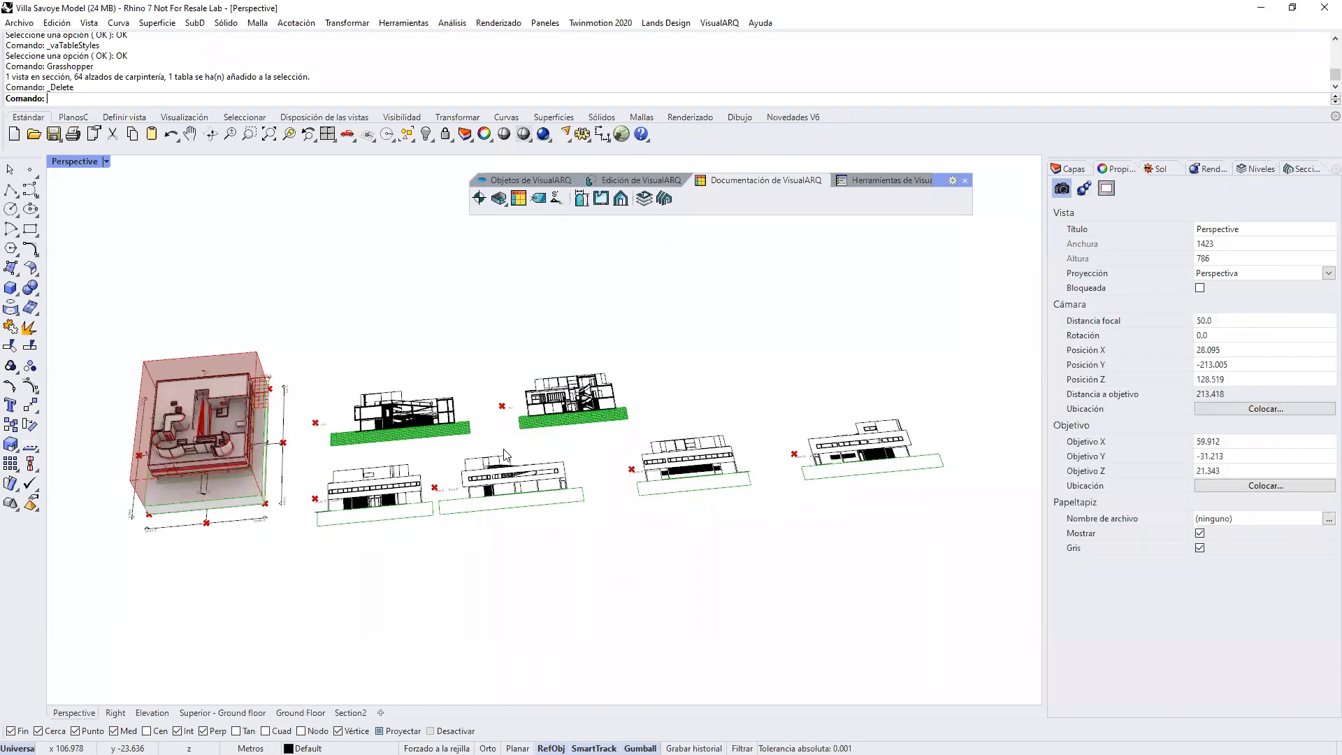
pyautogui.scroll(-8, 837, 502)
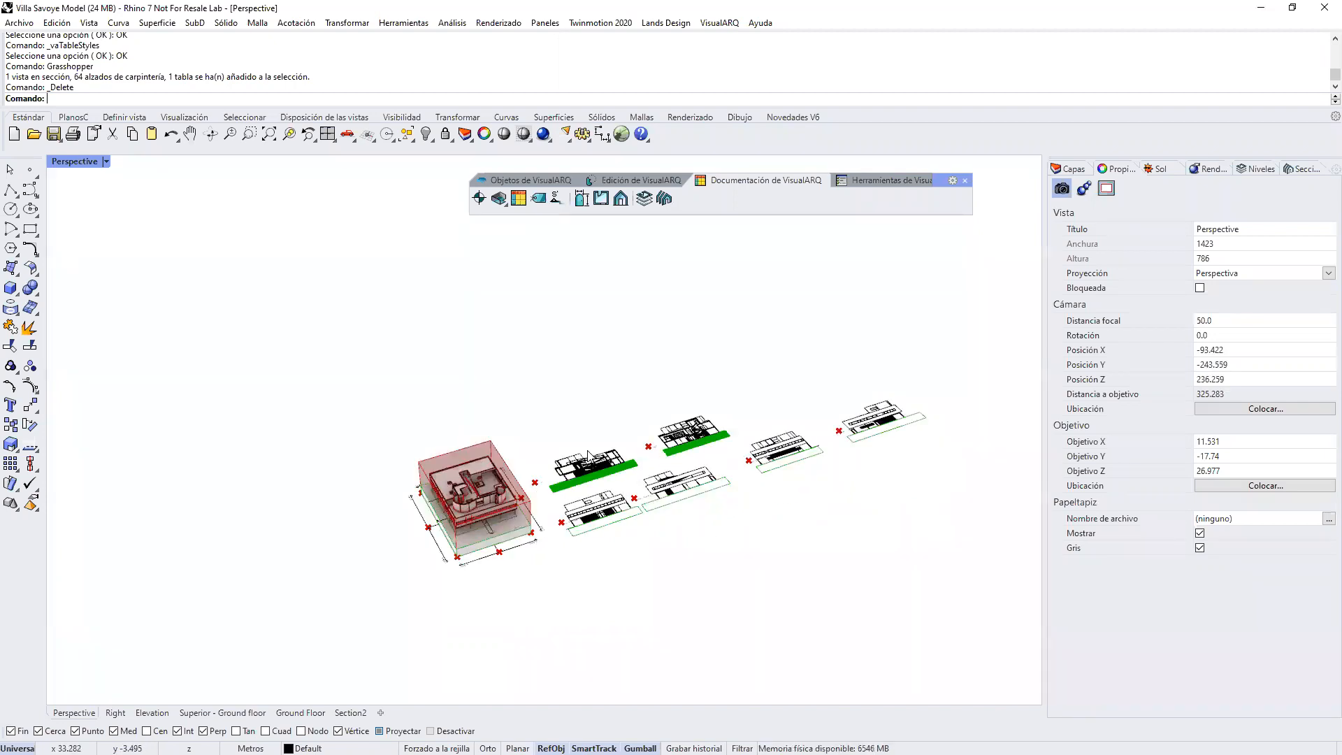
pyautogui.moveTo(555, 623); pyautogui.dragTo(619, 511, button='right')
pyautogui.scroll(2, 619, 510)
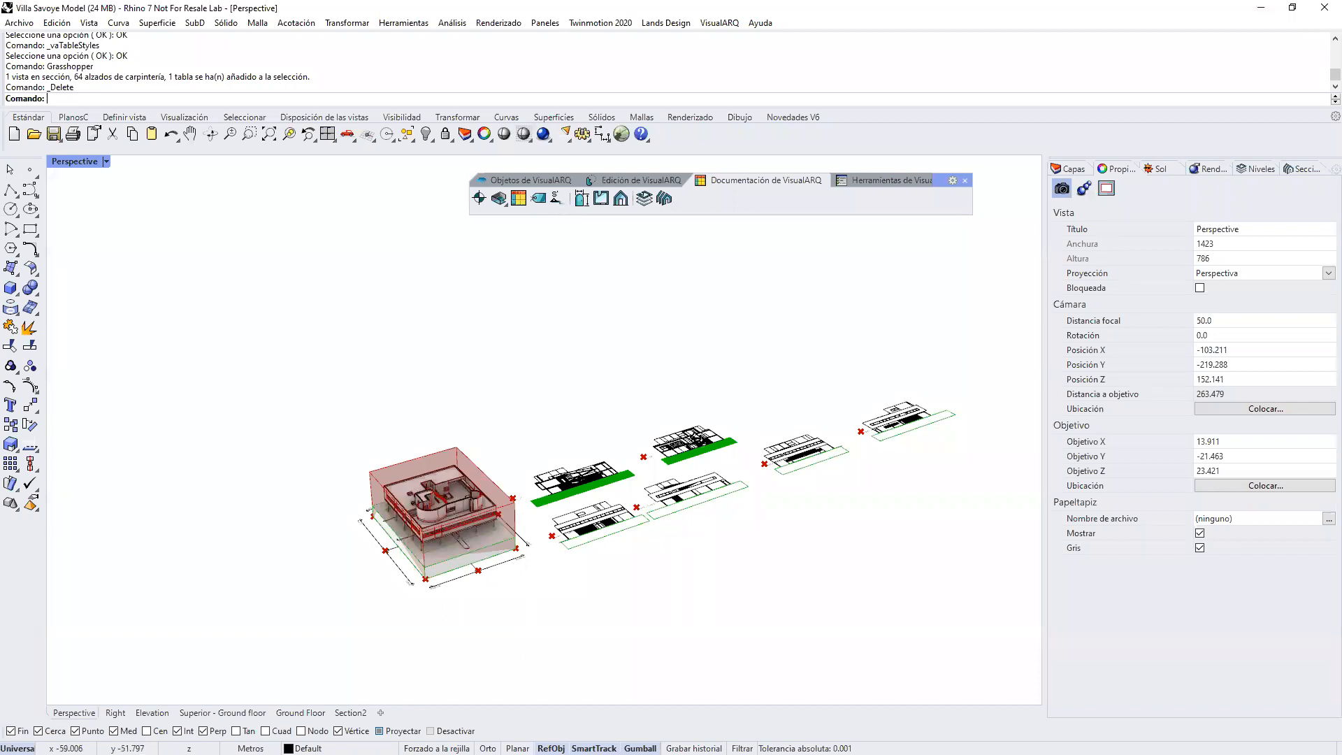
# Step: Reopen Grasshopper, clear its red preview from around the villa and return to the Rhino model
pyautogui.write('Grasshopper')
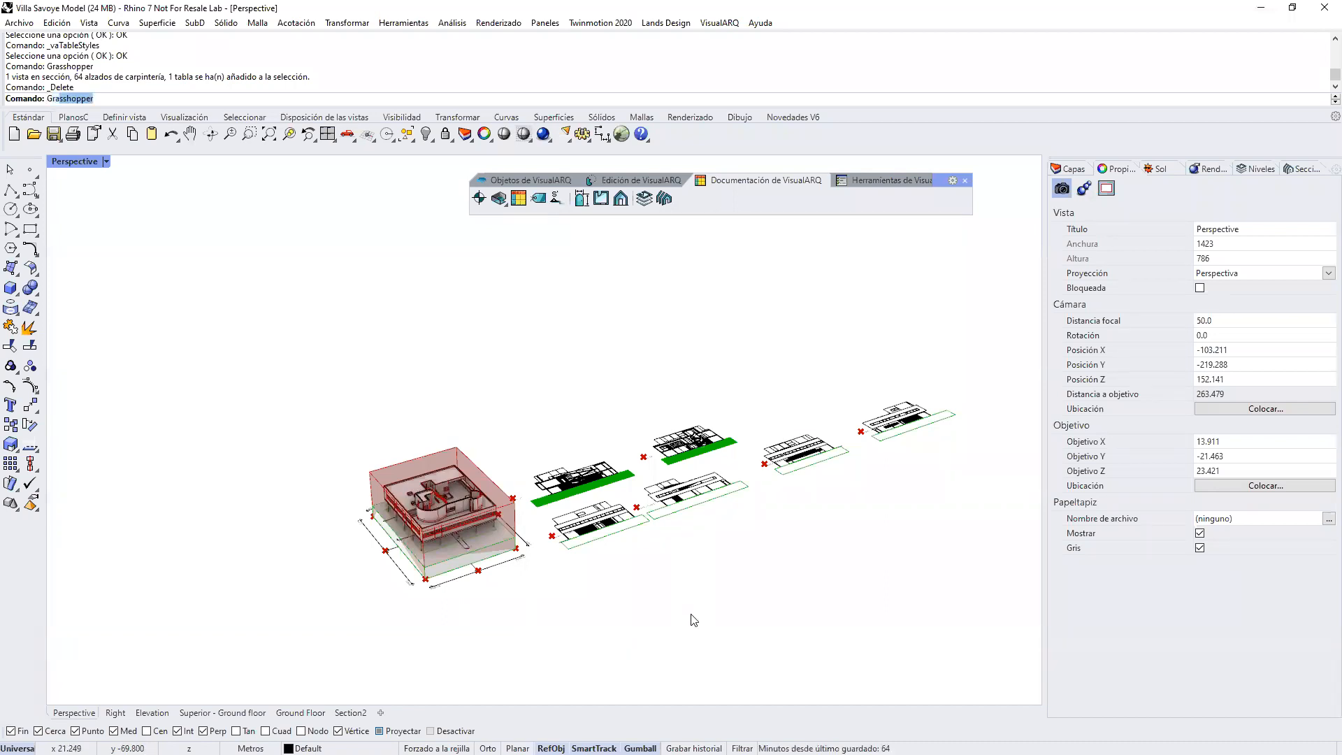
pyautogui.press('Return')
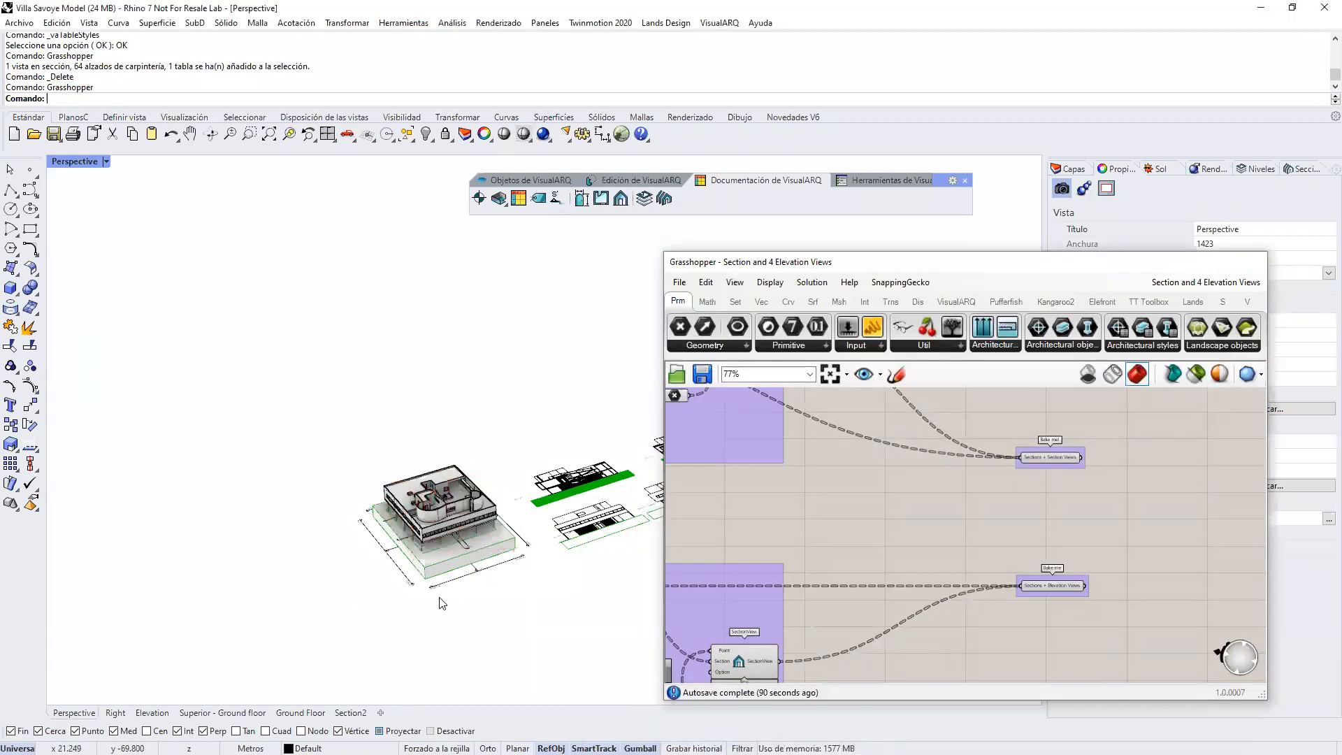
pyautogui.click(444, 604)
# Step: Assign the IFC type IfcSlab to the closed polysurface forming the terrain base under the villa
pyautogui.scroll(3, 366, 521)
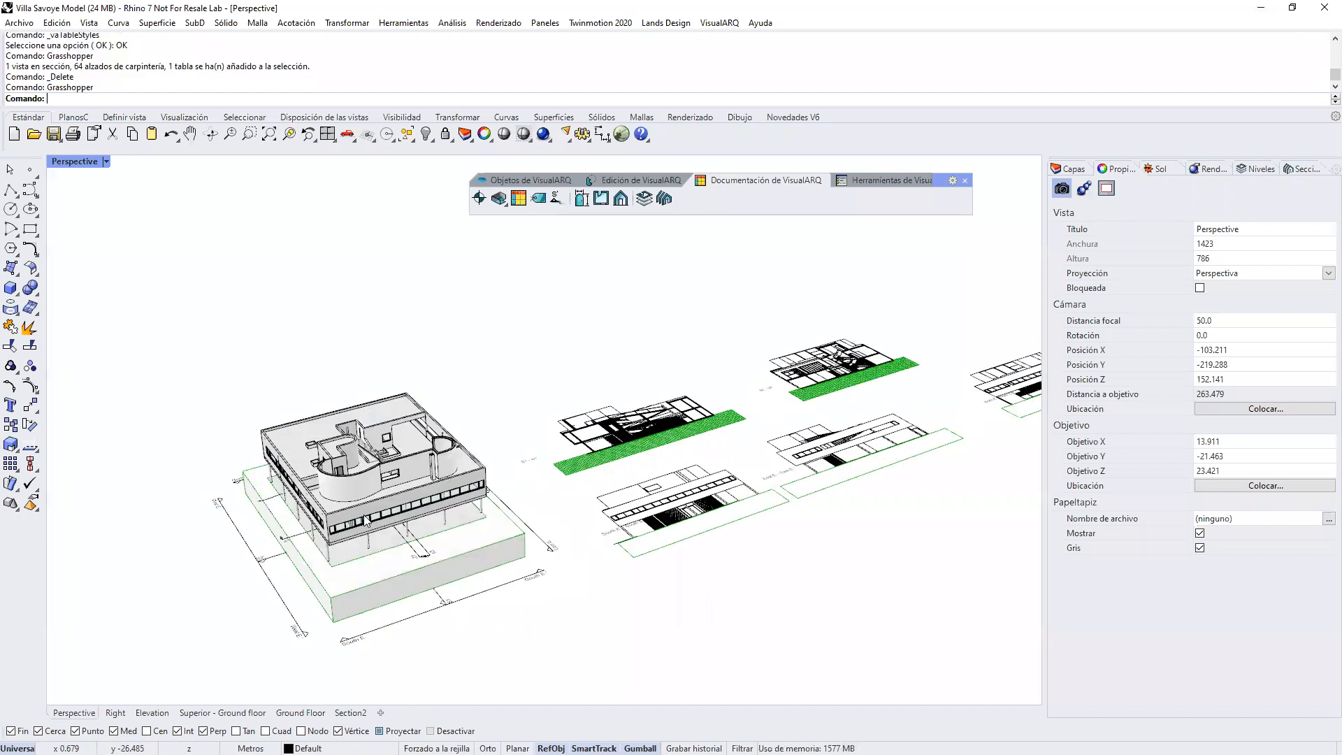
pyautogui.scroll(8, 366, 521)
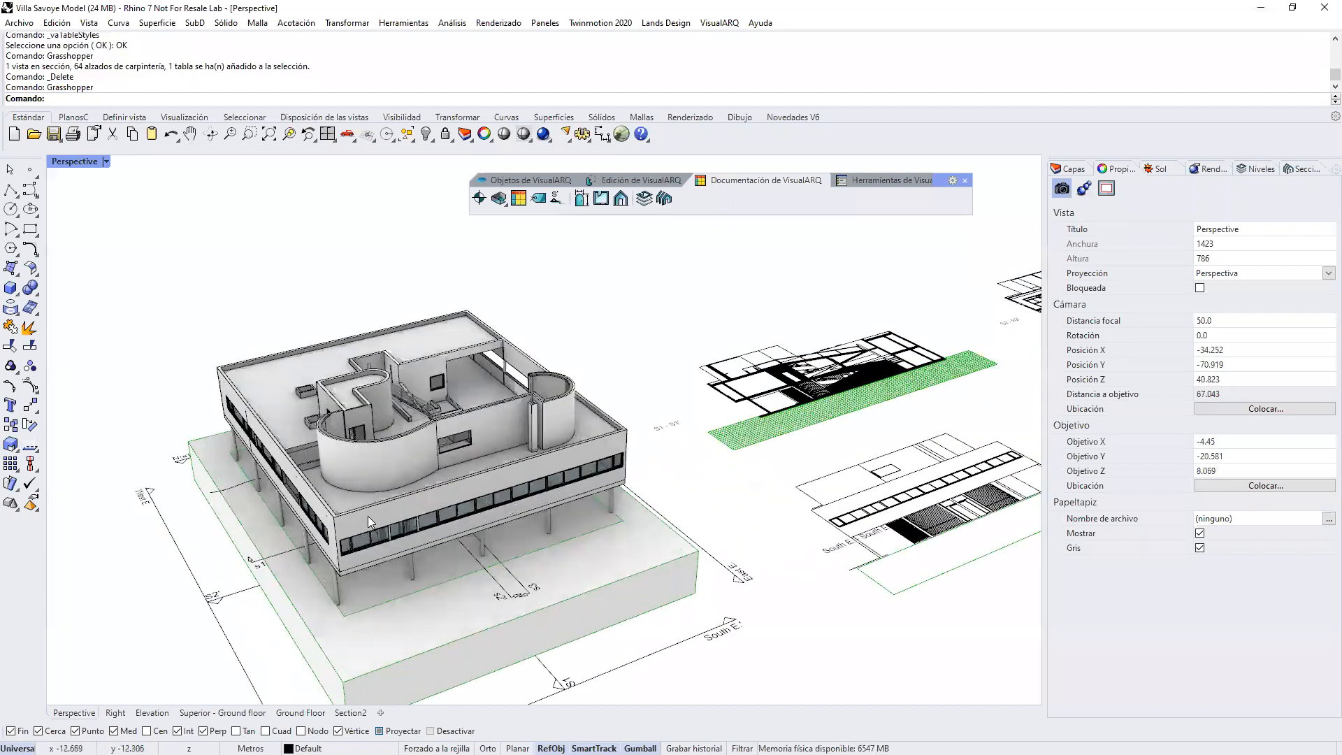
pyautogui.click(368, 516)
pyautogui.click(408, 553)
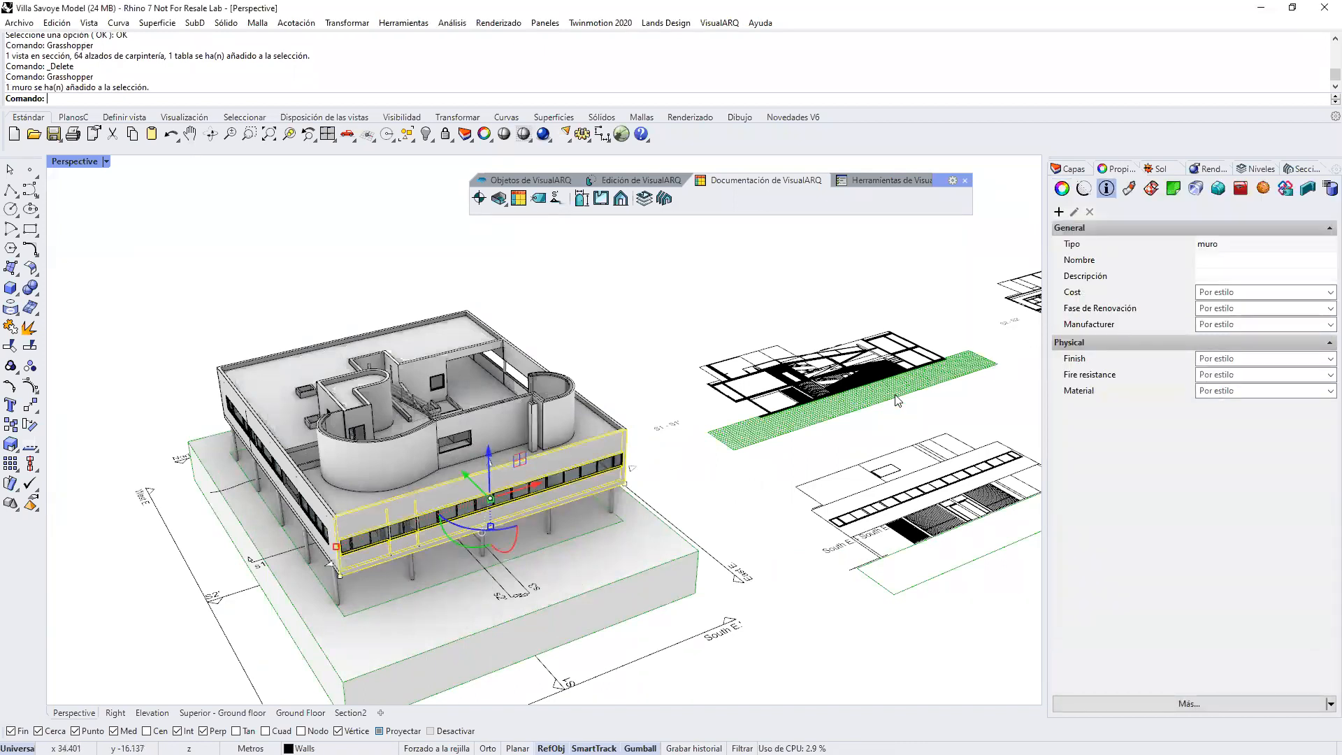
pyautogui.click(660, 571)
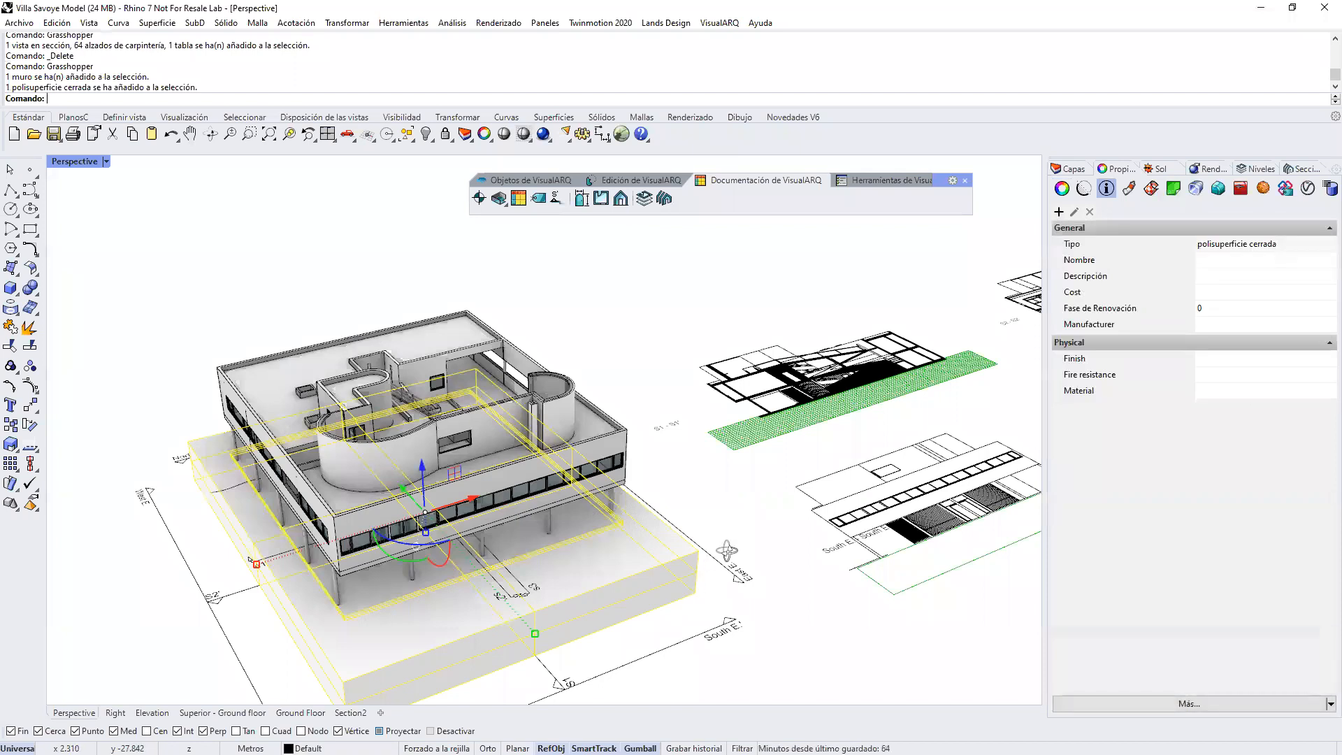
pyautogui.moveTo(725, 555); pyautogui.dragTo(736, 537, button='right')
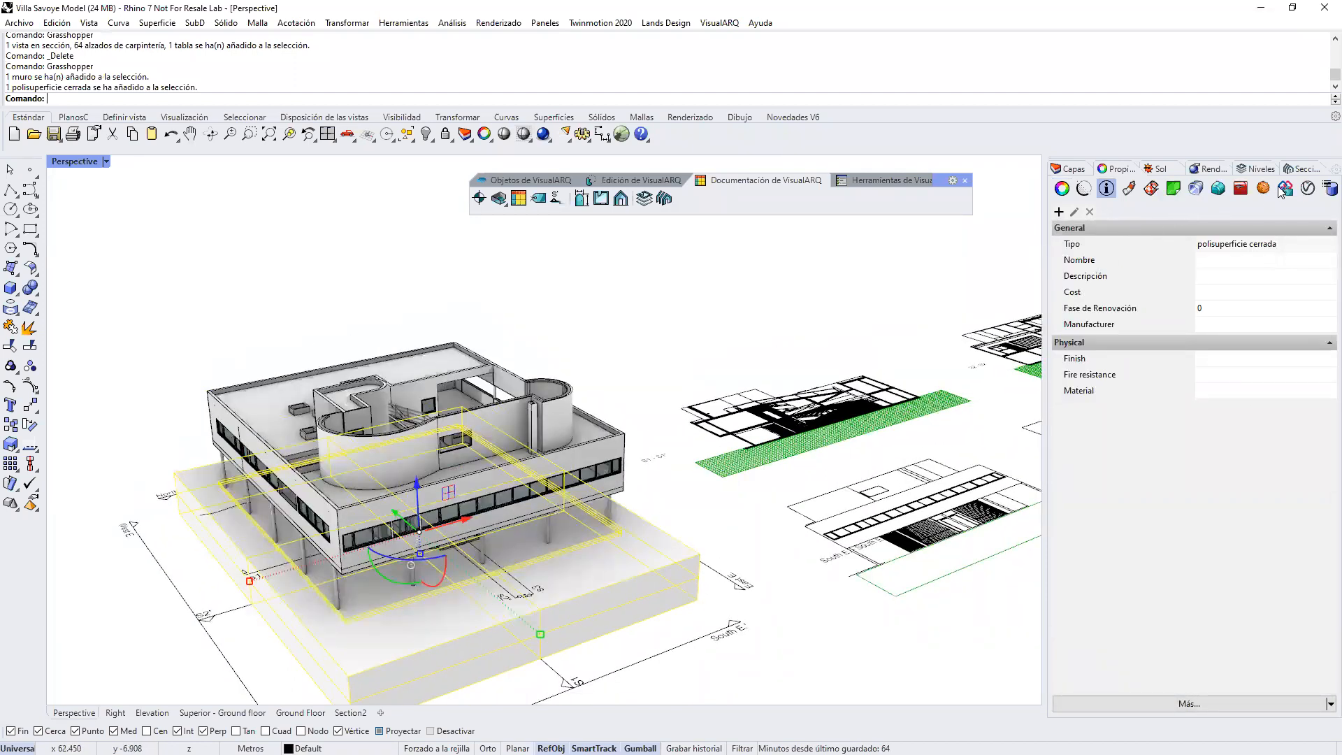
pyautogui.click(1287, 190)
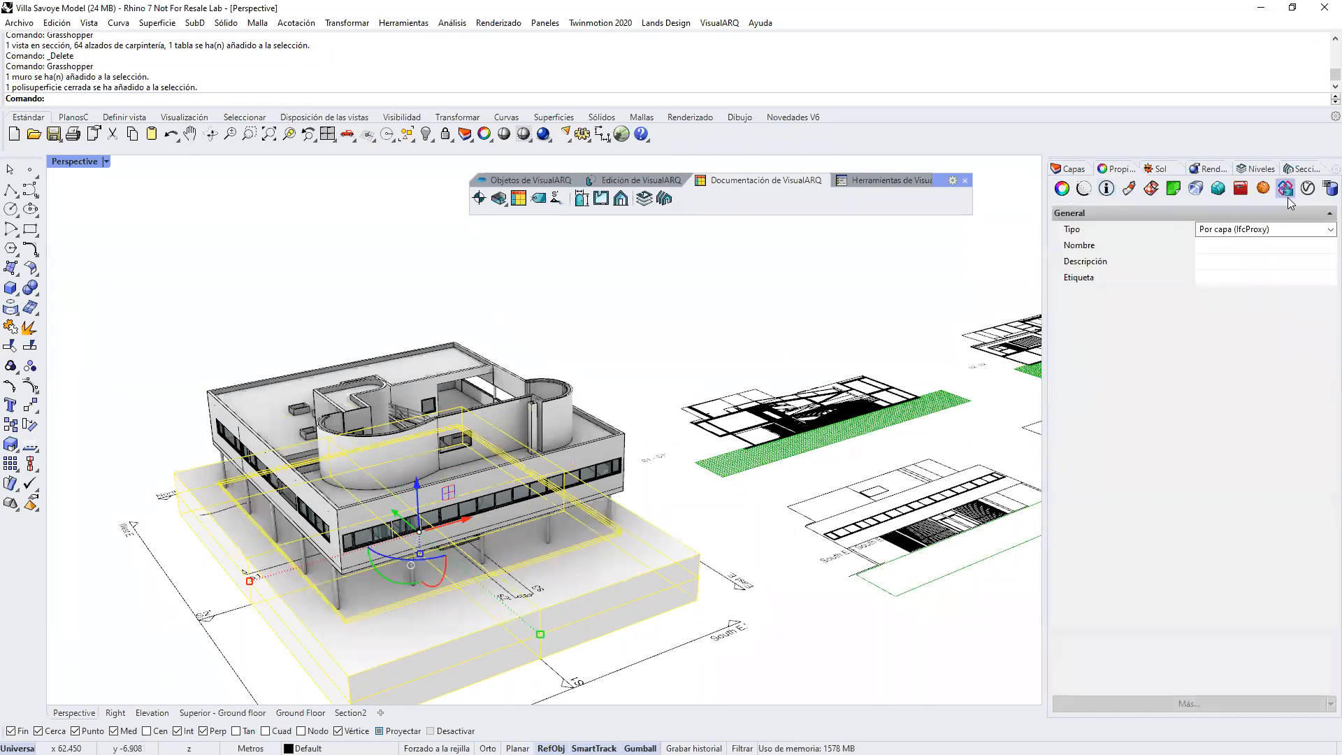
pyautogui.click(1322, 230)
pyautogui.moveTo(1322, 258)
pyautogui.mouseDown()
pyautogui.moveTo(1324, 325)
pyautogui.moveTo(1323, 274)
pyautogui.mouseUp()
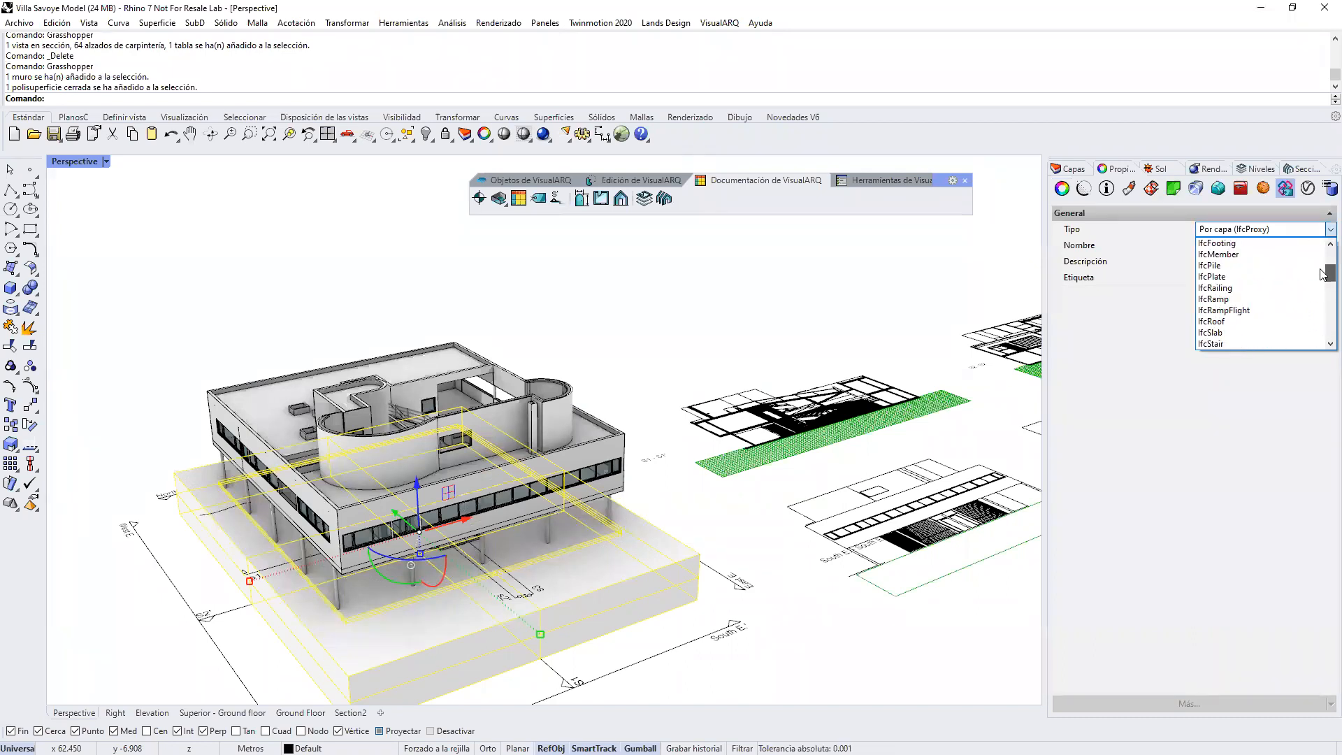
pyautogui.click(1224, 333)
pyautogui.click(619, 285)
# Step: Model a freehand box on the ground beside the terrain base and check its IFC type
pyautogui.moveTo(390, 526)
pyautogui.mouseDown(button='right')
pyautogui.moveTo(567, 503)
pyautogui.moveTo(432, 521)
pyautogui.moveTo(206, 407)
pyautogui.mouseUp(button='right')
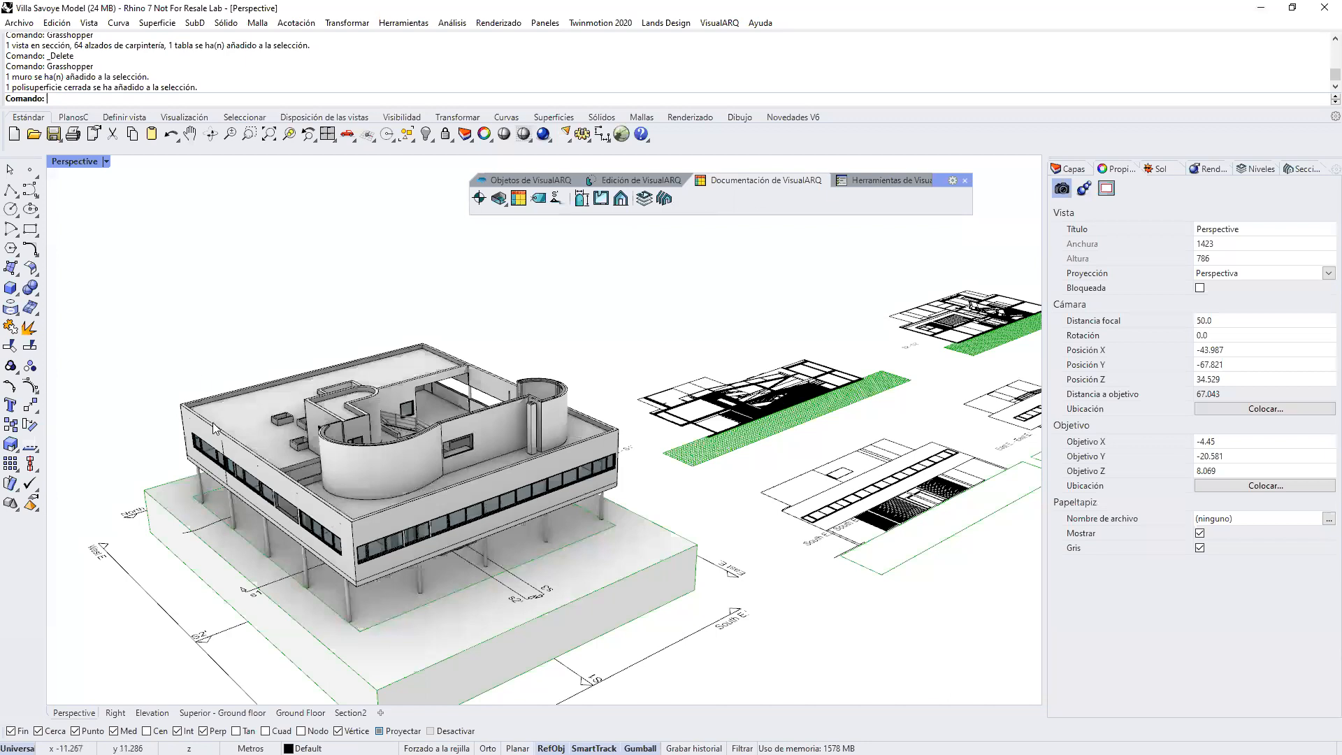
pyautogui.moveTo(644, 543)
pyautogui.mouseDown(button='right')
pyautogui.moveTo(615, 556)
pyautogui.moveTo(538, 523)
pyautogui.moveTo(530, 557)
pyautogui.mouseUp(button='right')
pyautogui.click(531, 558)
pyautogui.click(628, 566)
pyautogui.click(10, 288)
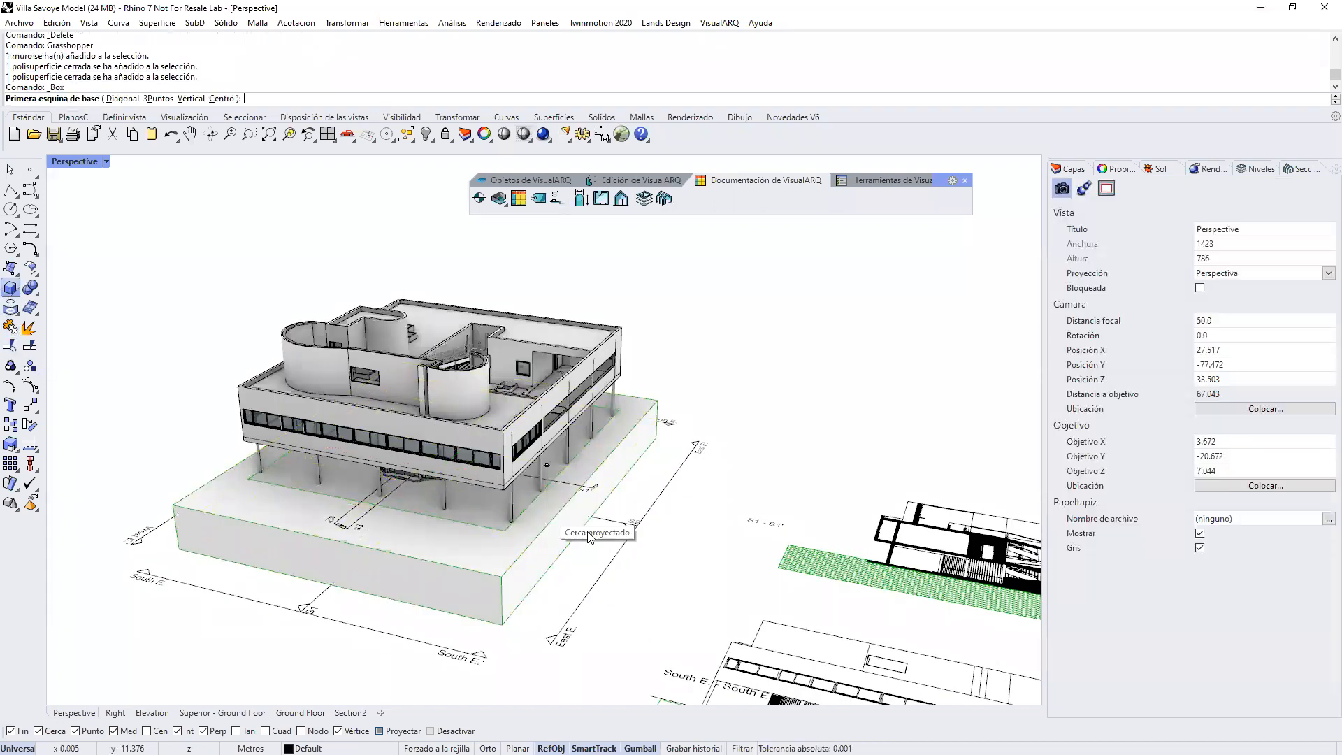
pyautogui.click(591, 552)
pyautogui.click(645, 588)
pyautogui.click(645, 565)
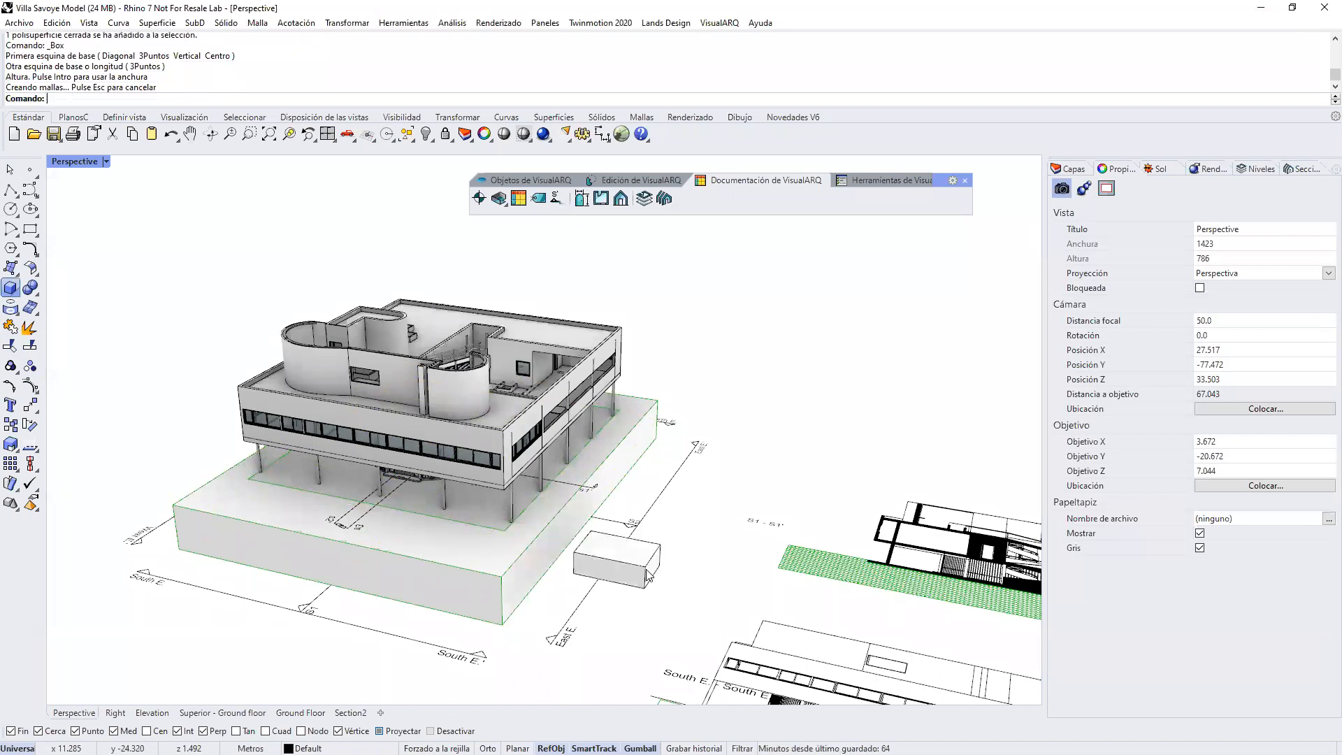
pyautogui.click(644, 568)
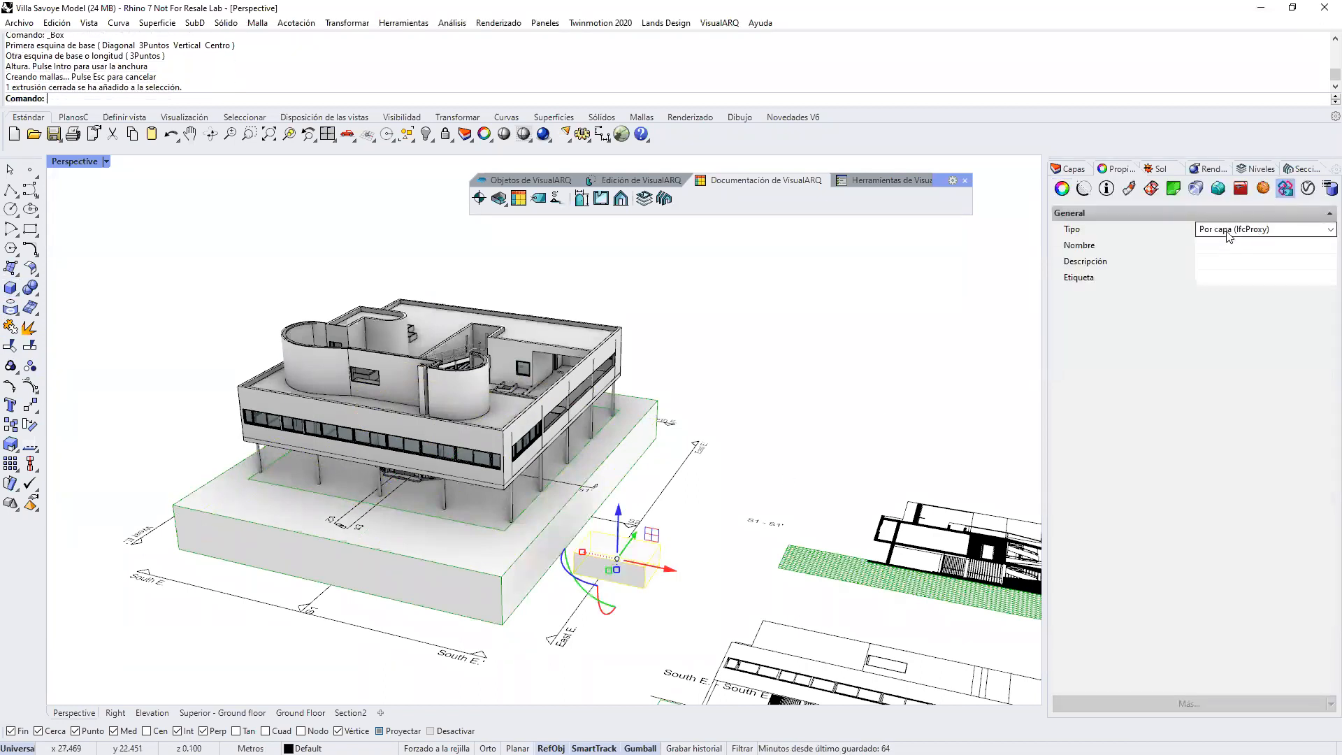
pyautogui.press('Escape')
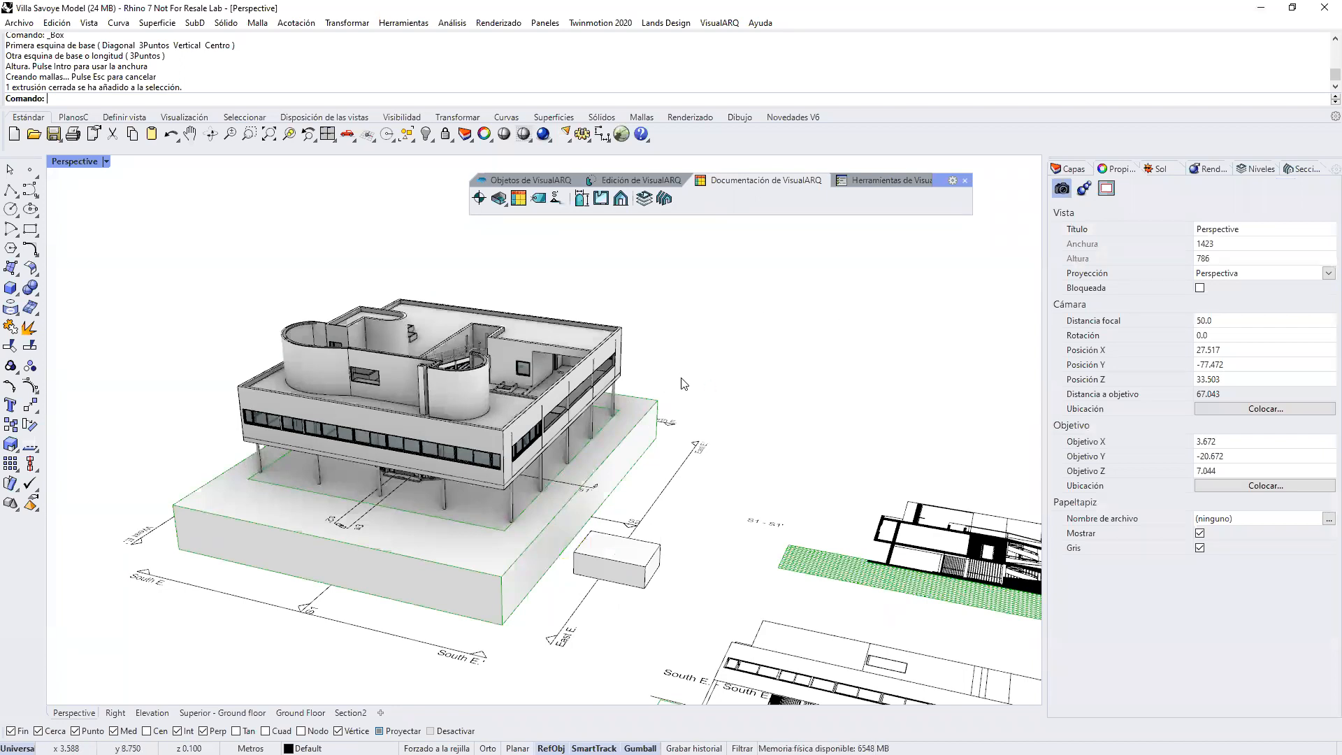
# Step: Review the IFC entity type assigned to each layer in the IFC export options, including the types available for Columns
pyautogui.click(718, 24)
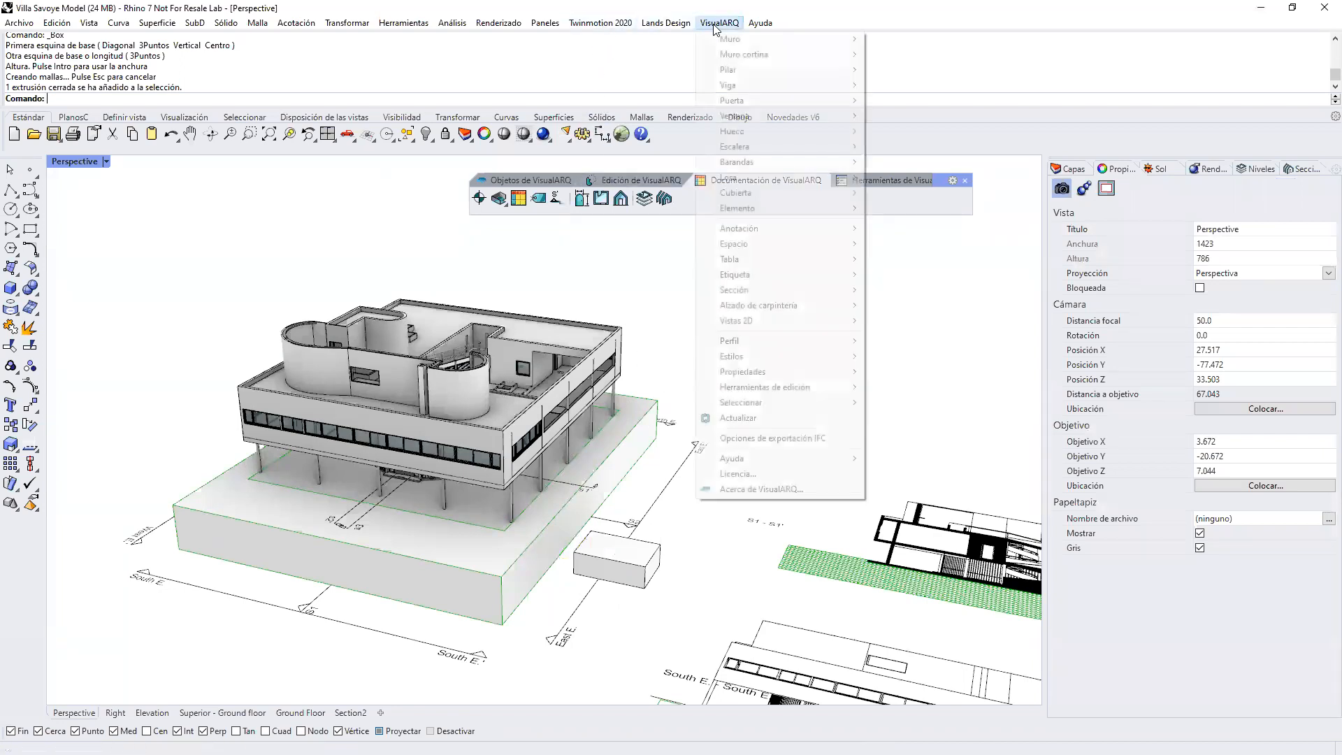
pyautogui.click(748, 438)
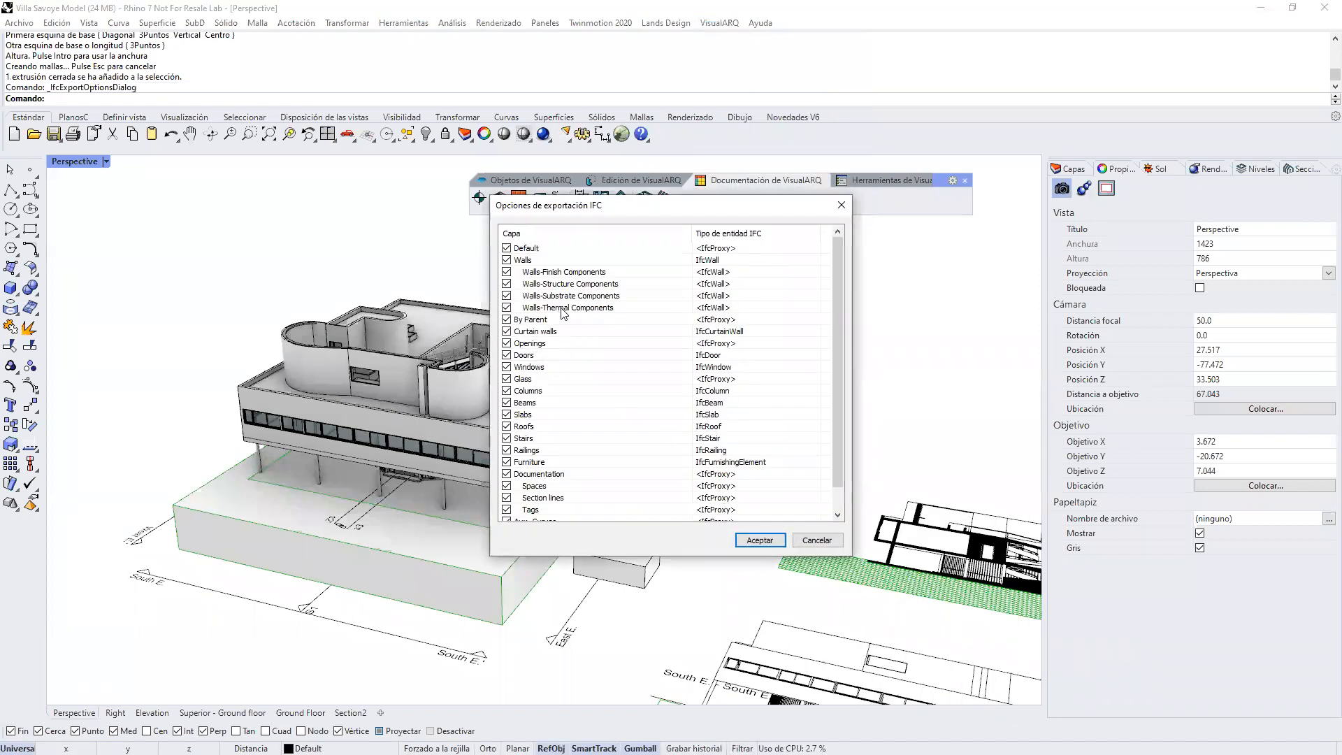
pyautogui.scroll(-1, 751, 435)
pyautogui.scroll(1, 748, 371)
pyautogui.click(736, 395)
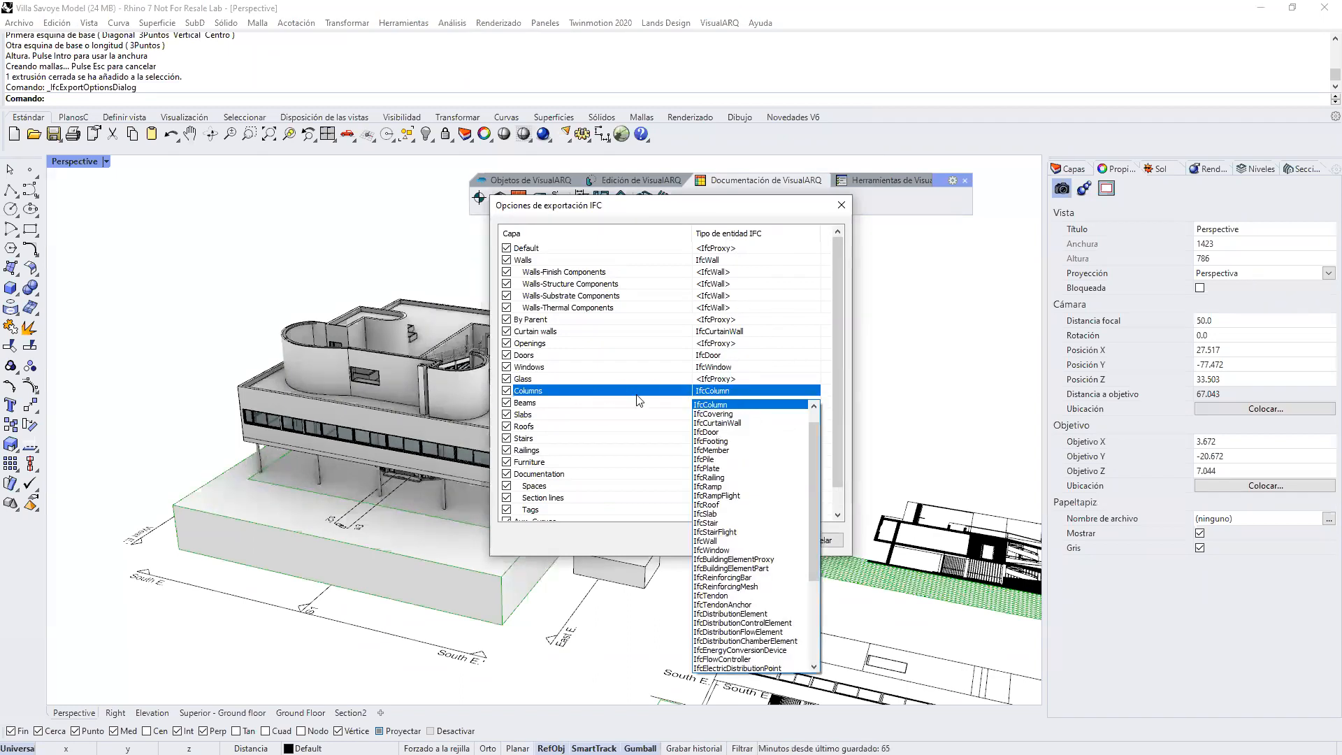
pyautogui.click(775, 395)
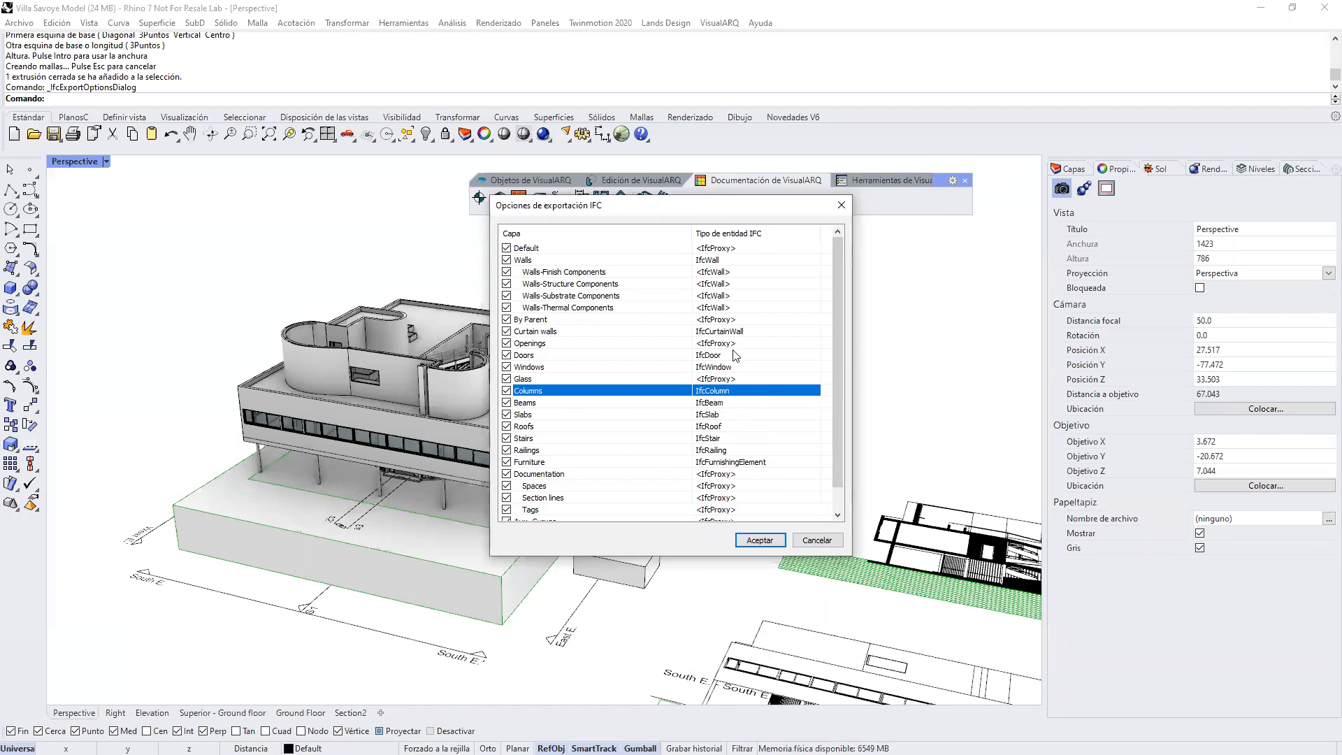
pyautogui.click(784, 541)
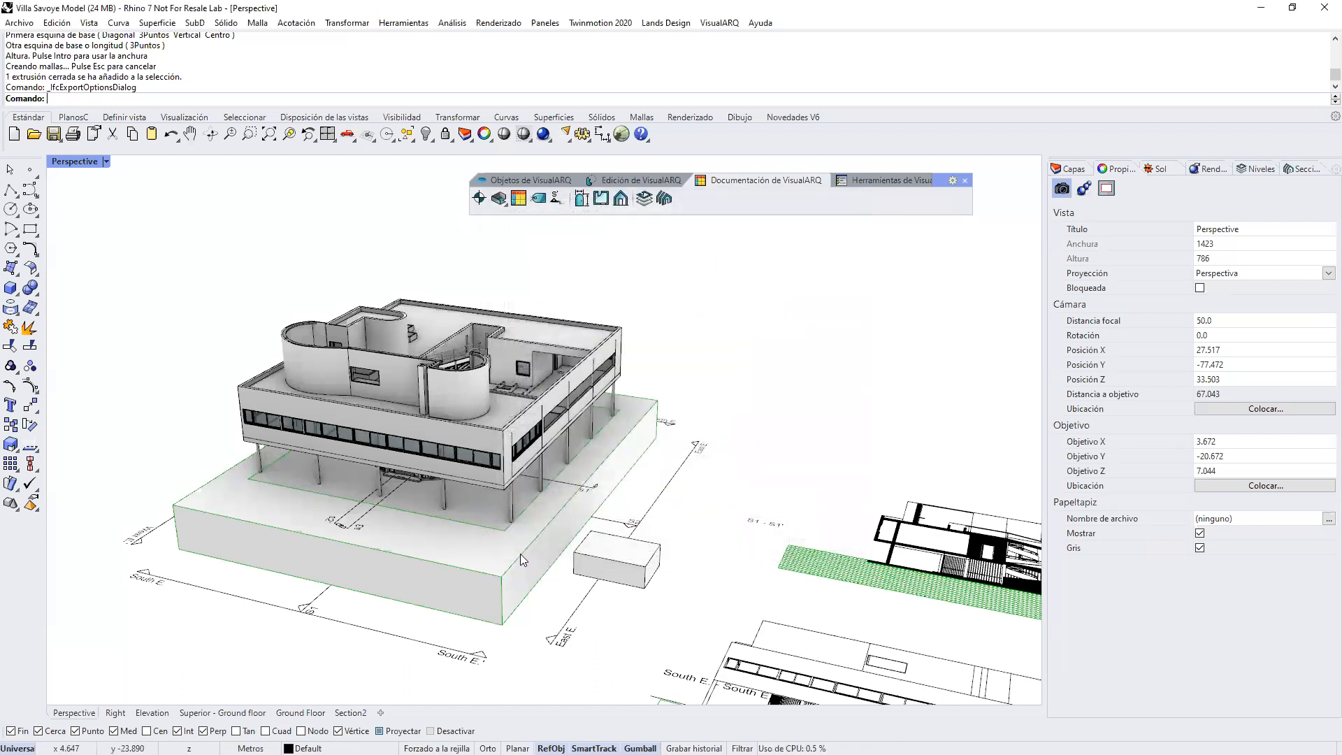
# Step: Delete the box beside the terrain base
pyautogui.moveTo(593, 526); pyautogui.dragTo(554, 555, button='right')
pyautogui.click(593, 557)
pyautogui.press('Delete')
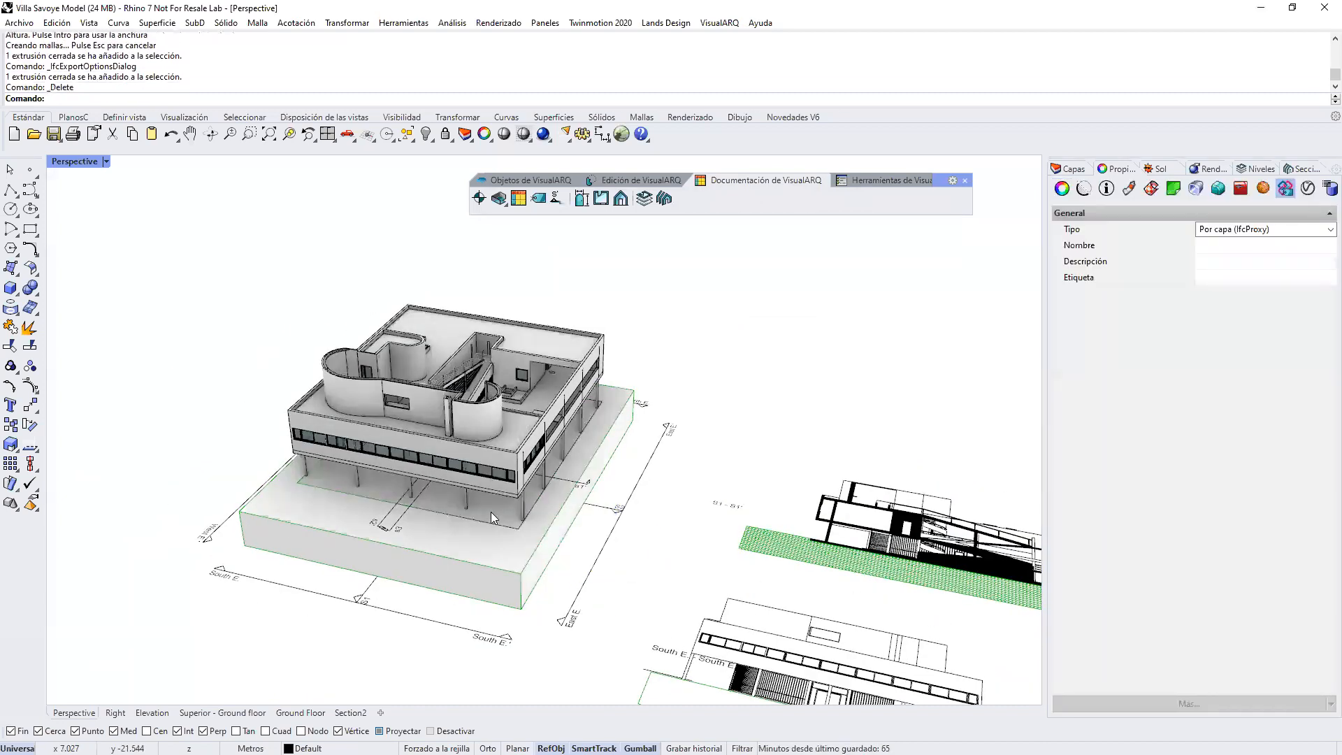
# Step: Check the IFC type and the custom information parameters of the villa's terrain base
pyautogui.moveTo(493, 517); pyautogui.dragTo(470, 399, button='right')
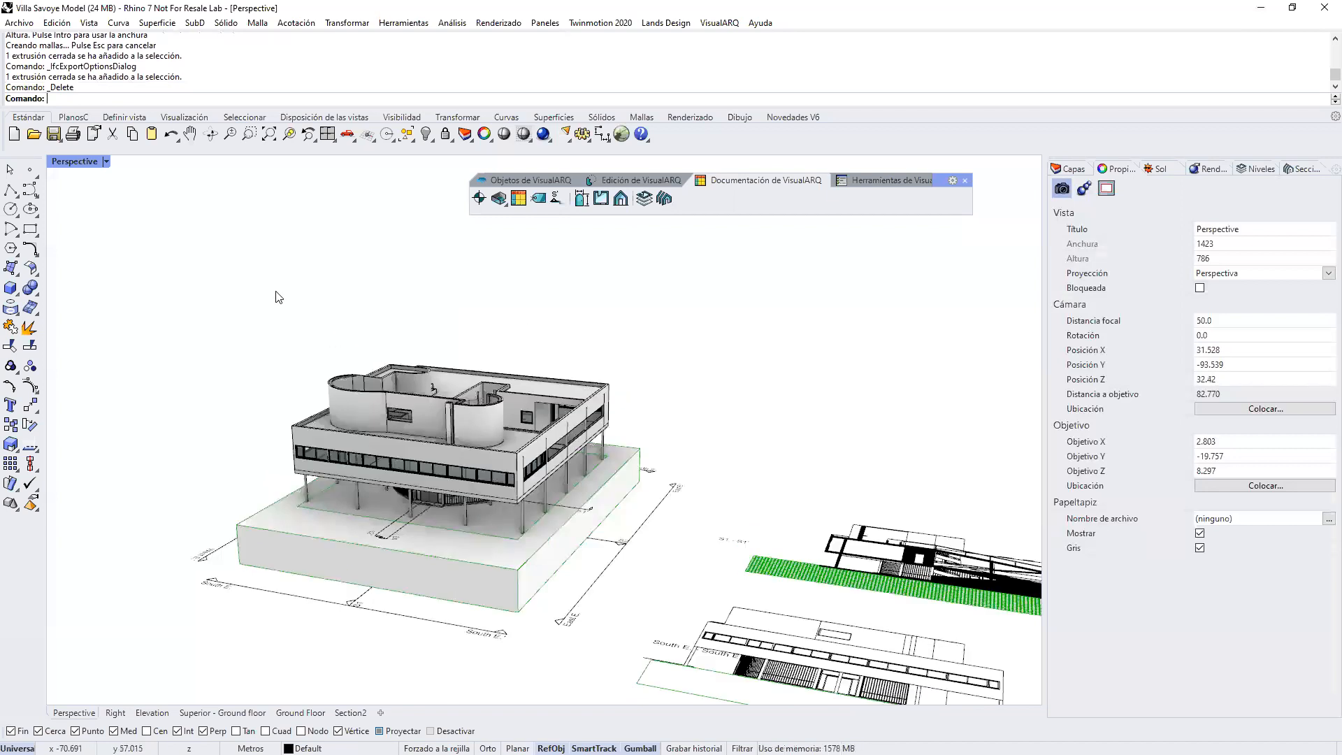
pyautogui.moveTo(177, 314); pyautogui.dragTo(664, 658)
pyautogui.click(524, 567)
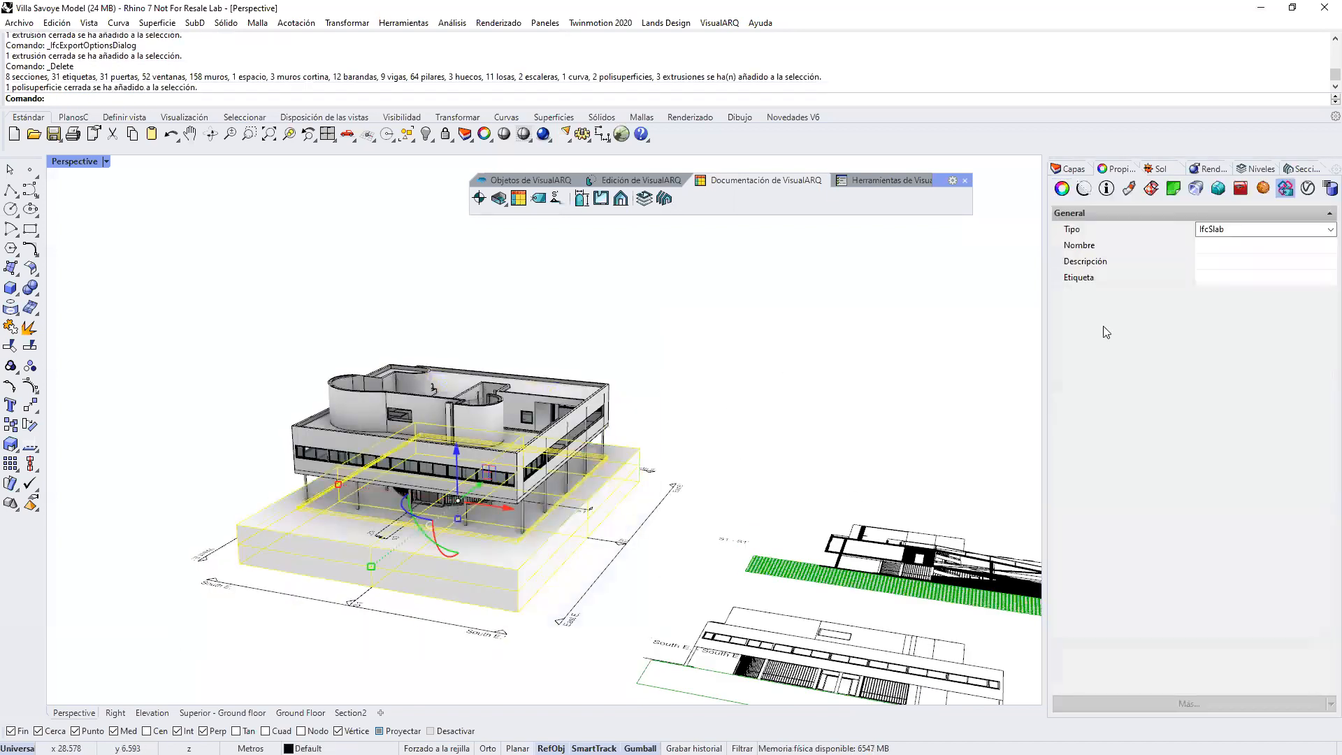
pyautogui.click(1107, 189)
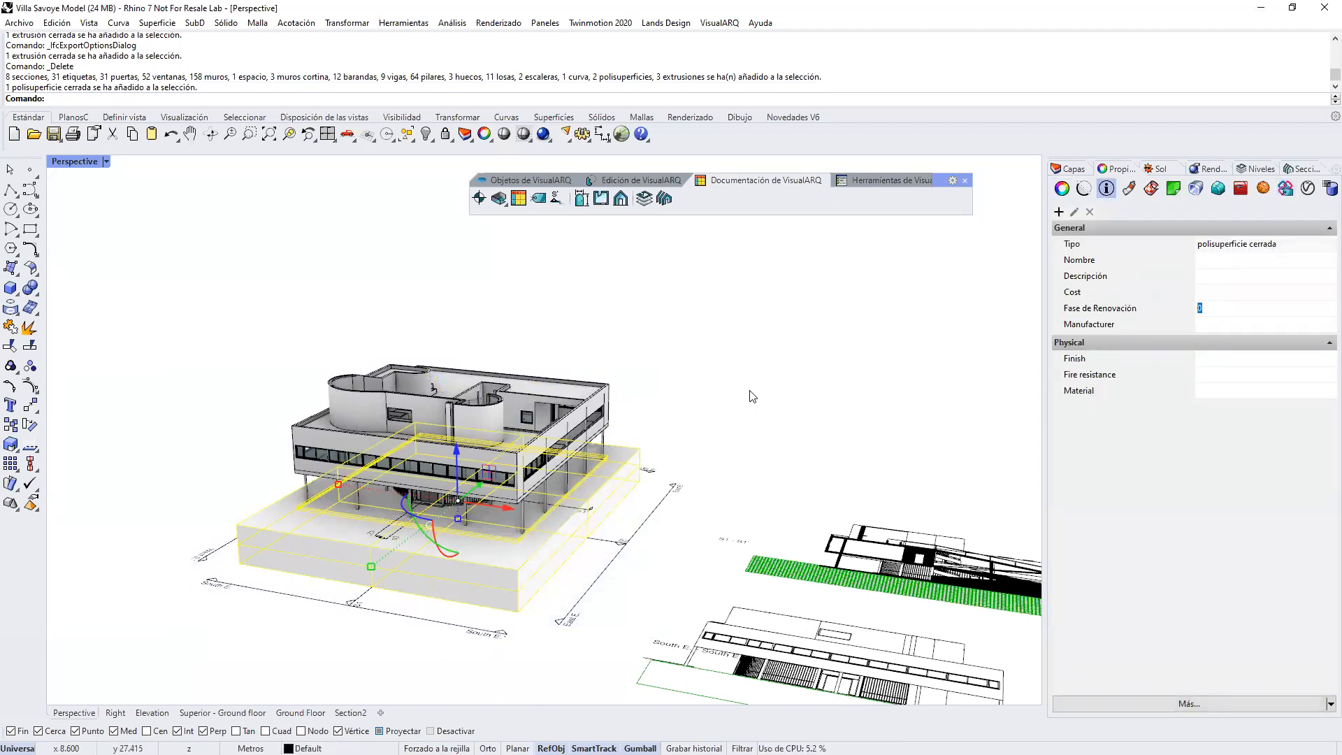
pyautogui.click(338, 329)
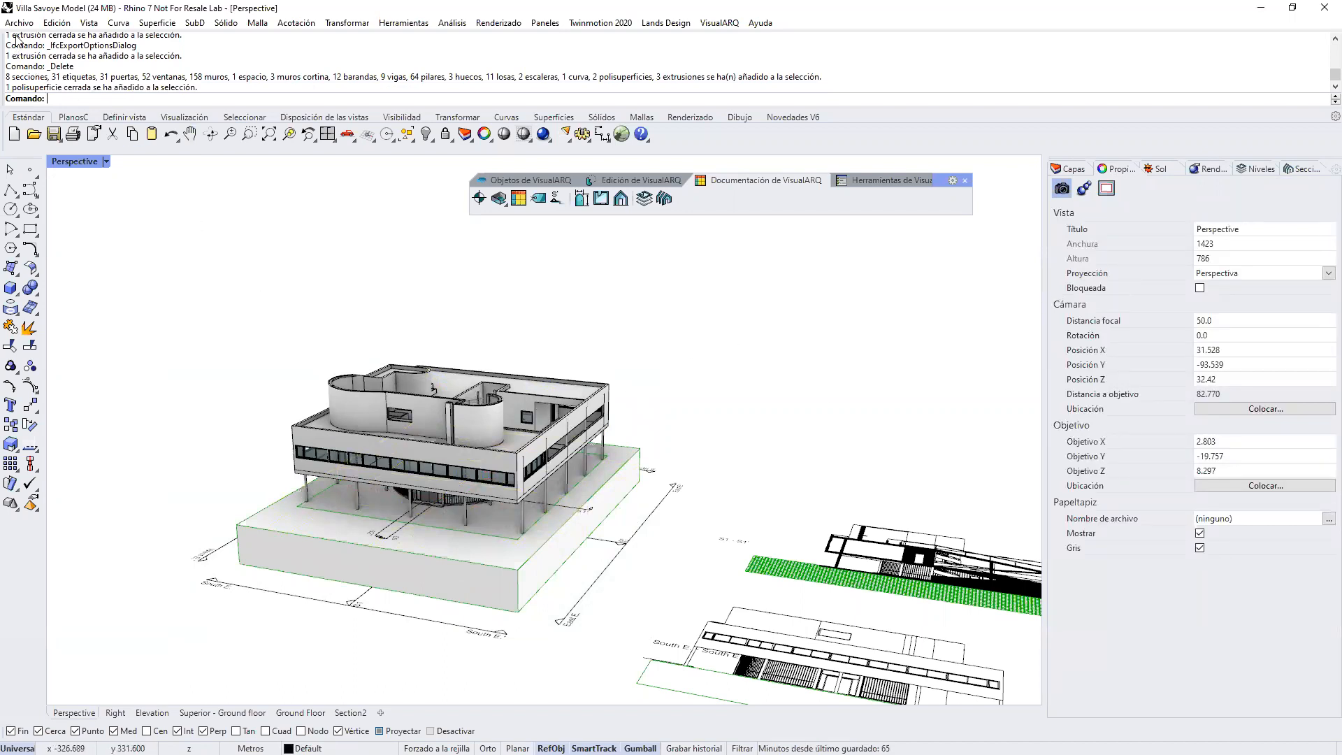
# Step: Export the villa model to the Desktop as an IFC 2x3 Building Model named Villa Savoye, and clear the selection
pyautogui.moveTo(150, 235); pyautogui.dragTo(650, 629)
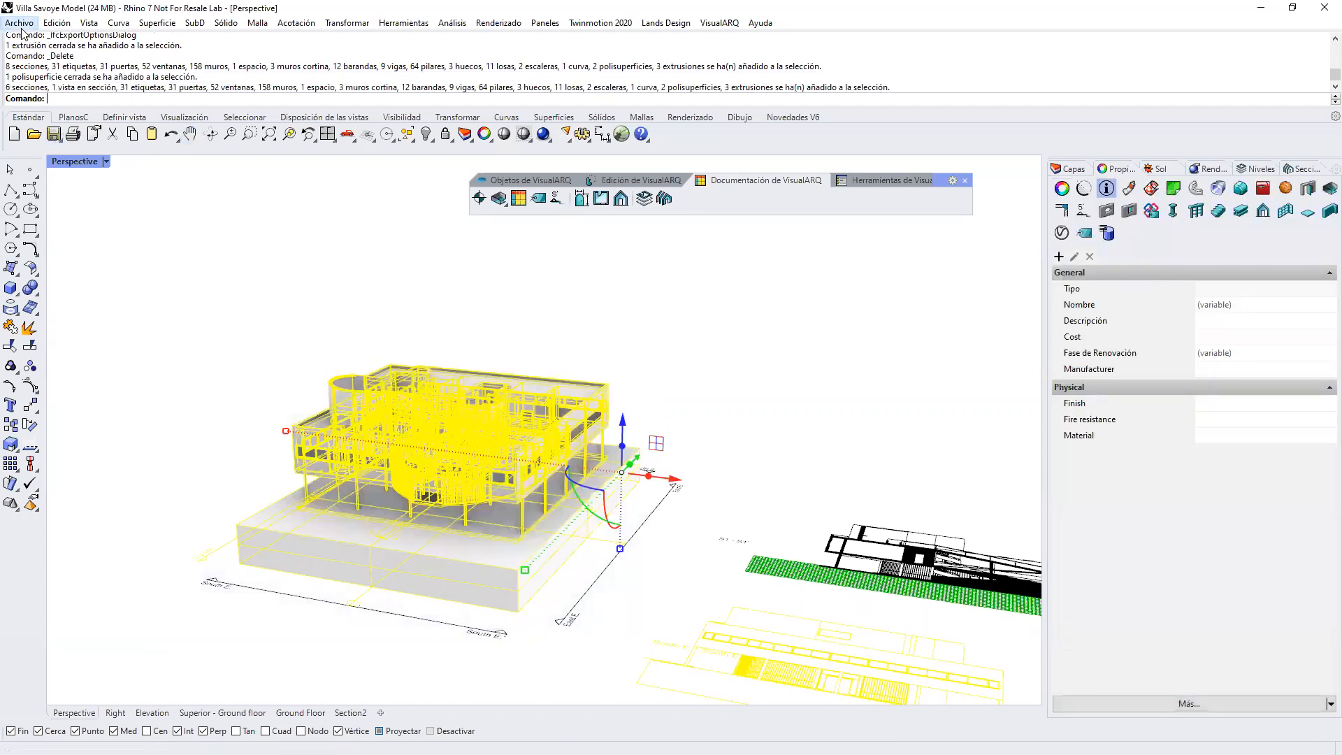
pyautogui.click(21, 29)
pyautogui.click(62, 219)
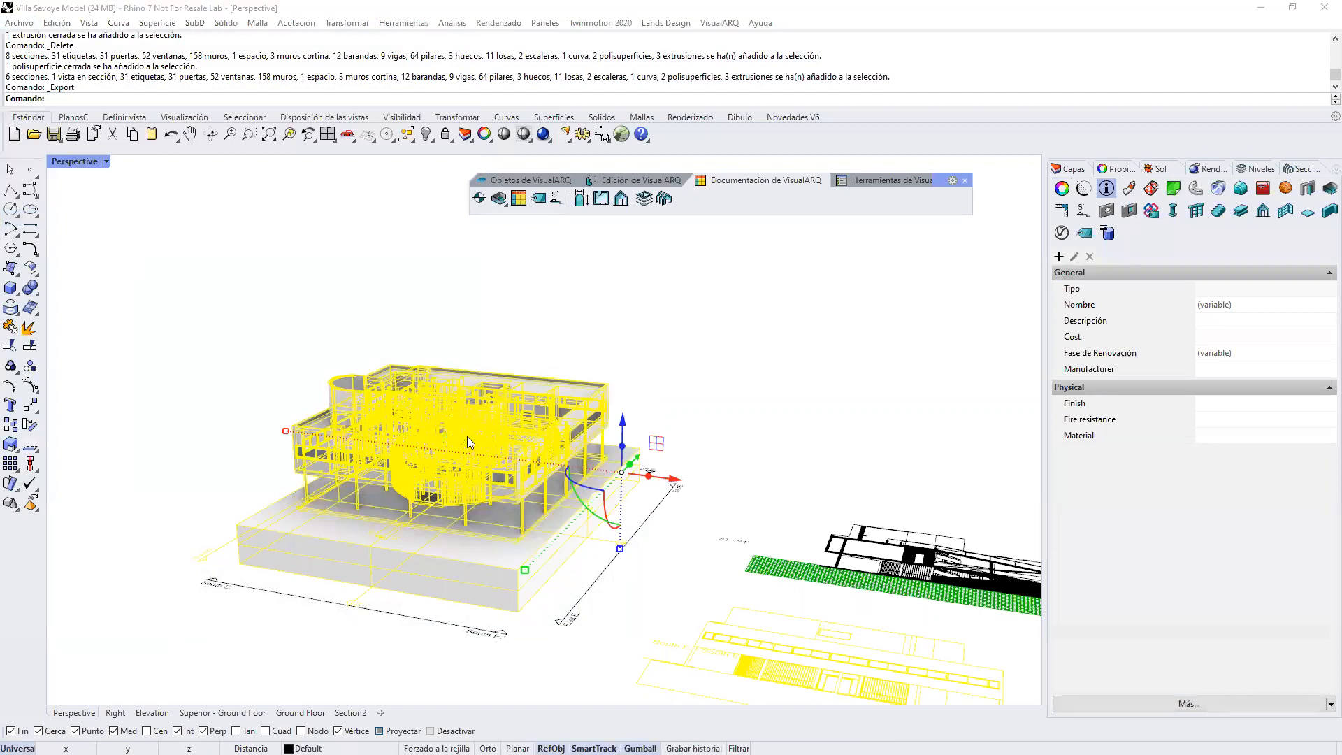
pyautogui.click(633, 600)
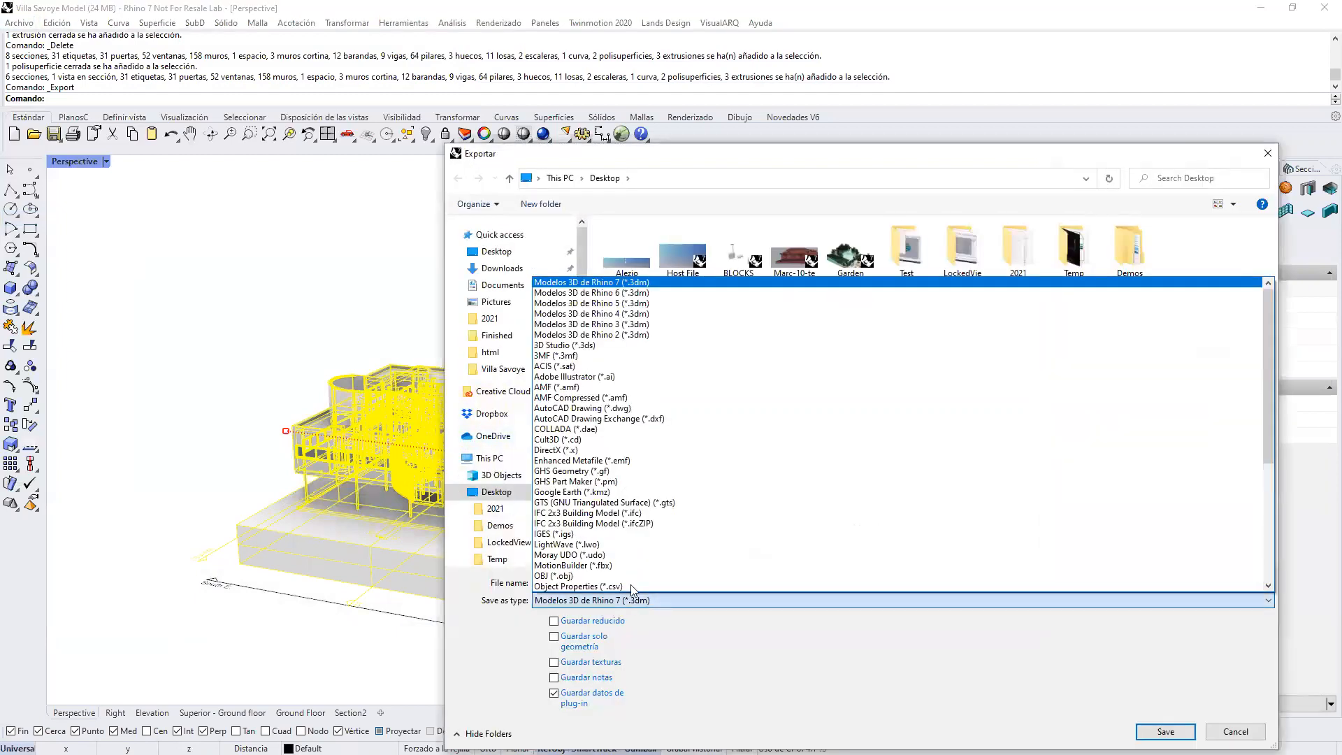
pyautogui.click(602, 513)
pyautogui.click(618, 583)
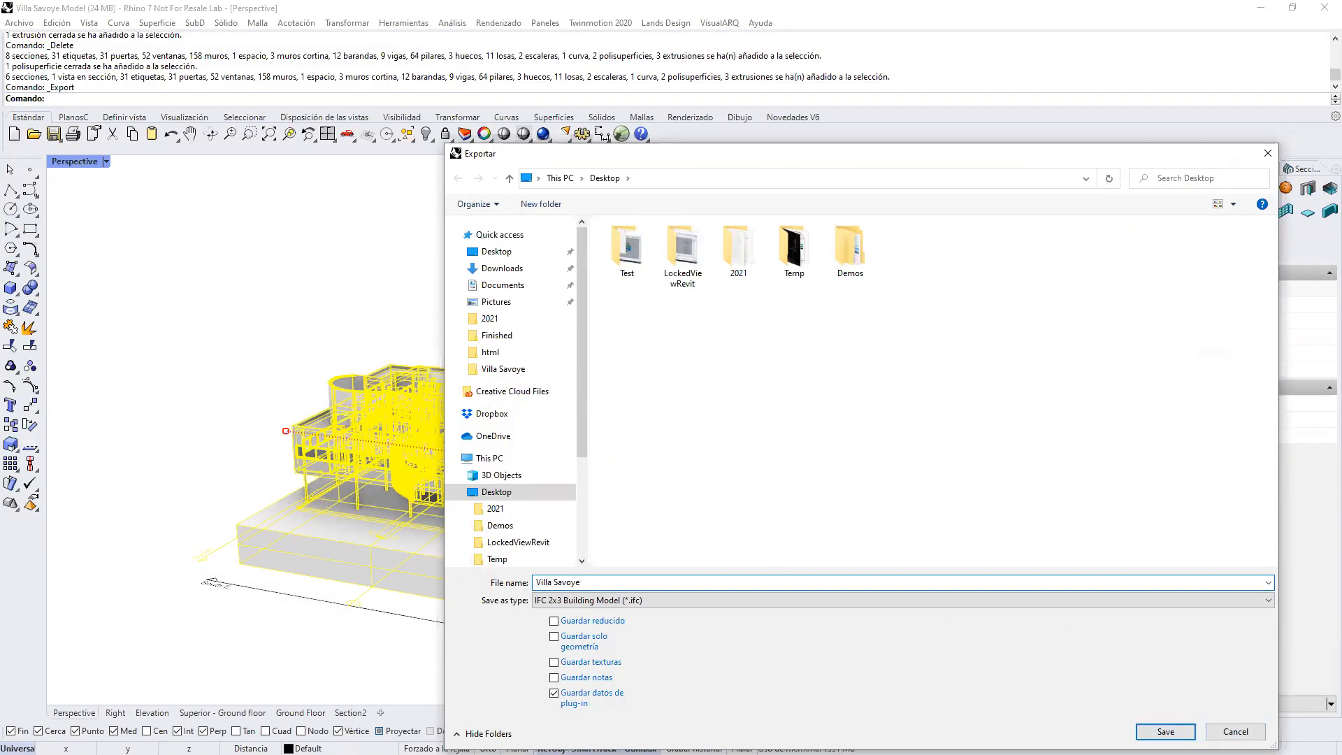
pyautogui.press('Return')
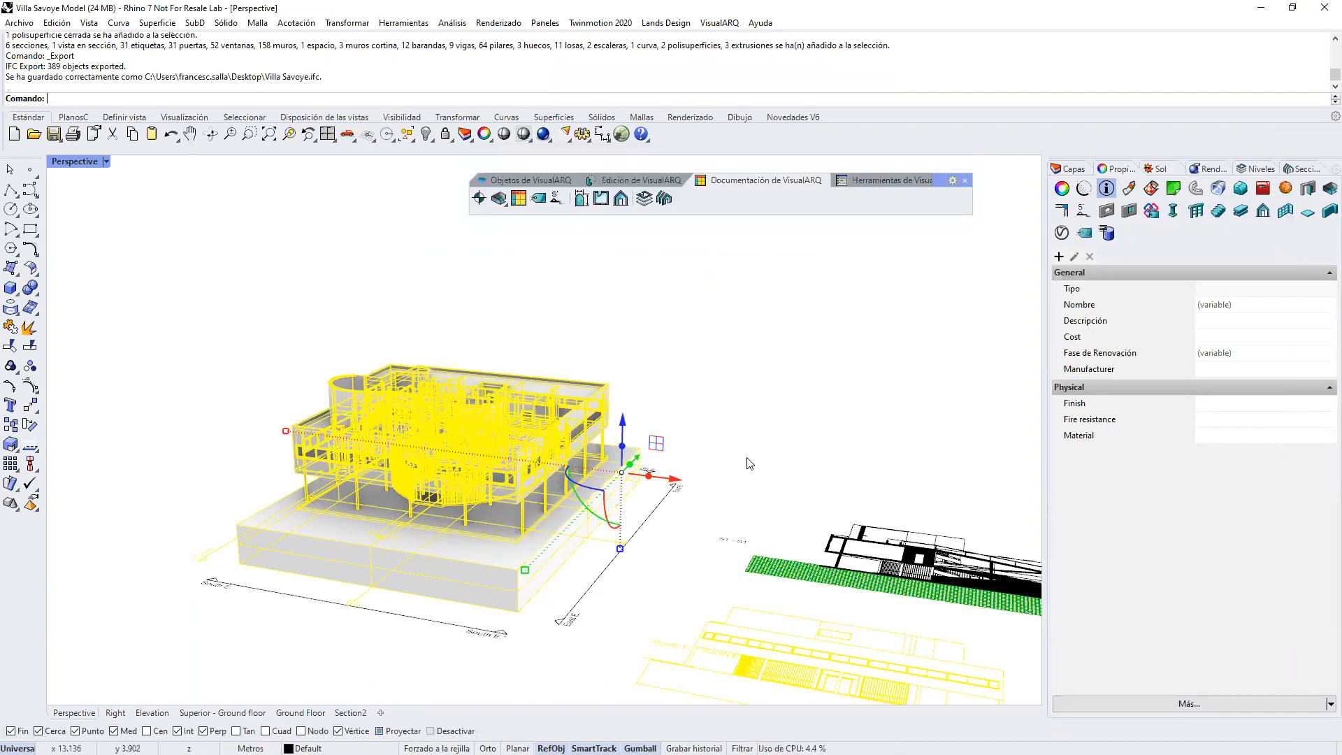
pyautogui.press('Escape')
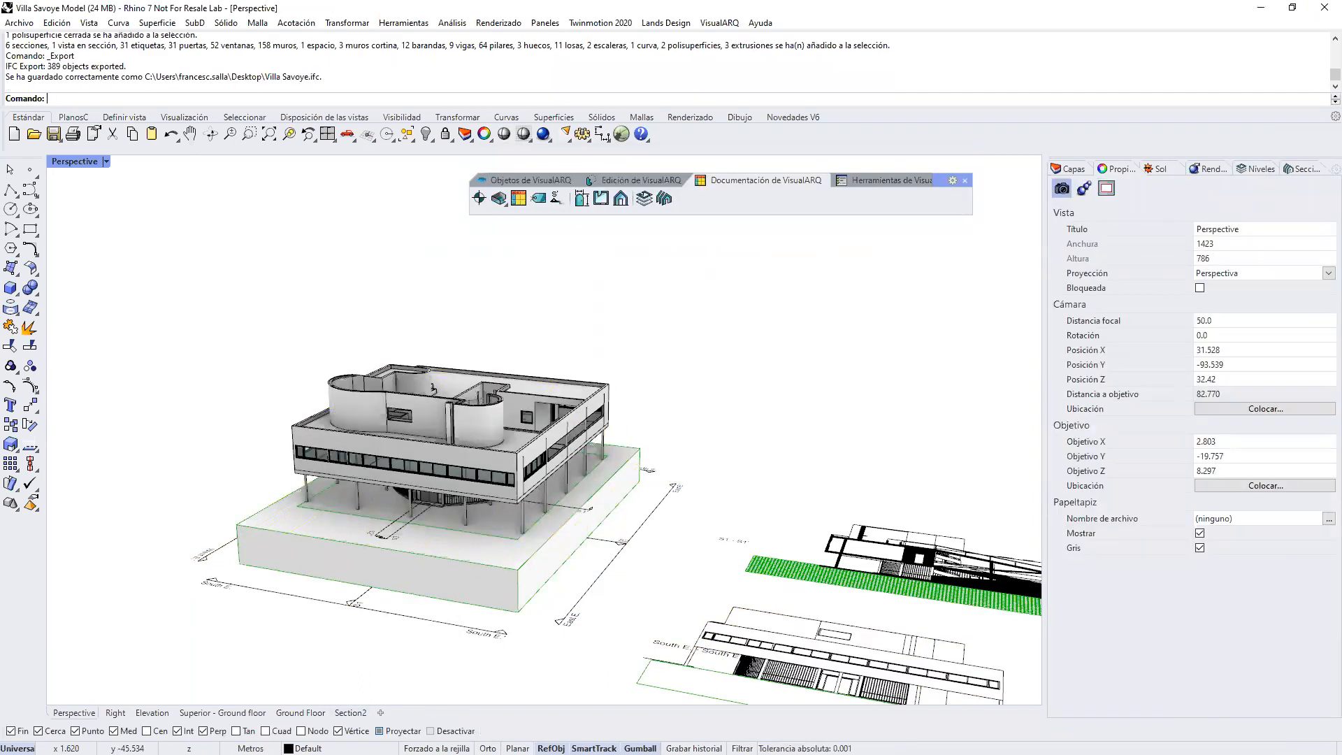
# Step: Switch to Revit and open the IFC file Villa Savoye from the Desktop, keeping AutoJoin Elements and the off-axis line correction enabled
pyautogui.hotkey('alt', 'Tab')
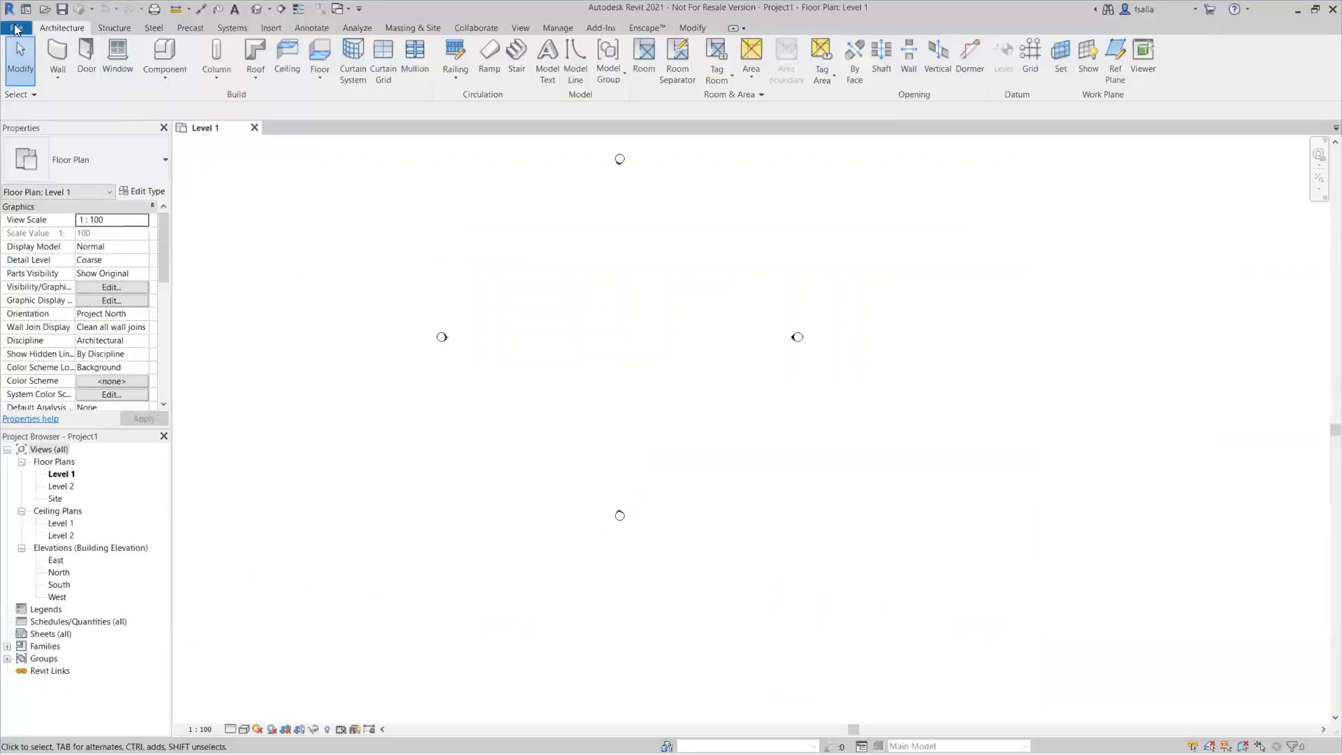
pyautogui.click(15, 28)
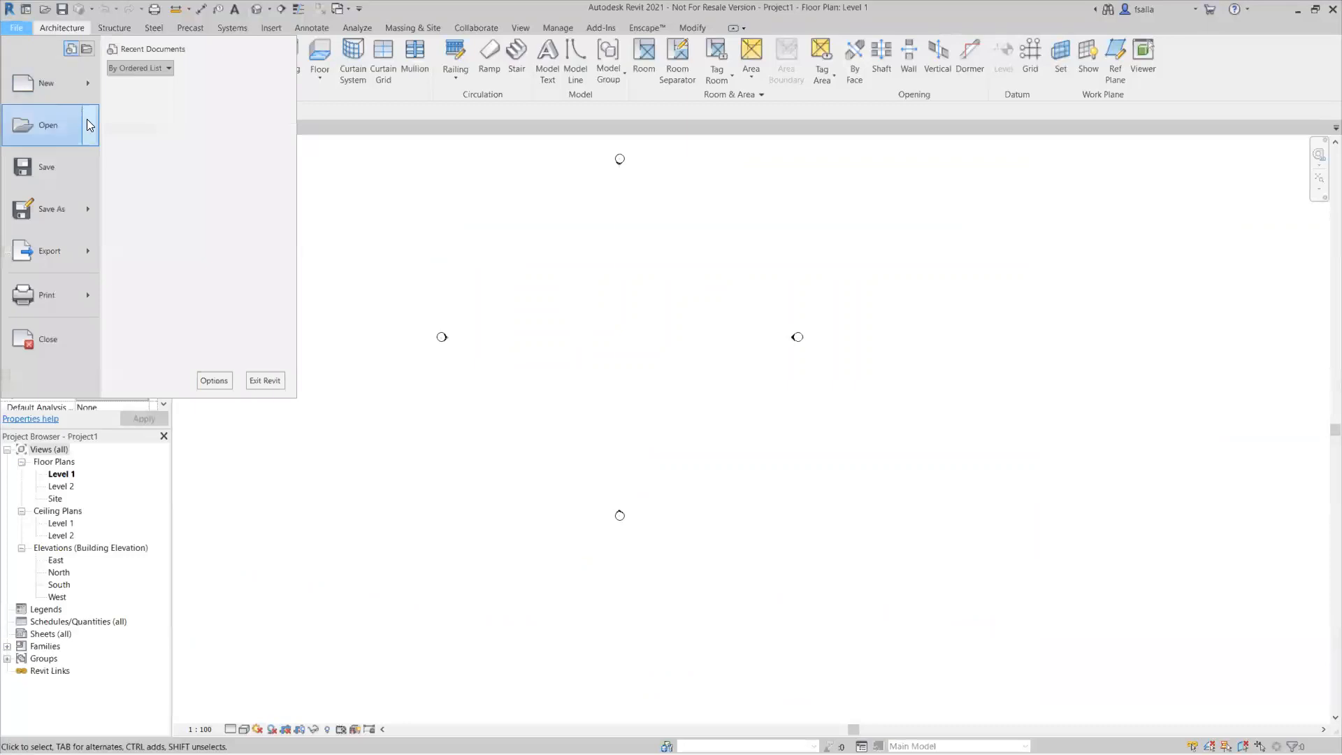
pyautogui.moveTo(86, 119)
pyautogui.click(138, 242)
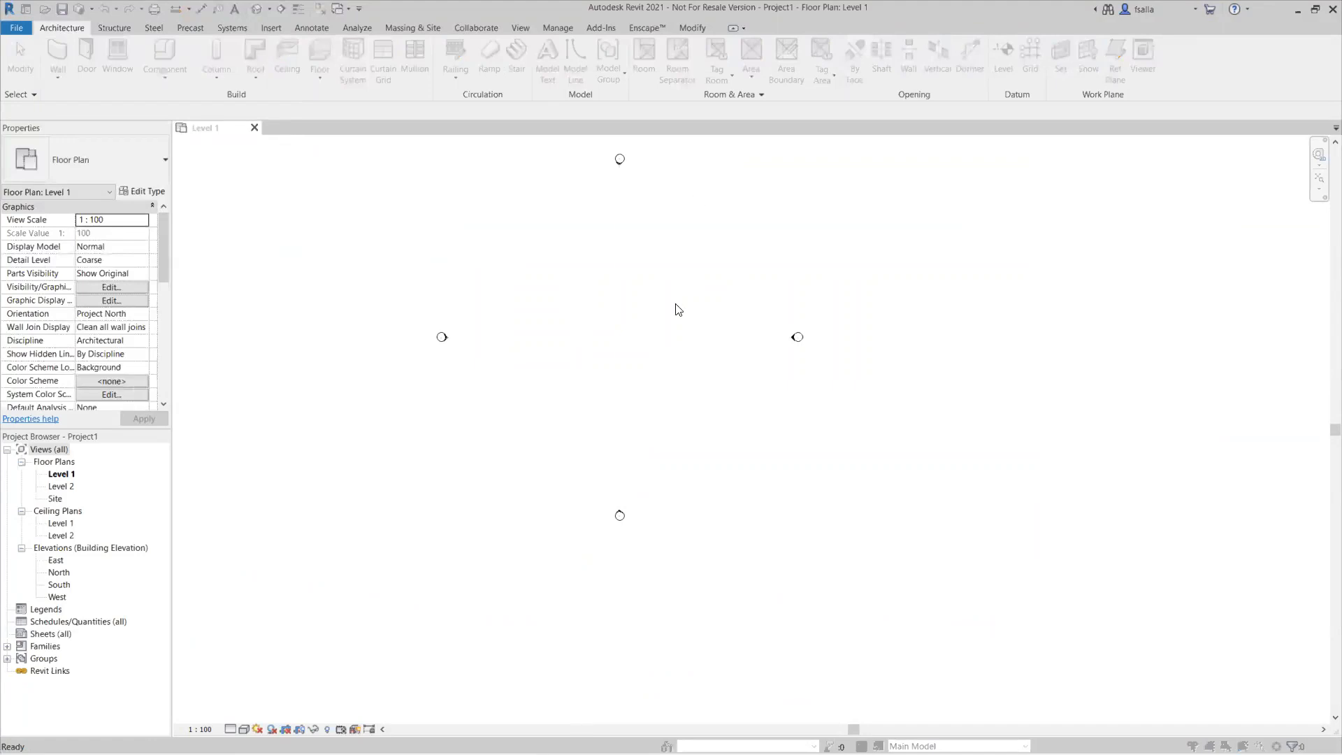
pyautogui.scroll(-10, 584, 409)
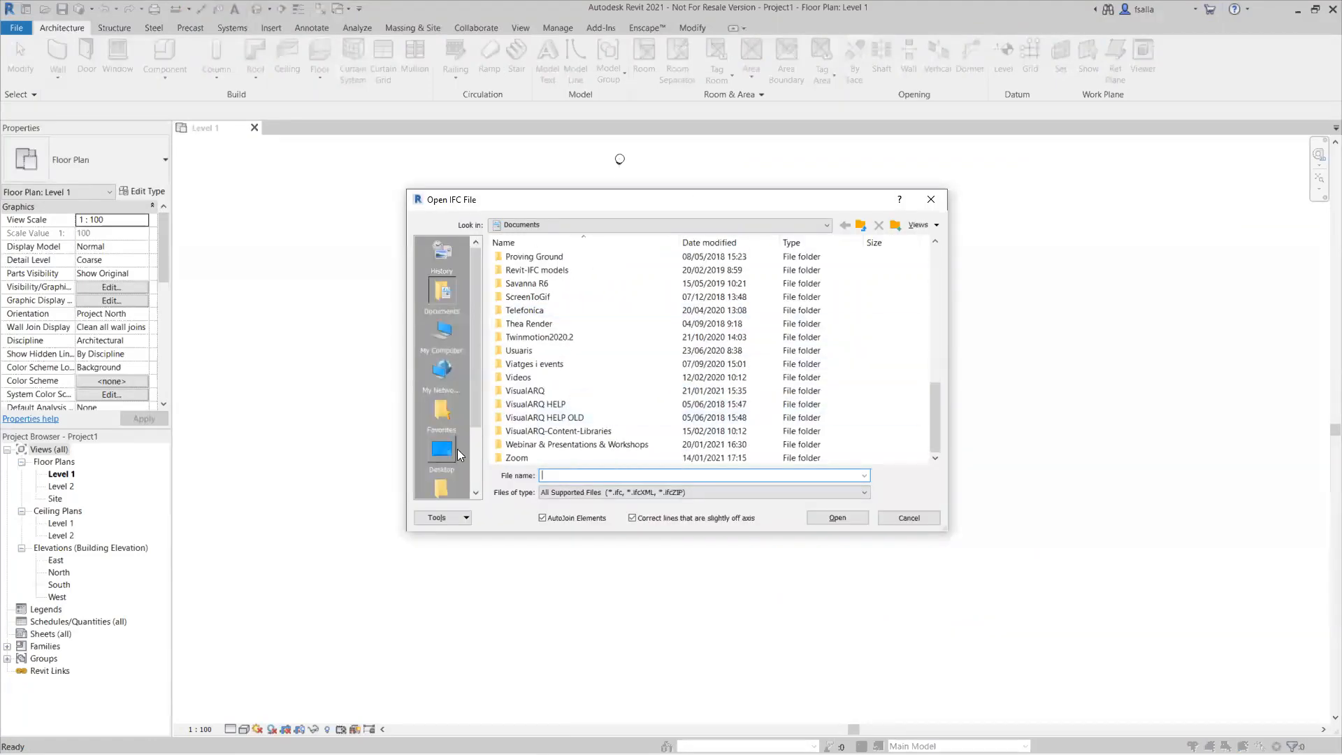
pyautogui.click(455, 451)
pyautogui.click(528, 417)
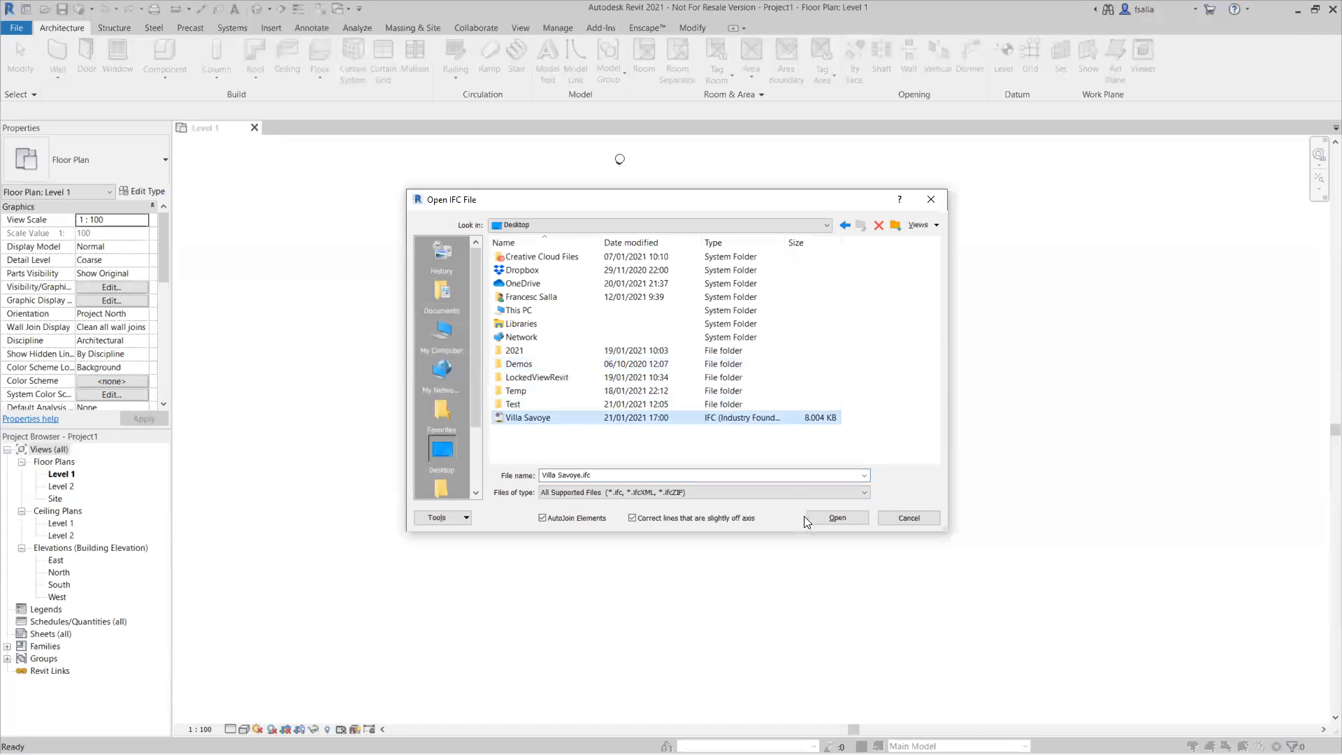
pyautogui.click(864, 518)
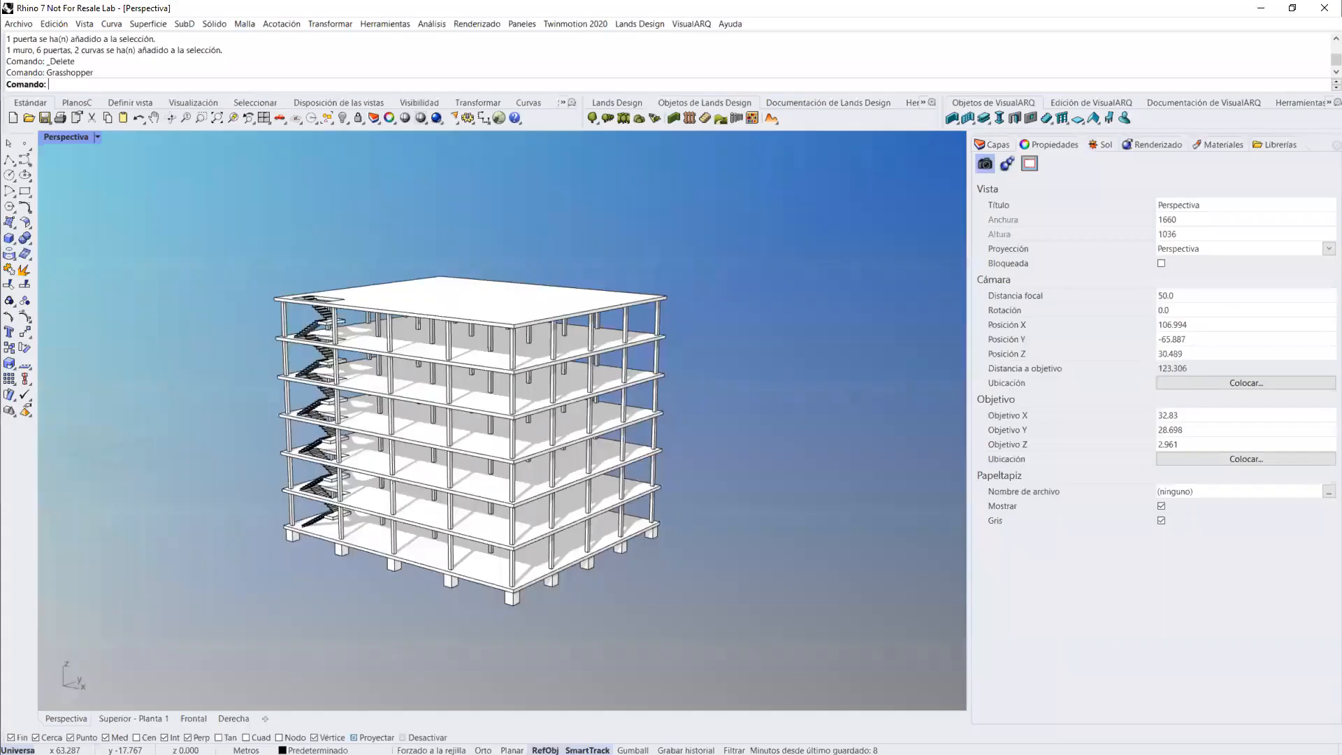
# Step: In the Rhino window with the multi-storey building, open the IFC file 07-Modern_House from Desktop > Demos > VisualARQ
pyautogui.scroll(-3, 629, 524)
pyautogui.scroll(-3, 644, 513)
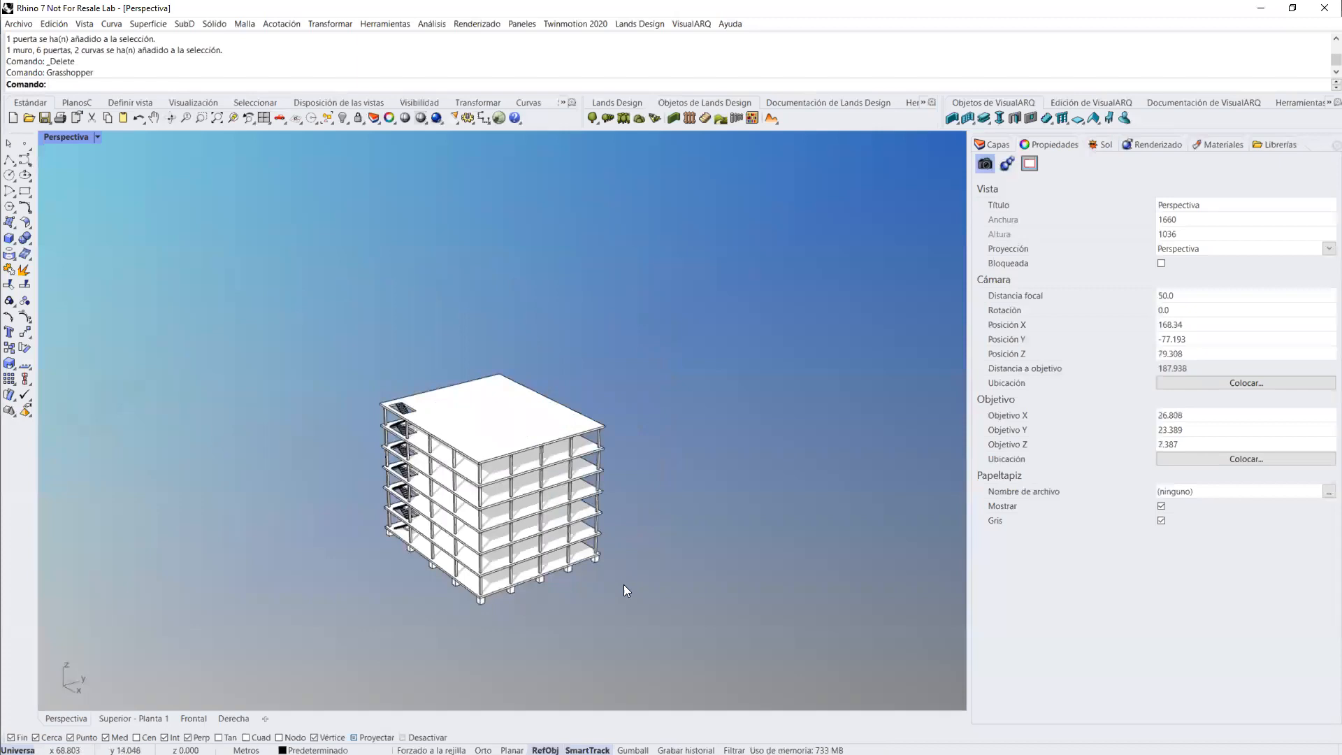
pyautogui.click(18, 23)
pyautogui.click(25, 51)
pyautogui.click(714, 420)
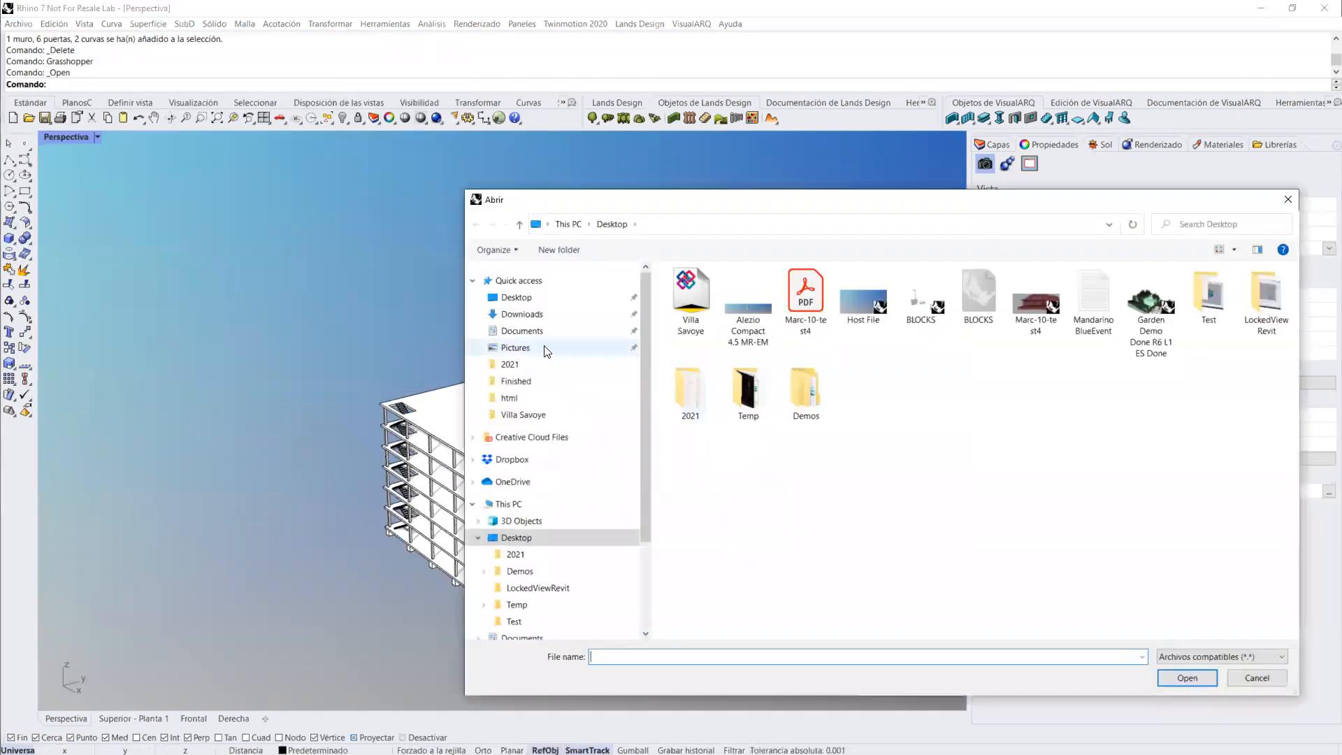
pyautogui.doubleClick(793, 401)
pyautogui.click(698, 308)
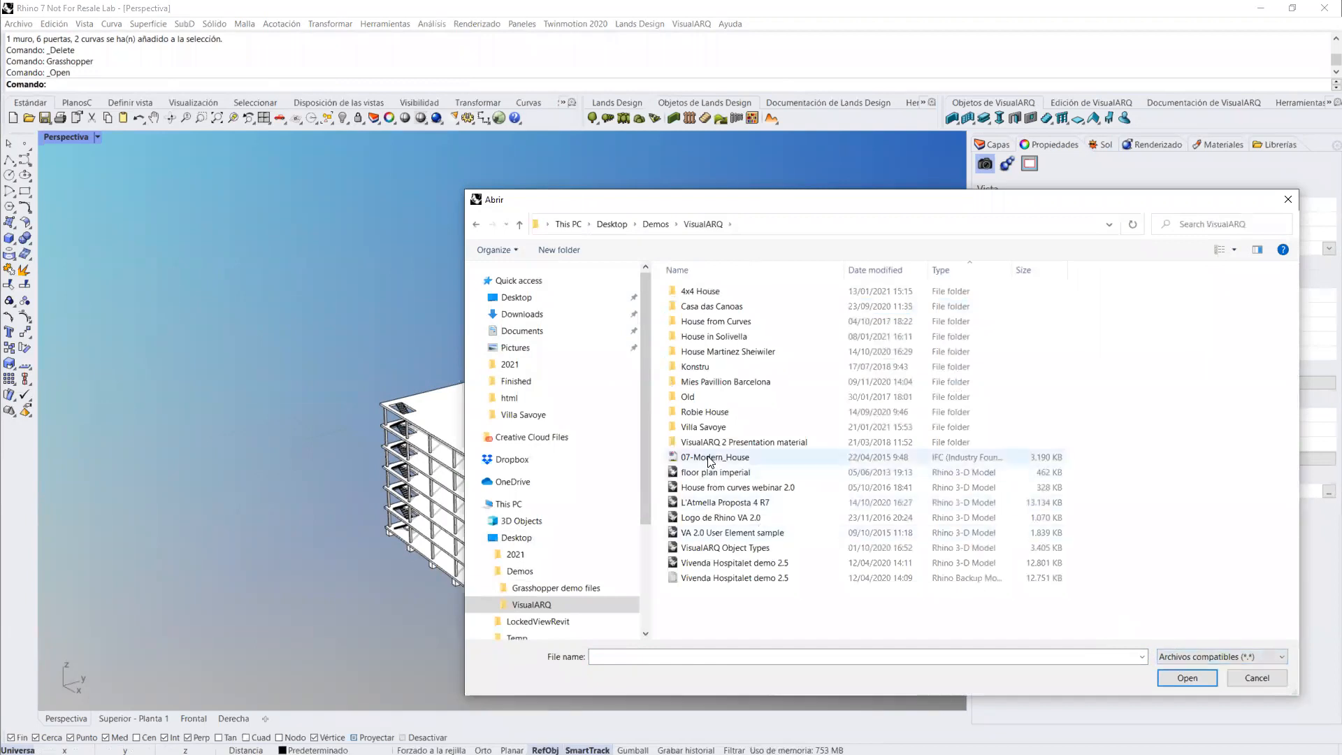
pyautogui.click(711, 459)
pyautogui.click(1178, 675)
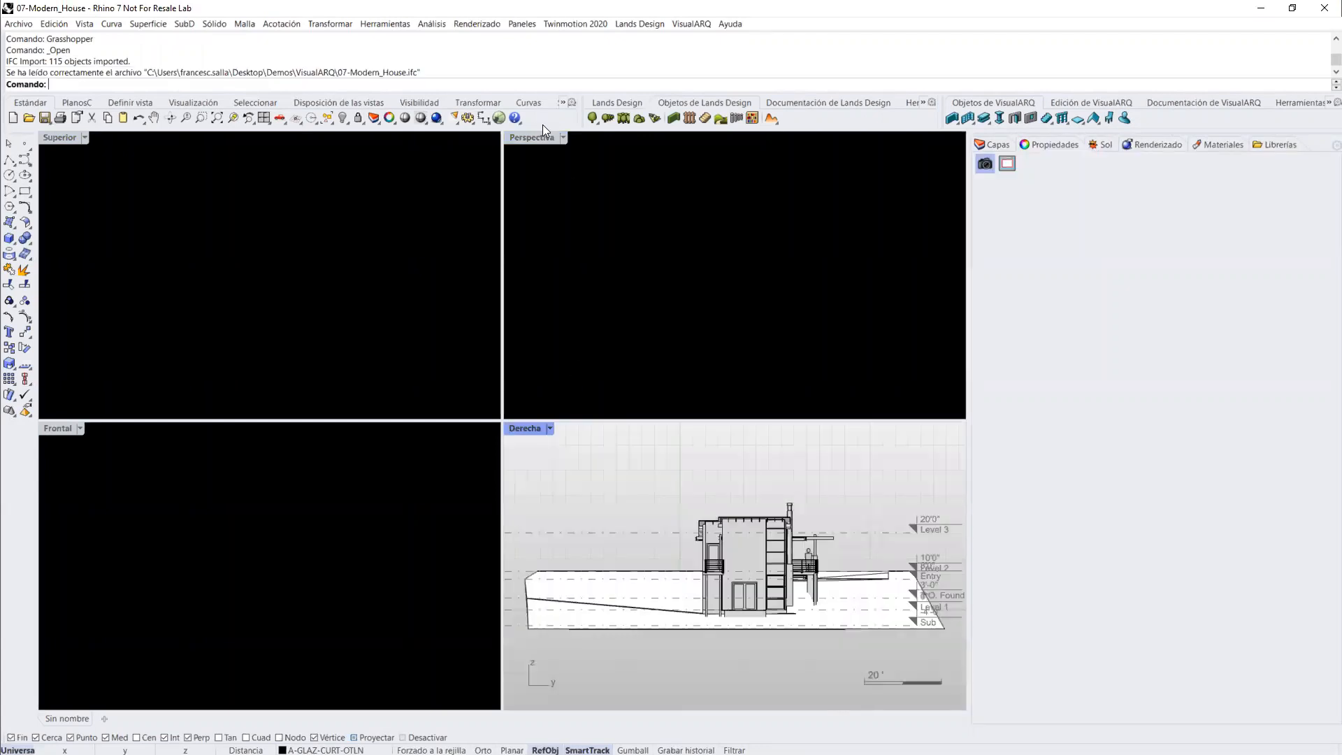
# Step: Maximize the Perspective view of the imported house and display the VisualARQ level manager
pyautogui.click(530, 139)
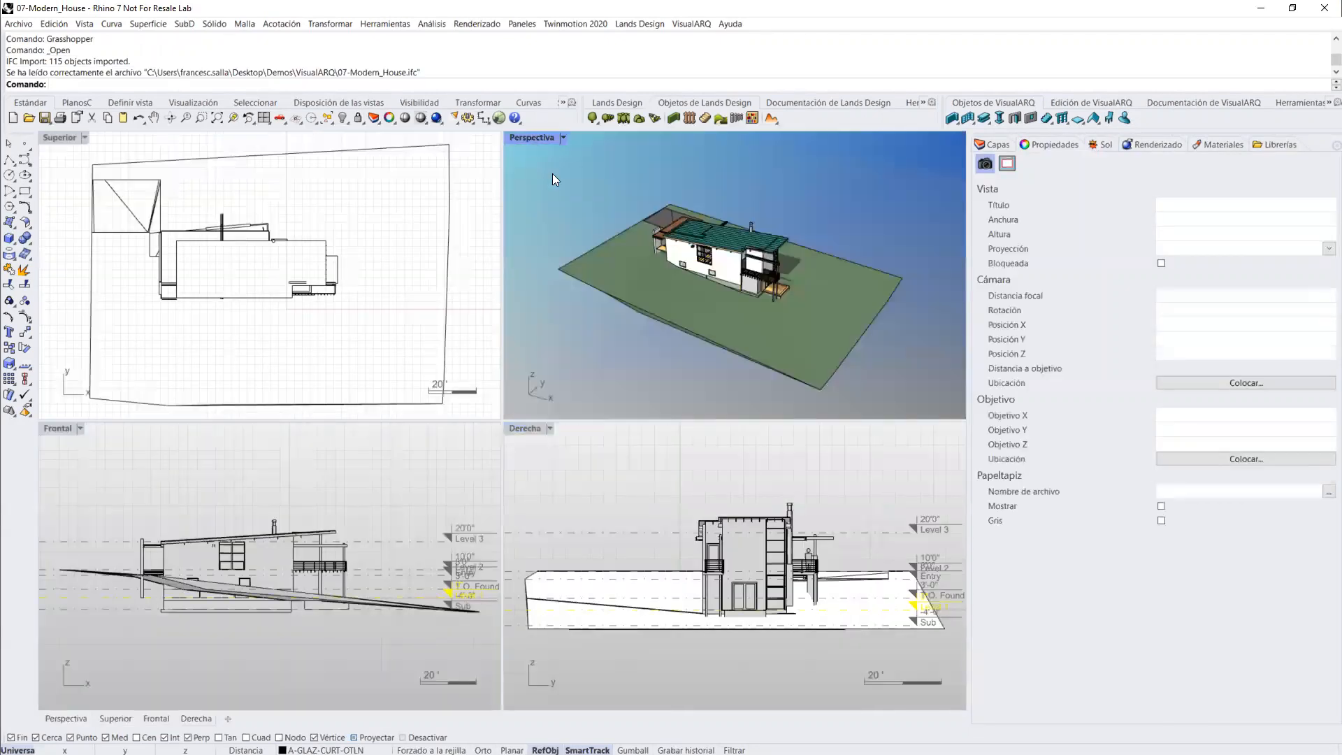
pyautogui.moveTo(689, 329); pyautogui.dragTo(608, 335, button='right')
pyautogui.scroll(3, 559, 392)
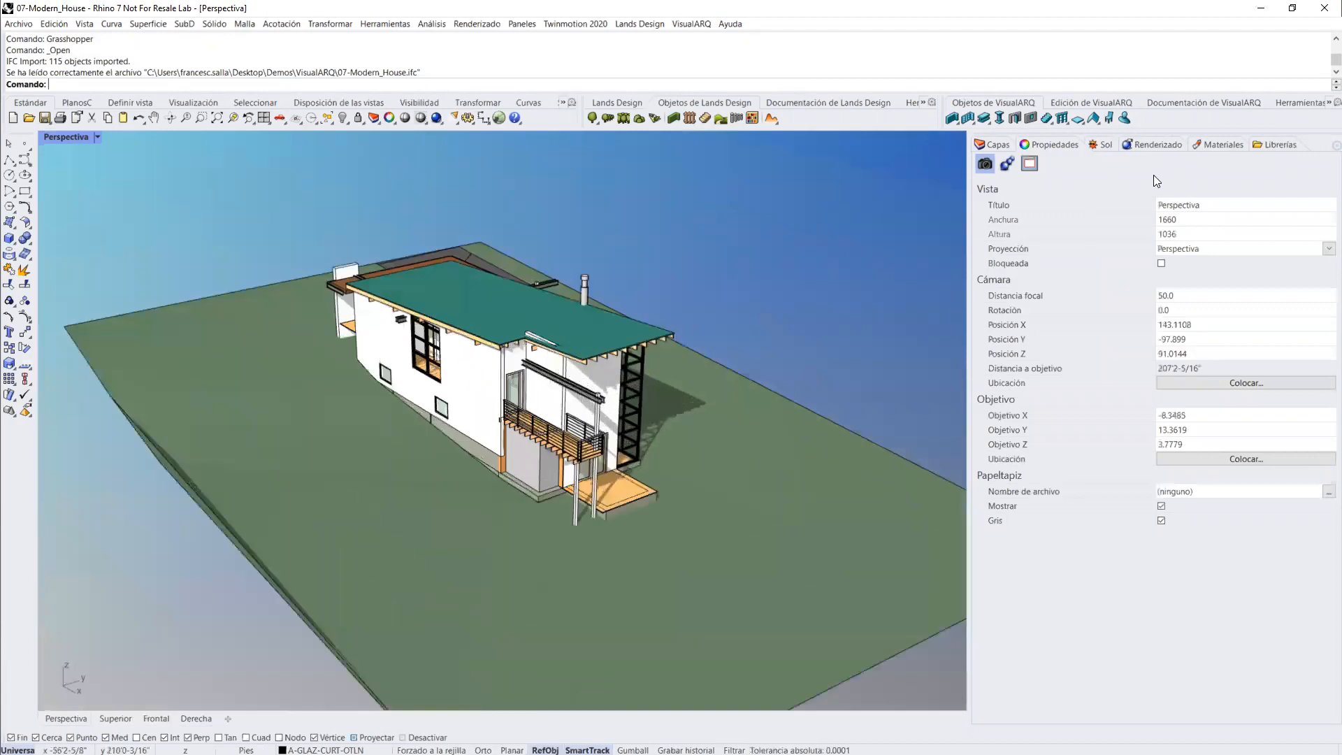
pyautogui.click(1165, 105)
pyautogui.click(1084, 118)
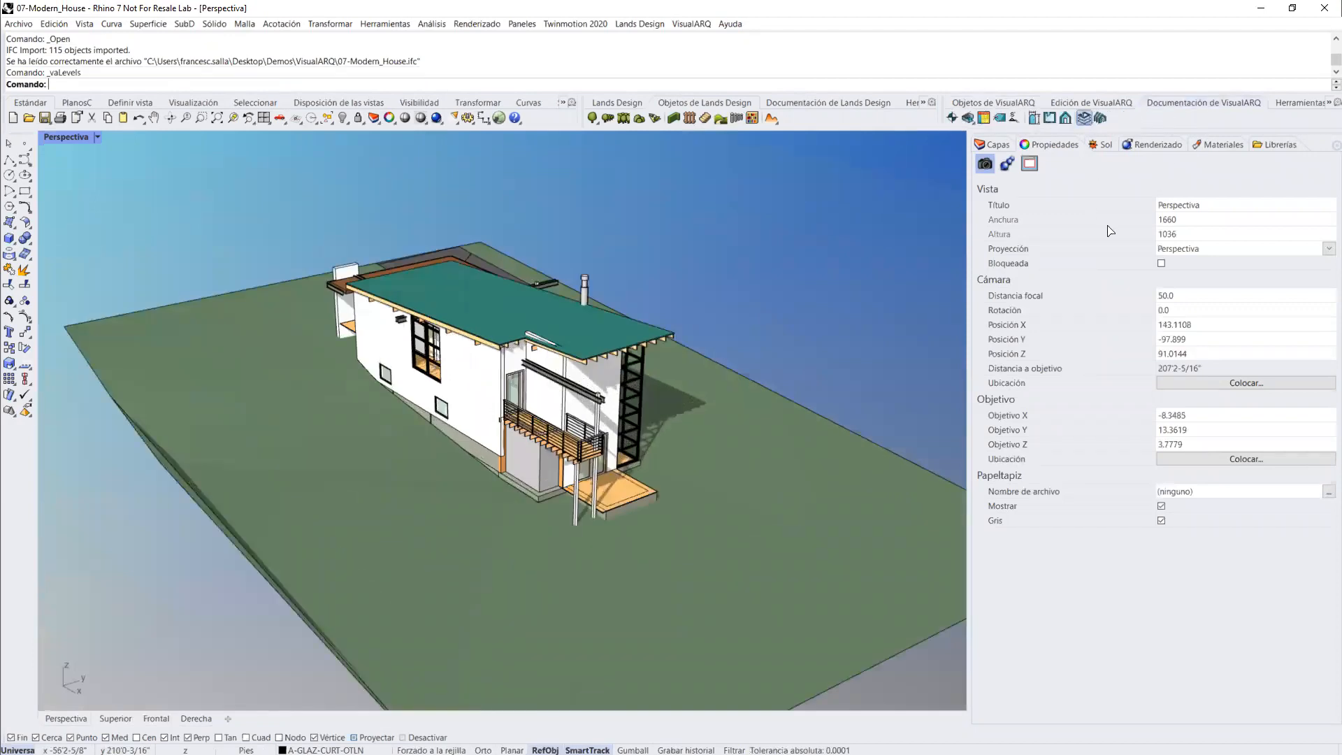
# Step: Hide Level 3, Level 2 and Entry to expose the interior of the house's lower floor
pyautogui.moveTo(595, 378); pyautogui.dragTo(430, 365, button='right')
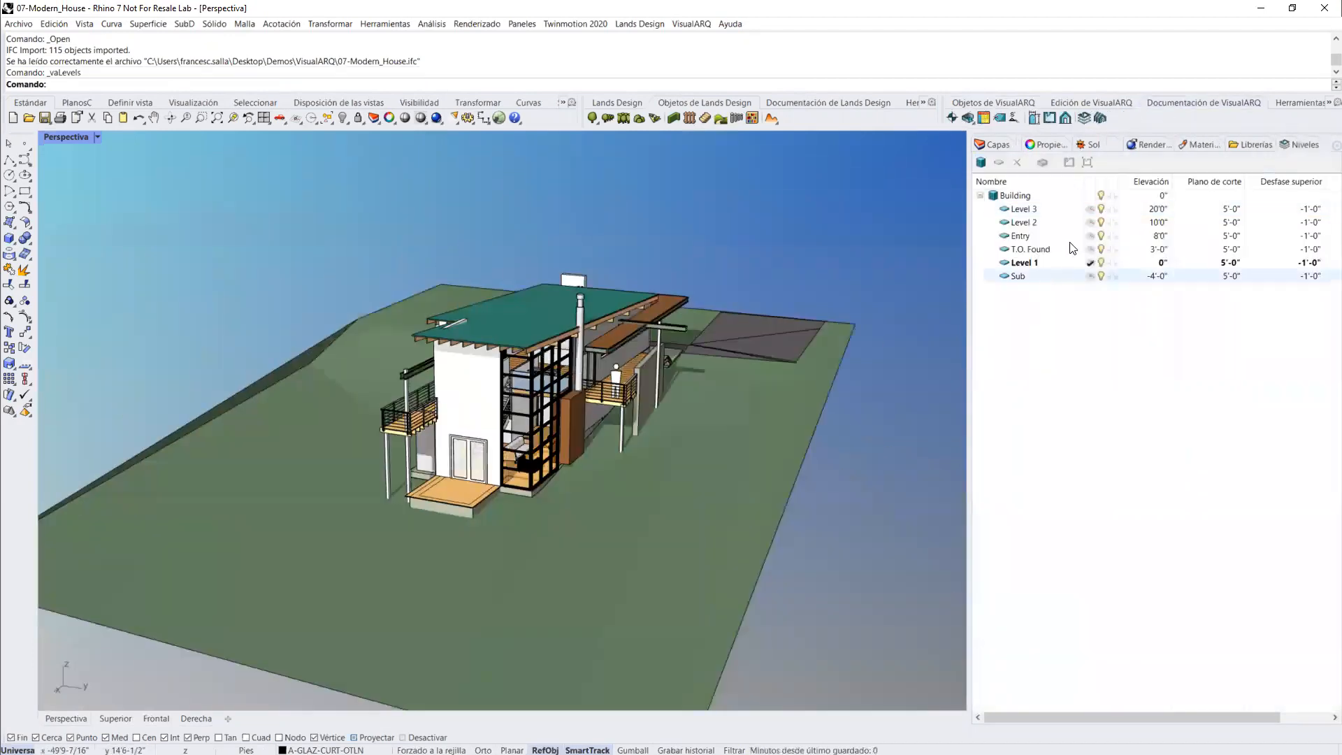
pyautogui.click(1100, 223)
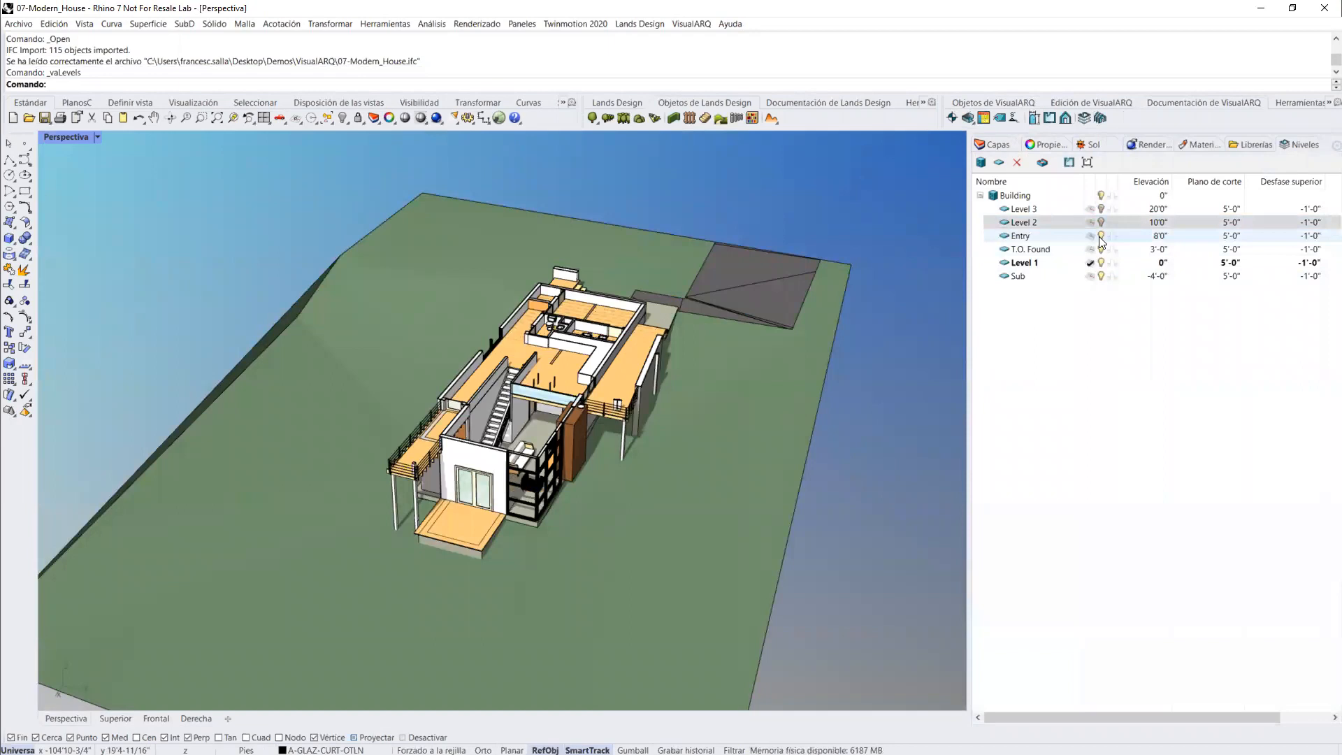
pyautogui.click(1100, 237)
# Step: Check the object type of an interior wall, the sofa and a fixed window in their object properties
pyautogui.scroll(5, 523, 437)
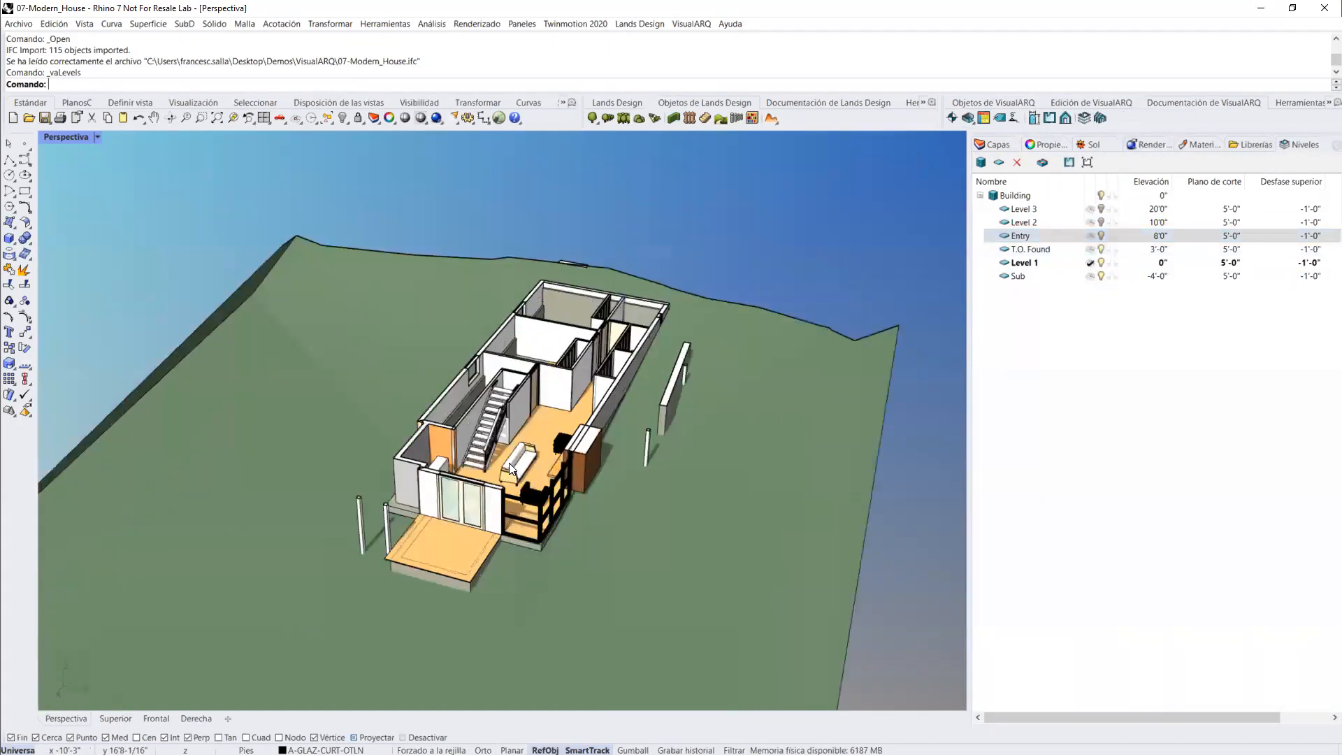
pyautogui.scroll(3, 501, 476)
pyautogui.click(318, 402)
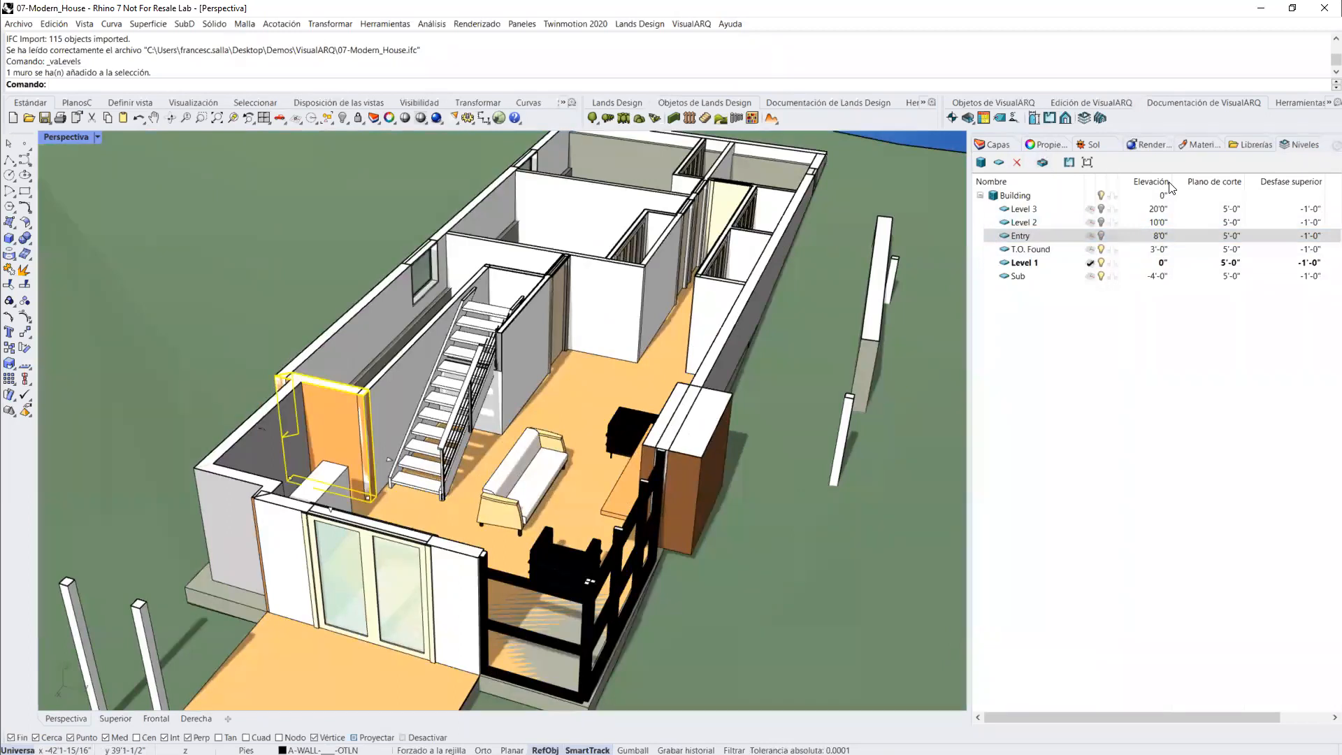
pyautogui.click(1045, 146)
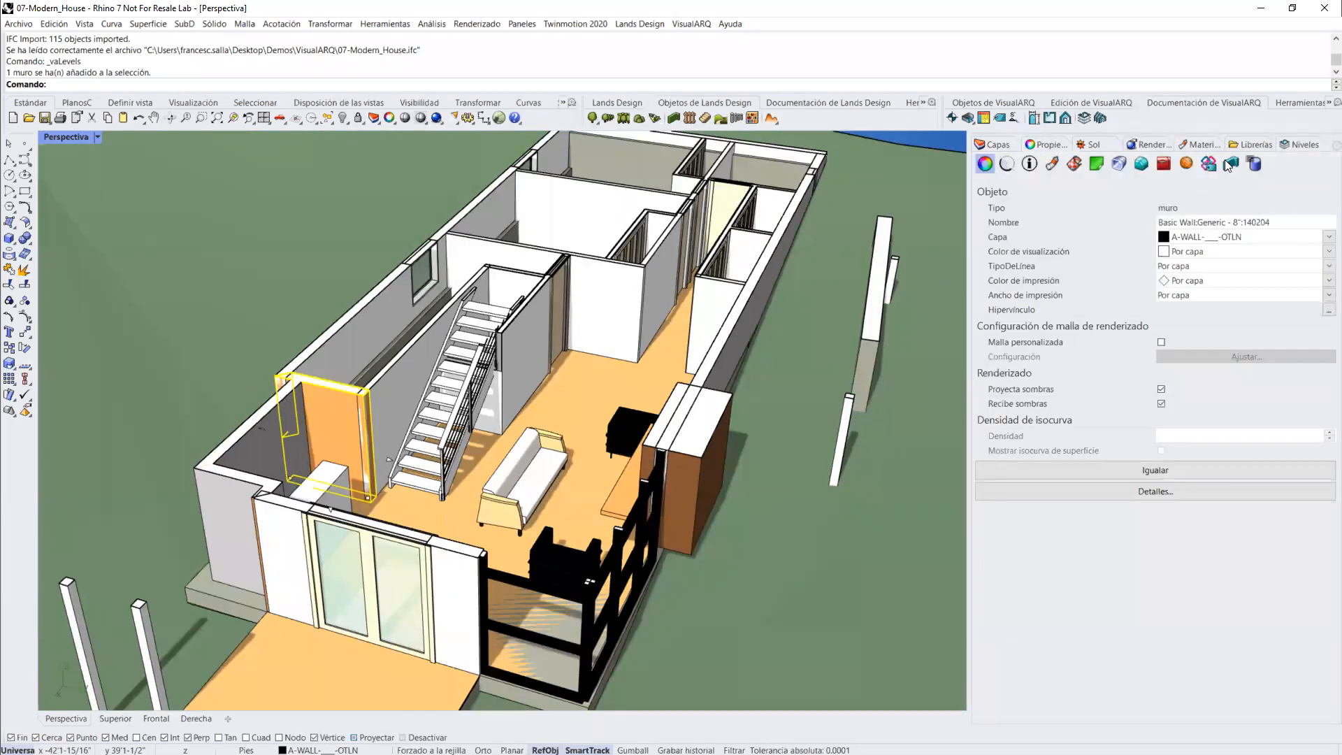
pyautogui.click(554, 467)
pyautogui.moveTo(352, 448); pyautogui.dragTo(559, 308, button='right')
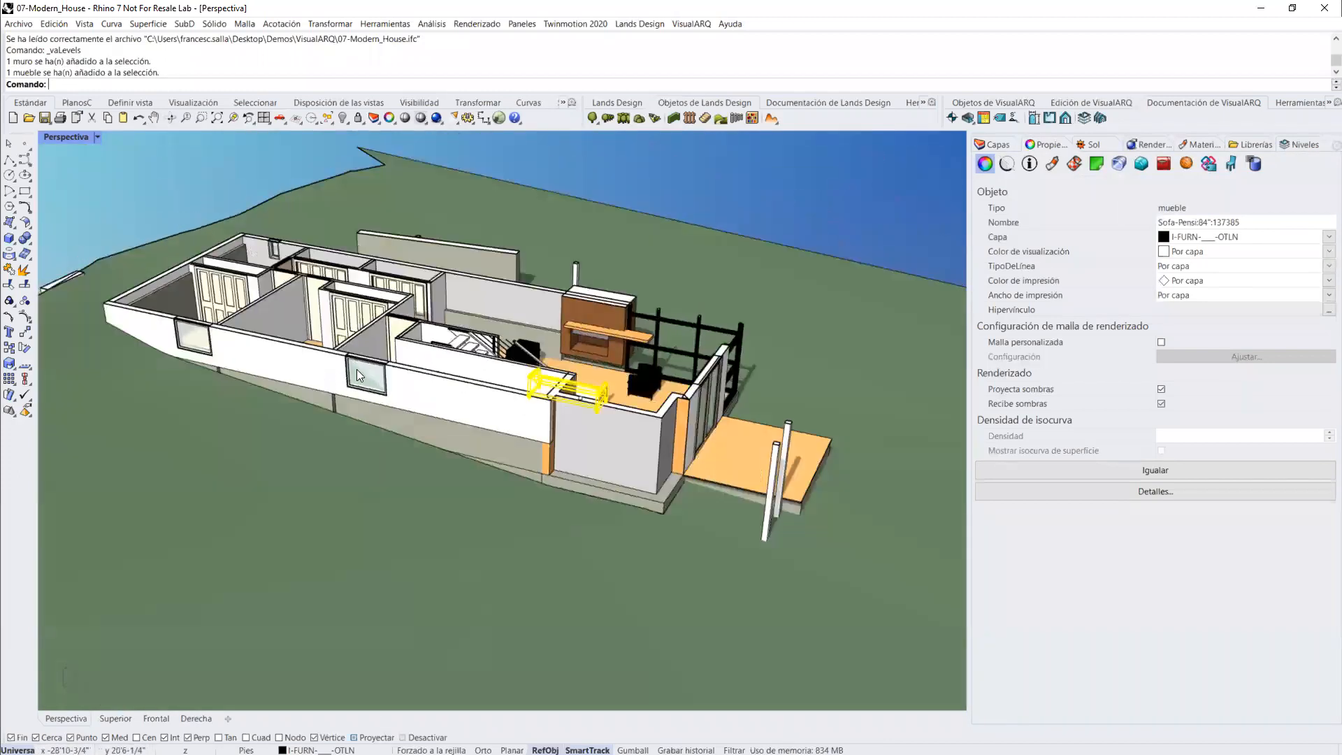
pyautogui.scroll(5, 413, 374)
pyautogui.click(405, 412)
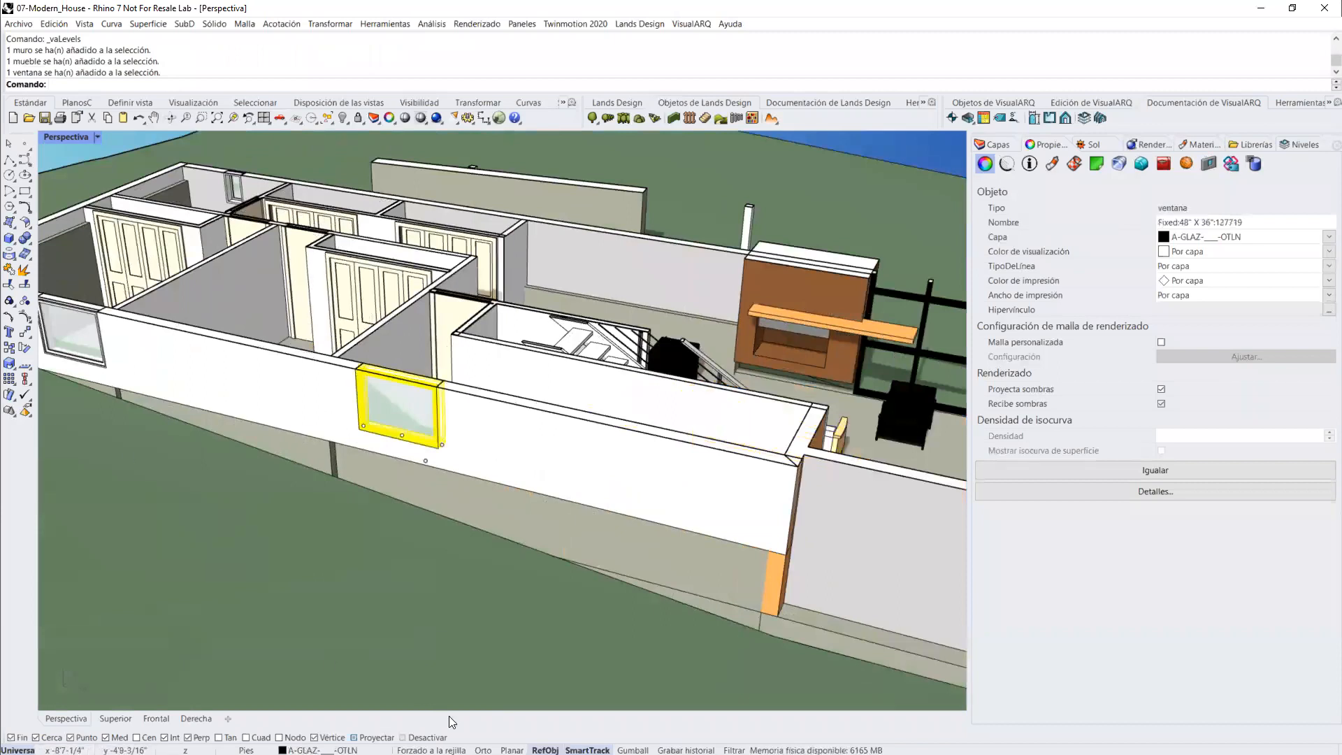
# Step: Enable the Gumball, move the selected window along its wall, and clear the selection
pyautogui.click(633, 750)
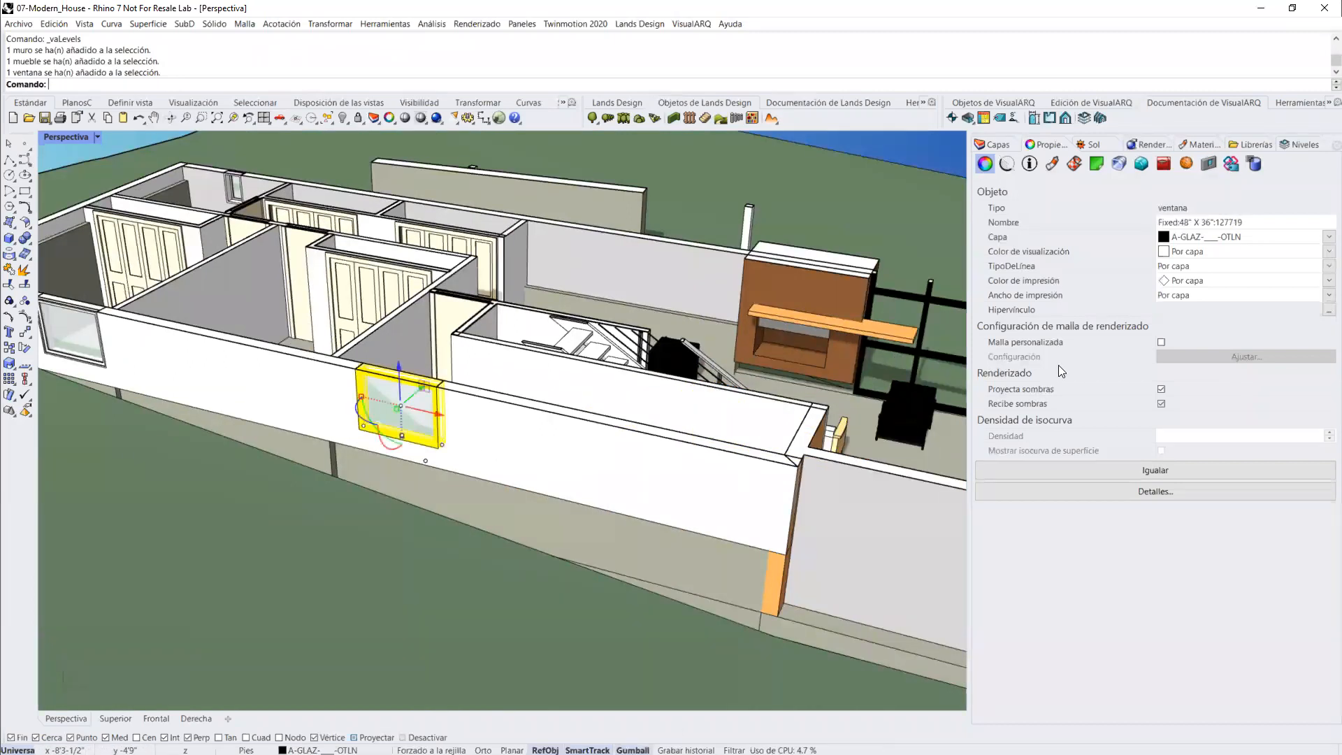
pyautogui.moveTo(438, 419); pyautogui.dragTo(553, 447)
pyautogui.moveTo(552, 447); pyautogui.dragTo(451, 203, button='right')
pyautogui.press('Escape')
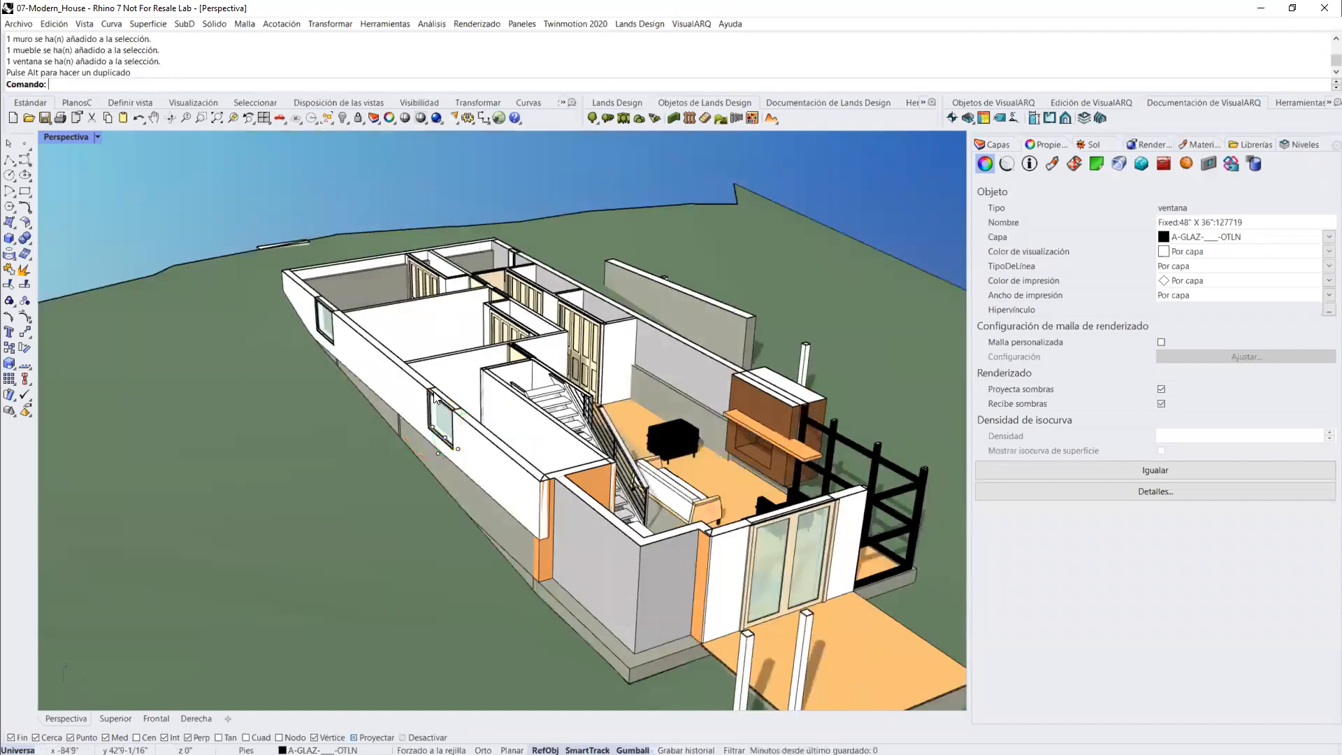
# Step: Make all levels of the building visible again and select all VisualARQ objects in the model
pyautogui.click(1285, 144)
pyautogui.click(1101, 195)
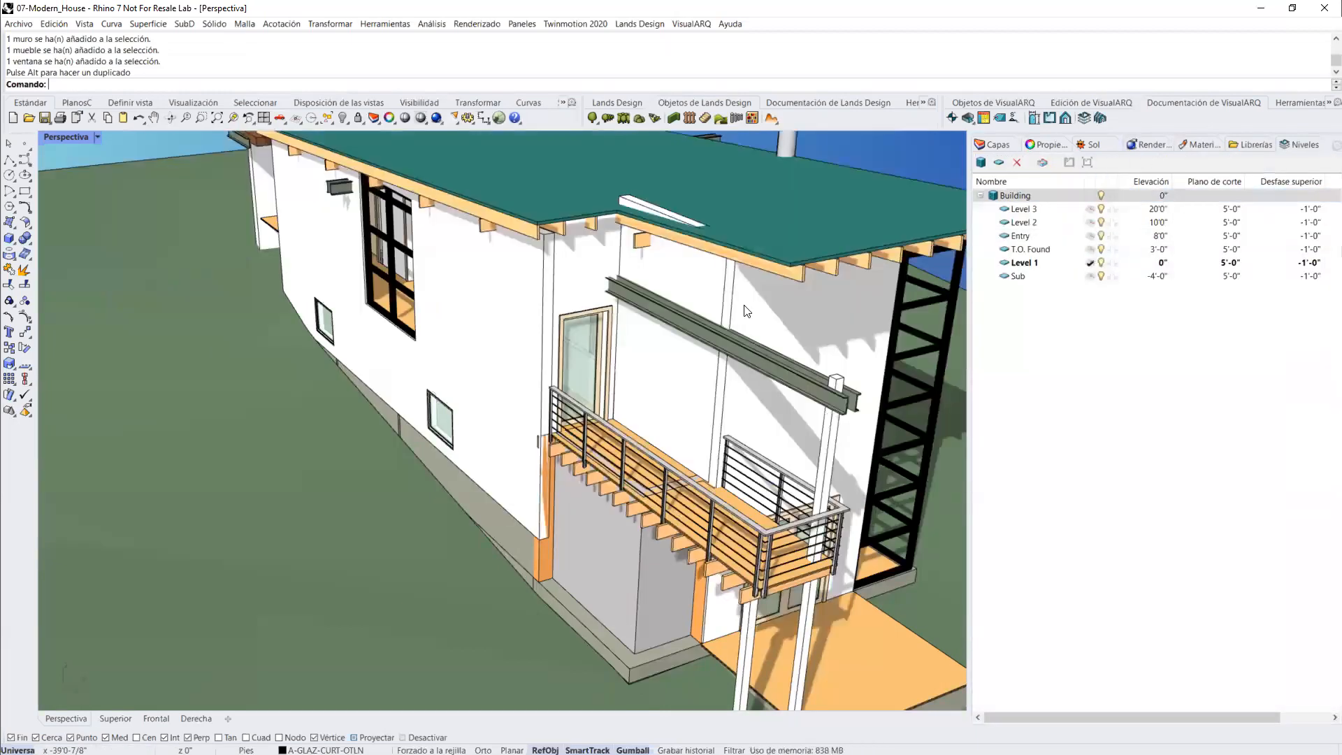
pyautogui.click(1290, 103)
pyautogui.click(1034, 118)
pyautogui.scroll(-5, 516, 446)
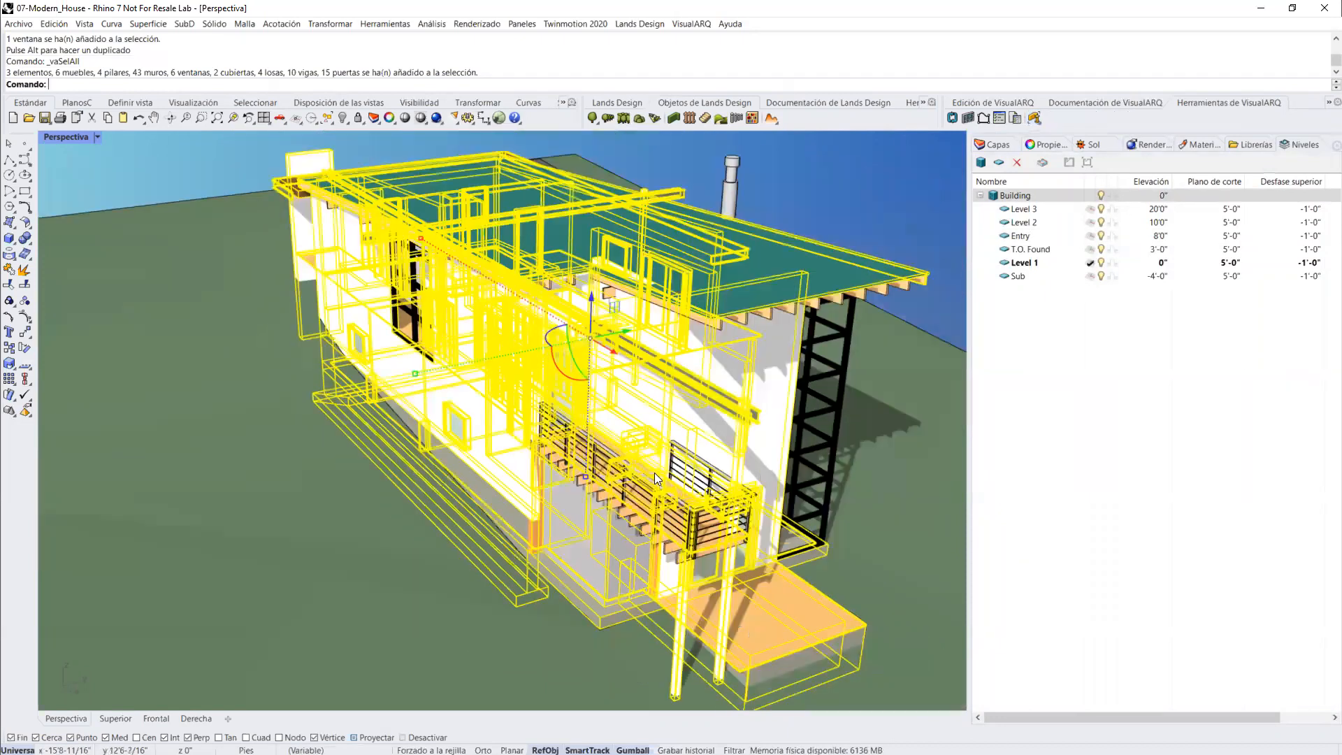
pyautogui.scroll(-5, 542, 435)
pyautogui.moveTo(542, 435); pyautogui.dragTo(747, 416, button='right')
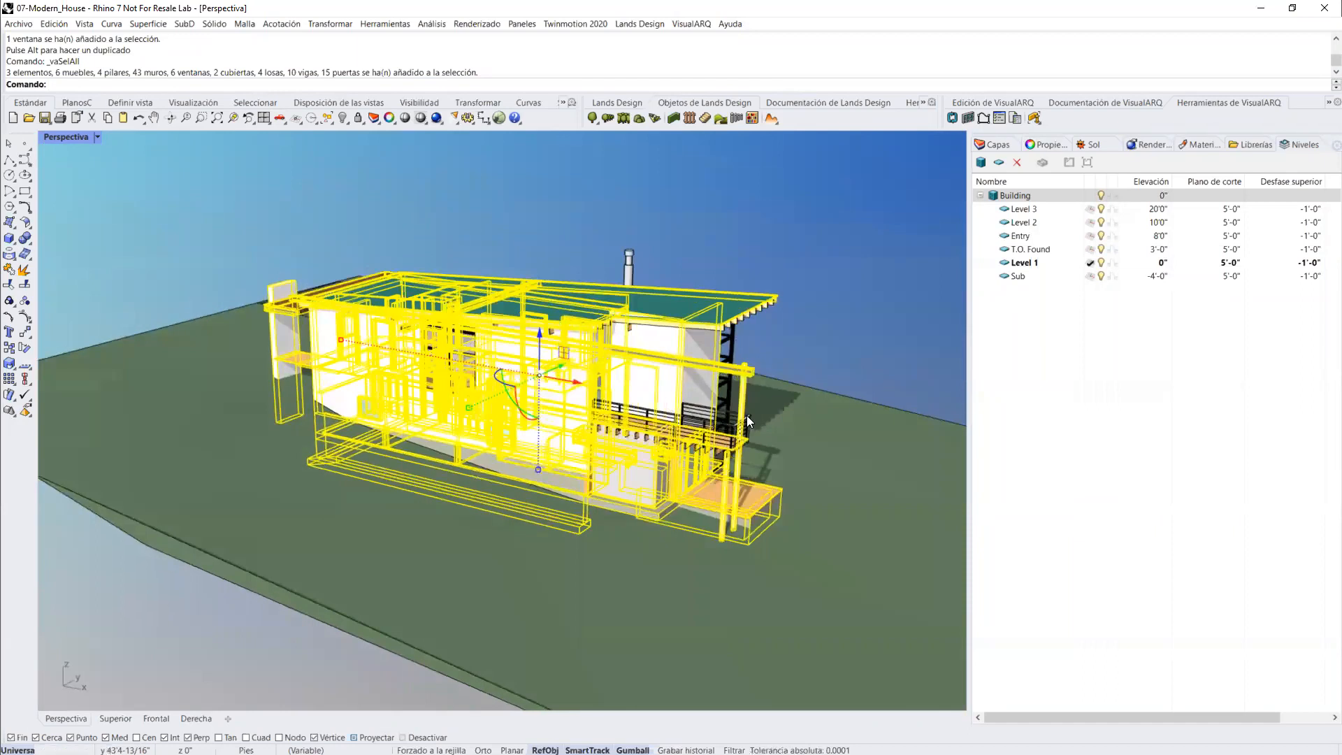
# Step: Select the balcony railing, check its IFC type and its custom information parameters, and clear the selection
pyautogui.scroll(6, 748, 416)
pyautogui.scroll(6, 751, 419)
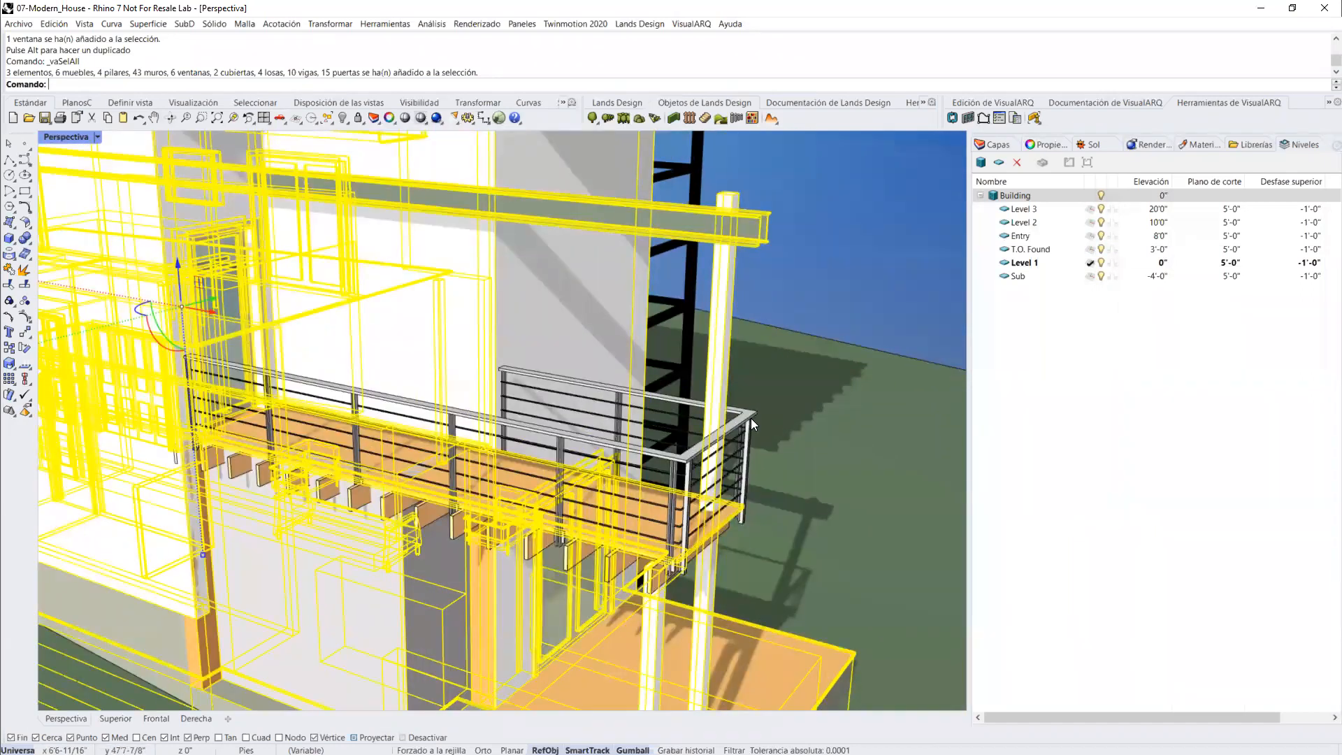
pyautogui.click(751, 418)
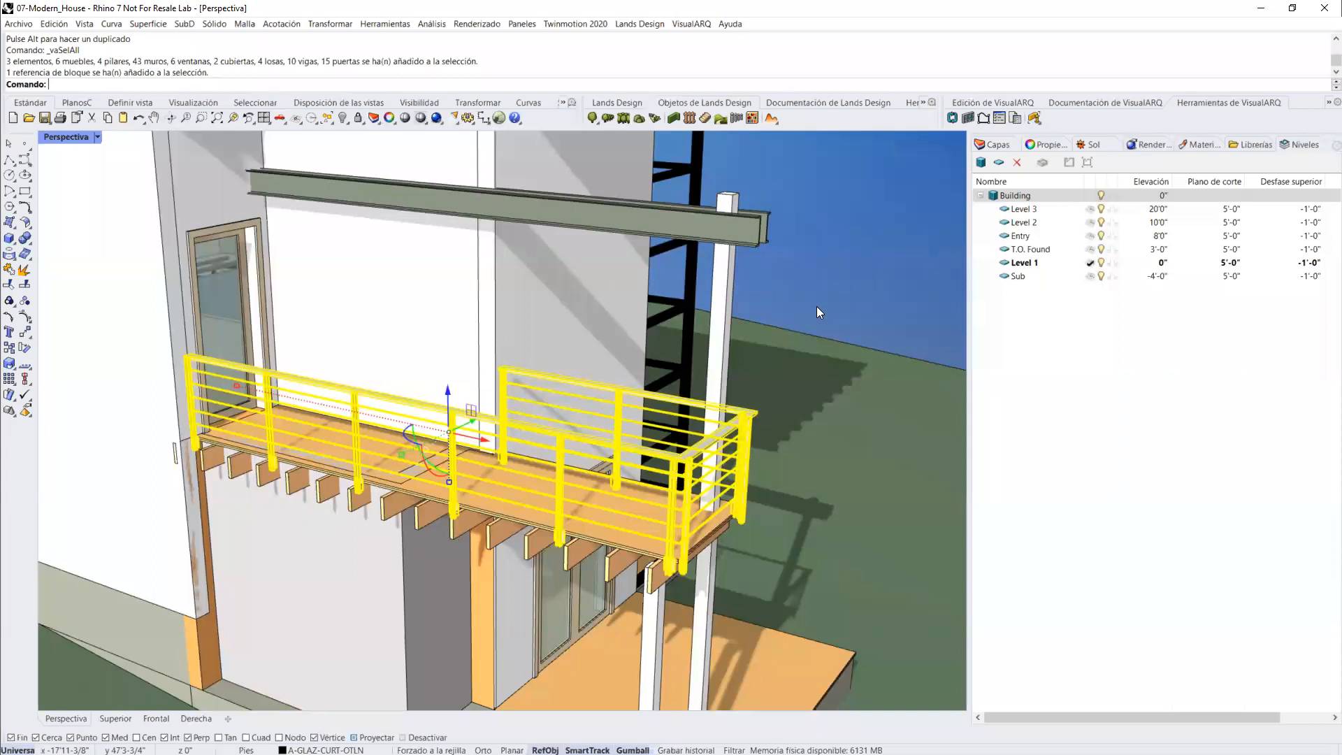
pyautogui.click(1032, 148)
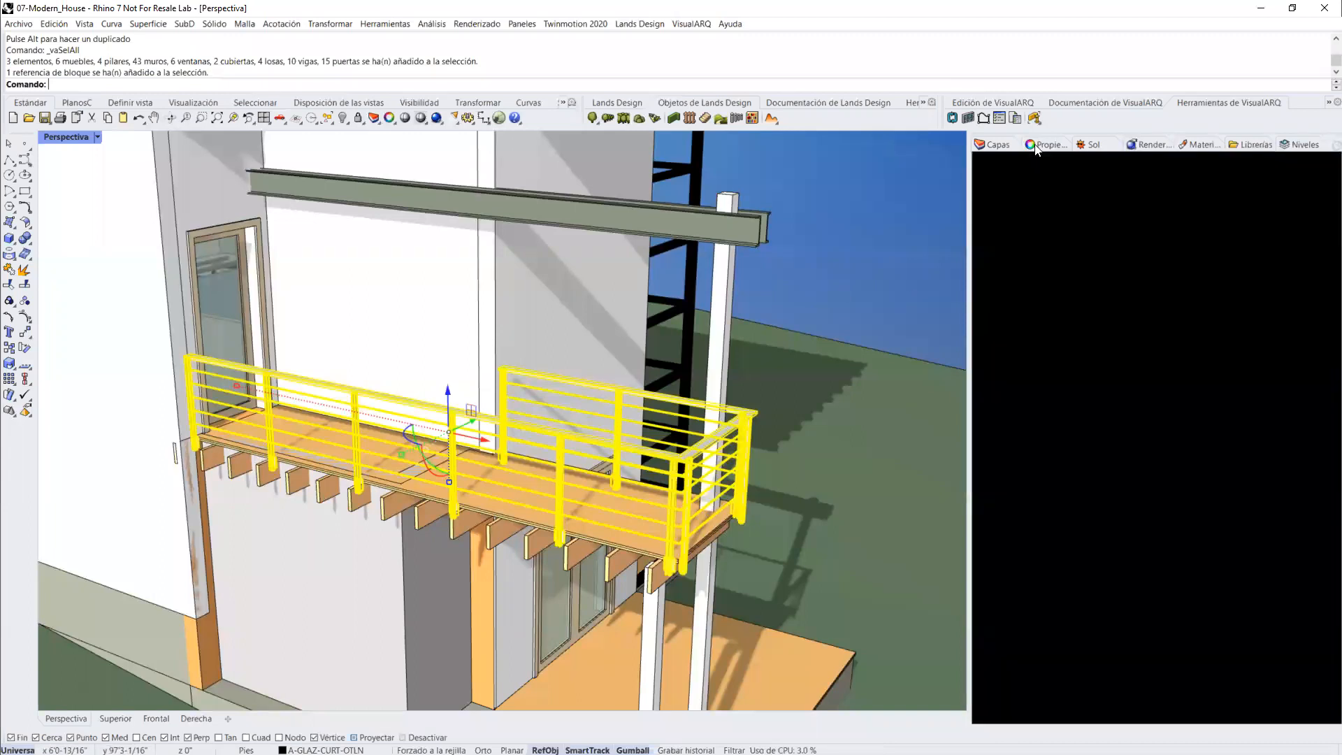
pyautogui.click(1187, 164)
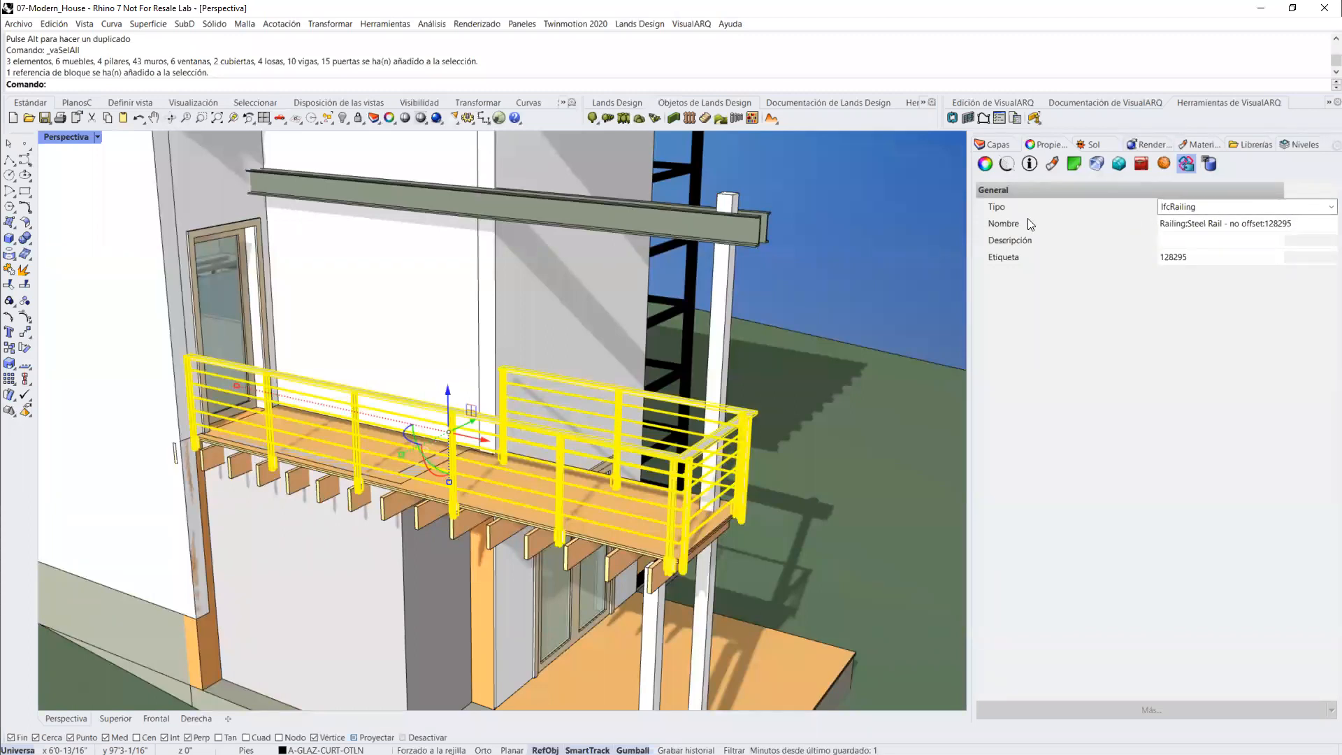
pyautogui.click(1031, 164)
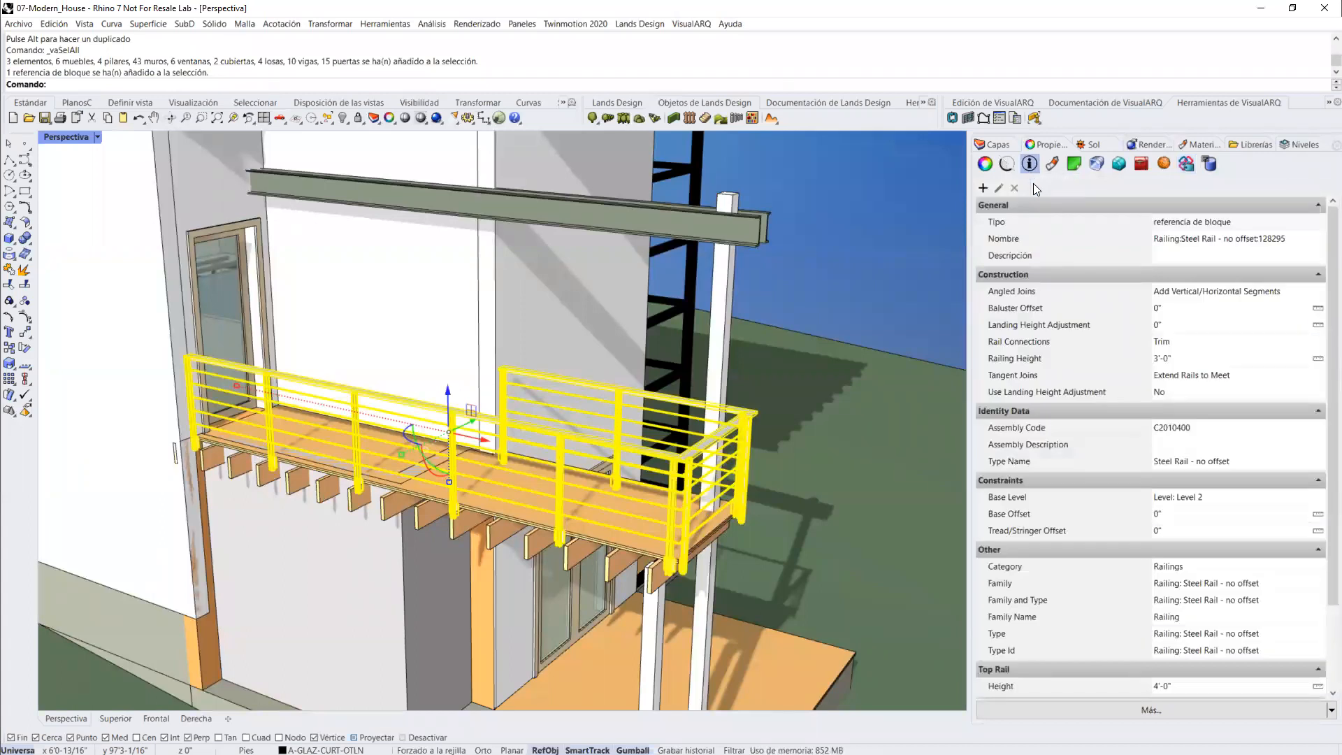
pyautogui.scroll(-2, 1324, 428)
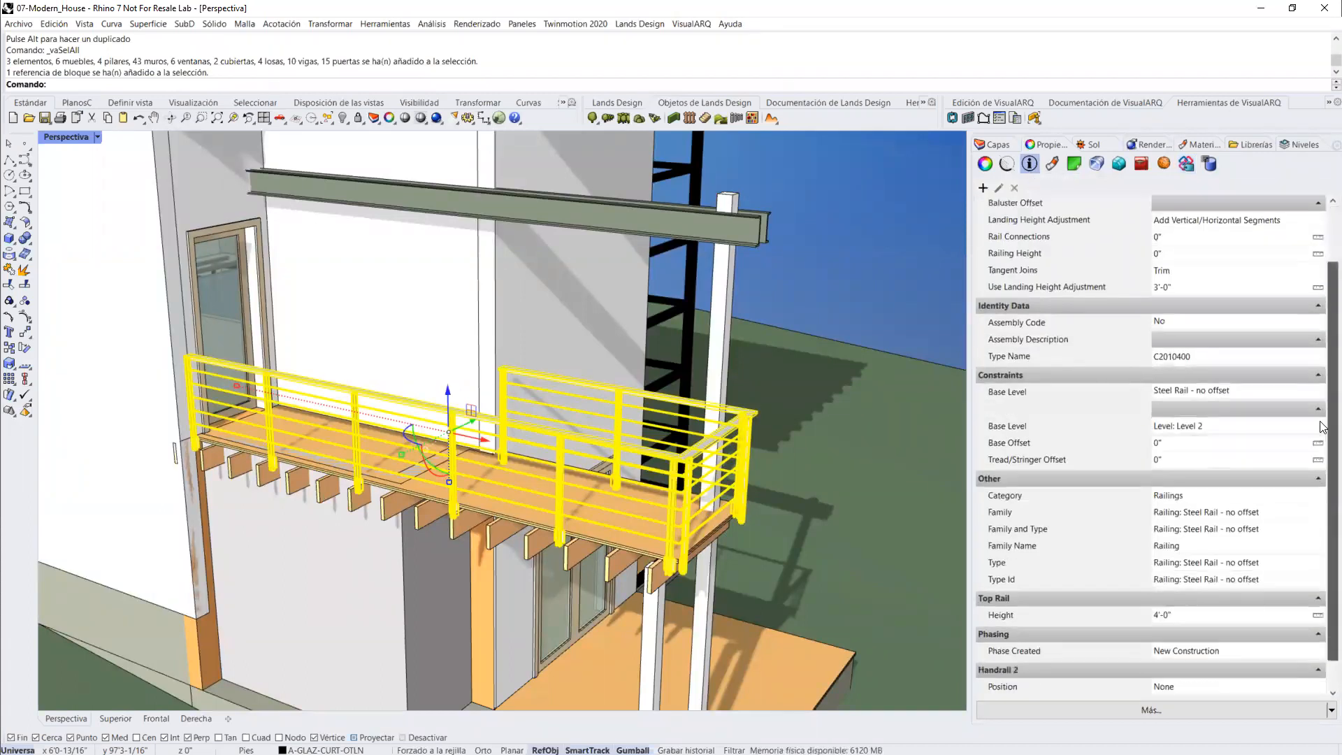
pyautogui.scroll(3, 1325, 306)
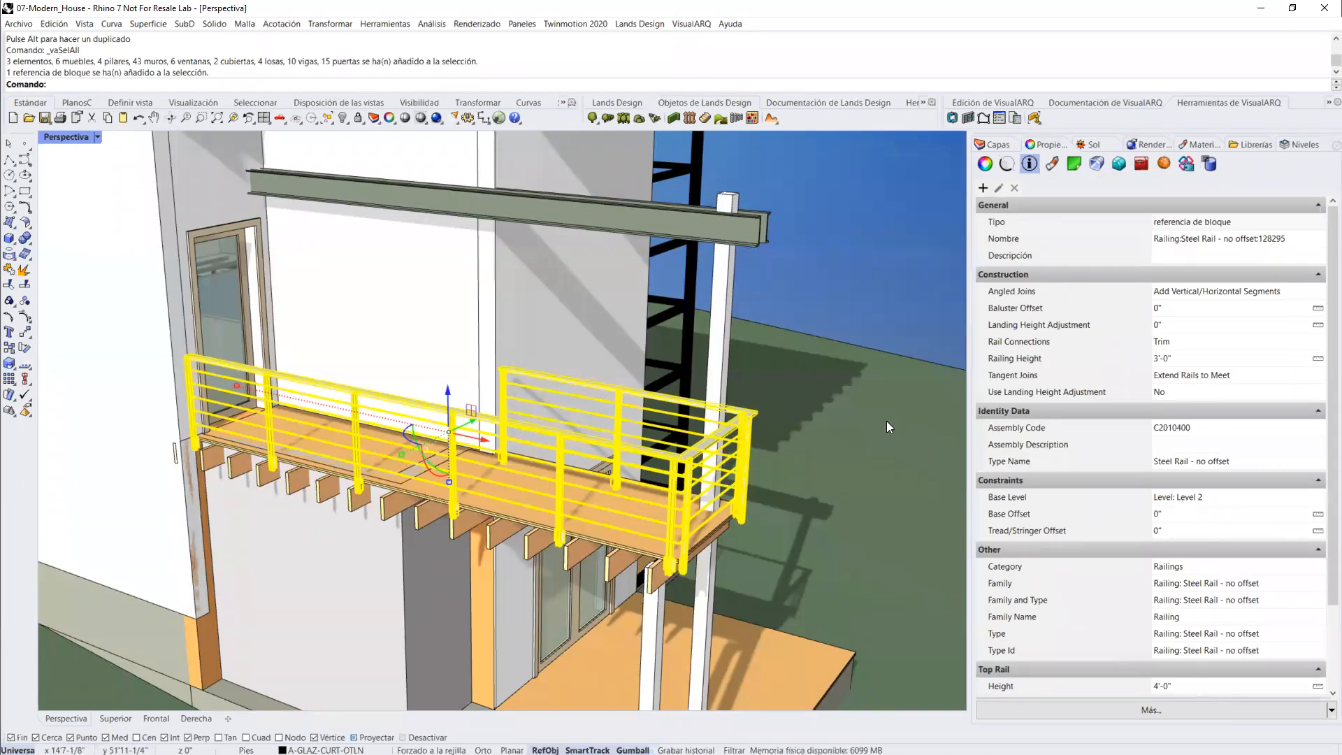
pyautogui.press('Escape')
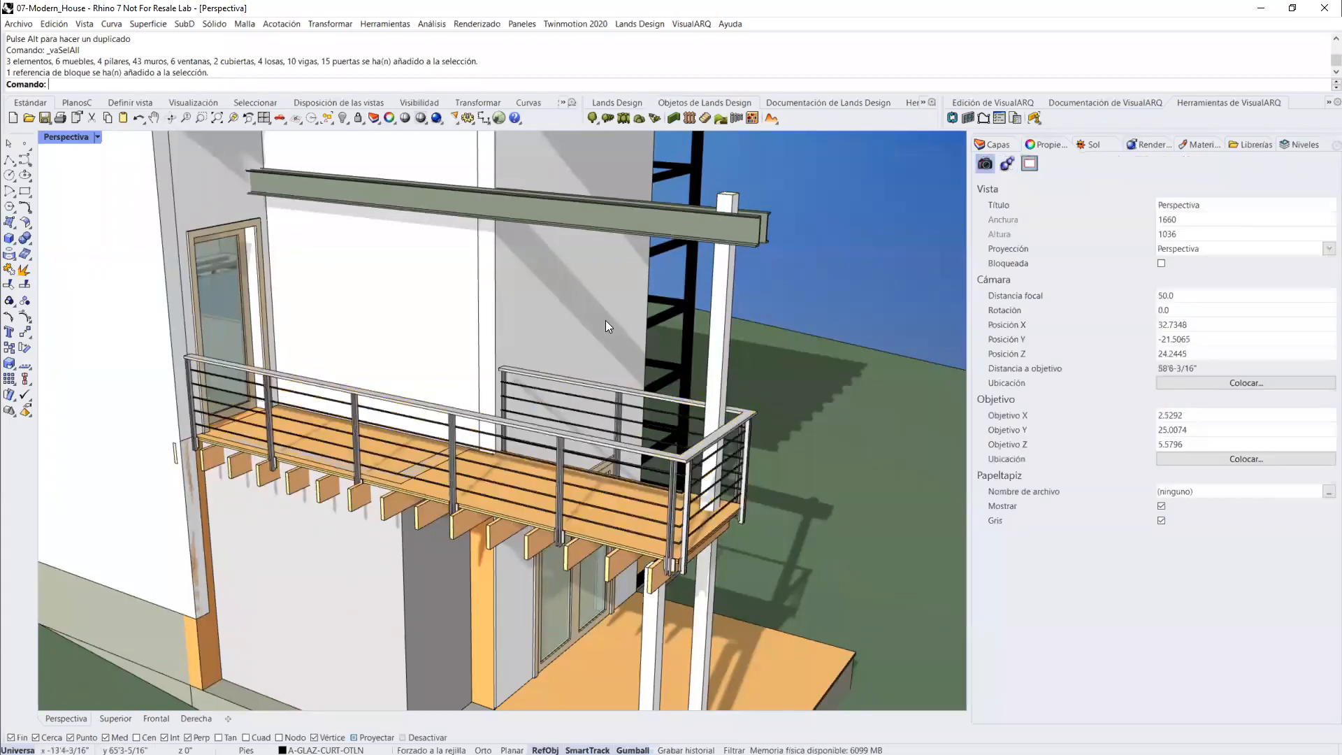
pyautogui.scroll(3, 605, 365)
pyautogui.scroll(-5, 604, 365)
pyautogui.moveTo(602, 397); pyautogui.dragTo(541, 413, button='right')
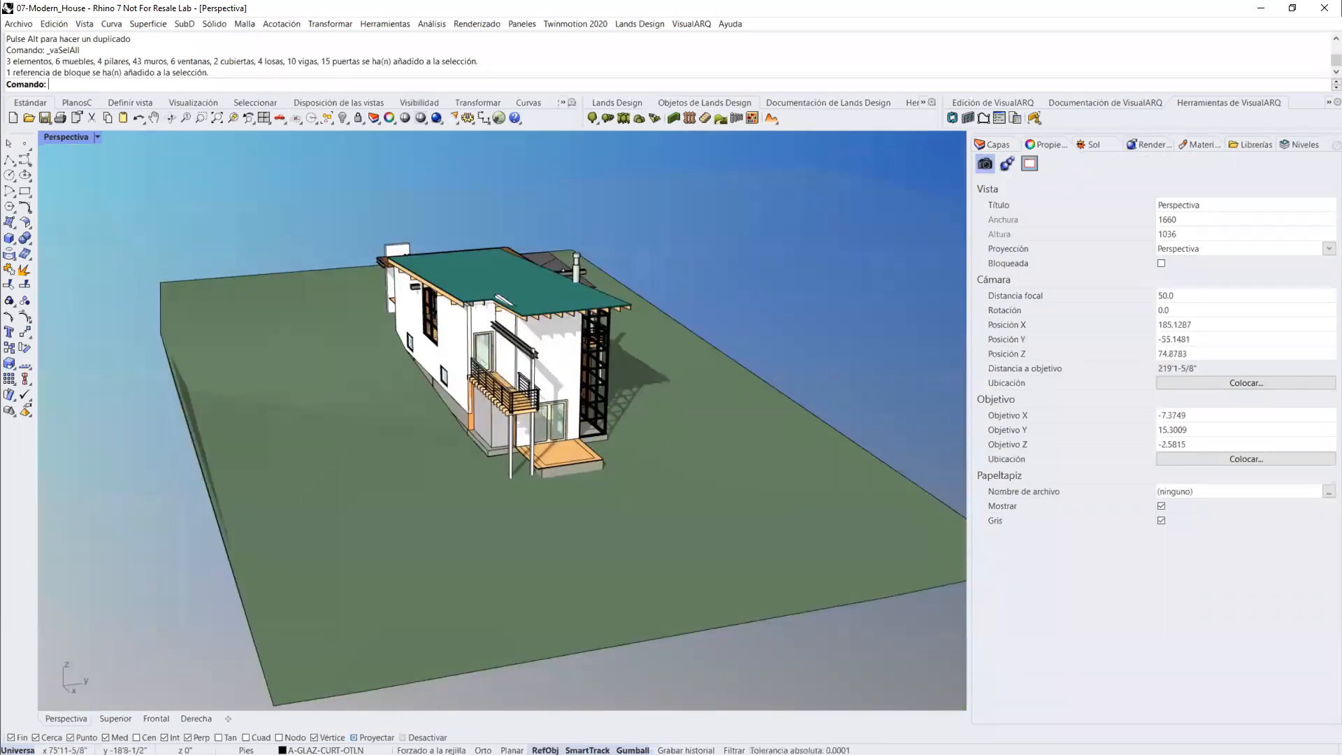
pyautogui.hotkey('alt', 'Tab')
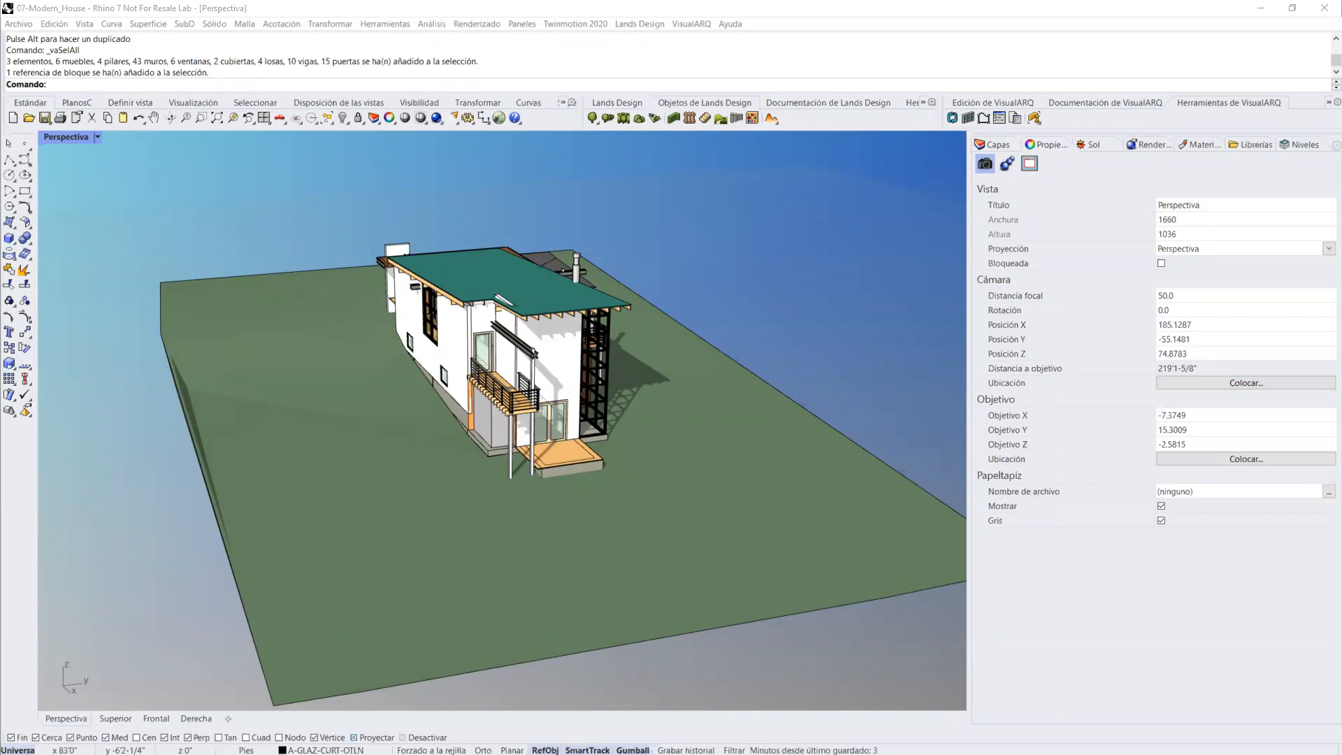
pyautogui.moveTo(798, 393); pyautogui.dragTo(689, 467, button='right')
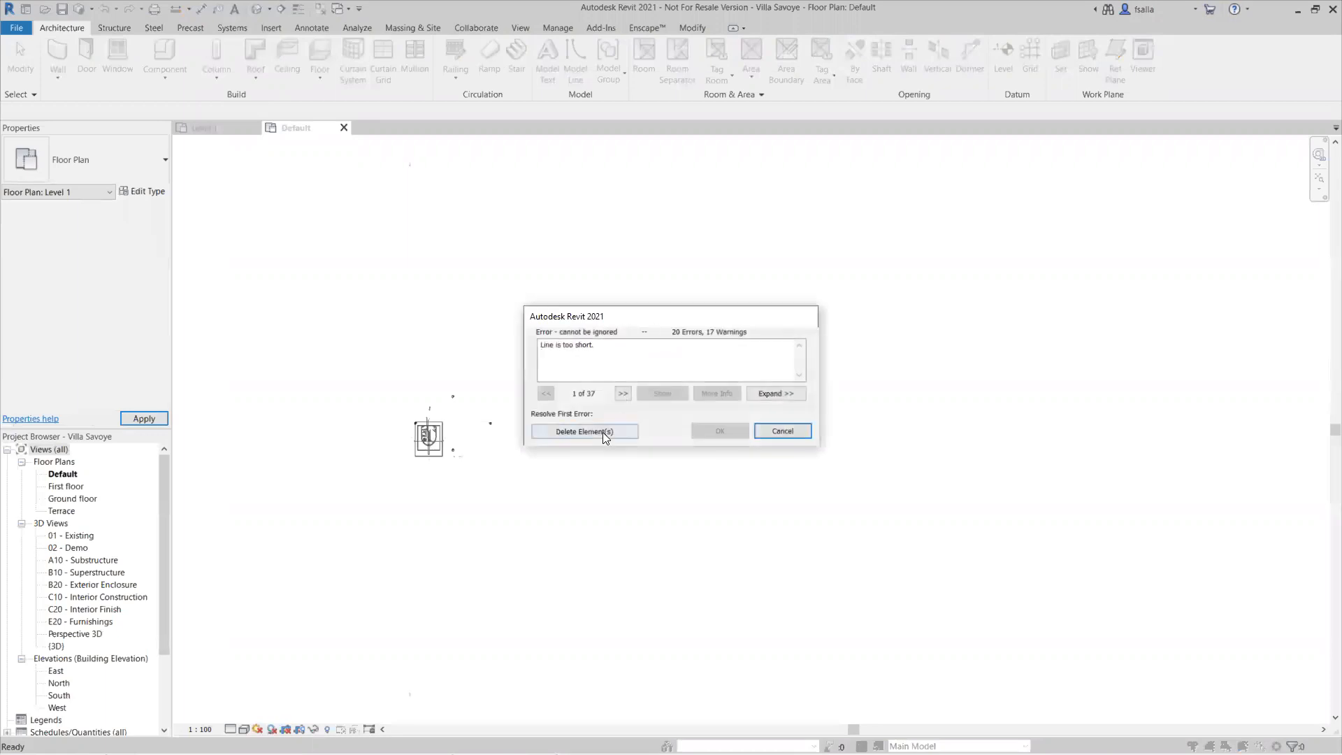
# Step: In Revit, resolve the Villa Savoye import errors by deleting the too-short line elements and the hinged instance that cuts nothing
pyautogui.click(603, 431)
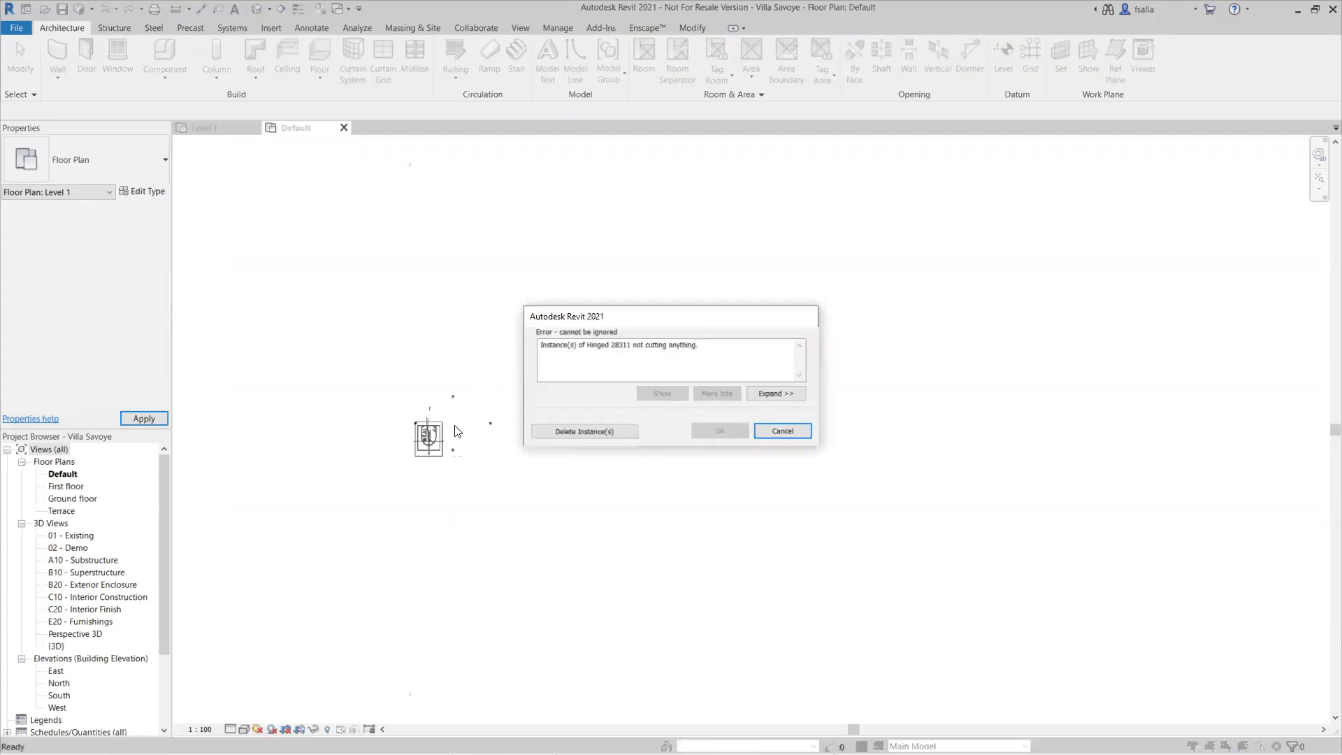
pyautogui.click(558, 432)
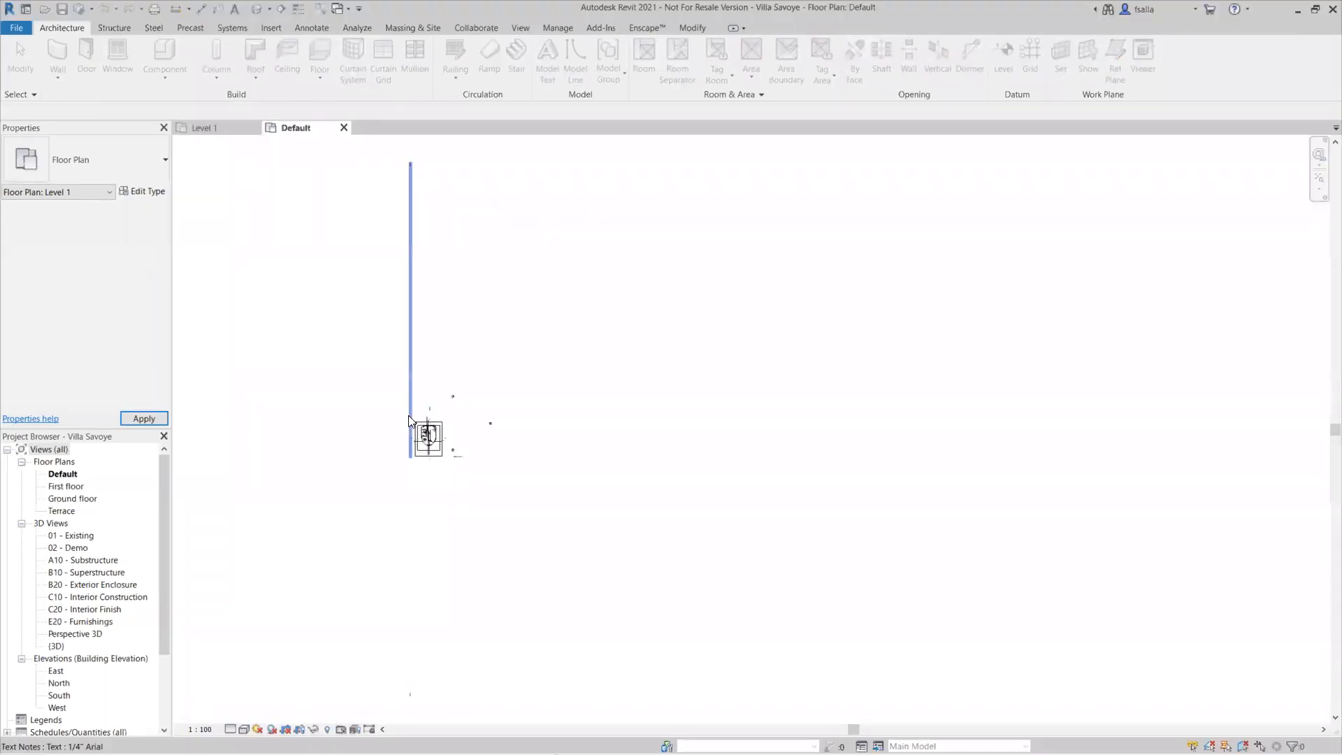
pyautogui.scroll(7, 438, 435)
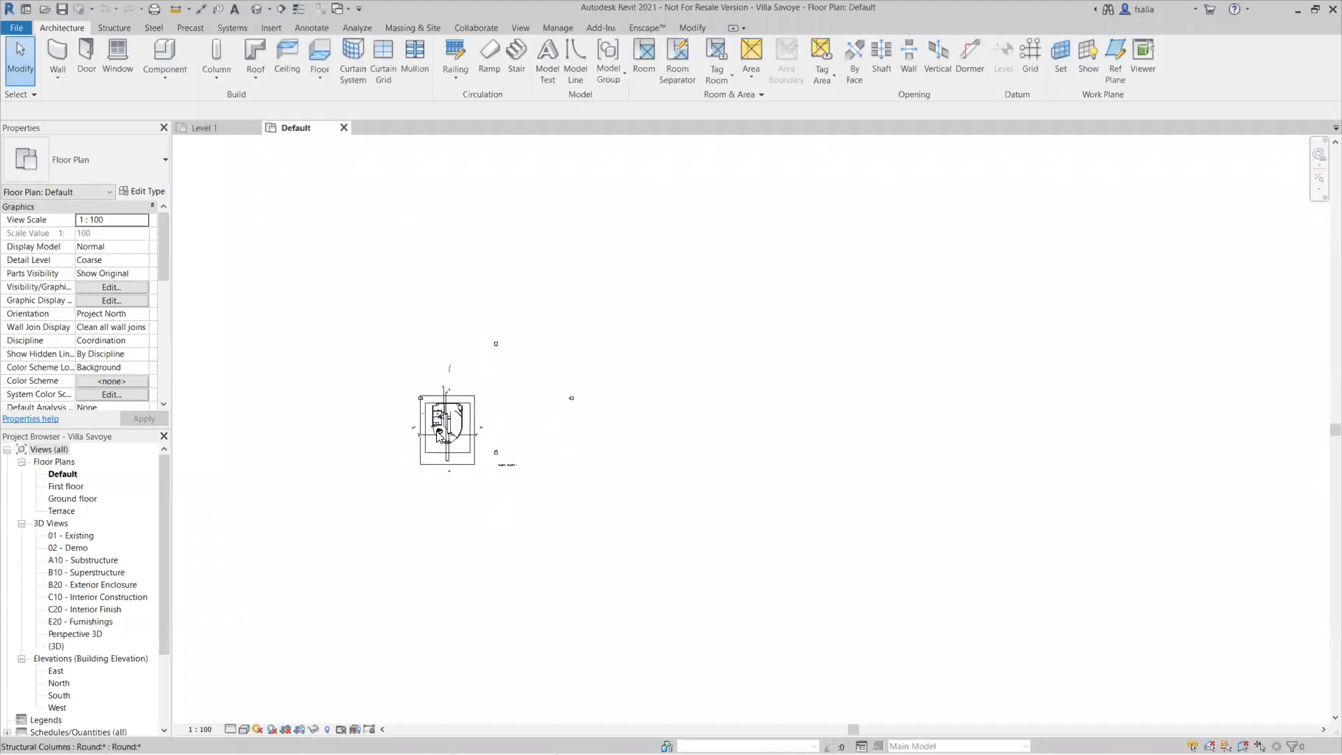
# Step: Open the default 3D view of the imported Villa Savoye with the building shown up close
pyautogui.click(257, 9)
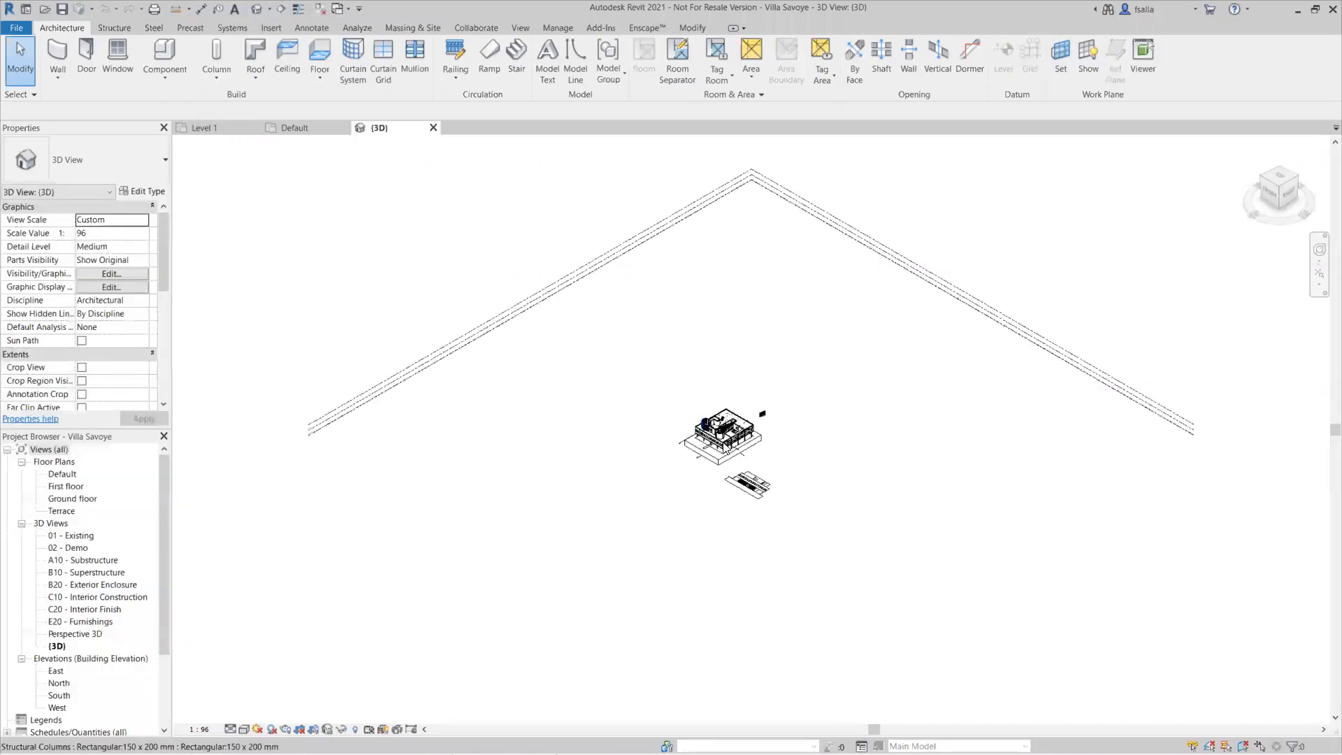
pyautogui.scroll(6, 699, 420)
pyautogui.scroll(3, 708, 461)
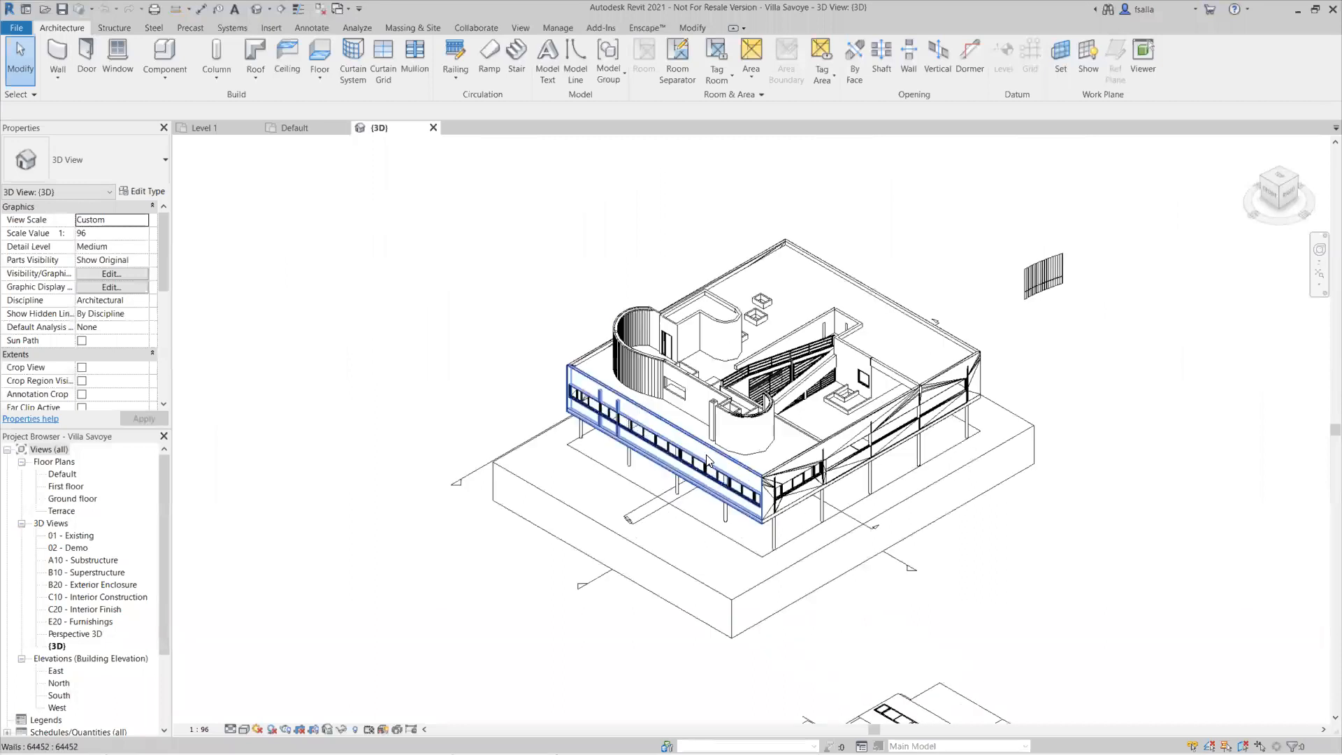
pyautogui.scroll(2, 663, 467)
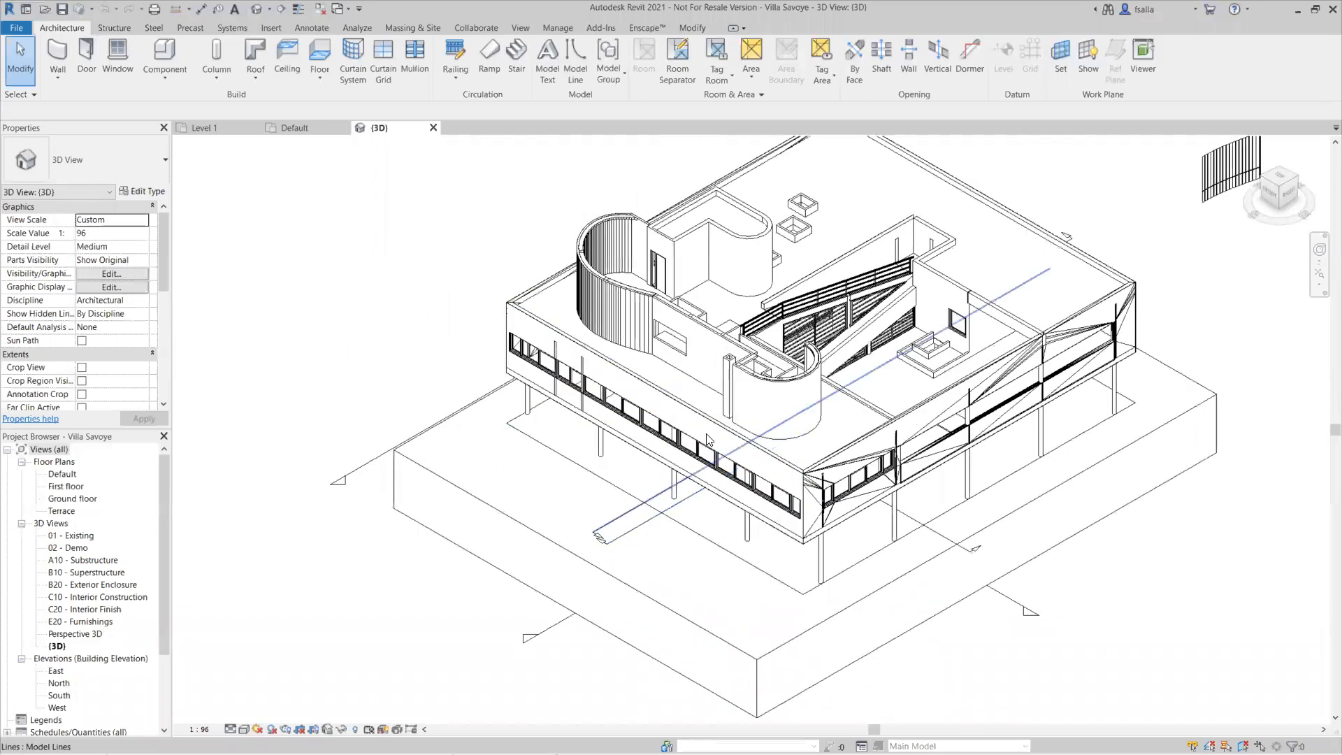
# Step: Select the long front facade wall, examine its type properties, and close them without changes
pyautogui.click(756, 438)
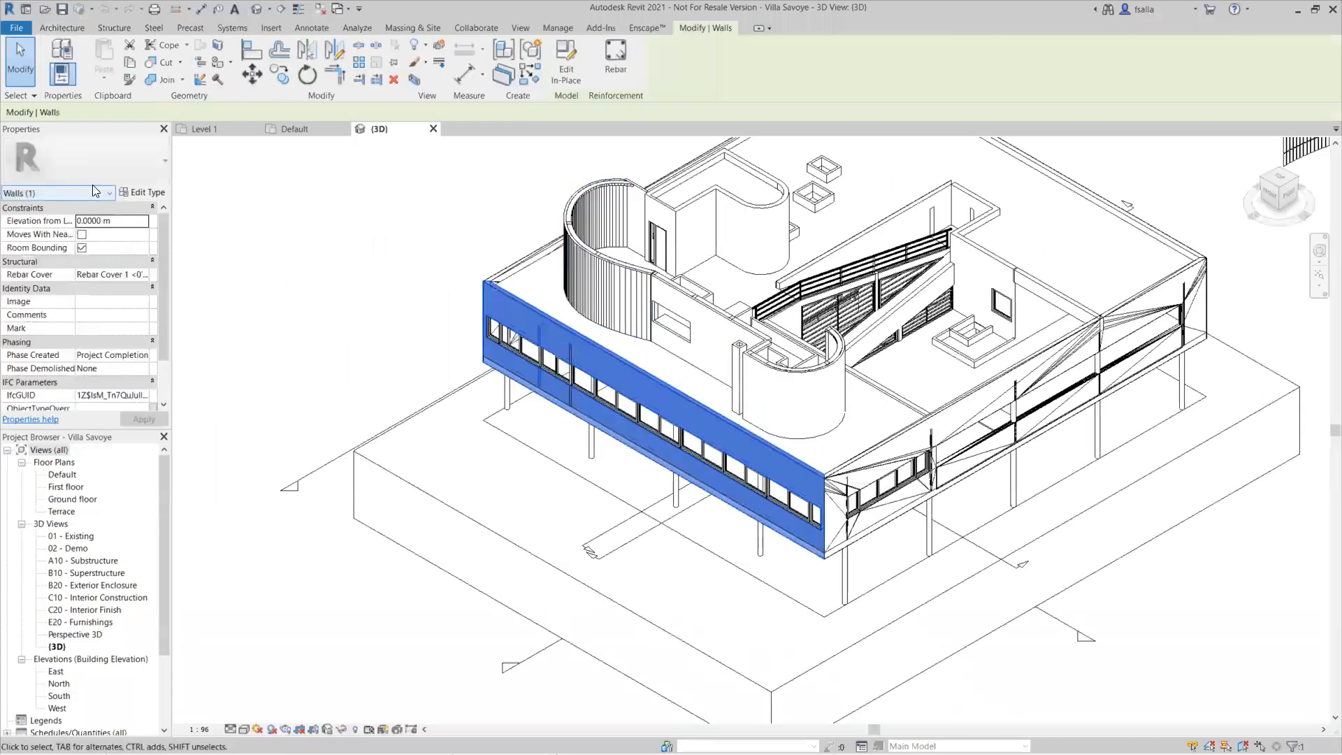
pyautogui.click(126, 194)
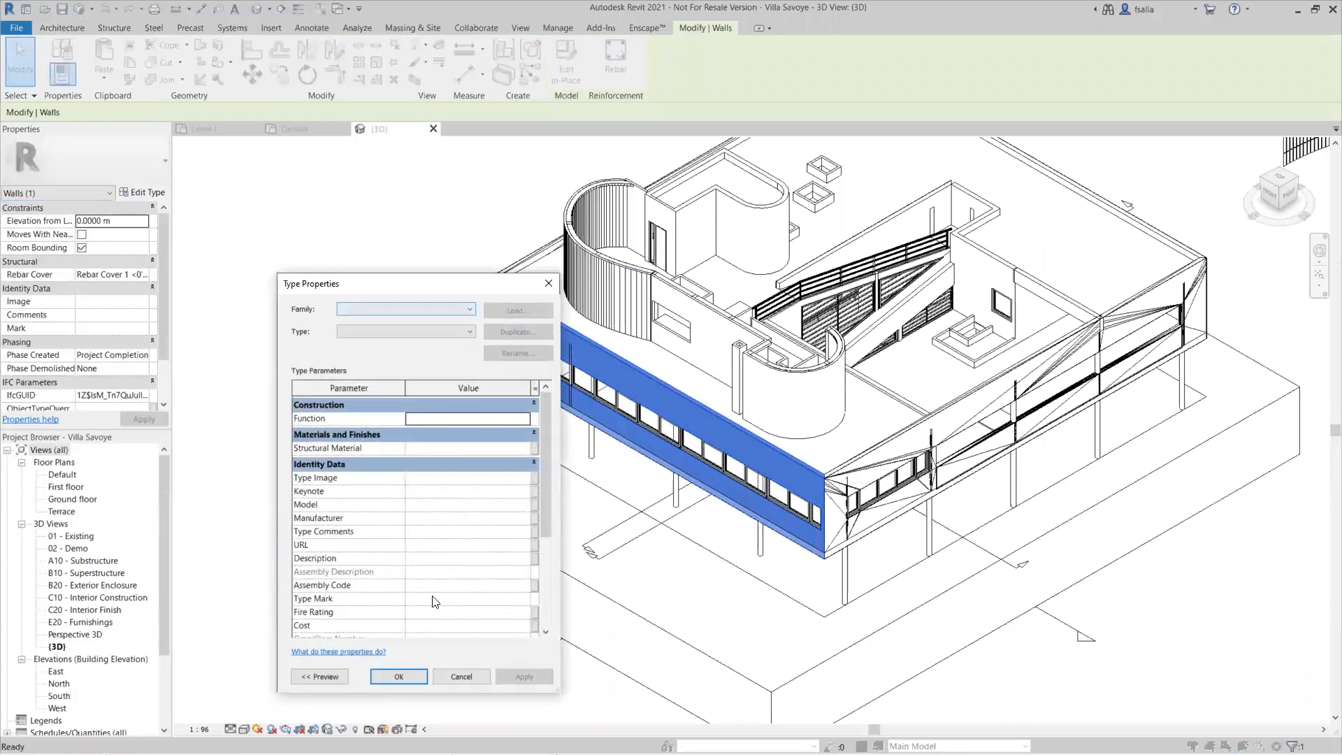
pyautogui.click(458, 677)
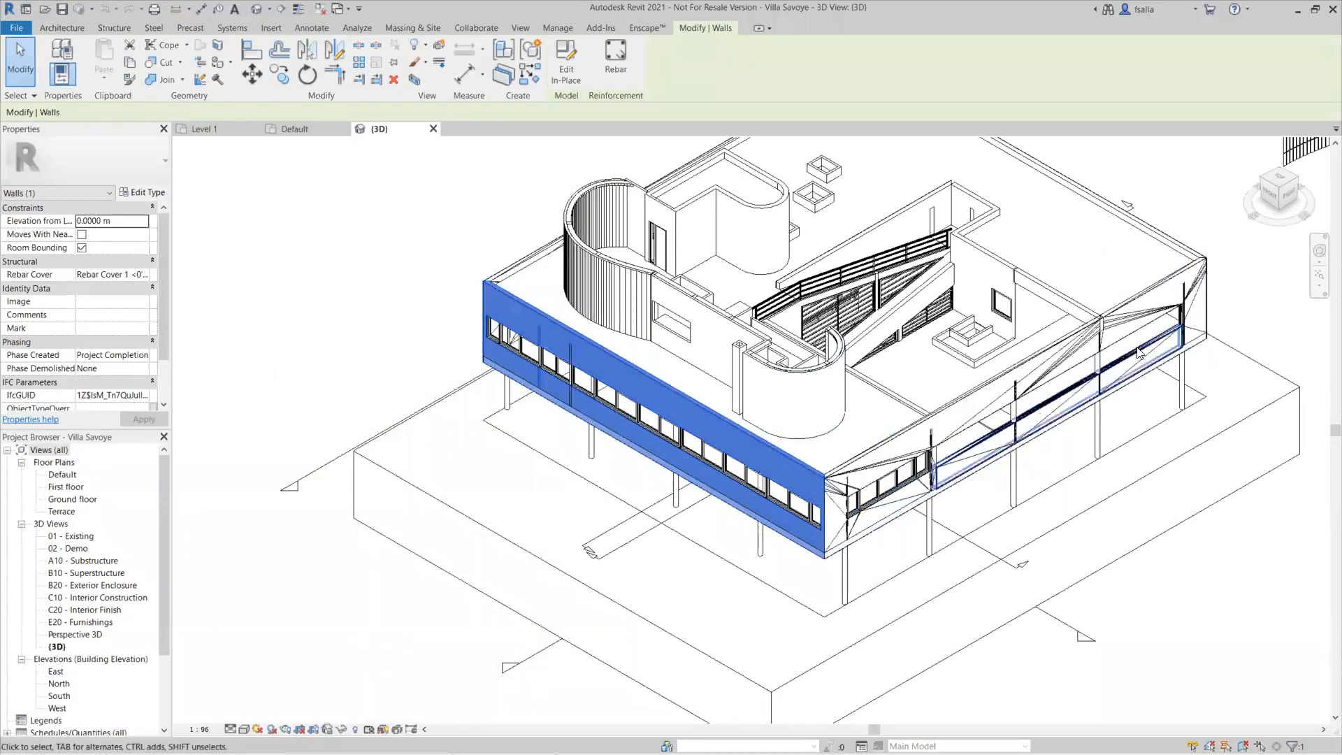
# Step: Check the category of the curved rooftop wall and the available types for the straight rooftop wall, and clear the selection
pyautogui.click(631, 299)
pyautogui.click(572, 233)
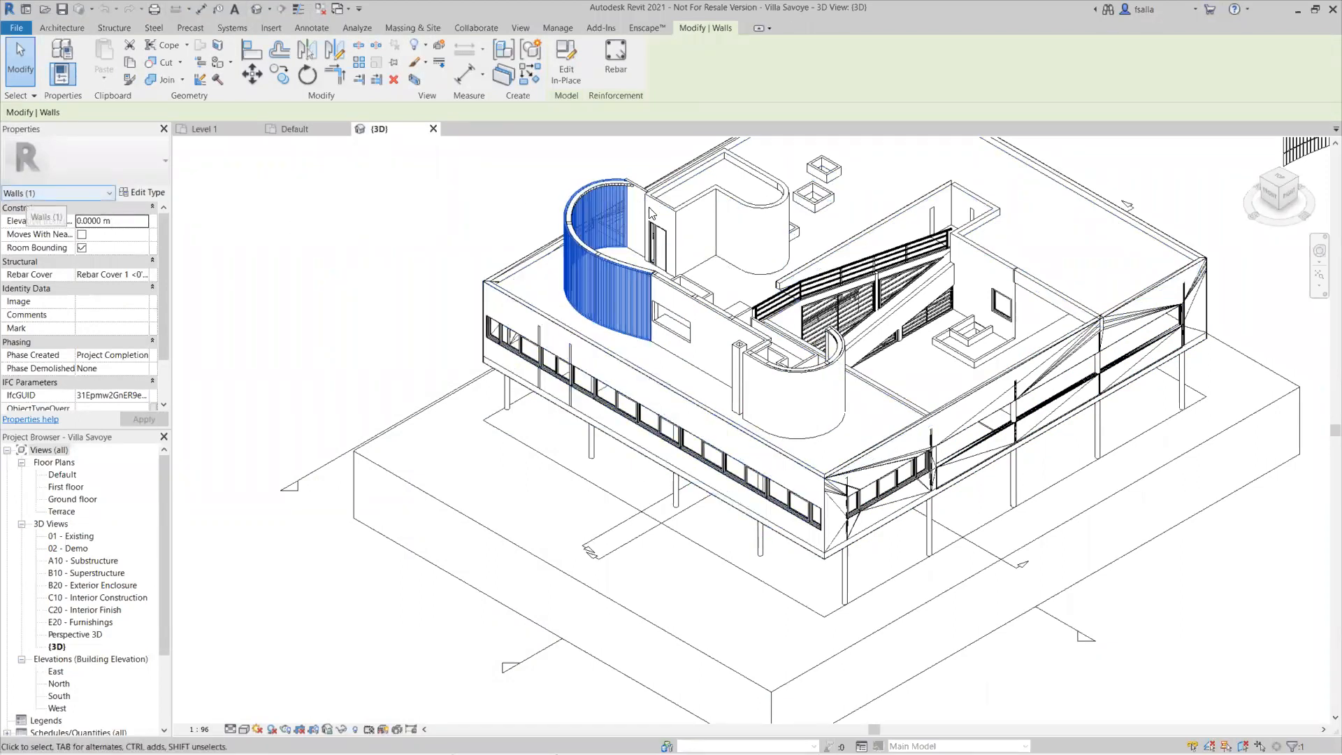
pyautogui.click(760, 241)
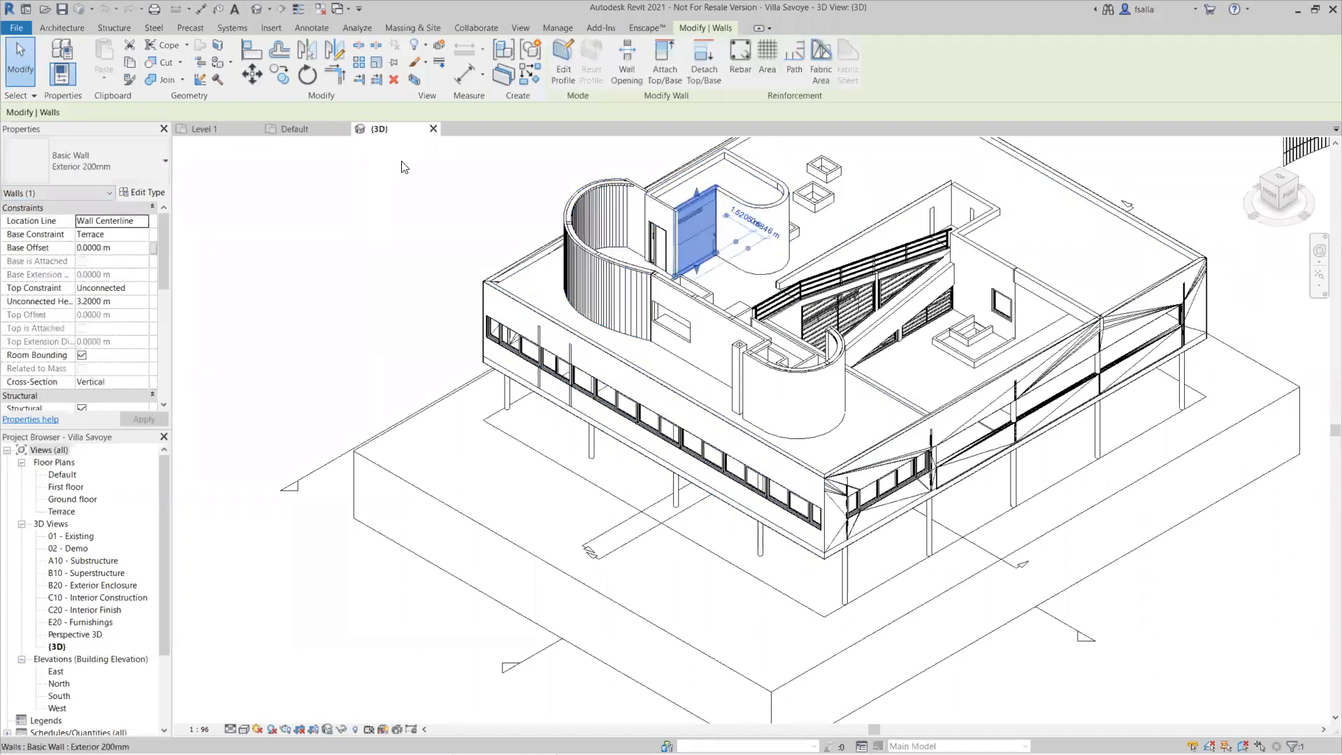
pyautogui.click(159, 162)
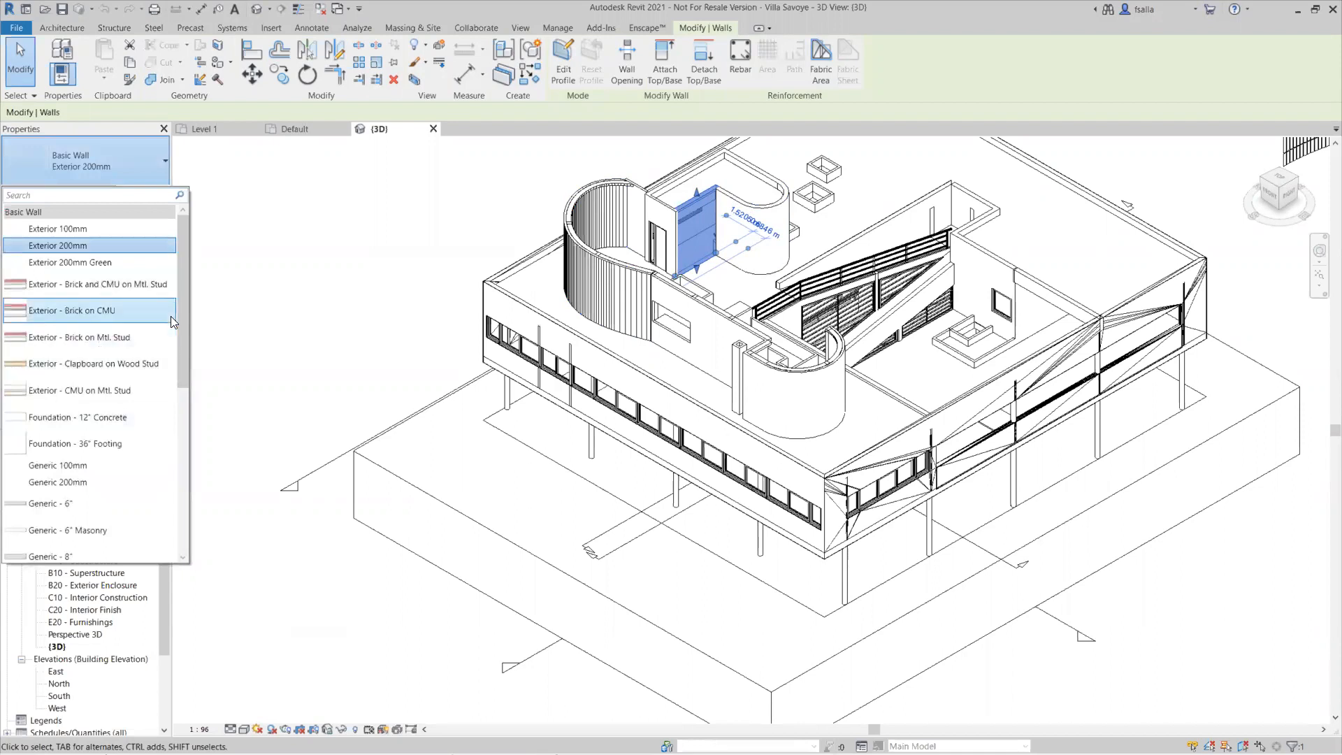
pyautogui.click(240, 288)
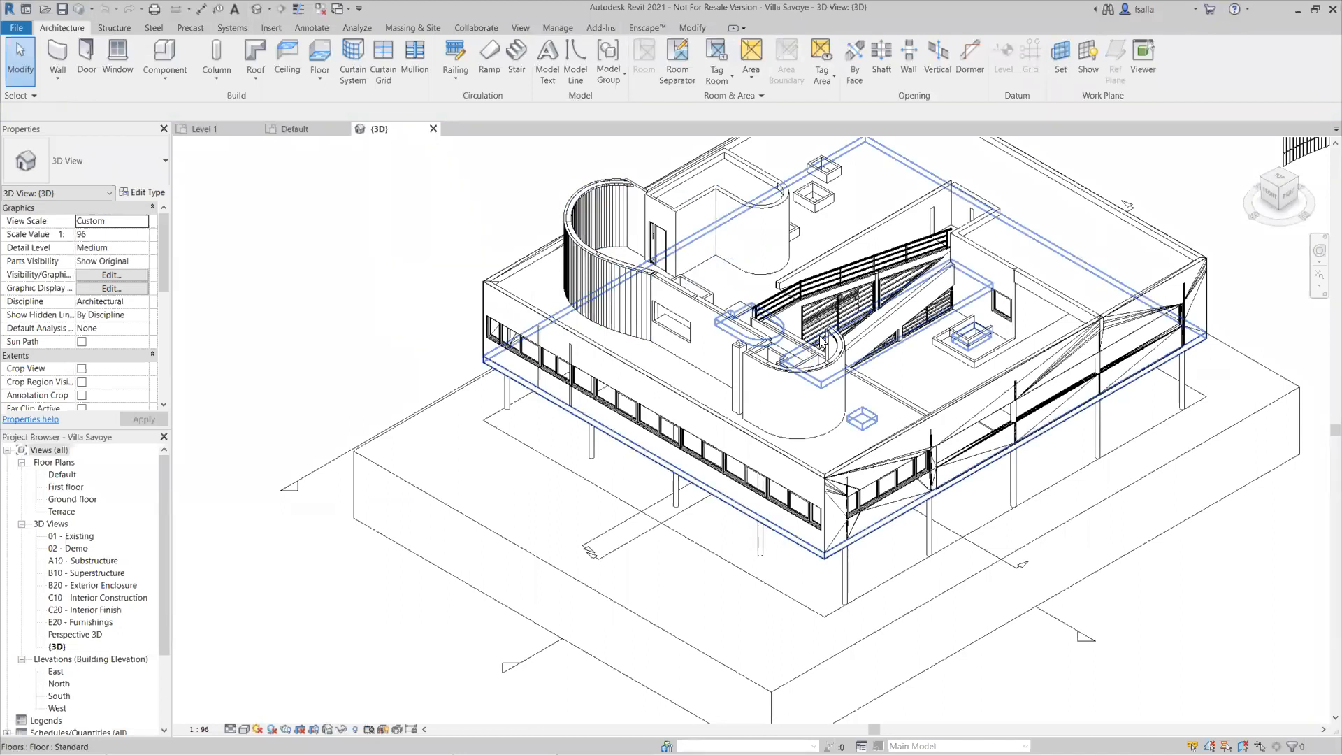
# Step: Select the ground slab under the villa and examine the IFC parameters in its type properties, including Fase de Renovación
pyautogui.keyDown('shift'); pyautogui.moveTo(828, 372); pyautogui.dragTo(850, 348, button='middle'); pyautogui.keyUp('shift')
pyautogui.scroll(2, 841, 363)
pyautogui.click(777, 618)
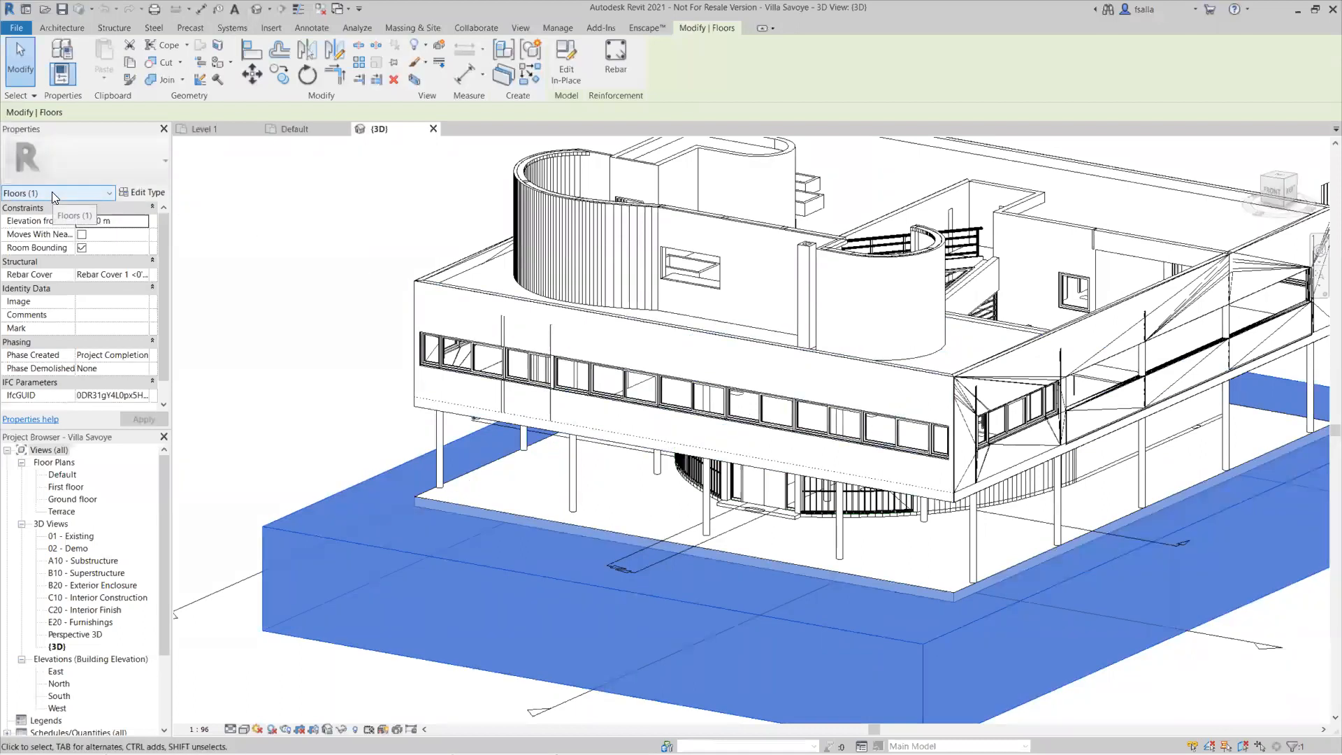
pyautogui.click(128, 194)
pyautogui.scroll(-3, 518, 502)
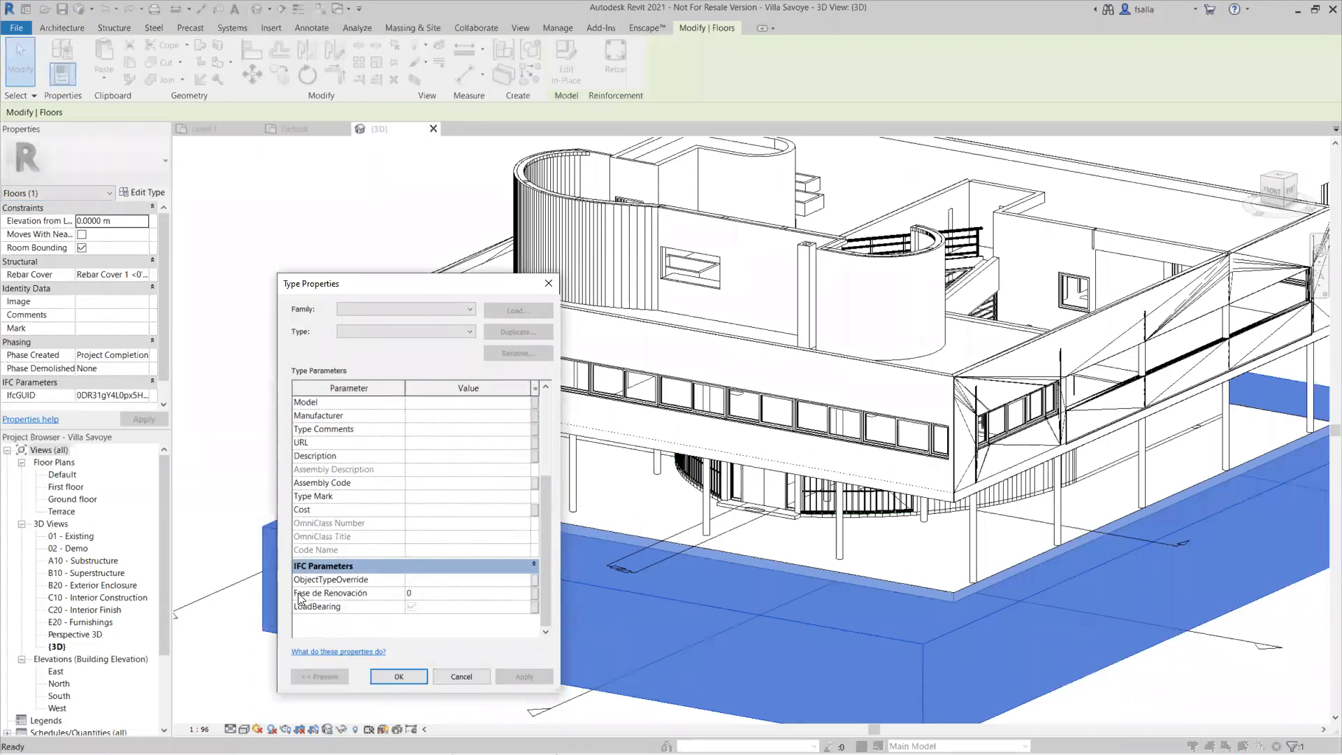
pyautogui.click(410, 596)
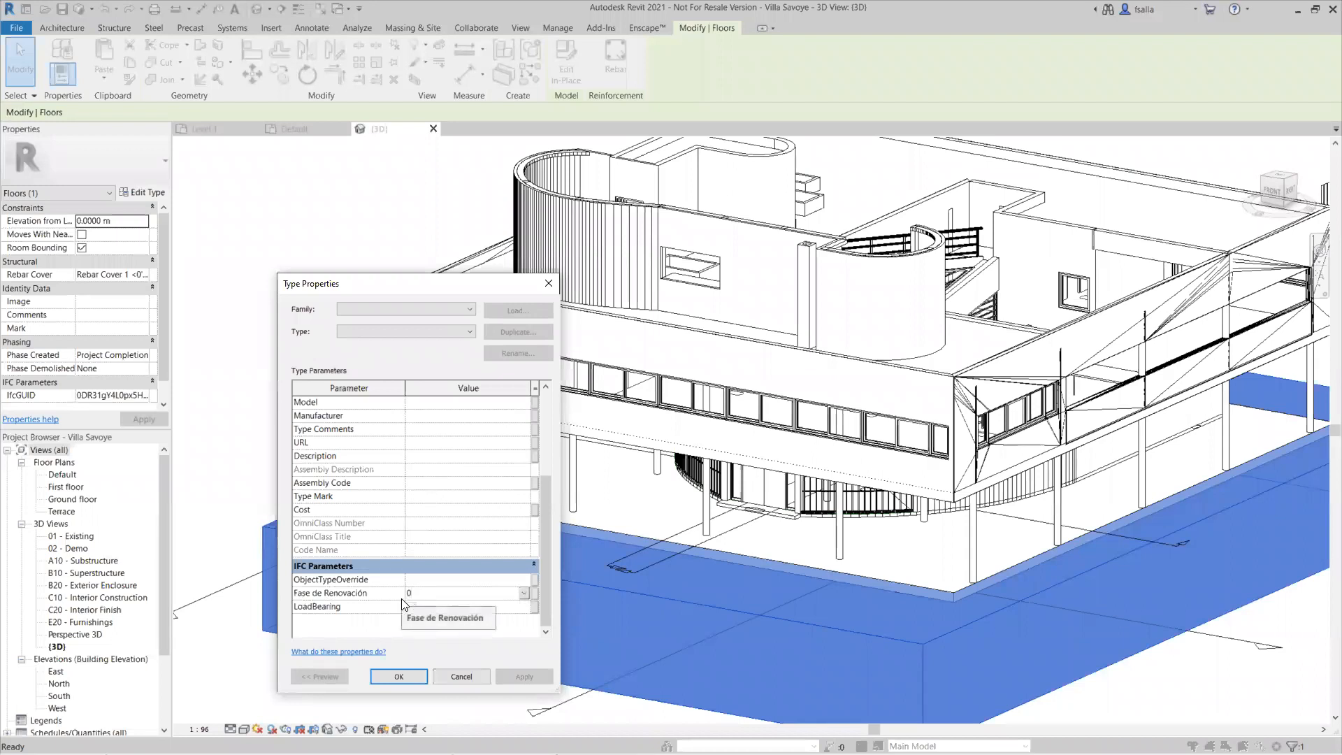
pyautogui.click(448, 677)
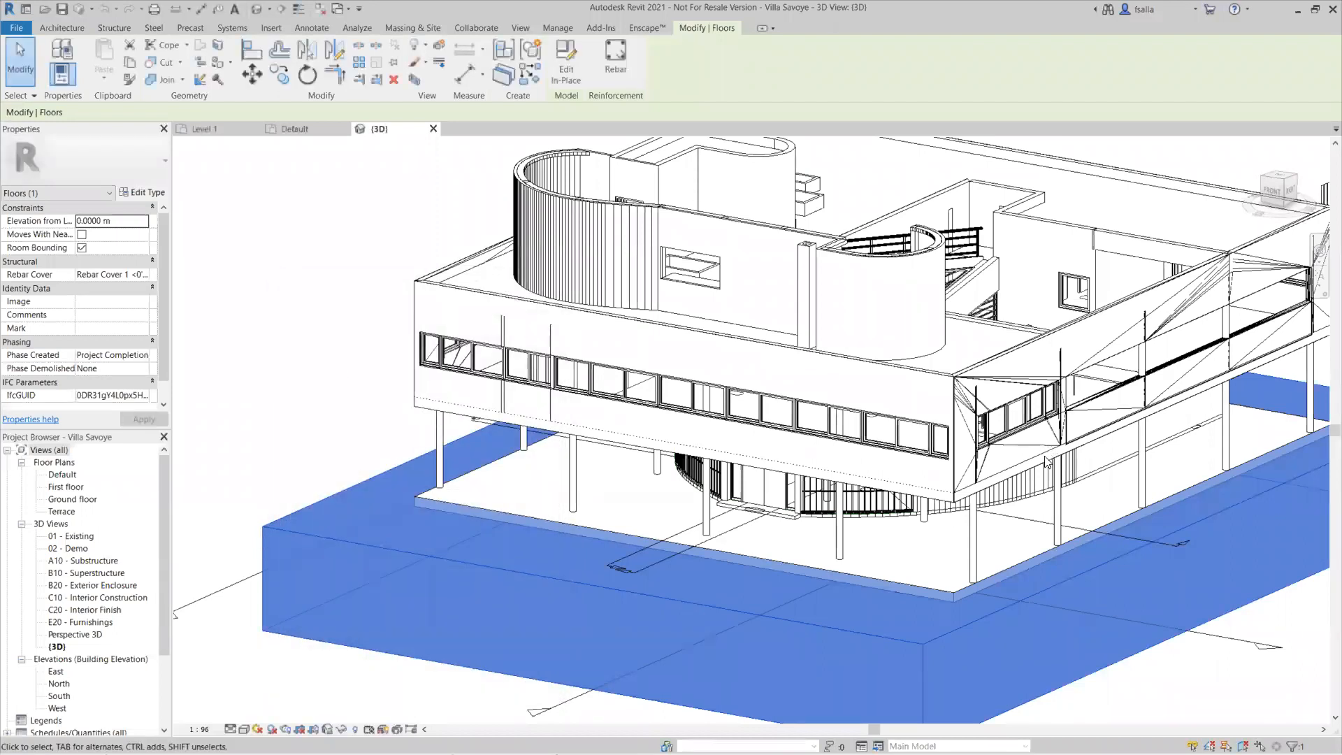
# Step: Select the multi-leaf bifold door on the terrace and examine the IFC parameters in its type properties, closing them without changes
pyautogui.scroll(-2, 1042, 475)
pyautogui.keyDown('shift'); pyautogui.moveTo(1040, 487); pyautogui.dragTo(769, 392, button='middle'); pyautogui.keyUp('shift')
pyautogui.scroll(5, 769, 357)
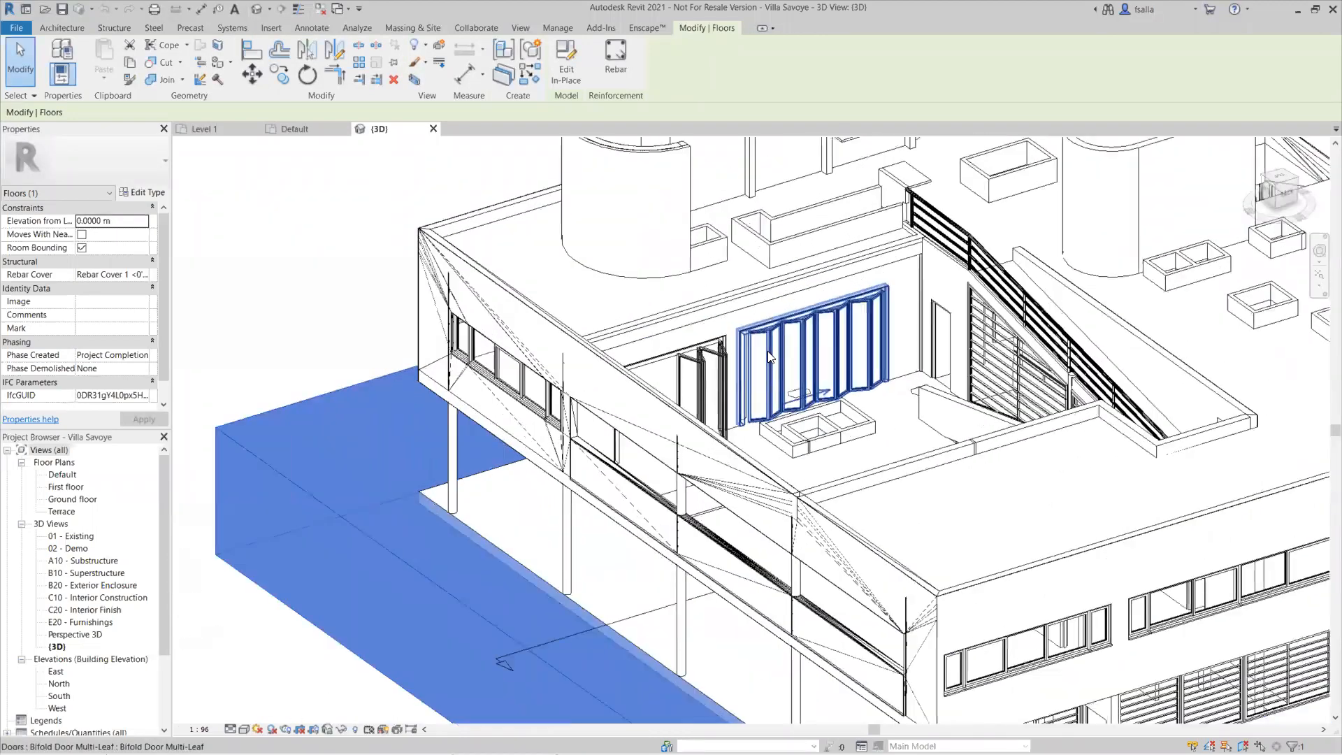
pyautogui.click(769, 356)
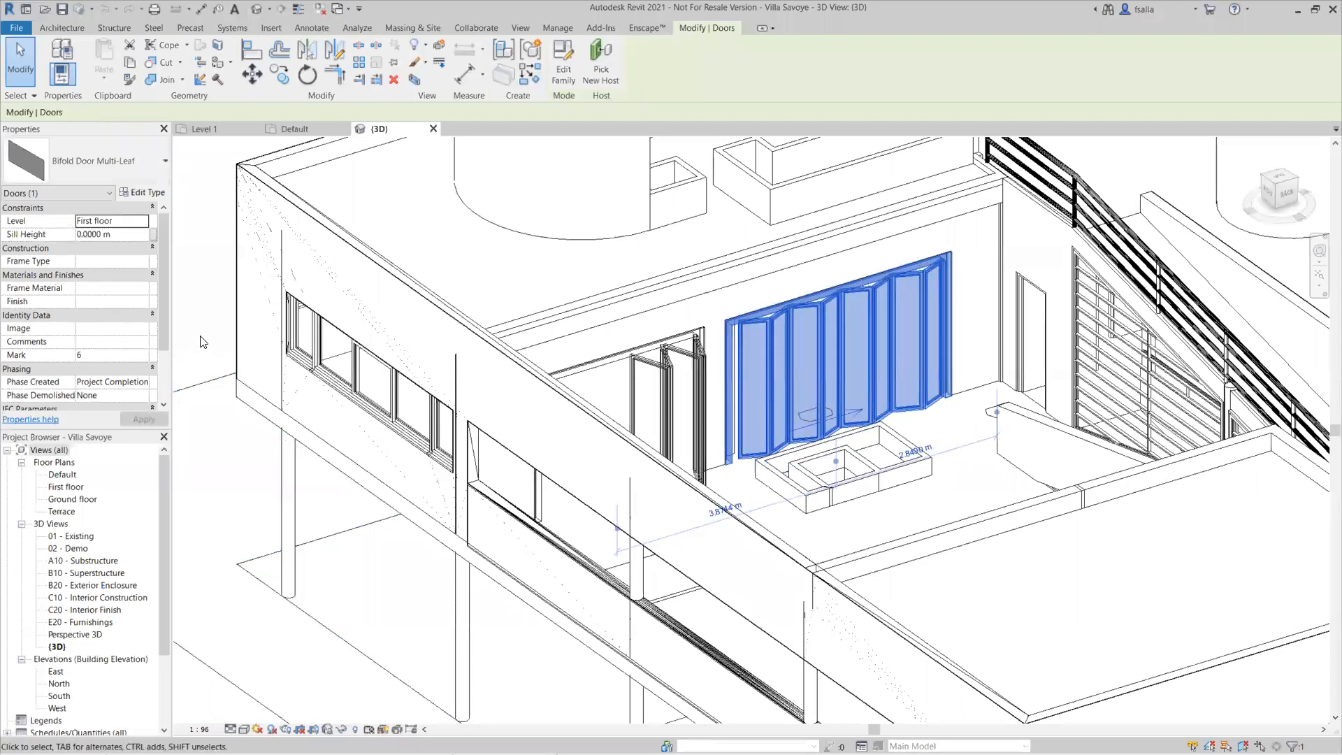
pyautogui.click(133, 194)
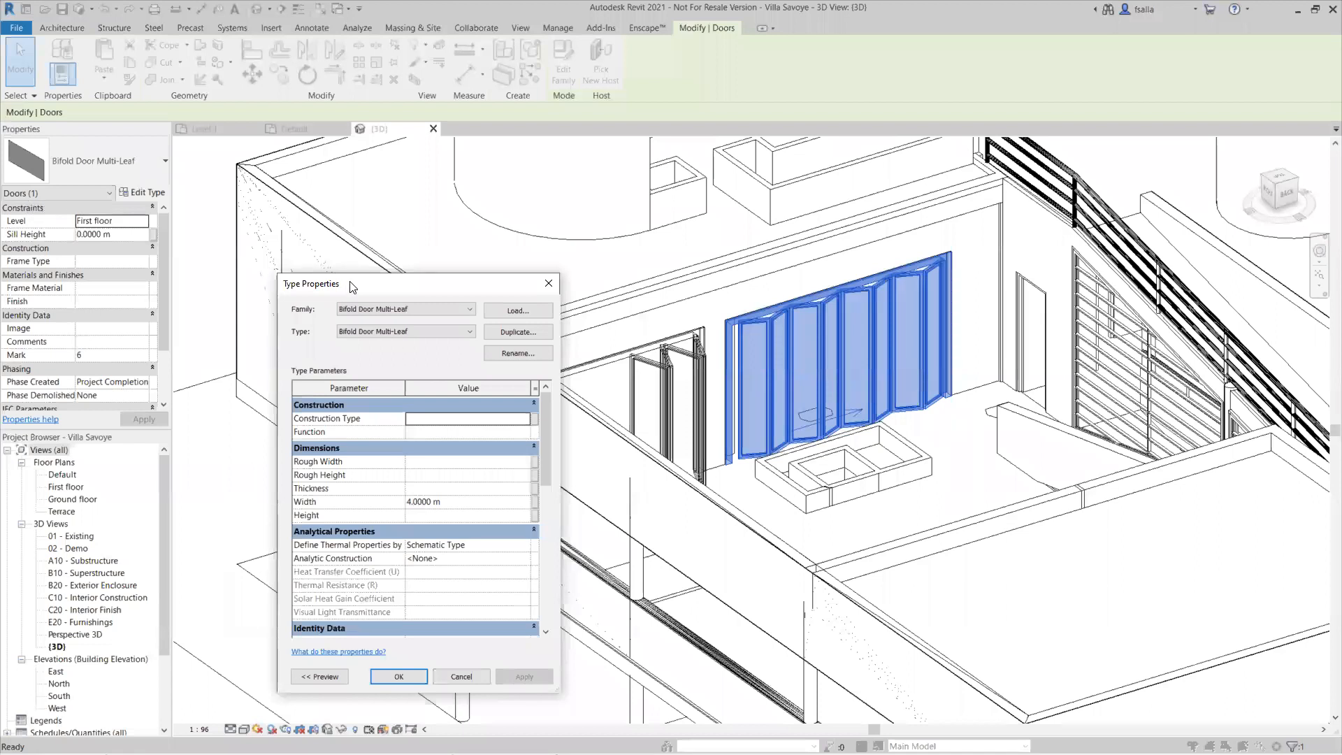
pyautogui.moveTo(347, 289); pyautogui.dragTo(380, 218)
pyautogui.moveTo(575, 369); pyautogui.dragTo(571, 532)
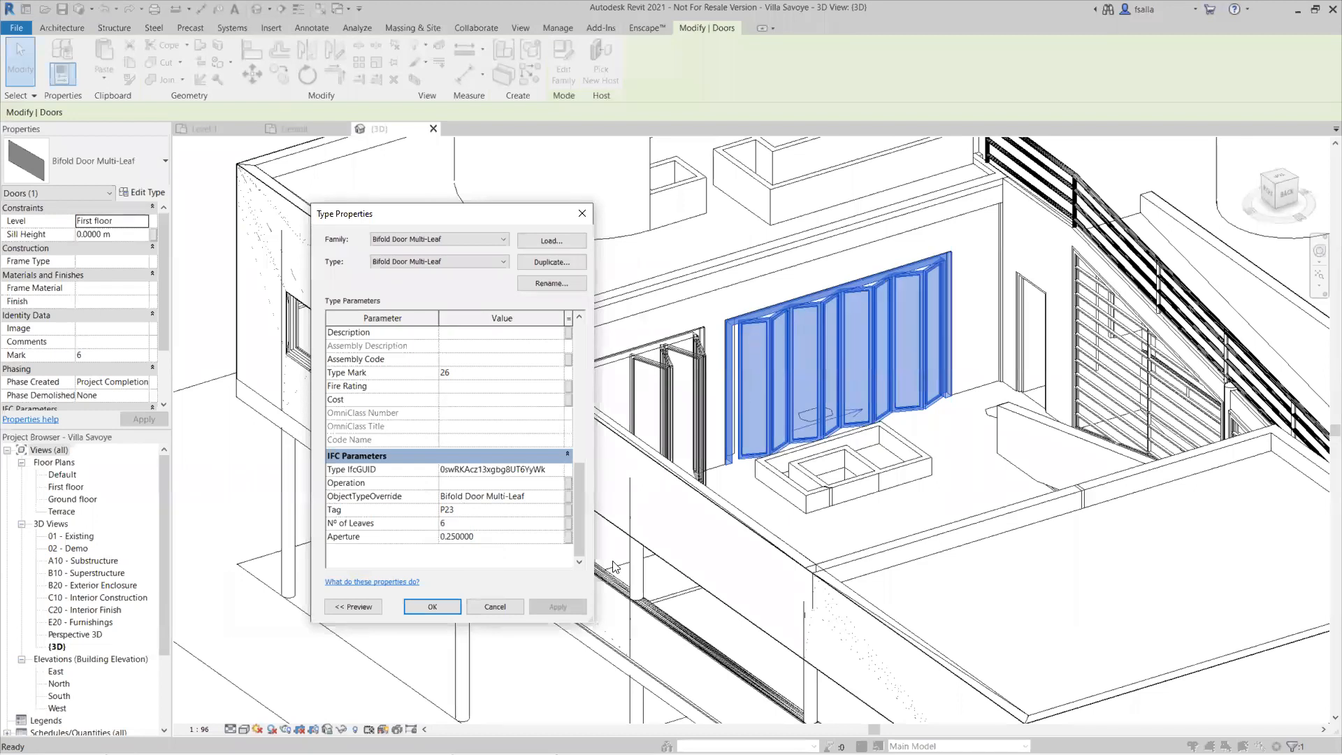
pyautogui.click(496, 607)
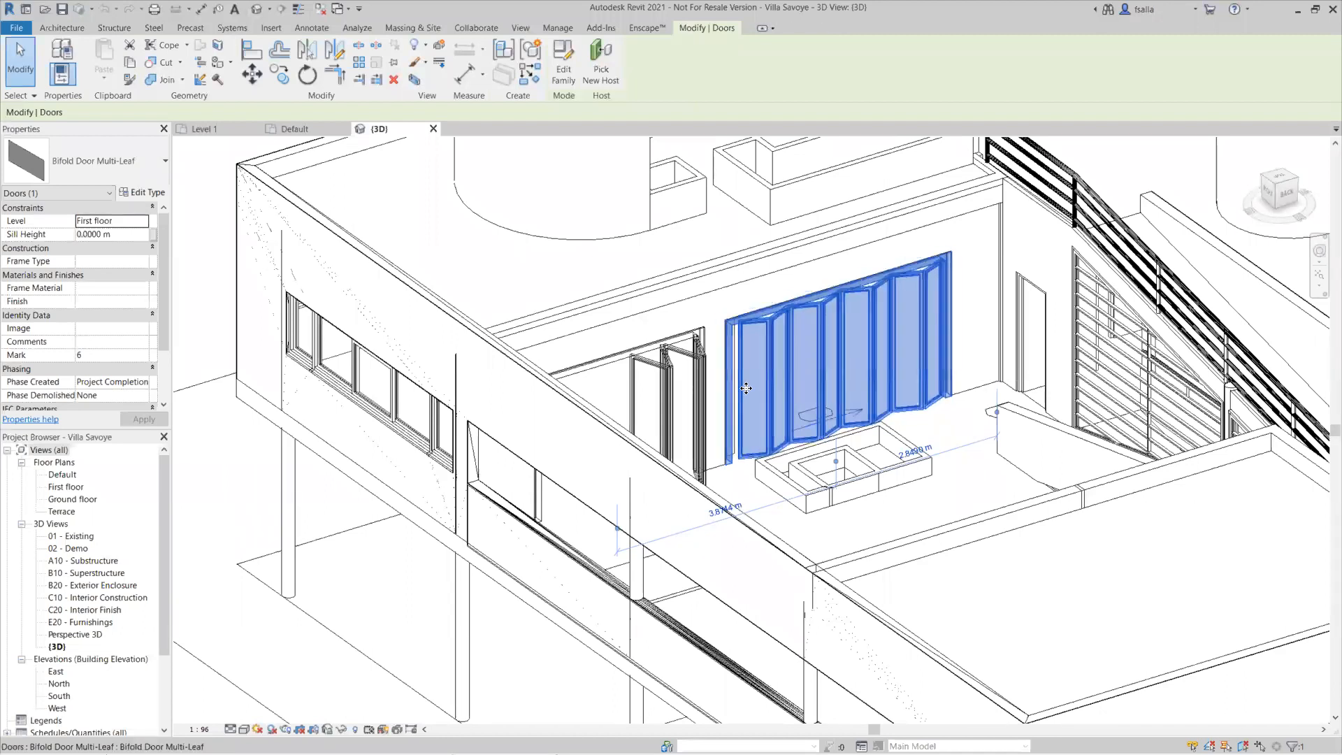
pyautogui.scroll(-5, 512, 559)
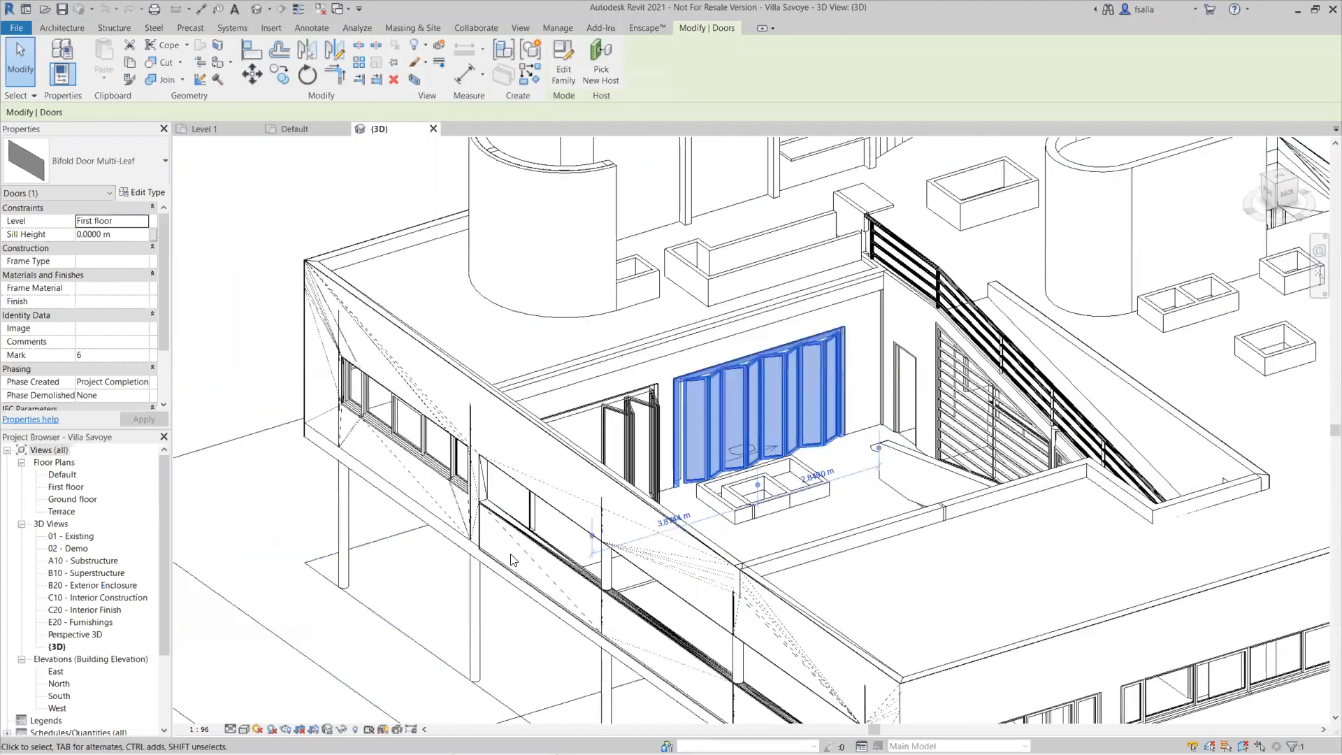
pyautogui.scroll(-4, 512, 559)
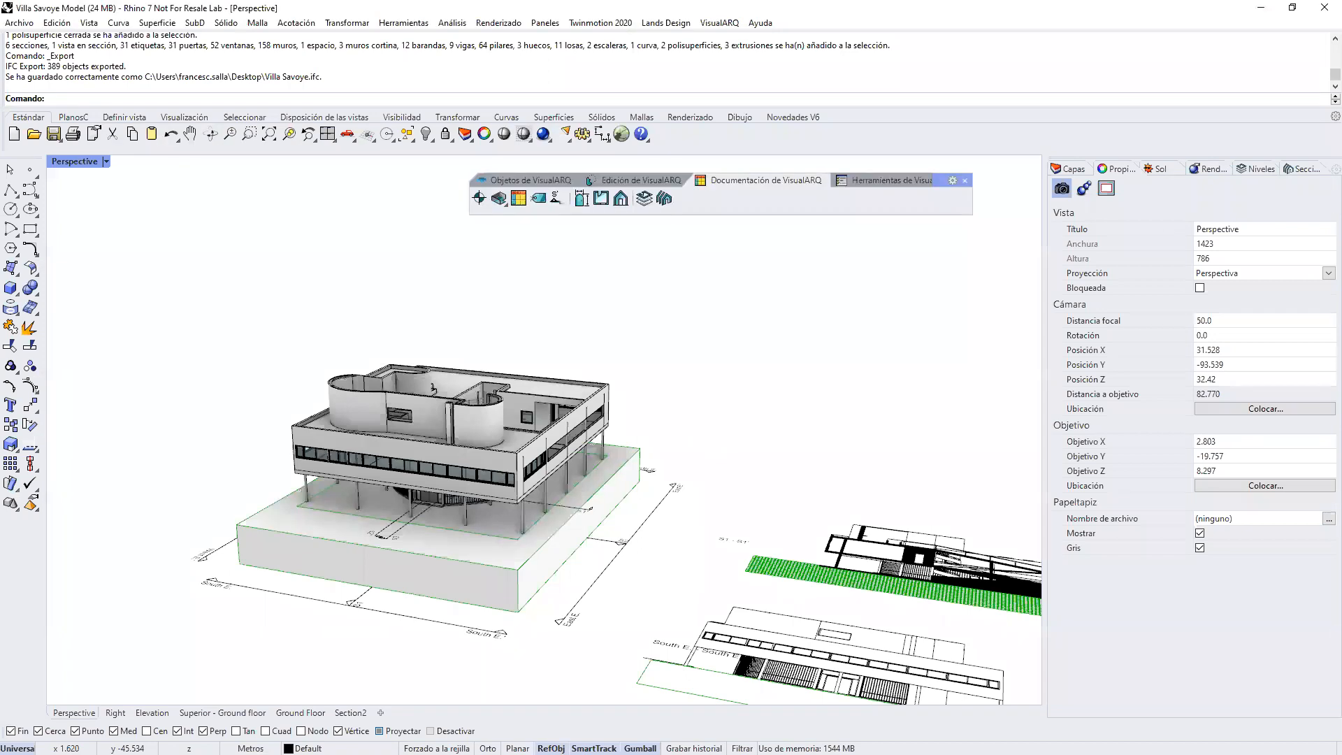
# Step: In the Rhino Villa Savoye model, select the long front facade wall, check its custom information parameters, and clear the selection
pyautogui.moveTo(558, 427); pyautogui.dragTo(603, 442, button='right')
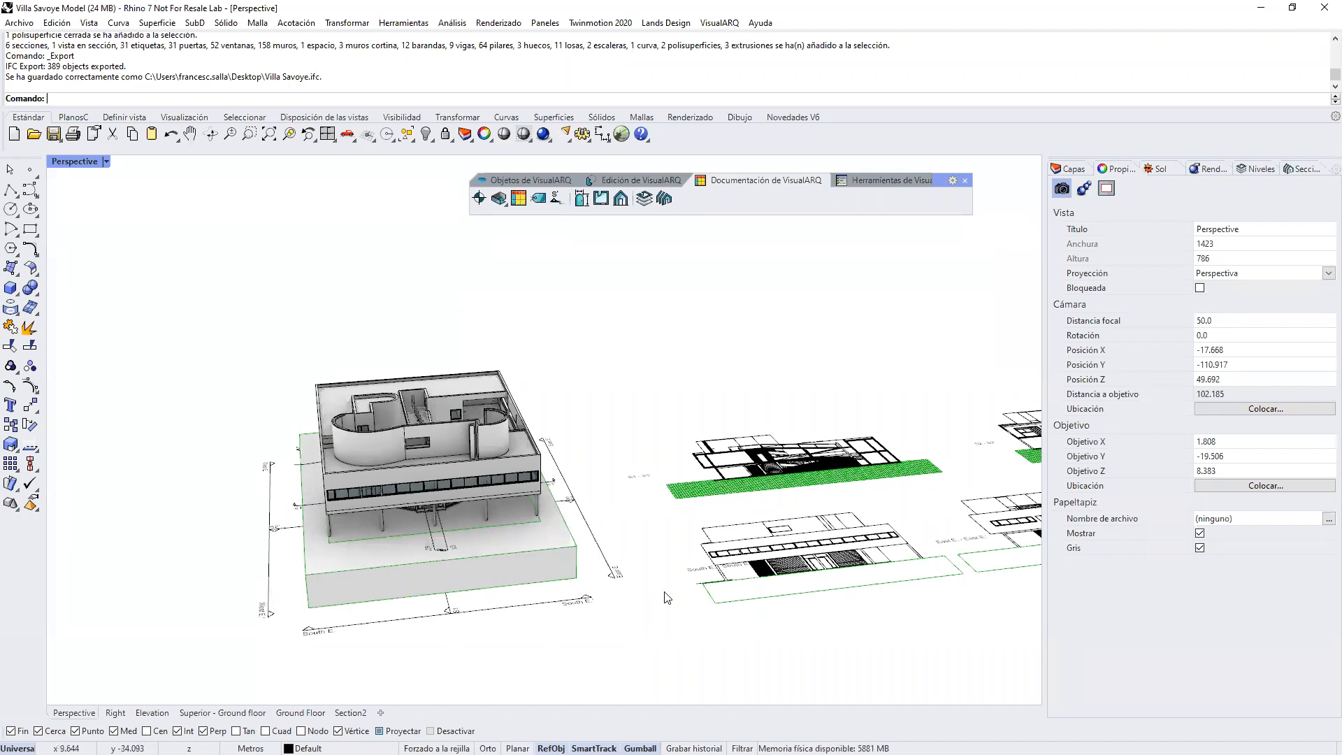
pyautogui.moveTo(625, 559); pyautogui.dragTo(402, 501, button='right')
pyautogui.scroll(5, 402, 501)
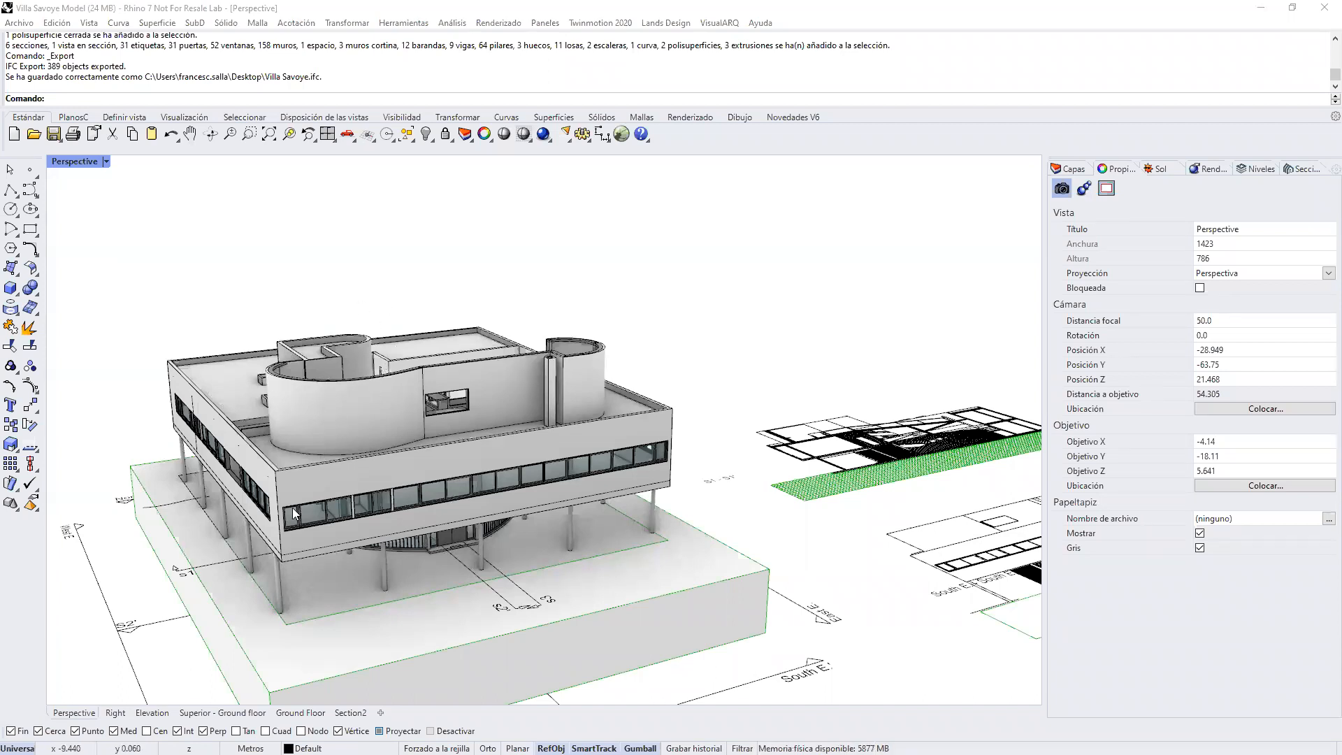
pyautogui.scroll(2, 276, 538)
pyautogui.click(421, 424)
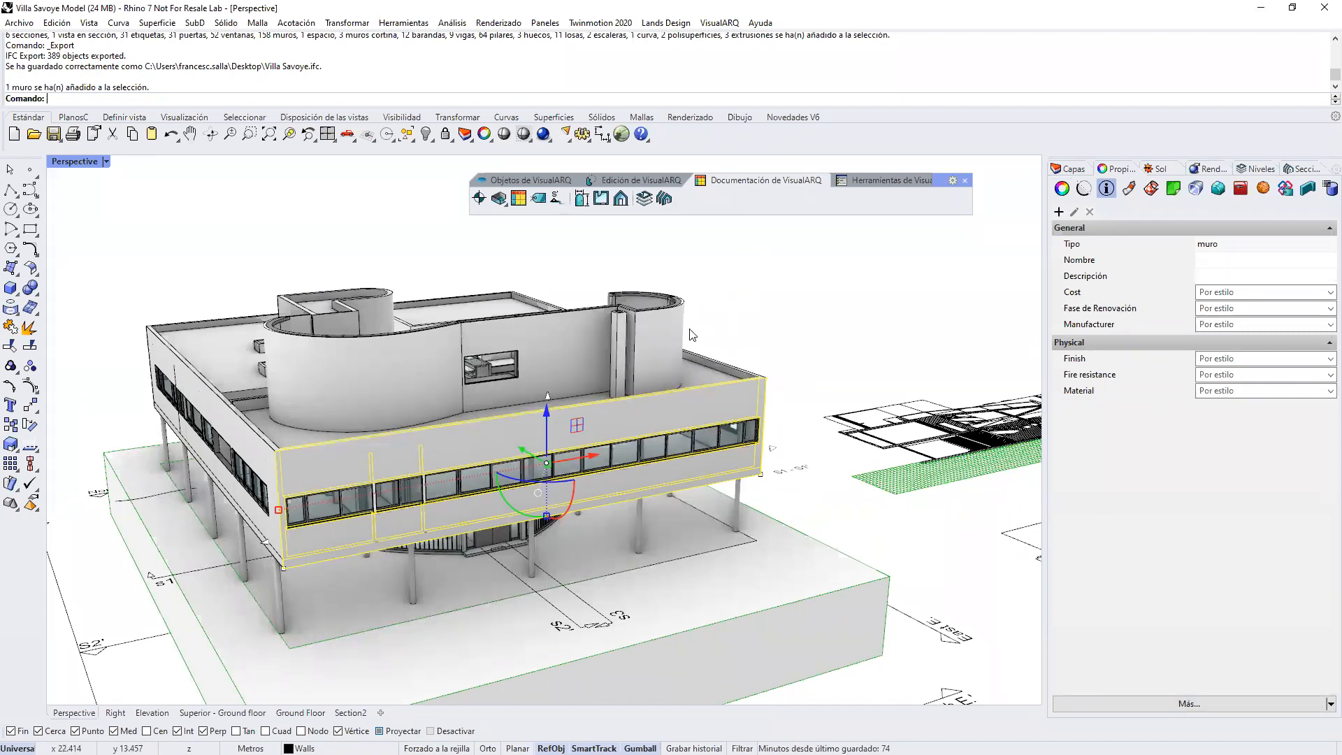
pyautogui.click(727, 295)
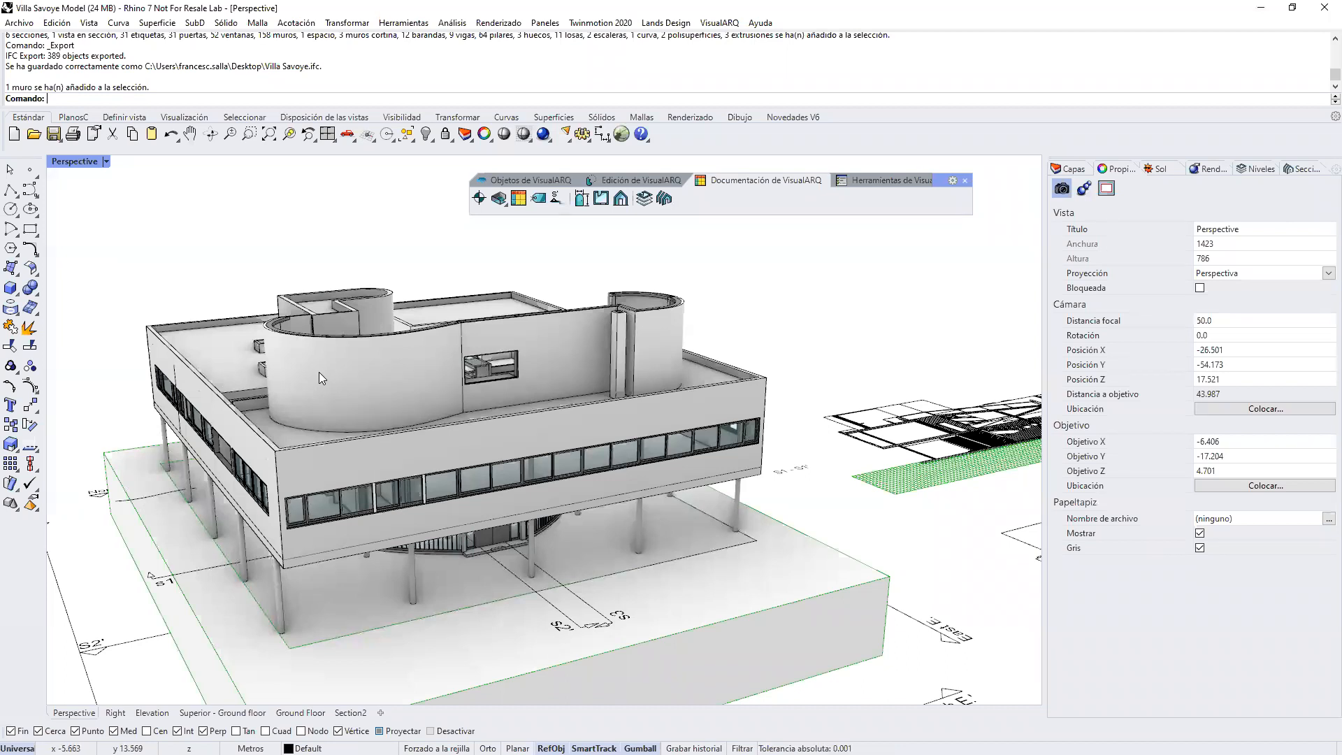
# Step: Select the long front facade wall again and open its Exterior 200mm style properties with the wall layers listed
pyautogui.click(356, 449)
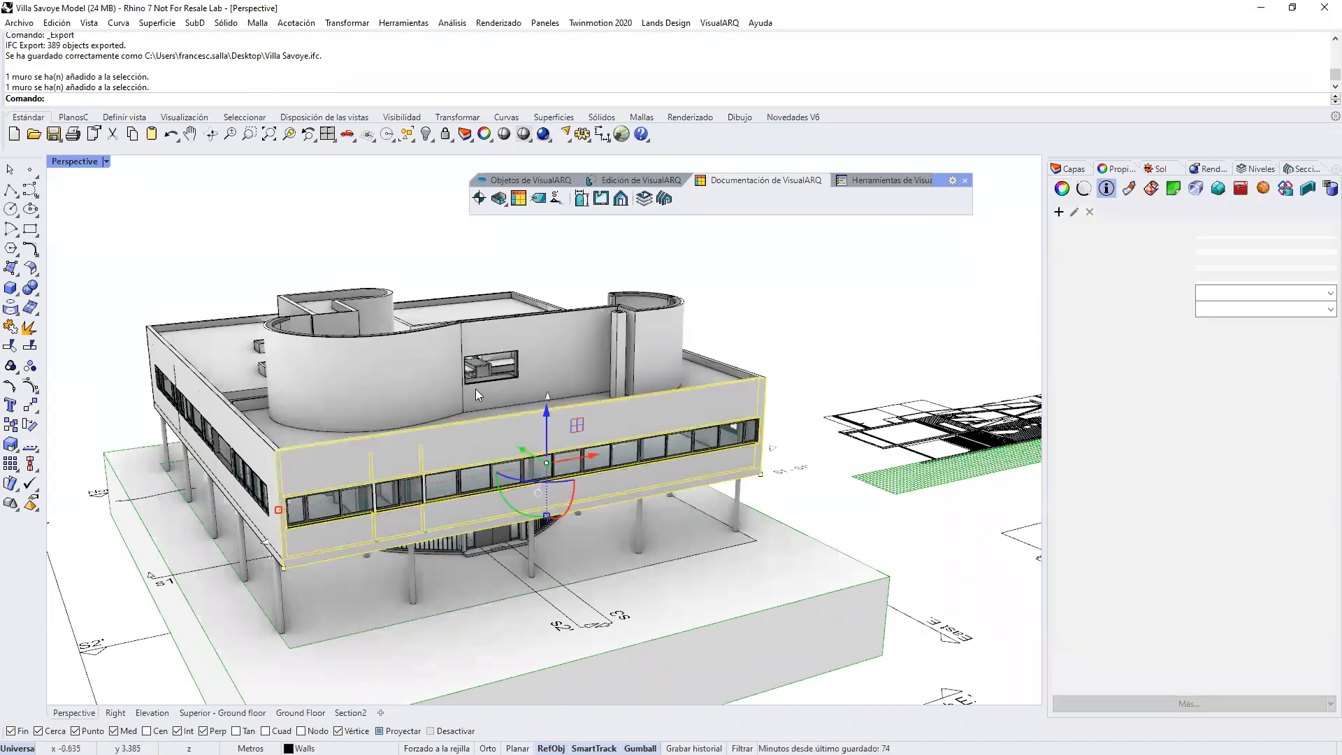
pyautogui.click(528, 180)
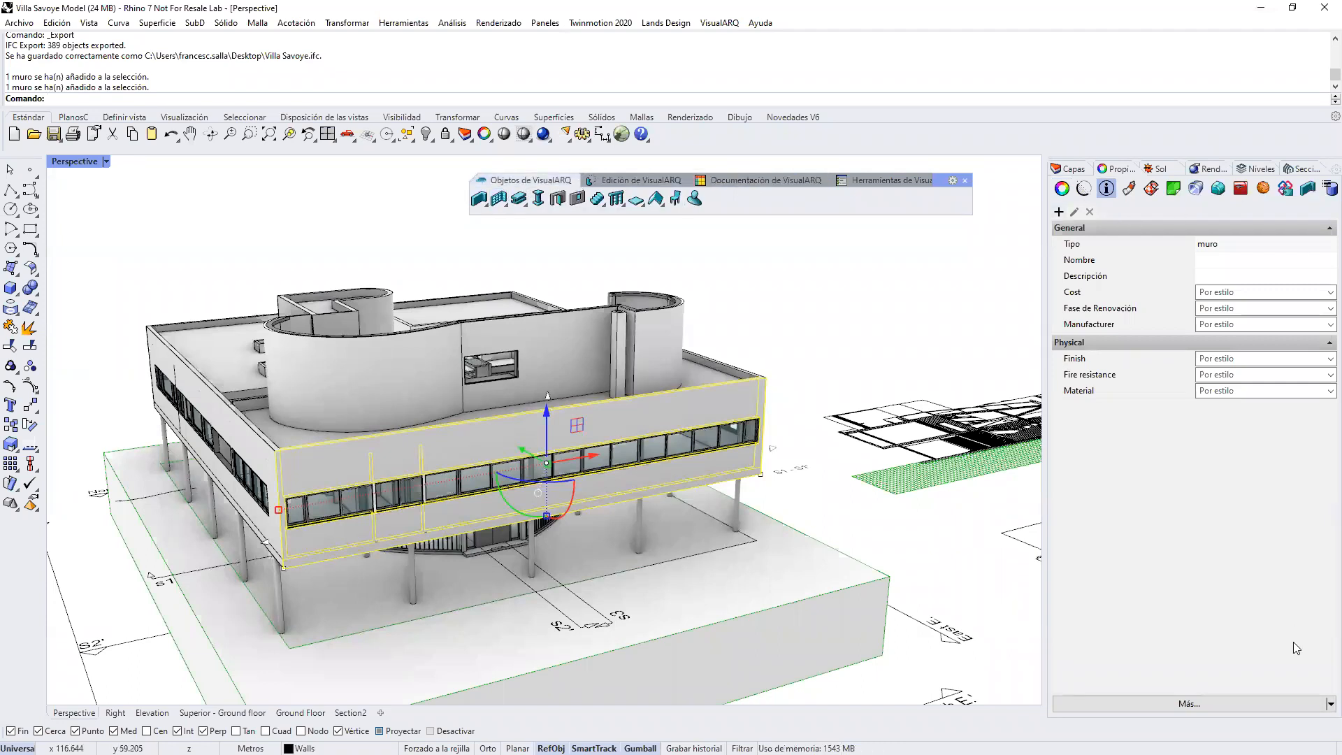
pyautogui.click(1308, 191)
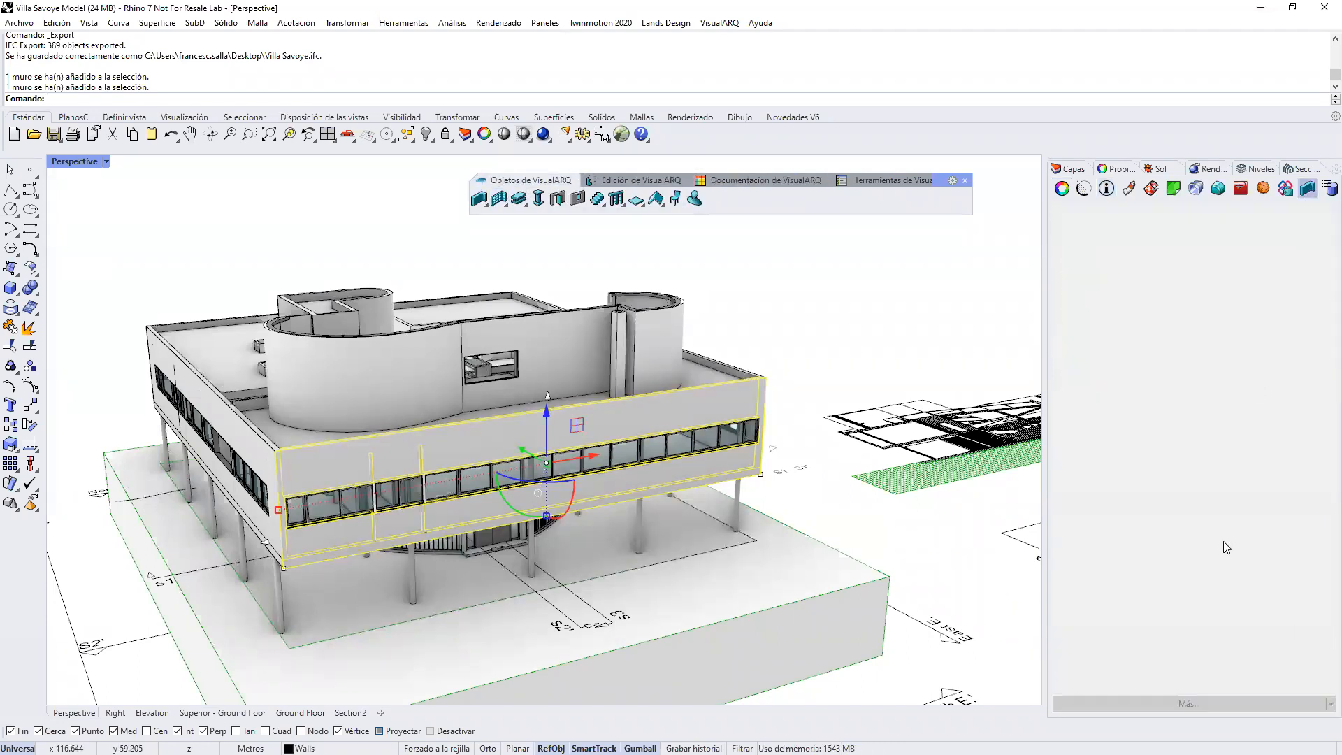
pyautogui.click(1190, 704)
pyautogui.click(1154, 669)
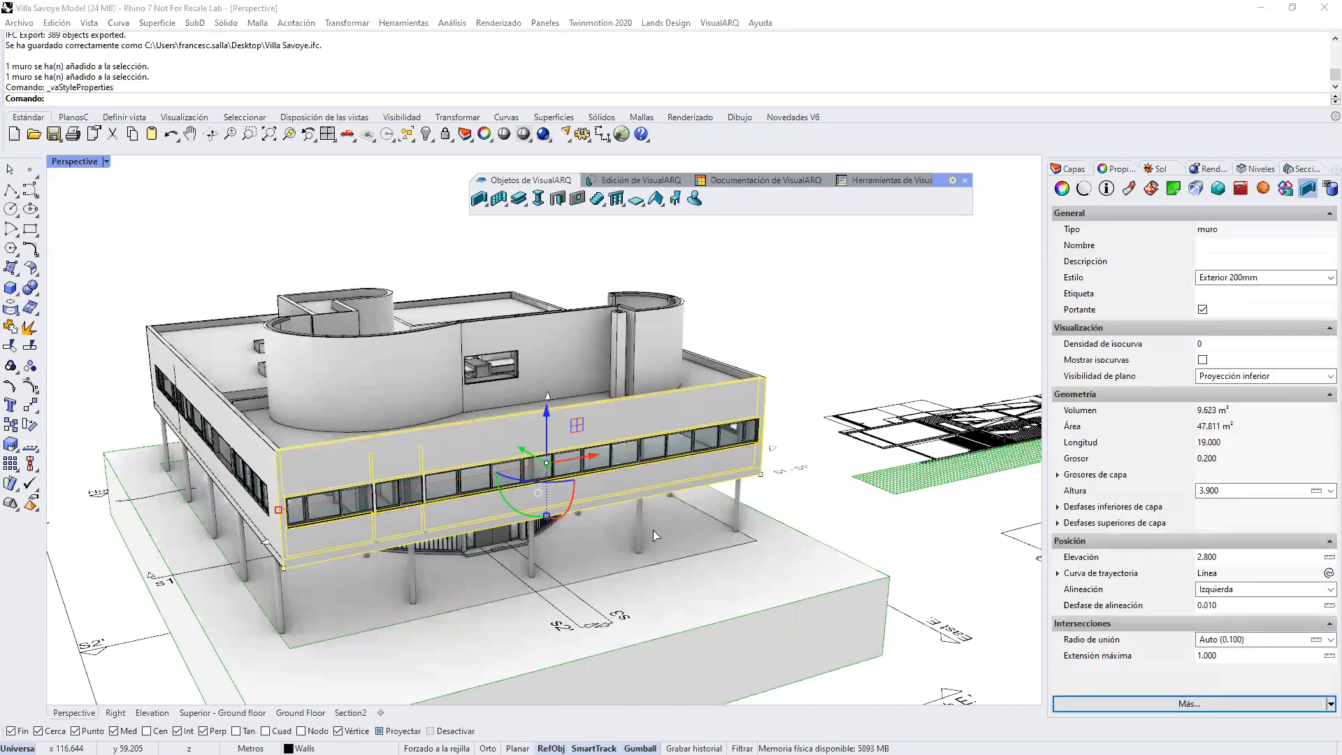
pyautogui.doubleClick(671, 322)
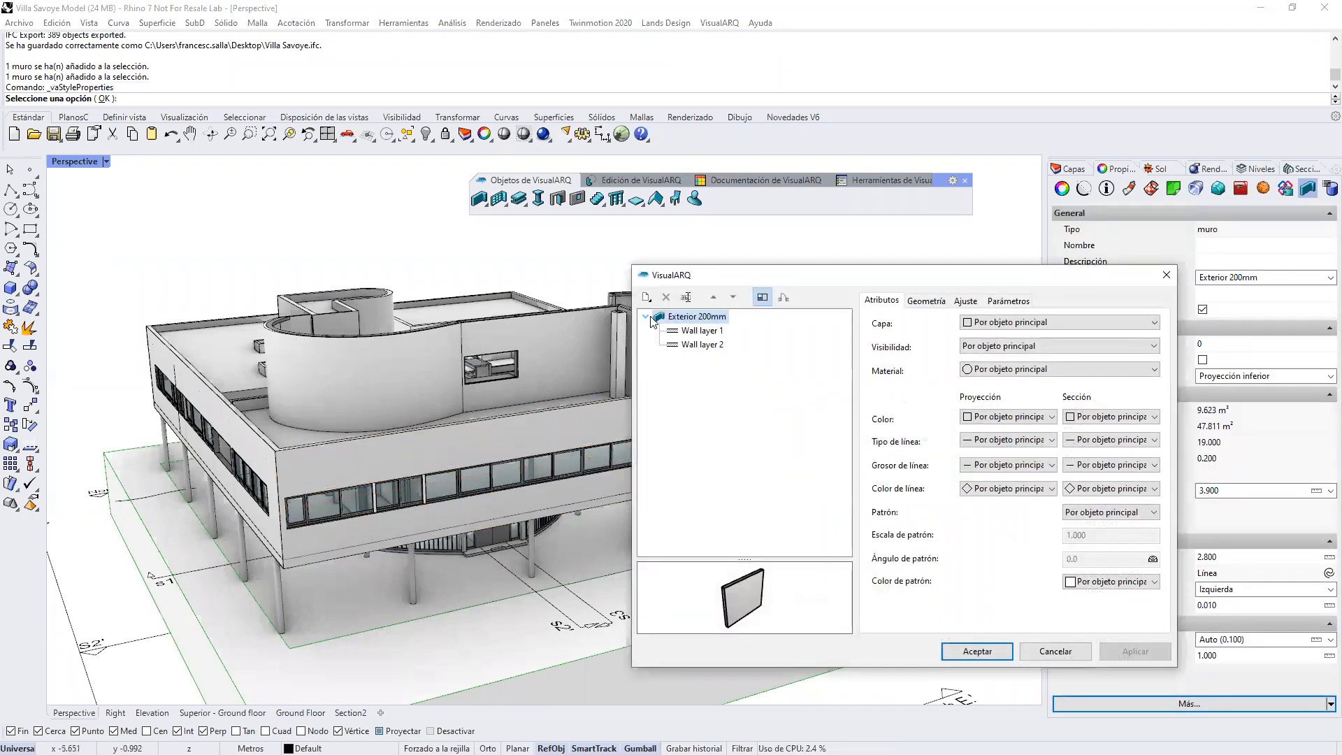
# Step: Set the material of Wall layer 2 in the Exterior 200mm style to Cherry, accept the style, and inspect the facade walls
pyautogui.click(697, 344)
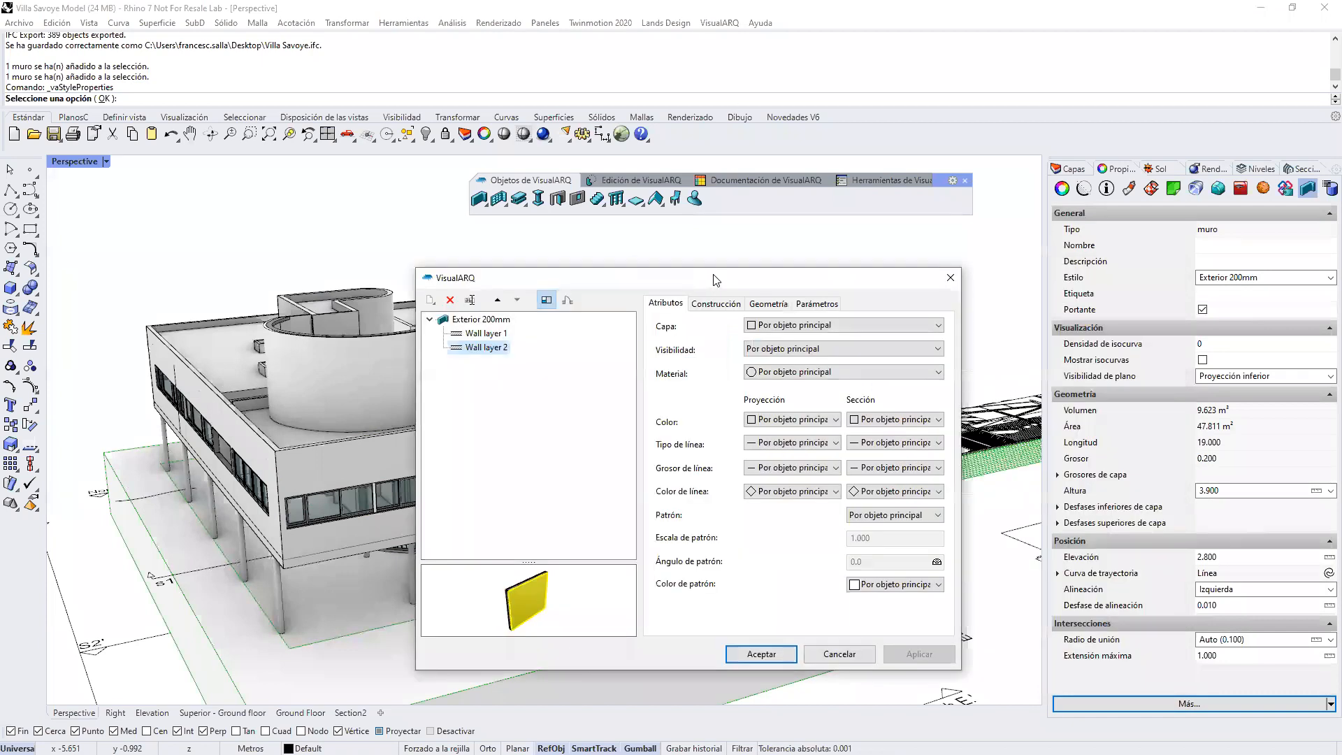
pyautogui.click(755, 374)
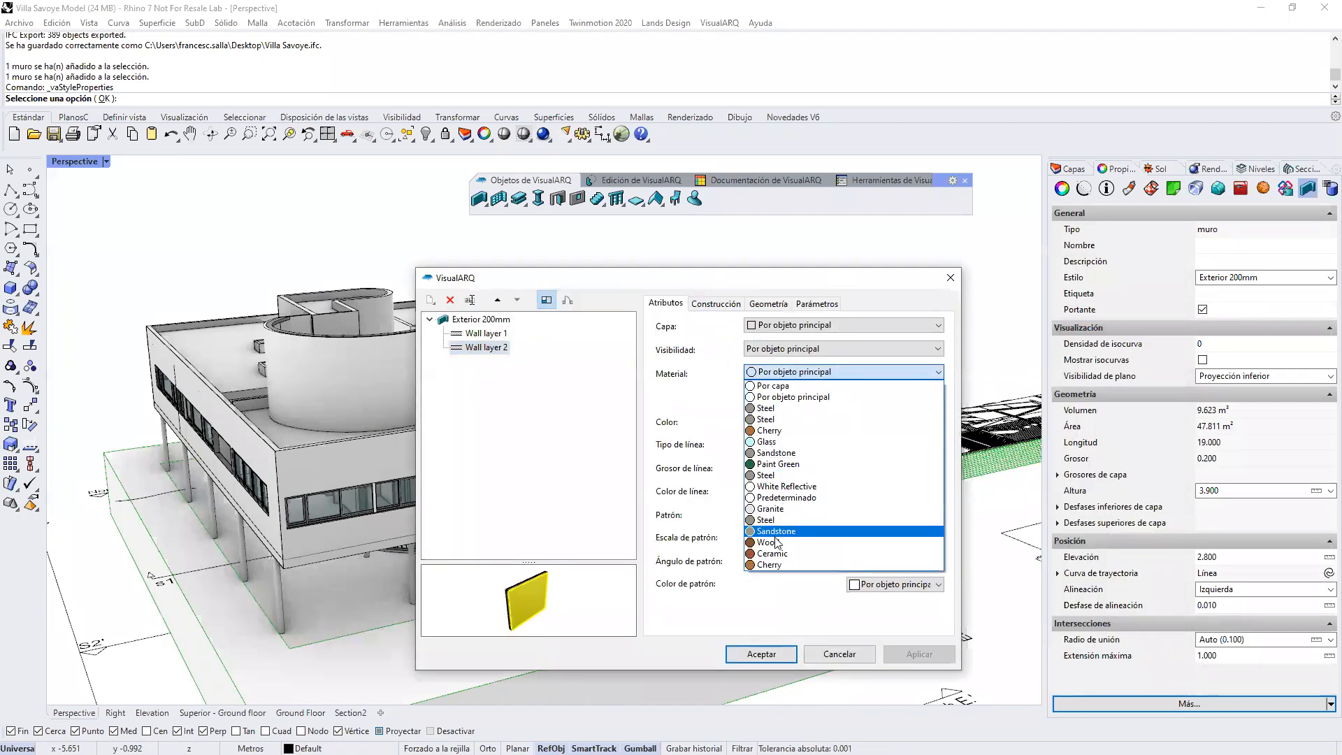
pyautogui.click(801, 564)
pyautogui.click(907, 656)
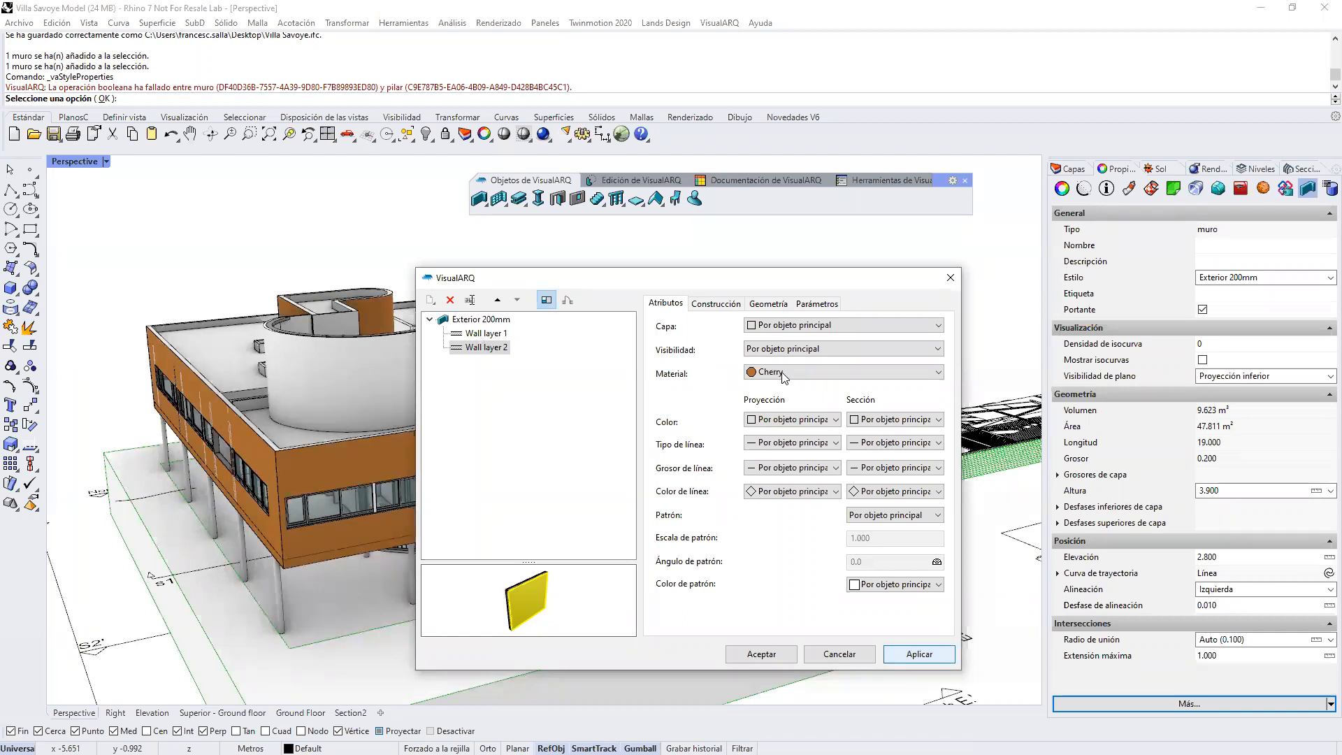
pyautogui.click(763, 653)
pyautogui.press('Escape')
pyautogui.moveTo(406, 456); pyautogui.dragTo(683, 476, button='right')
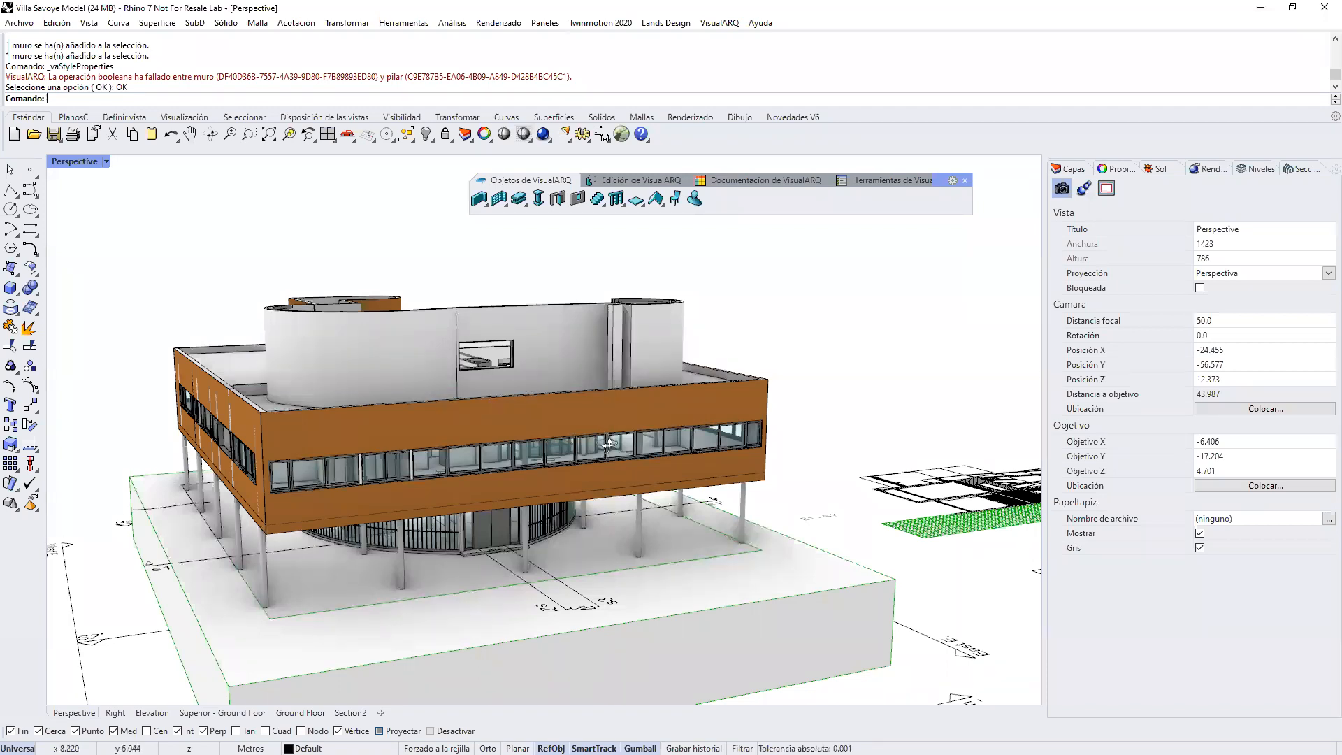
pyautogui.moveTo(601, 427); pyautogui.dragTo(608, 445, button='right')
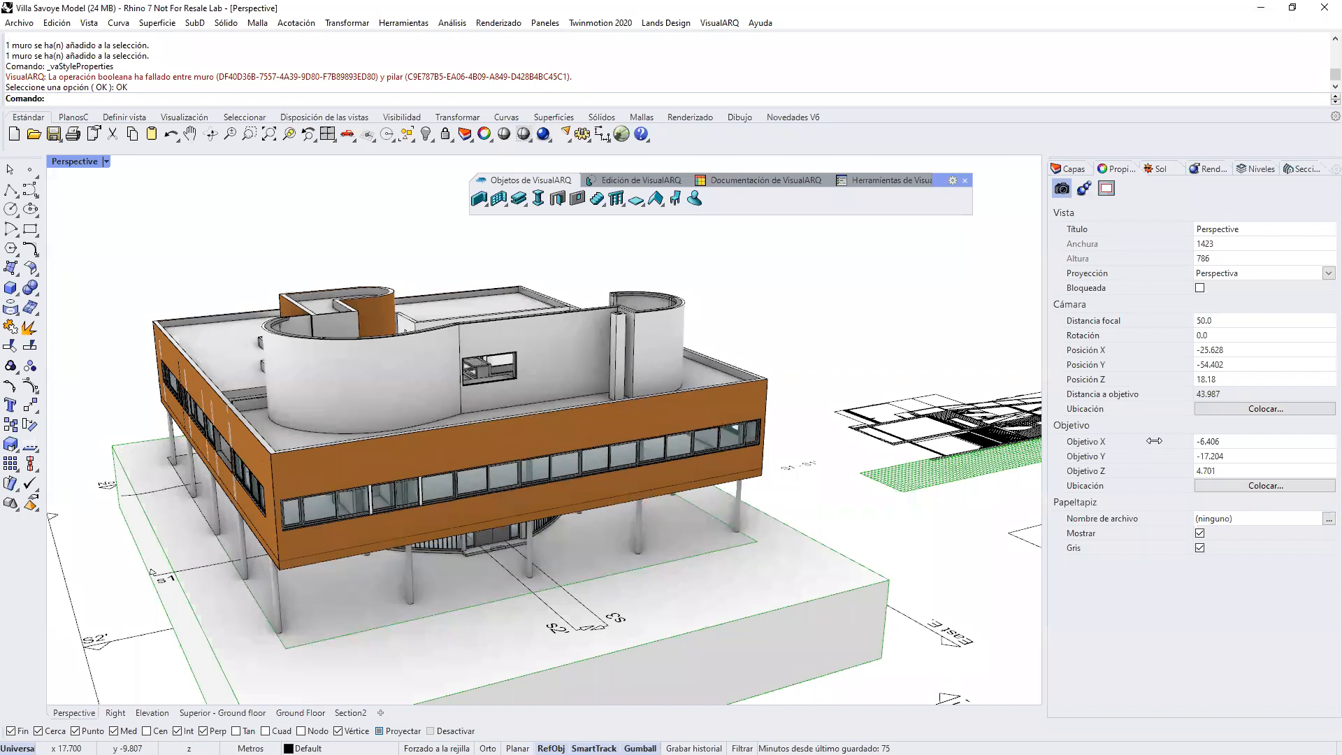
pyautogui.hotkey('alt', 'Tab')
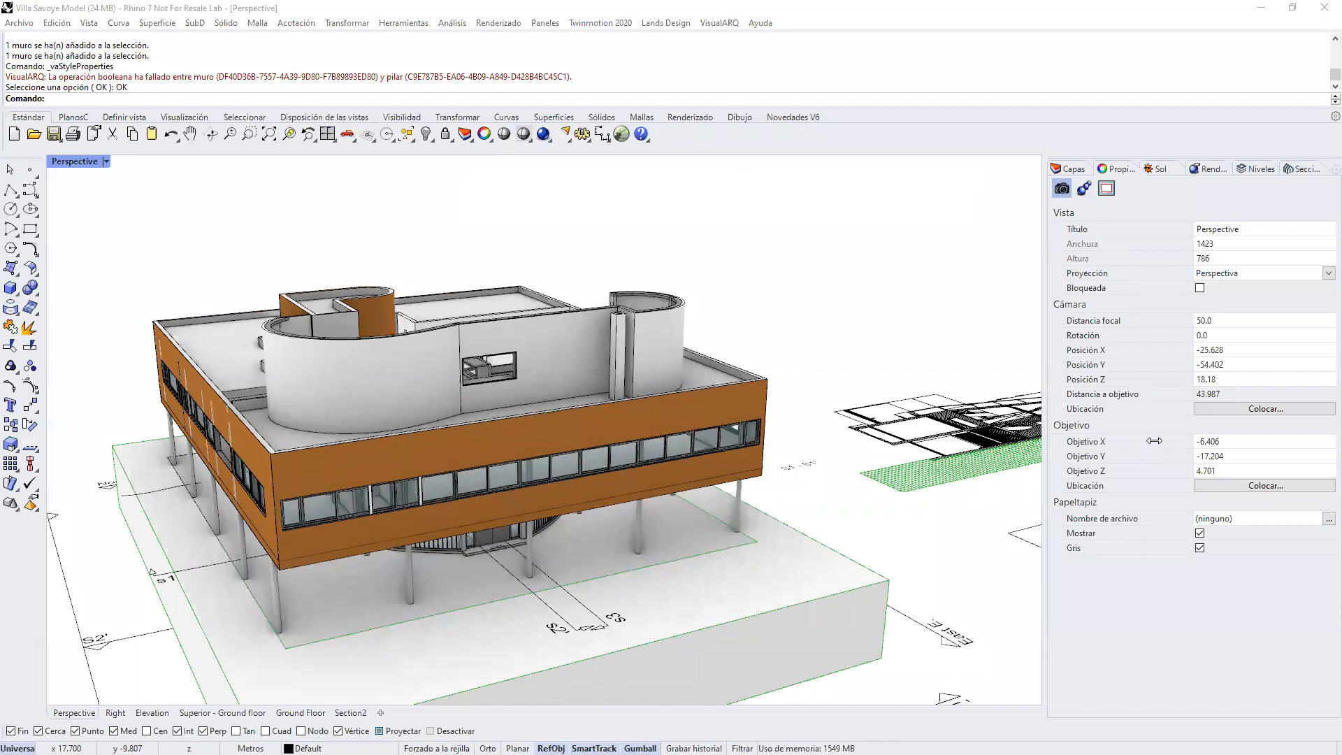